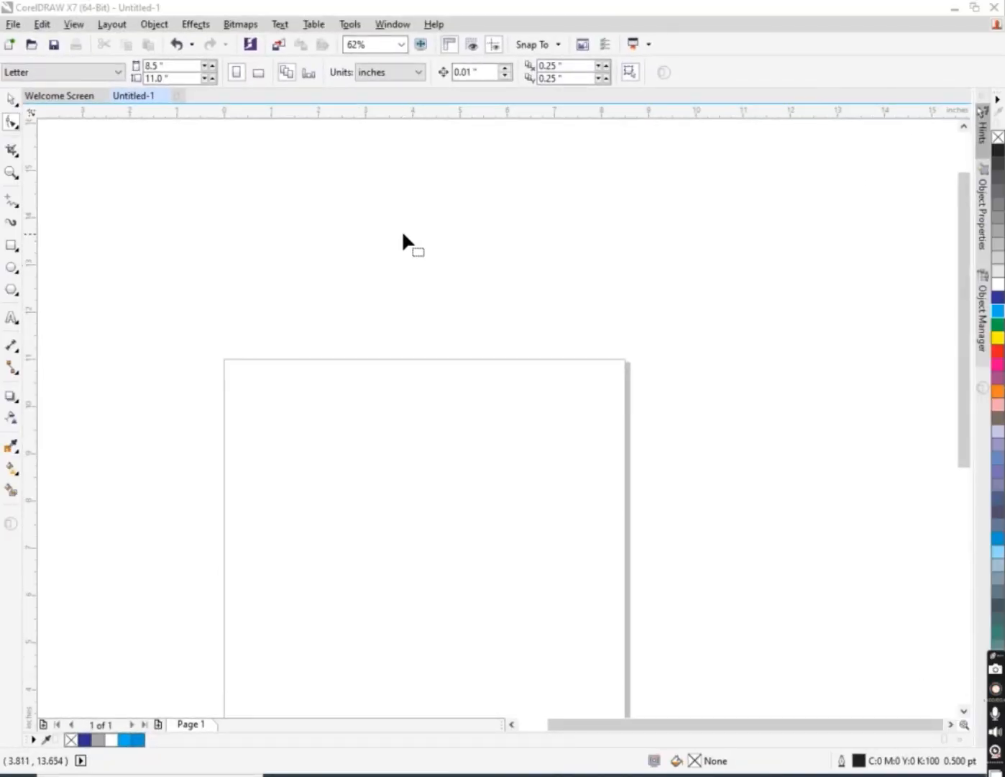
scroll(406, 350, "down", 3)
scroll(407, 350, "up", 2)
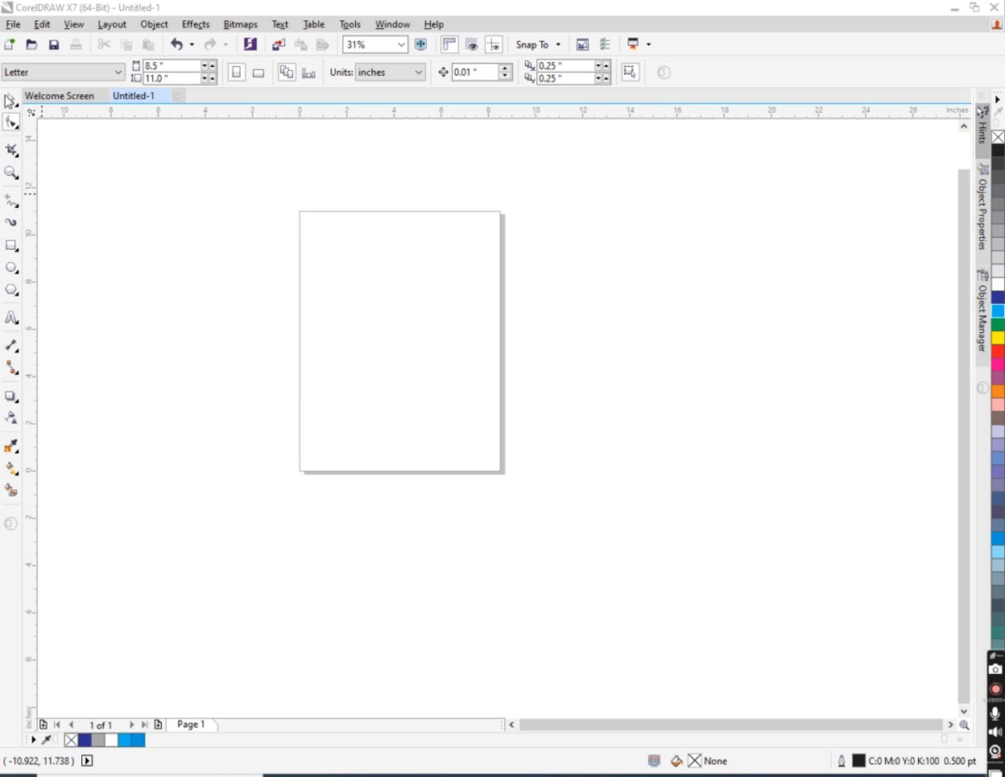
left_click(17, 130)
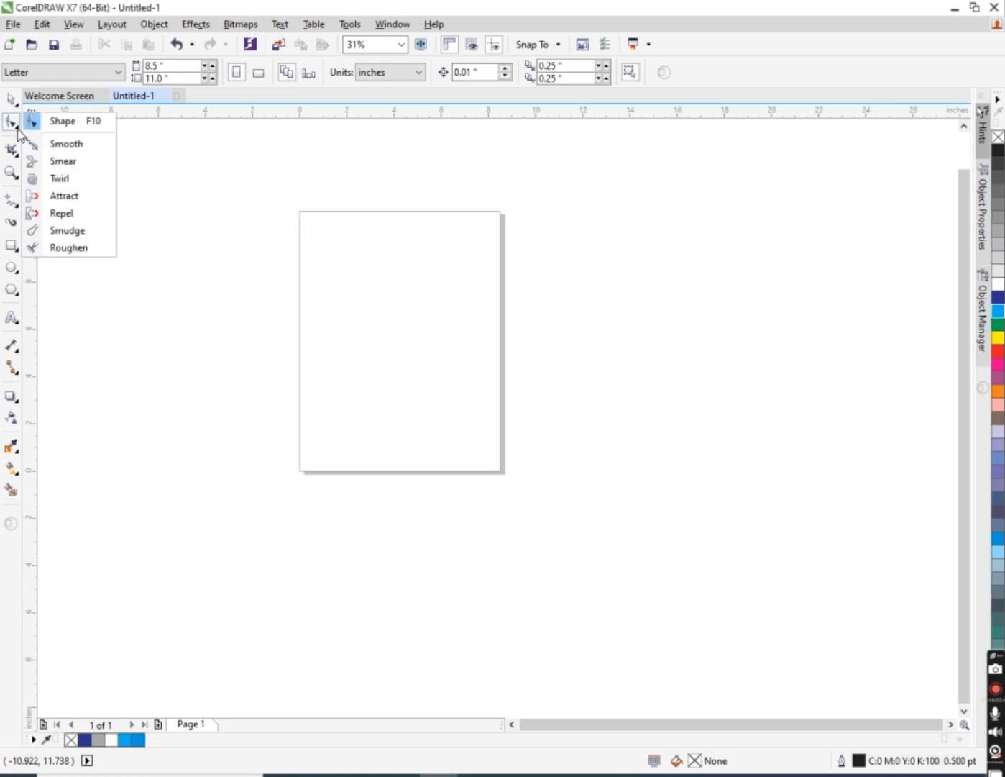
left_click(18, 151)
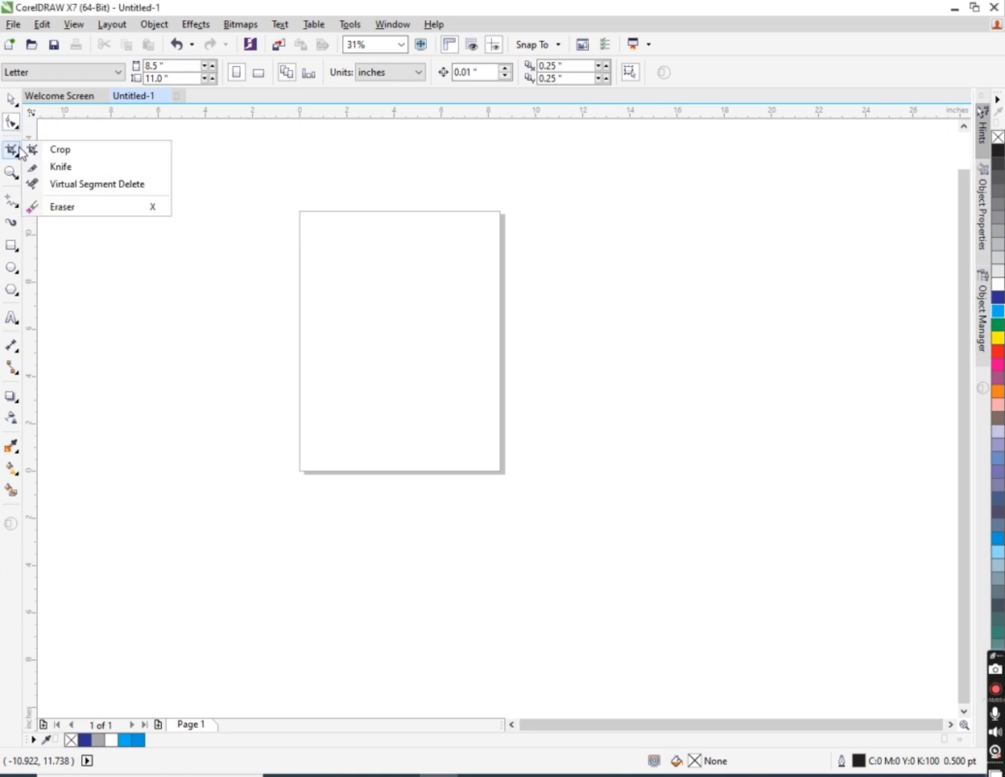
left_click(14, 129)
left_click(11, 153)
left_click(14, 128)
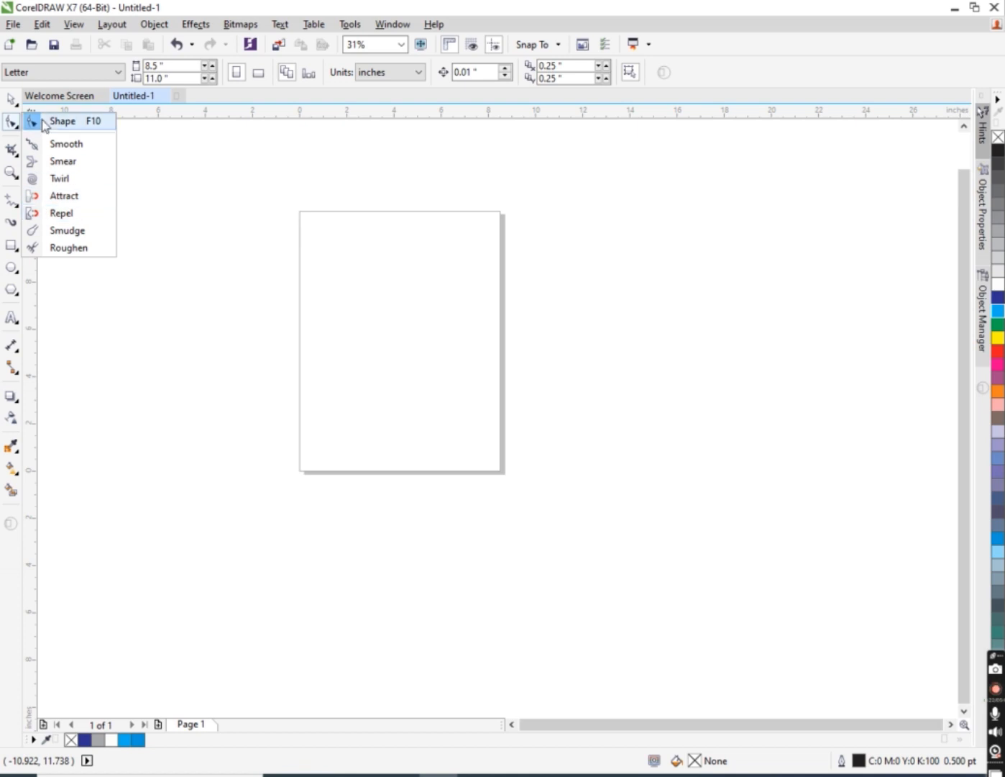
left_click(10, 123)
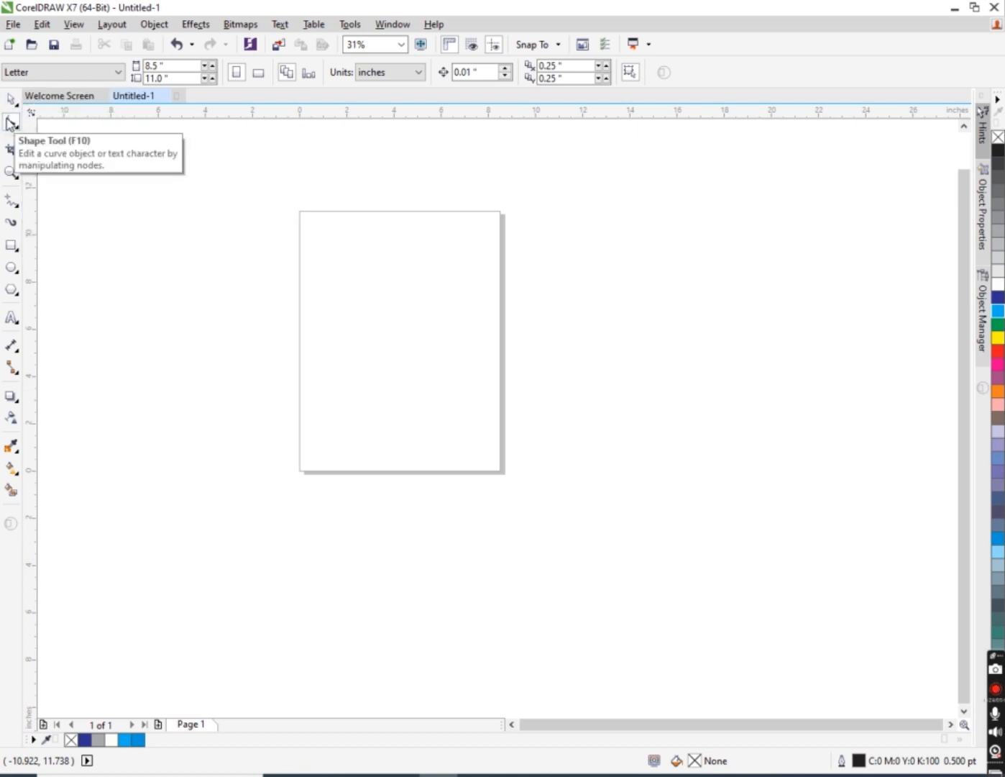
- Draw a rectangle about 4.9 by 3.2 inches across the middle of the page and fill it with cyan
left_click(13, 245)
scroll(399, 333, "up", 1)
scroll(364, 295, "down", 1)
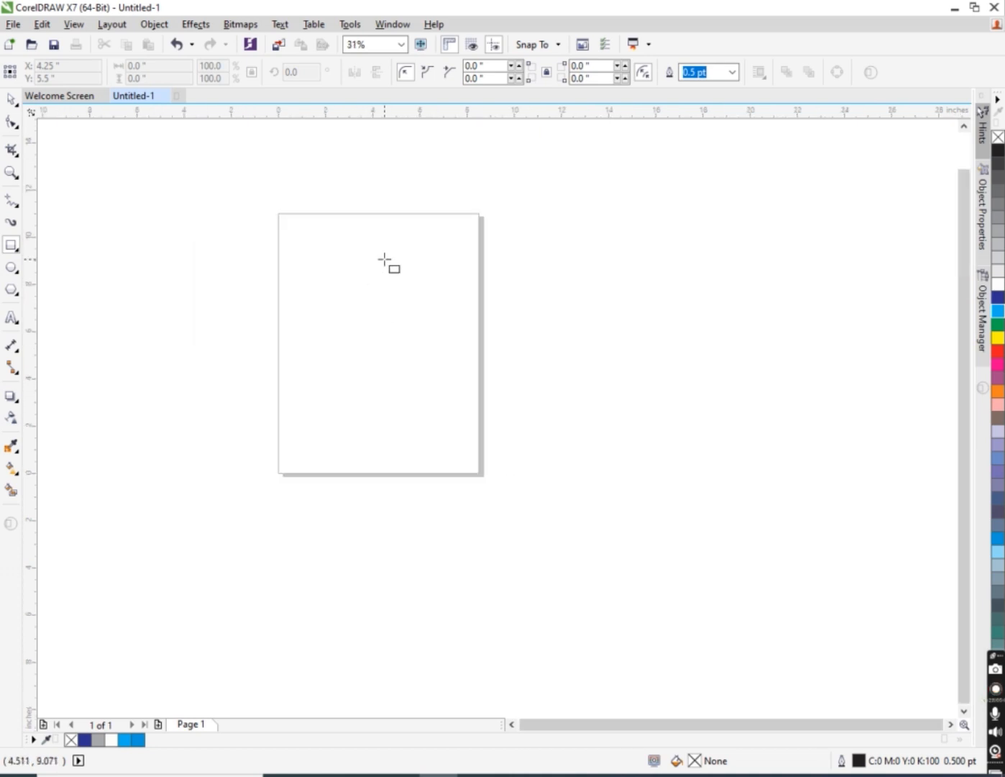
scroll(384, 262, "up", 1)
left_click_drag(259, 323, 490, 474)
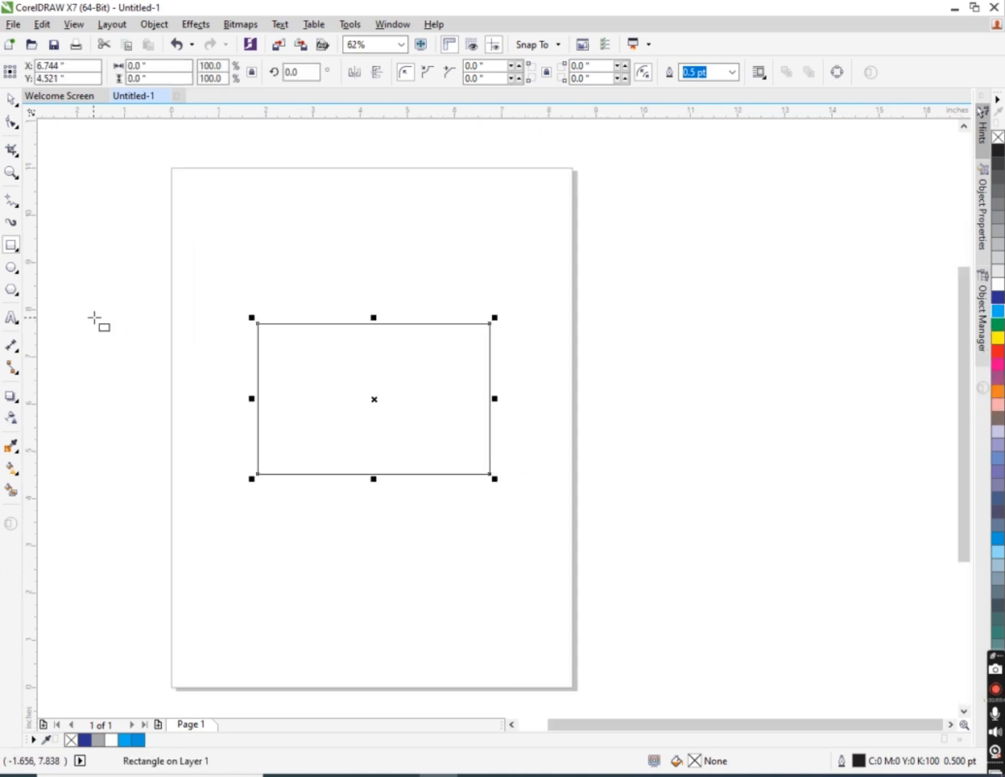
left_click(1001, 313)
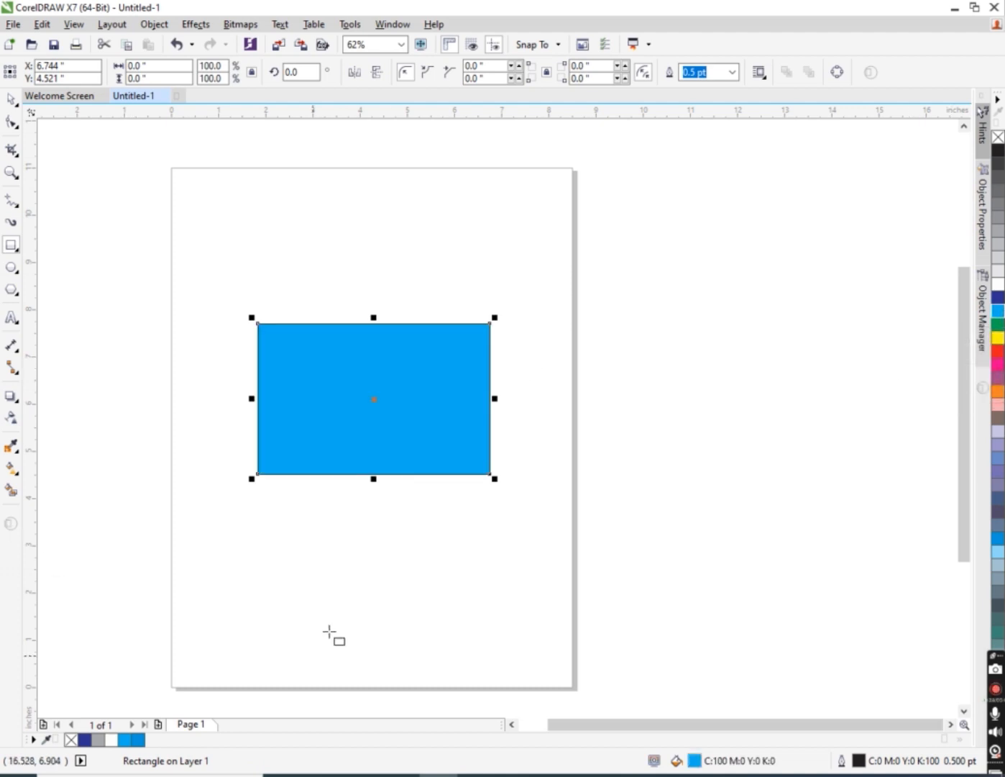
- Round the rectangle's upper-left and upper-right corners with the Smooth tool
left_click(20, 130)
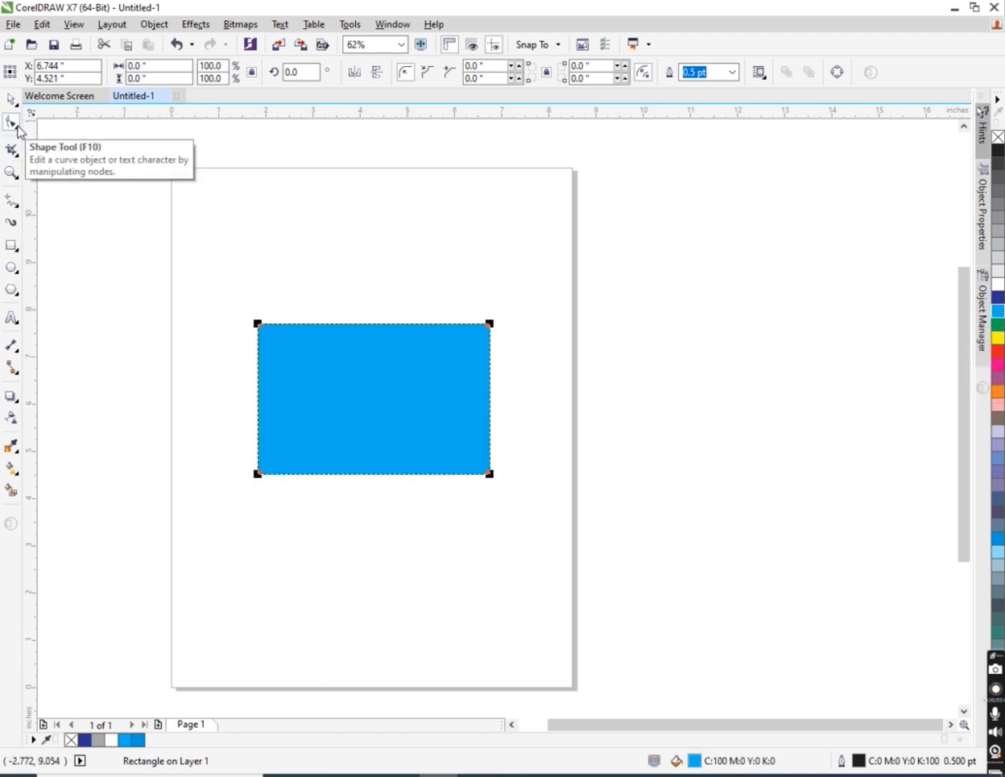
left_click(17, 127)
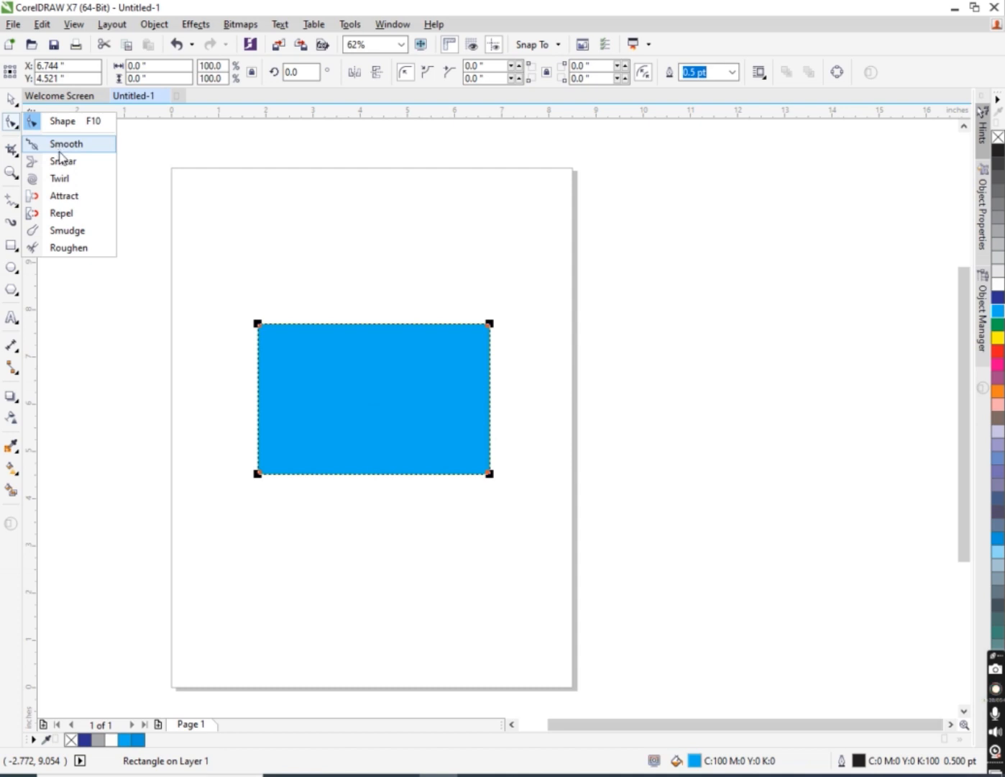
left_click(60, 150)
scroll(307, 359, "up", 2)
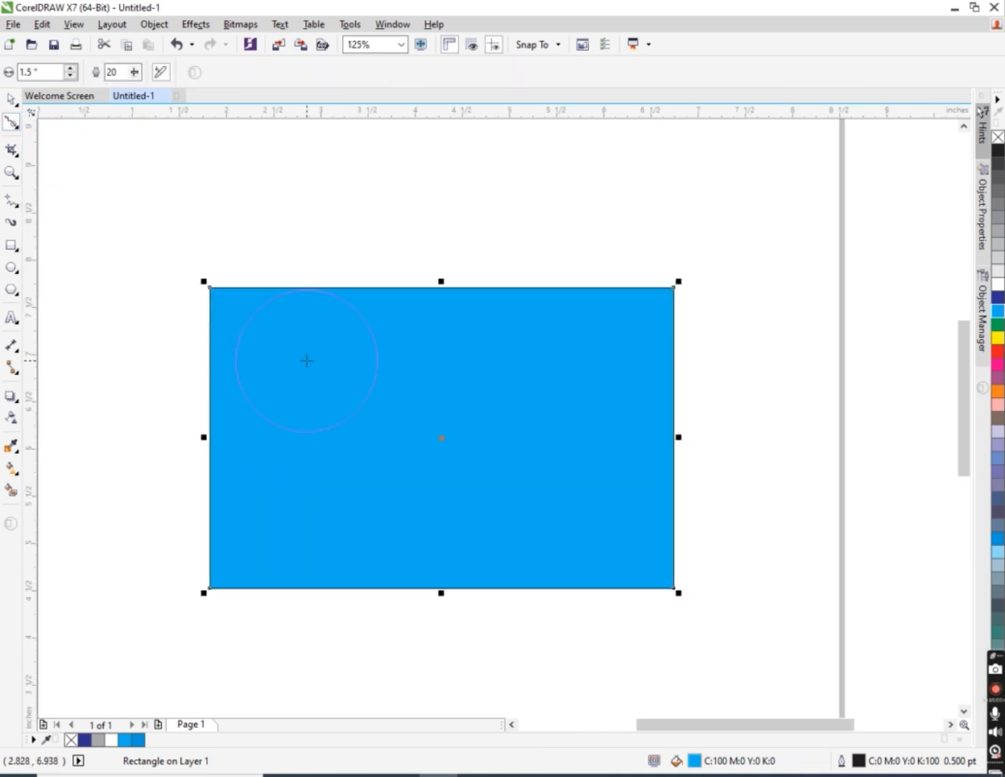
left_click(211, 287)
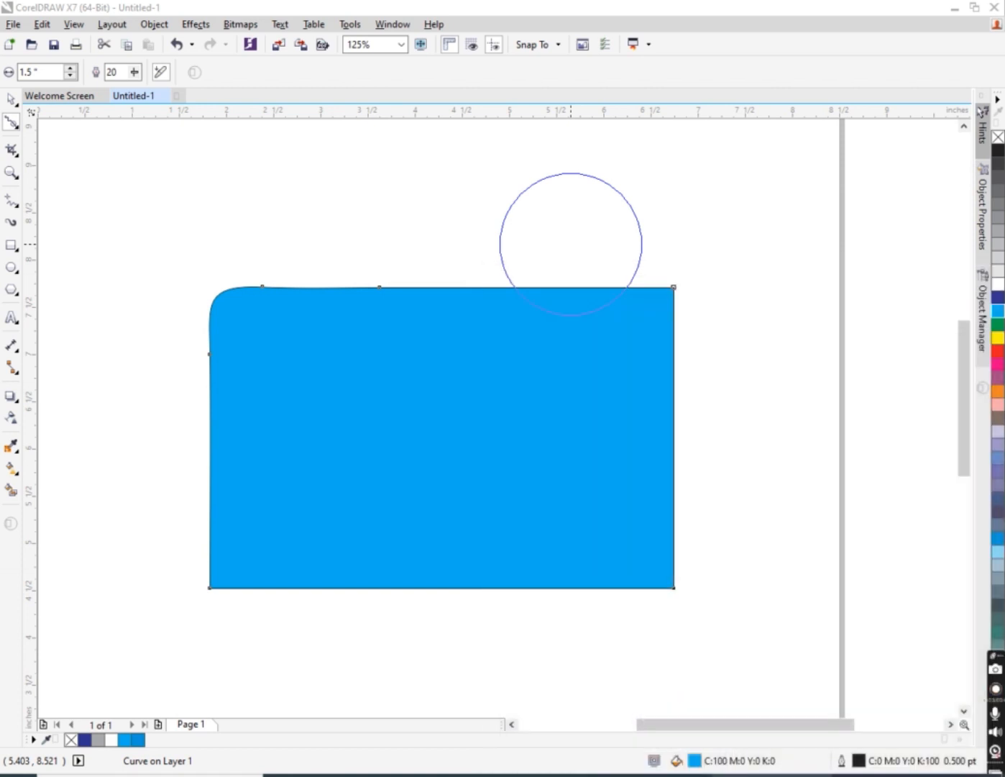
left_click(674, 285)
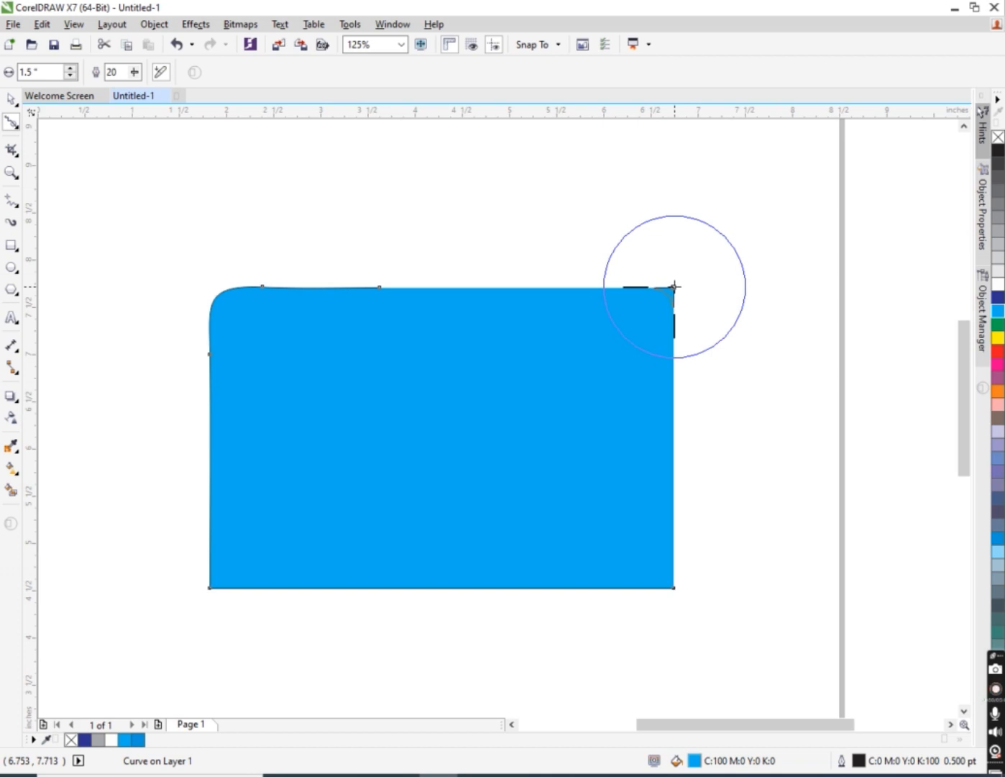
left_click_drag(674, 286, 708, 503)
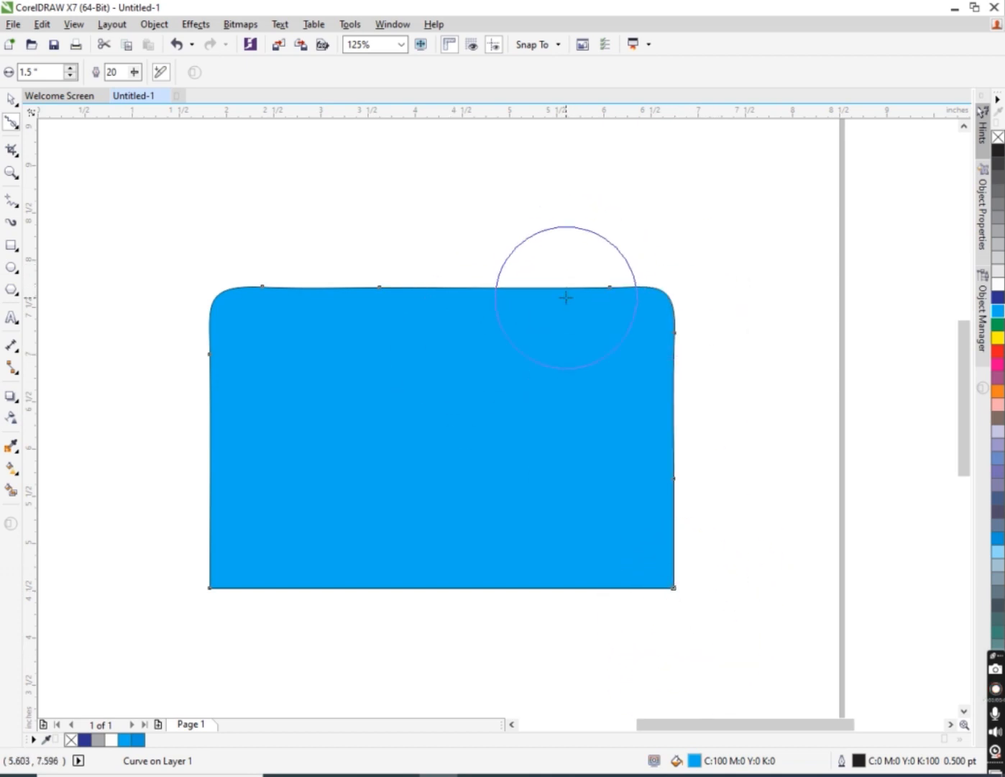
- Smooth the nodes along the rectangle's top edge, working from its right end to its left end
left_click(611, 287)
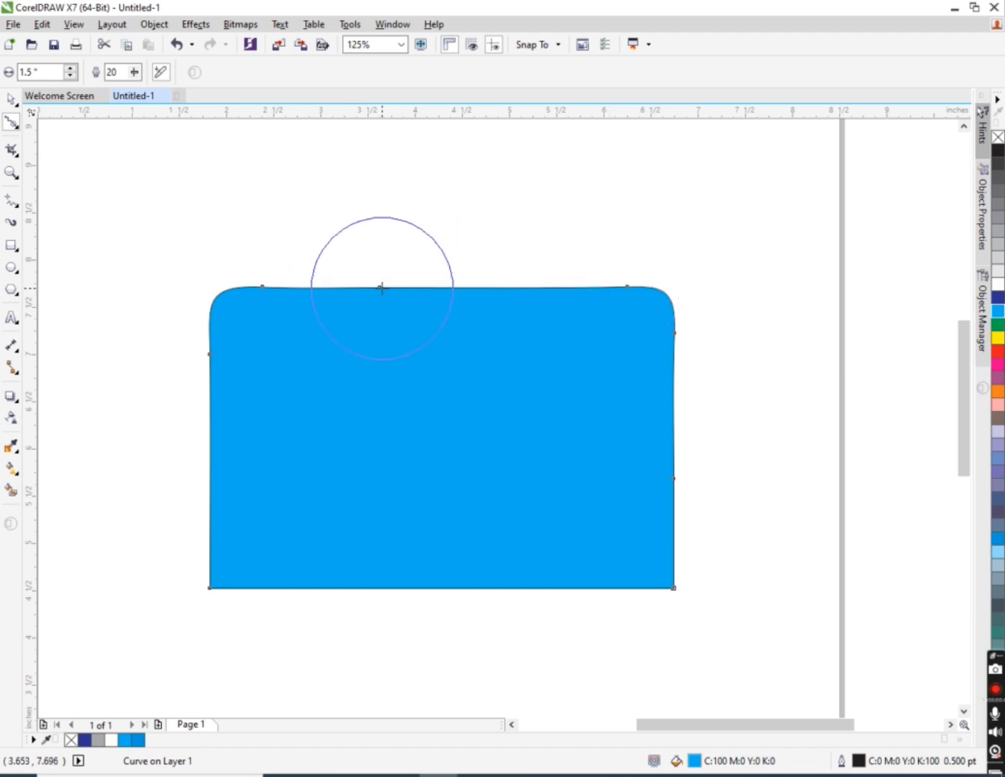
left_click(380, 287)
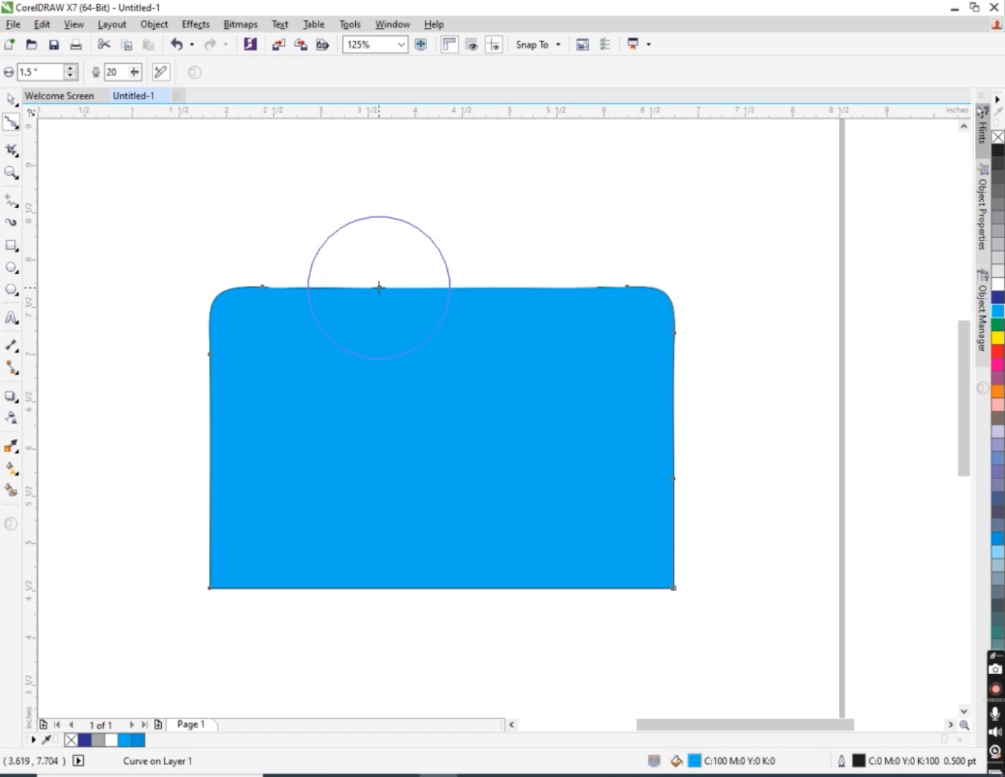
left_click(263, 286)
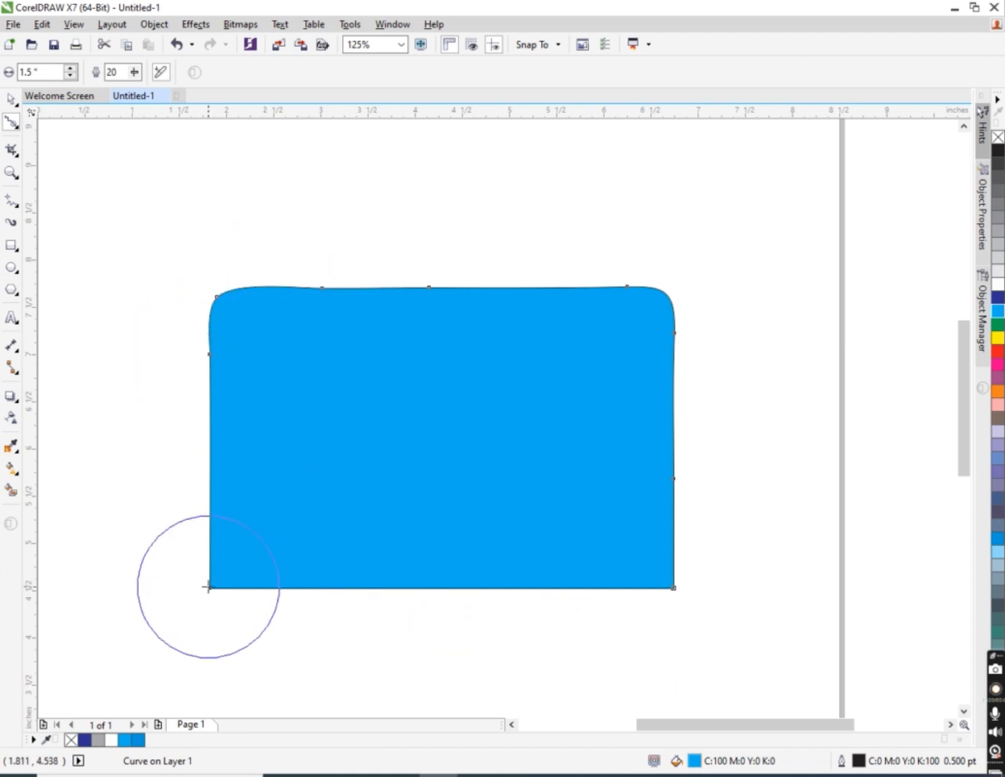
- Round the rectangle's lower-left and lower-right corners with the Smooth tool
left_click_drag(210, 581, 216, 588)
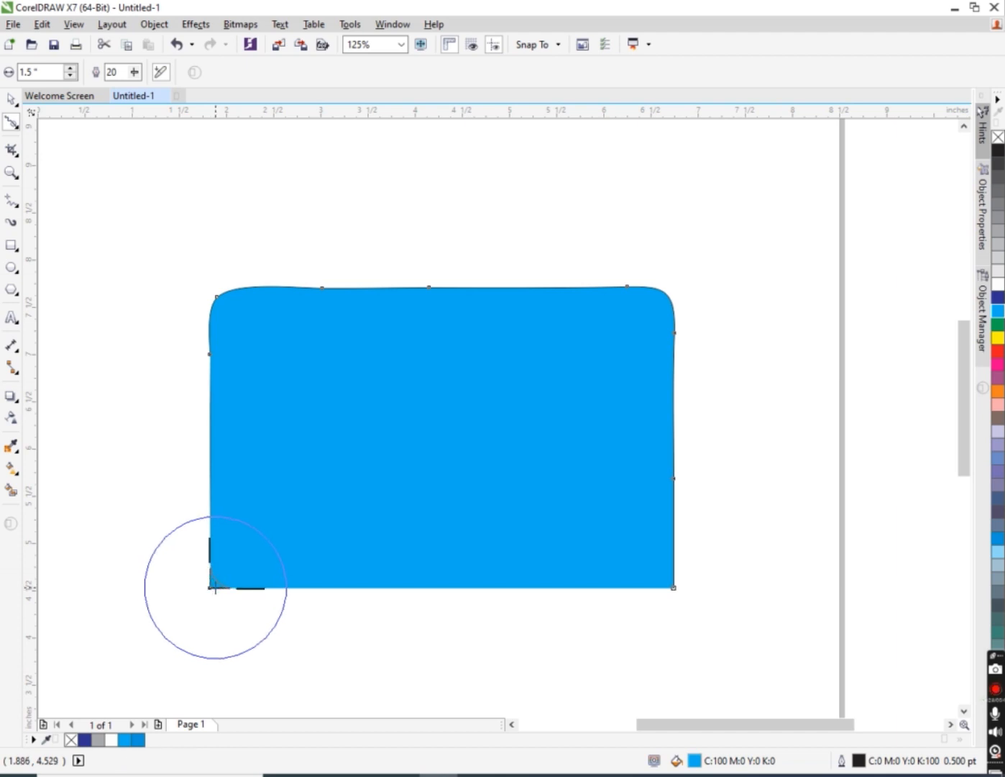
left_click_drag(217, 588, 216, 588)
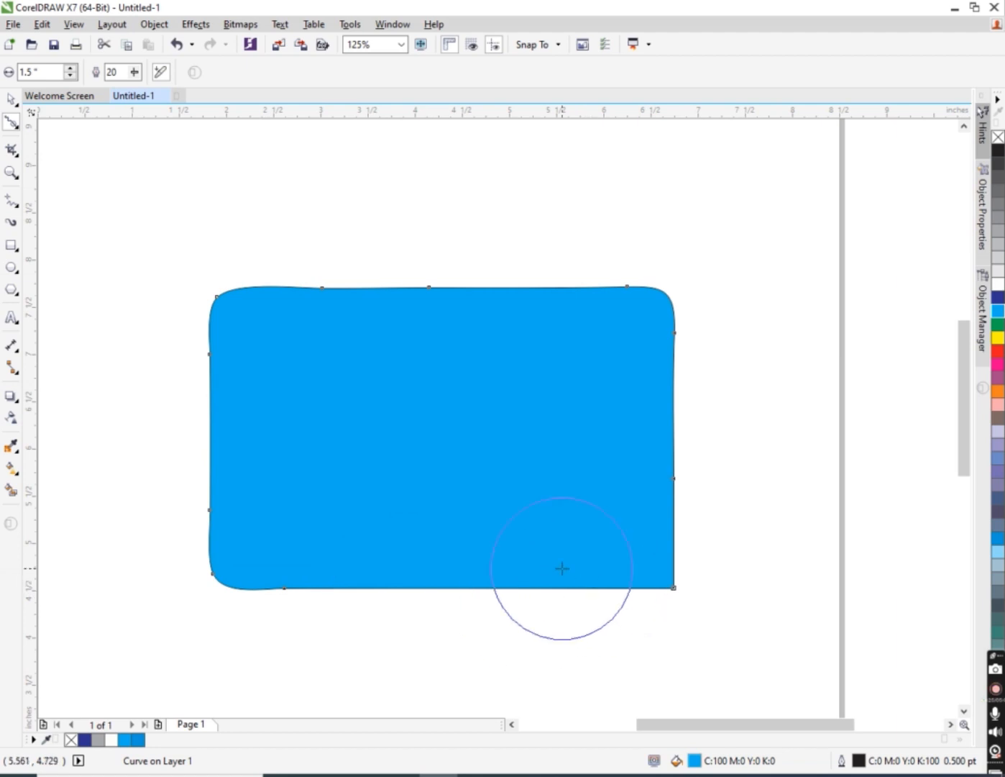
left_click_drag(675, 587, 671, 588)
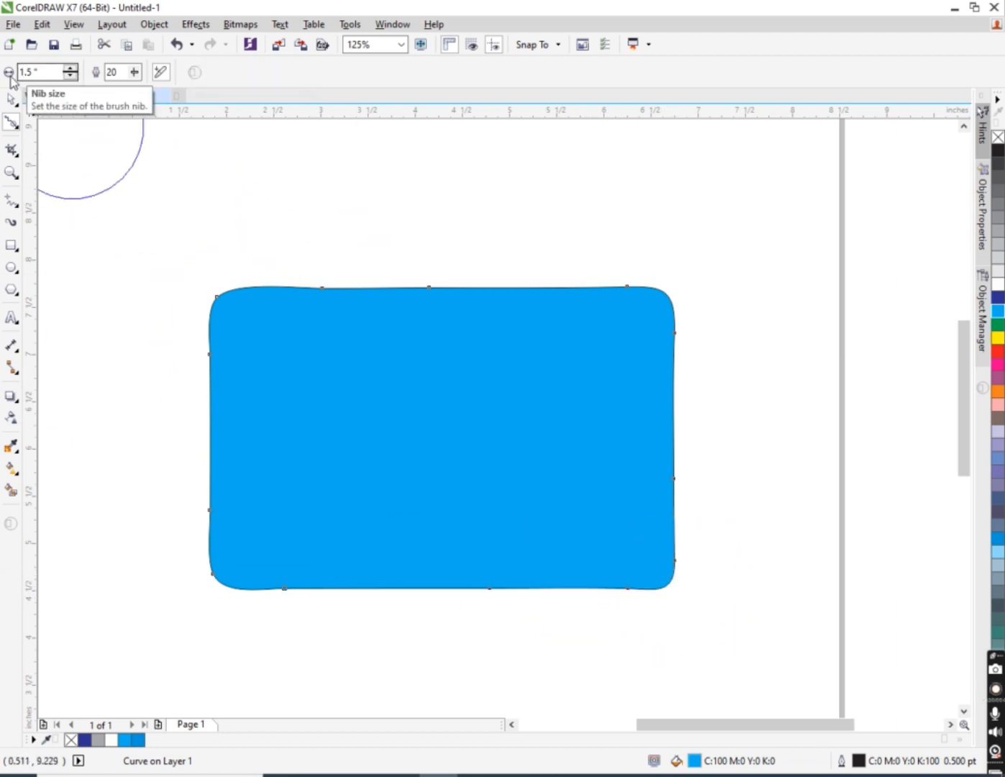
- Undo all the smoothing on the shape to restore the sharp-cornered cyan rectangle
left_click(9, 101)
scroll(409, 486, "left", 1)
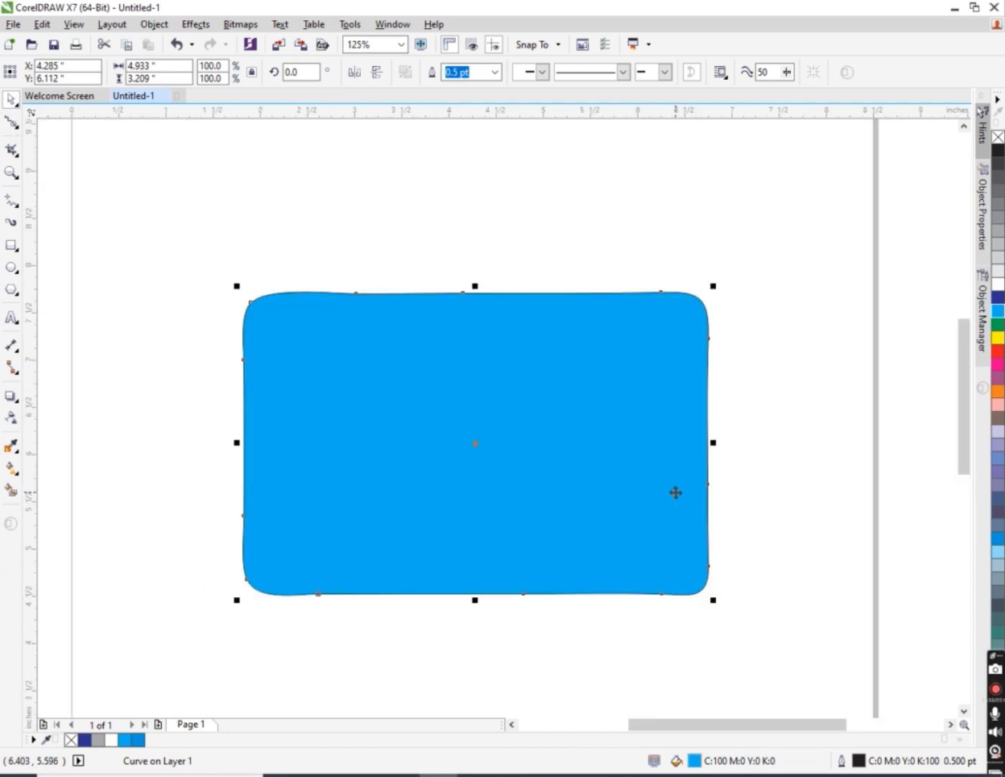
key("ctrl+z")
key("ctrl+z")
key("ctrl+z")
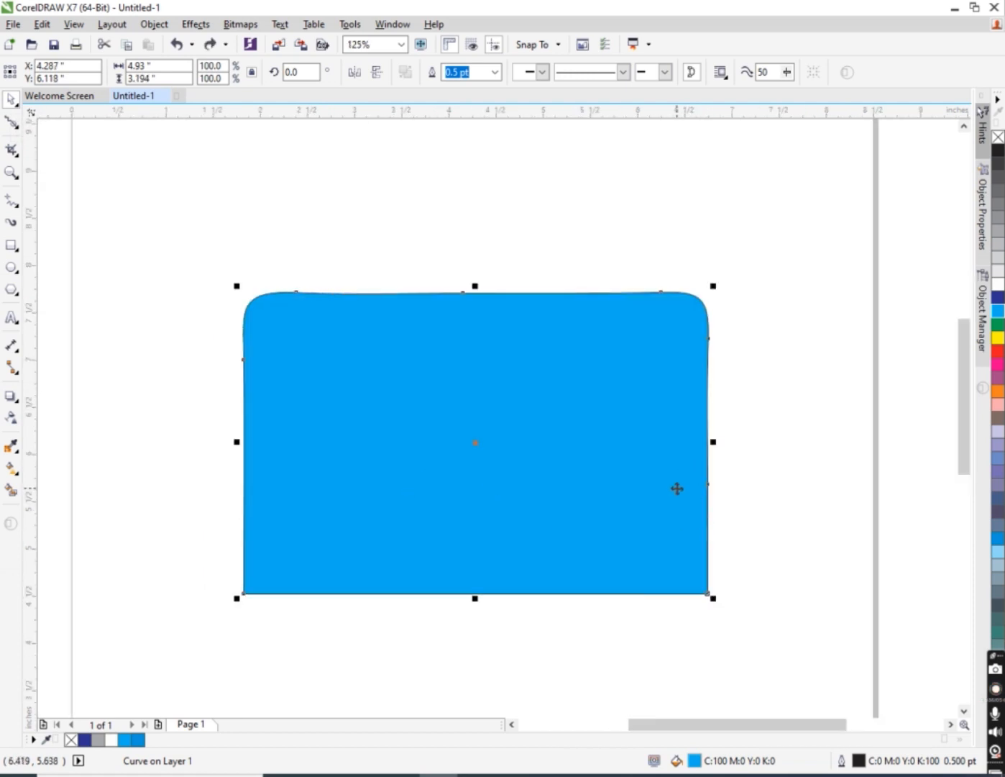
key("ctrl+z")
key("ctrl+z")
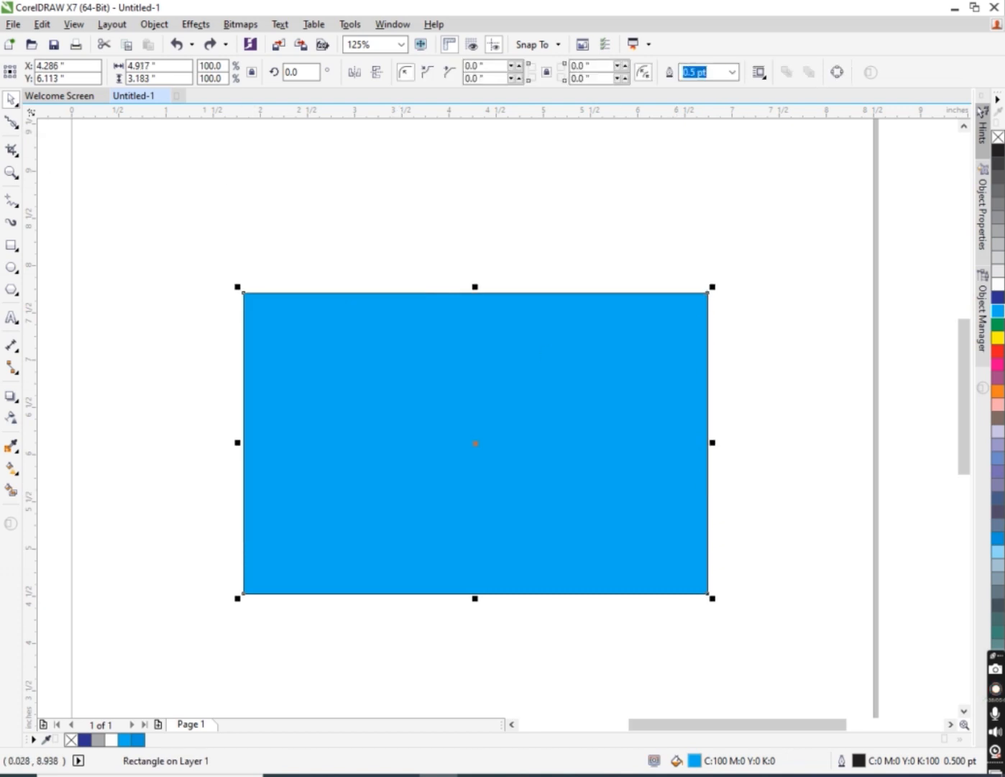
- Try the Smear tool by pushing the rectangle's upper-left corner slightly inward, and undo that smear
left_click(11, 122)
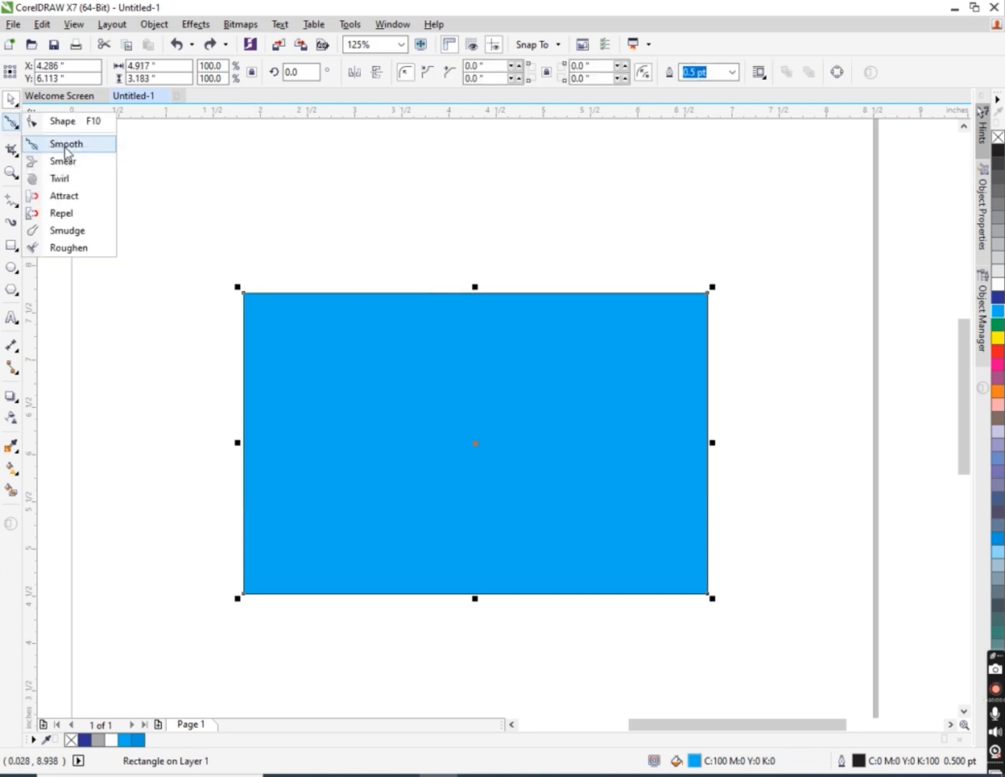
left_click(73, 161)
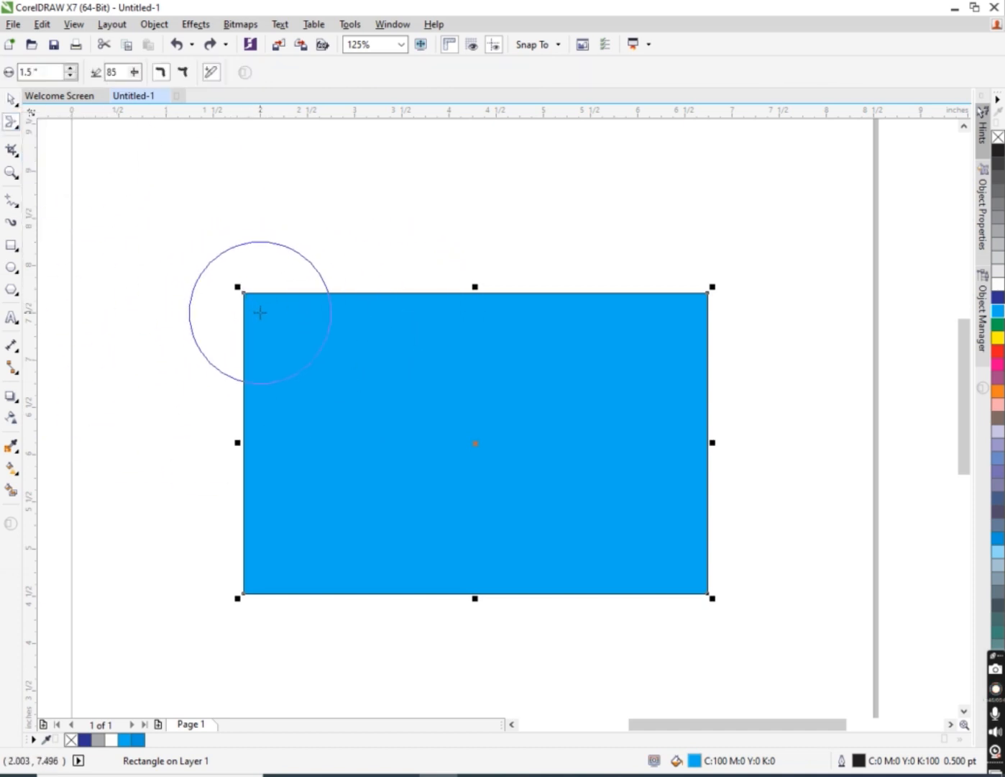
mouse_move(243, 294)
left_mouse_down()
mouse_move(288, 311)
mouse_move(263, 311)
left_mouse_up()
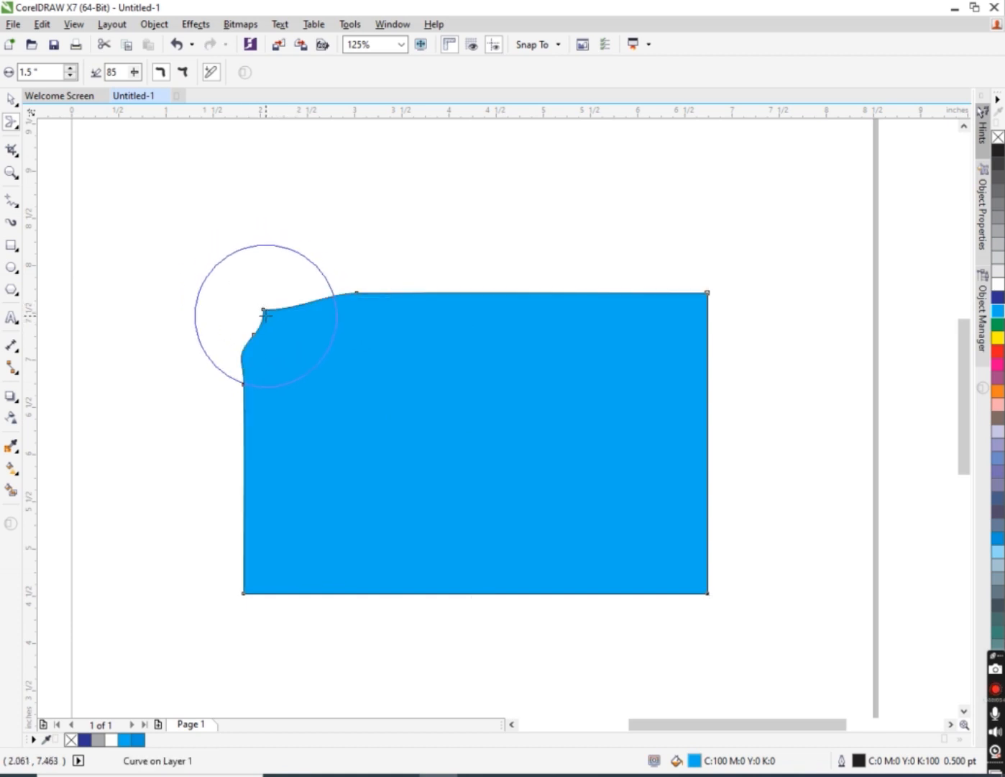
key("ctrl+z")
- Smear the rectangle's upper-right corner up and outward into a curved horn, extending the shape to about 6.3 by 4.4 inches
scroll(243, 311, "down", 1)
scroll(335, 388, "up", 1)
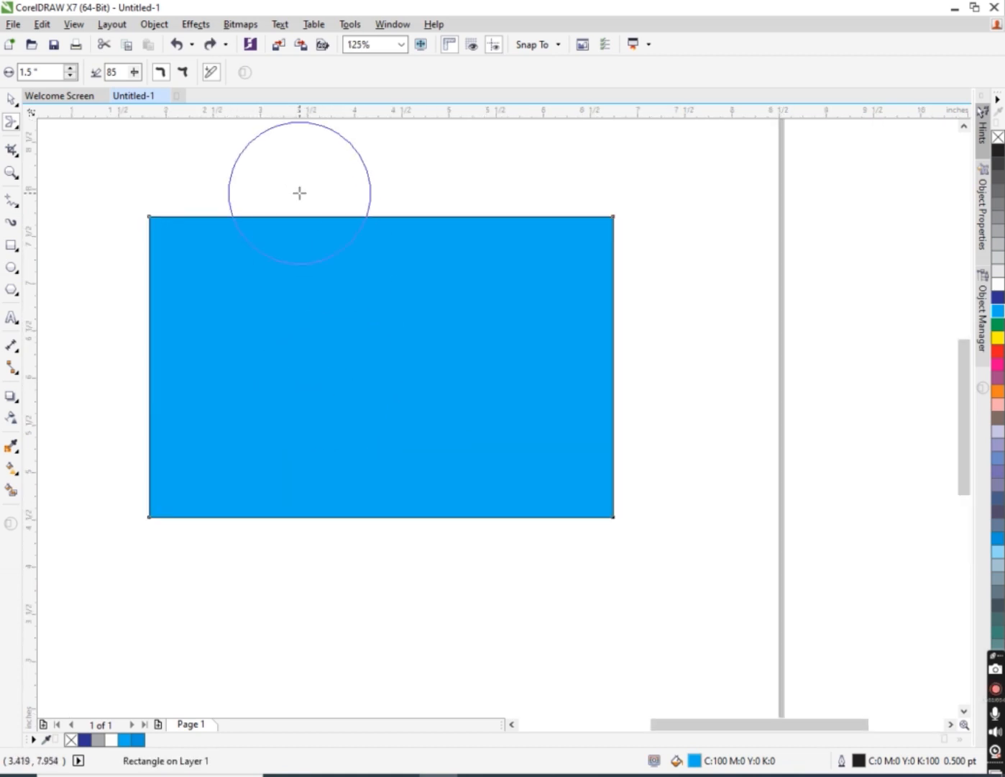
scroll(345, 278, "down", 1)
scroll(344, 276, "up", 1)
scroll(317, 314, "down", 1)
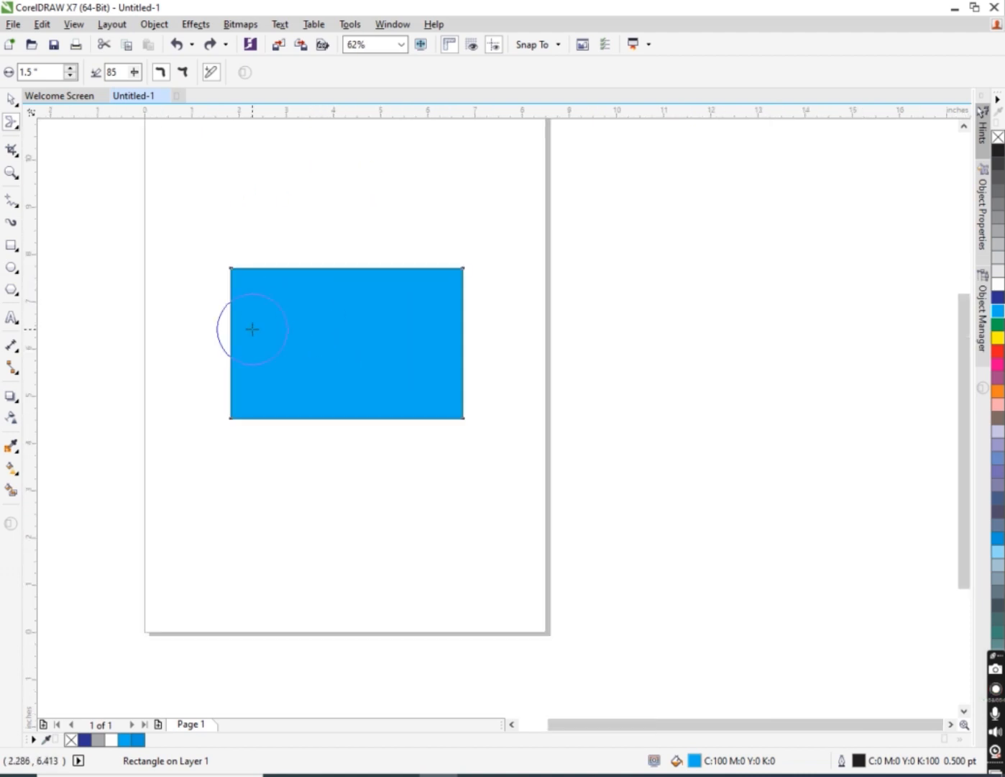
scroll(251, 331, "up", 1)
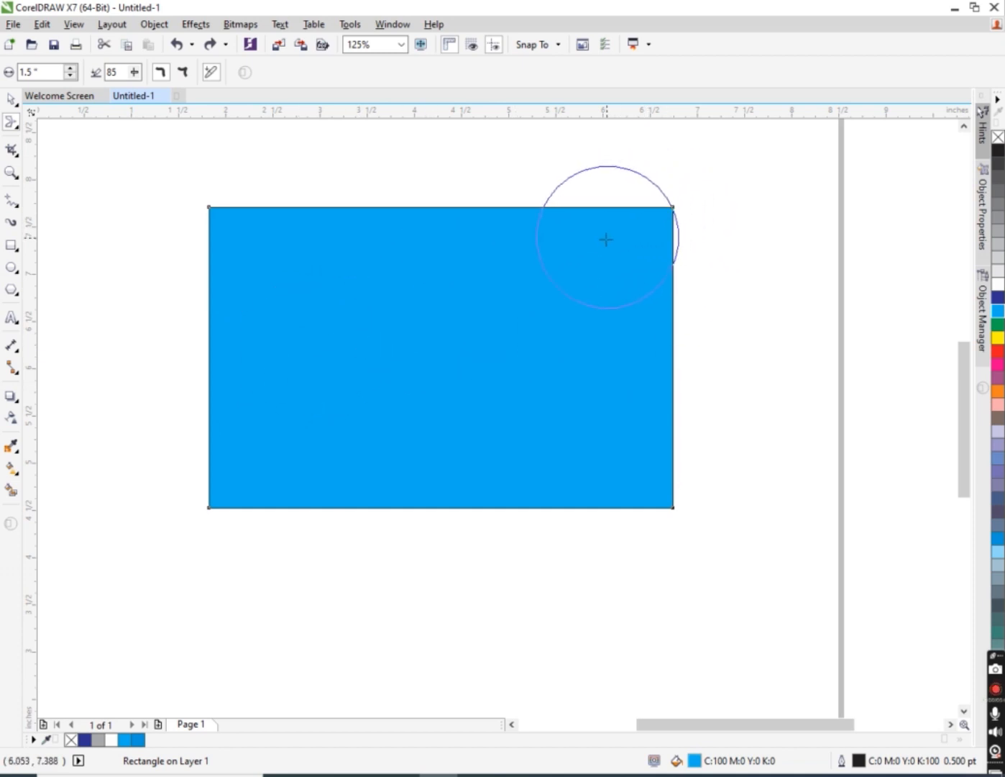
scroll(577, 251, "down", 1)
scroll(584, 283, "up", 1)
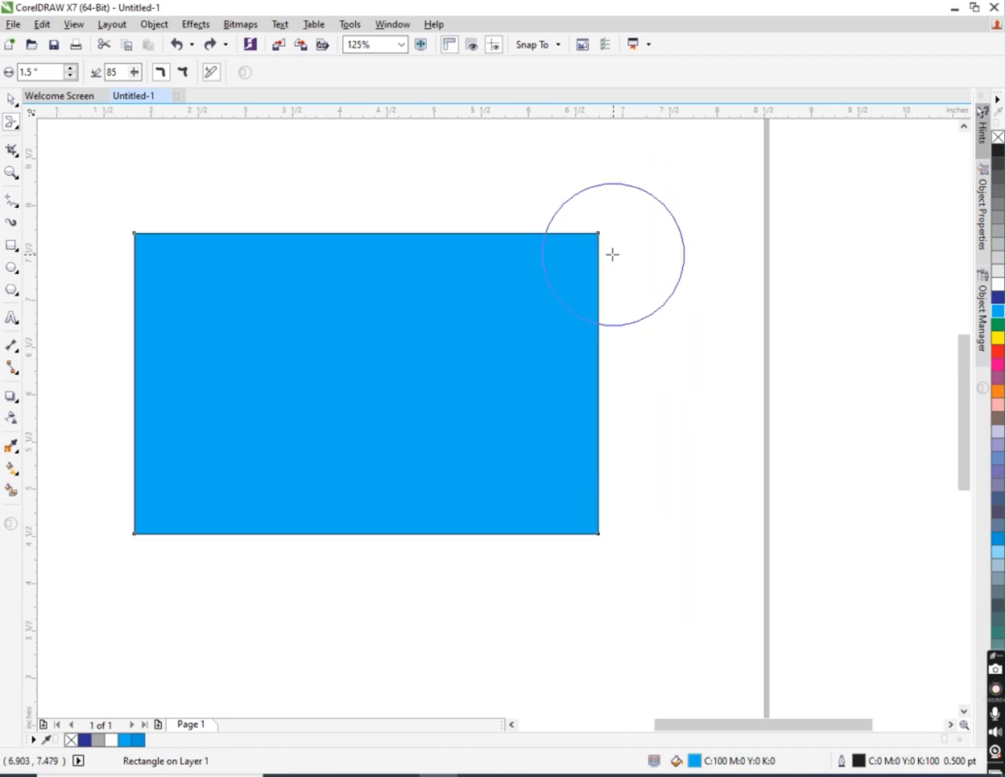
mouse_move(576, 283)
left_mouse_down()
mouse_move(693, 226)
mouse_move(742, 156)
mouse_move(741, 101)
mouse_move(719, 79)
left_mouse_up()
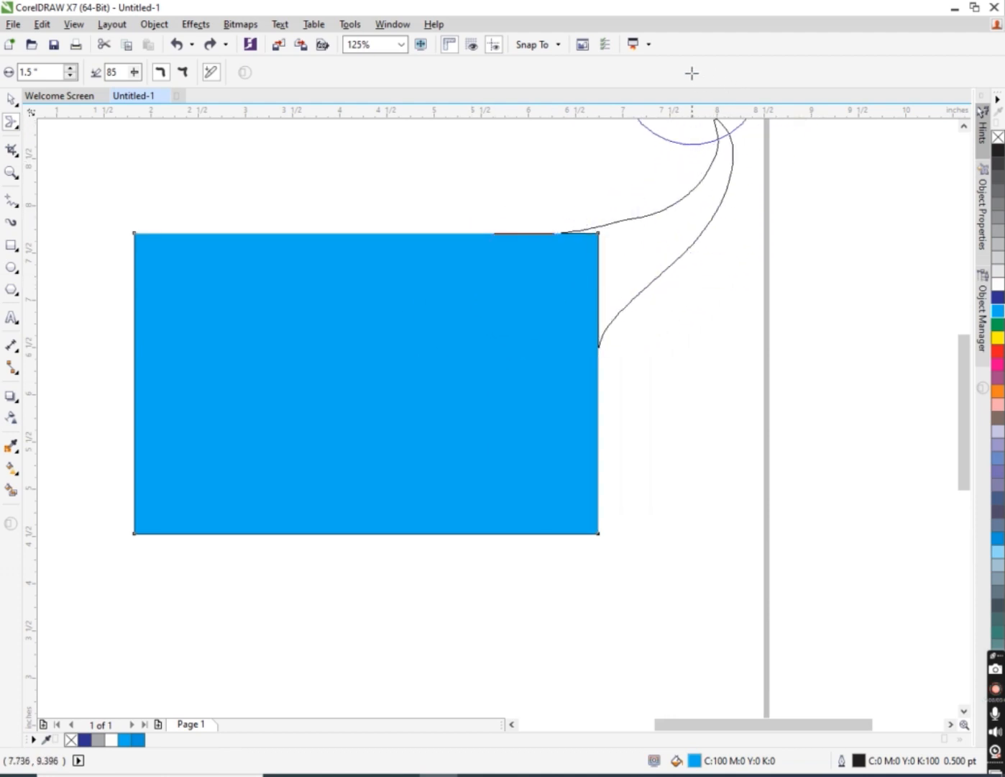
- Examine the horn-shaped smear and the rest of the shape, and switch to the Pick tool
scroll(399, 399, "down", 2)
scroll(447, 388, "up", 1)
scroll(537, 274, "up", 1)
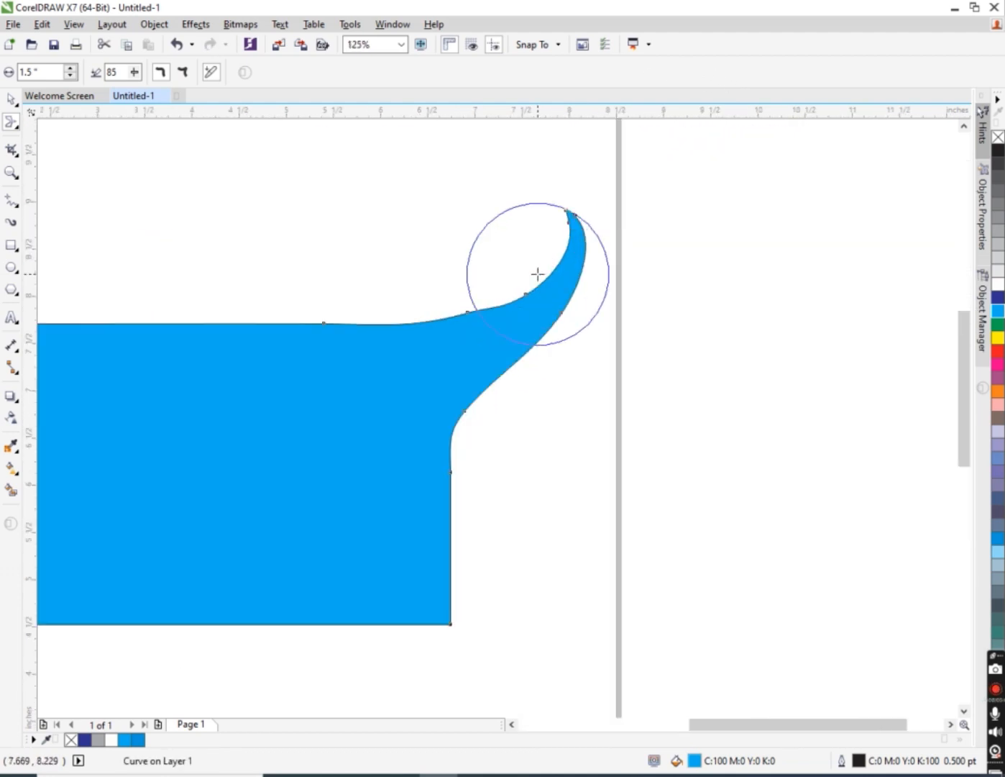
scroll(496, 302, "down", 1)
scroll(248, 403, "up", 1)
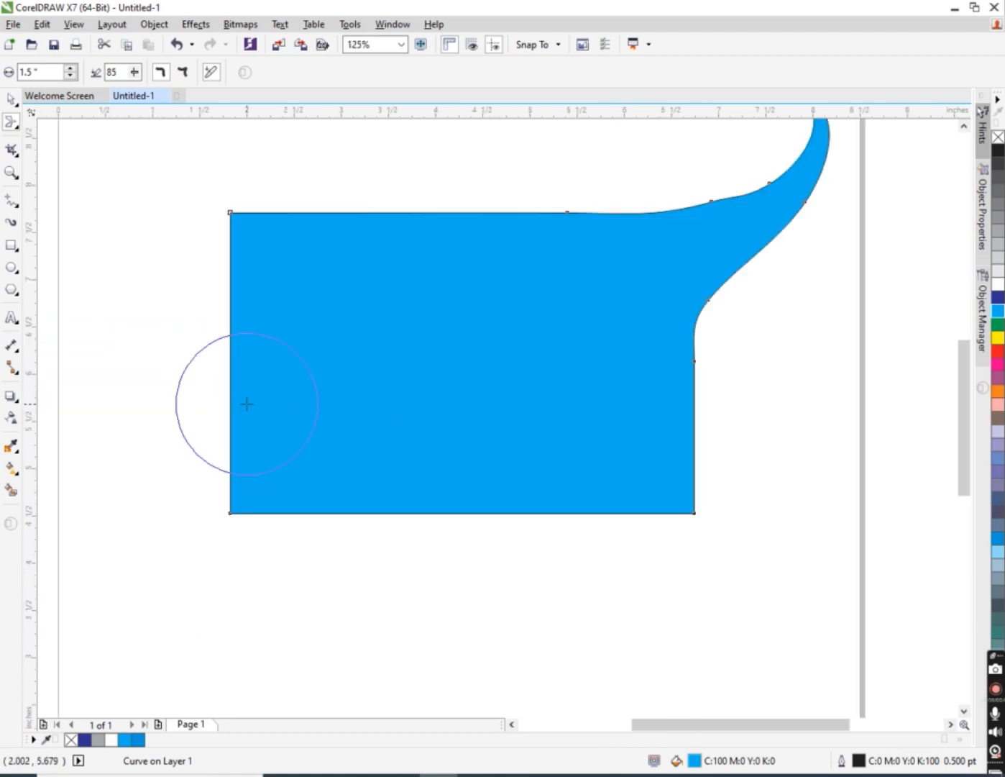
scroll(379, 384, "down", 1)
scroll(453, 294, "up", 1)
scroll(594, 294, "down", 1)
scroll(583, 308, "up", 1)
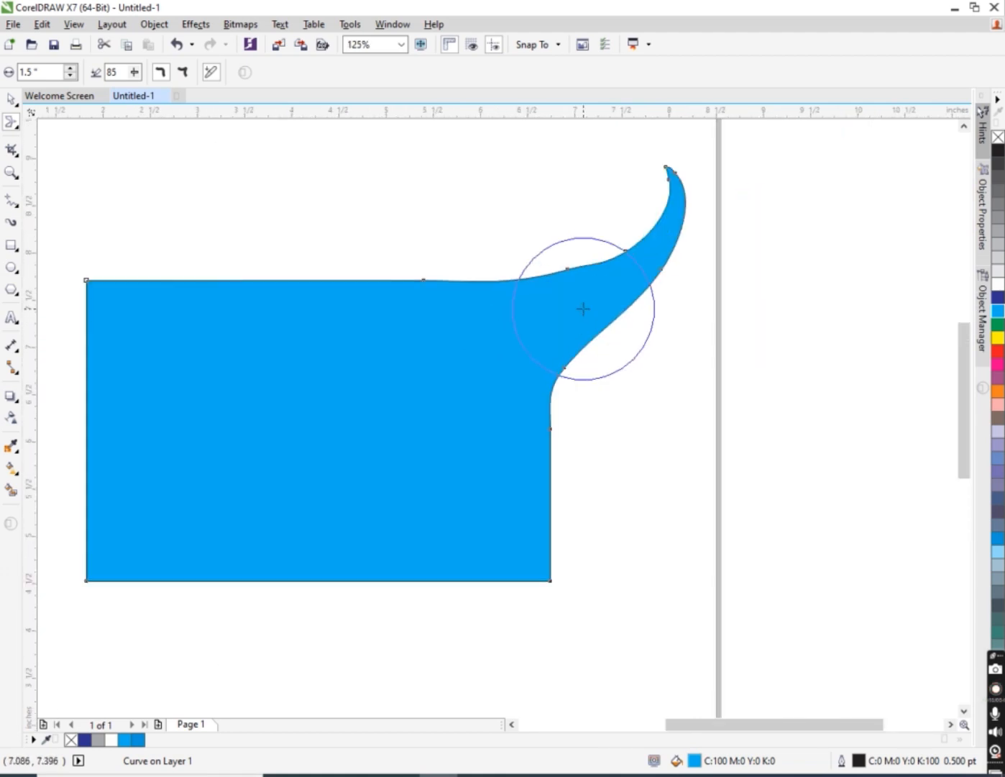
left_click(11, 99)
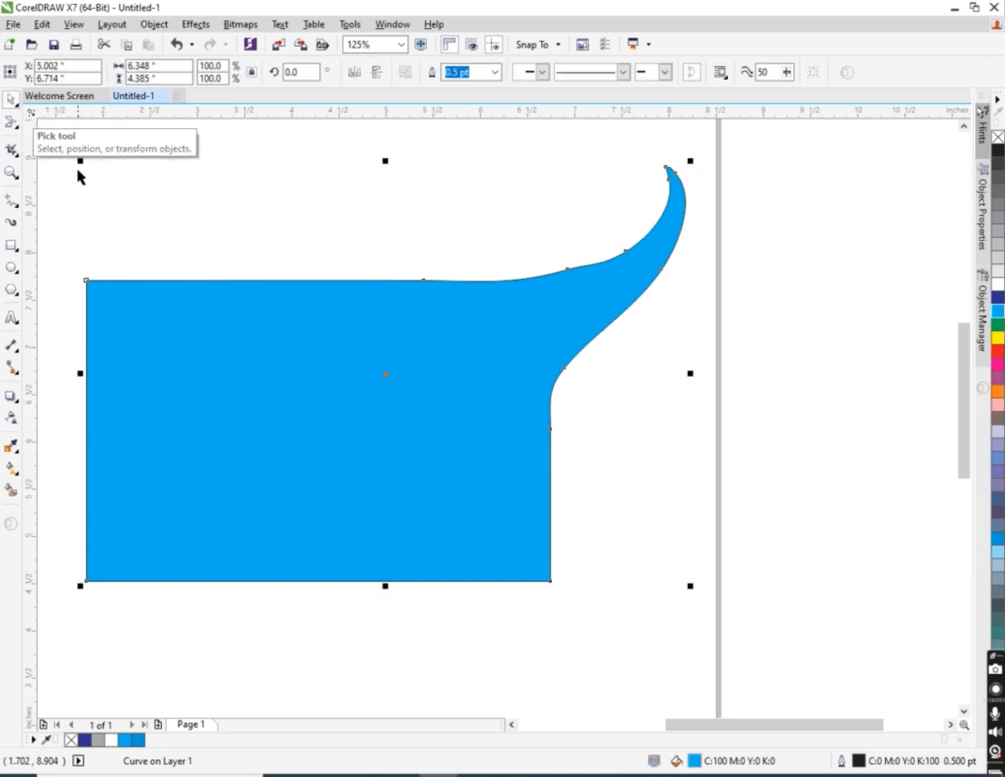
- Round the shape's upper-left, lower-left and lower-right corners with the Smooth tool, using a 1.5-inch nib and a rate of 20
left_click(15, 129)
left_click(18, 132)
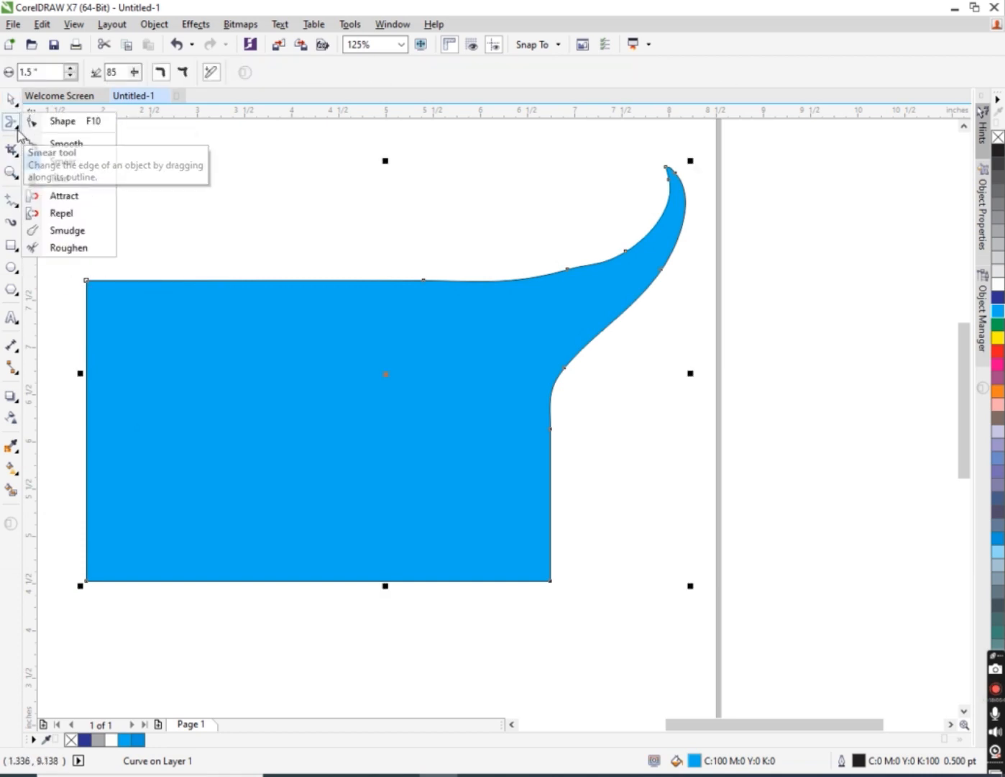
left_click(50, 159)
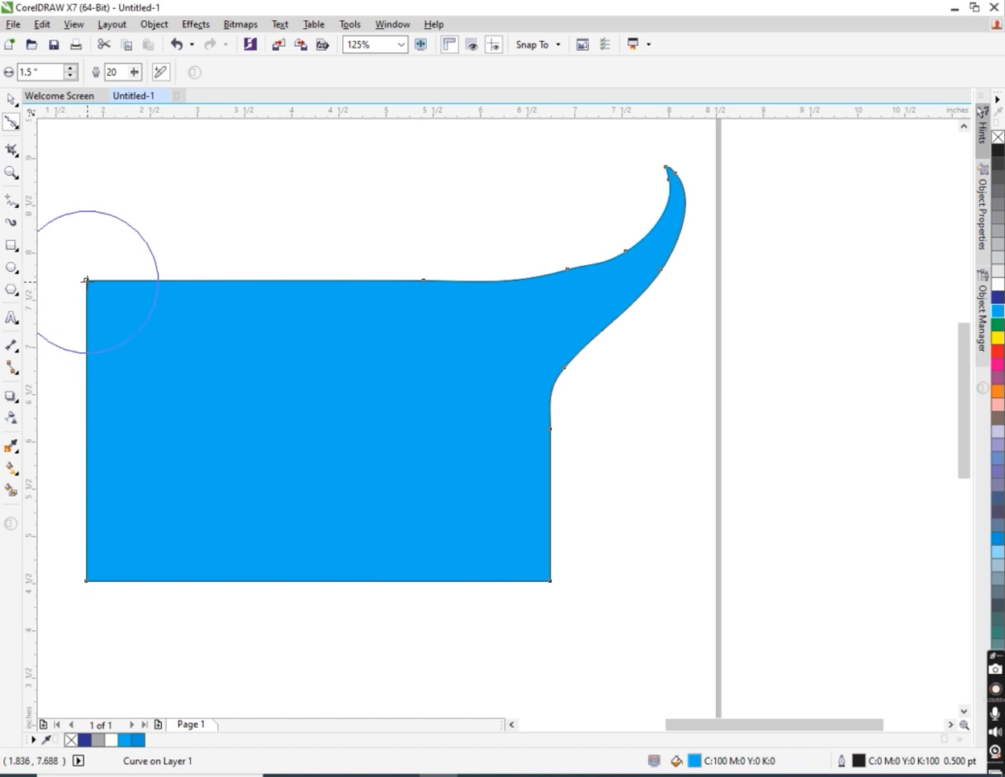
left_click(87, 281)
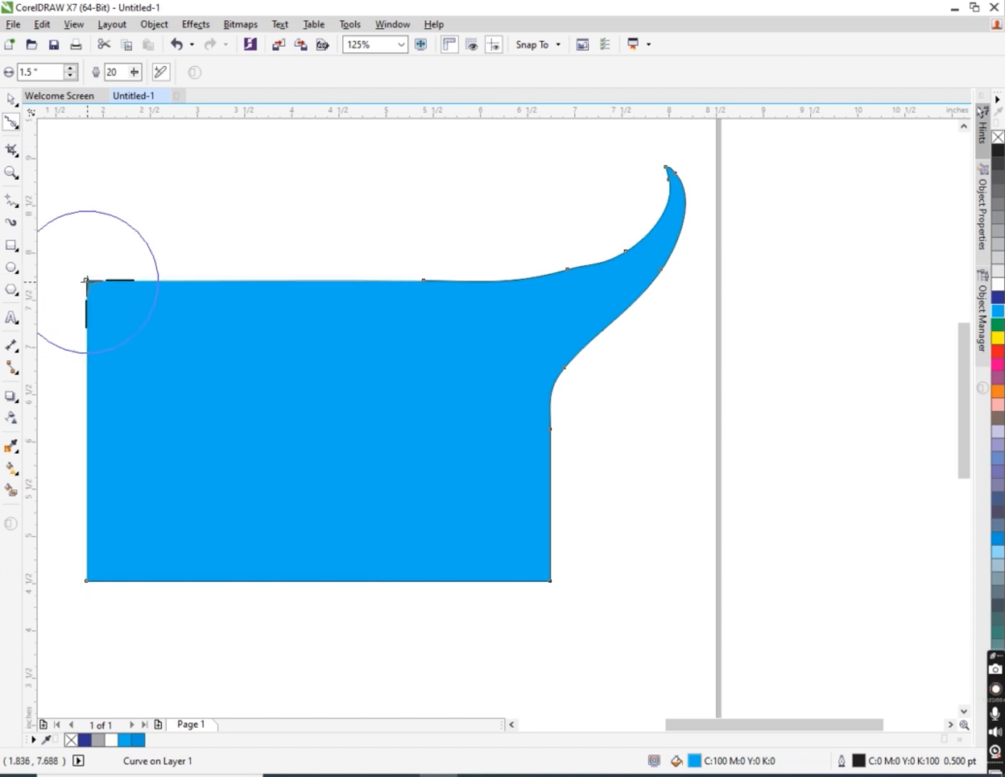
left_click_drag(87, 281, 81, 414)
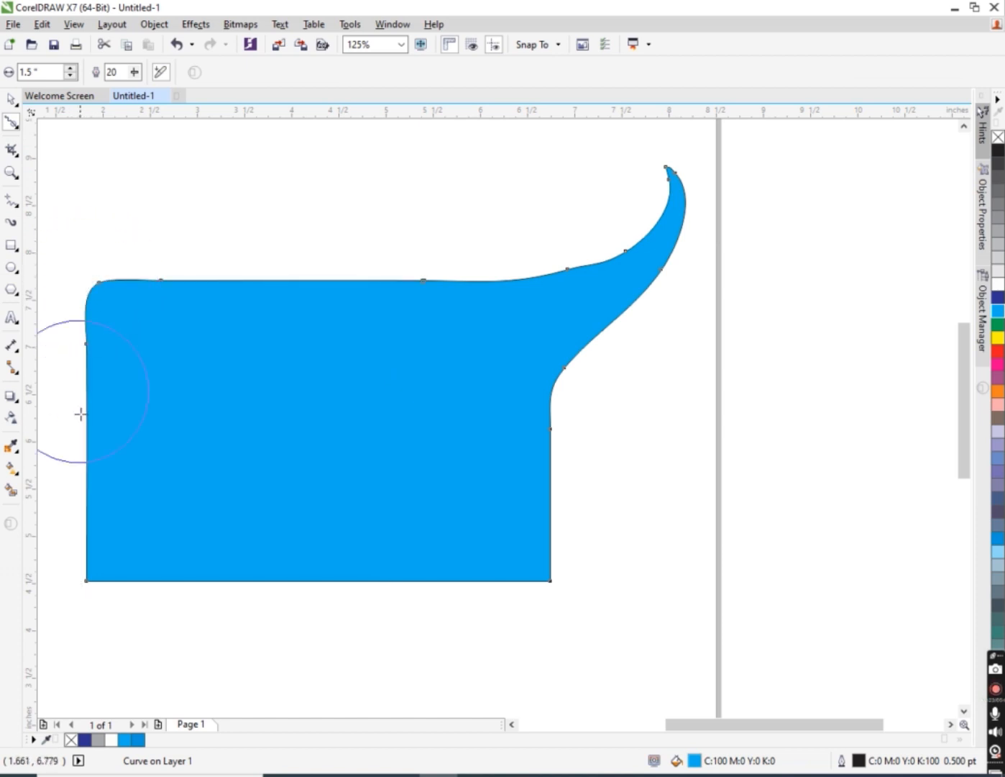
left_click(87, 581)
left_click_drag(87, 584, 85, 579)
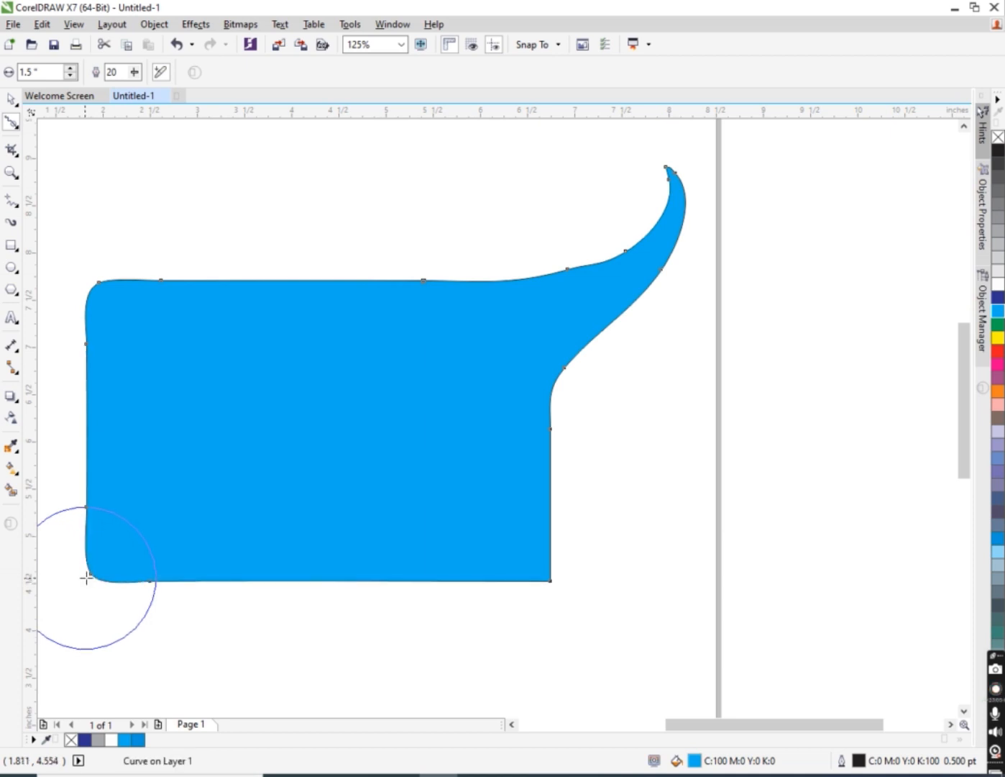
left_click(550, 580)
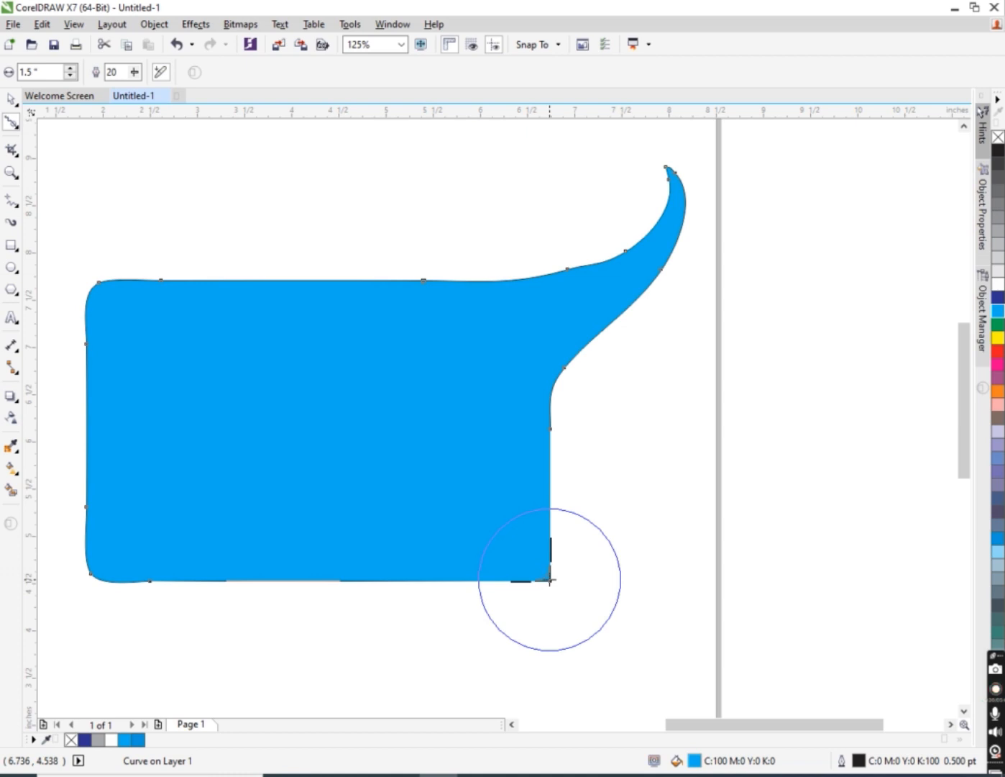
left_click_drag(549, 580, 550, 579)
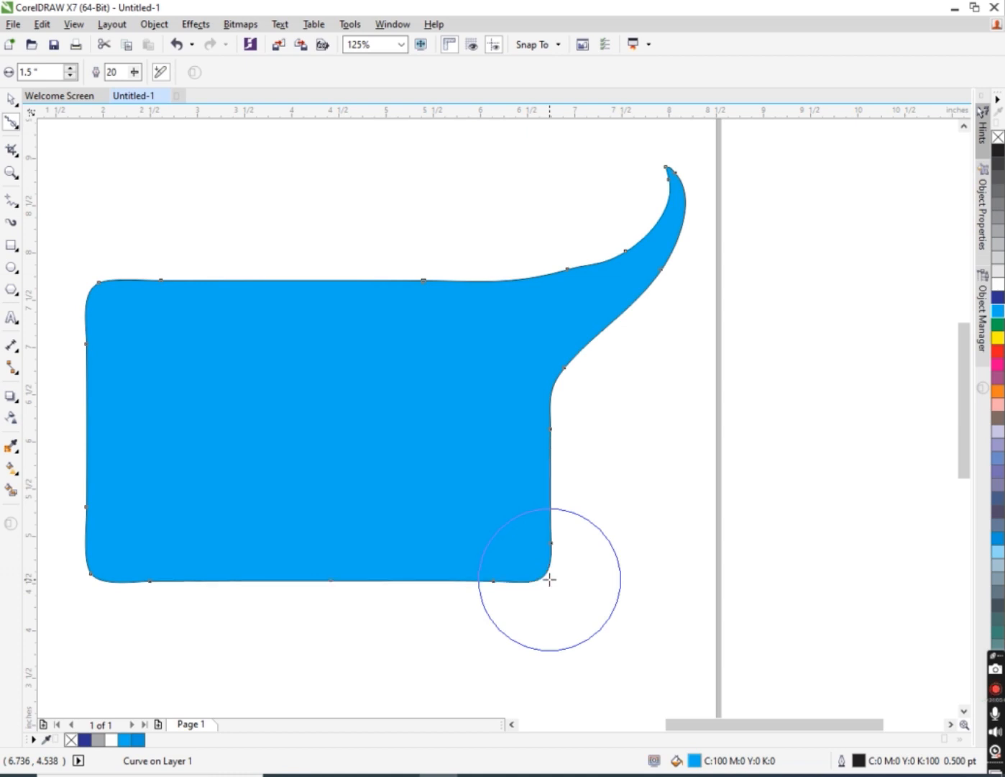
- Add artistic text inside the cyan shape reading WELECOME, TO and PIXEL GROUND on three separate lines
left_click(12, 99)
left_click(10, 317)
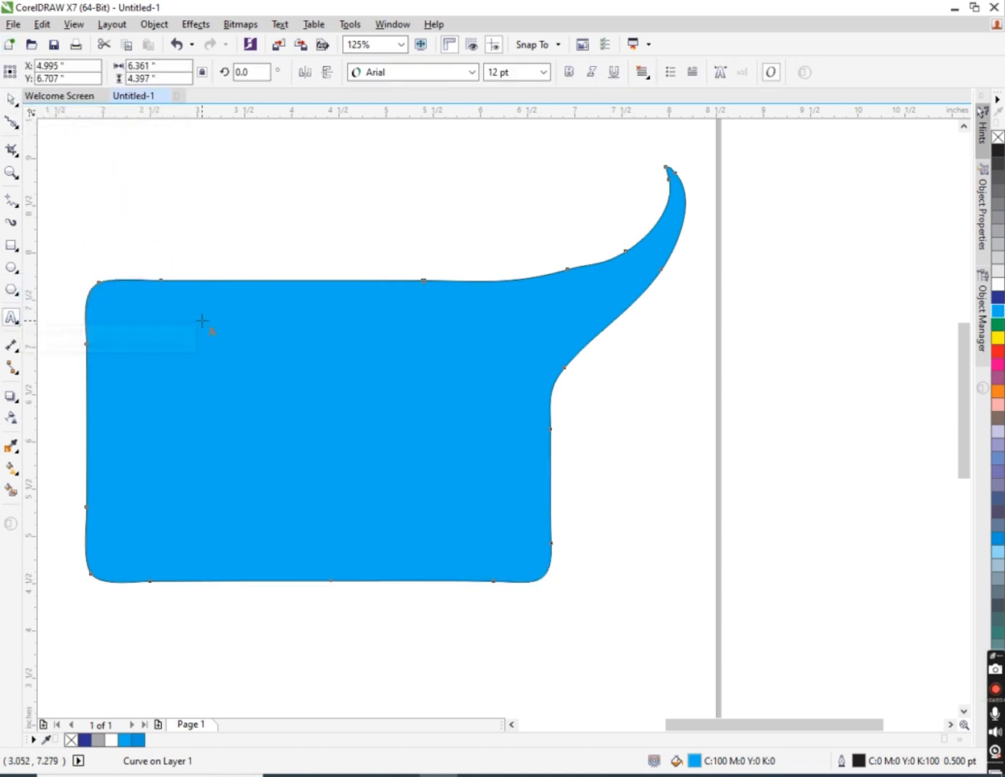
left_click(202, 320)
scroll(210, 332, "down", 2)
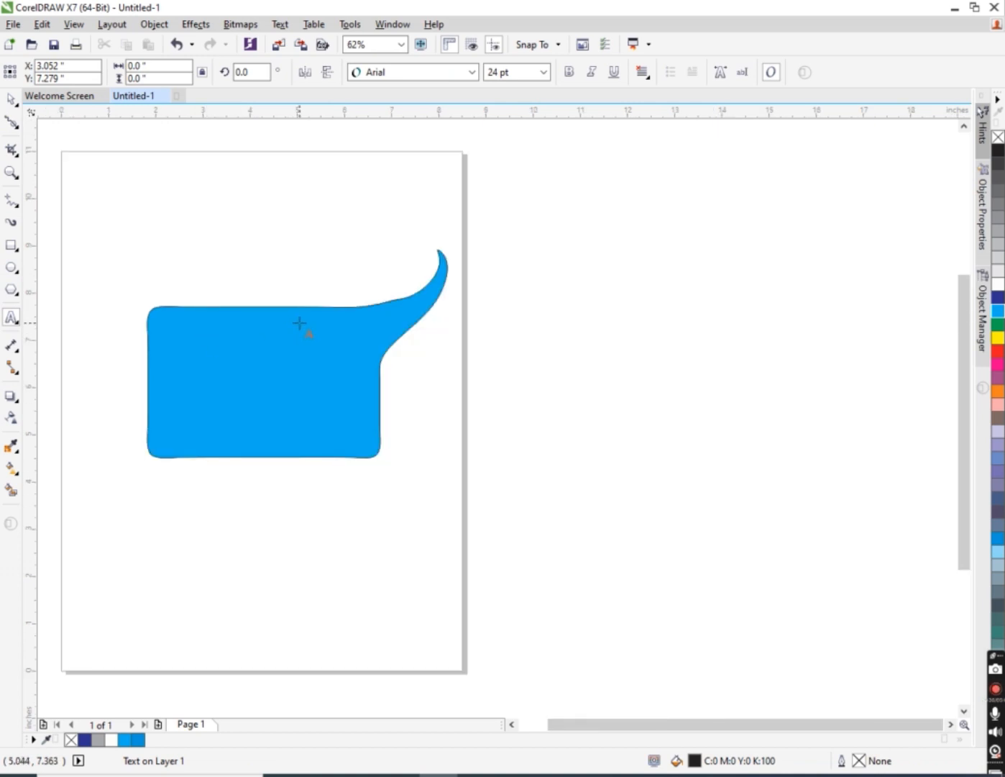
scroll(181, 316, "up", 2)
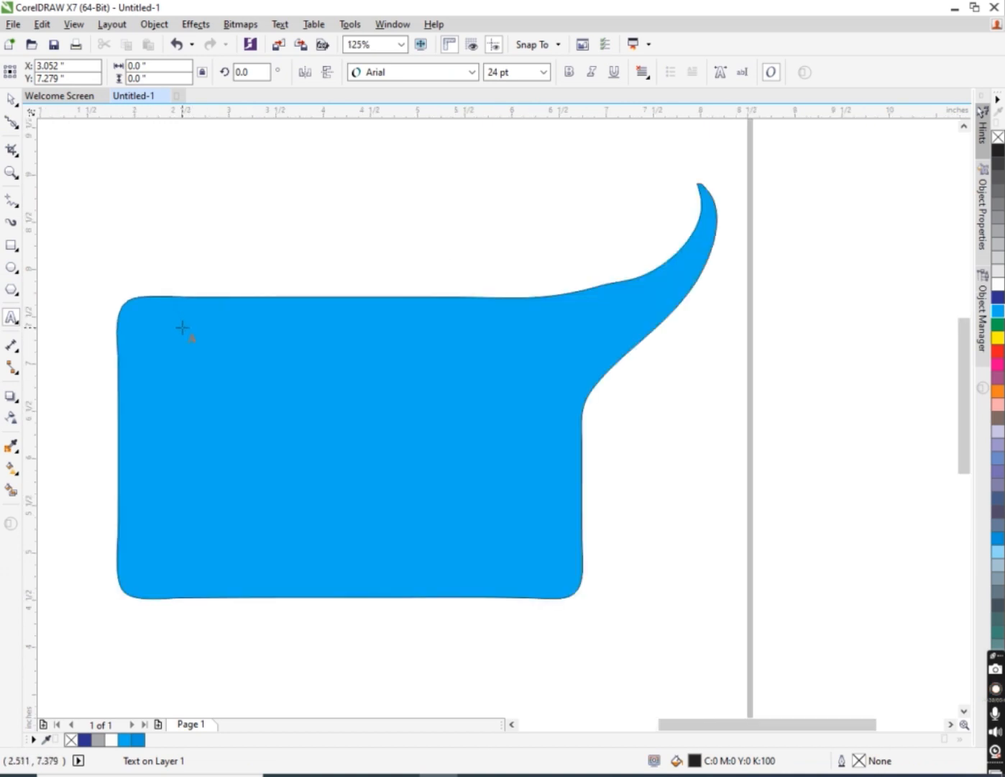
scroll(183, 332, "down", 2)
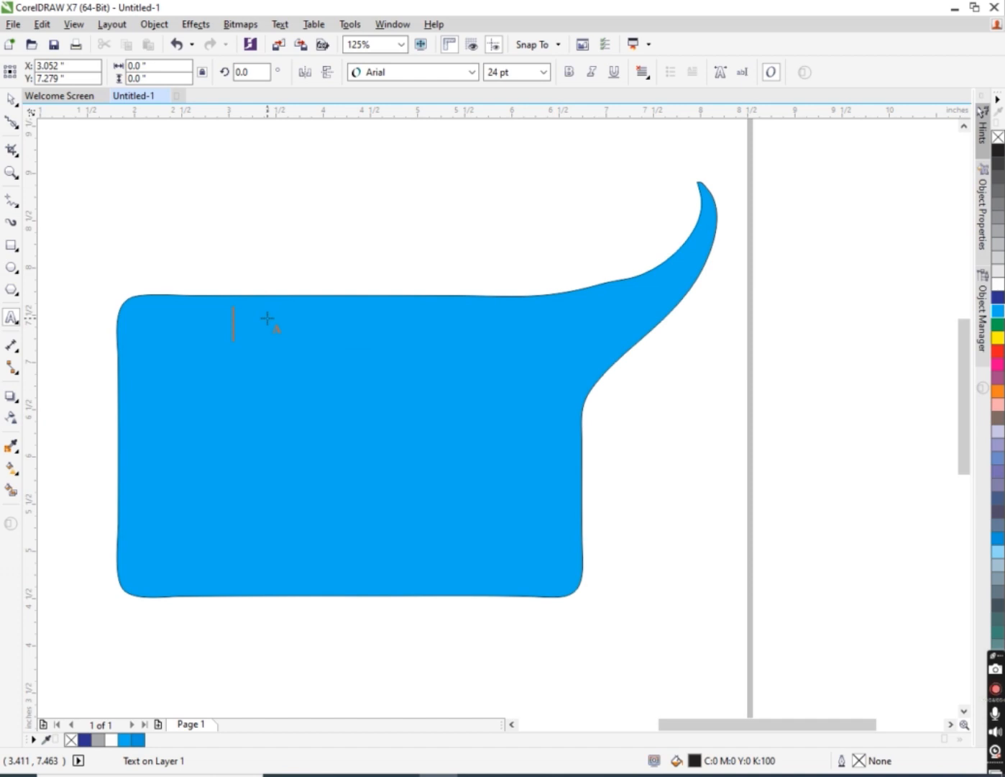
type("W")
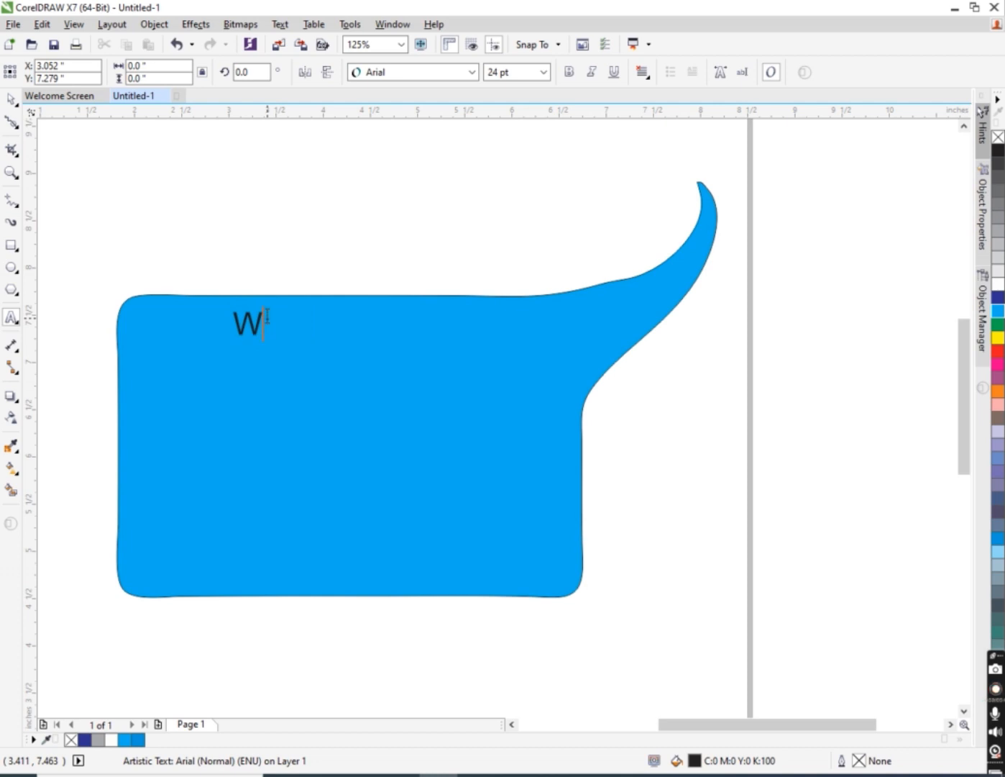
type("LLE")
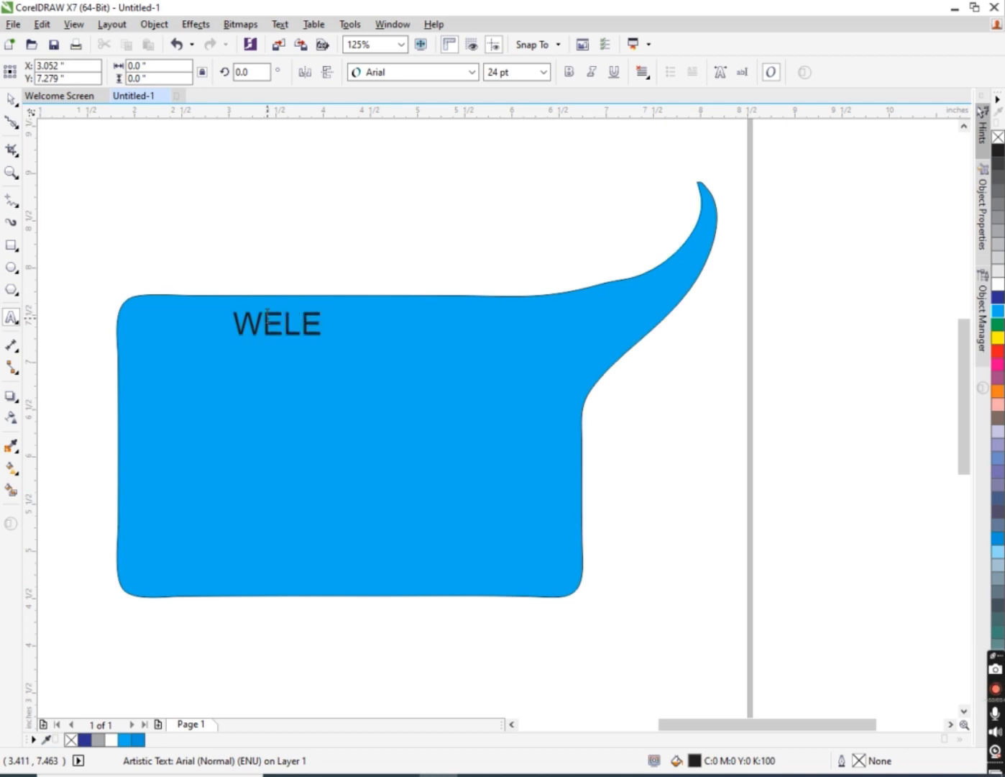
type("COM")
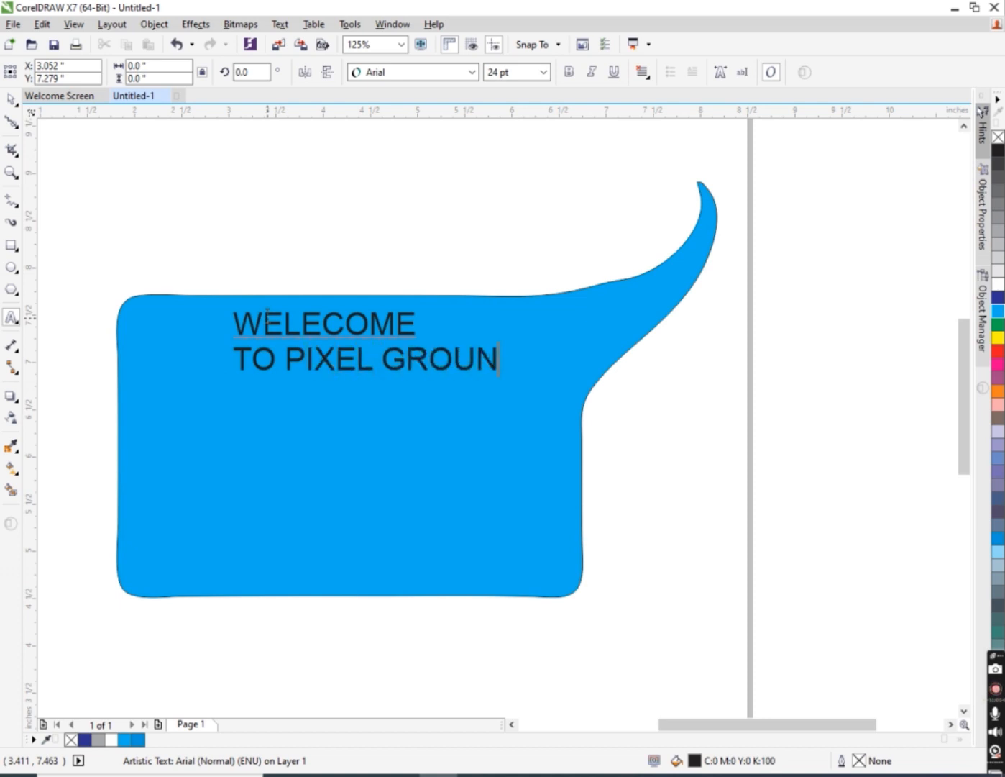
left_click(228, 353)
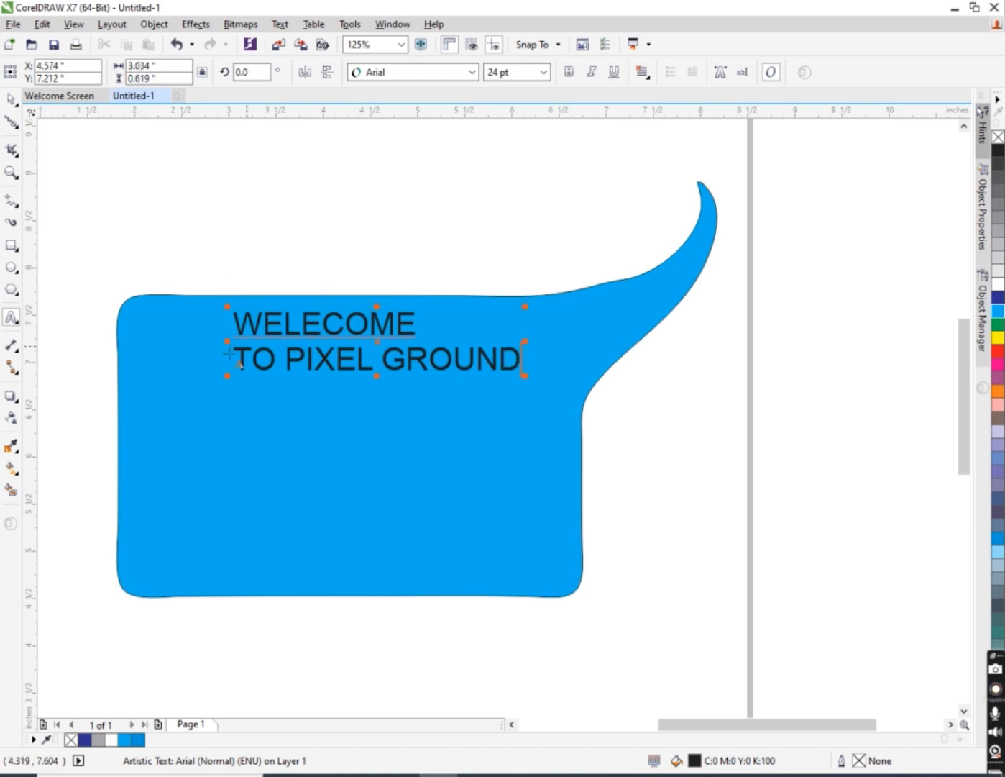
left_click(286, 358)
key("Return")
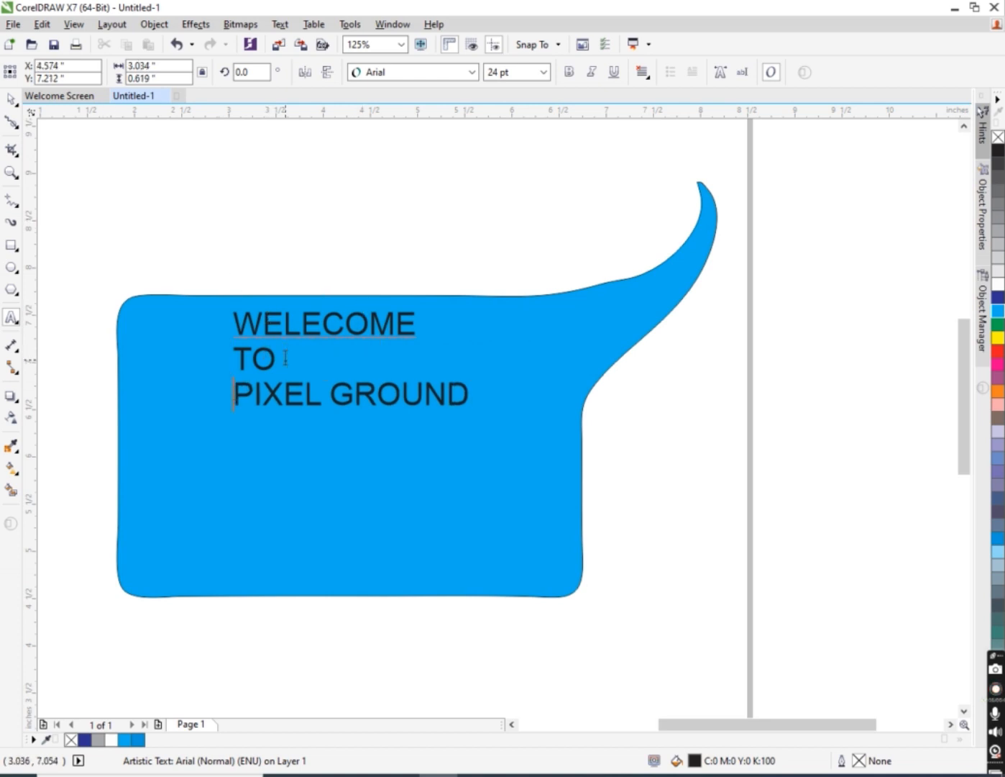
- Enlarge the three-line text to about 35 pt and move it to the middle of the callout body
left_click(10, 99)
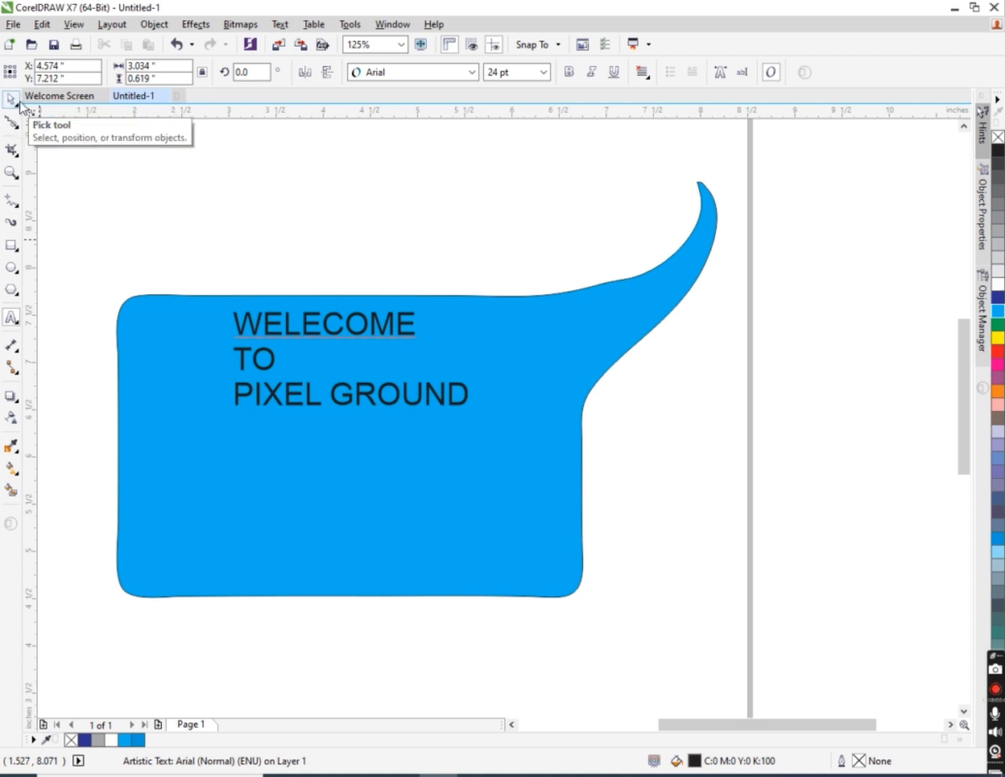
left_click_drag(473, 410, 582, 608)
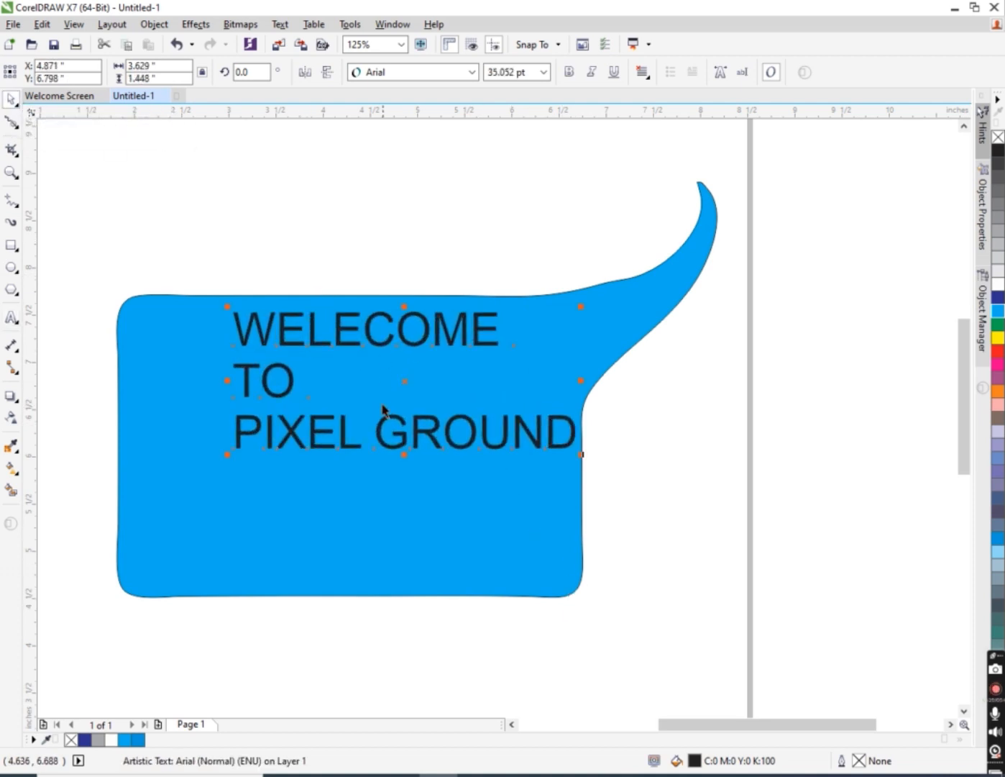
left_click_drag(386, 413, 331, 488)
left_click(331, 488)
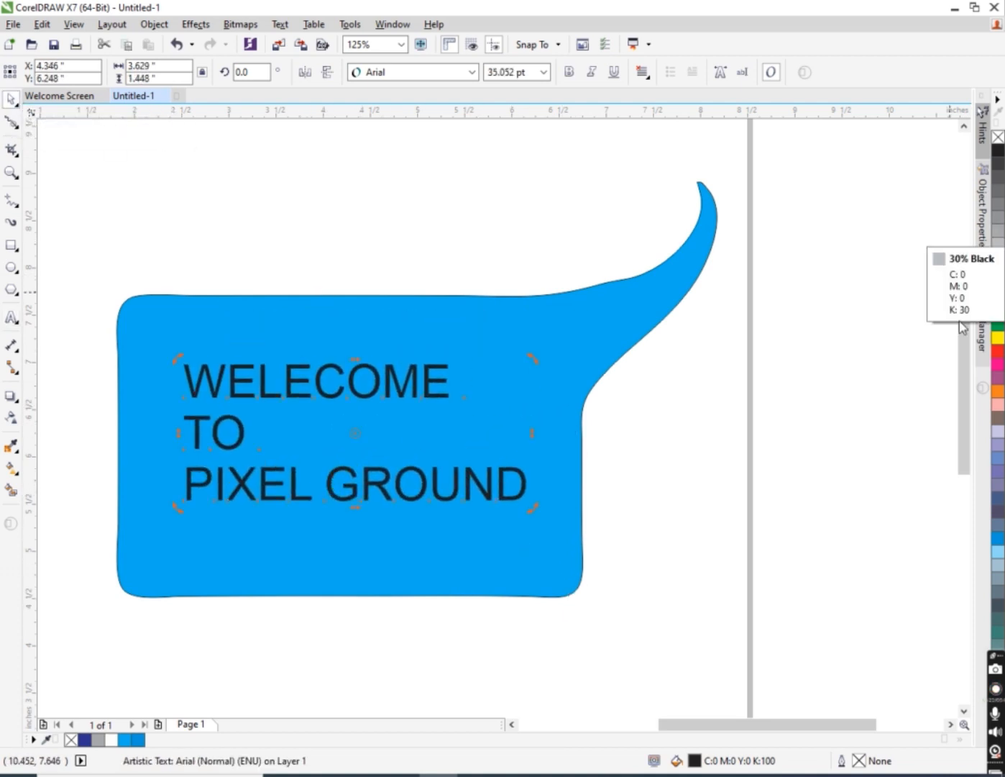
- Fill the text with white, deselect it and check the finished callout
left_click(997, 286)
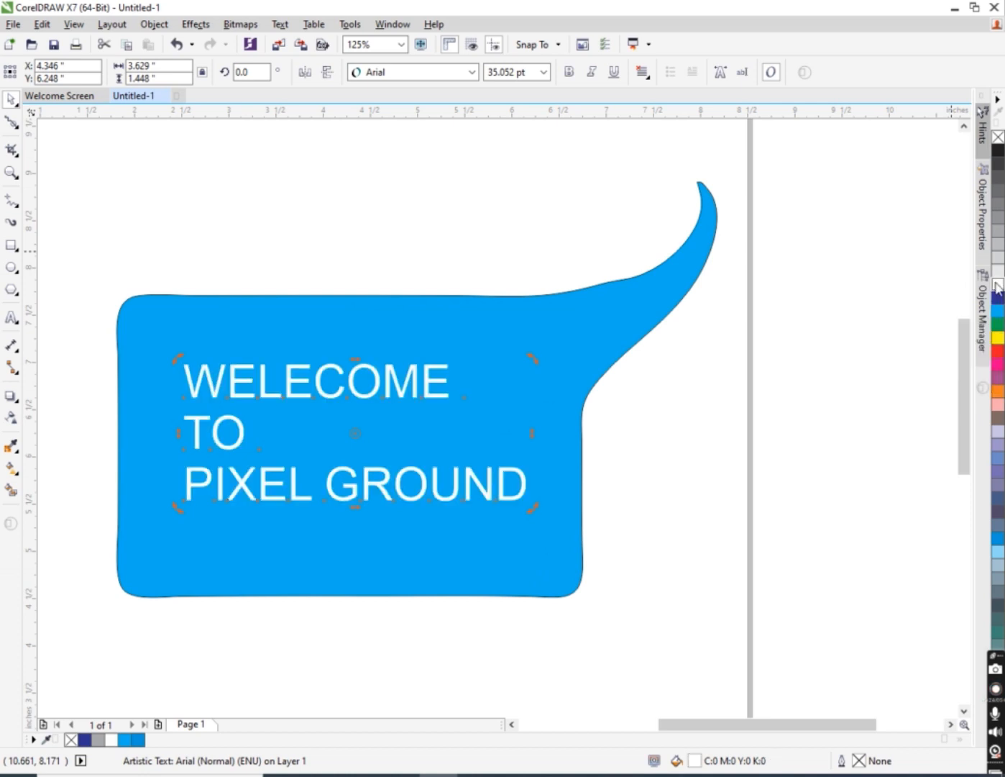
left_click(274, 268)
scroll(260, 262, "down", 1)
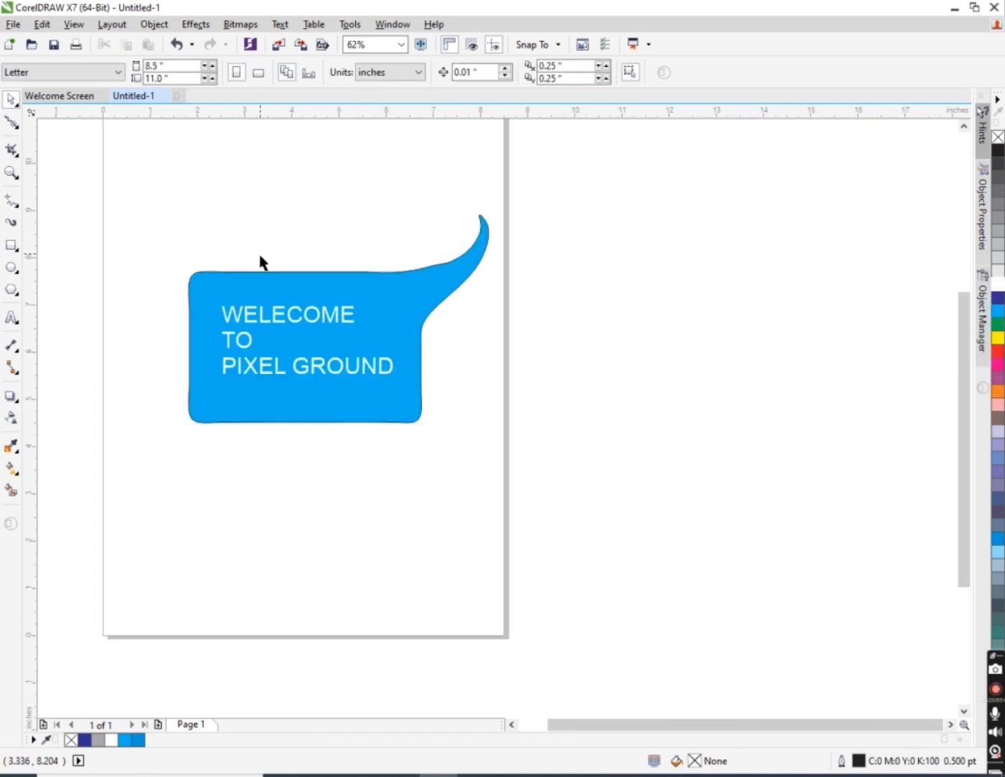
scroll(301, 345, "up", 1)
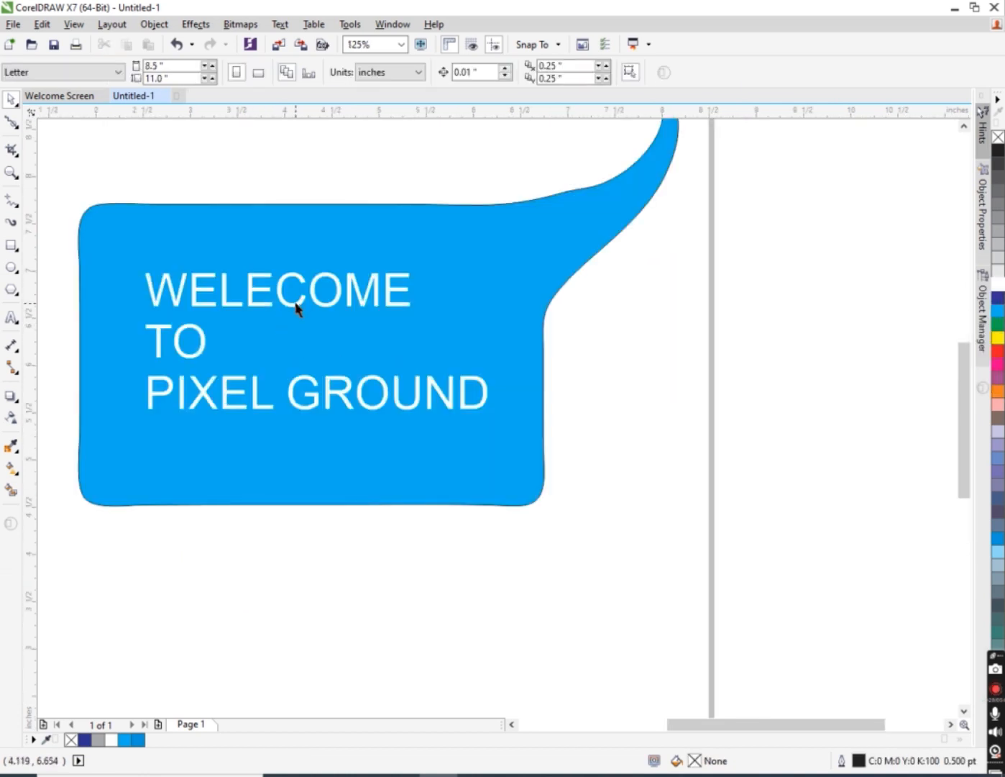
left_click(298, 303)
scroll(166, 344, "down", 1)
scroll(150, 345, "up", 1)
left_click(133, 251)
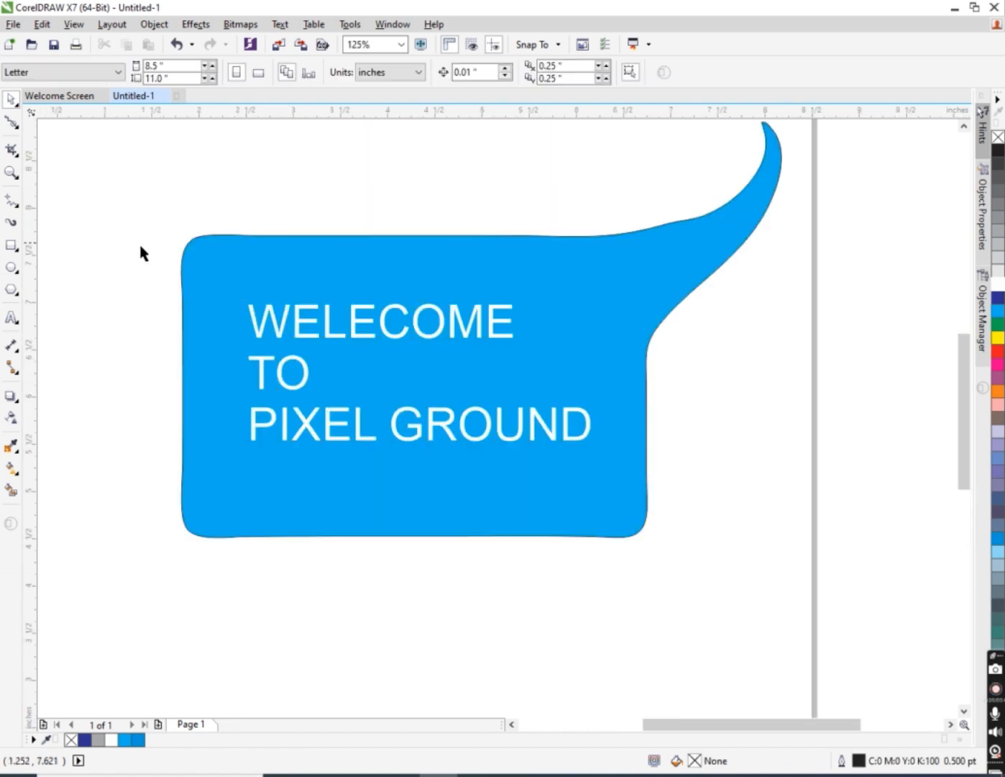
scroll(159, 269, "down", 1)
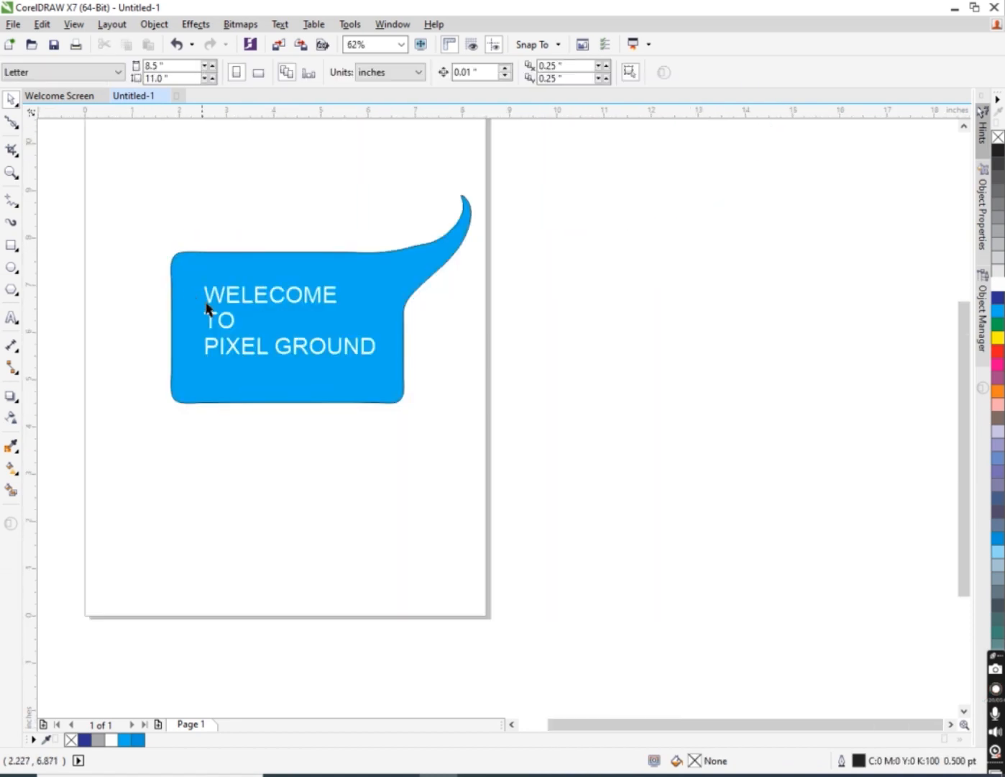
- Undo the text, smoothing and smear edits to return to the plain sharp-cornered cyan rectangle
left_click(242, 303)
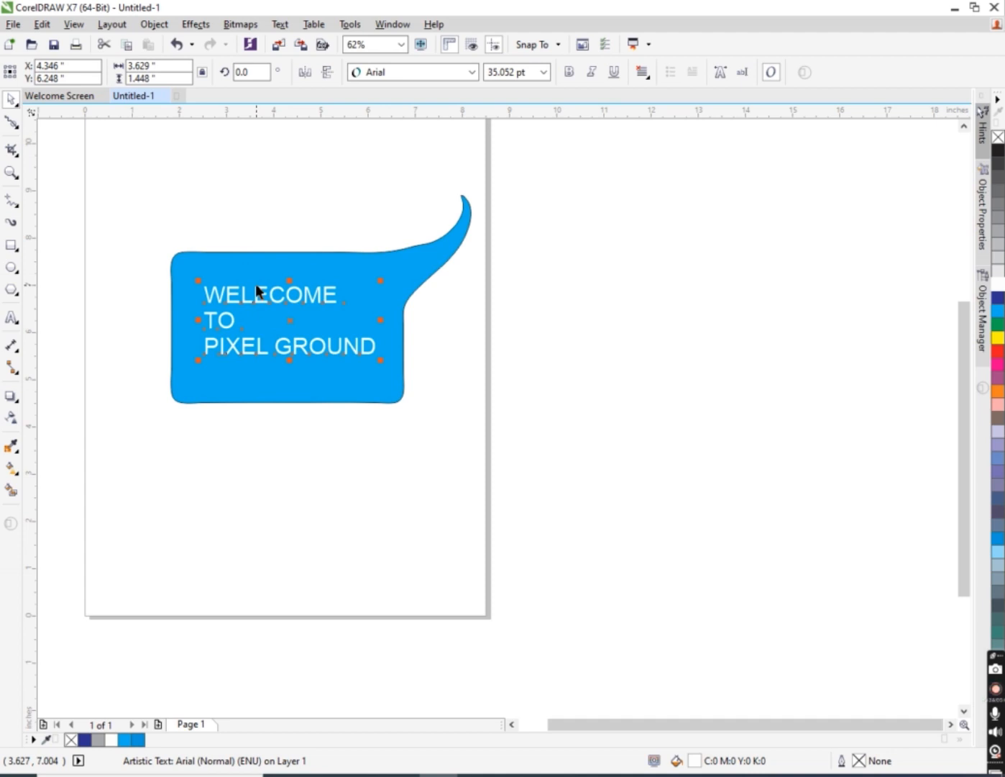
key("ctrl+z")
key("ctrl+z")
key("ctrl+z")
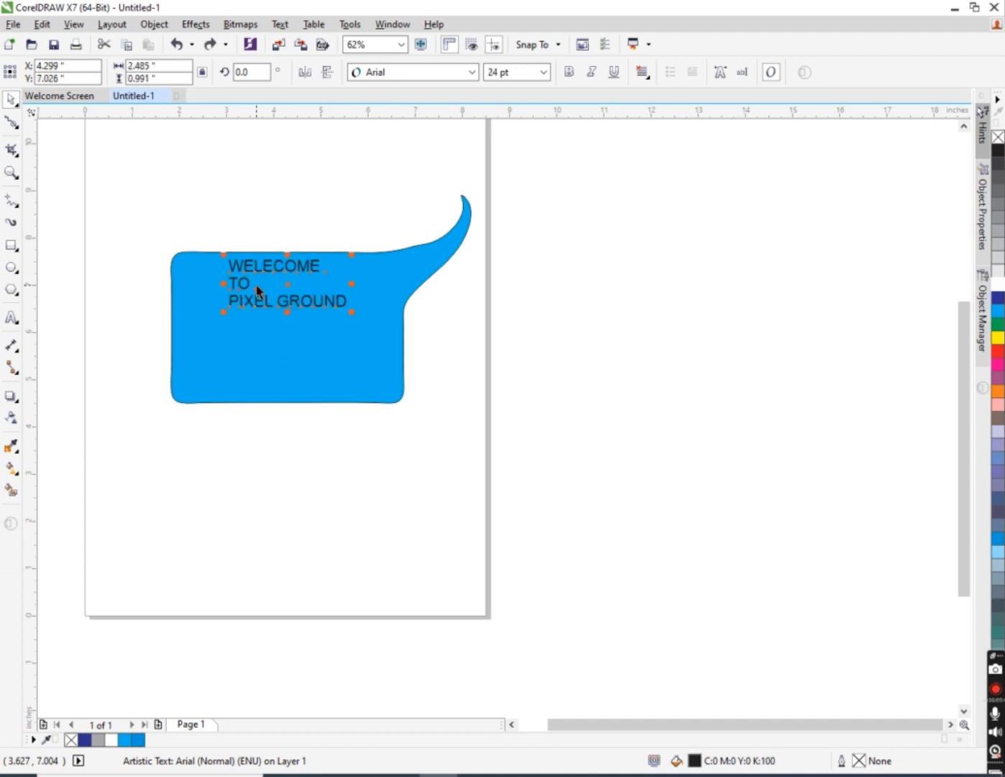
left_click(257, 286)
key("ctrl+z")
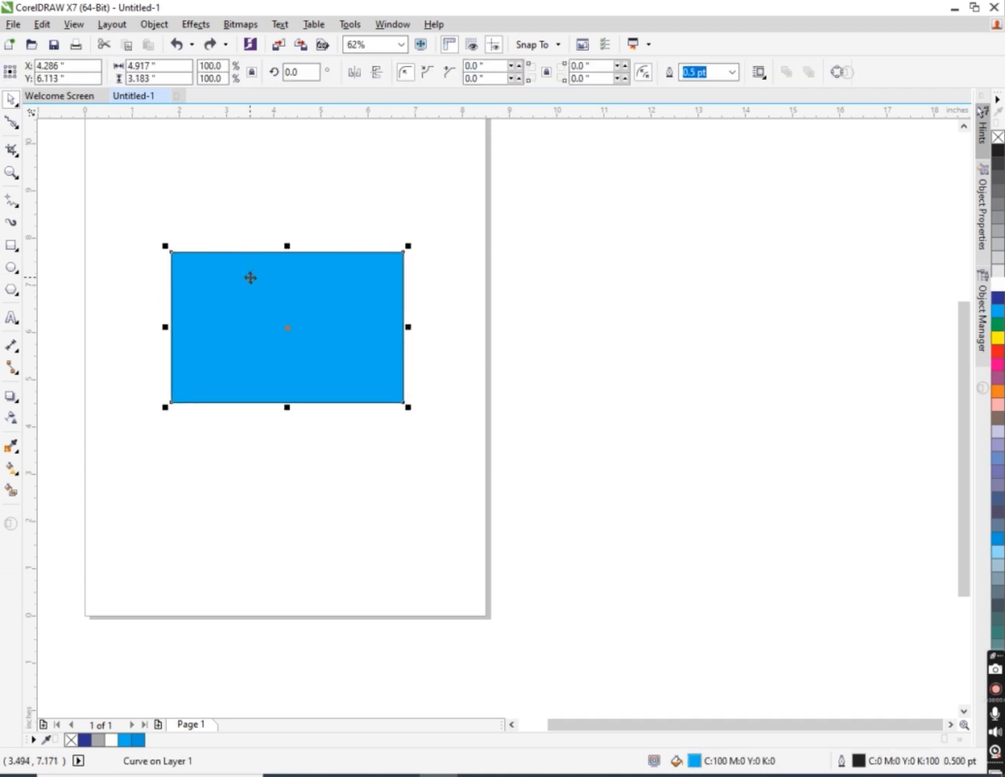
left_click(17, 131)
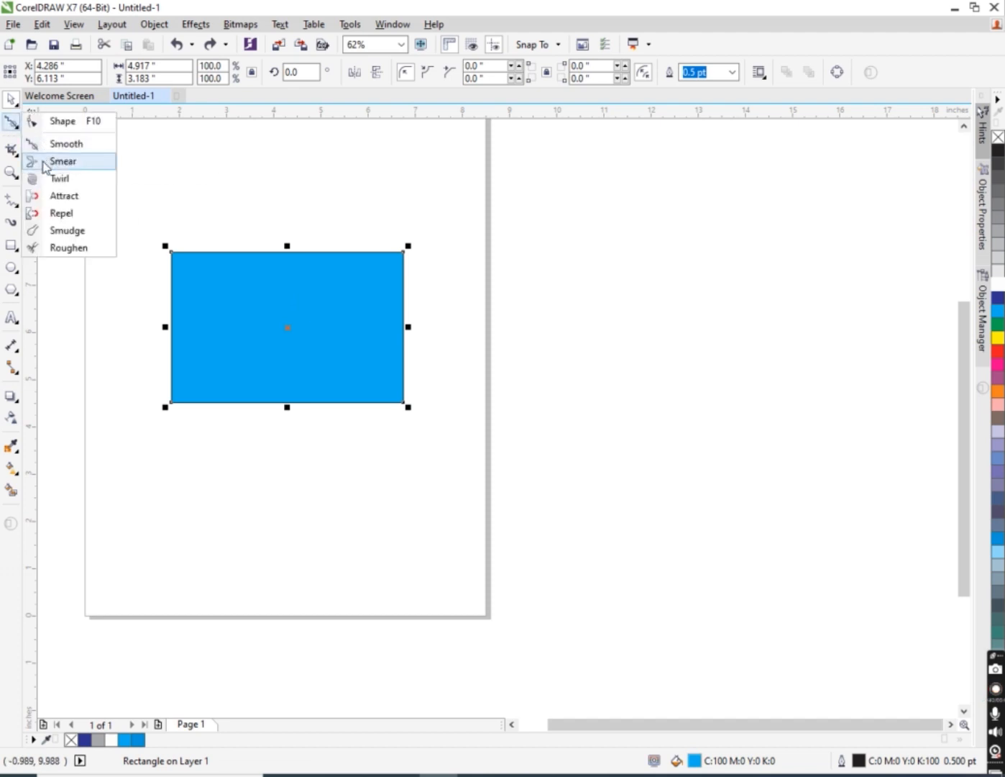
left_click(44, 167)
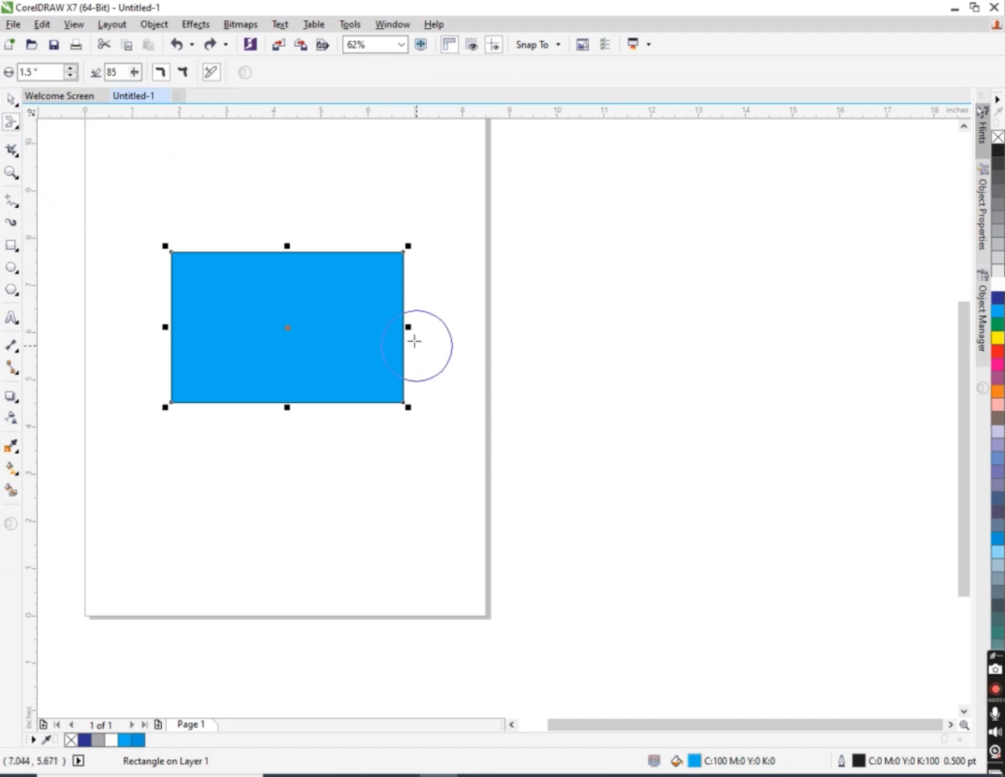
scroll(403, 335, "up", 1)
scroll(401, 341, "up", 2)
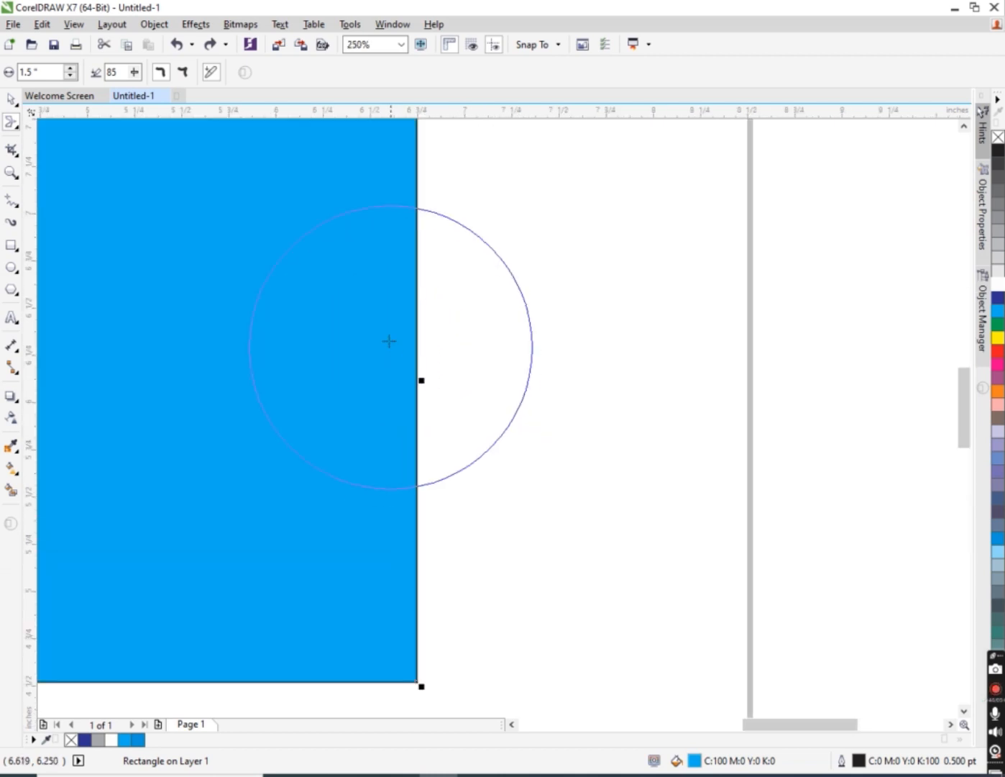
scroll(388, 340, "down", 1)
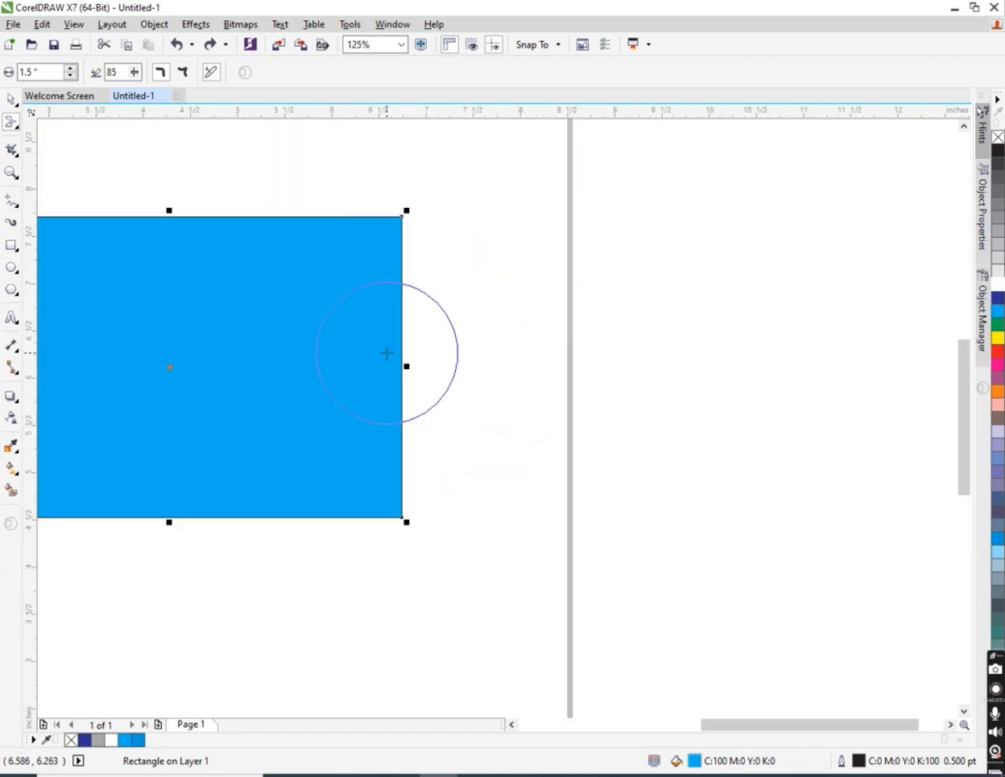
- Try the Twirl tool on the rectangle's top edge, near the upper-left corner and farther along, with a 1.5-inch nib and a rate of 50
left_click(17, 130)
left_click(55, 180)
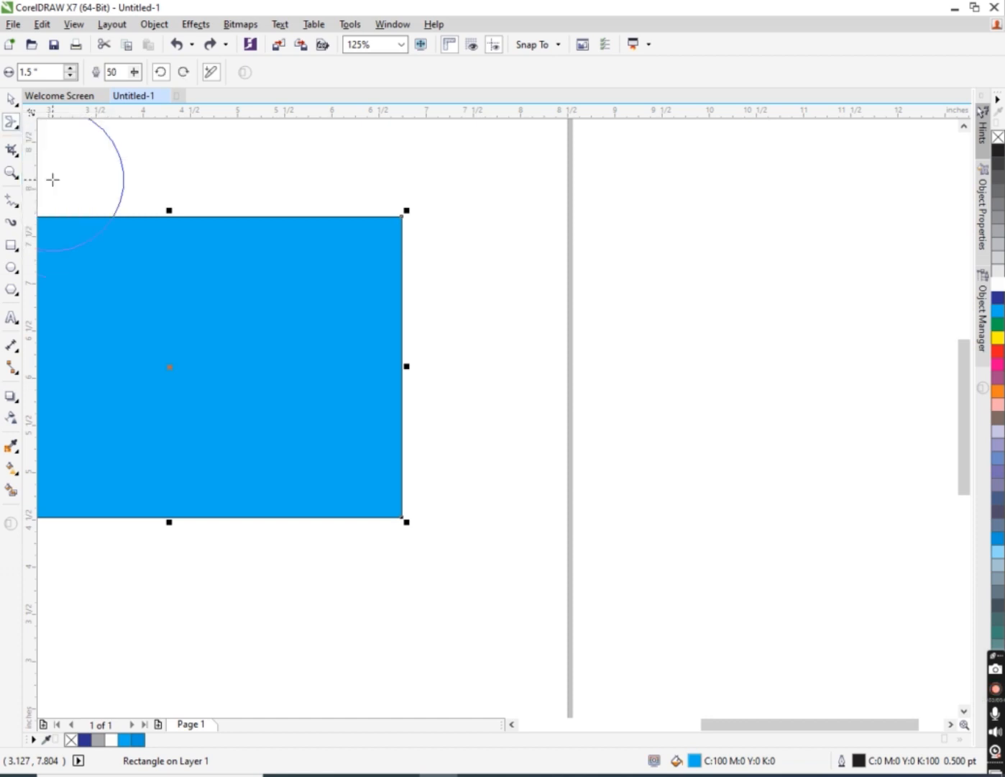
scroll(392, 287, "down", 3)
scroll(284, 306, "up", 3)
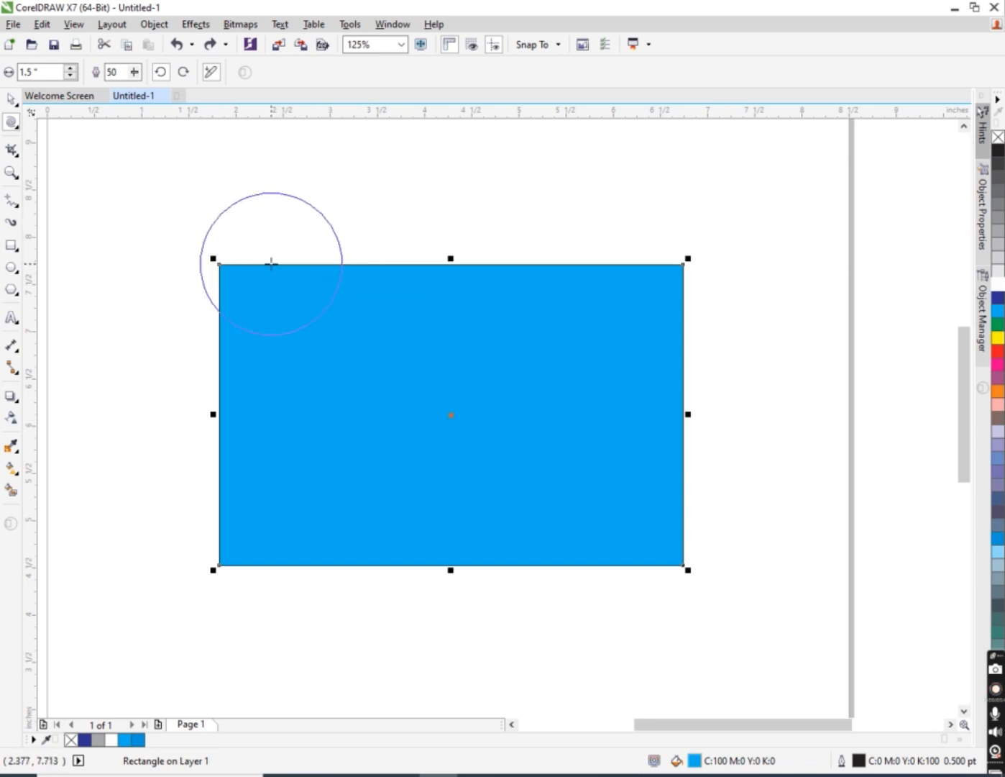
left_click_drag(271, 264, 351, 277)
scroll(285, 271, "down", 1)
scroll(387, 297, "up", 1)
left_click_drag(448, 266, 462, 267)
scroll(314, 386, "down", 2)
scroll(286, 400, "up", 1)
- Undo all the twirls on the cyan rectangle
key("ctrl+z")
key("ctrl+z")
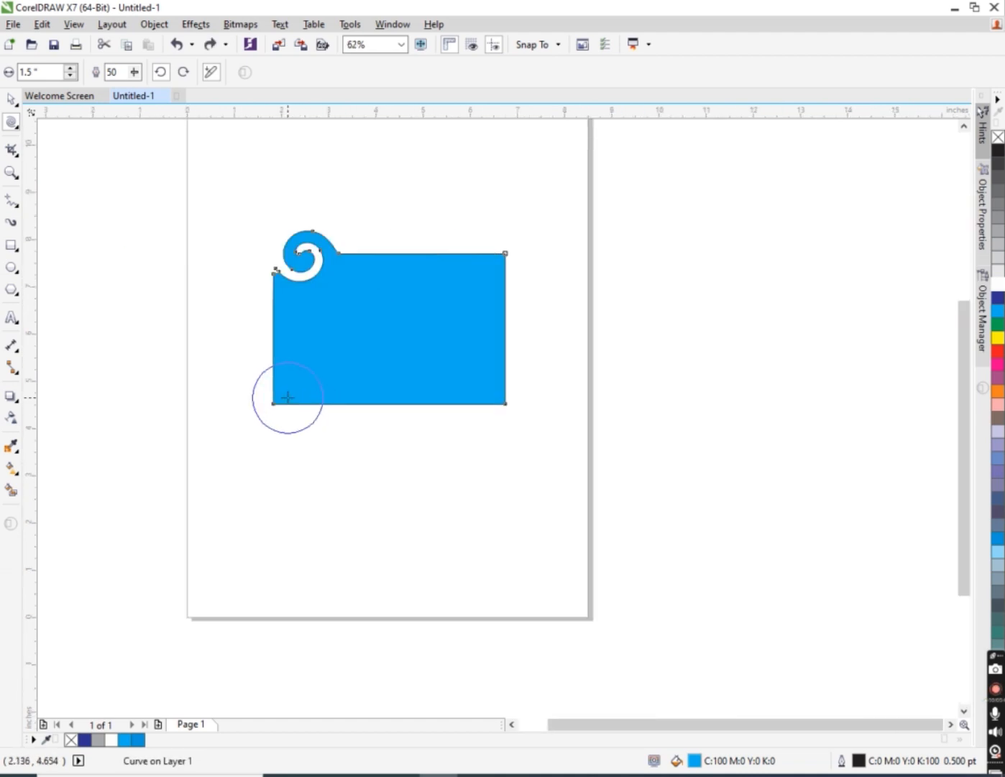
key("ctrl+z")
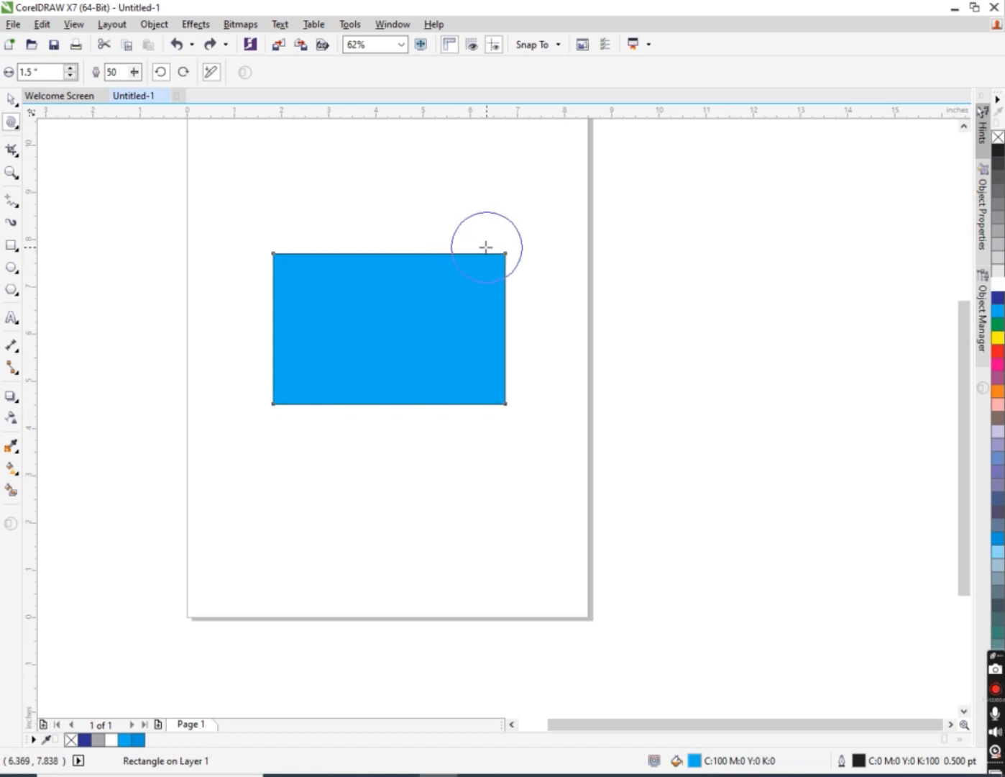
- Twirl the rectangle's top edge near the upper-right and upper-left corners into waves with a 1.5-inch nib and rate 50
left_click_drag(484, 247, 455, 247)
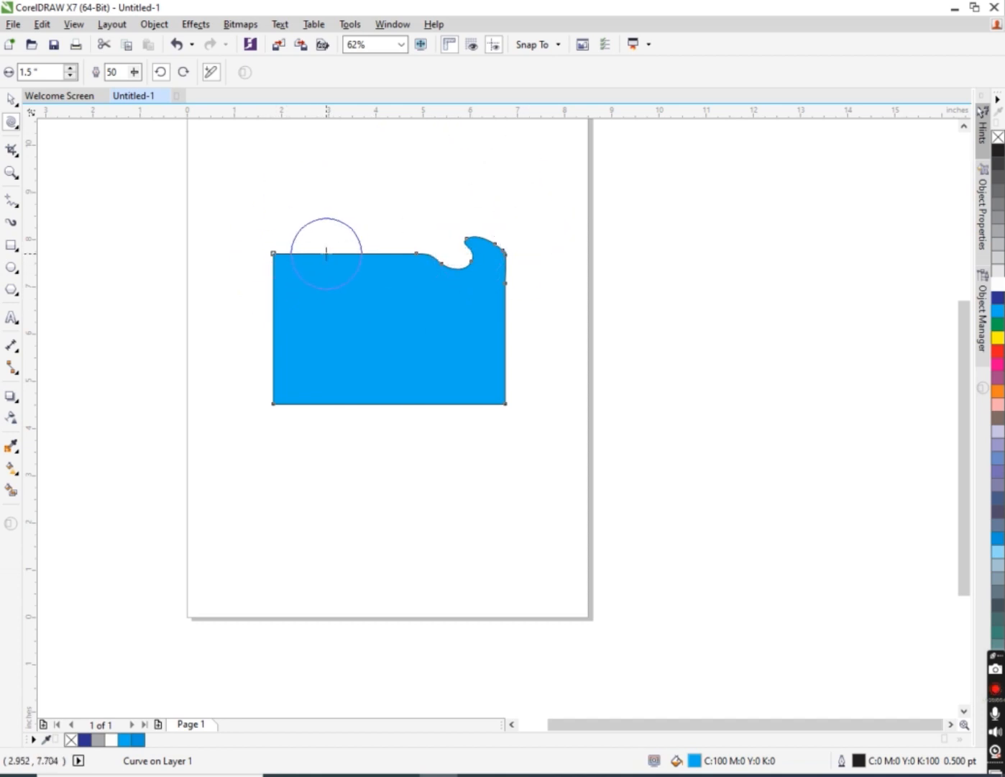
mouse_move(327, 258)
left_mouse_down()
mouse_move(362, 269)
mouse_move(300, 281)
mouse_move(288, 257)
left_mouse_up()
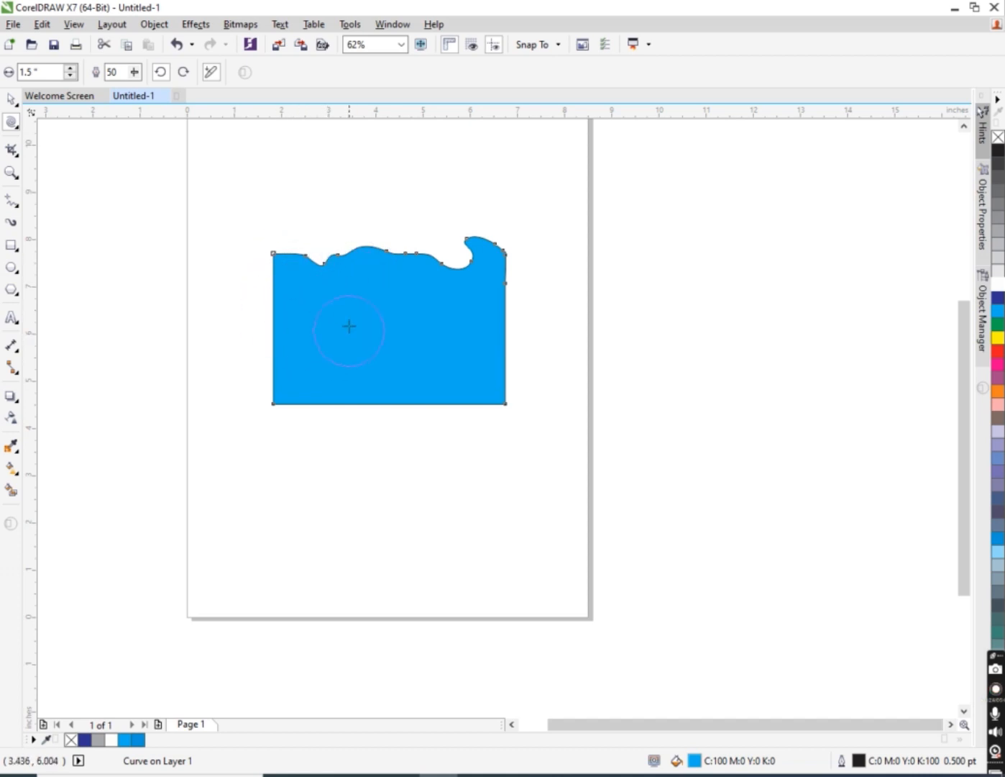
left_click(11, 98)
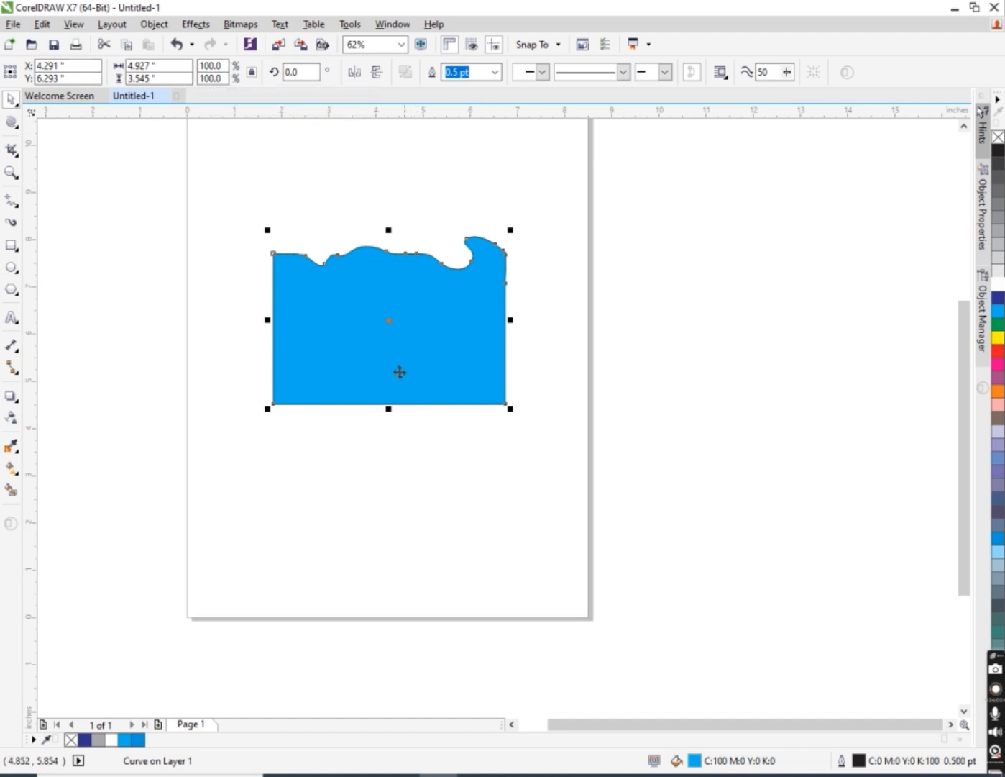
- Try a nearly horizontal linear transparency across the wavy cyan shape, fading out towards its right side
scroll(394, 375, "up", 2)
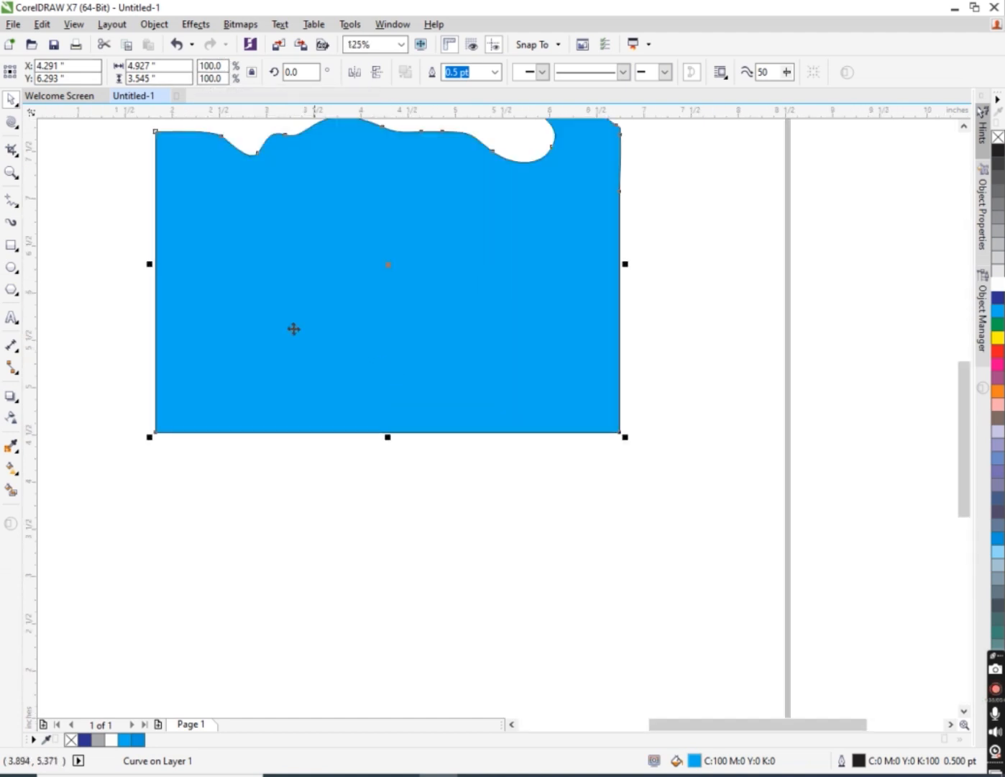
left_click(12, 417)
scroll(252, 367, "down", 2)
scroll(251, 367, "up", 2)
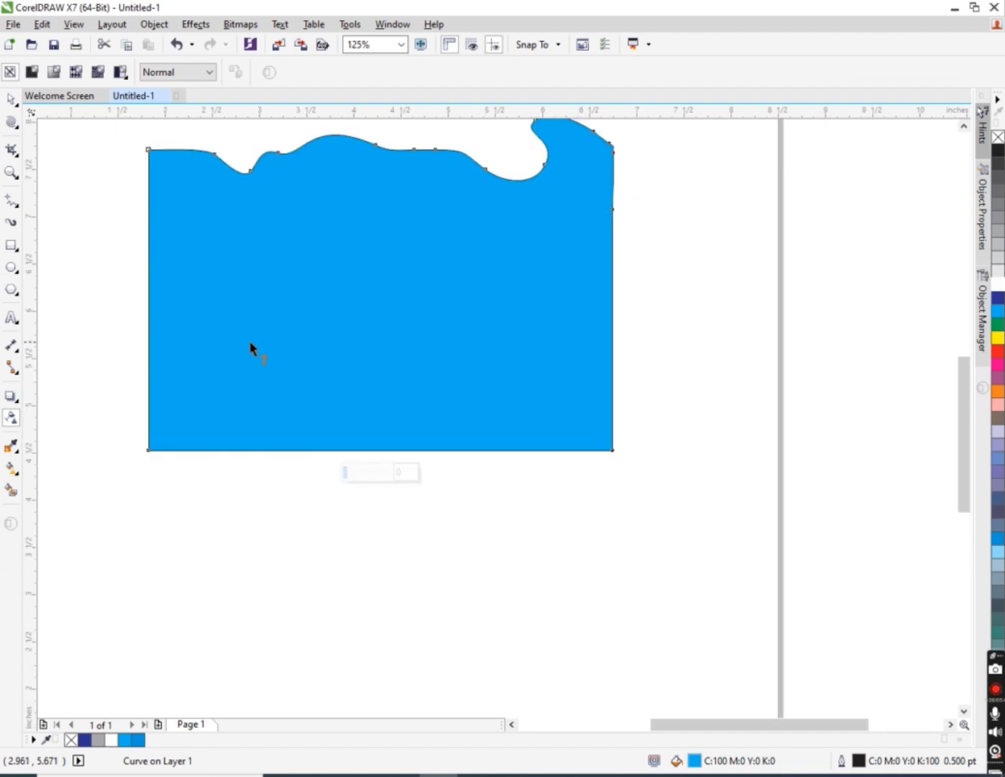
left_click_drag(172, 425, 573, 306)
scroll(430, 320, "down", 2)
left_click_drag(297, 375, 235, 294)
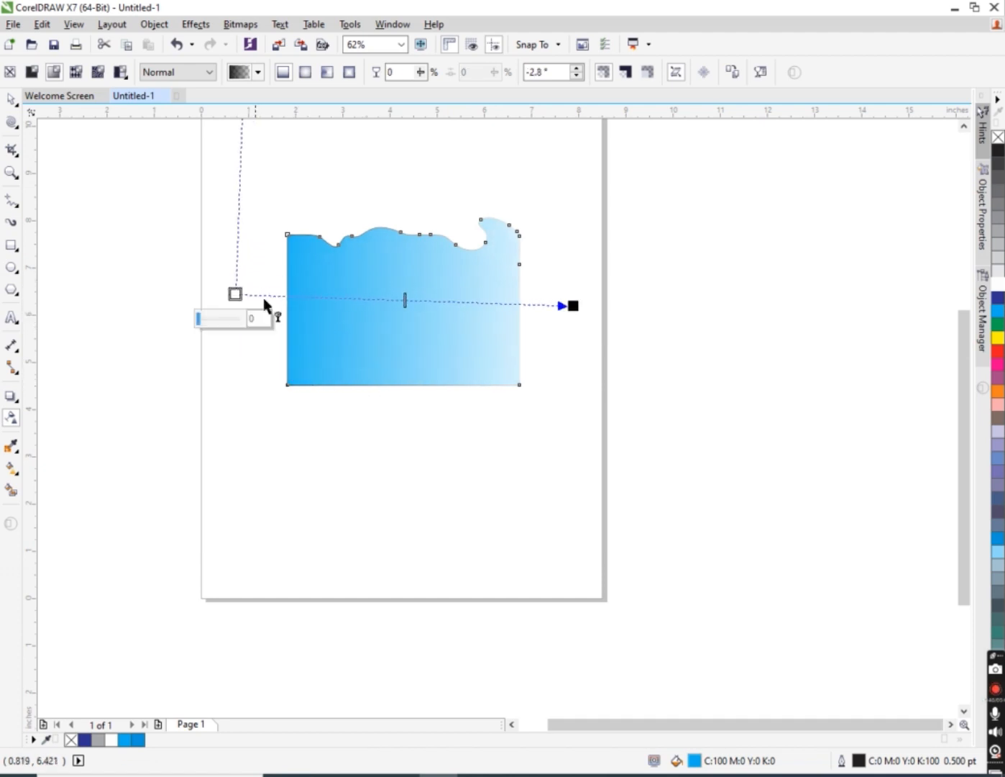
- Undo the horizontal transparency on the wavy shape to restore its solid cyan fill
key("ctrl+z")
key("ctrl+z")
key("ctrl+z")
key("ctrl+z")
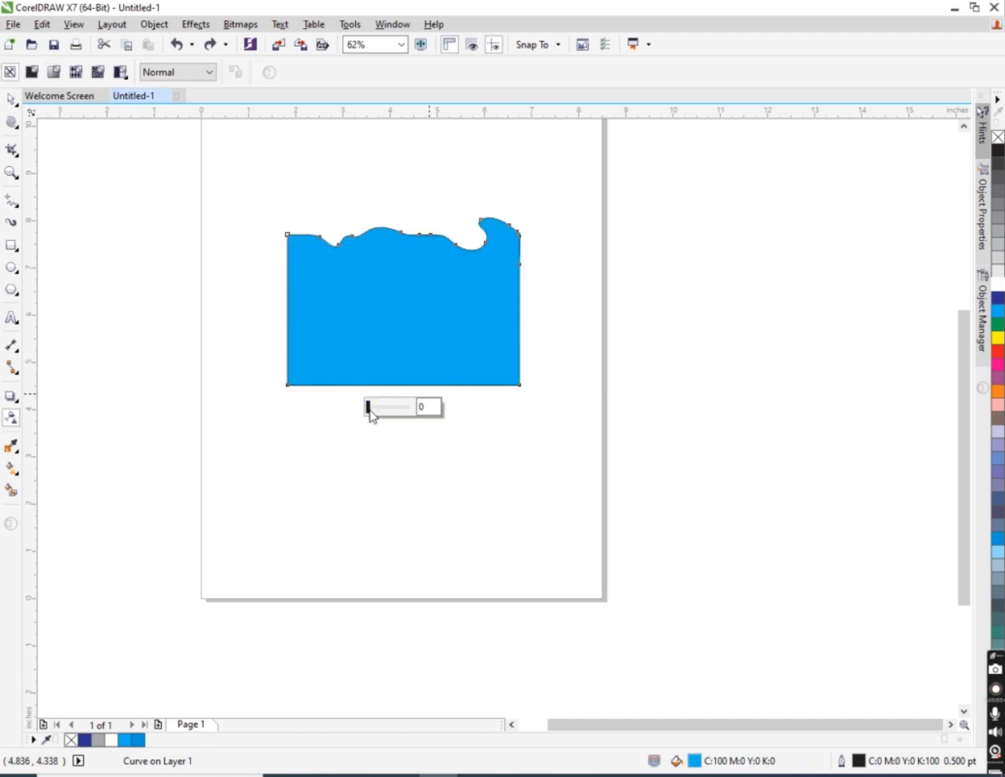
- Apply a nearly vertical linear transparency to the wavy shape, opaque at the waves and fading out below the bottom edge
left_click_drag(369, 408, 412, 429)
left_click_drag(329, 384, 347, 248)
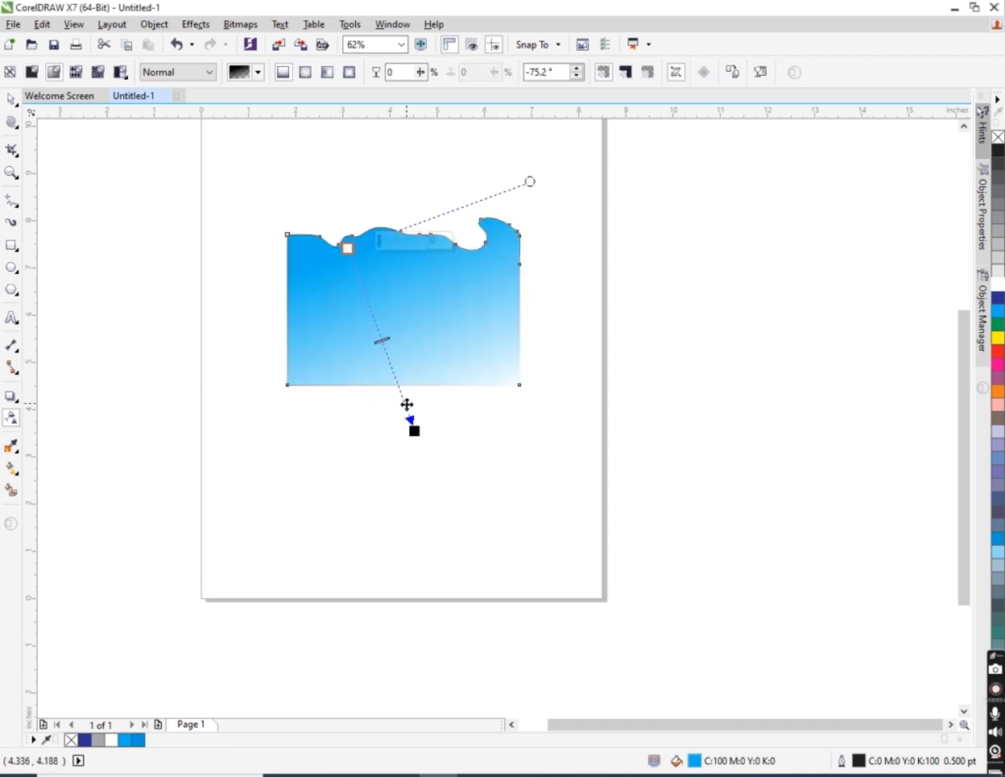
left_click_drag(407, 405, 363, 384)
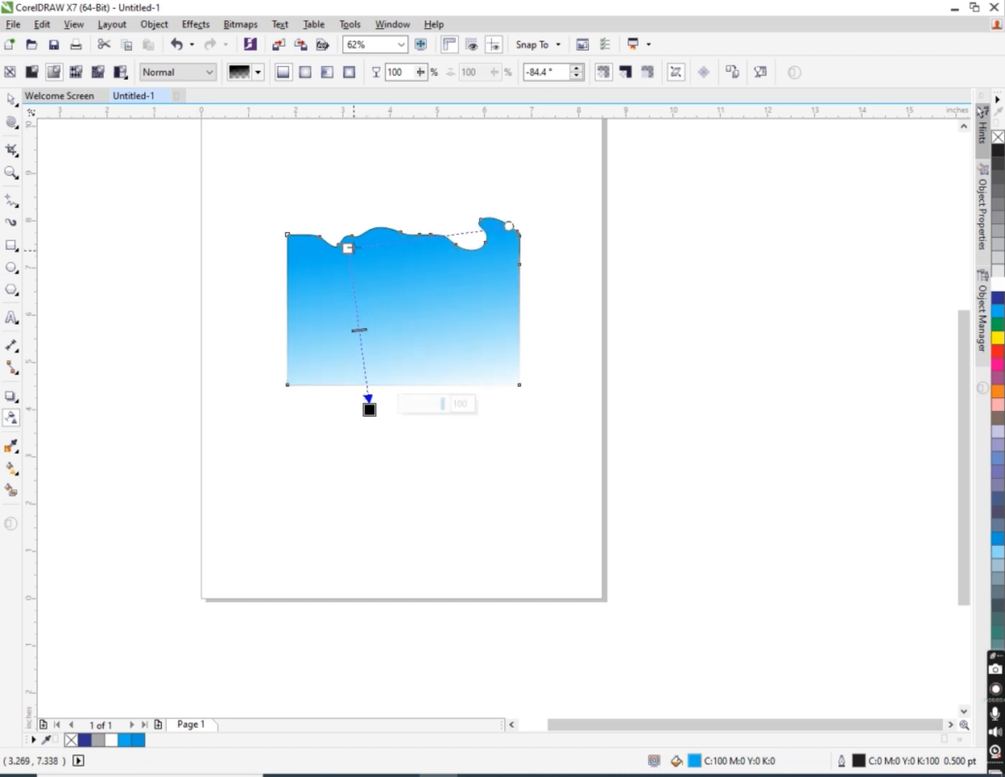
left_click_drag(347, 248, 372, 191)
left_click(302, 198)
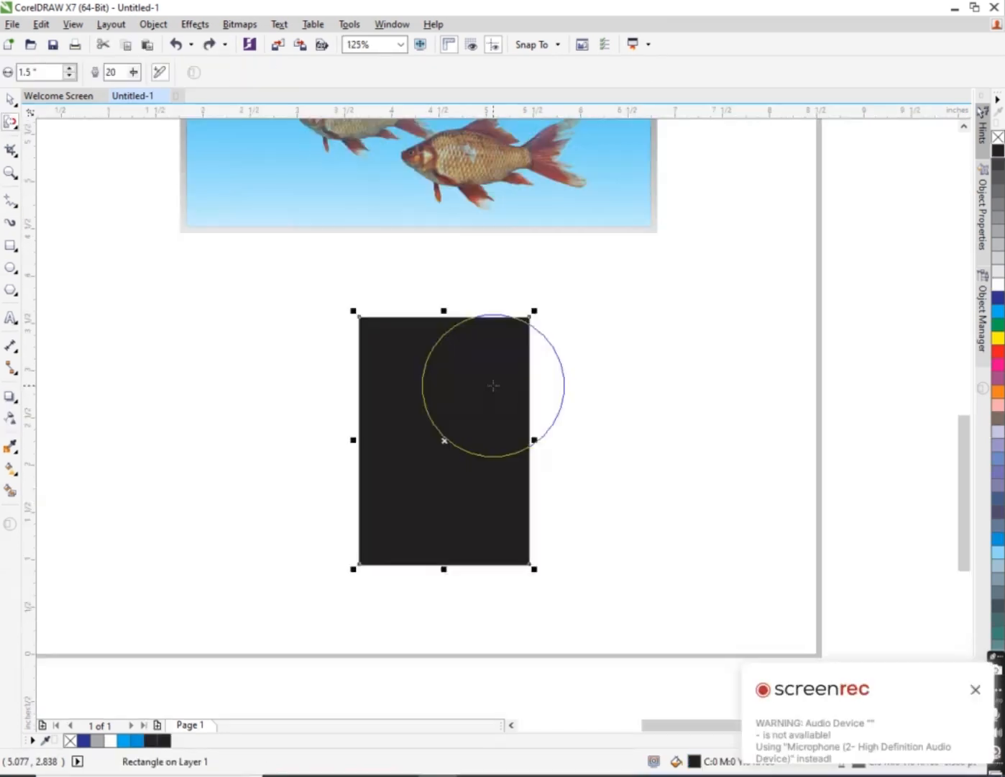
- Try the Repel tool along the black rectangle's right edge with a 1.5-inch nib and rate 20, and undo it
mouse_move(494, 384)
left_mouse_down()
mouse_move(503, 381)
mouse_move(495, 476)
mouse_move(549, 499)
mouse_move(544, 490)
left_mouse_up()
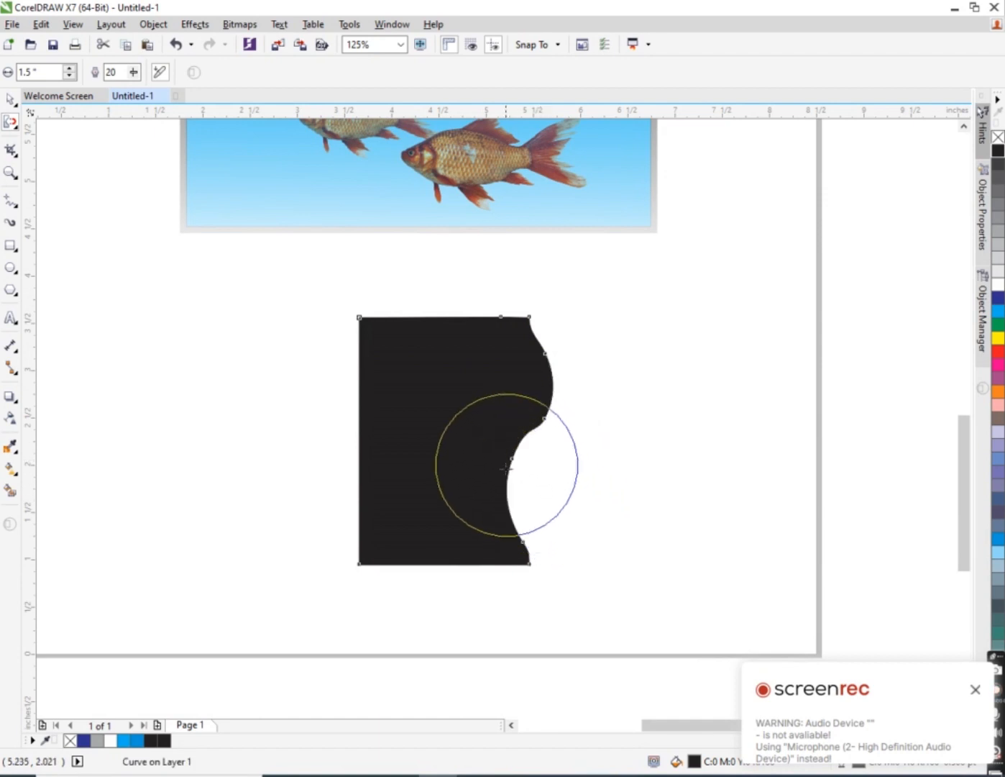
key("ctrl+z")
key("ctrl+z")
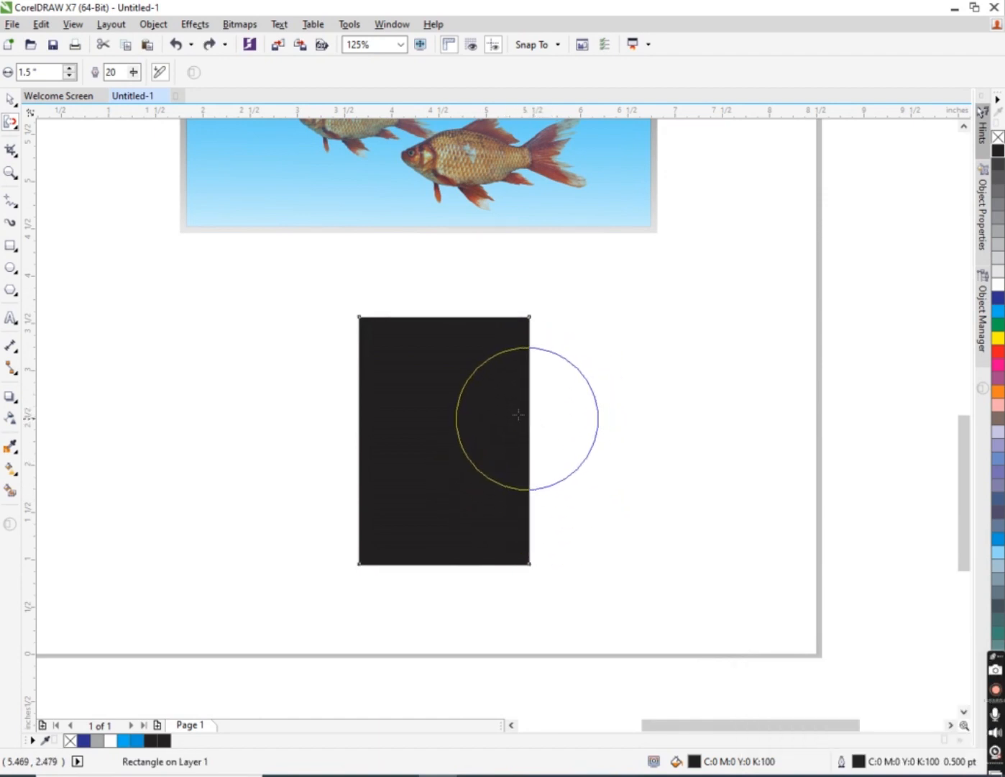
- Use the Repel tool to bulge the upper part of the black rectangle's right edge outward and dent the lower part inward
left_click_drag(512, 381, 537, 388)
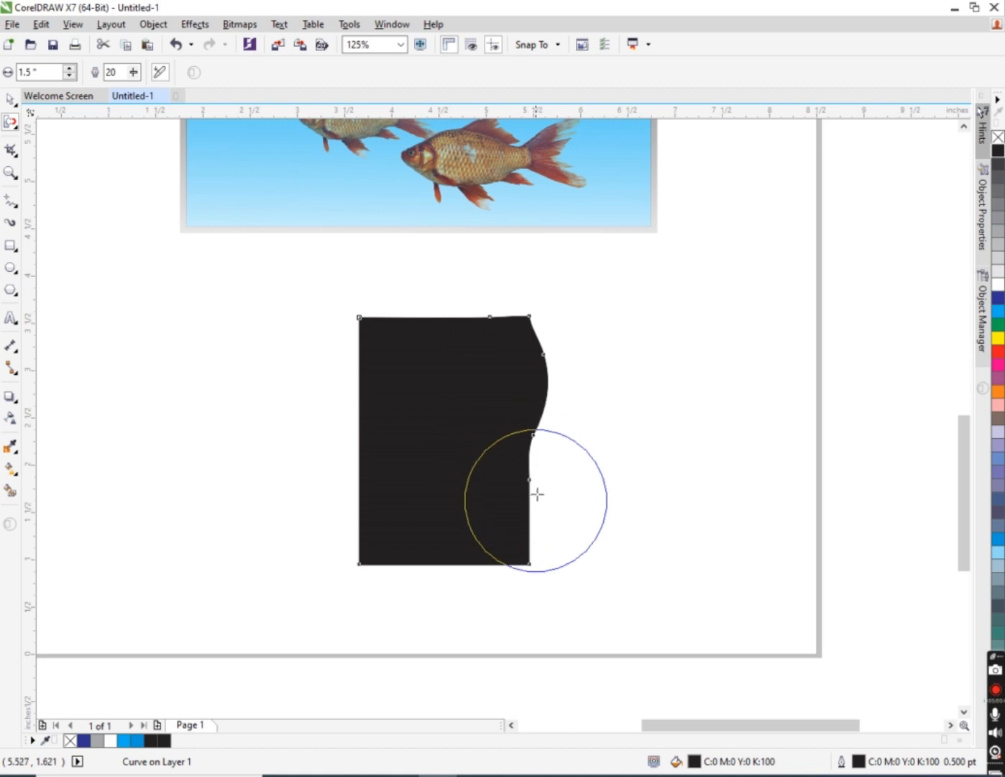
mouse_move(545, 482)
left_mouse_down()
mouse_move(530, 481)
mouse_move(532, 500)
mouse_move(519, 505)
mouse_move(571, 495)
mouse_move(534, 482)
left_mouse_up()
key("ctrl+z")
key("ctrl+z")
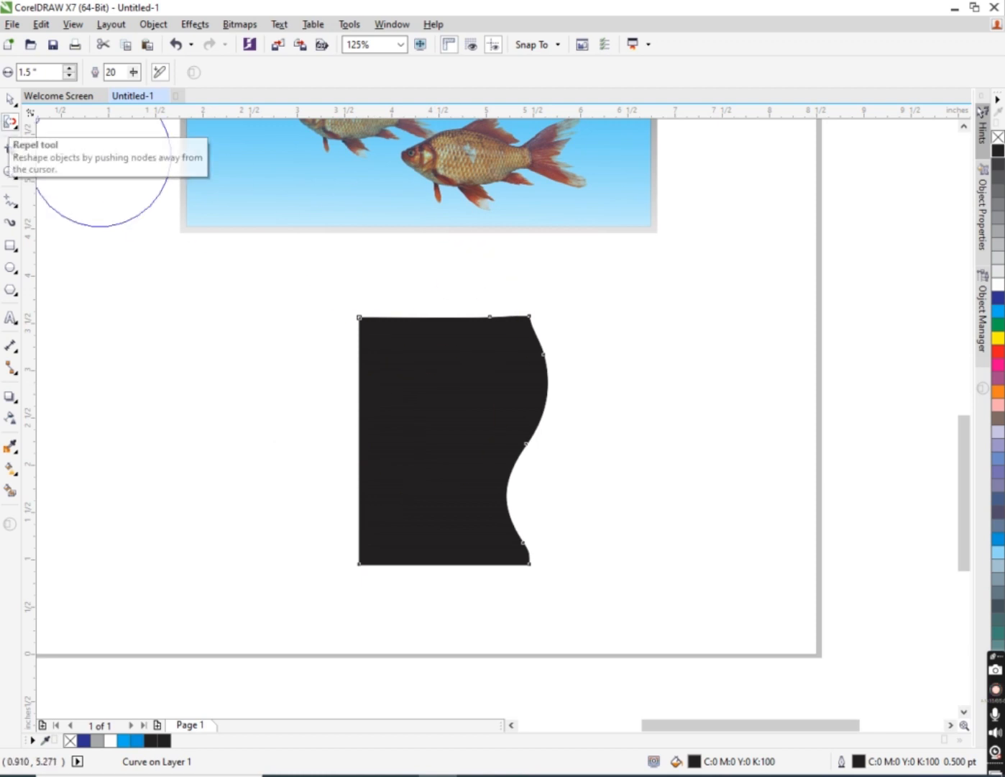
- Try moving the black shape's left-side nodes inward with the Shape tool to narrow it, and undo the move
right_click(18, 134)
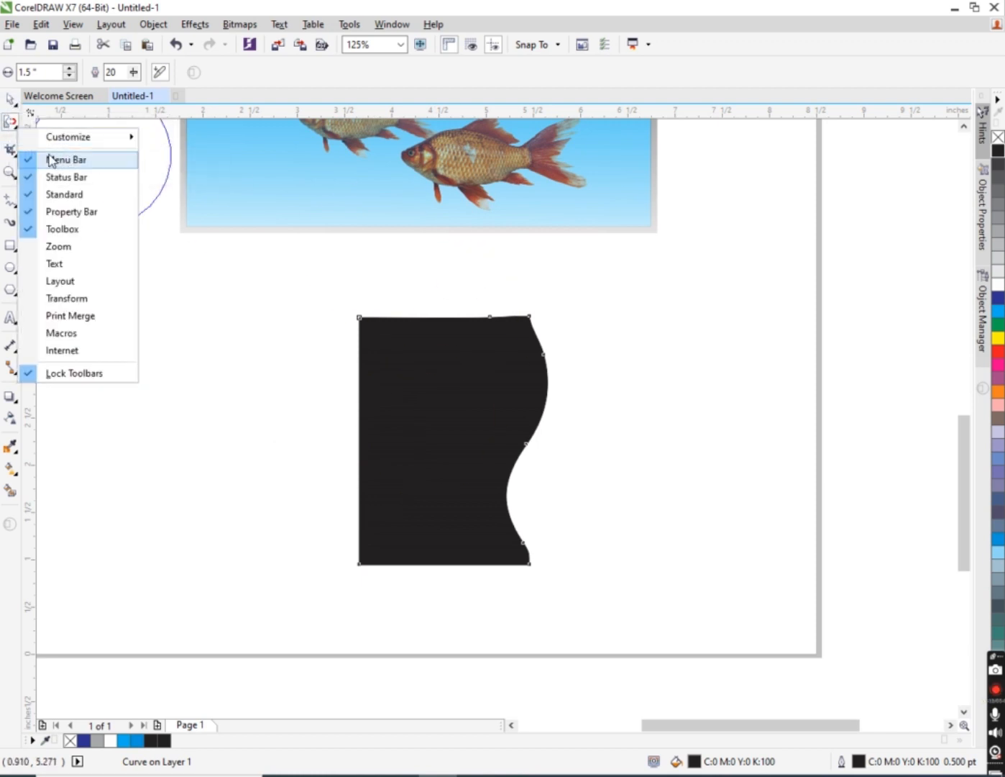
left_click(18, 134)
left_click(19, 133)
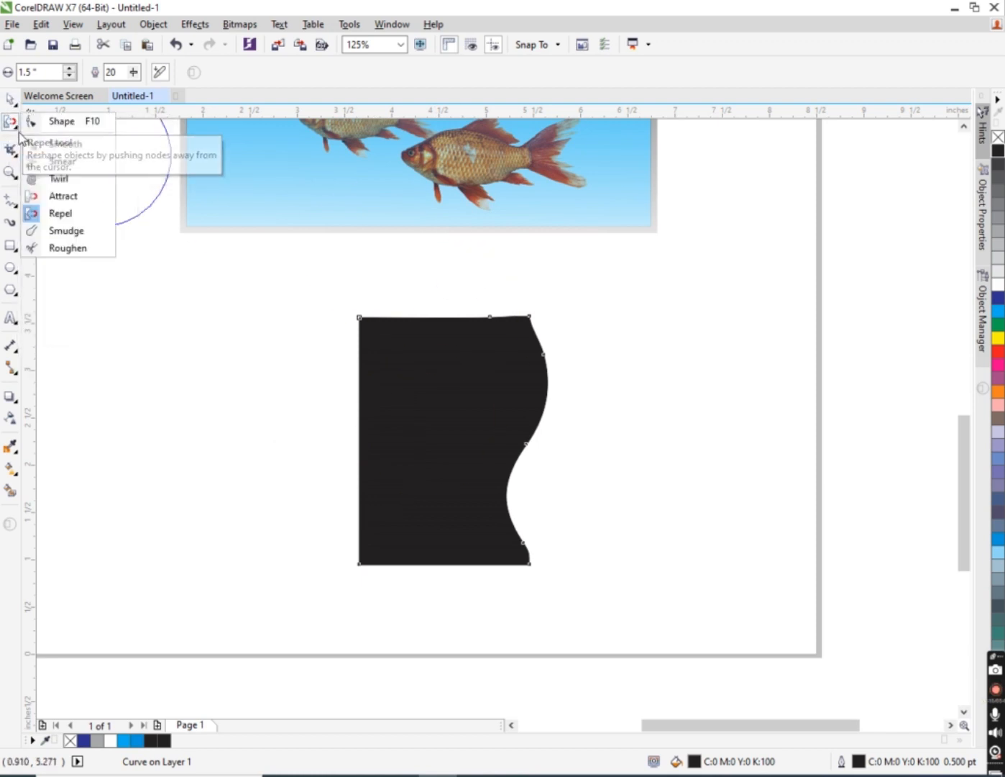
left_click(61, 122)
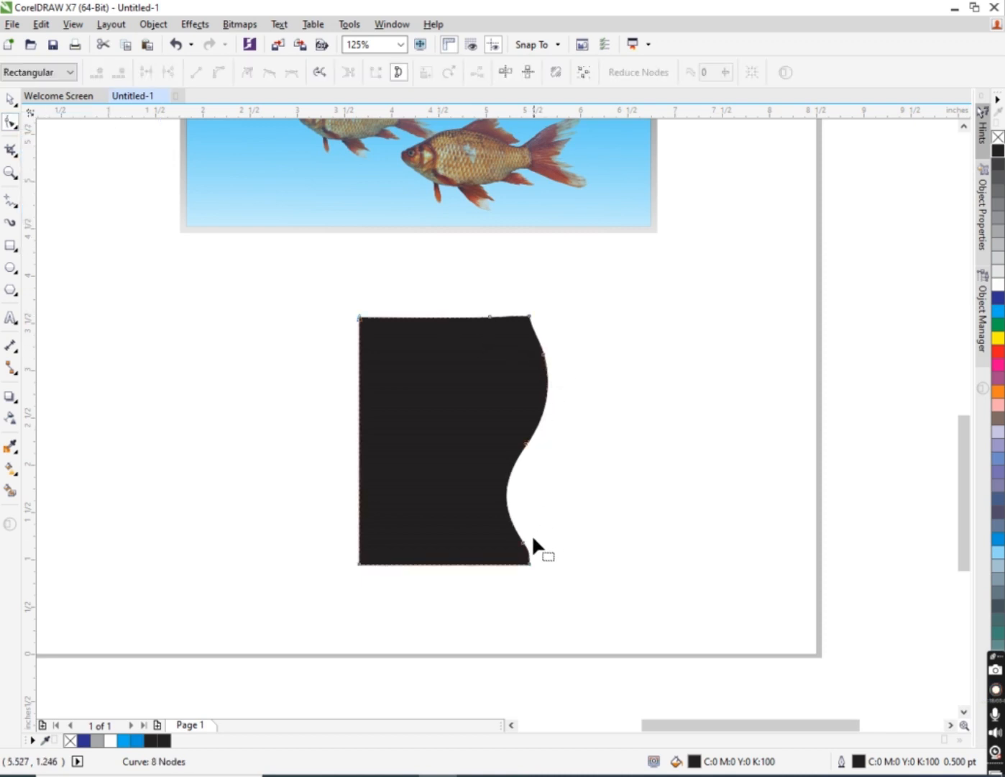
left_click_drag(336, 298, 480, 565)
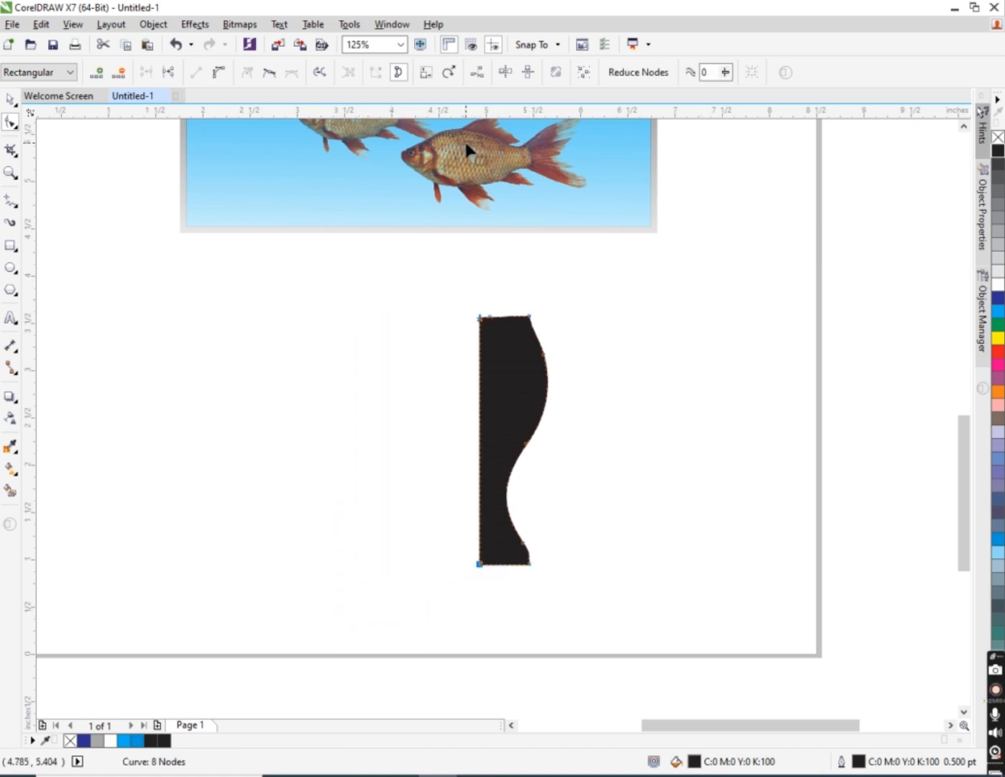
key("ctrl+z")
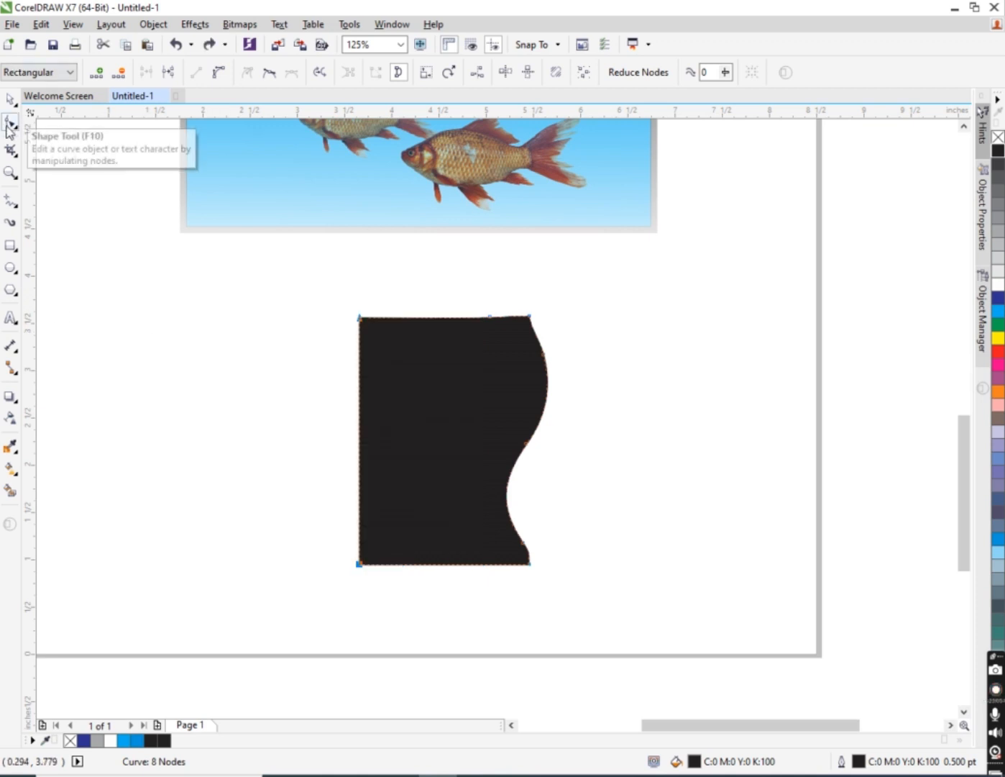
- Undo the Repel edits and the creation of the black rectangle, leaving the area below the fish picture empty
left_click(10, 99)
key("ctrl+z")
key("ctrl+z")
key("ctrl+z")
key("ctrl+z")
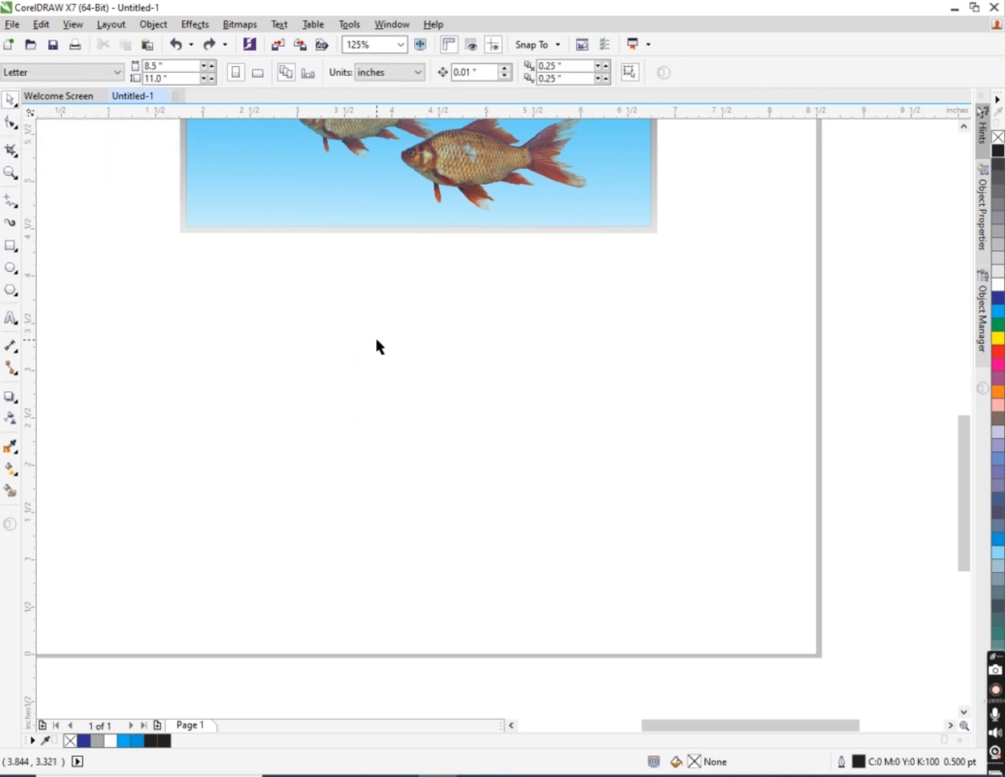
- Draw a rectangle about 3.9 by 2 inches, fill it with cyan and move it directly below the fish picture
left_click(11, 245)
left_click_drag(386, 324, 757, 509)
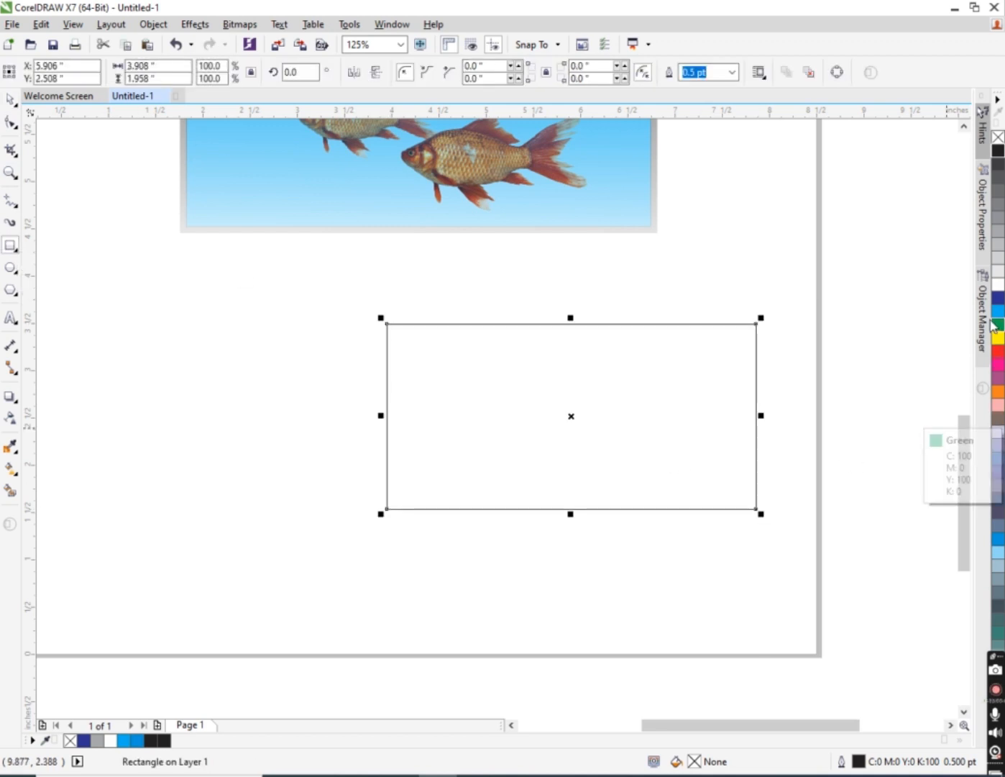
mouse_move(998, 310)
left_mouse_down()
mouse_move(577, 415)
mouse_move(427, 379)
left_mouse_up()
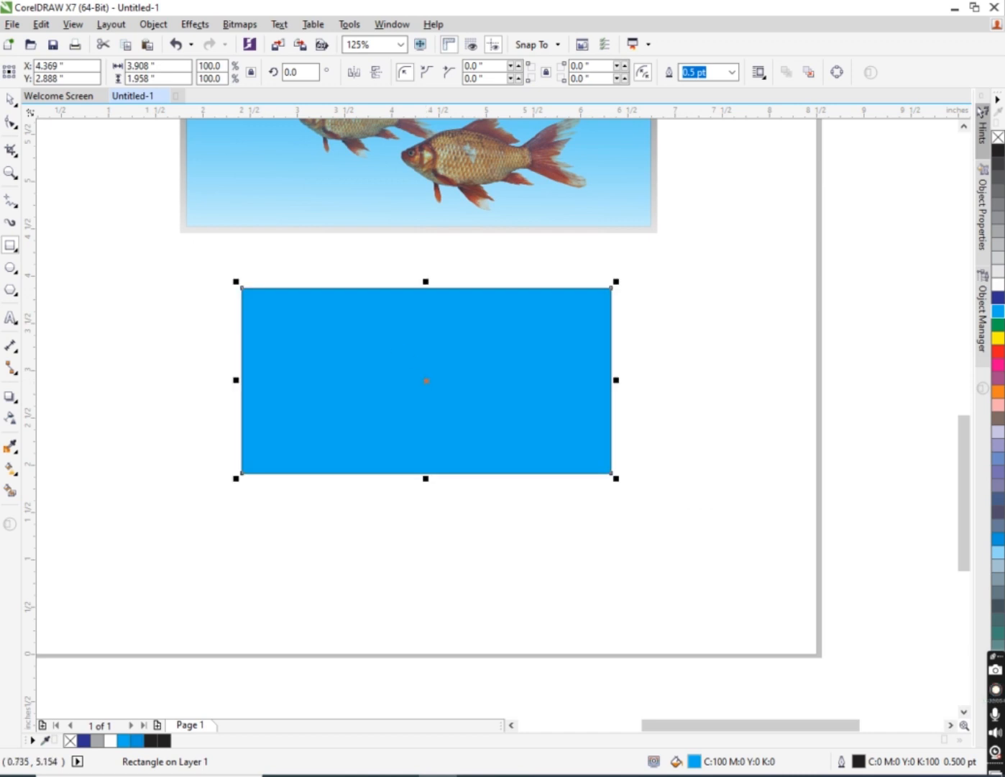
- Pull two thin curved tentacles out of the rectangle's left edge with the Smudge tool and a 0.05-inch nib
left_click(8, 130)
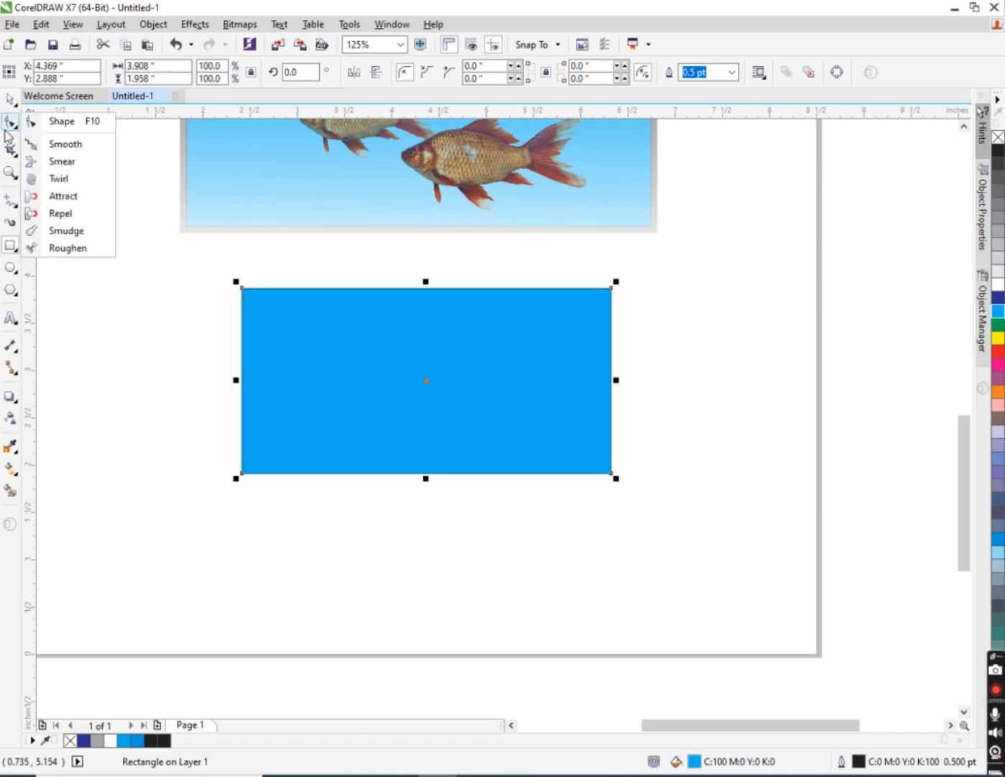
left_click(65, 230)
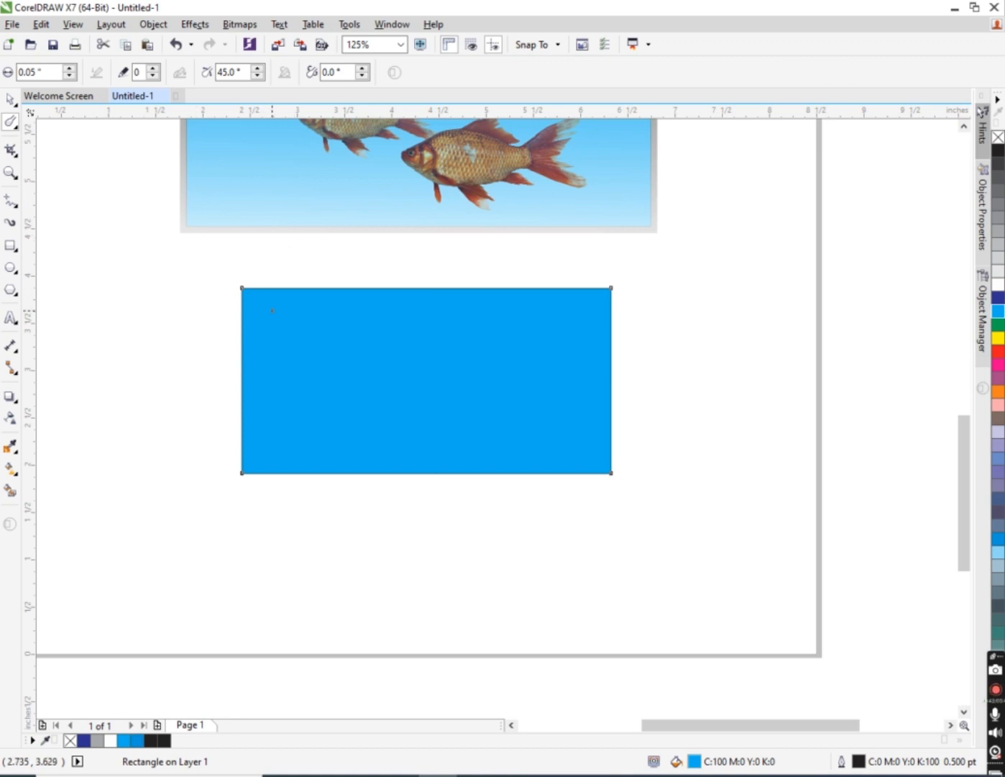
left_click_drag(258, 343, 257, 343)
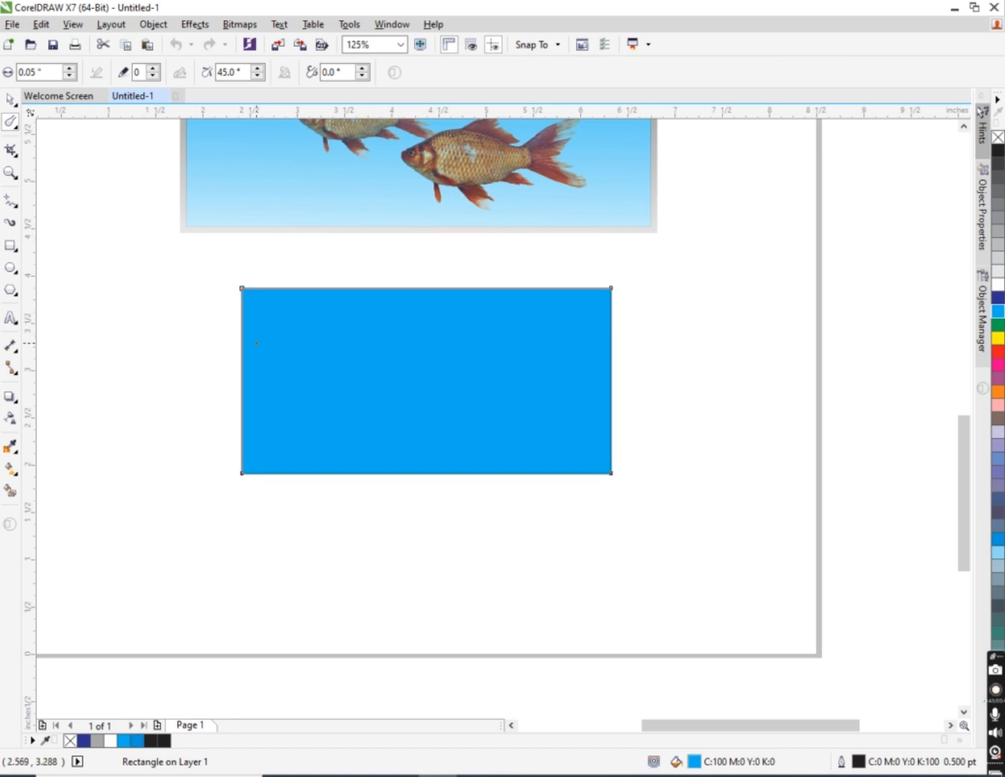
left_click_drag(200, 457, 200, 460)
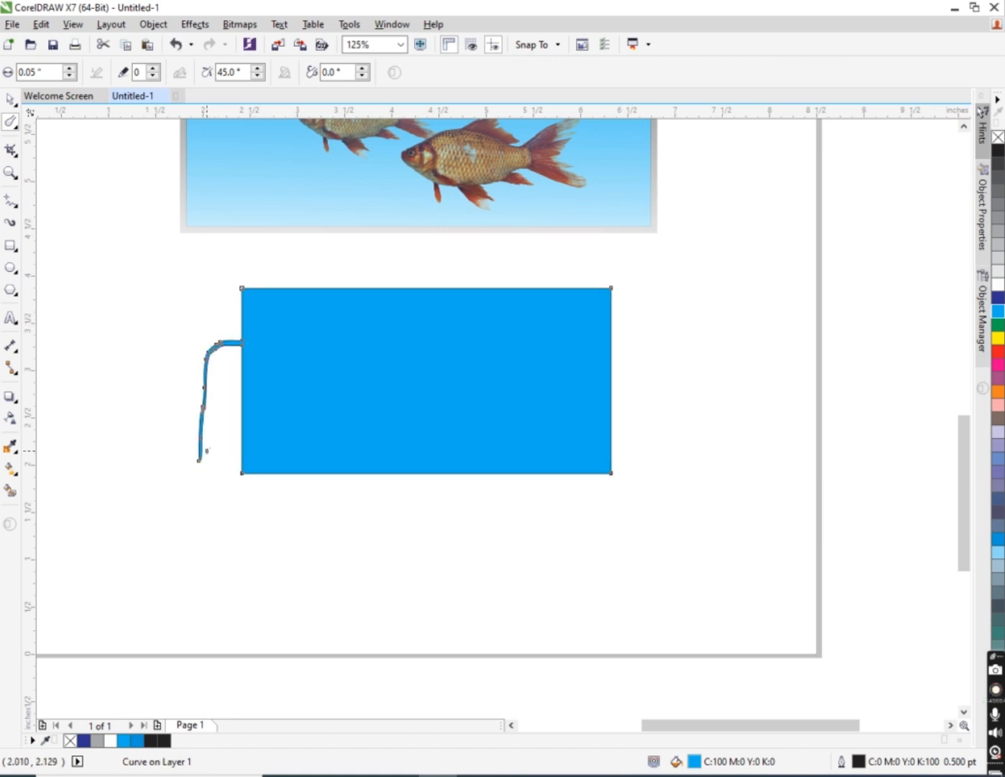
left_click_drag(258, 409, 258, 409)
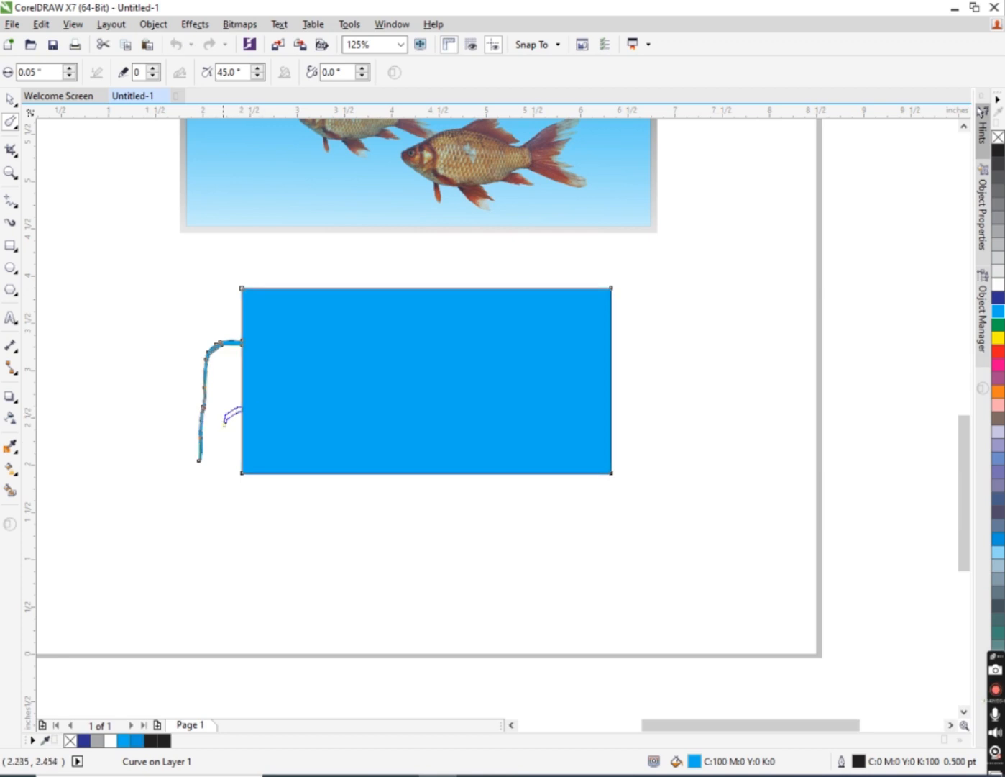
left_click_drag(223, 496, 222, 497)
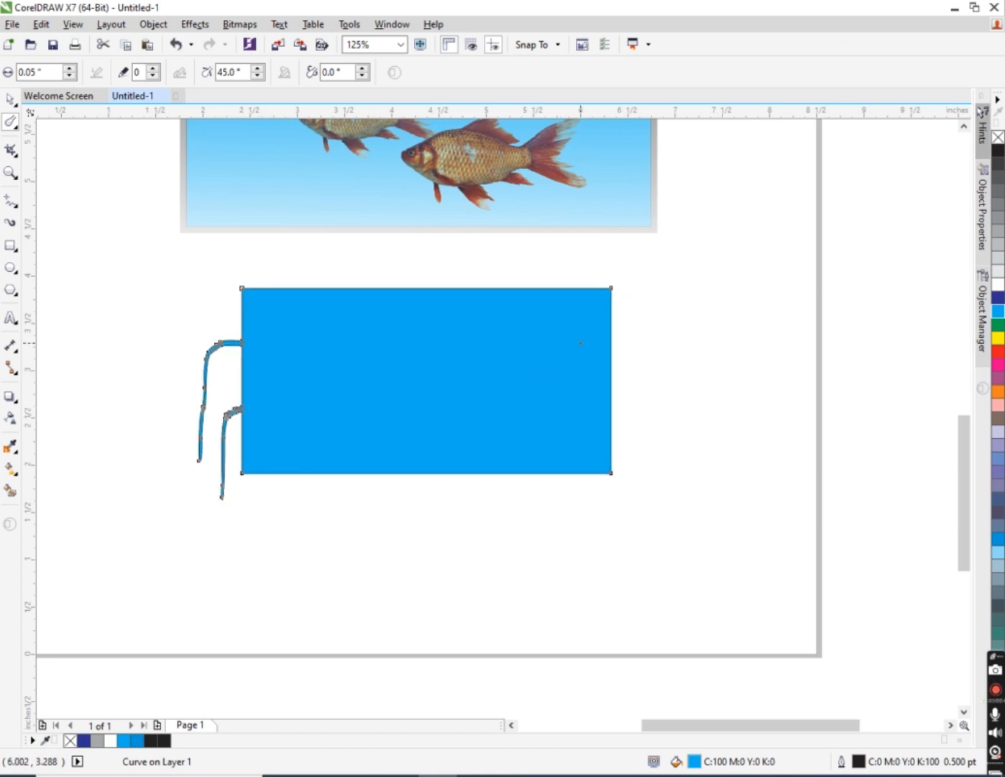
- Smudge two long tentacles out of the rectangle's right edge, curving downward past its bottom edge
left_click_drag(602, 326, 643, 325)
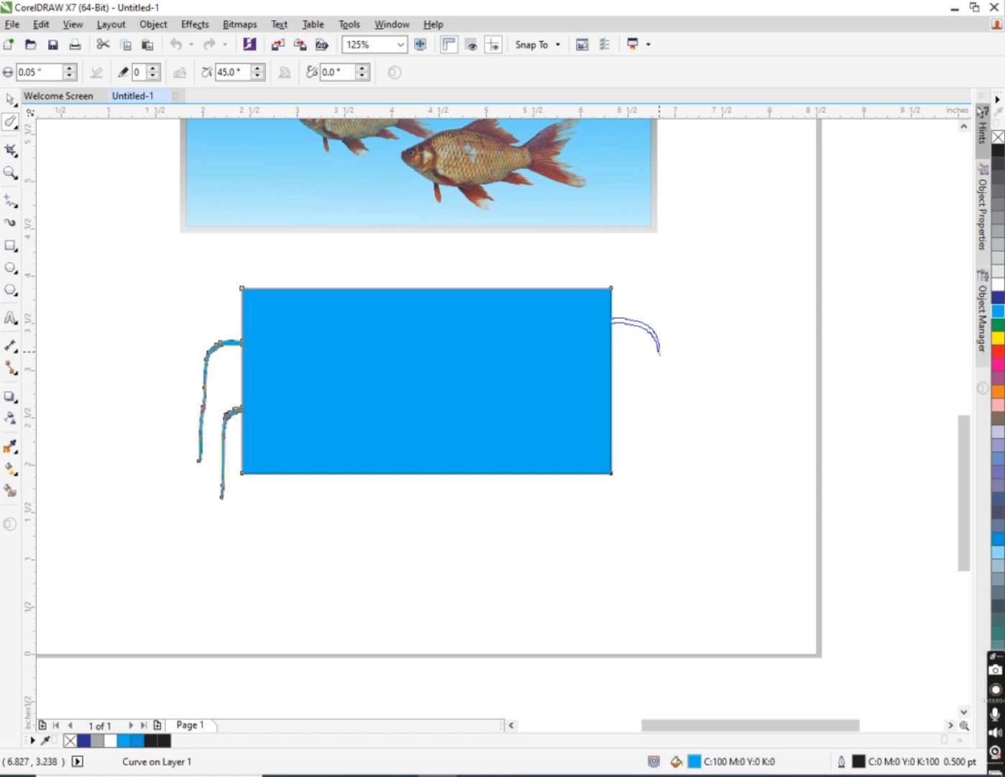
left_click_drag(661, 508, 663, 526)
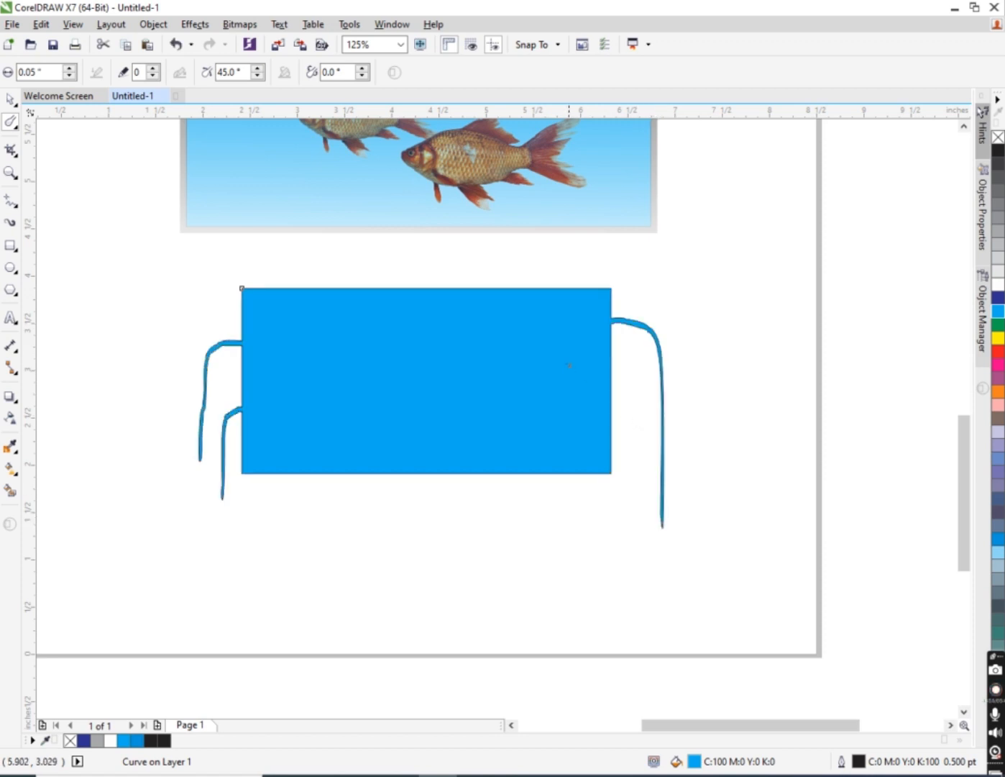
left_click_drag(569, 365, 612, 378)
left_click_drag(637, 507, 637, 579)
- Smudge six thin tentacles downward along the rectangle's bottom edge and select the finished shape with the Pick tool
mouse_move(288, 466)
left_mouse_down()
mouse_move(263, 551)
mouse_move(278, 623)
left_mouse_up()
left_click_drag(360, 507, 365, 611)
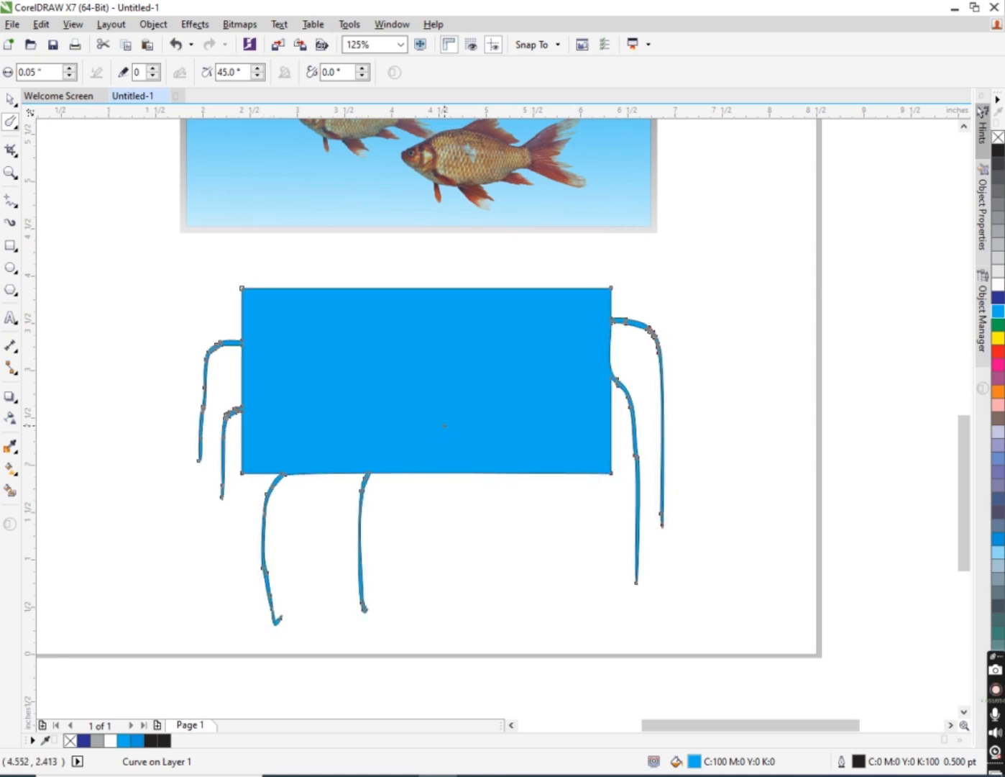
left_click_drag(468, 473, 473, 582)
left_click_drag(406, 473, 415, 572)
left_click_drag(559, 473, 558, 496)
left_click_drag(556, 562, 557, 562)
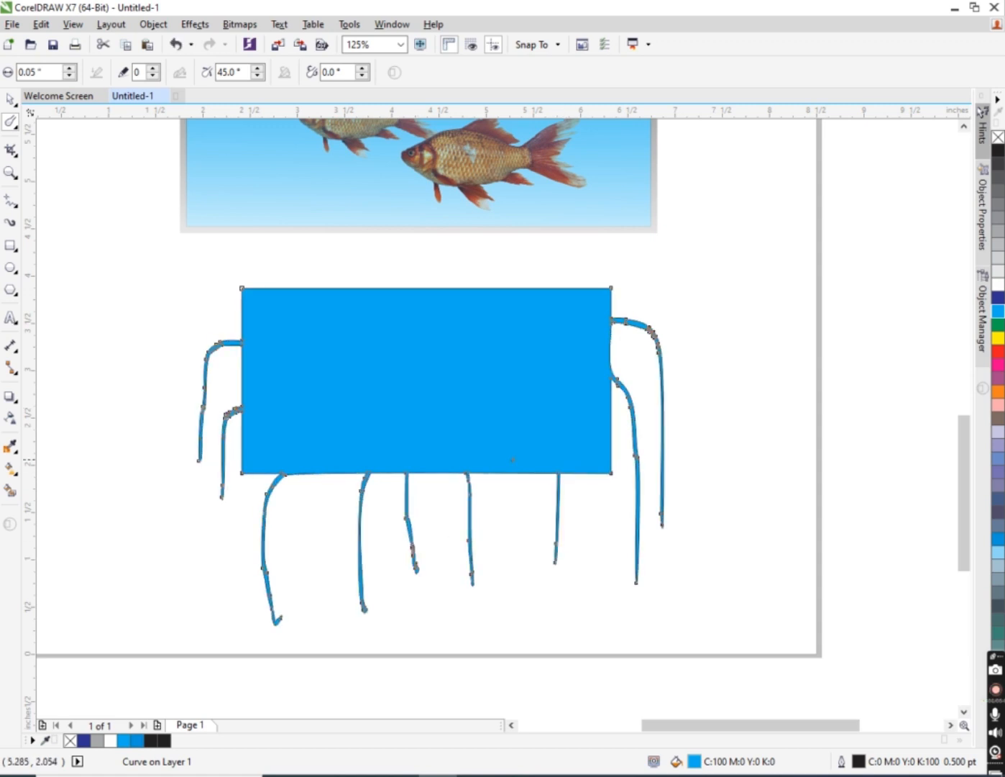
left_click_drag(501, 466, 504, 538)
scroll(330, 353, "down", 1)
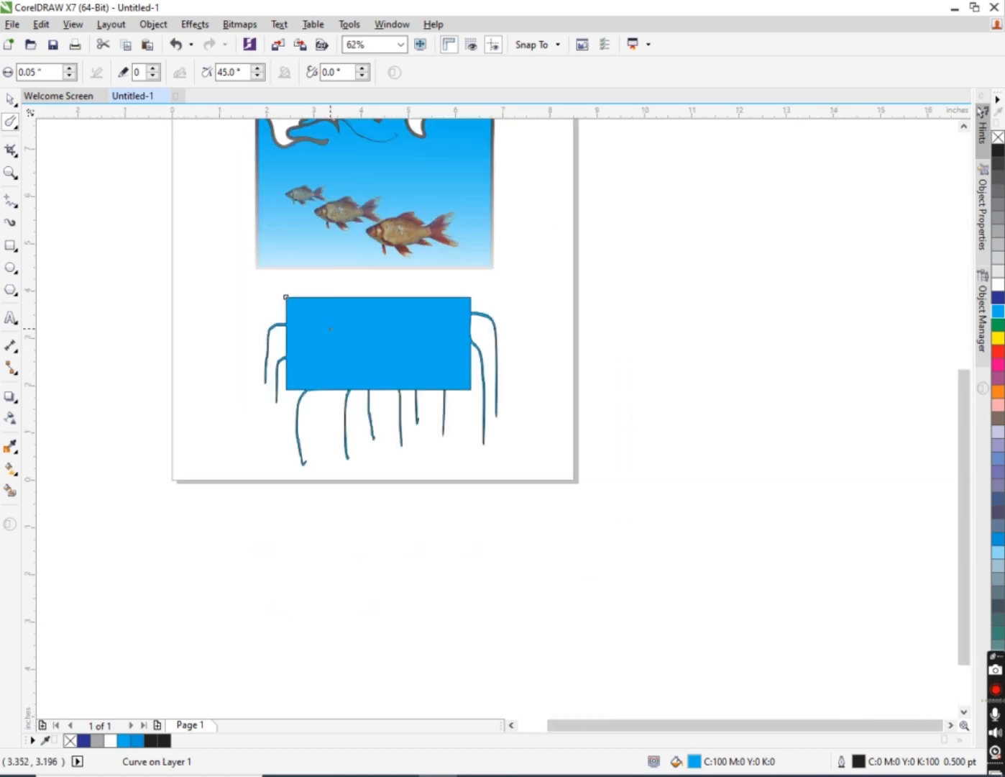
scroll(330, 328, "up", 1)
scroll(330, 328, "down", 1)
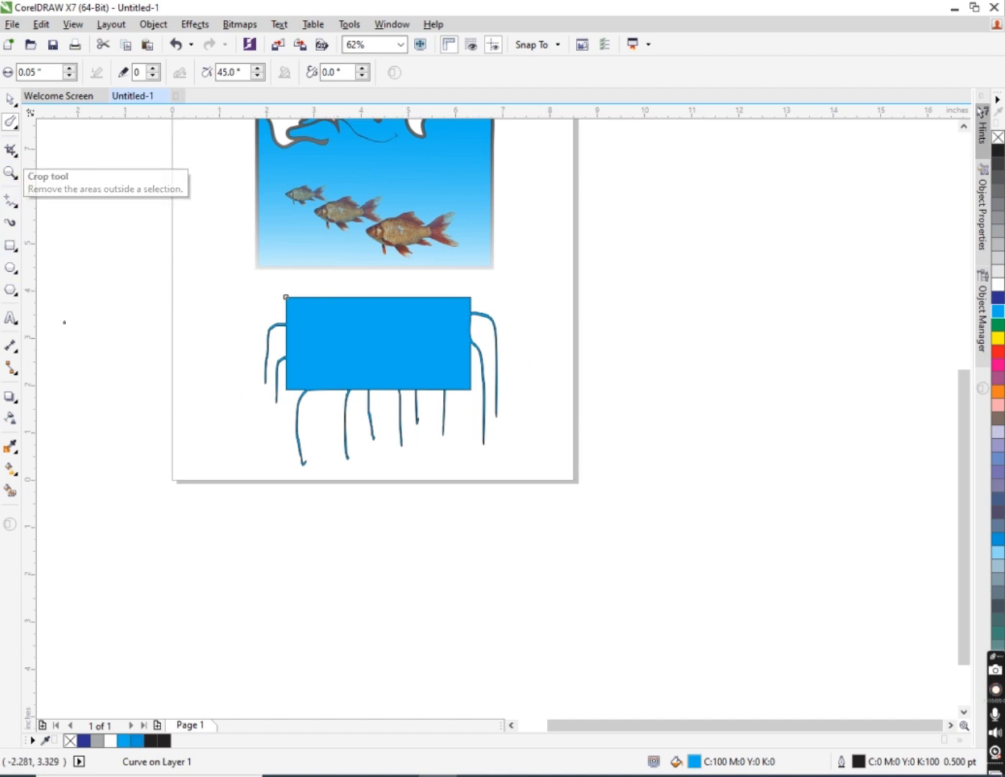
left_click(8, 101)
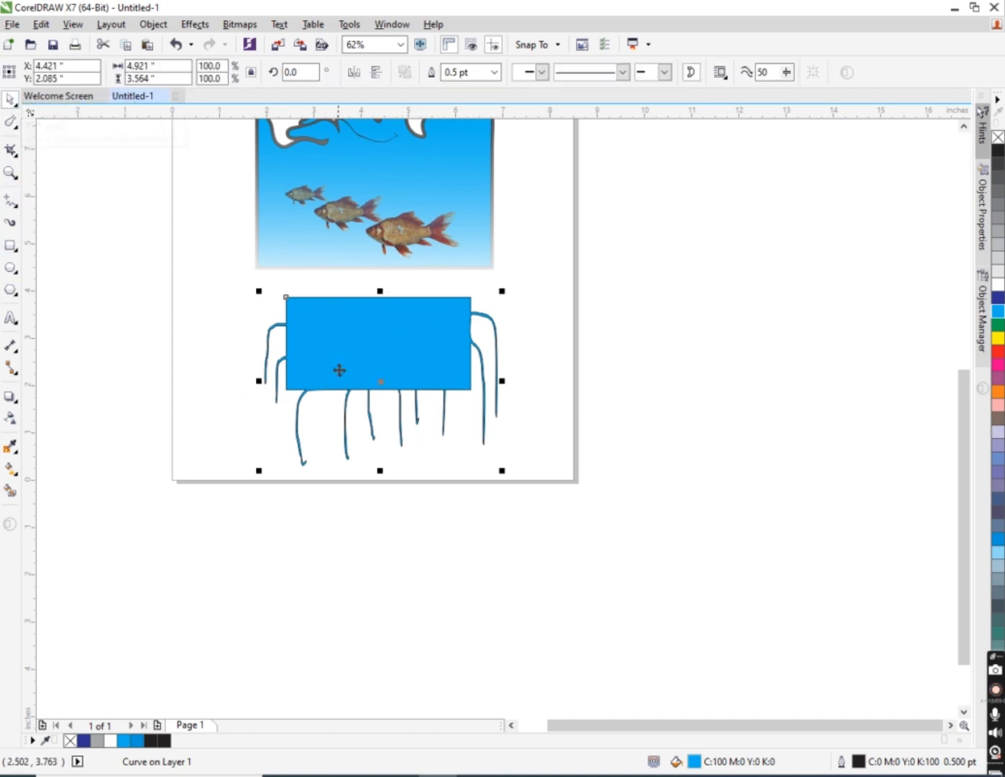
- Delete the cyan rectangle with the smudged tentacles below the fish picture
scroll(297, 363, "down", 1)
scroll(297, 363, "up", 1)
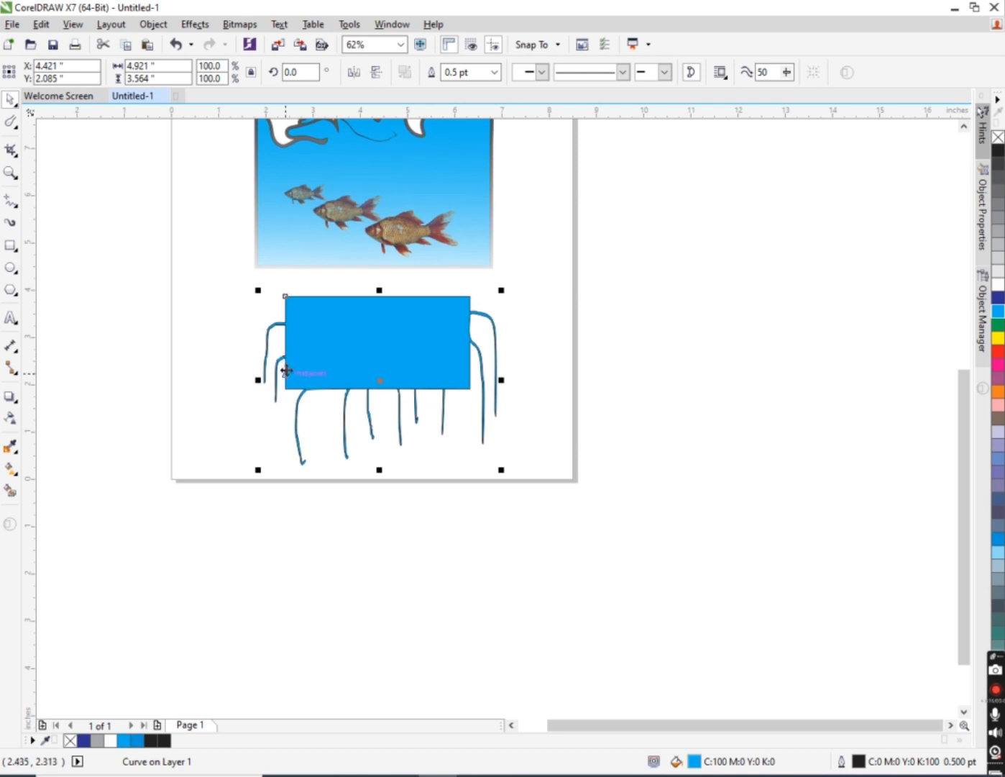
scroll(285, 370, "up", 1)
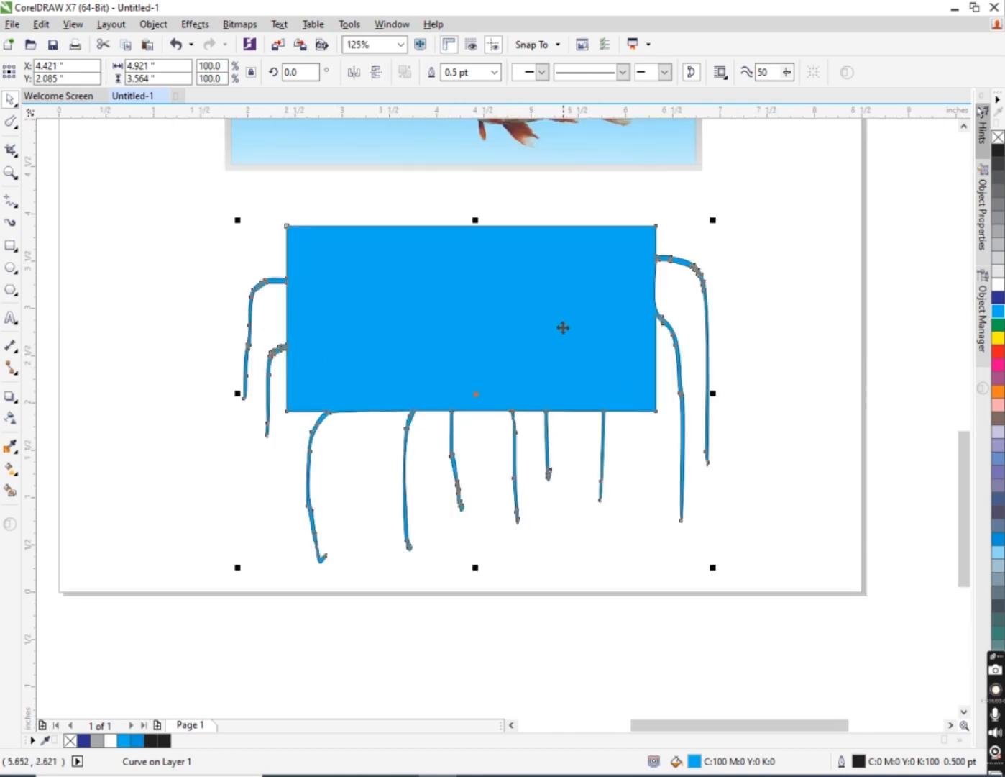
scroll(563, 290, "down", 1)
scroll(607, 285, "up", 1)
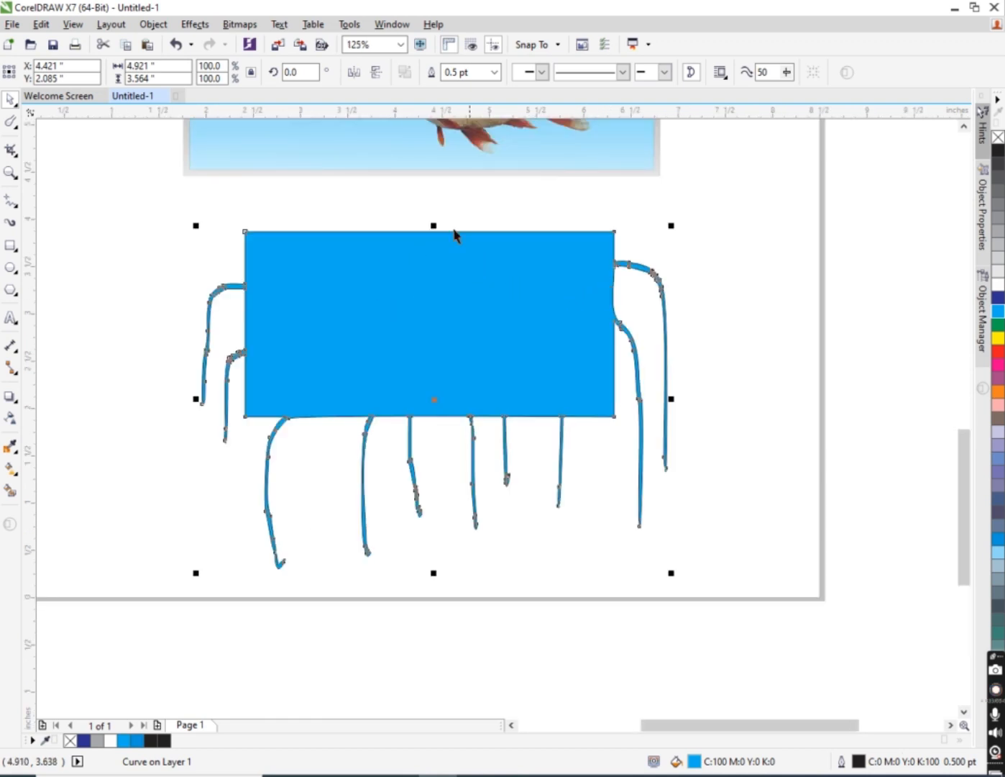
scroll(350, 268, "down", 1)
scroll(351, 269, "up", 1)
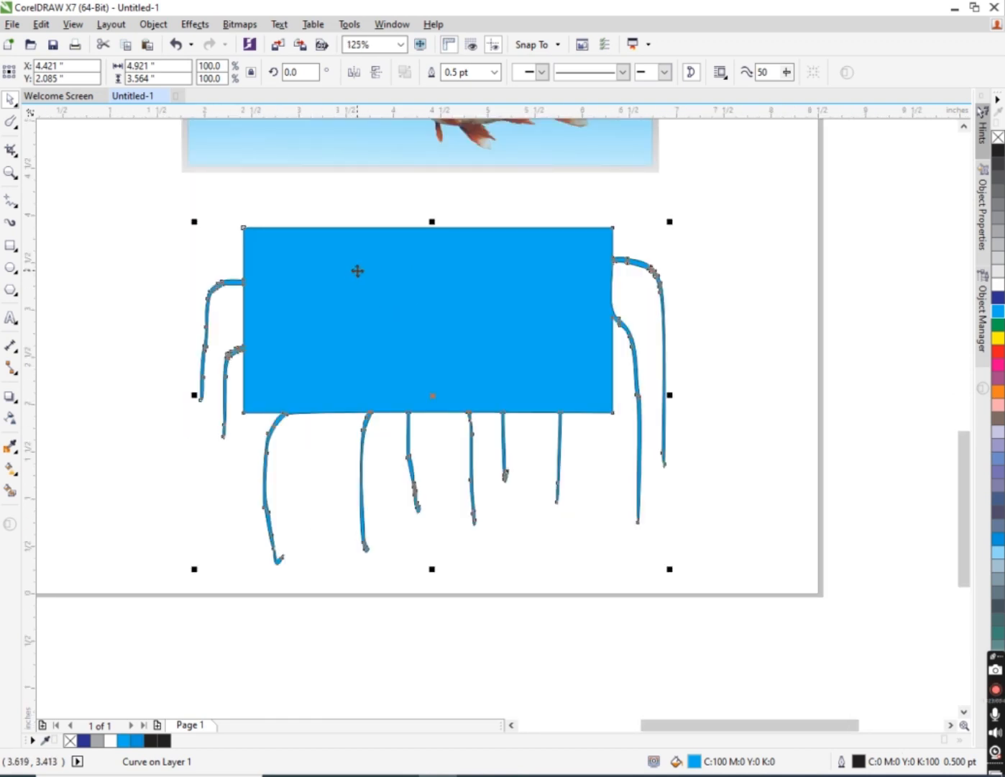
key("Delete")
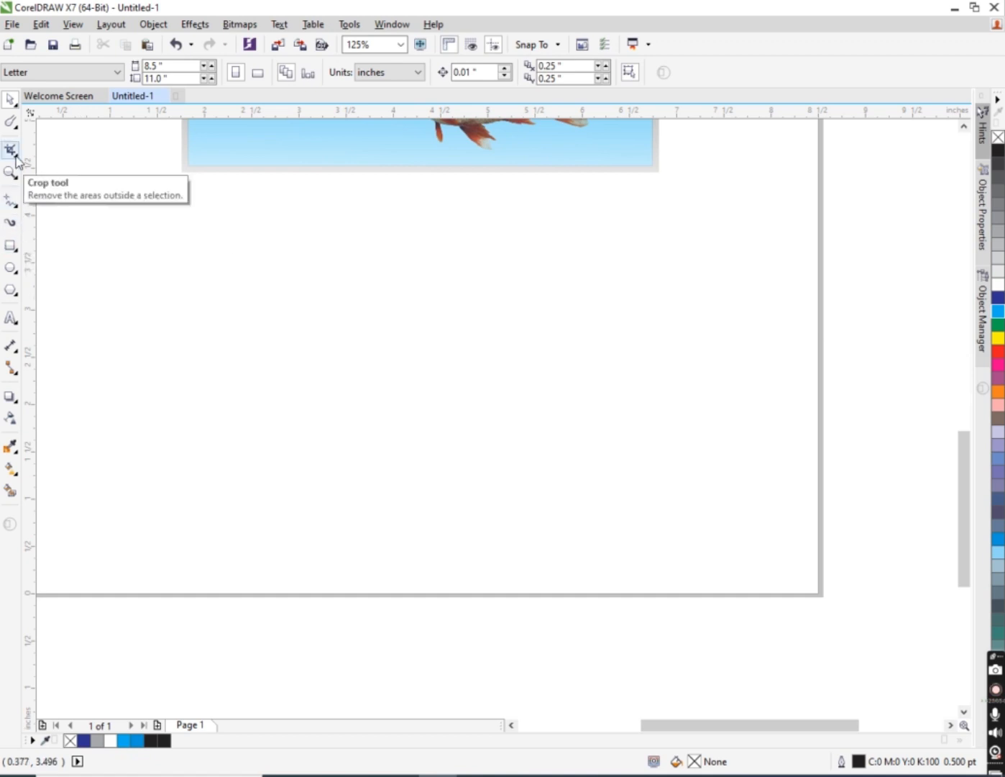
- Select the largest fish inside the picture and move it to the blank area below the frame
scroll(420, 282, "down", 1)
scroll(449, 184, "up", 1)
left_click(447, 205)
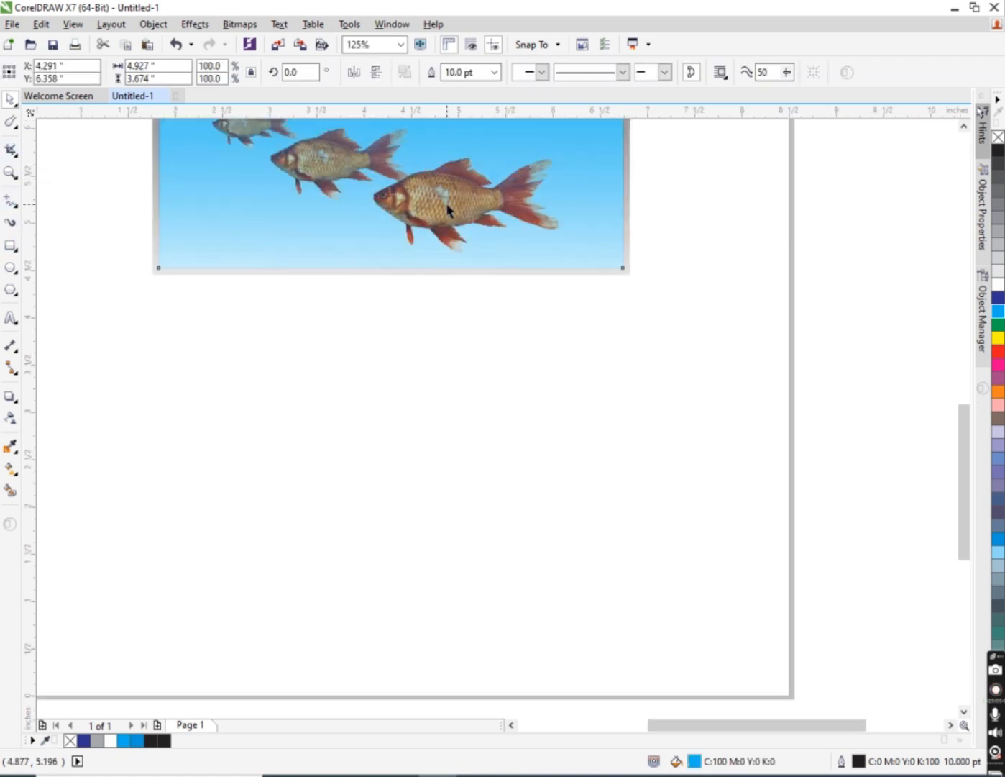
left_click(448, 207, "alt")
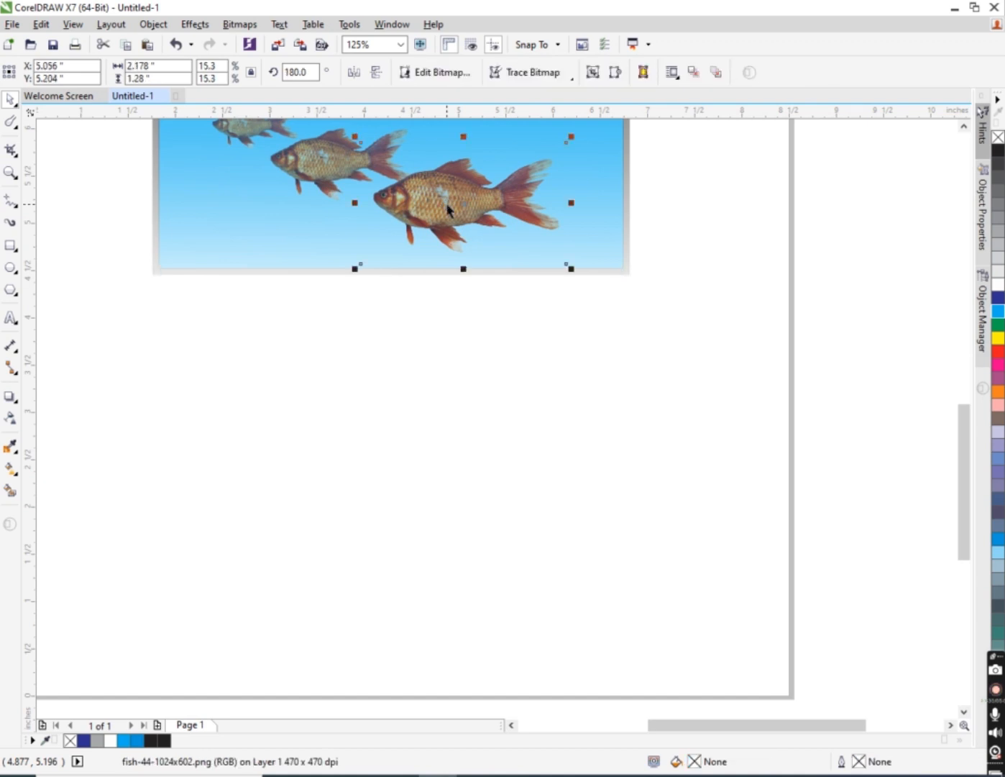
left_click_drag(466, 208, 461, 443)
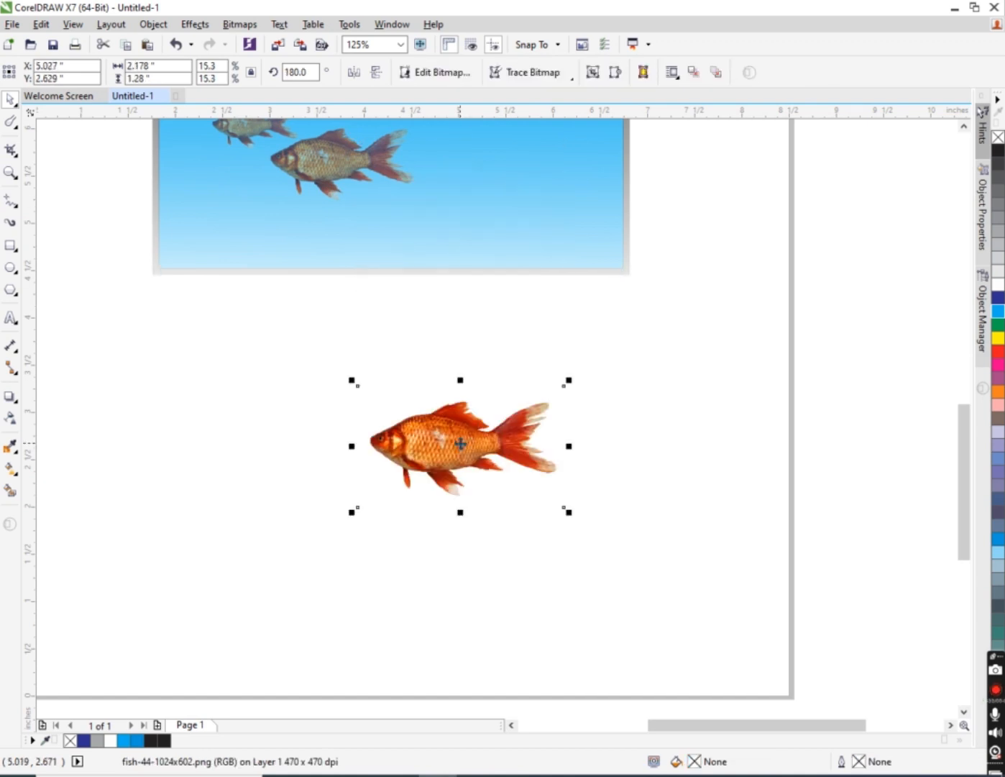
- Try the Smudge tool on the largest fish bitmap at several points and return to the Pick tool
left_click(11, 122)
left_click(411, 419)
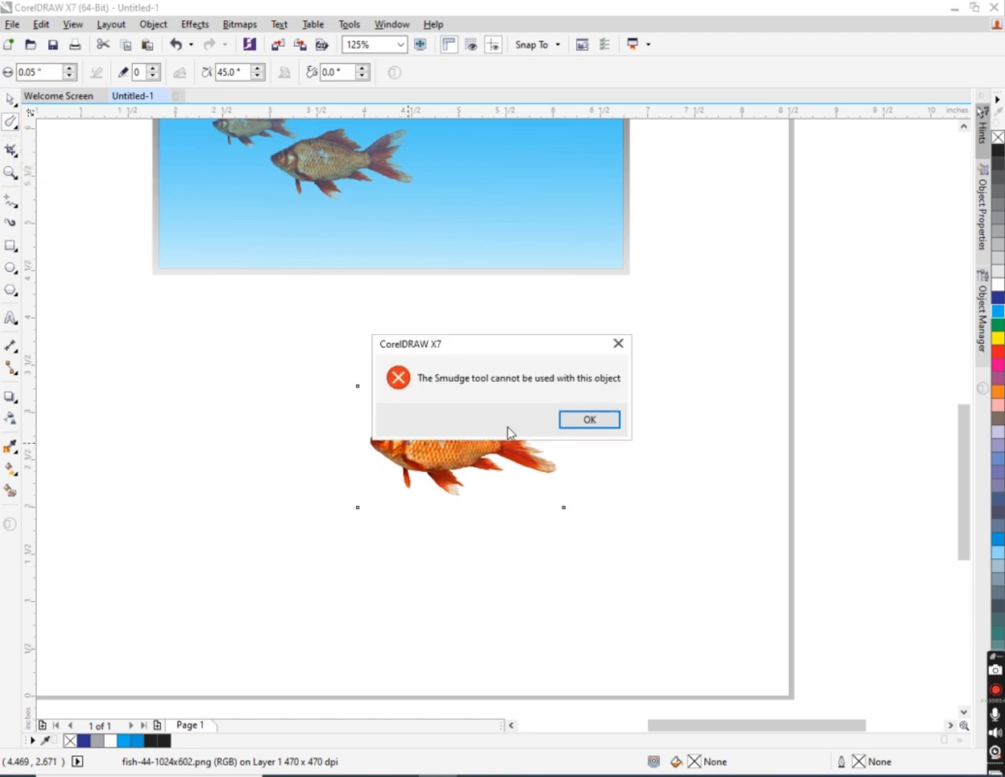
left_click(570, 421)
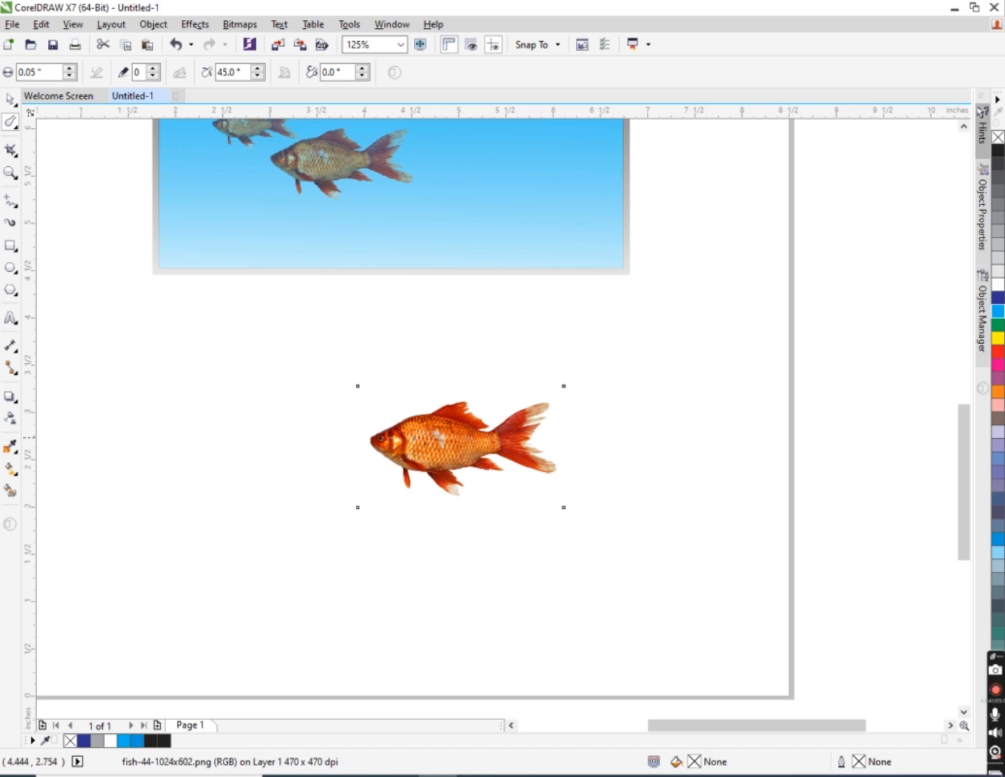
left_click(448, 460)
left_click(587, 423)
left_click(437, 454)
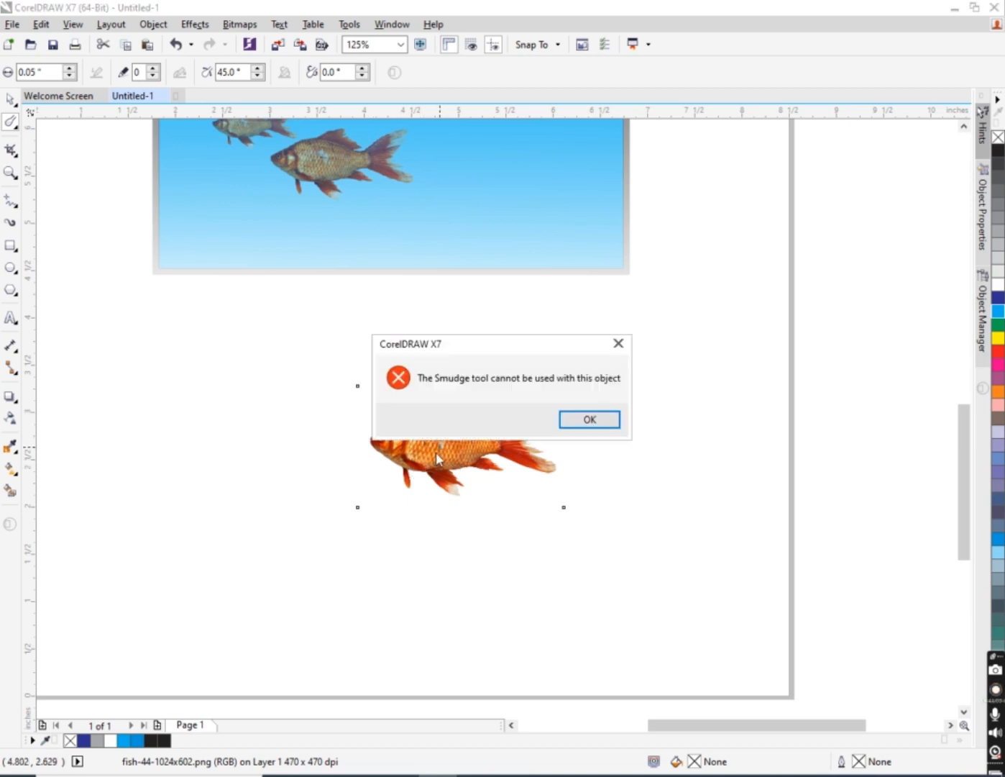
left_click(591, 420)
left_click(10, 99)
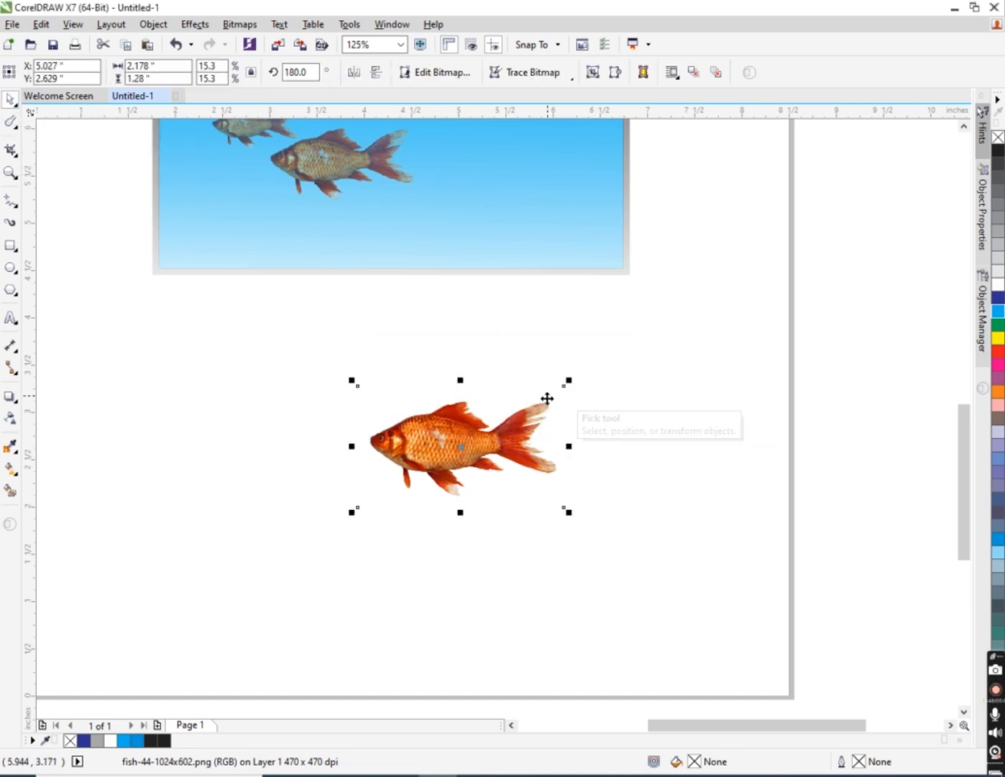
- Nudge the fish slightly upward, and undo its moves back to its original place in the picture
key("Up")
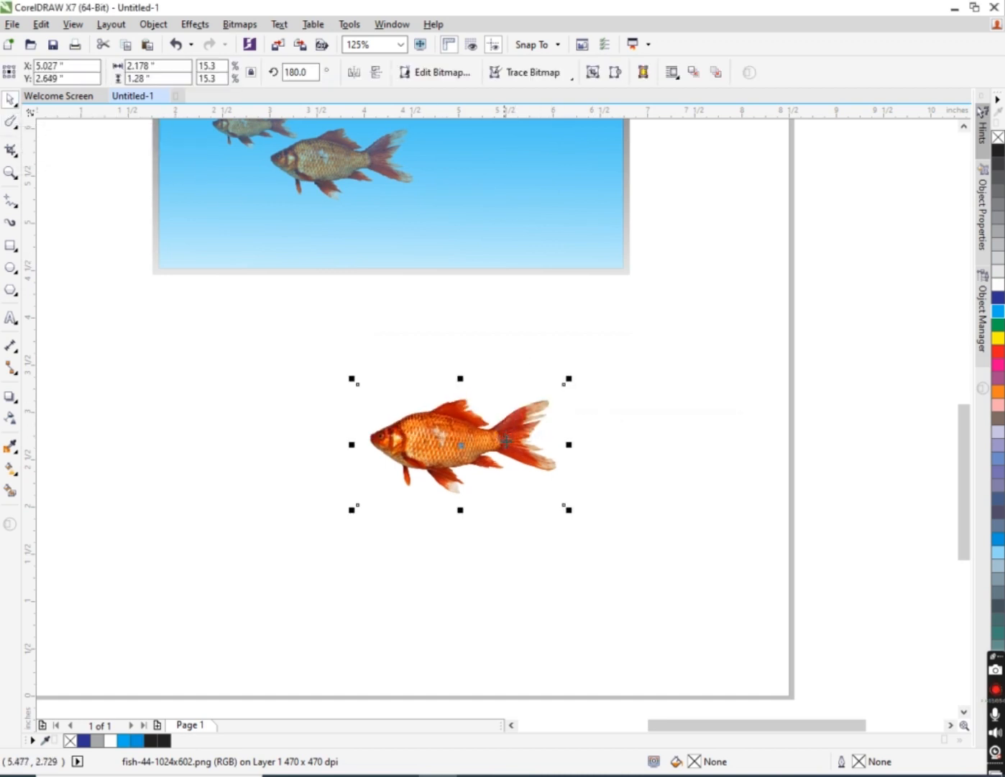
key("ctrl+z")
key("ctrl+z")
key("ctrl+z")
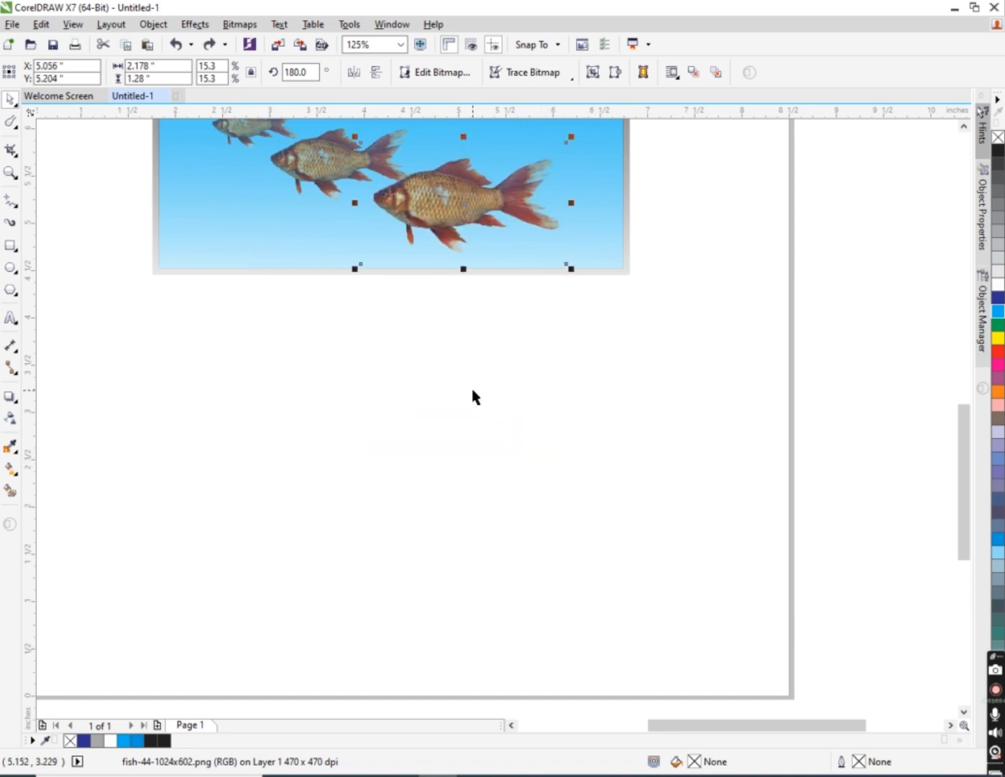
- Draw a rectangle about 4.6 by 2.3 inches below the fish picture and fill it with green
left_click(11, 129)
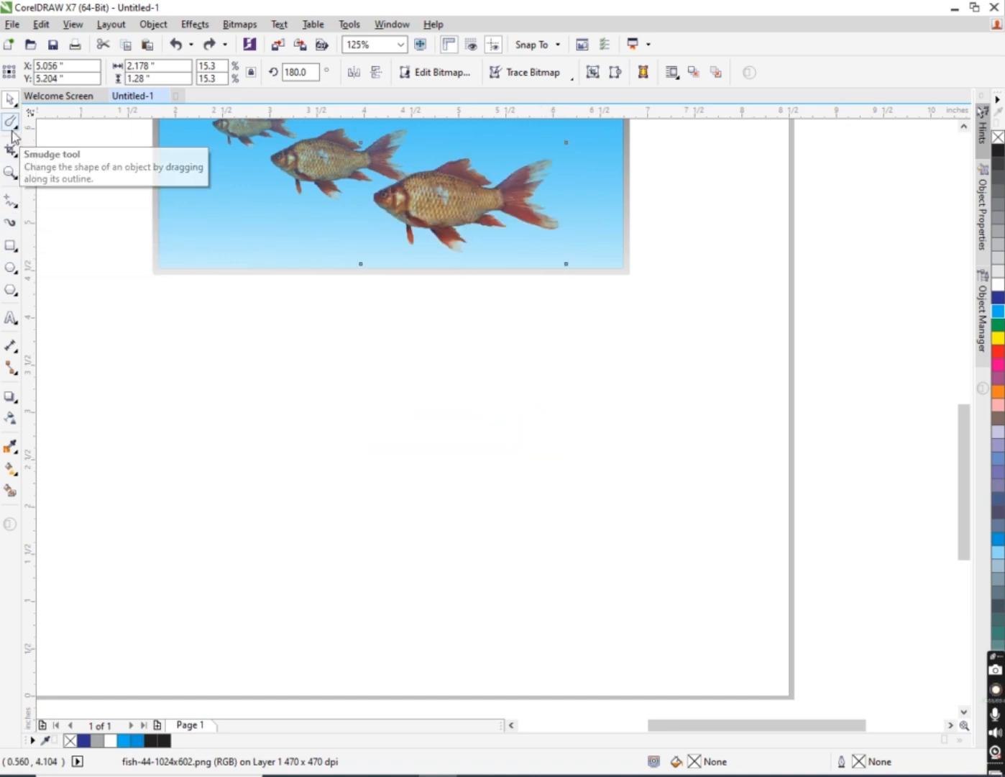
left_click(10, 245)
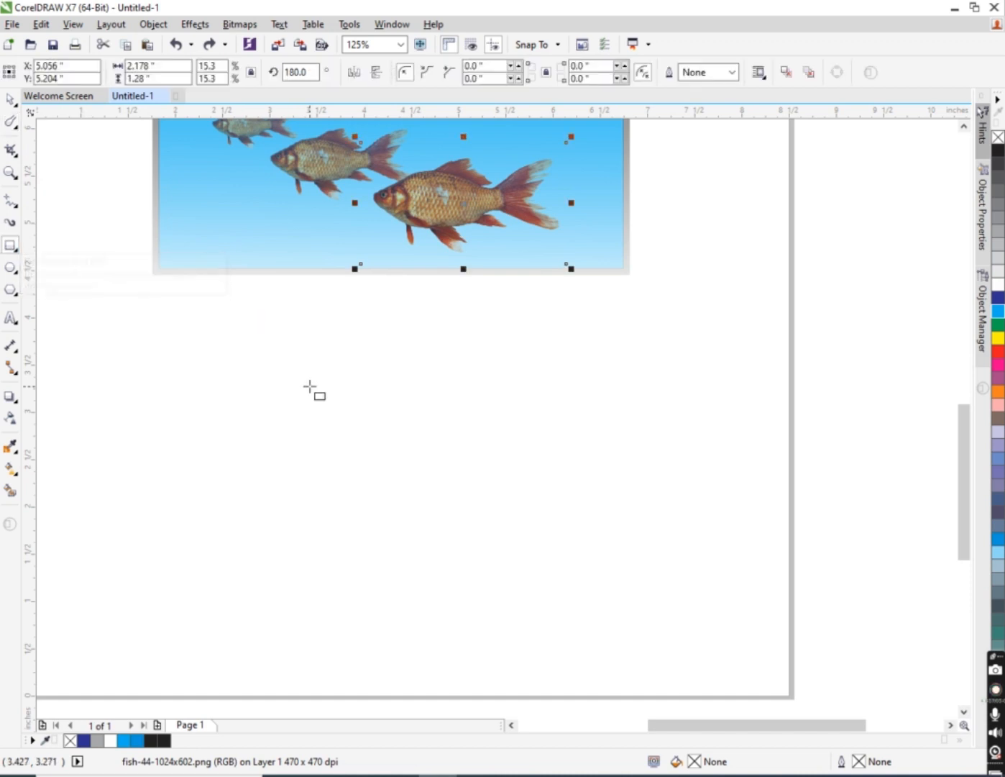
left_click_drag(233, 353, 669, 573)
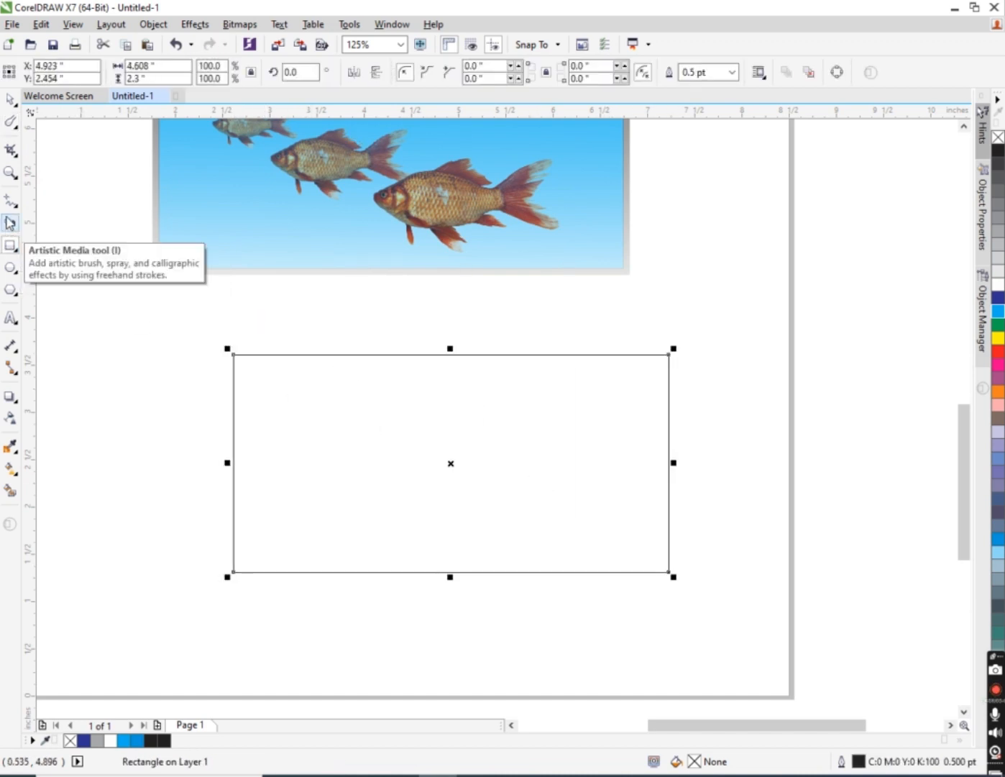
left_click(11, 123)
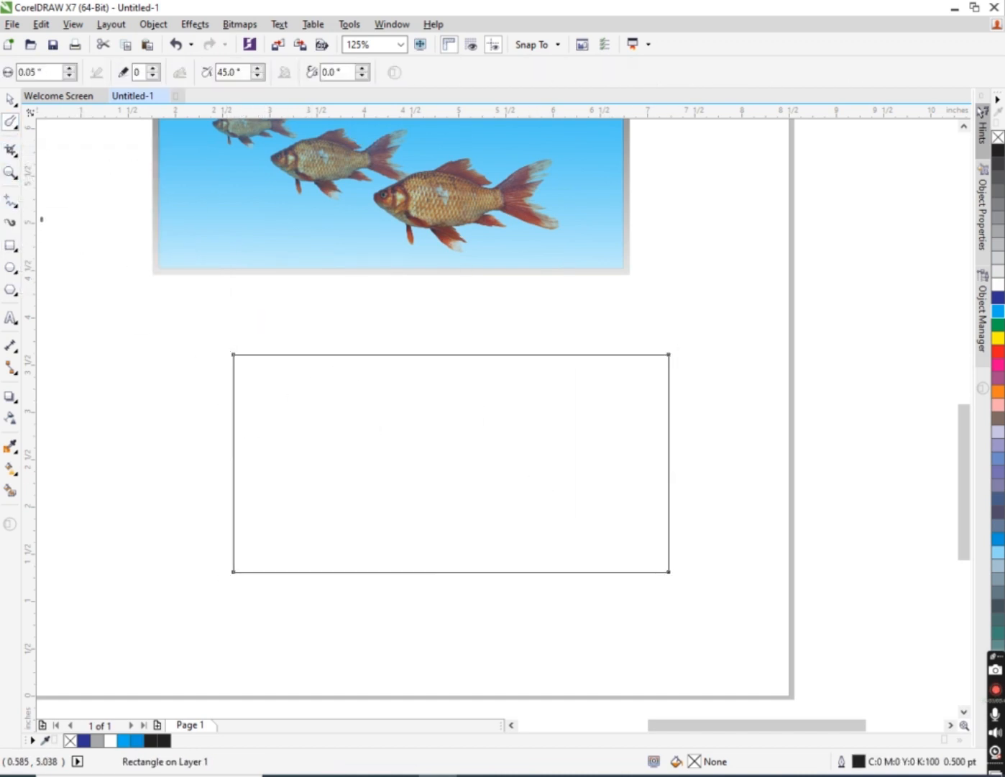
left_click(11, 99)
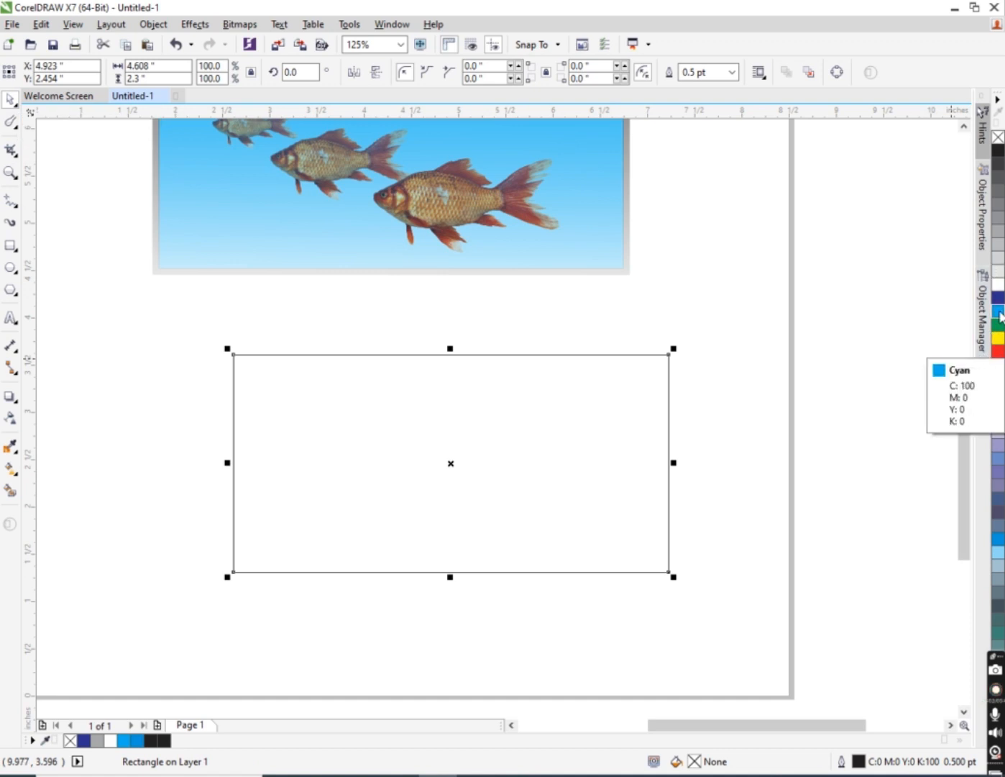
left_click(1002, 315)
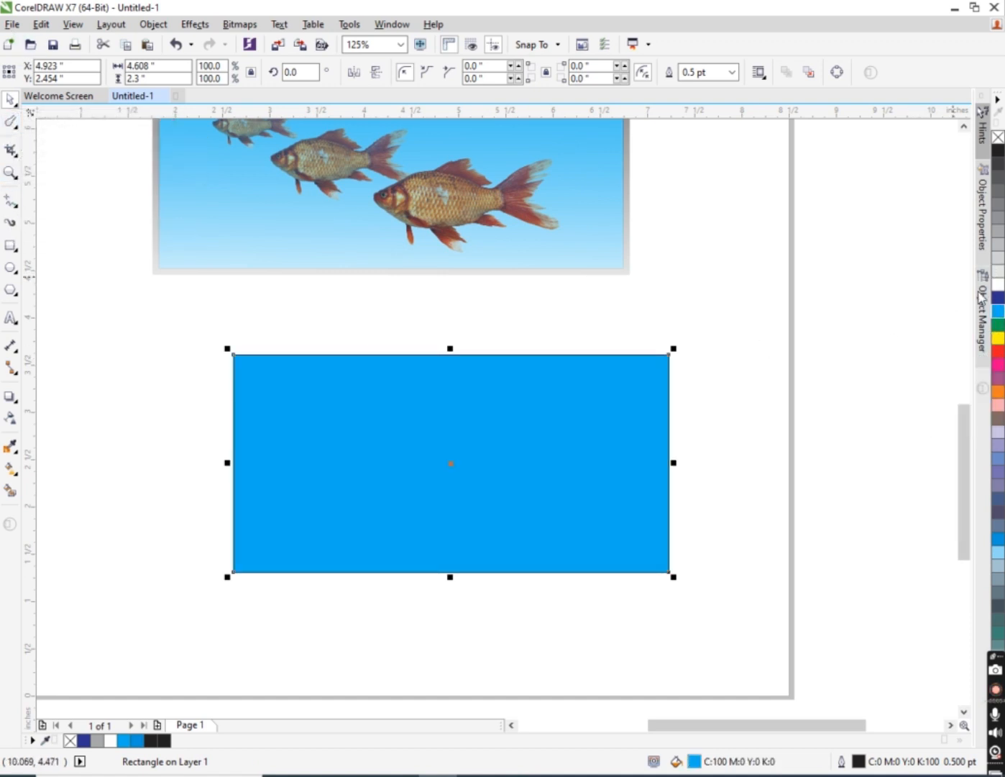
left_click(999, 324)
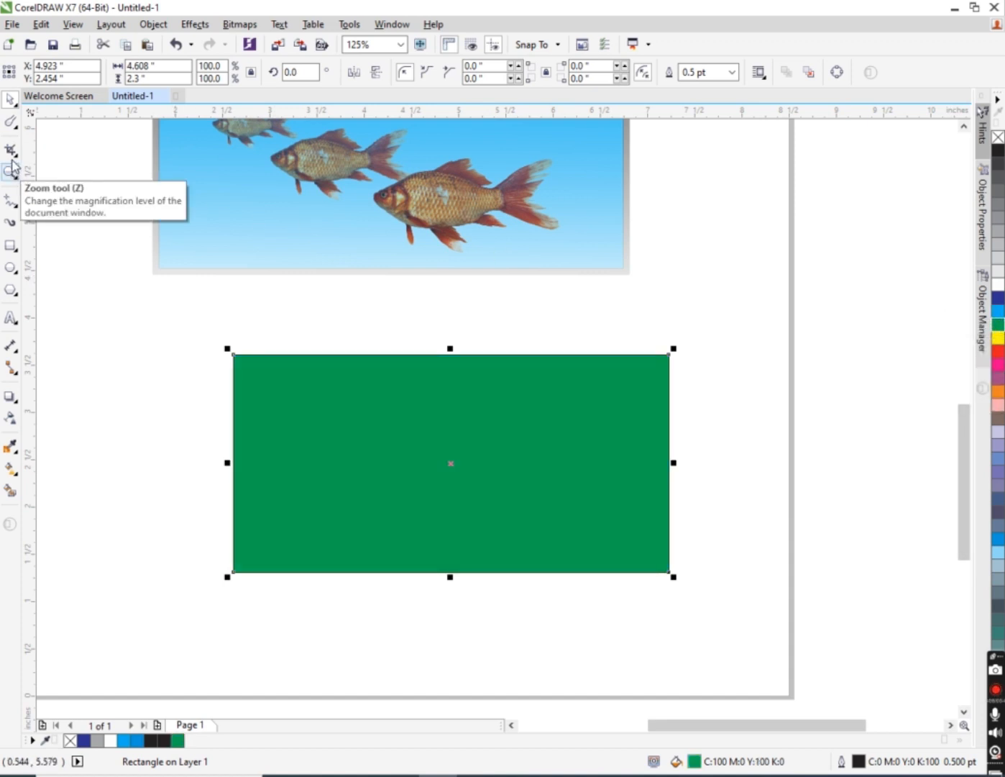
- Smudge two thin curved tentacles out of the green rectangle's right edge and one out of its left edge with a 0.05-inch nib
left_click(10, 122)
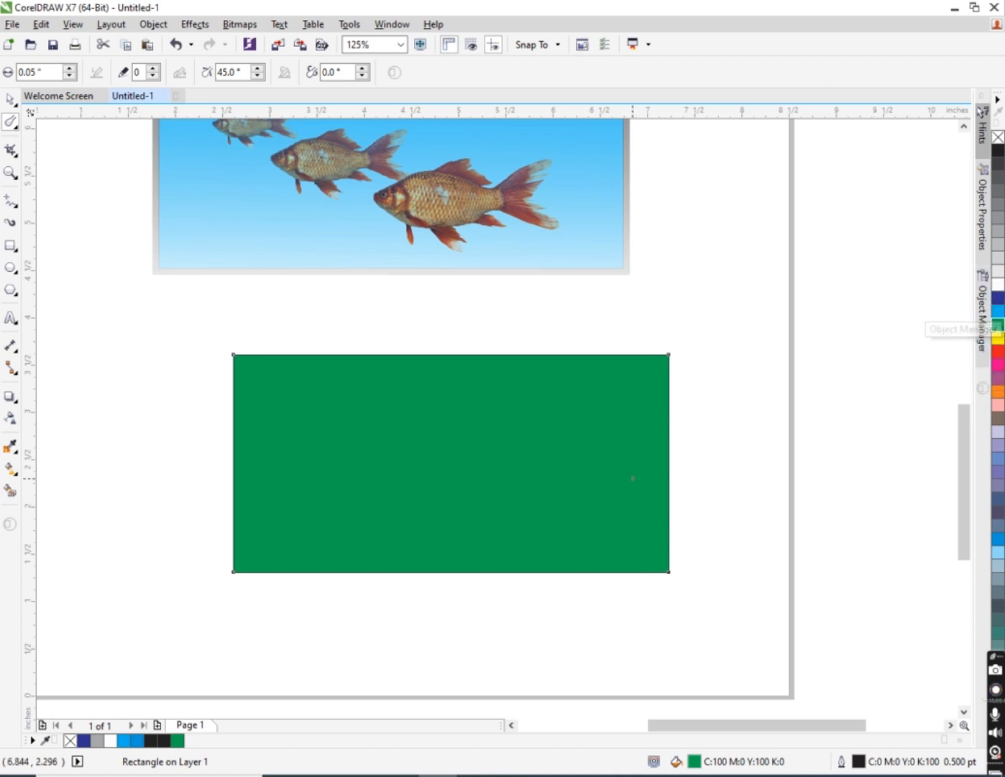
mouse_move(655, 465)
left_mouse_down()
mouse_move(681, 457)
mouse_move(709, 490)
left_mouse_up()
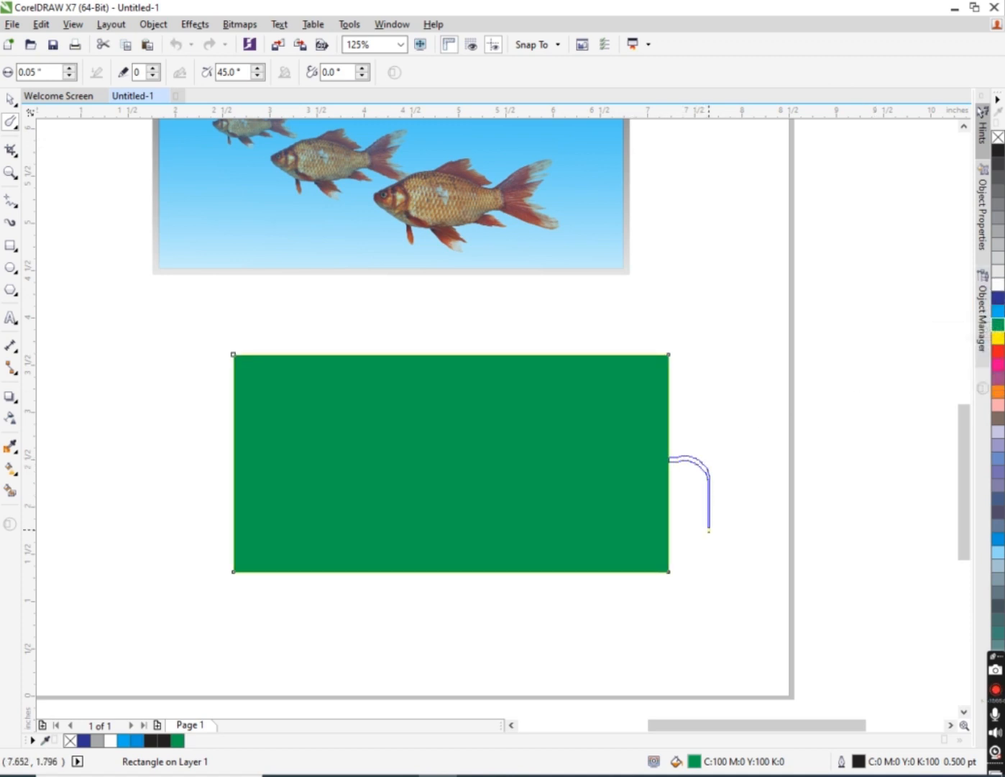
left_click_drag(709, 549, 710, 550)
mouse_move(663, 409)
left_mouse_down()
mouse_move(720, 403)
mouse_move(737, 427)
mouse_move(743, 566)
left_mouse_up()
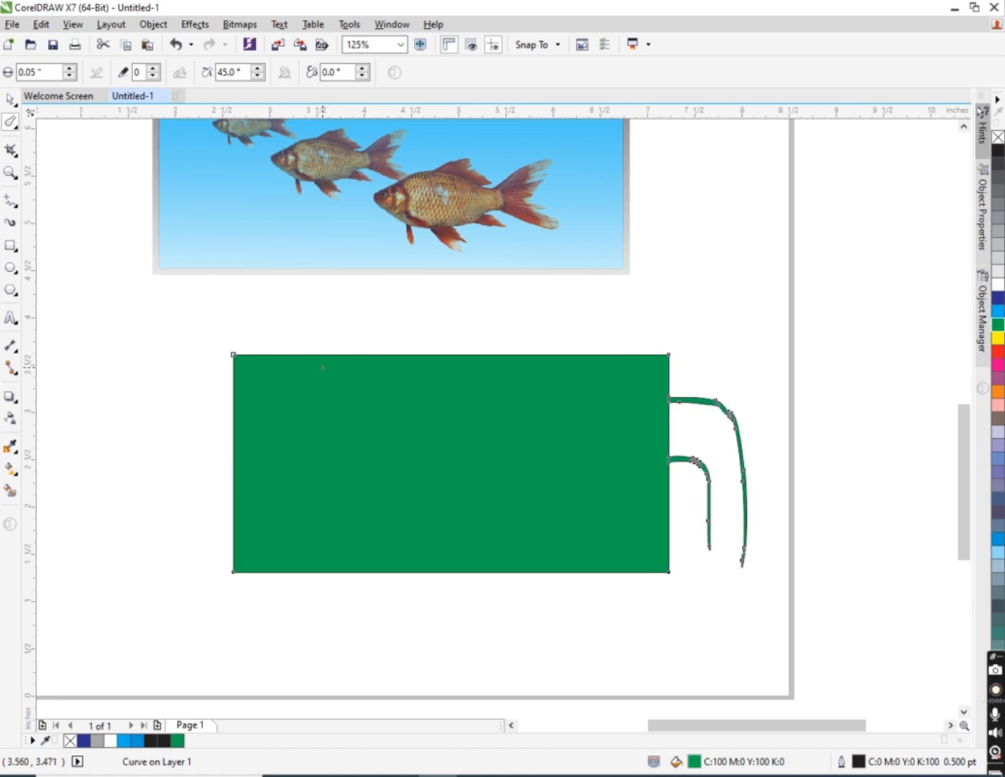
left_click_drag(394, 388, 394, 386)
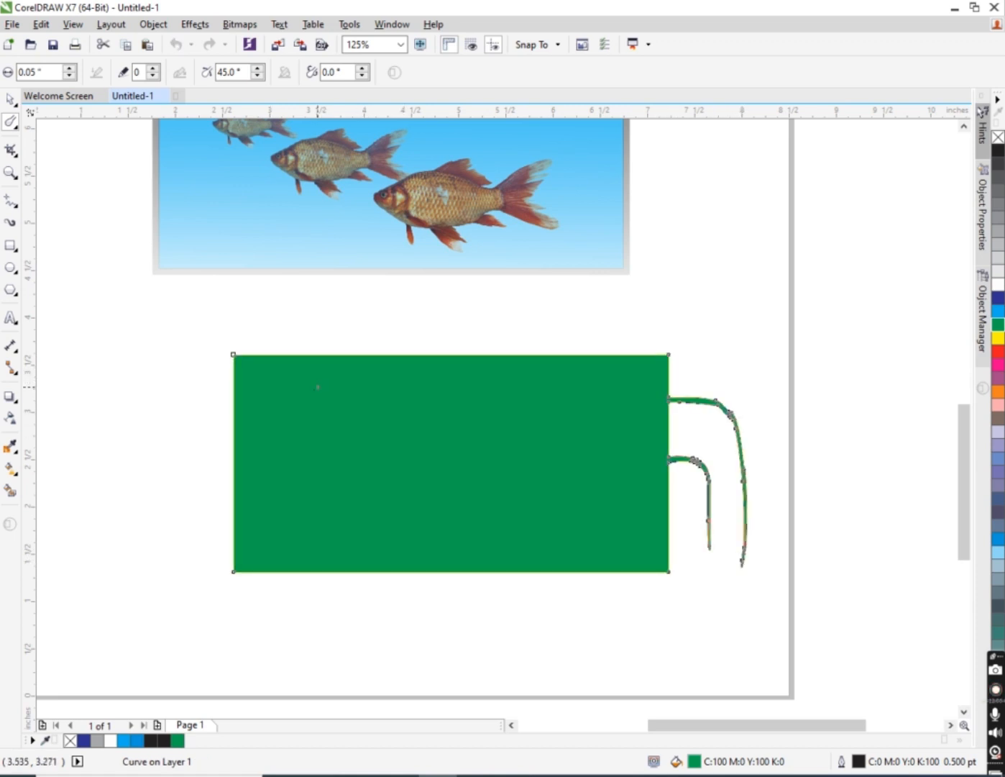
mouse_move(318, 387)
left_mouse_down()
mouse_move(201, 377)
mouse_move(167, 387)
mouse_move(158, 541)
left_mouse_up()
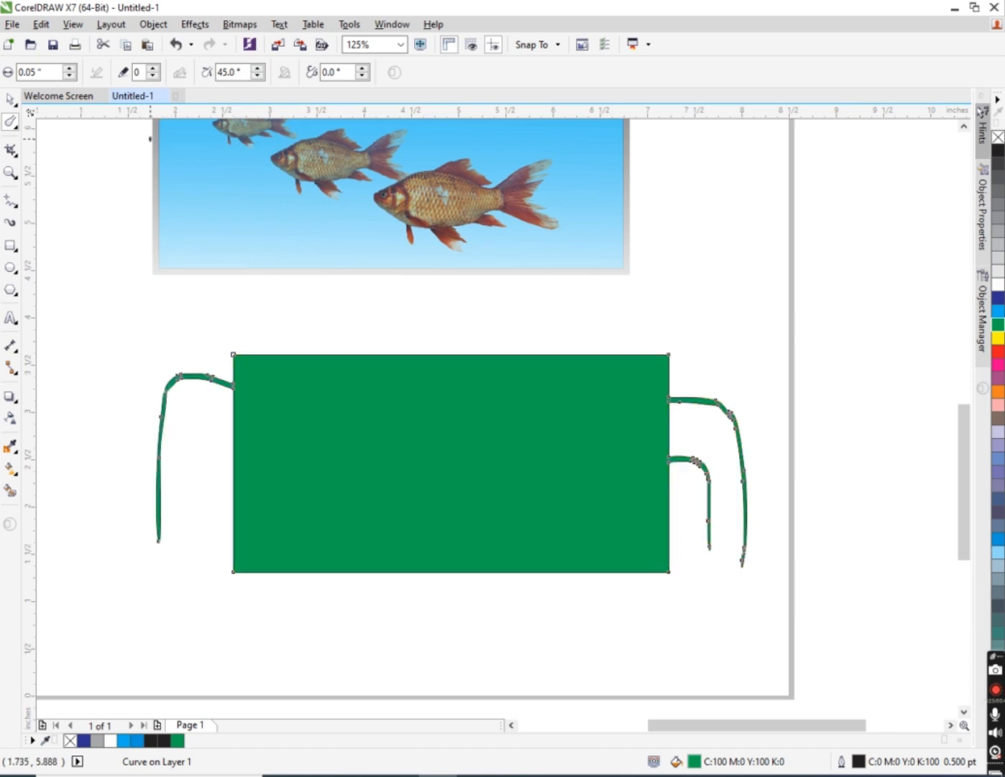
- Set the Smudge nib size to 0.12 inch and pull thicker tentacles out of the rectangle's lower left edge and bottom edge
left_click(69, 69)
left_click(69, 69)
left_click(70, 69)
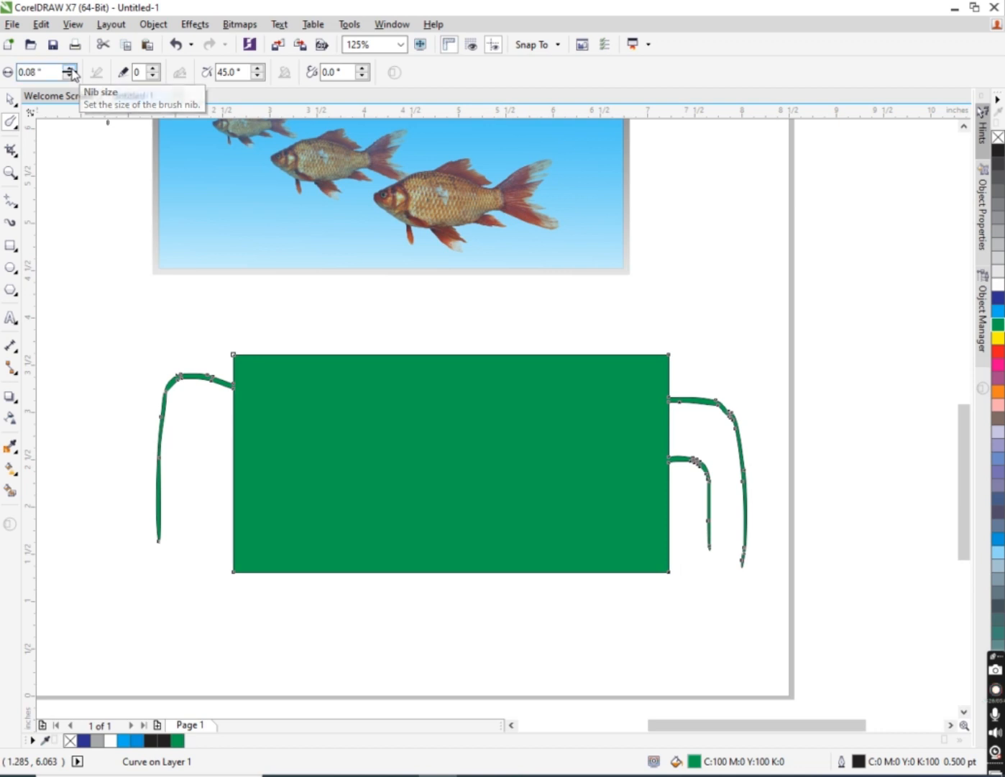
left_click(70, 69)
left_click(69, 69)
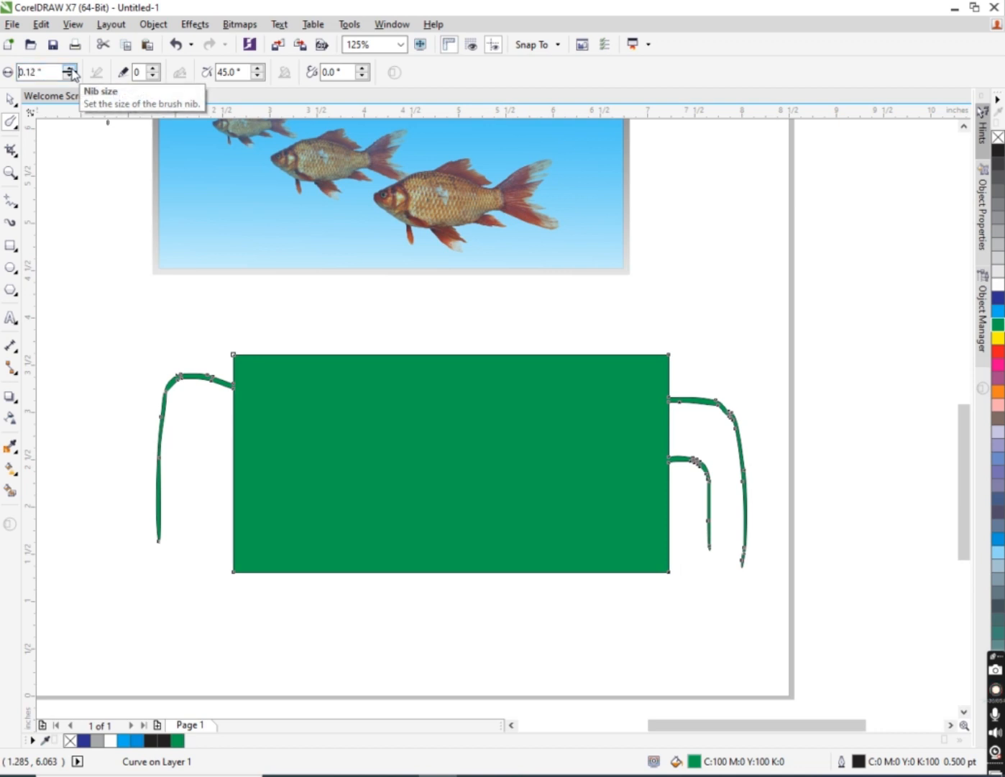
mouse_move(234, 505)
left_mouse_down()
mouse_move(194, 521)
mouse_move(173, 620)
mouse_move(172, 686)
left_mouse_up()
scroll(213, 520, "down", 1)
scroll(226, 563, "up", 1)
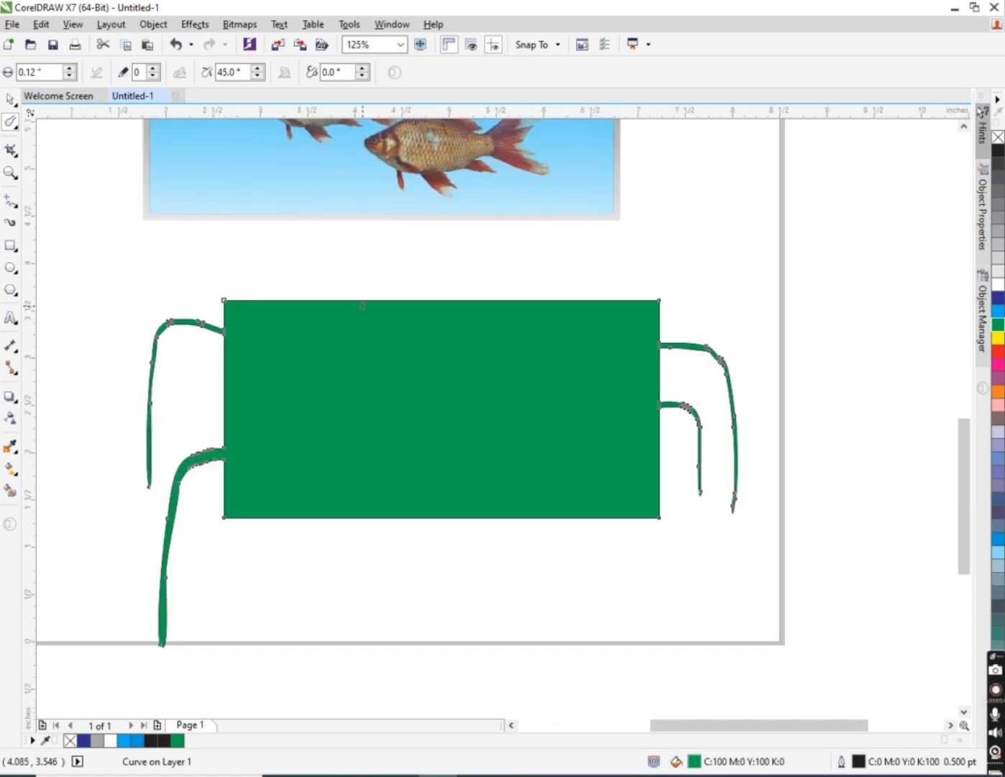
left_click_drag(432, 518, 425, 638)
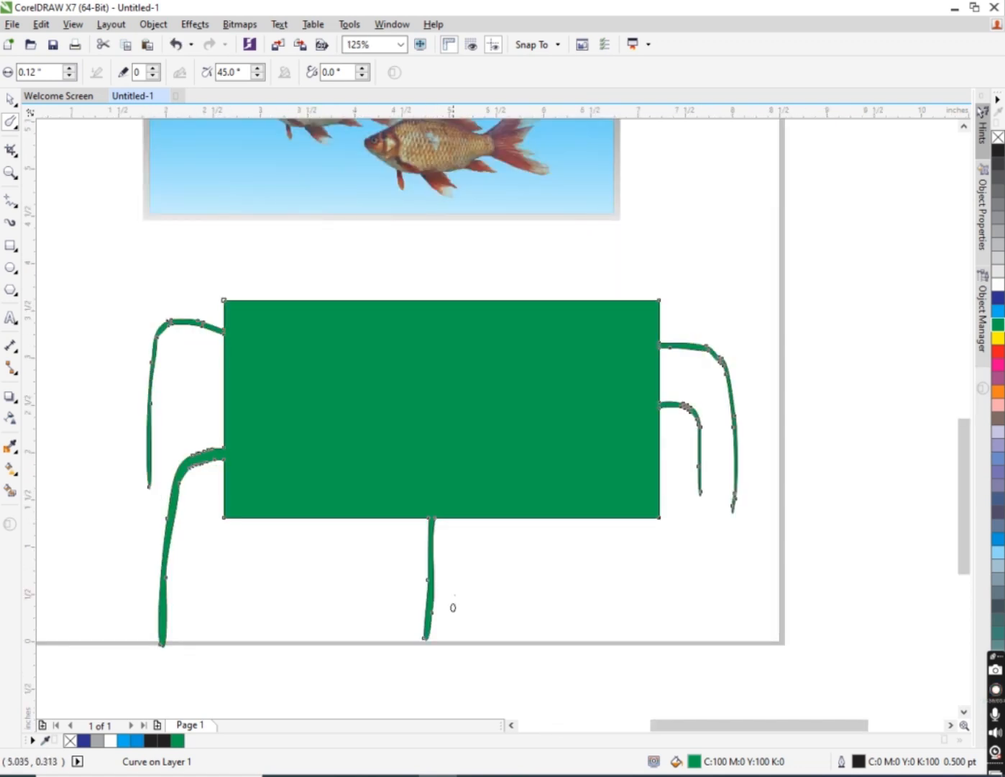
- Set the Smudge nib to 0.13 inch and dryout to 3, and smudge a short spike out of the rectangle's top-right corner
left_click(70, 69)
left_click(157, 68)
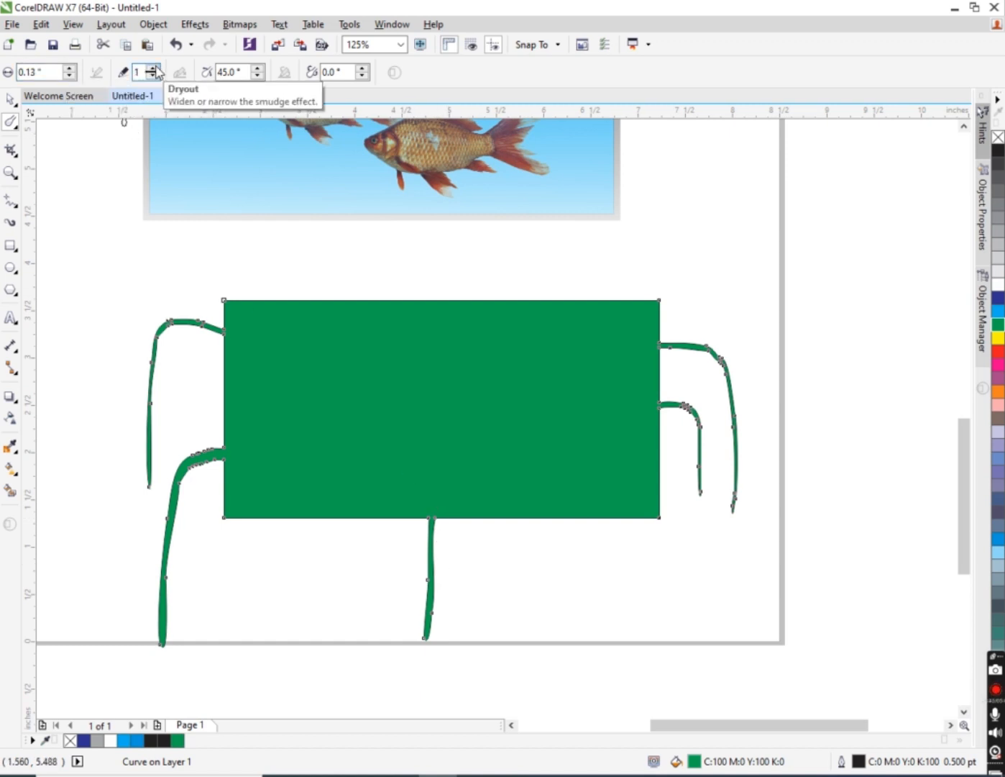
mouse_move(329, 301)
left_mouse_down()
mouse_move(317, 252)
mouse_move(279, 257)
left_mouse_up()
key("ctrl+z")
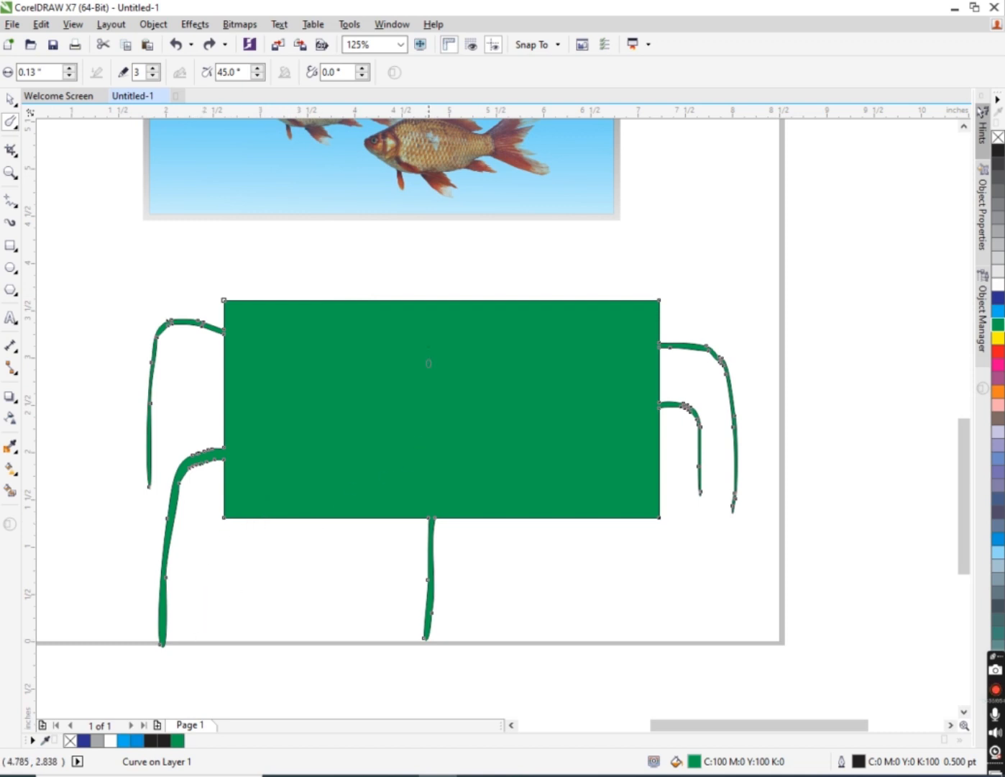
left_click_drag(638, 304, 653, 301)
left_click_drag(702, 264, 702, 266)
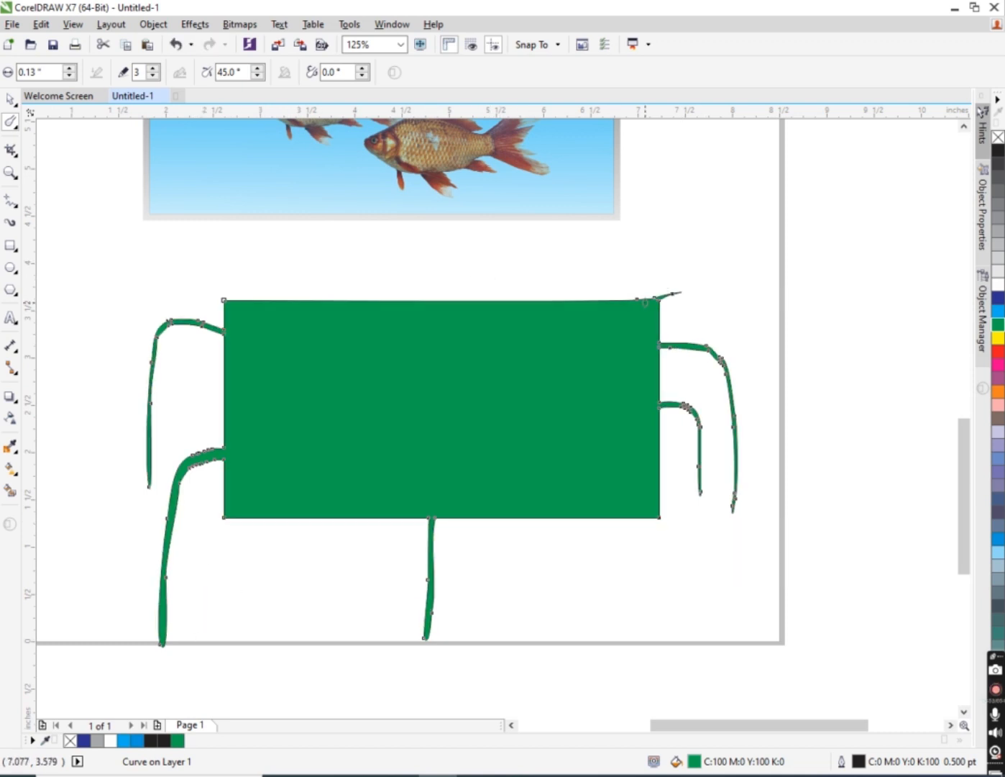
- Try to smudge a tentacle upward from the green rectangle's top edge near its right corner
scroll(664, 305, "up", 1)
scroll(689, 294, "up", 1)
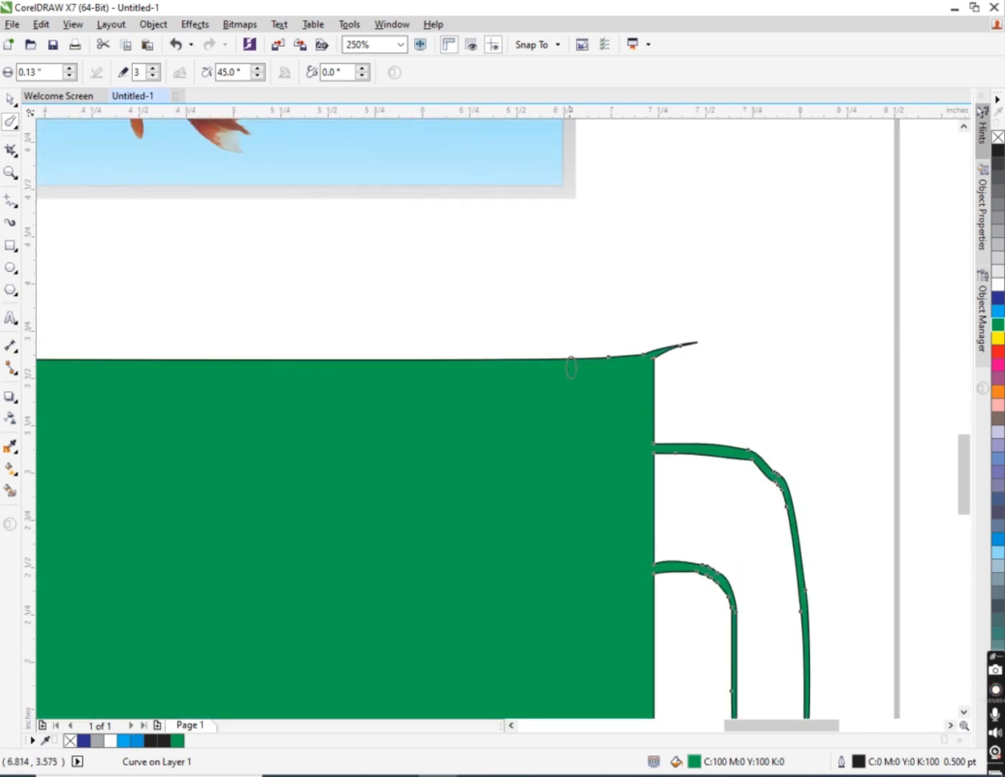
left_click_drag(568, 359, 573, 300)
scroll(558, 373, "down", 2)
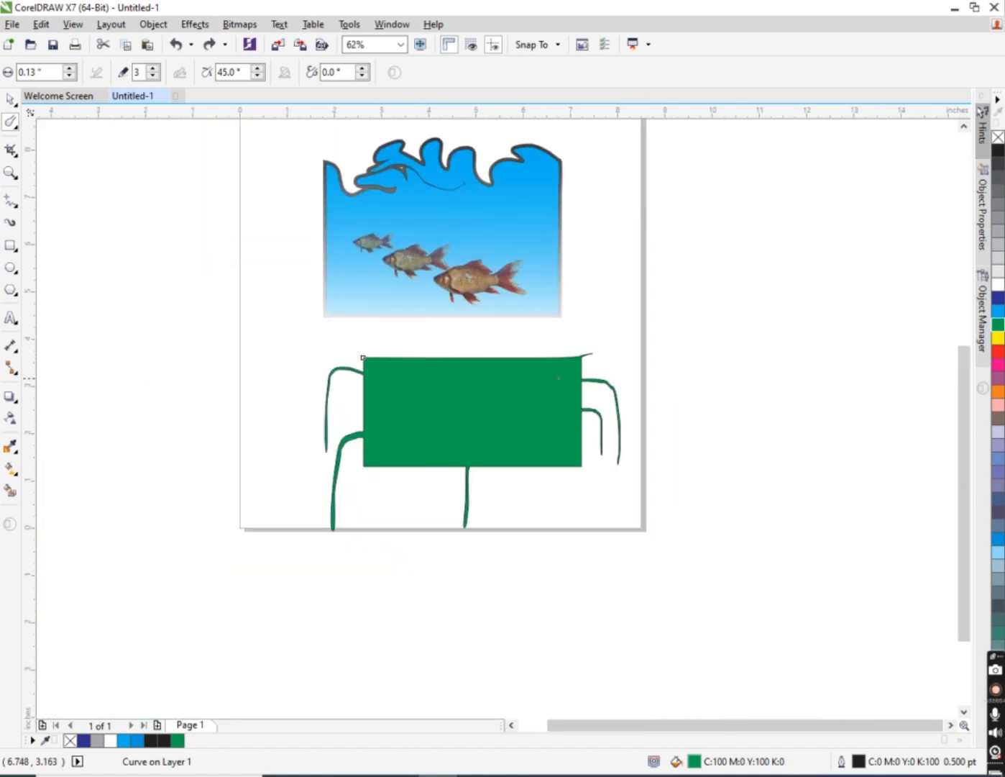
- Undo all the smudges on the green rectangle, then delete the rectangle
key("ctrl+z")
key("ctrl+z")
key("ctrl+z")
key("ctrl+z")
key("ctrl+z")
key("ctrl+z")
key("ctrl+z")
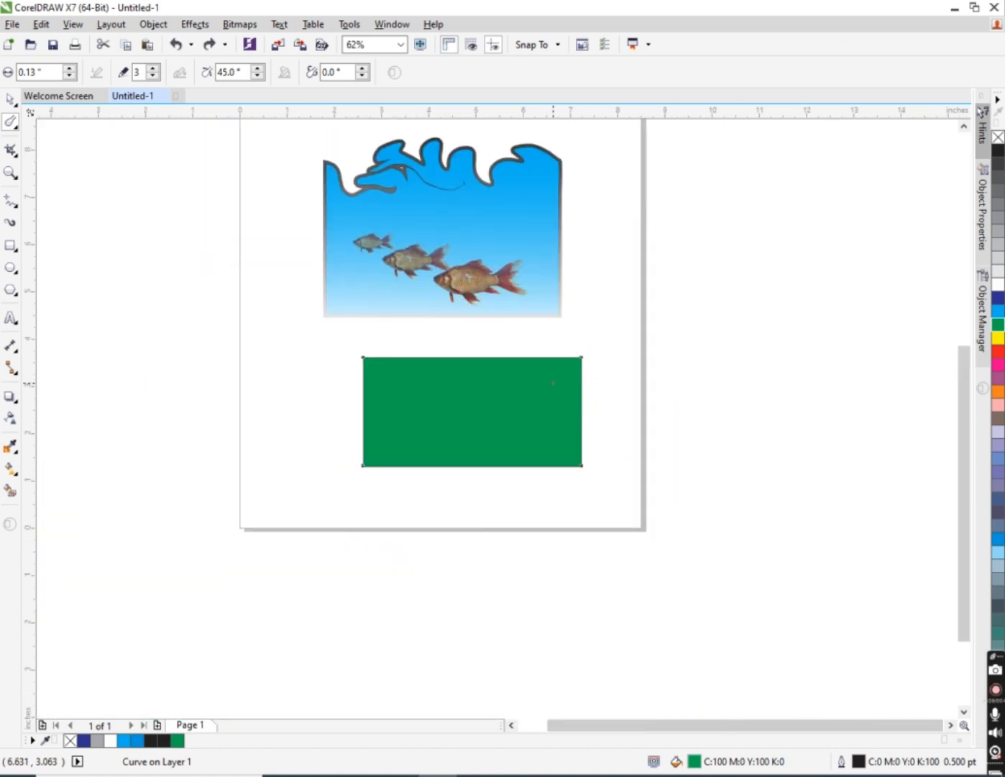
key("ctrl+z")
left_click(10, 100)
key("Delete")
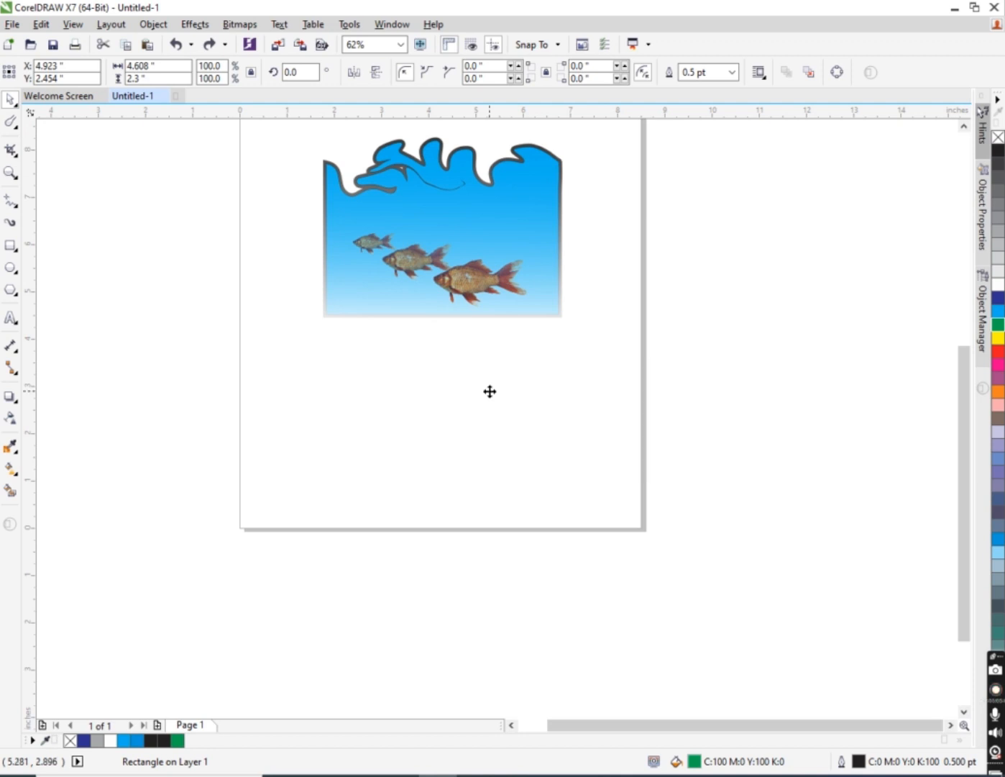
- Draw a rectangle about 5.1 by 2.7 inches below the fish picture and fill it with green
right_click(20, 131)
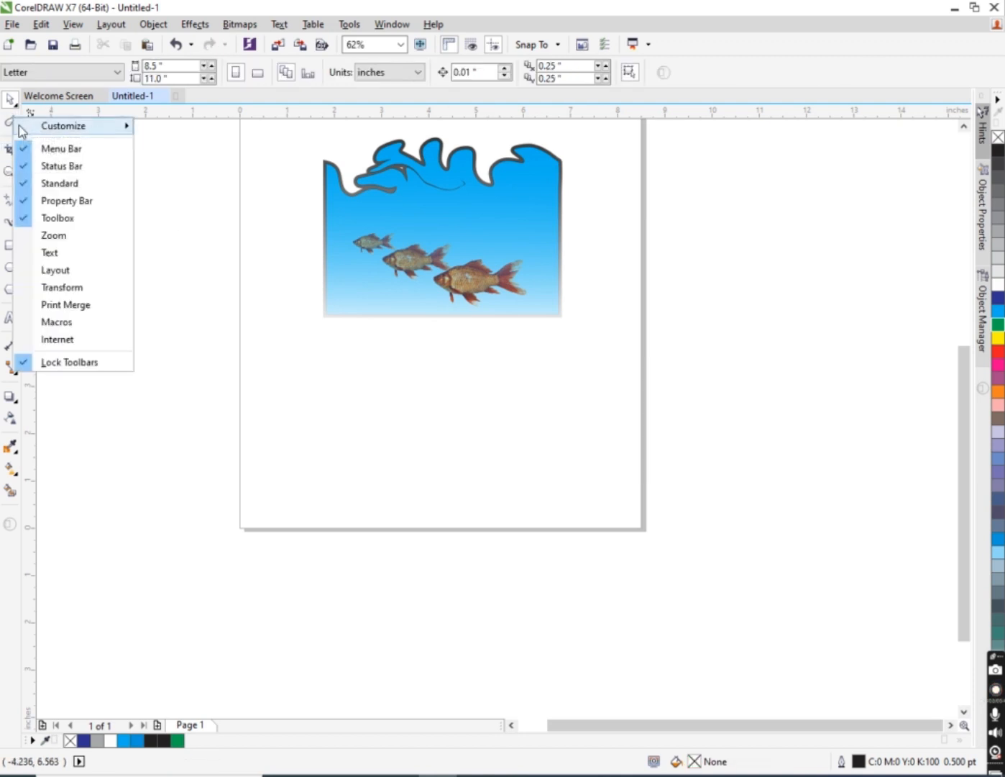
left_click(209, 316)
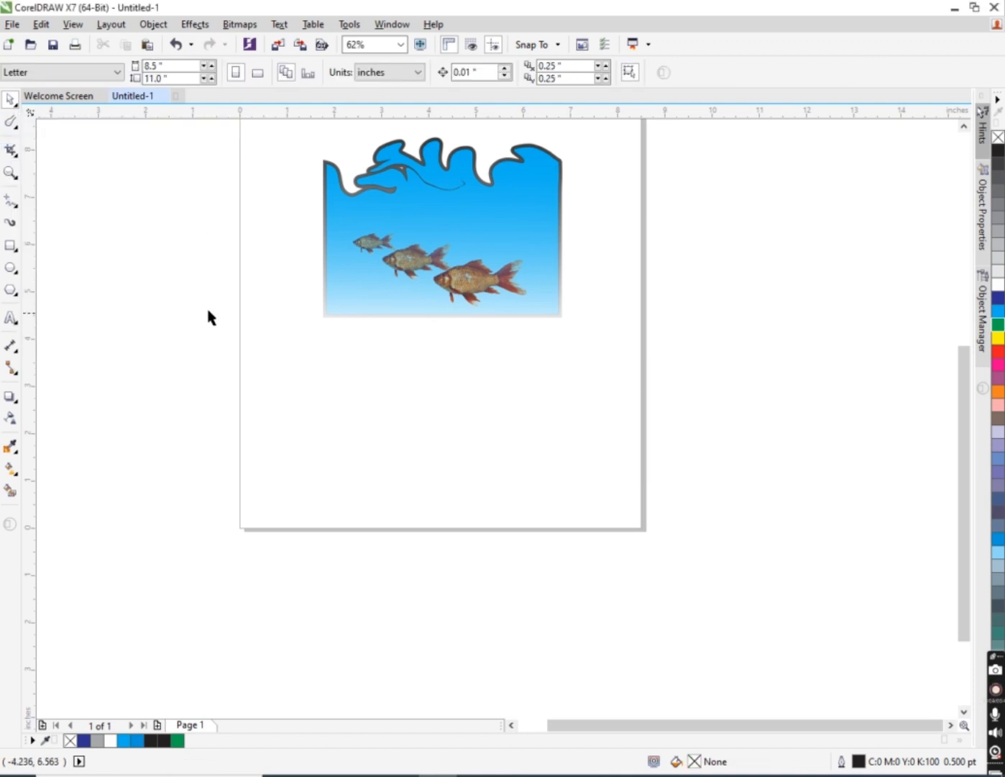
left_click(16, 131)
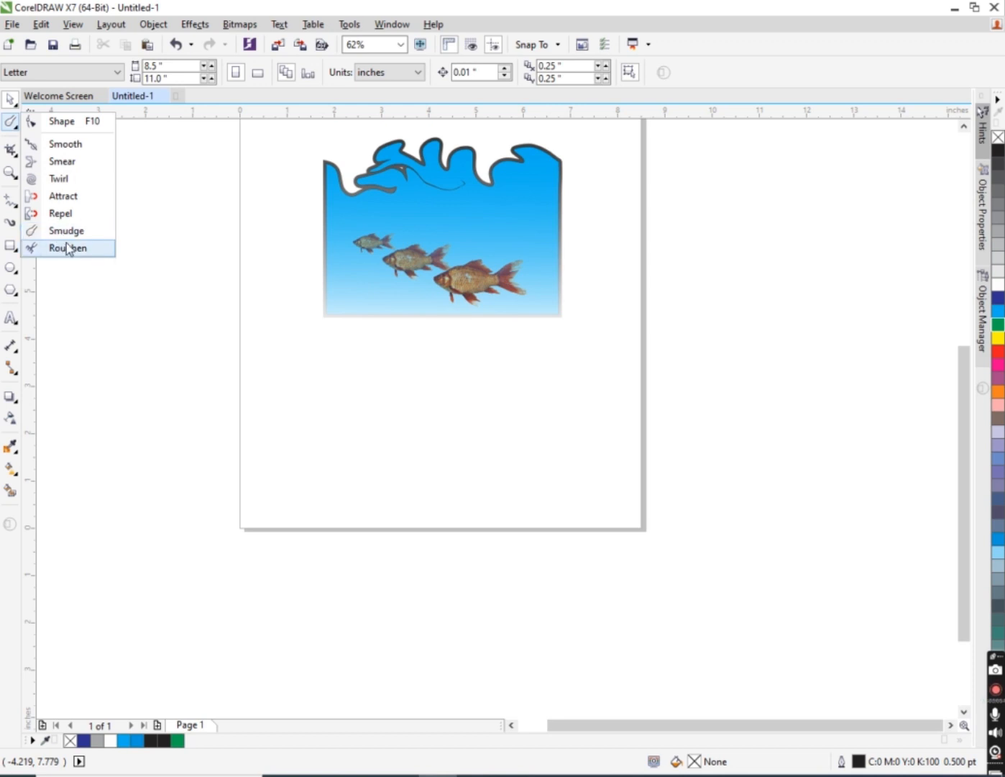
left_click(67, 250)
left_click(11, 244)
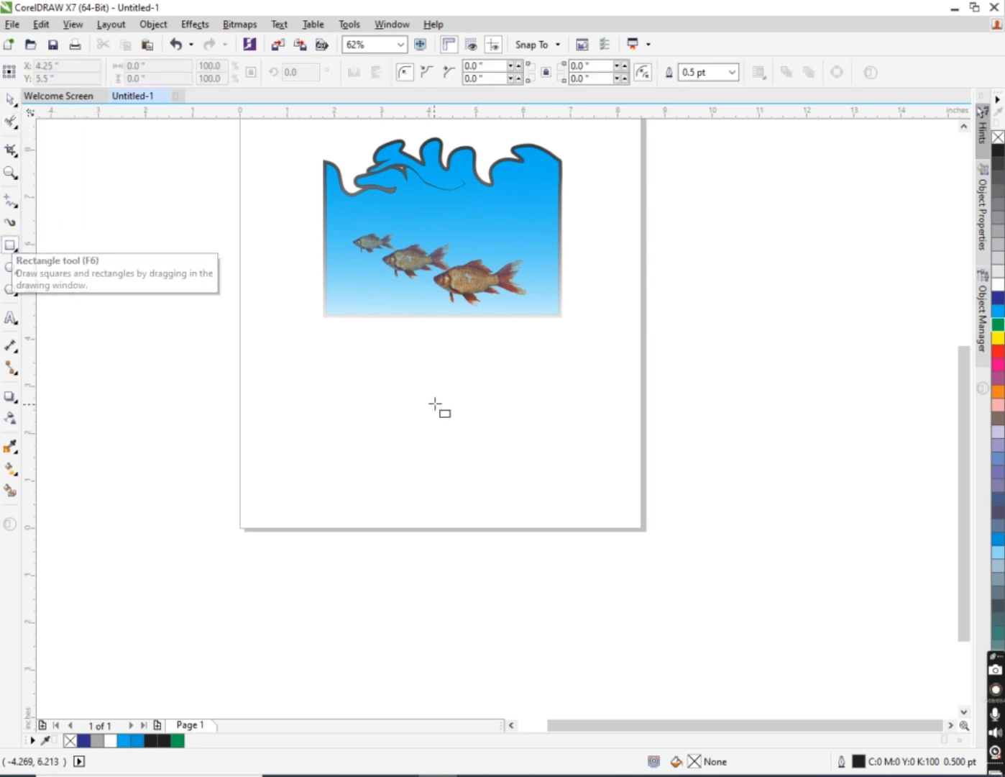
mouse_move(325, 366)
left_mouse_down()
mouse_move(463, 422)
mouse_move(567, 494)
left_mouse_up()
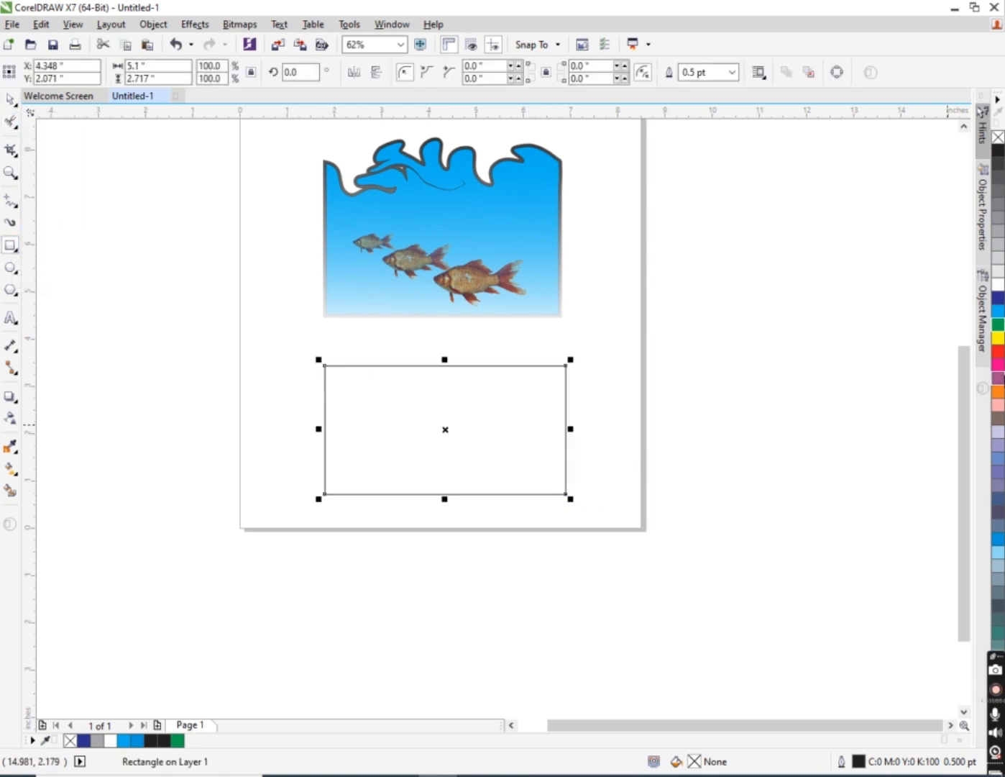
left_click(998, 325)
- Roughen one small notch into the green rectangle's right edge with a 0.05-inch nib and spike frequency 1
left_click(10, 123)
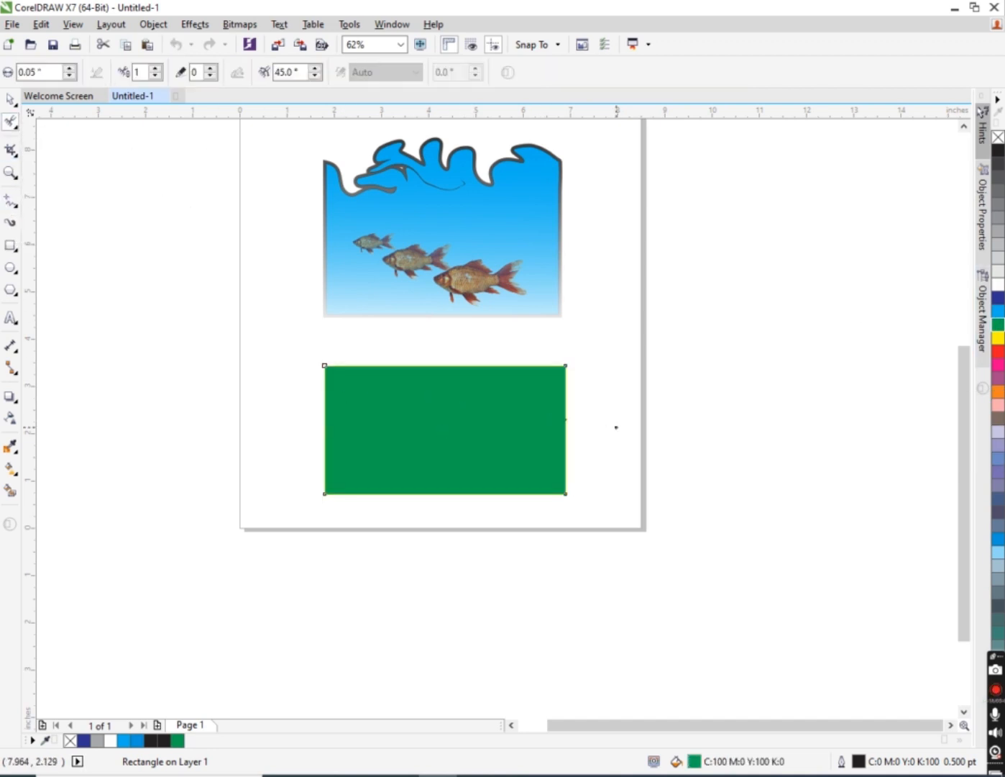
left_click(566, 420)
scroll(566, 414, "up", 7)
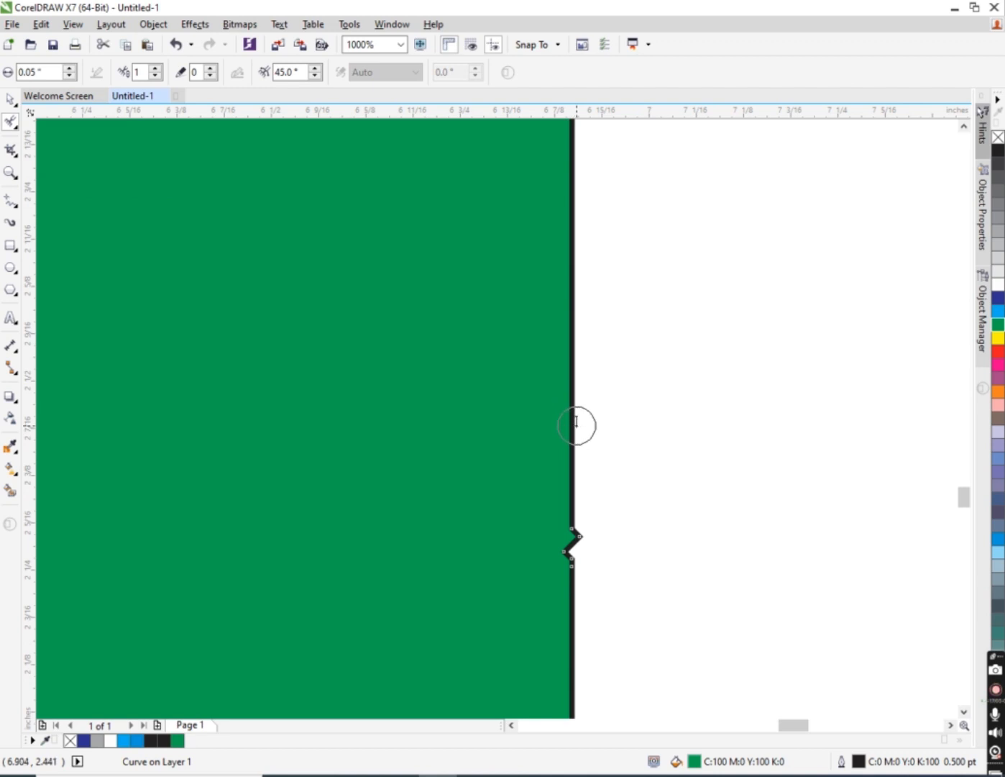
- Roughen one small notch into the green rectangle's top edge, left of its middle
scroll(576, 425, "down", 5)
scroll(123, 417, "up", 2)
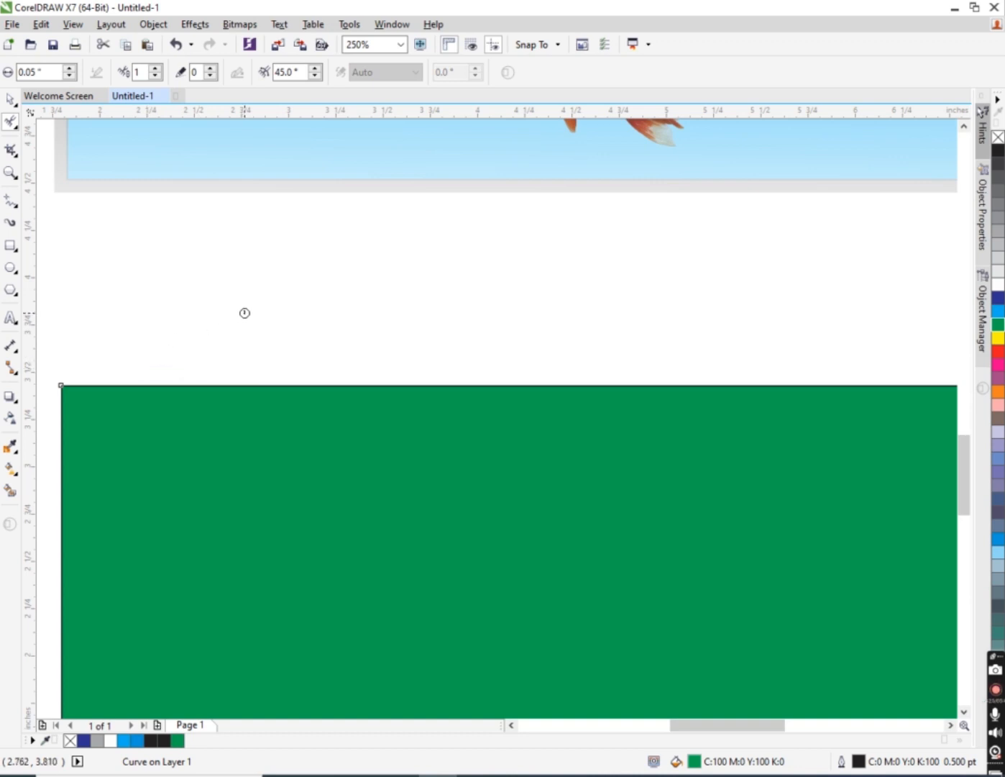
scroll(247, 325, "down", 2)
scroll(303, 321, "up", 2)
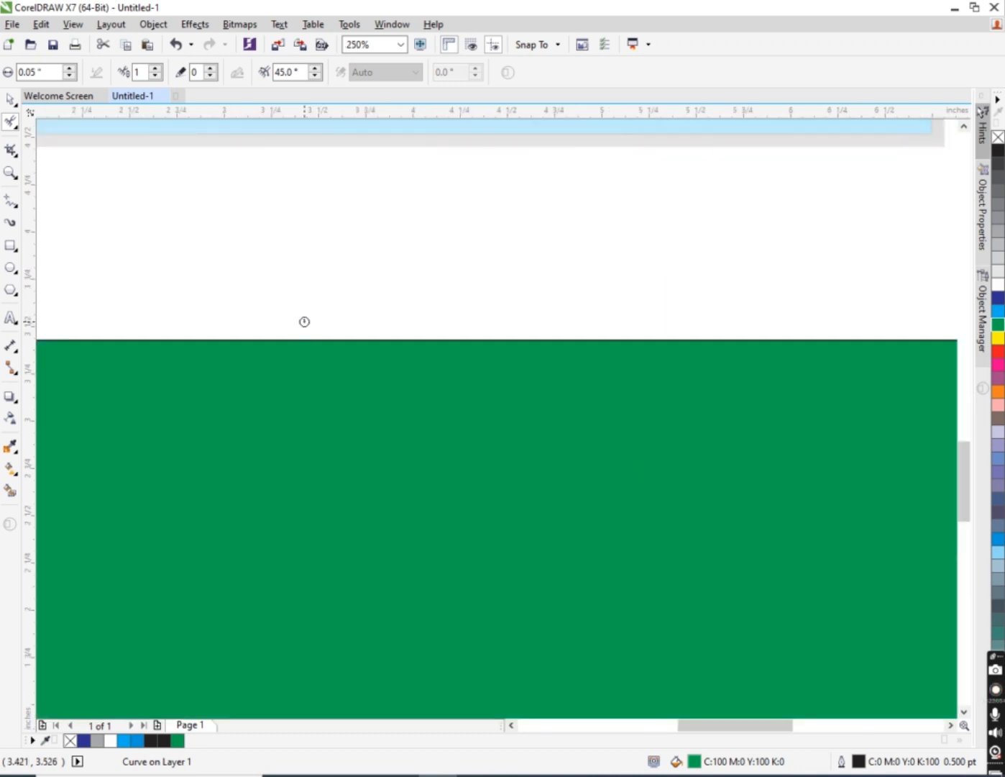
scroll(303, 318, "up", 2)
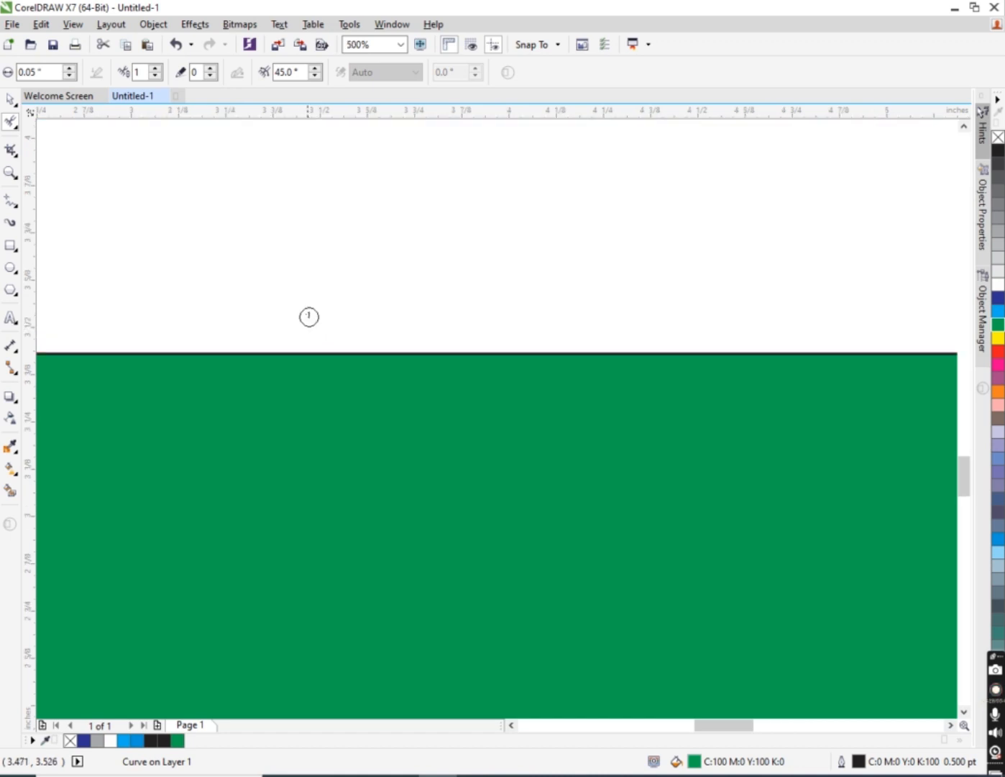
scroll(362, 356, "up", 2)
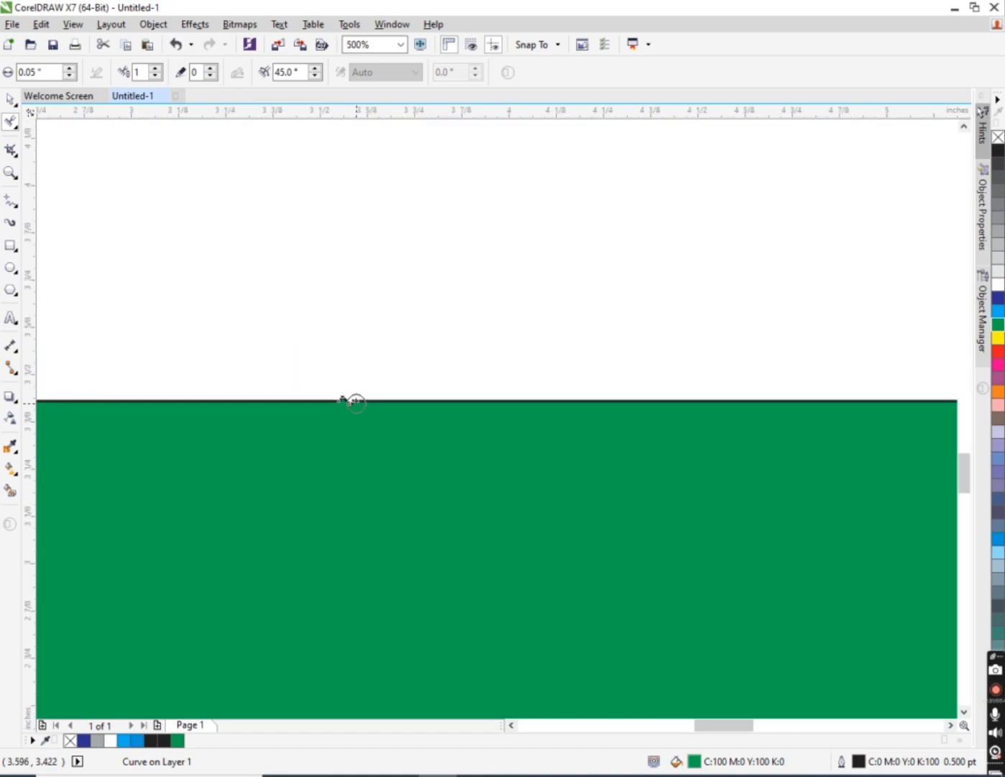
scroll(355, 464, "up", 2)
scroll(354, 457, "up", 4)
scroll(349, 445, "down", 4)
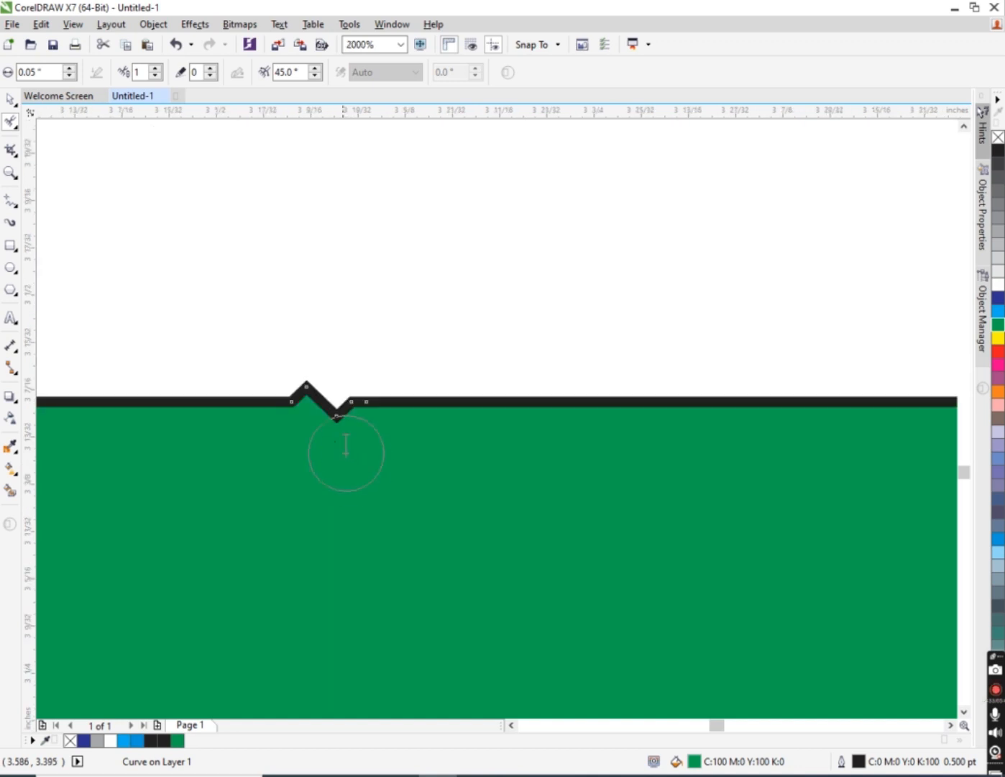
scroll(244, 382, "up", 2)
scroll(244, 399, "down", 6)
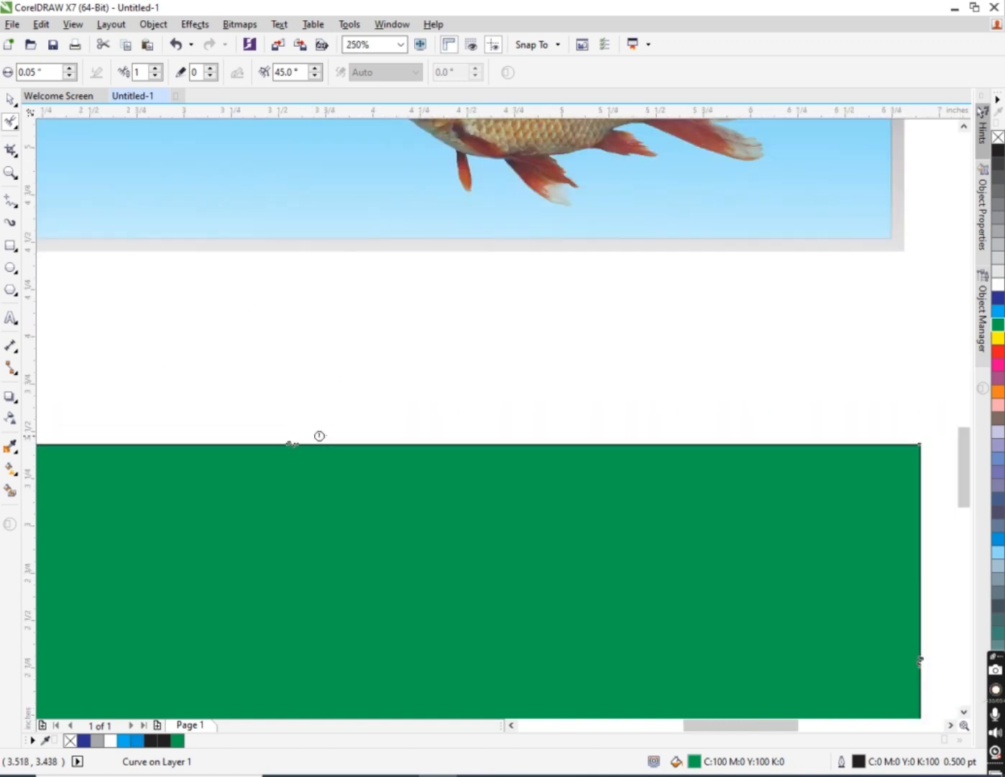
- Roughen several more notches along the middle part of the green rectangle's top edge
scroll(339, 446, "up", 2)
left_click_drag(383, 398, 433, 447)
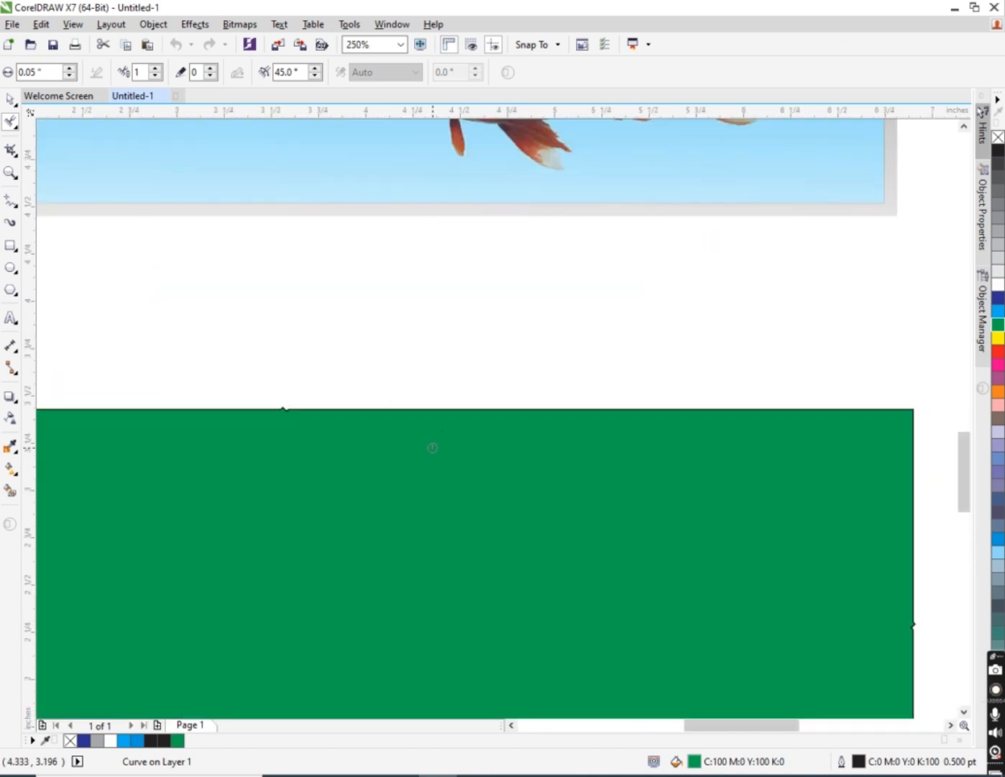
mouse_move(425, 398)
left_mouse_down()
mouse_move(395, 405)
mouse_move(372, 430)
left_mouse_up()
left_click_drag(332, 389, 336, 431)
mouse_move(233, 407)
left_mouse_down()
mouse_move(240, 419)
mouse_move(274, 422)
left_mouse_up()
scroll(235, 402, "down", 1)
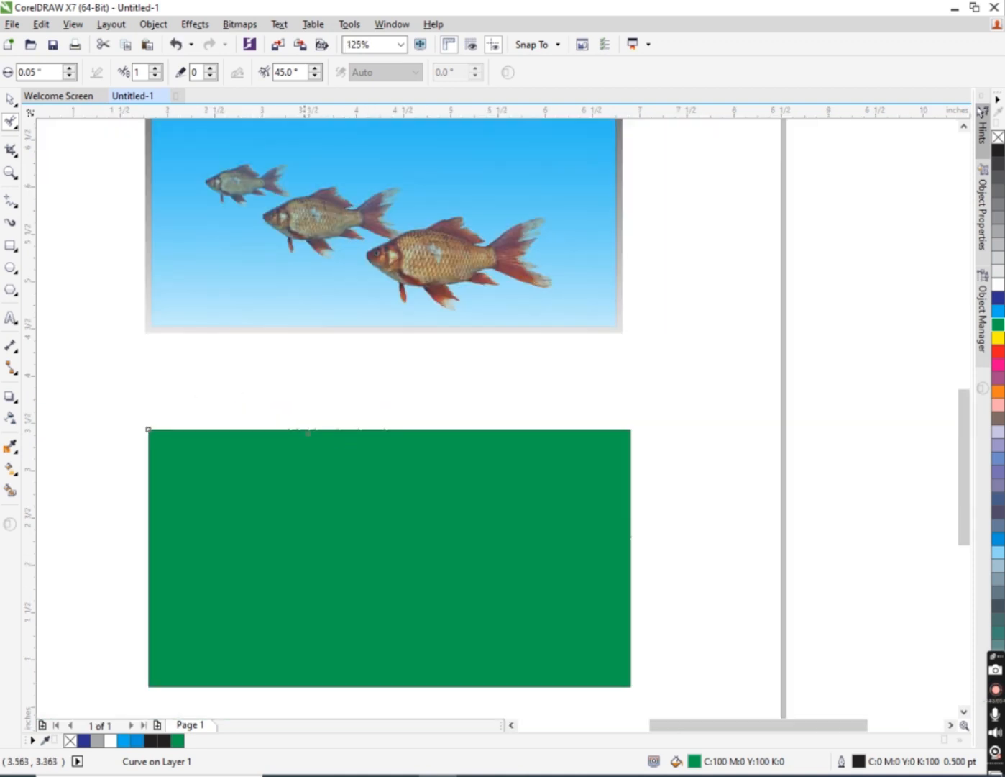
scroll(265, 420, "up", 2)
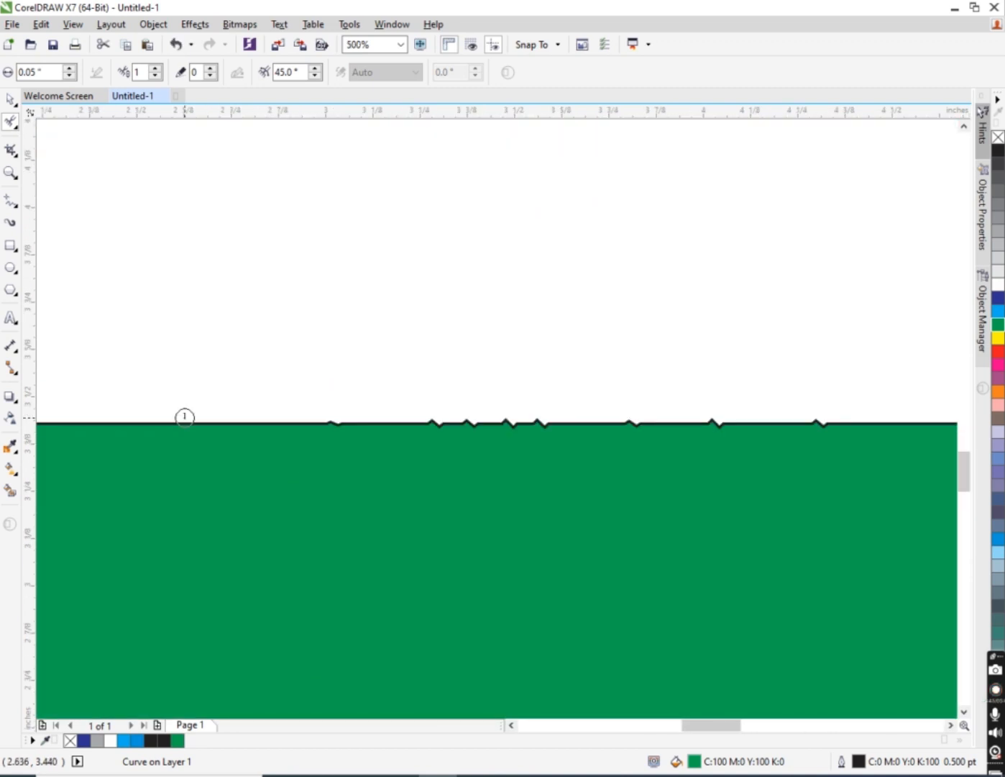
- Continue roughening notches along the top edge towards the rectangle's left and right corners
scroll(269, 470, "down", 2)
scroll(243, 420, "up", 1)
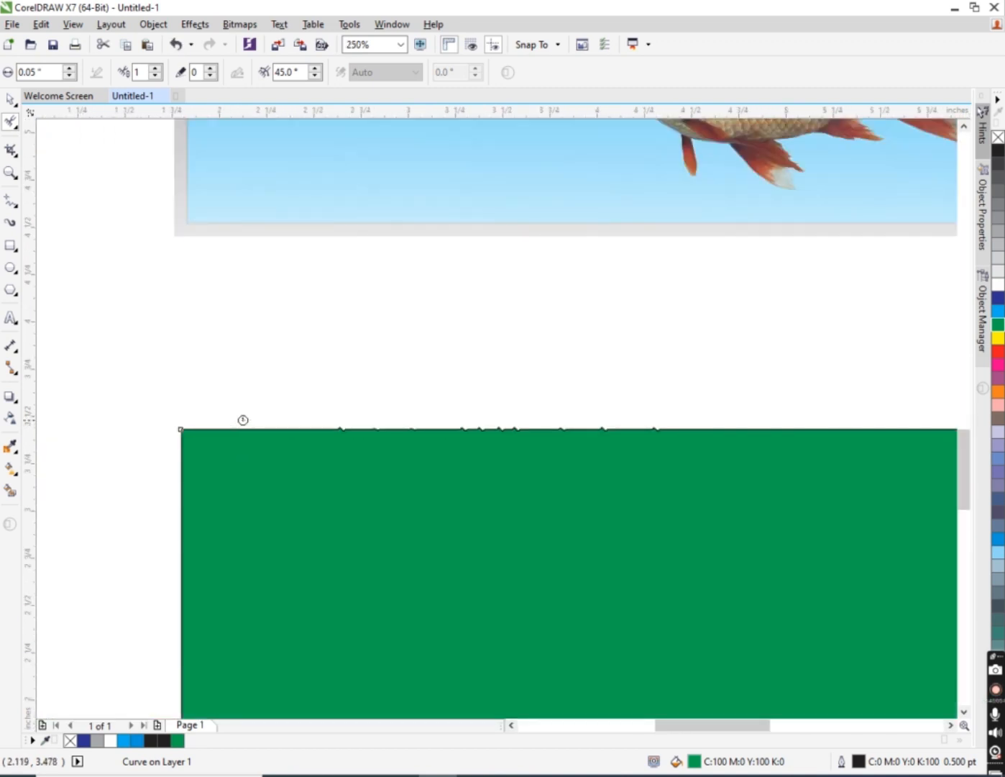
scroll(321, 430, "down", 2)
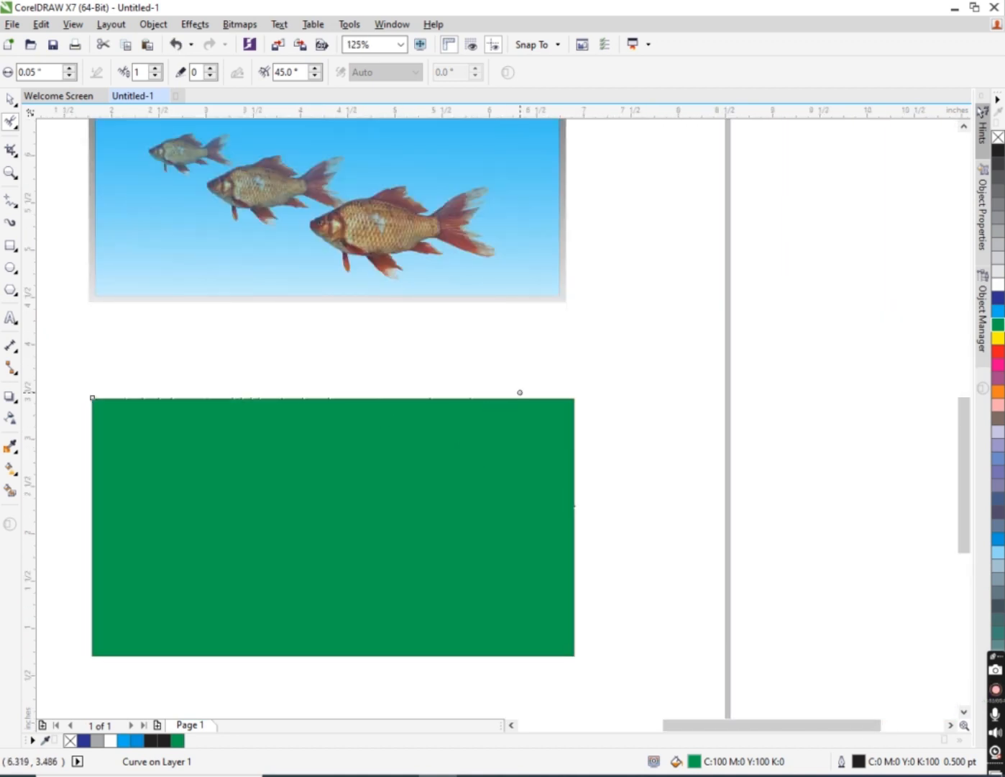
scroll(497, 409, "up", 2)
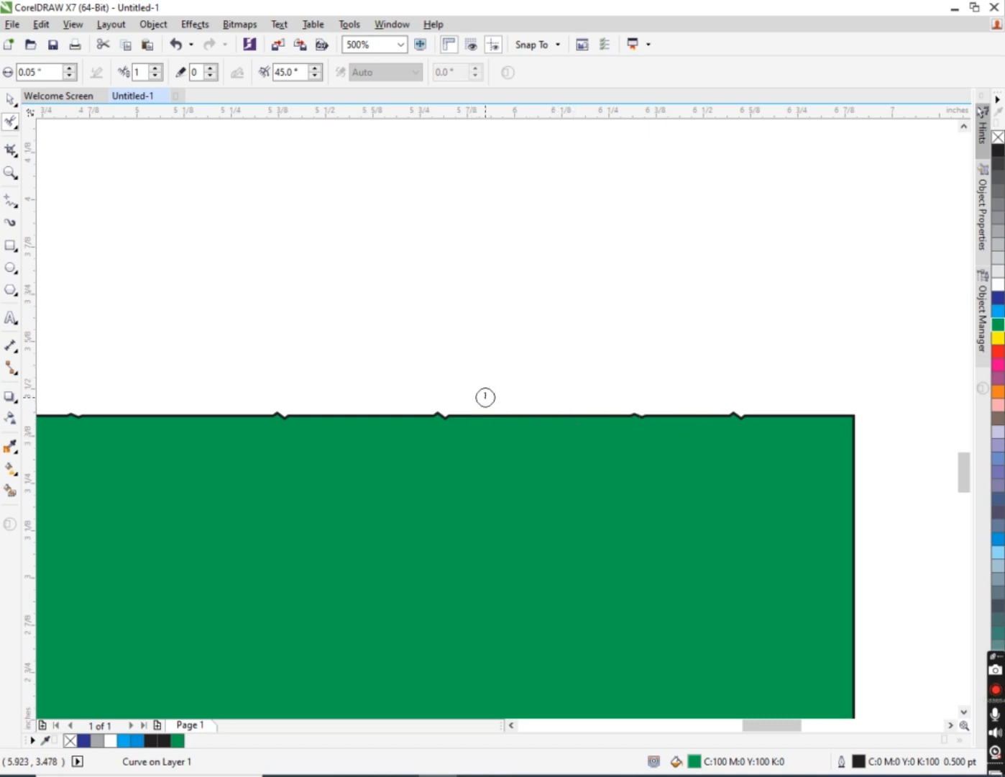
scroll(453, 402, "down", 2)
scroll(90, 384, "up", 1)
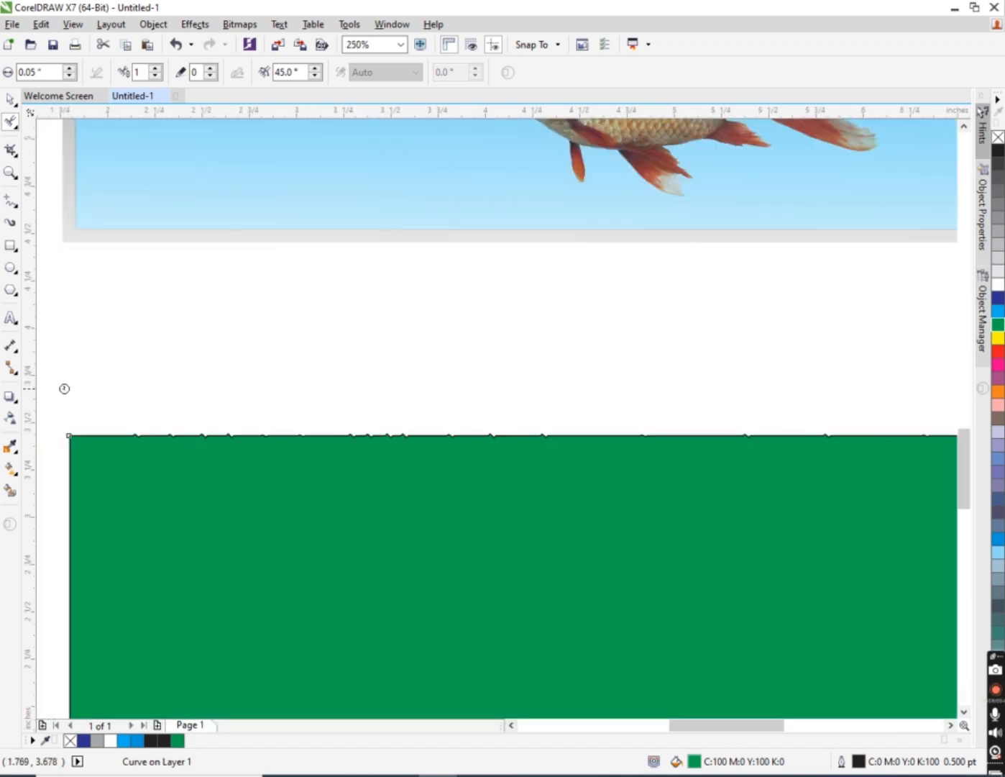
- Using the Shape tool, pull the leftmost roughened nodes on the top edge into two tall spikes and two downward dips
left_click(13, 126)
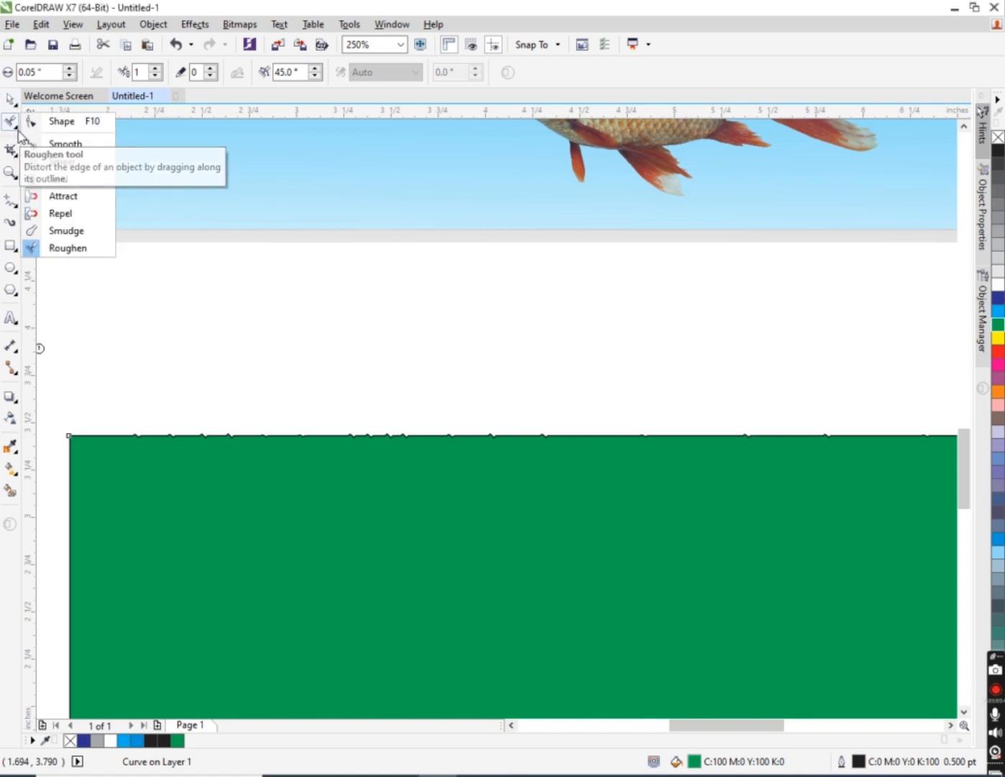
left_click(57, 122)
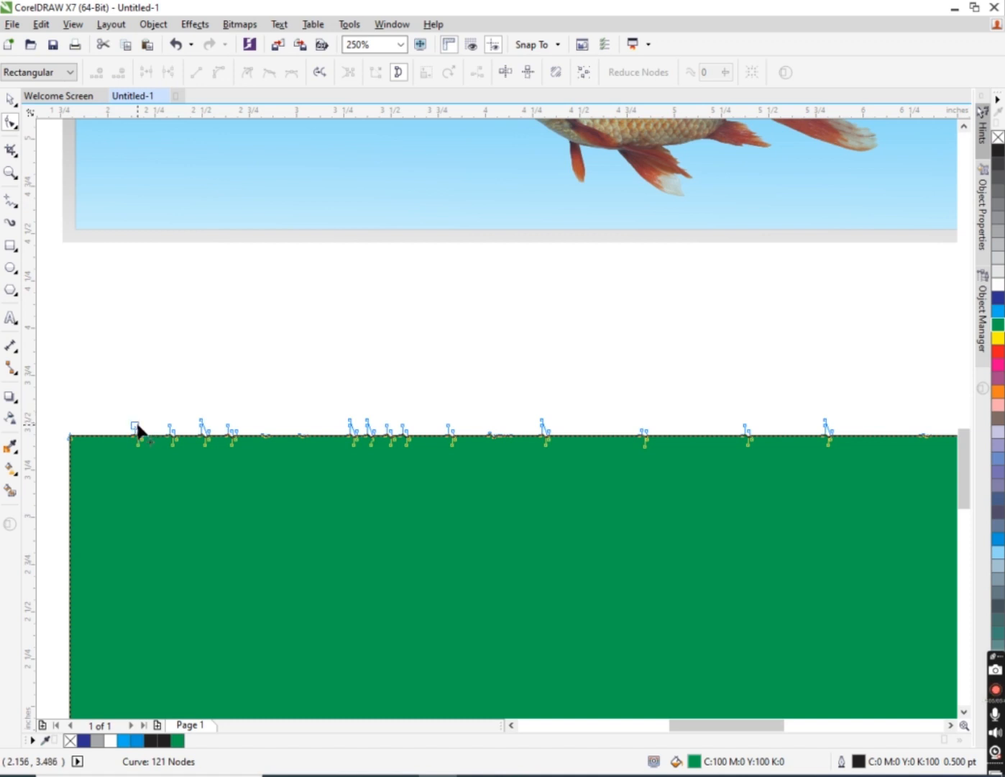
left_click_drag(136, 428, 130, 344)
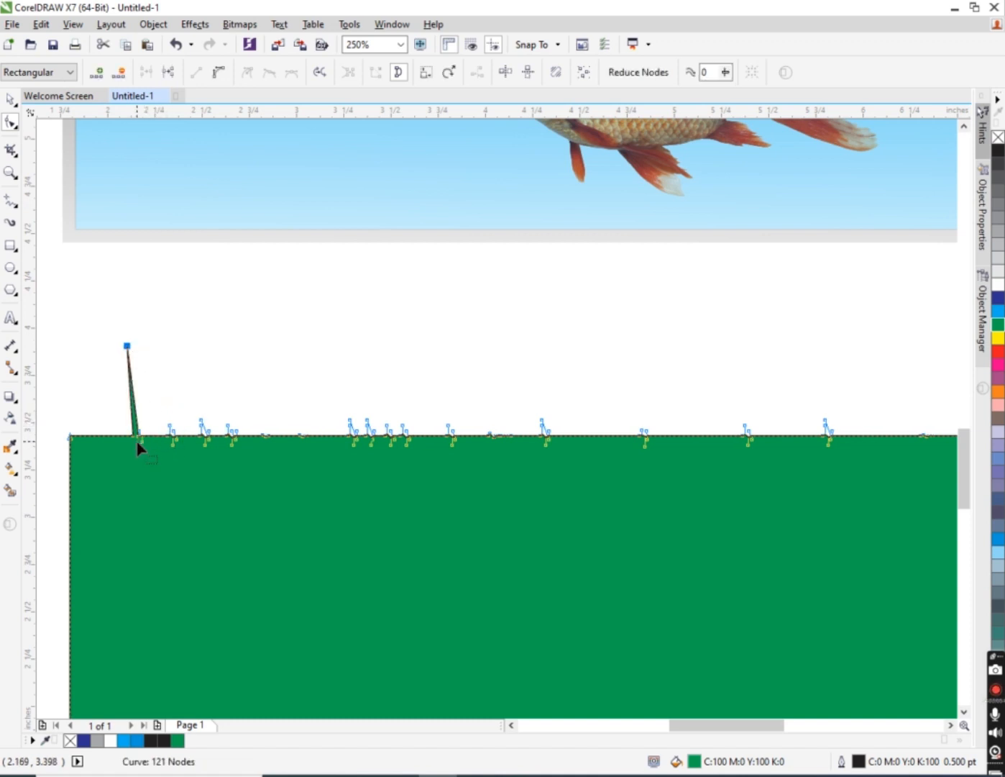
left_click_drag(139, 439, 152, 492)
left_click_drag(131, 437, 117, 438)
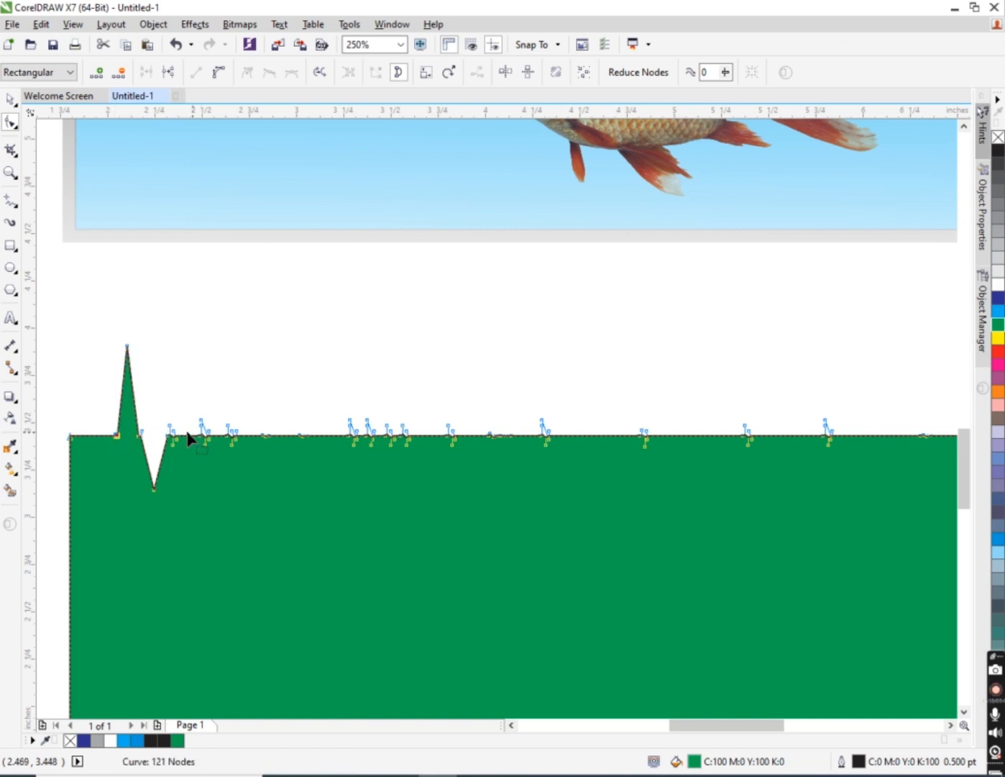
left_click_drag(177, 437, 185, 375)
left_click_drag(182, 436, 199, 477)
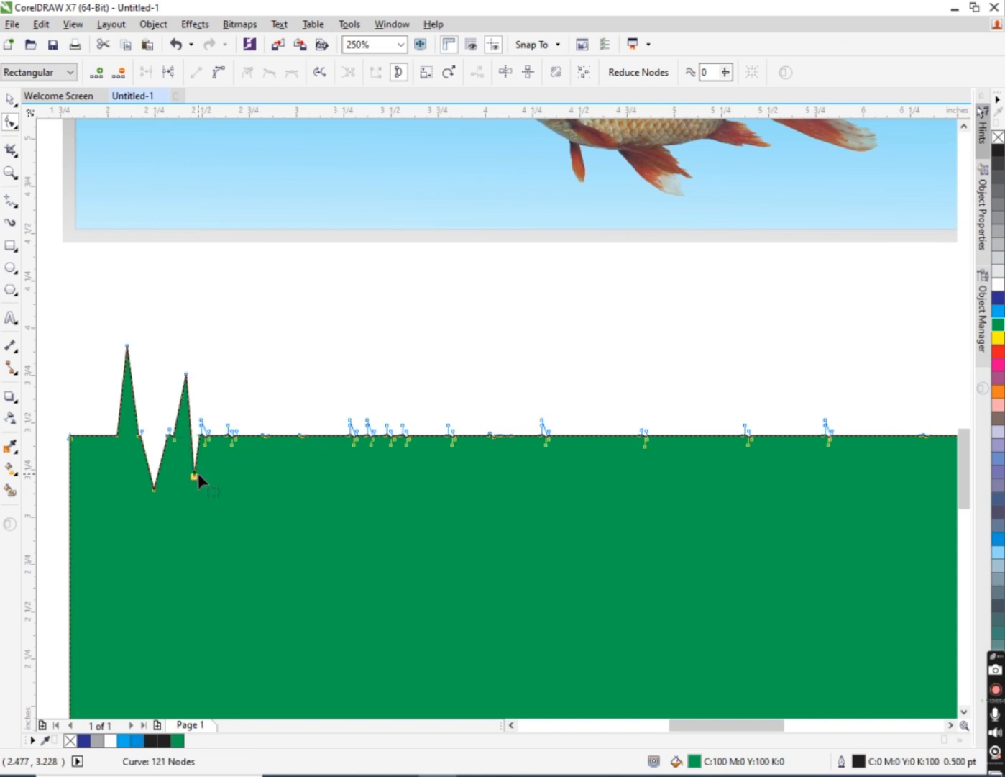
scroll(114, 401, "down", 2)
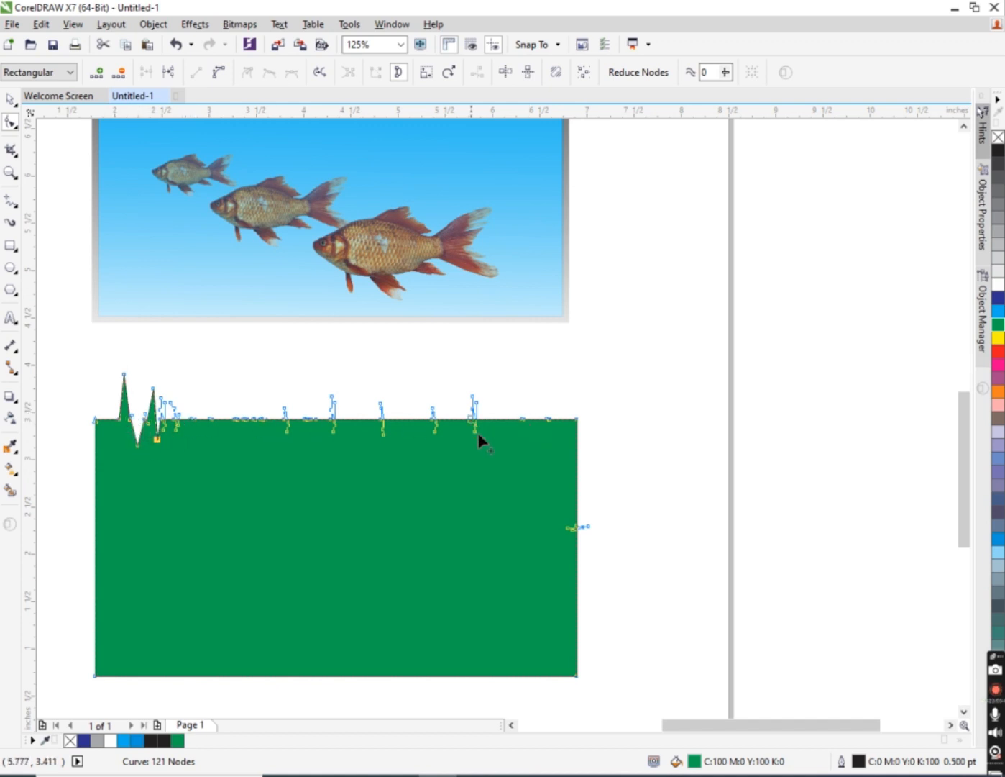
scroll(523, 460, "down", 2)
scroll(525, 455, "up", 2)
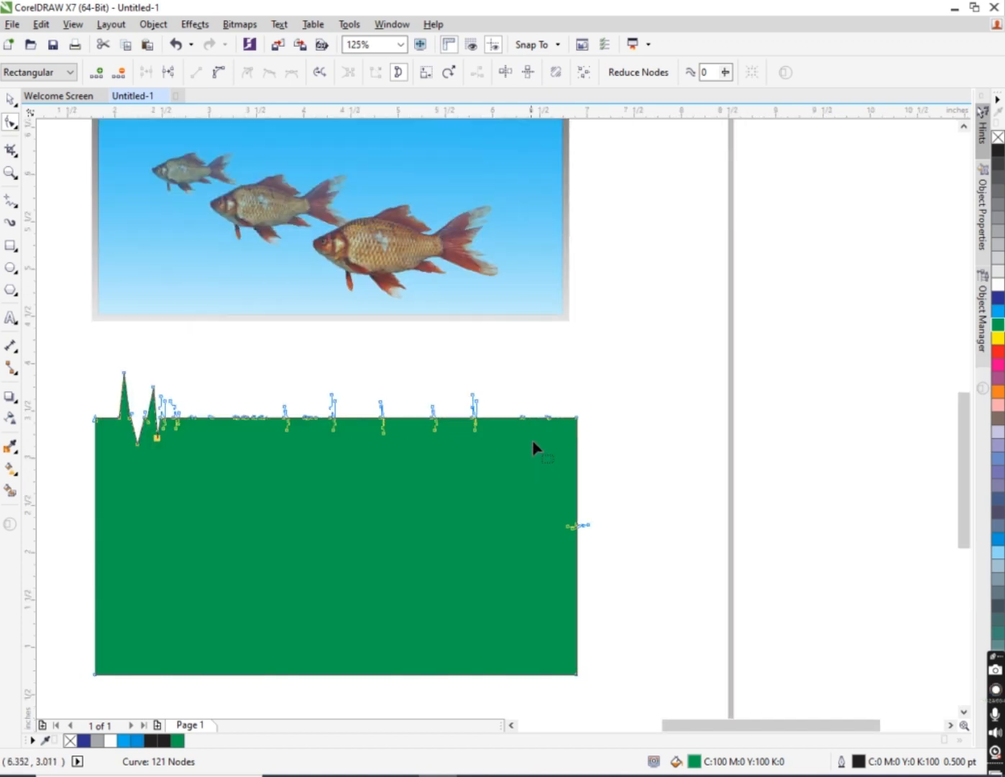
- Delete the roughened green rectangle, leaving the fish picture on the page
left_click(10, 99)
left_click(10, 123)
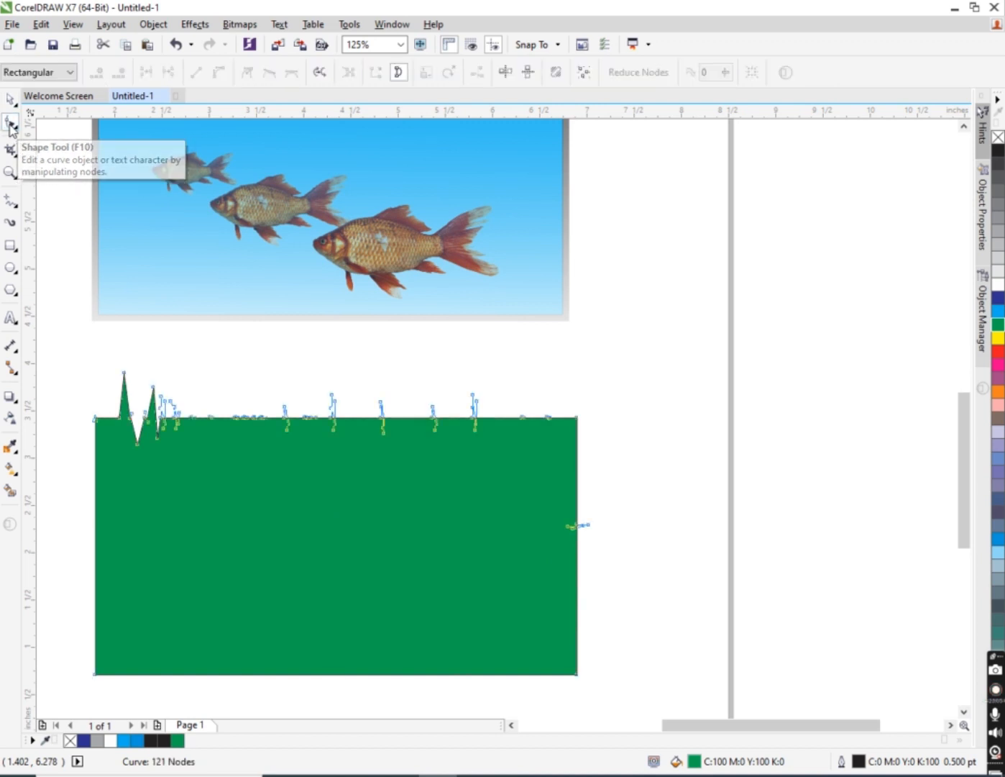
left_click(10, 98)
key("Delete")
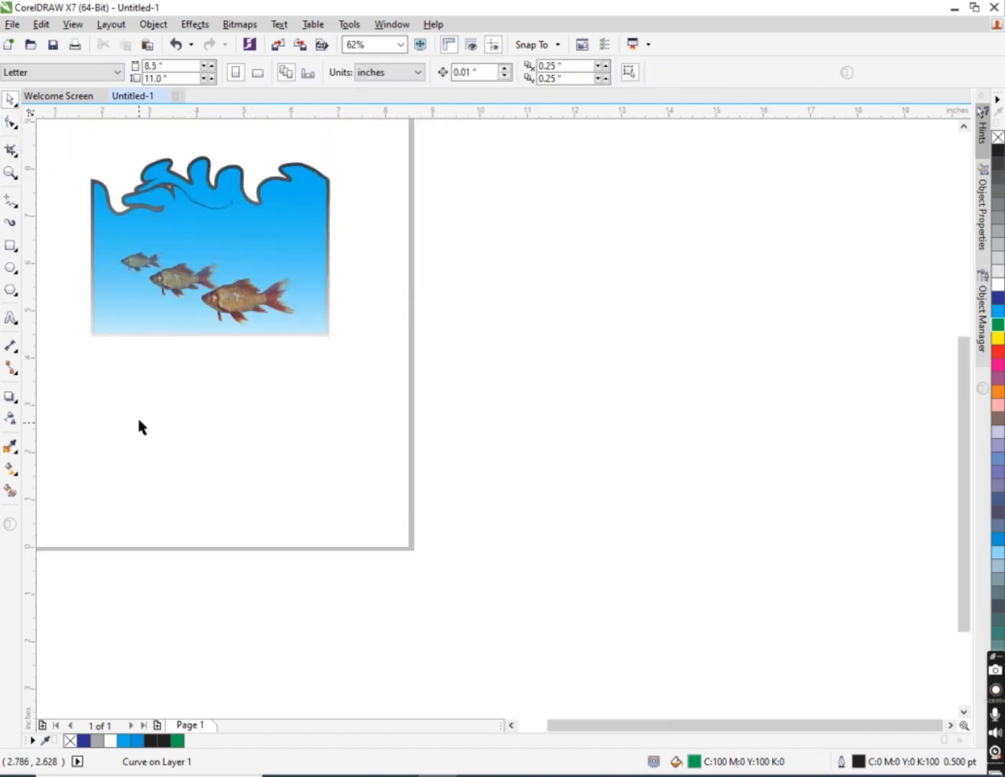
scroll(165, 282, "down", 2)
scroll(136, 281, "up", 2)
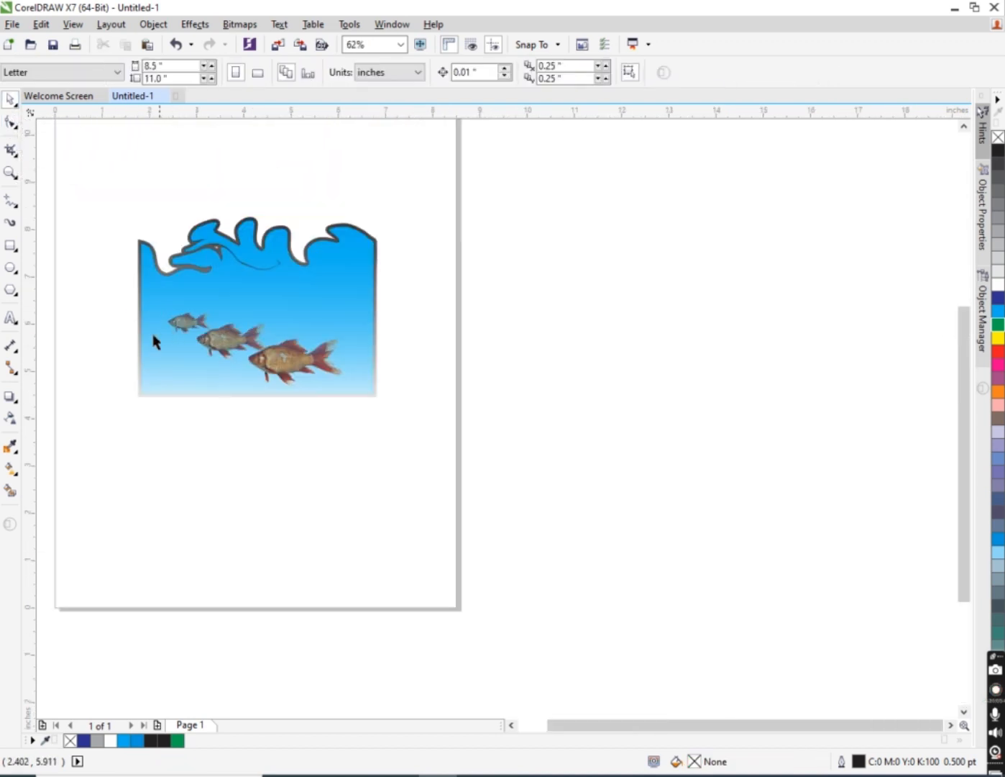
left_click(11, 150)
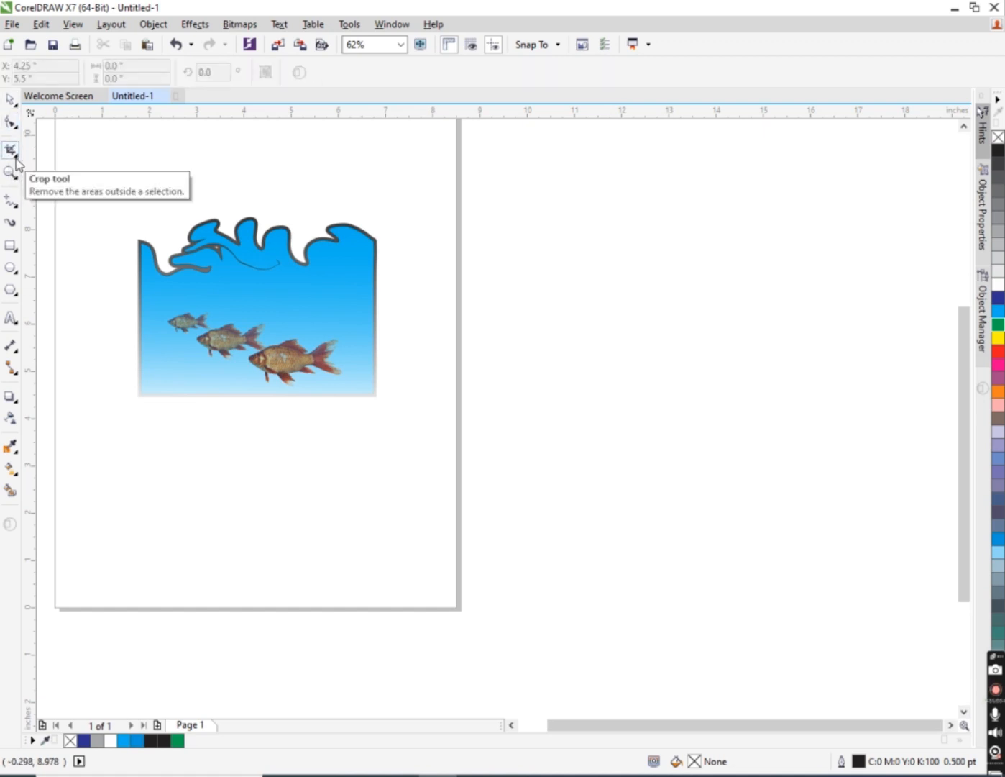
left_click(16, 158)
left_click(15, 131)
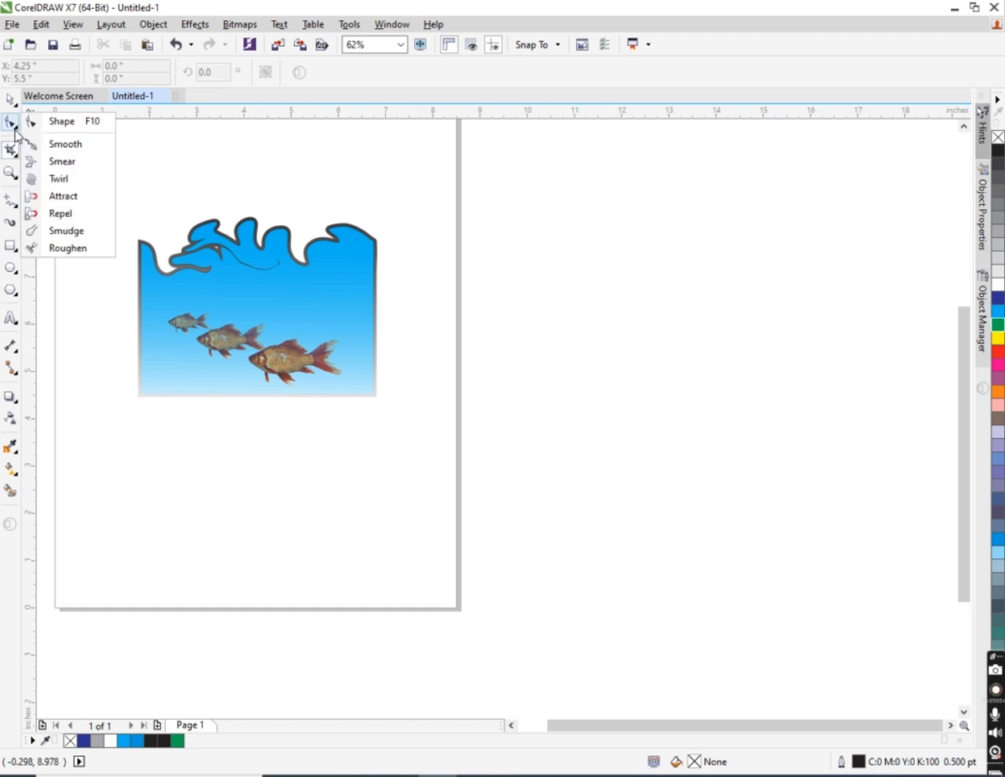
left_click(15, 130)
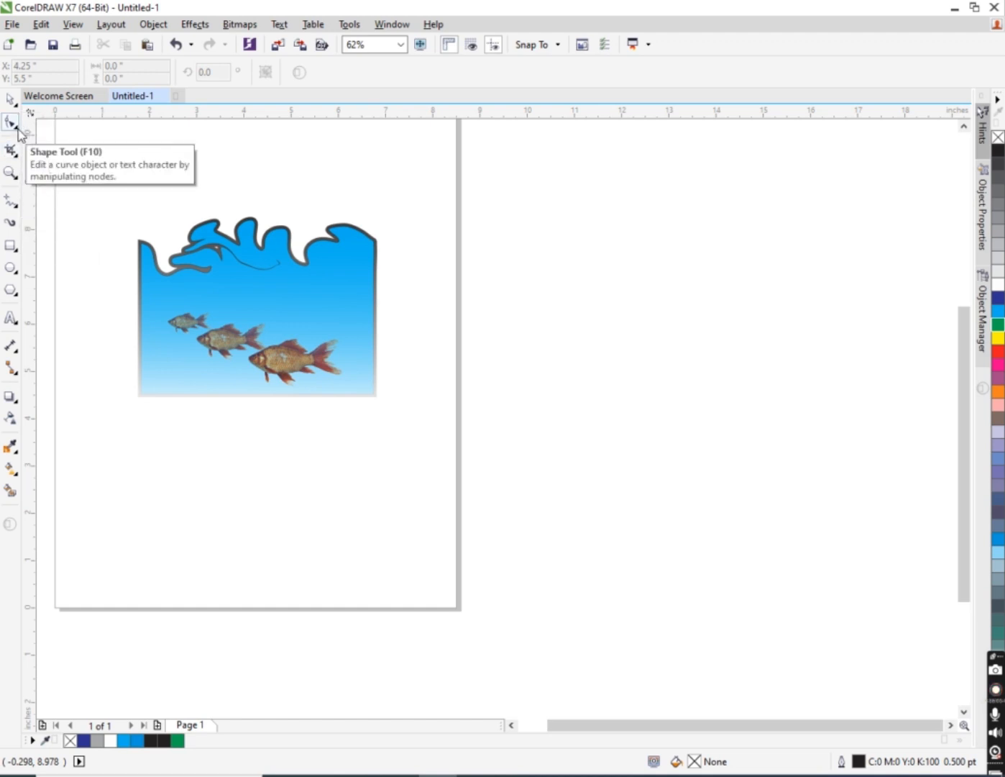
left_click(16, 131)
left_click(18, 175)
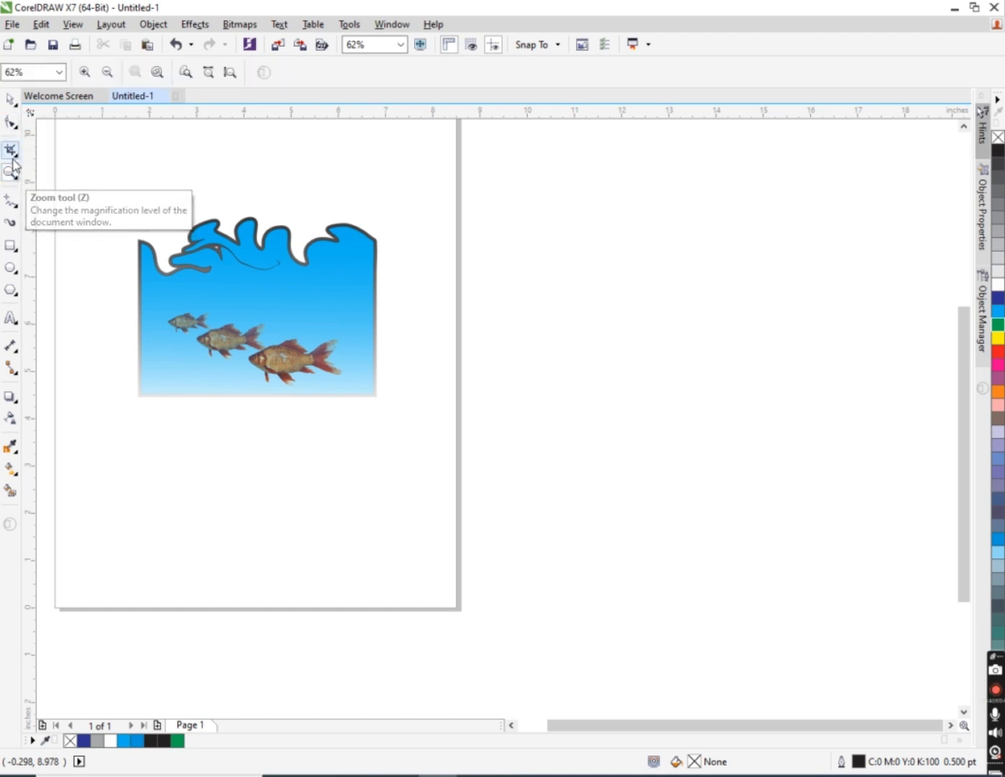
left_click(13, 152)
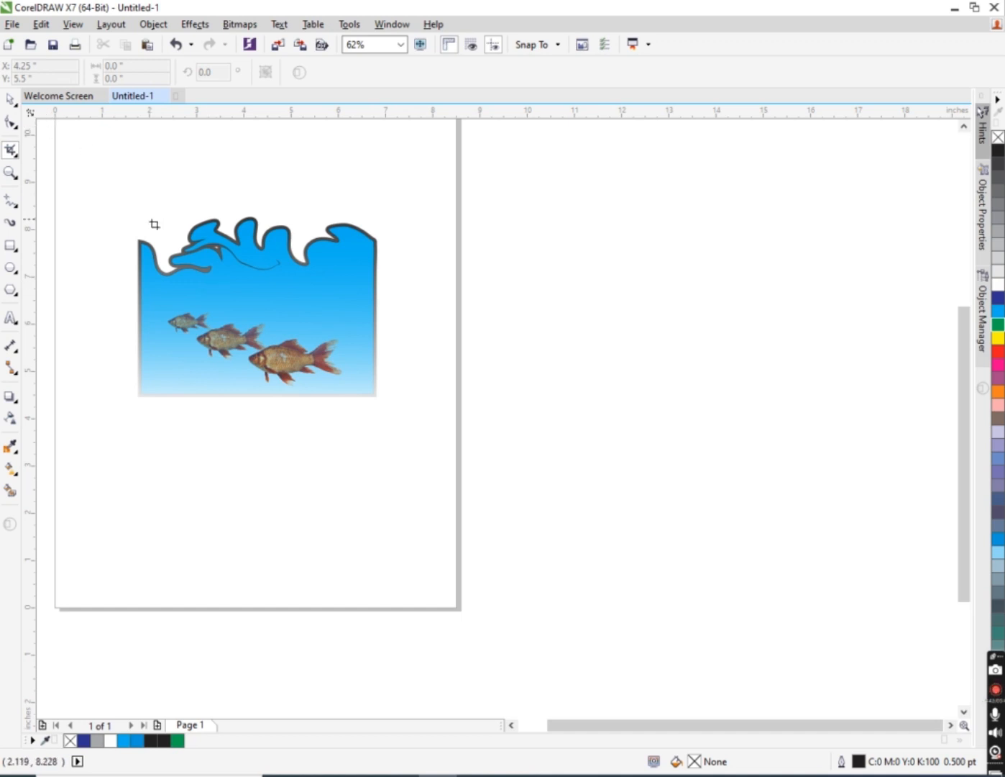
scroll(151, 246, "down", 1)
scroll(150, 246, "up", 1)
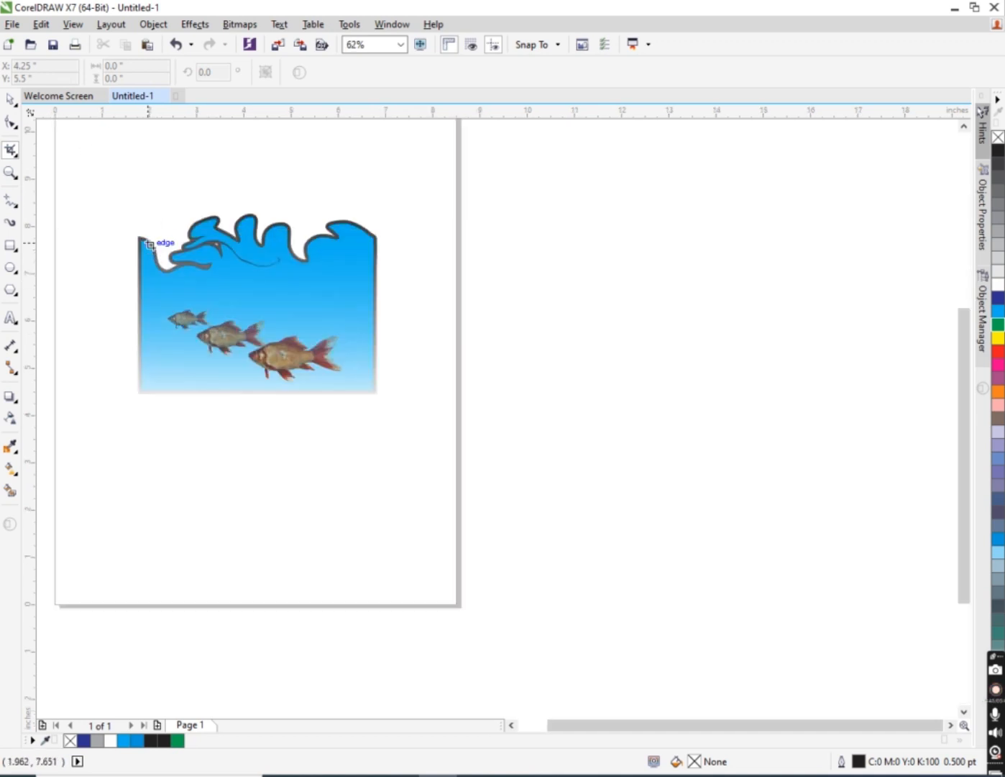
- Draw a rectangle about 4.48 by 2.73 inches below the fish picture and fill it with dark blue
left_click(11, 244)
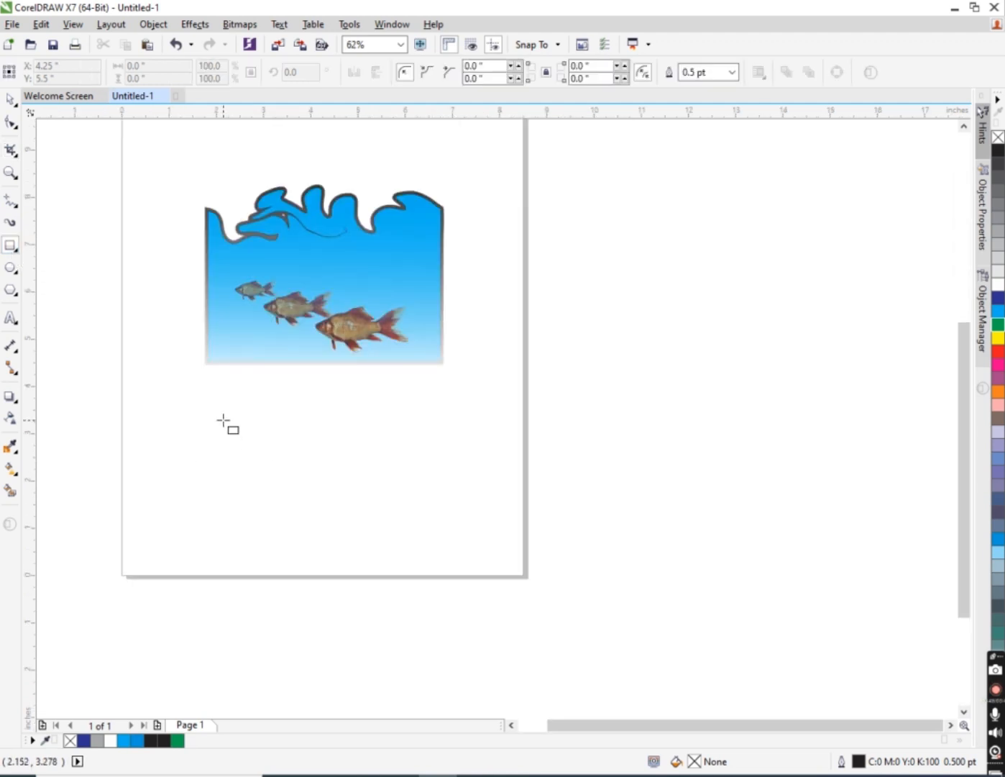
left_click_drag(223, 419, 435, 549)
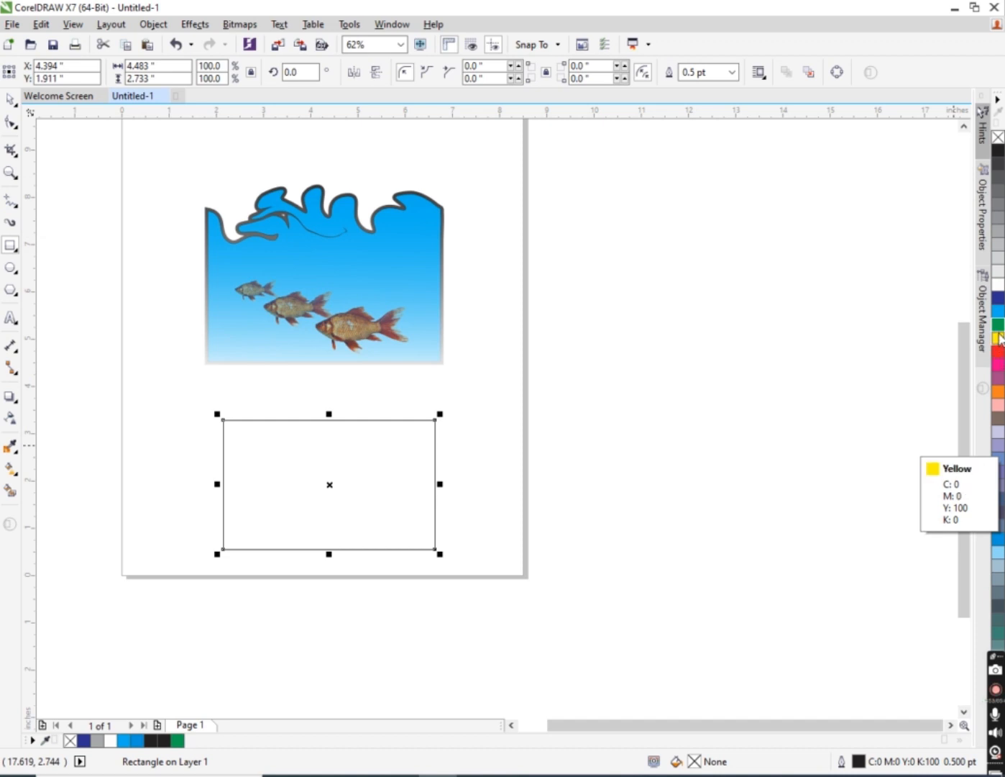
left_click(999, 297)
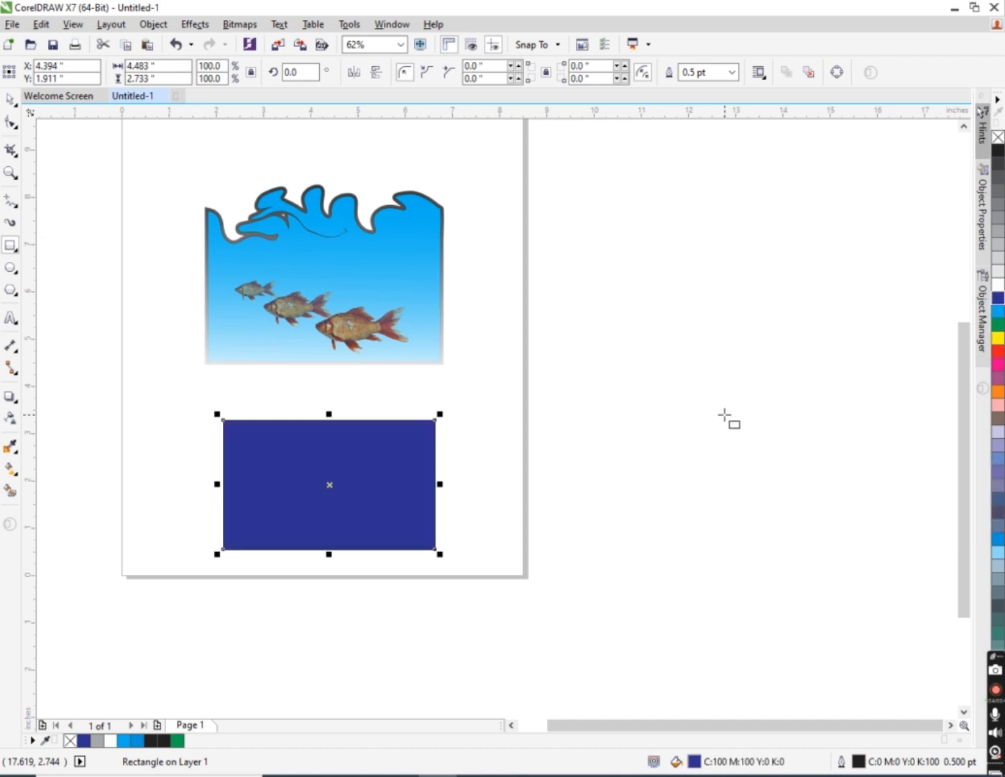
- Crop the selected blue rectangle to its upper-left portion, and undo the crop
left_click(12, 153)
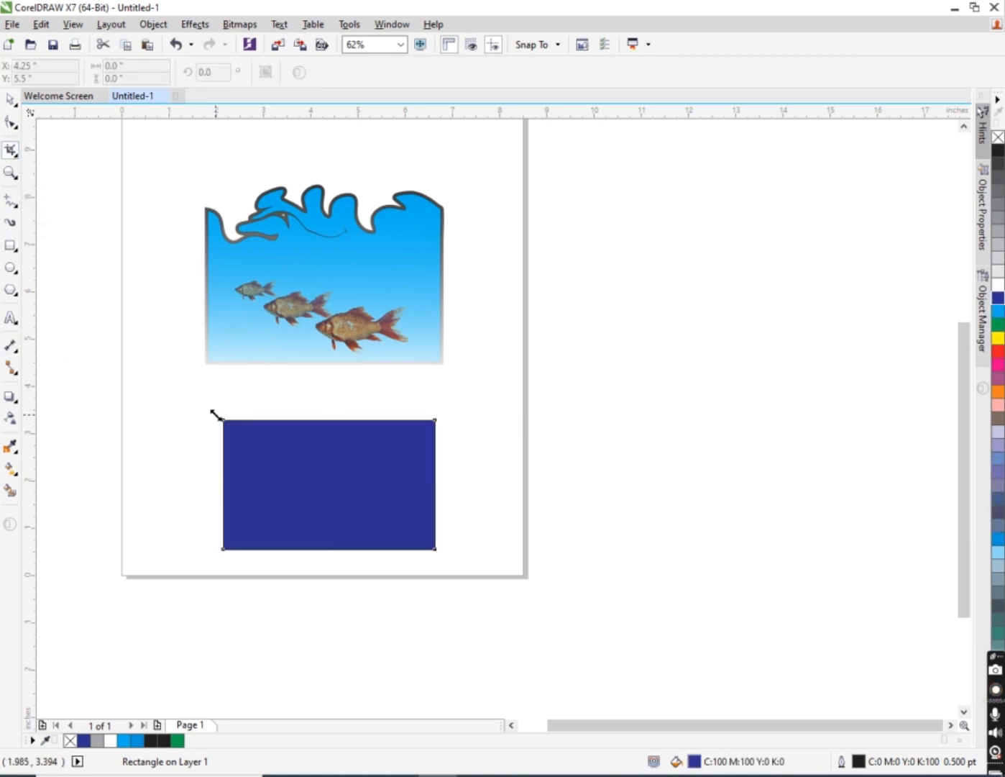
left_click_drag(211, 408, 357, 519)
double_click(307, 502)
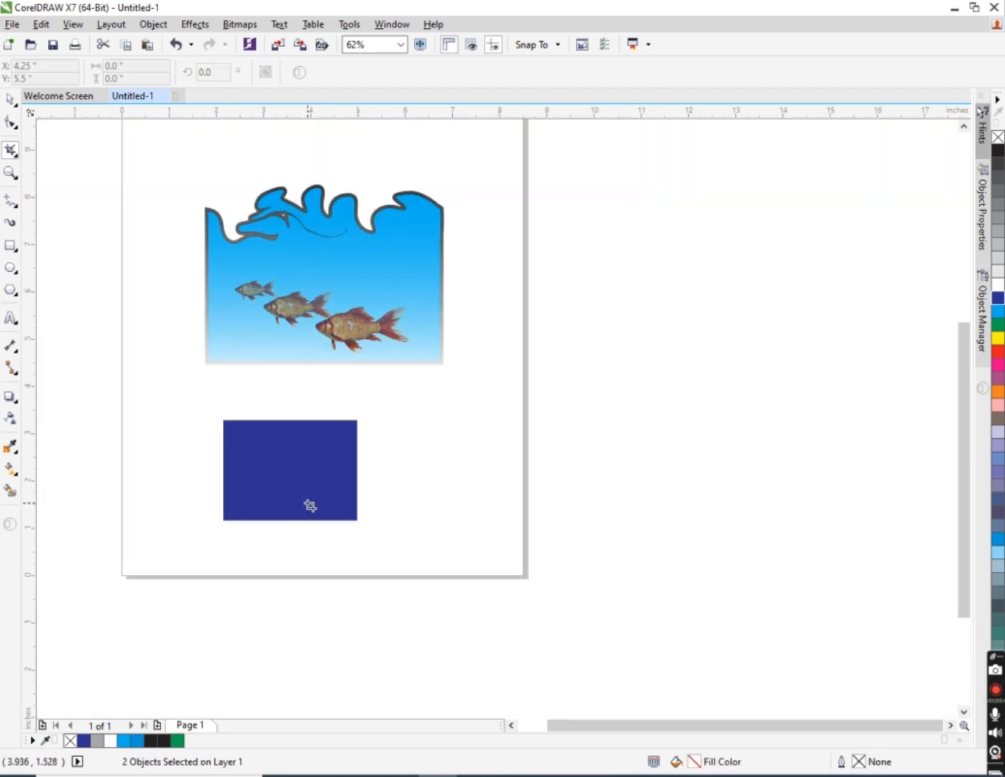
key("ctrl+z")
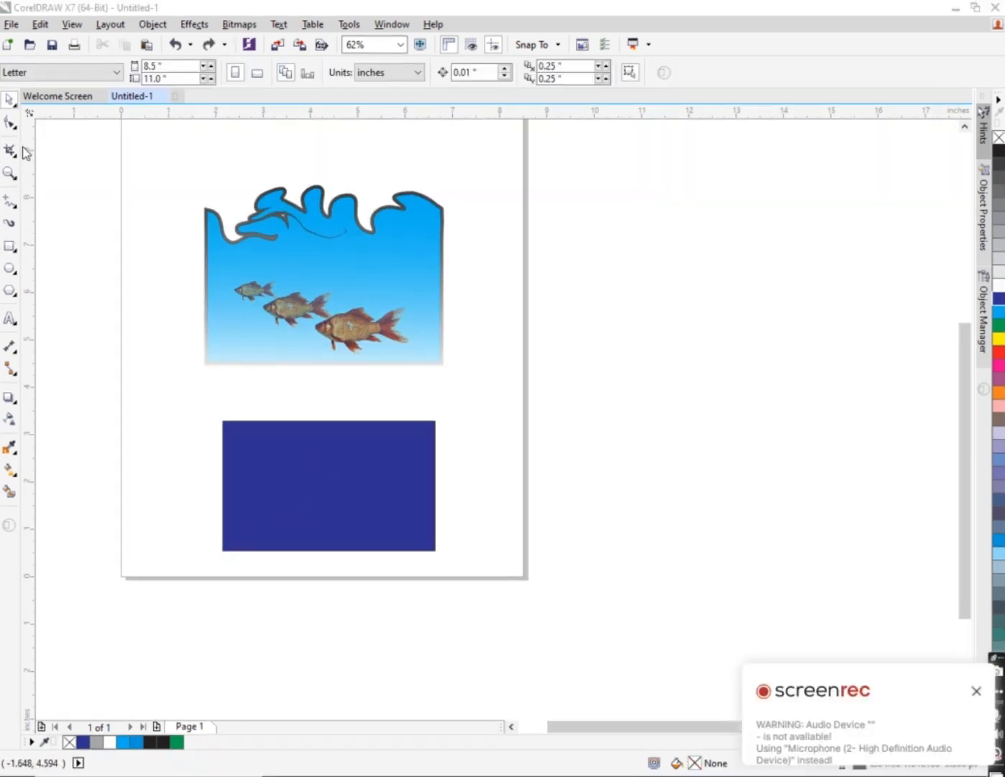
- With no object selected, crop around the left three quarters of the blue rectangle at full height, and undo the crop
left_click(280, 466)
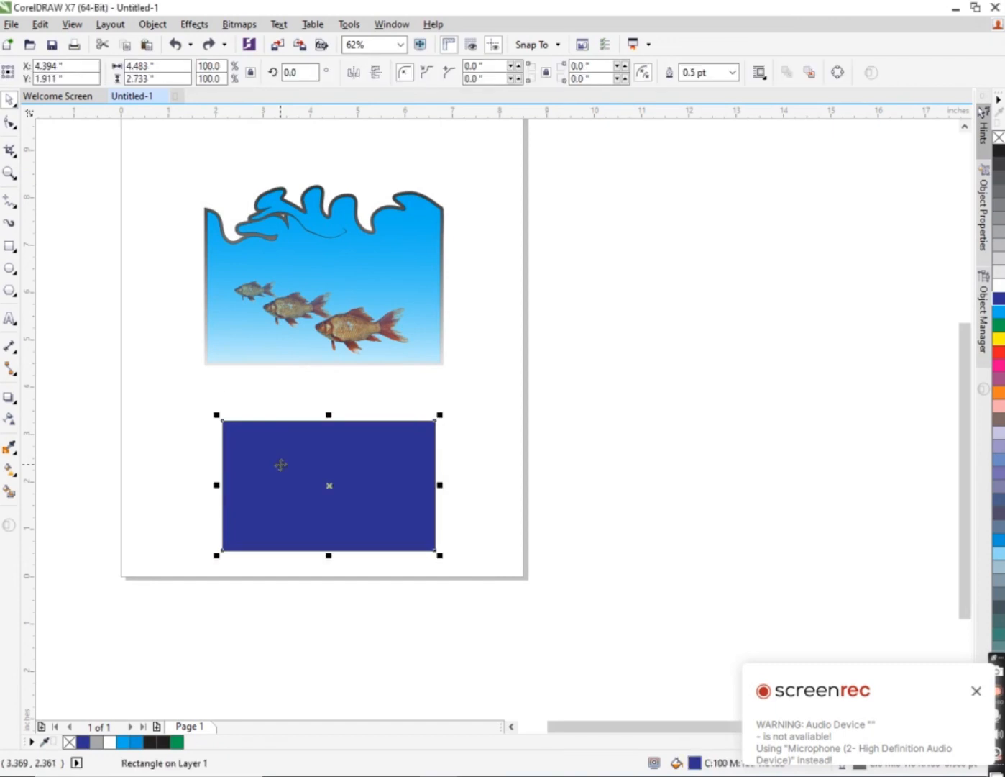
left_click(977, 691)
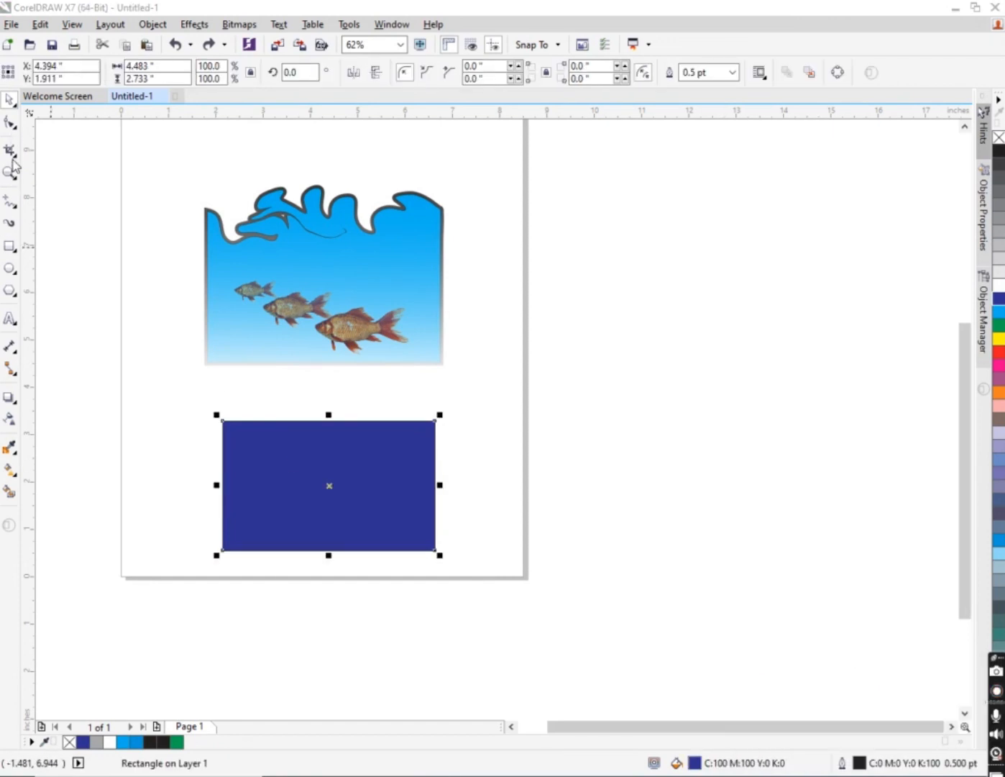
left_click(98, 174)
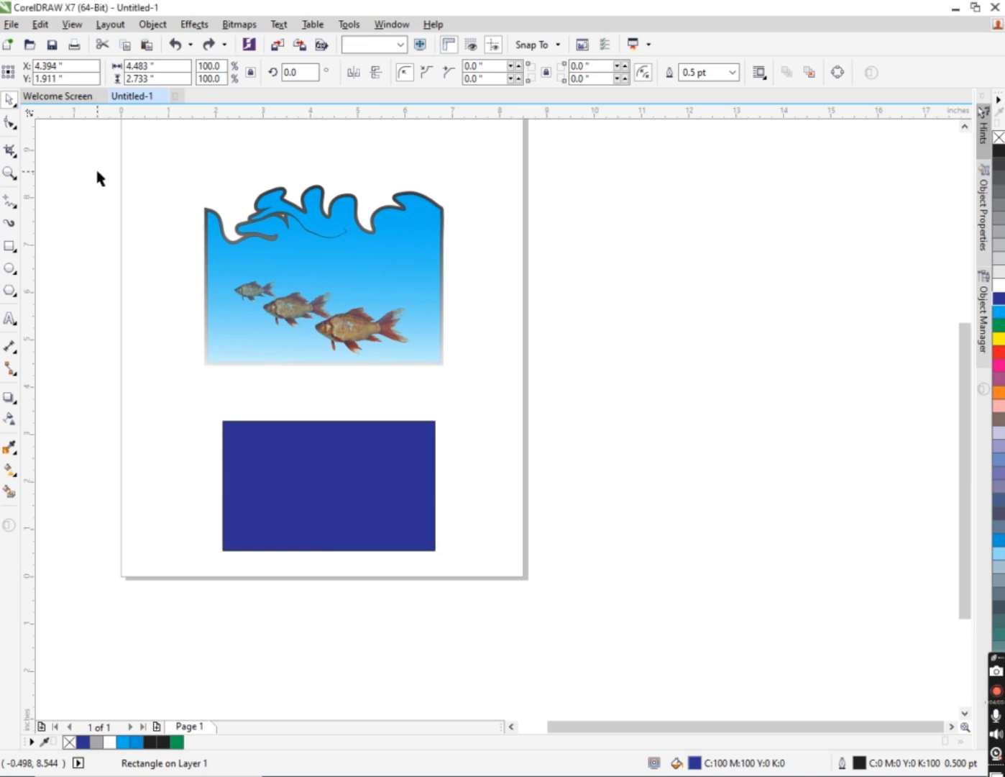
left_click(9, 150)
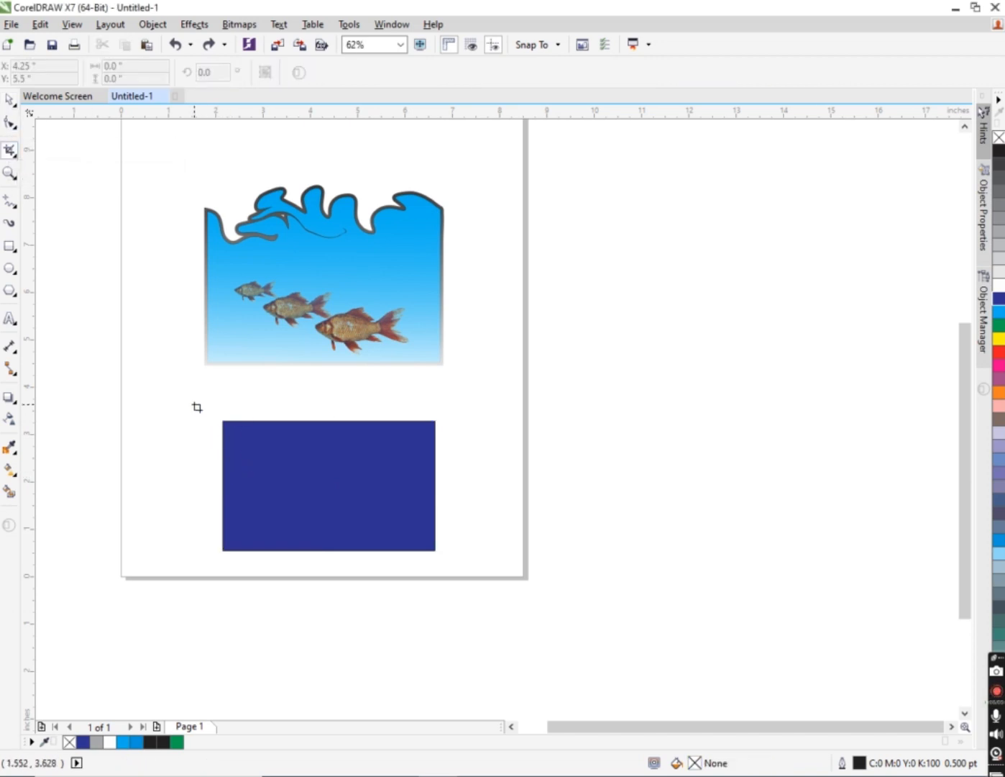
left_click_drag(195, 405, 381, 562)
double_click(351, 512)
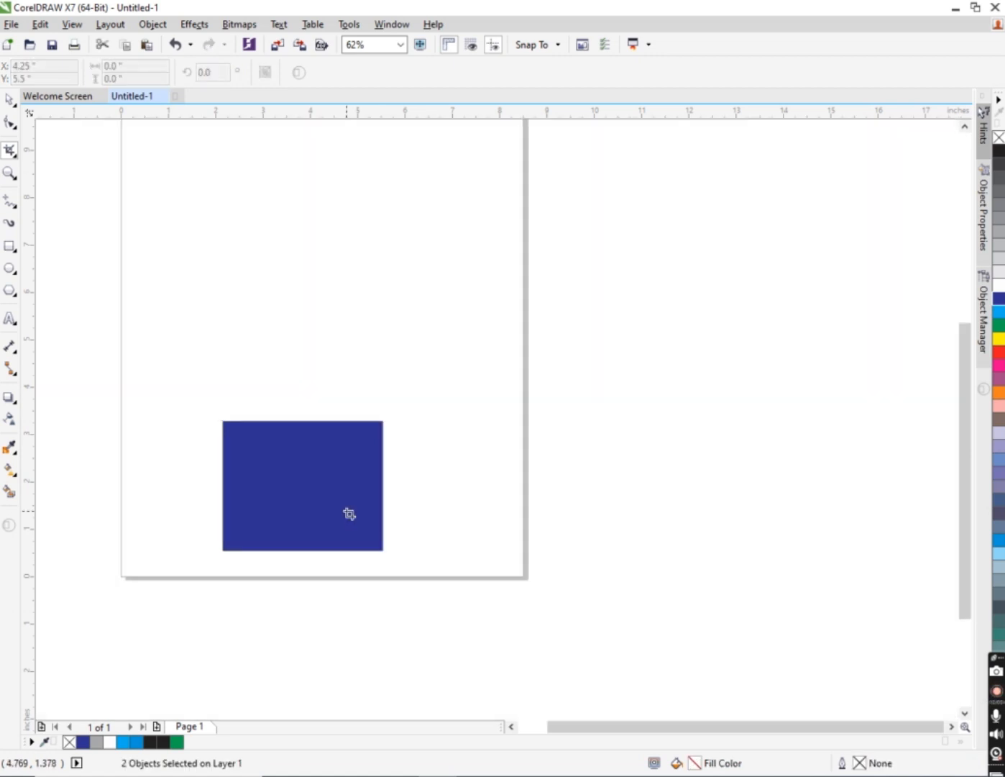
scroll(325, 444, "down", 1)
scroll(325, 445, "up", 1)
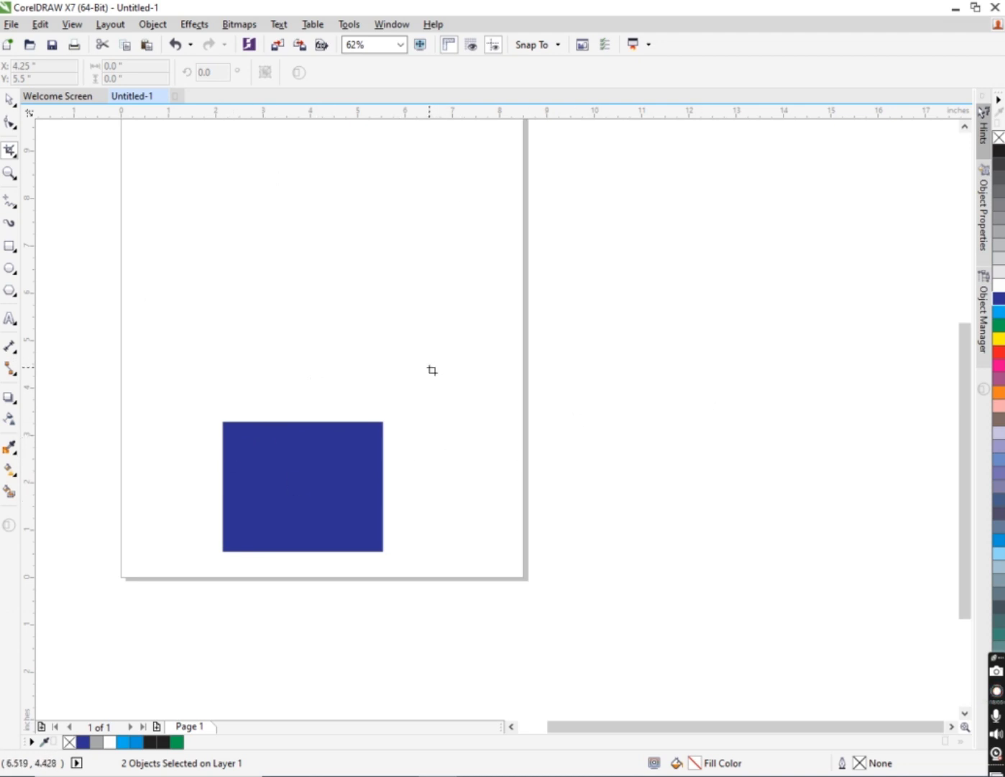
key("ctrl+z")
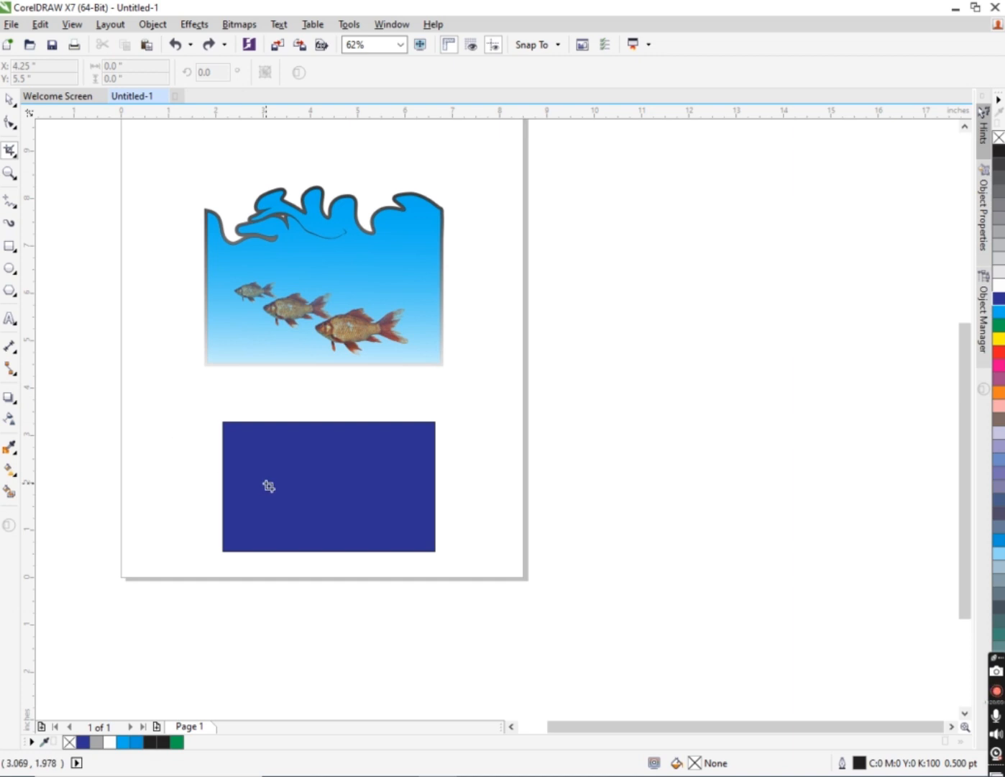
- Slice the blue rectangle with the Knife tool from its upper-left corner to its lower-right corner
left_click(10, 98)
left_click(277, 511)
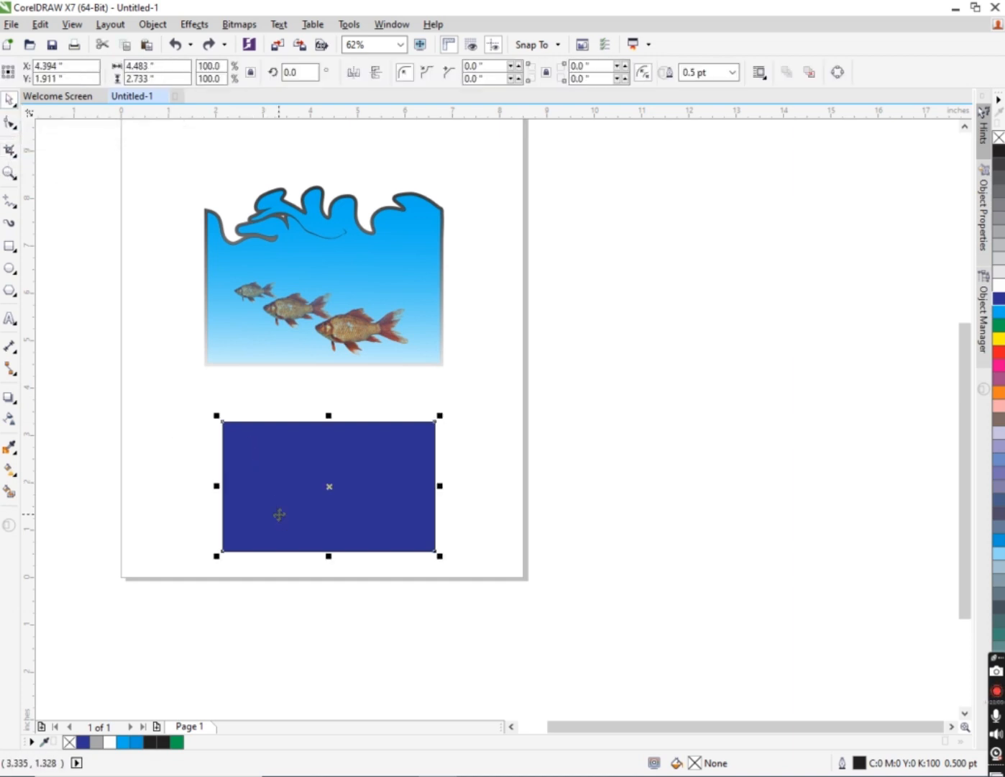
left_click(11, 154)
left_click(14, 158)
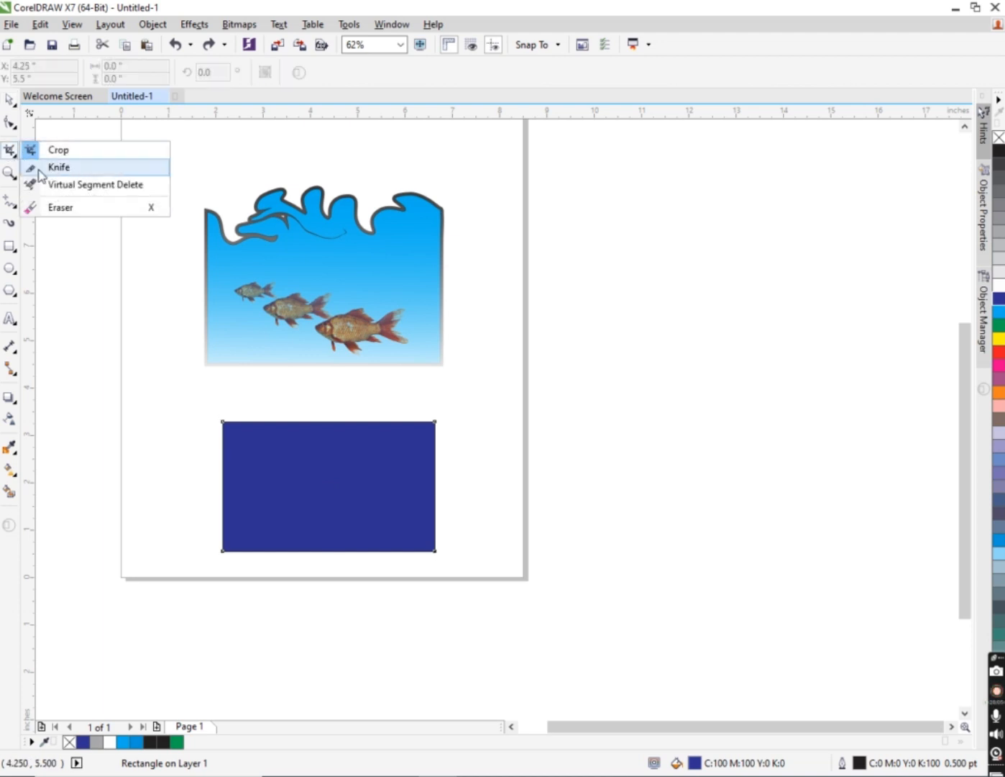
left_click(39, 169)
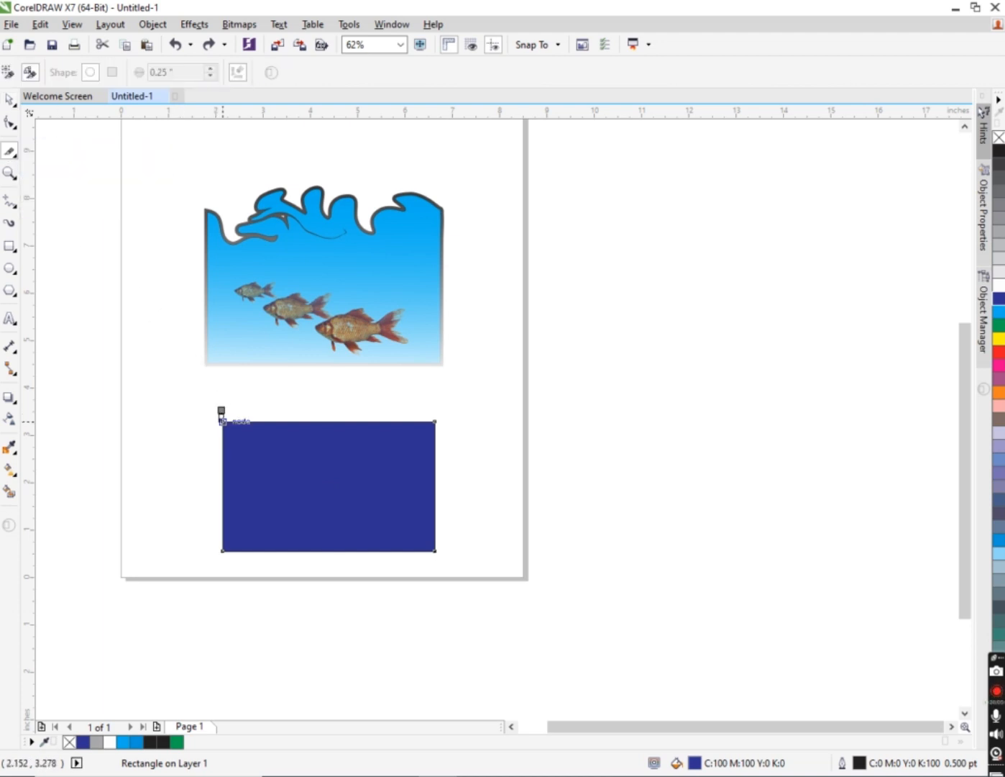
mouse_move(222, 421)
left_mouse_down()
mouse_move(417, 527)
mouse_move(436, 549)
left_mouse_up()
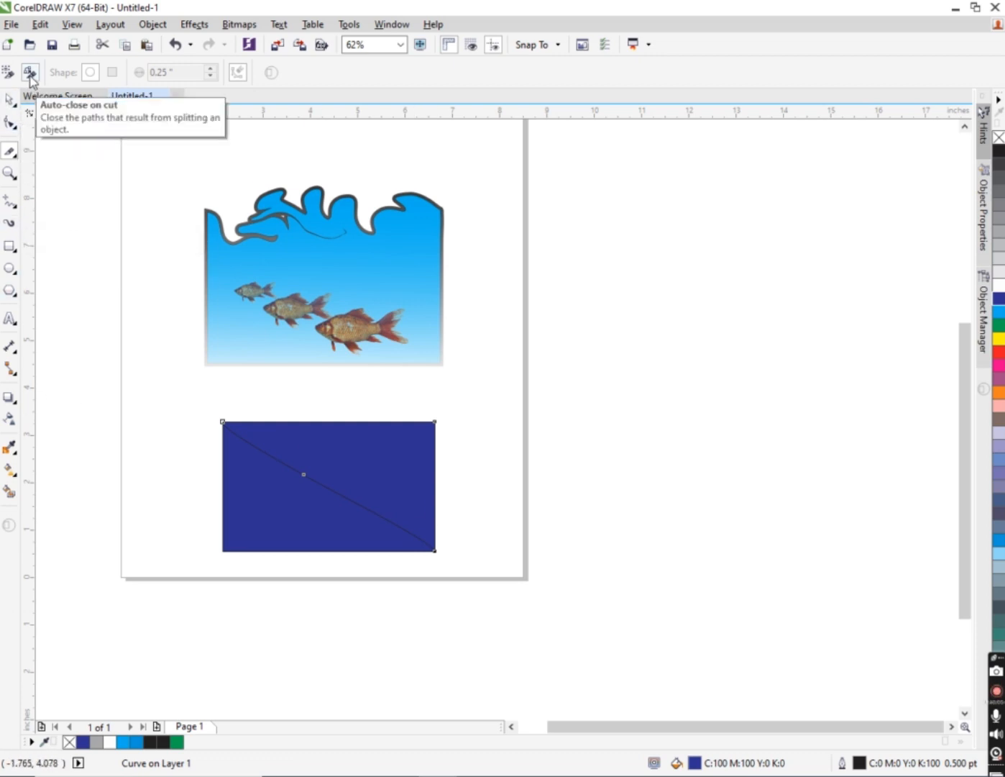
- Move the upper-right piece of the sliced rectangle slightly away from the other half, and undo both the move and the cut
left_click(9, 99)
scroll(341, 504, "up", 3)
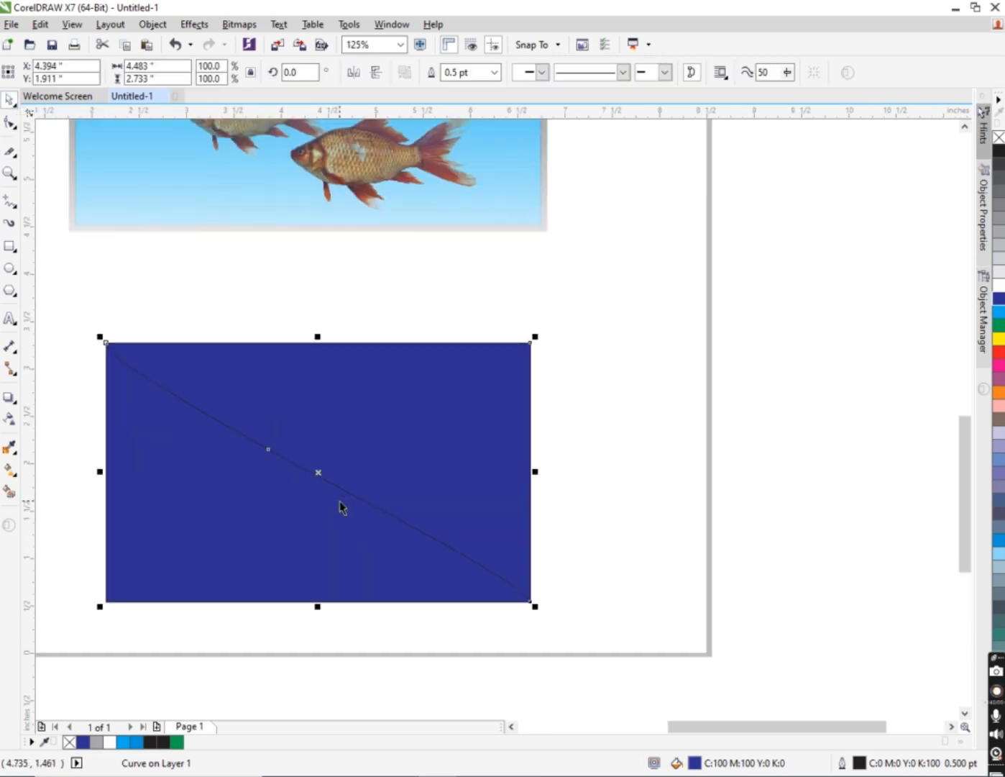
left_click_drag(385, 436, 406, 415)
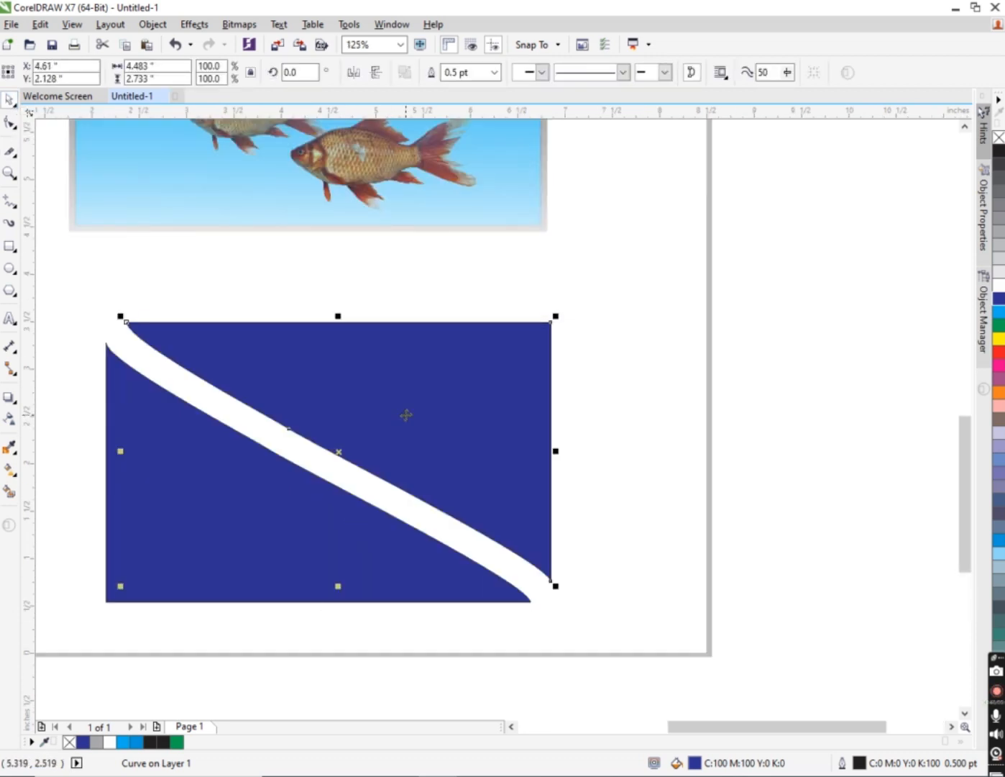
key("ctrl+z")
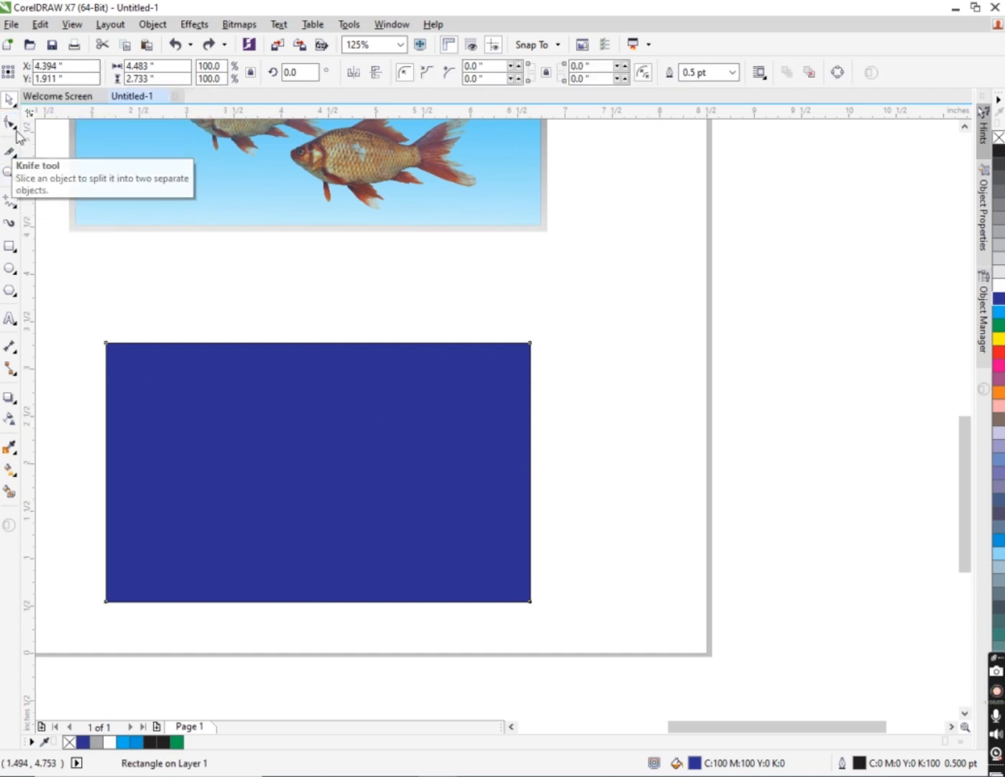
- Try a Knife cut from the rectangle's upper-left corner towards its middle with the Keep as one object option
left_click(9, 151)
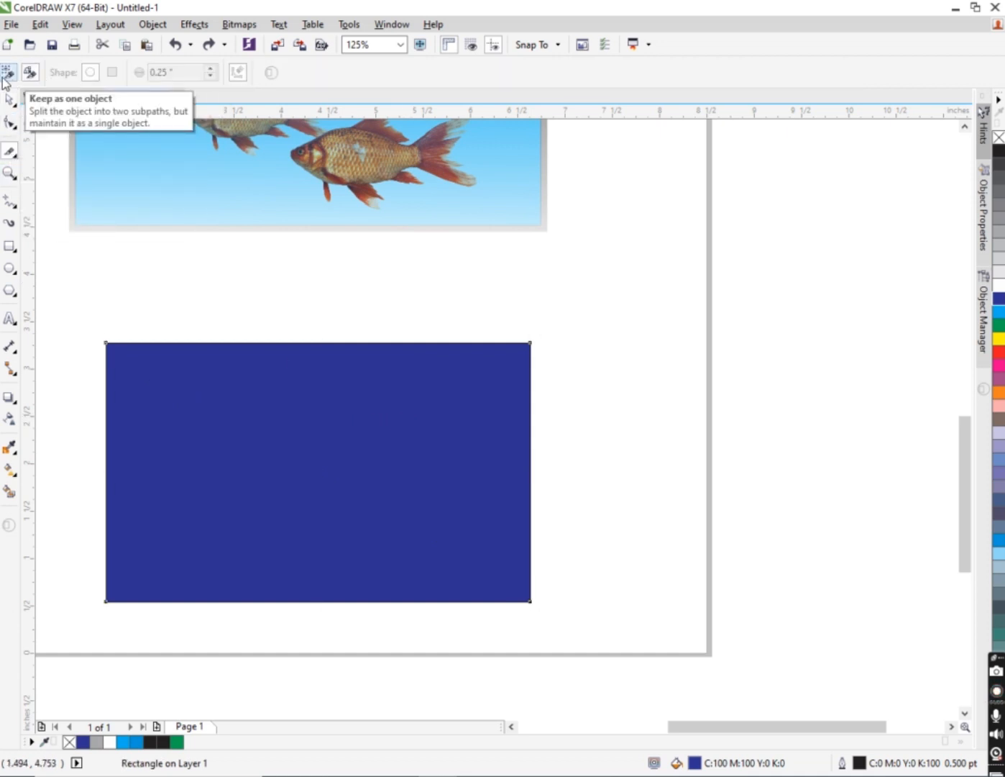
left_click(106, 342)
left_click_drag(136, 352, 333, 460)
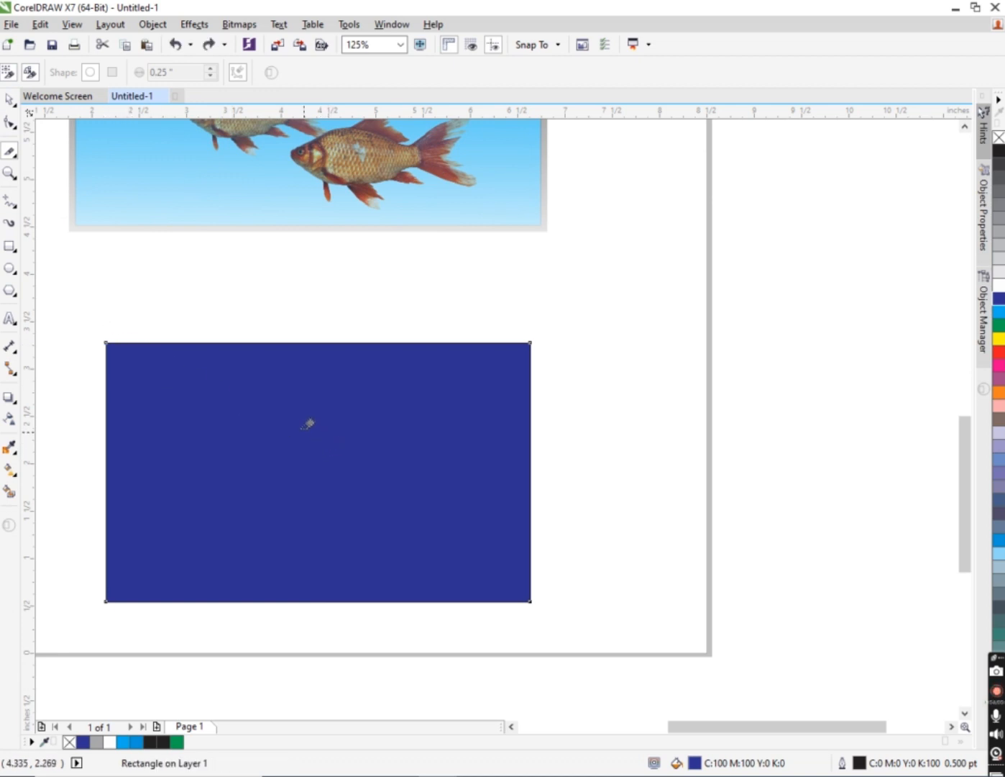
- Undo the recent changes past the rectangle's creation, and redo them to restore the blue rectangle
key("ctrl+z")
key("ctrl+z")
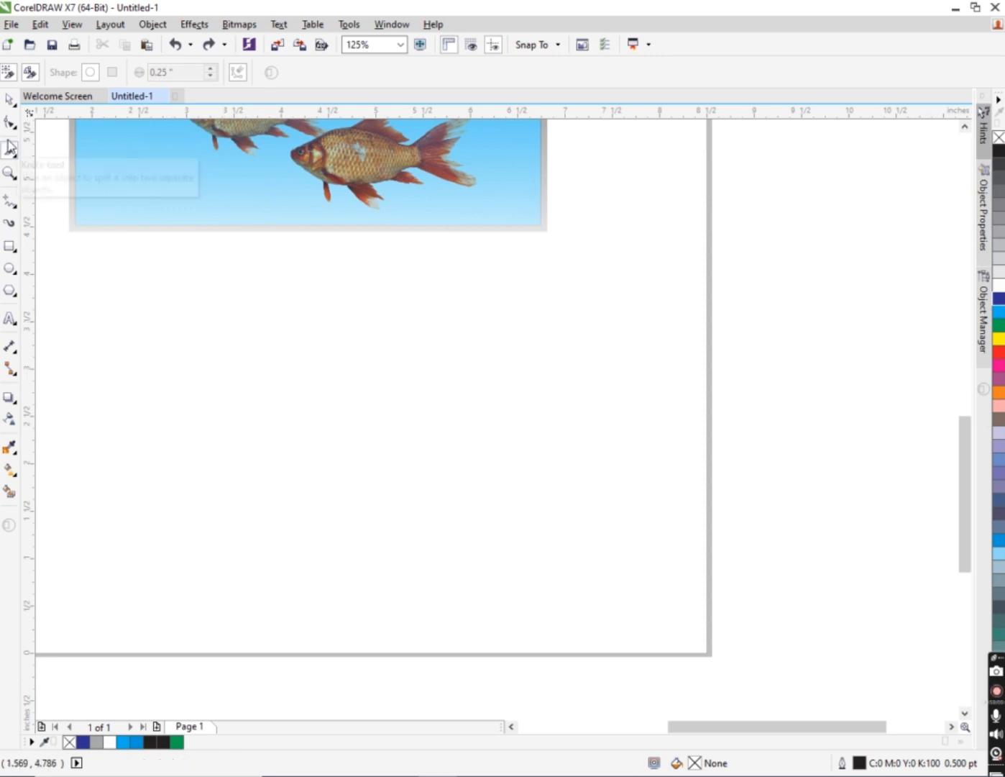
left_click(9, 99)
key("ctrl+shift+z")
key("ctrl+shift+z")
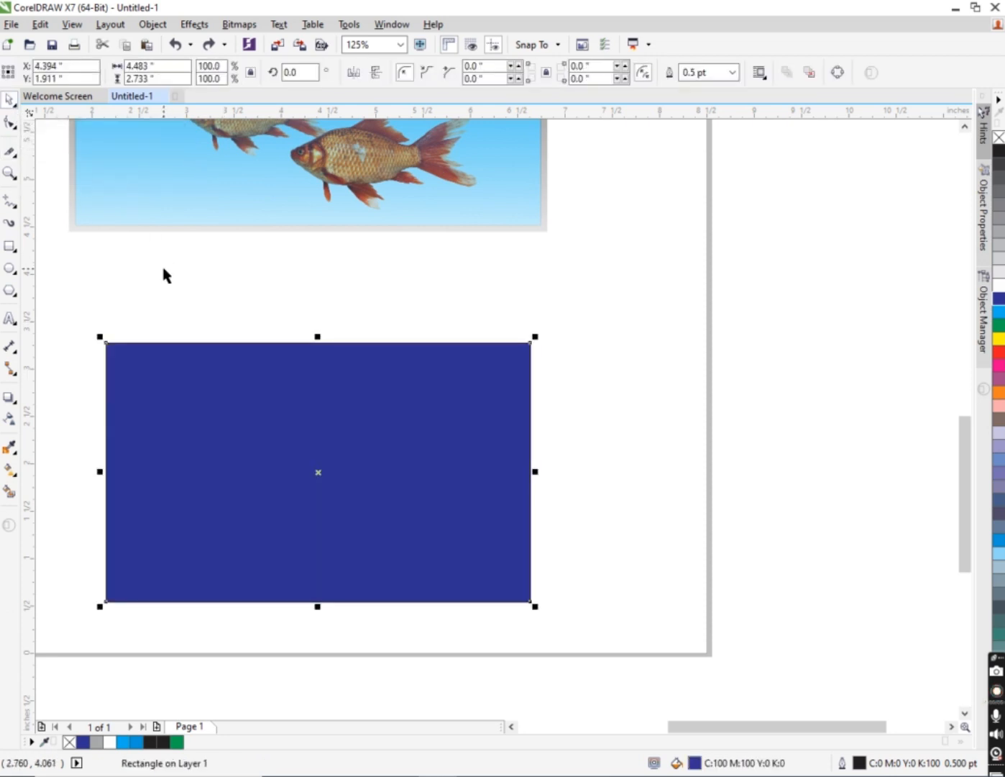
- Try starting Knife cuts at the rectangle's upper-left corner, and undo back to before the rectangle was drawn
left_click(9, 151)
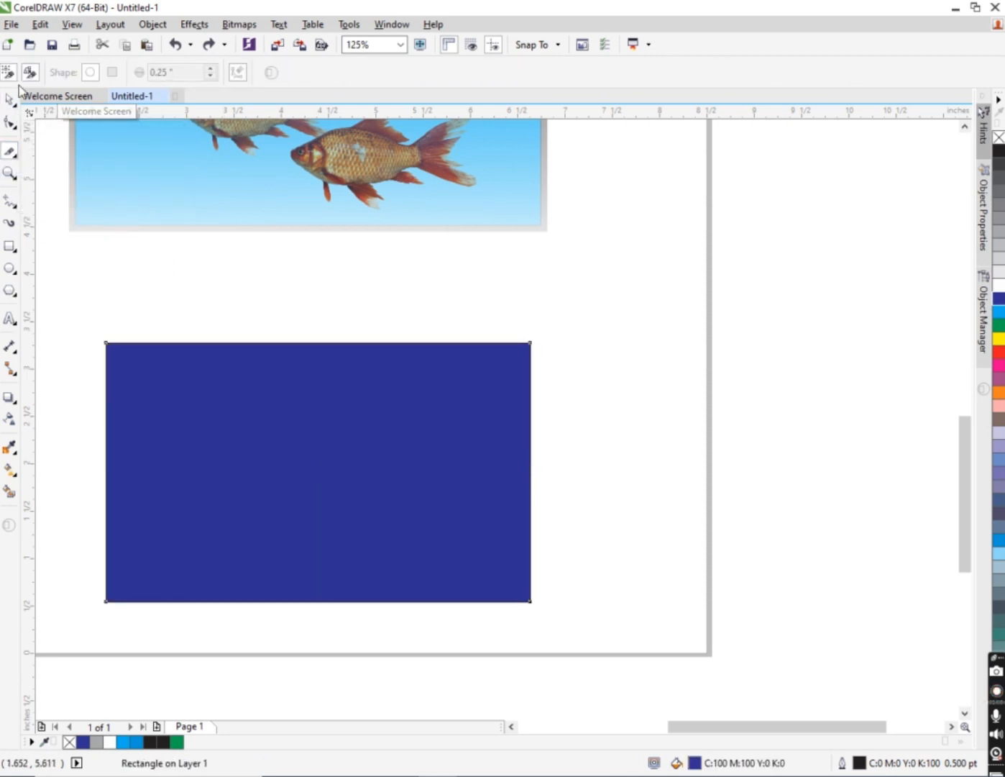
left_click(107, 352)
key("ctrl+z")
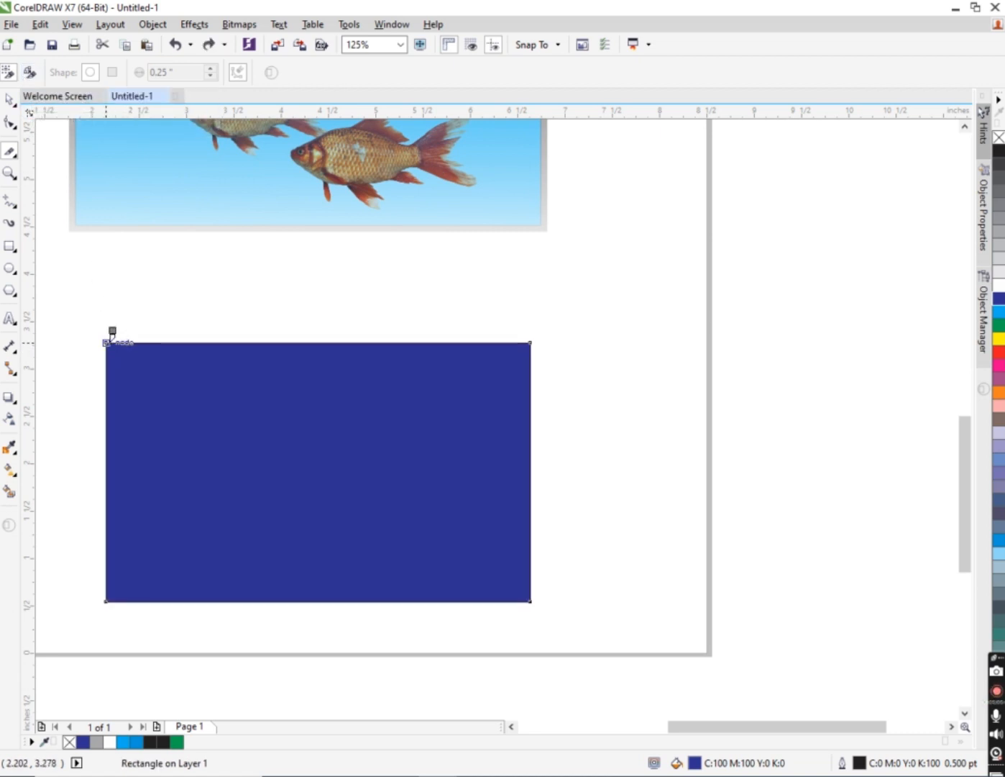
left_click(107, 343)
key("ctrl+z")
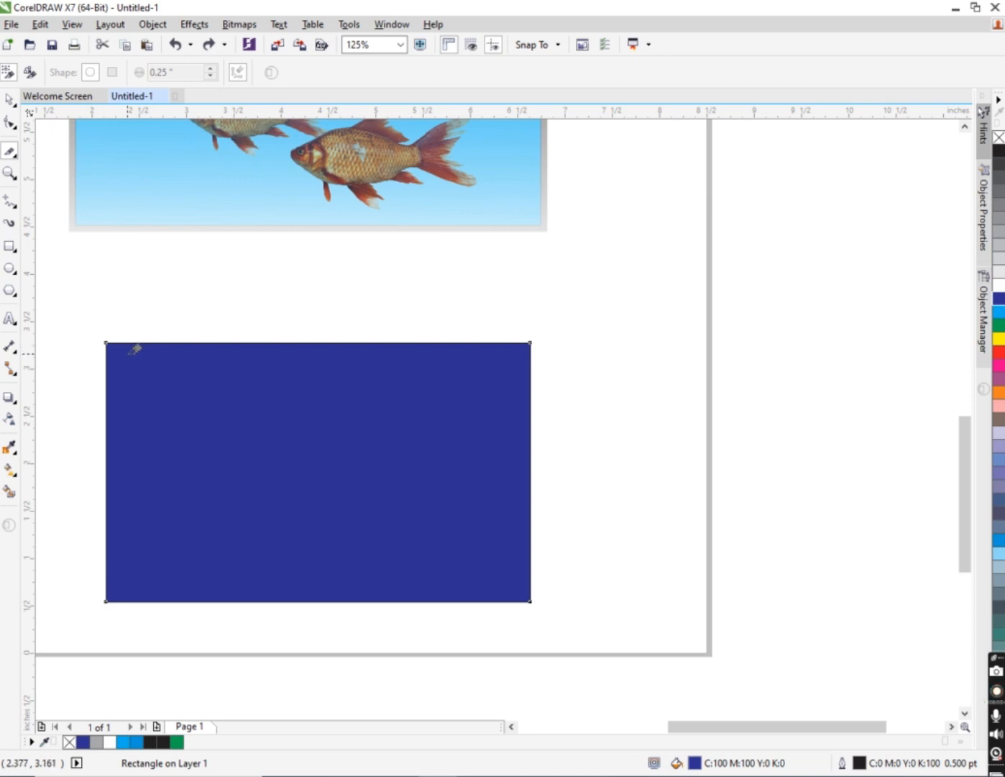
key("ctrl+z")
key("ctrl+z")
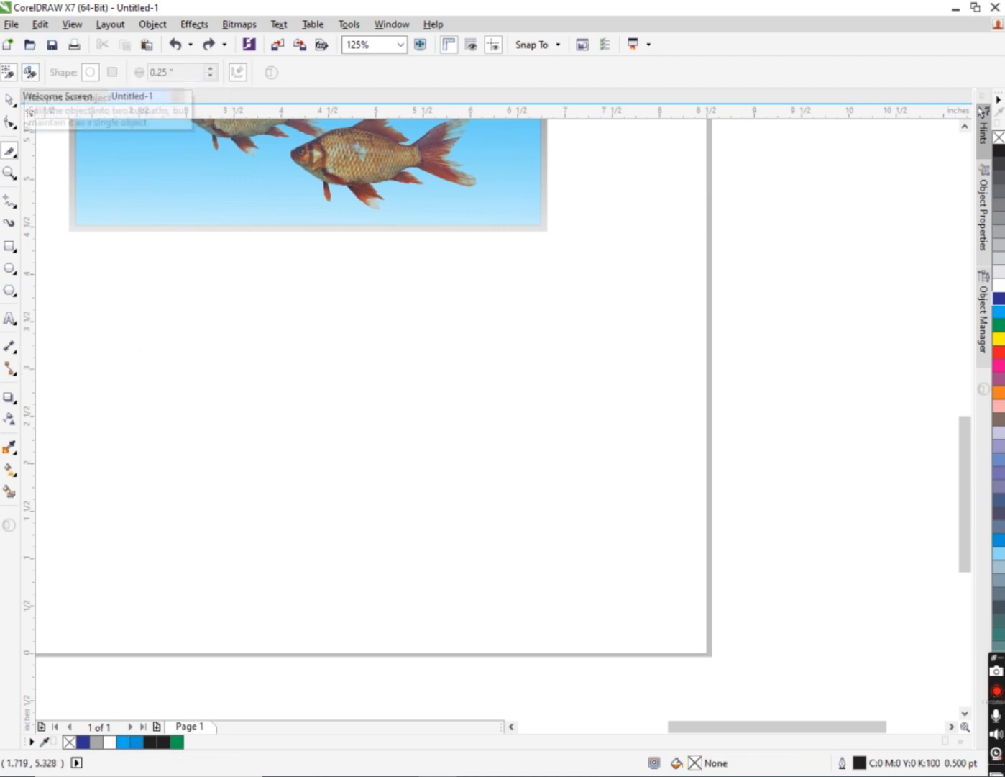
- Draw a rectangle about 5.35 by 2.625 inches in the empty area below the fish picture and fill it with green
left_click(10, 246)
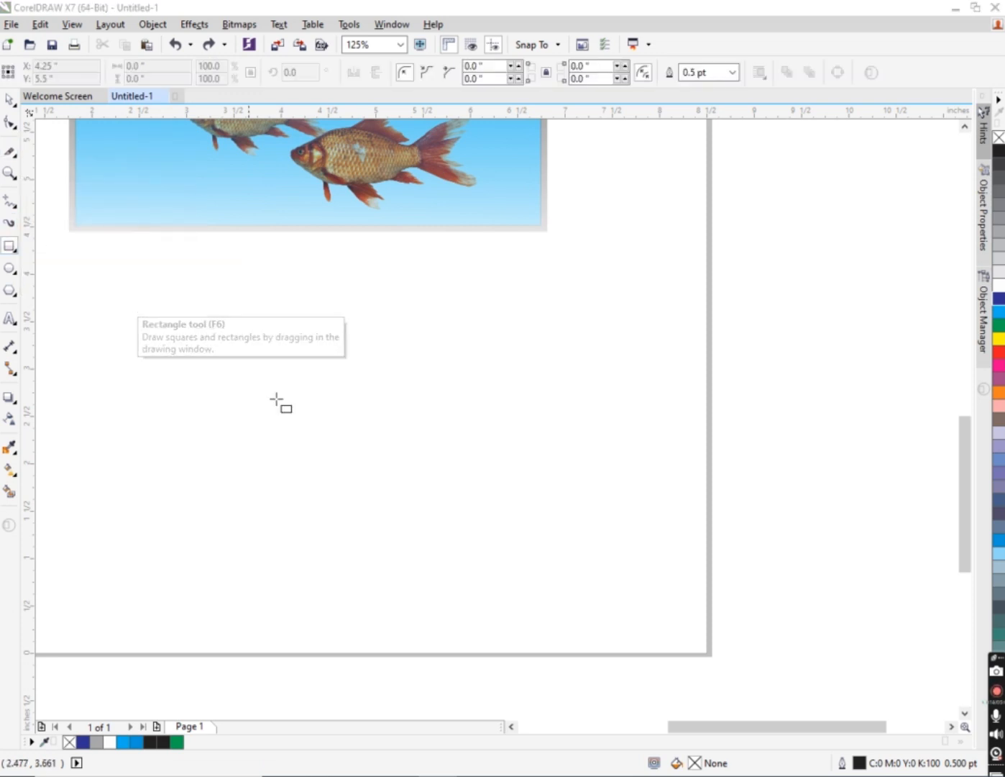
left_click_drag(150, 326, 658, 577)
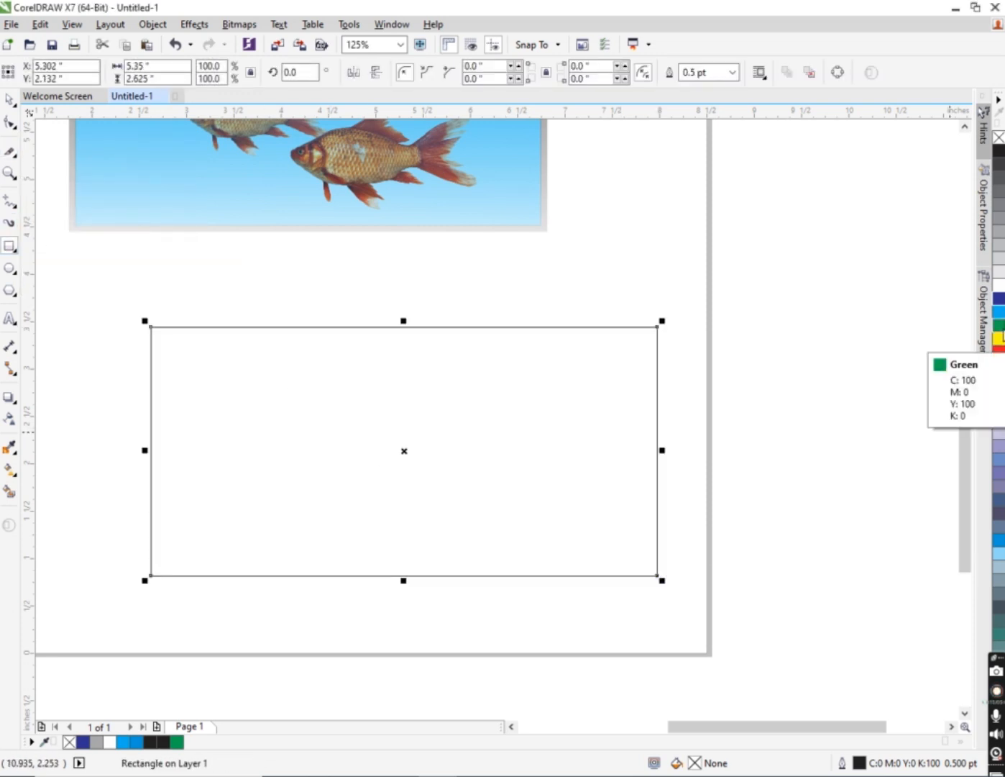
left_click(999, 325)
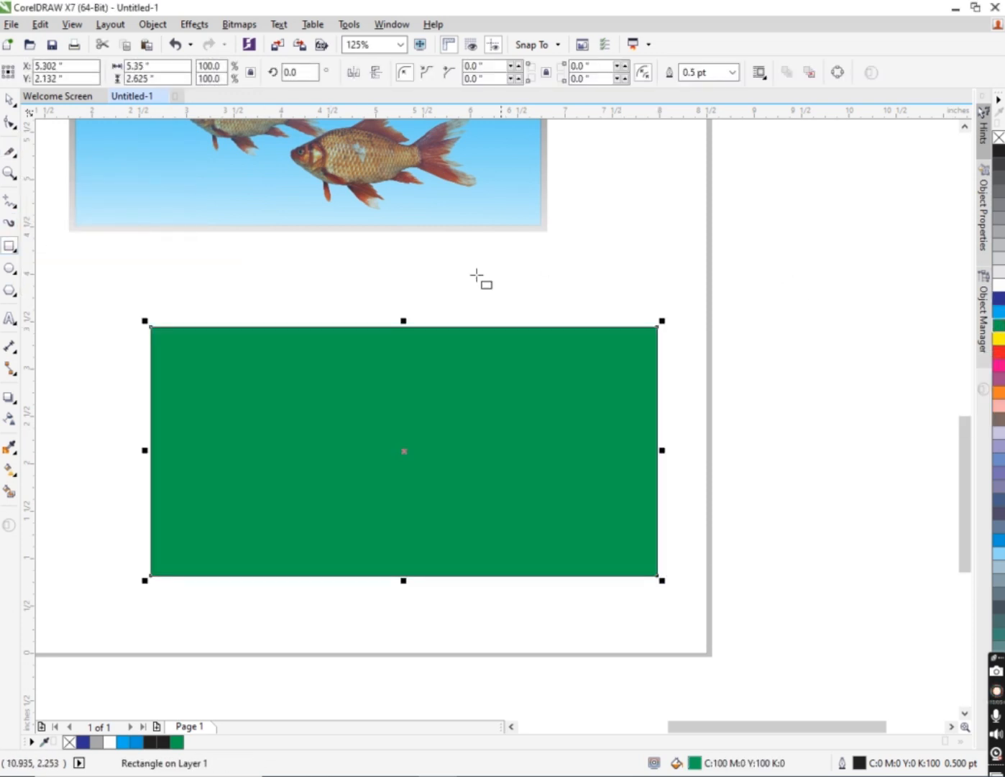
- Slice the green rectangle with the Knife tool along a scalloped freehand line from its upper-left corner to its lower-right corner
left_click(10, 151)
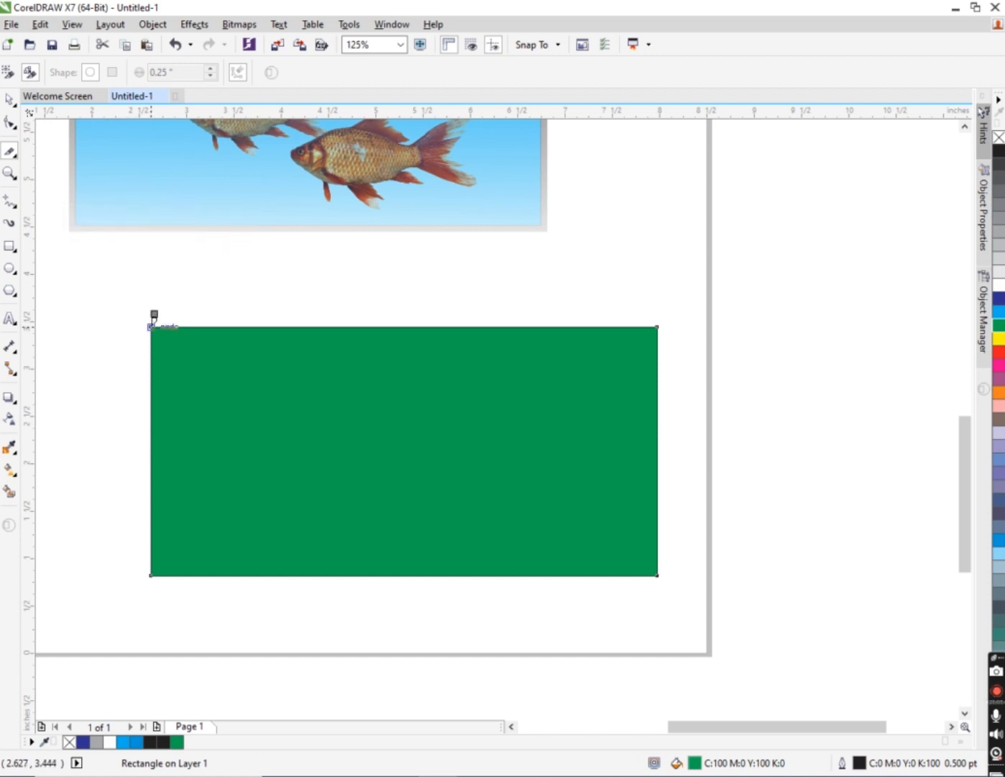
left_click(151, 328)
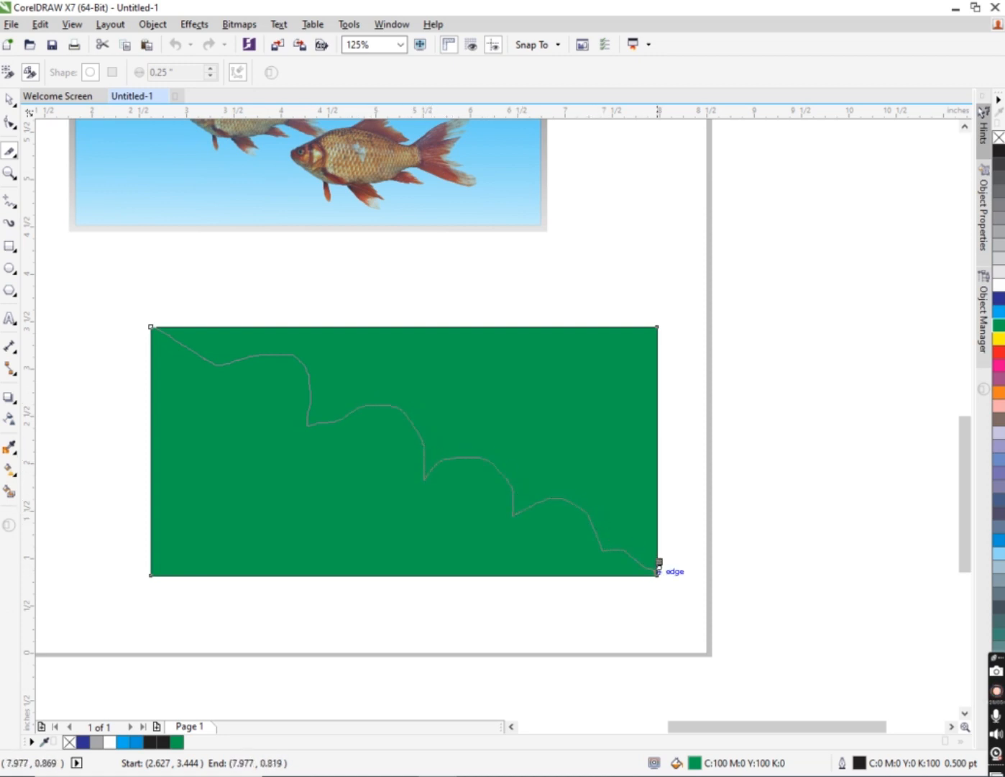
left_click(657, 568)
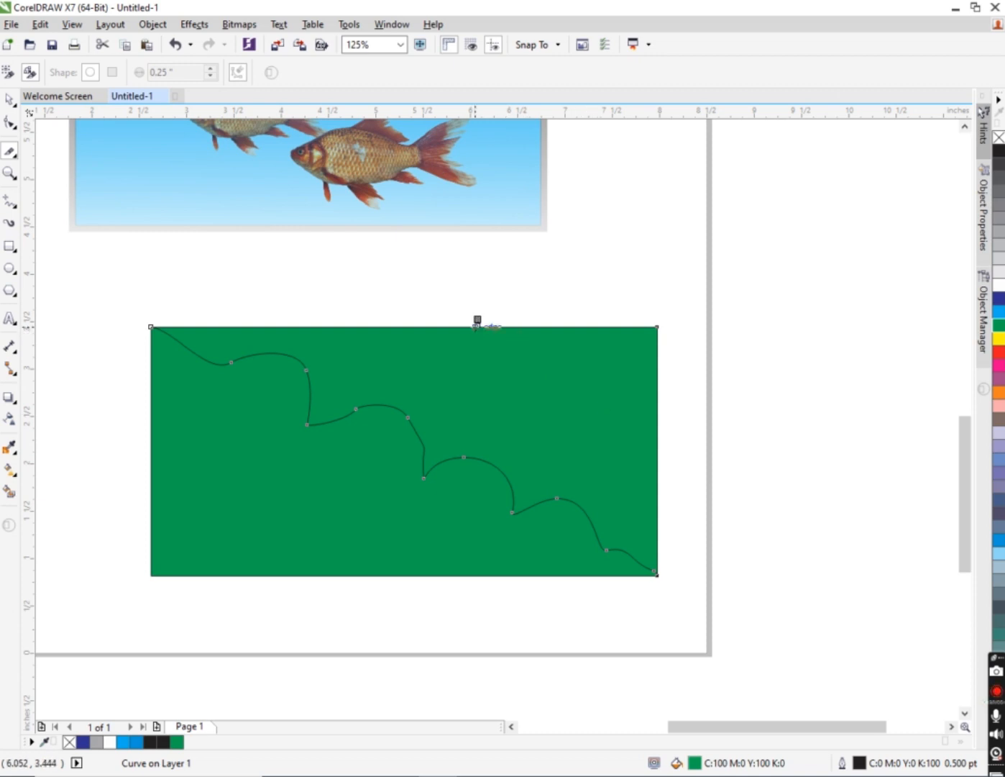
scroll(373, 375, "up", 2)
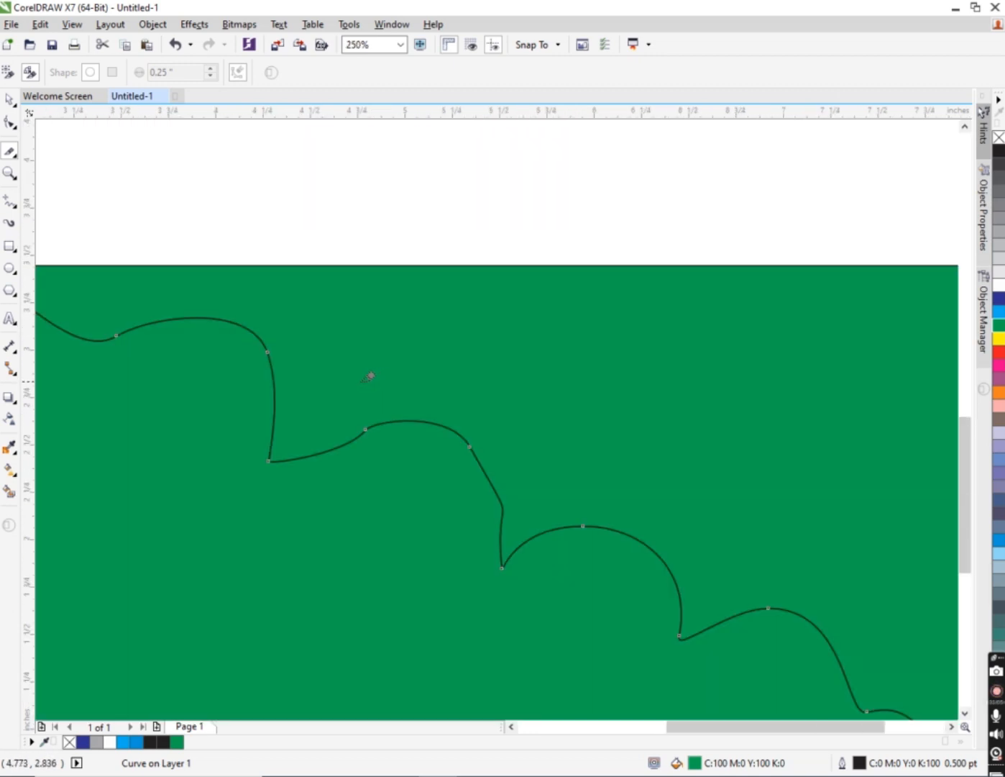
scroll(372, 375, "down", 2)
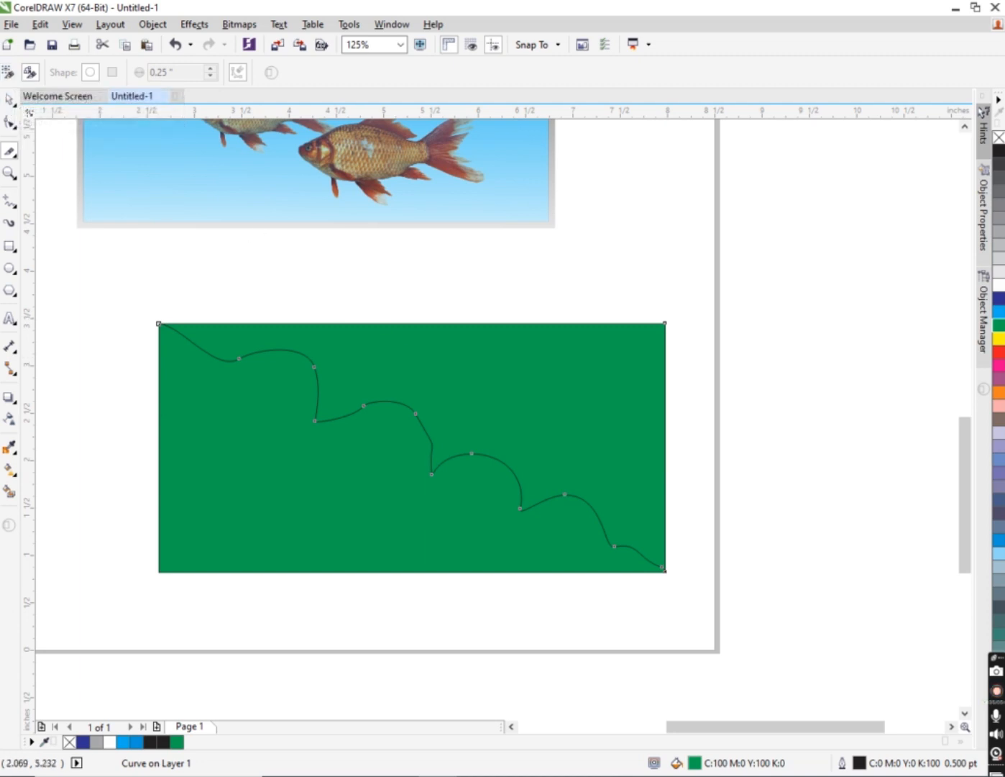
- Move the upper-right piece of the scalloped cut up and away from the other piece, and undo the move and the cut
left_click(10, 98)
left_click_drag(450, 389, 494, 337)
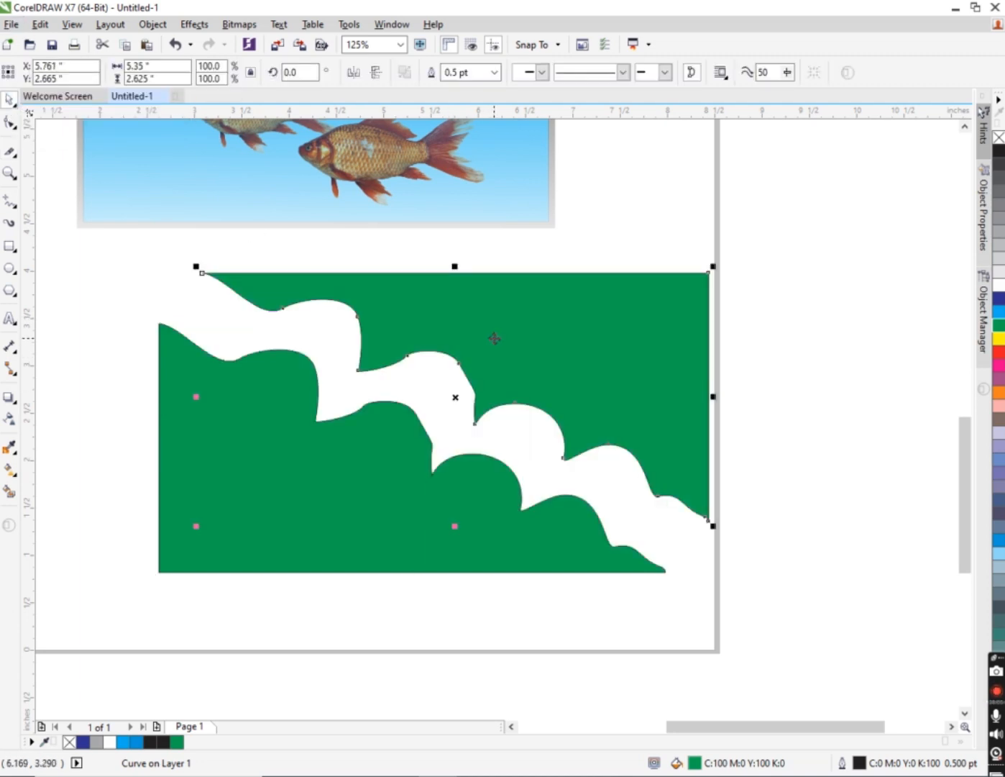
scroll(288, 350, "down", 1)
scroll(285, 354, "up", 1)
key("ctrl+z")
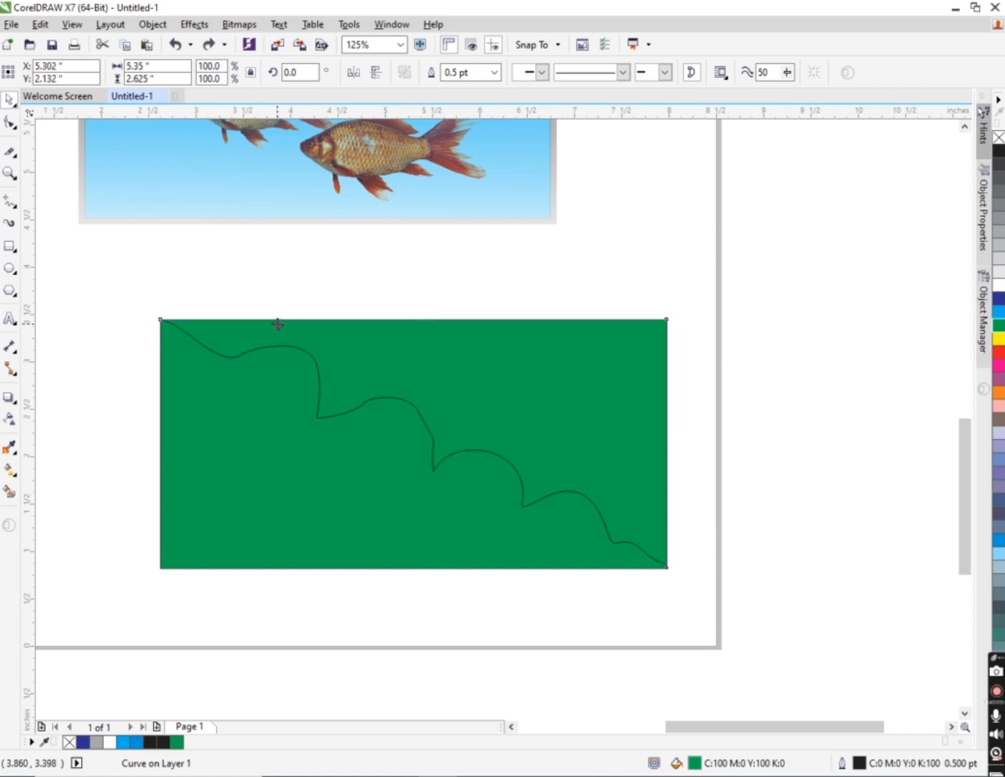
key("ctrl+z")
- Slice the green rectangle with the Knife tool along a smooth freehand curve from its lower-right corner to its upper-left corner
left_click(12, 148)
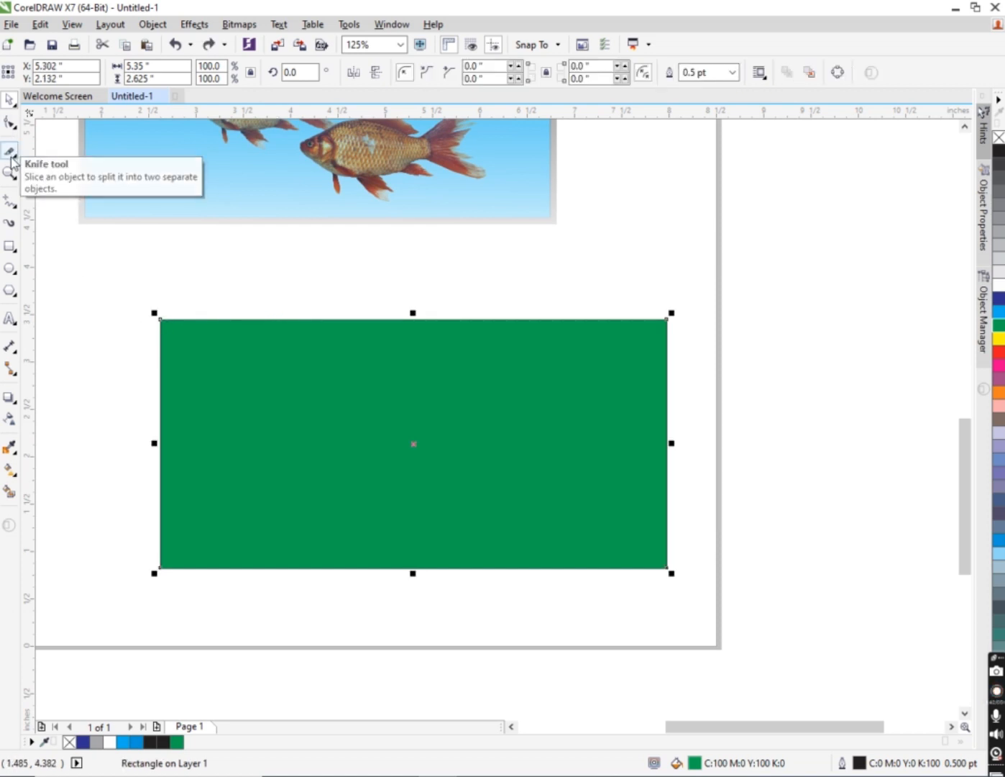
left_click(37, 161)
left_click_drag(161, 319, 218, 331)
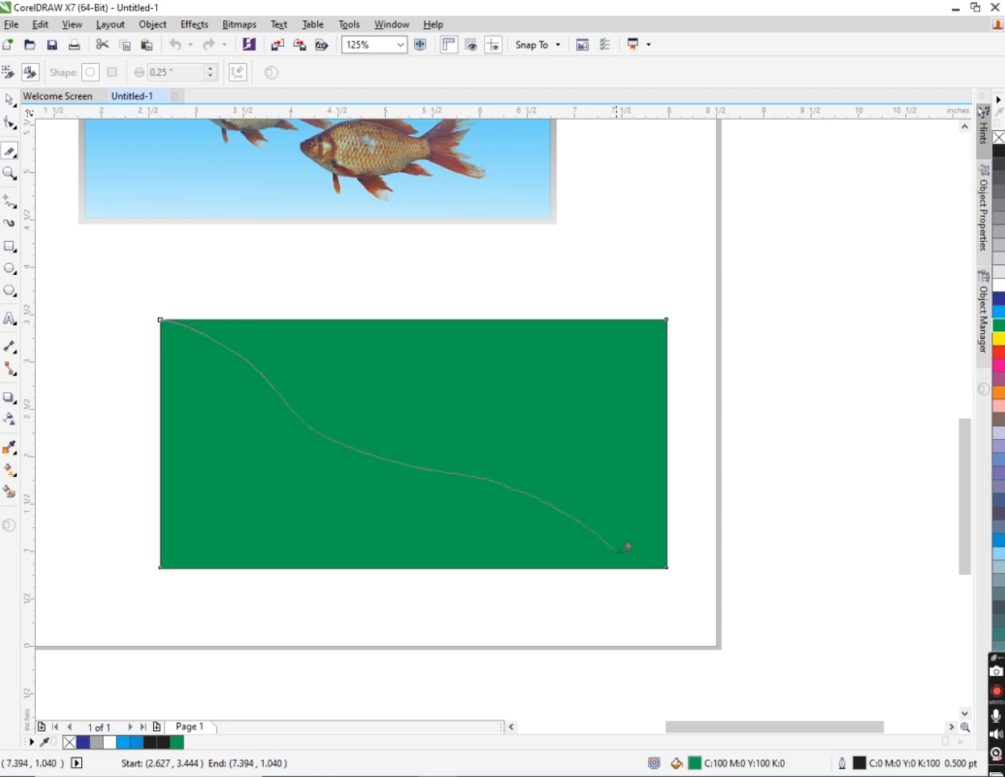
mouse_move(626, 548)
left_mouse_down()
mouse_move(681, 568)
mouse_move(620, 493)
left_mouse_up()
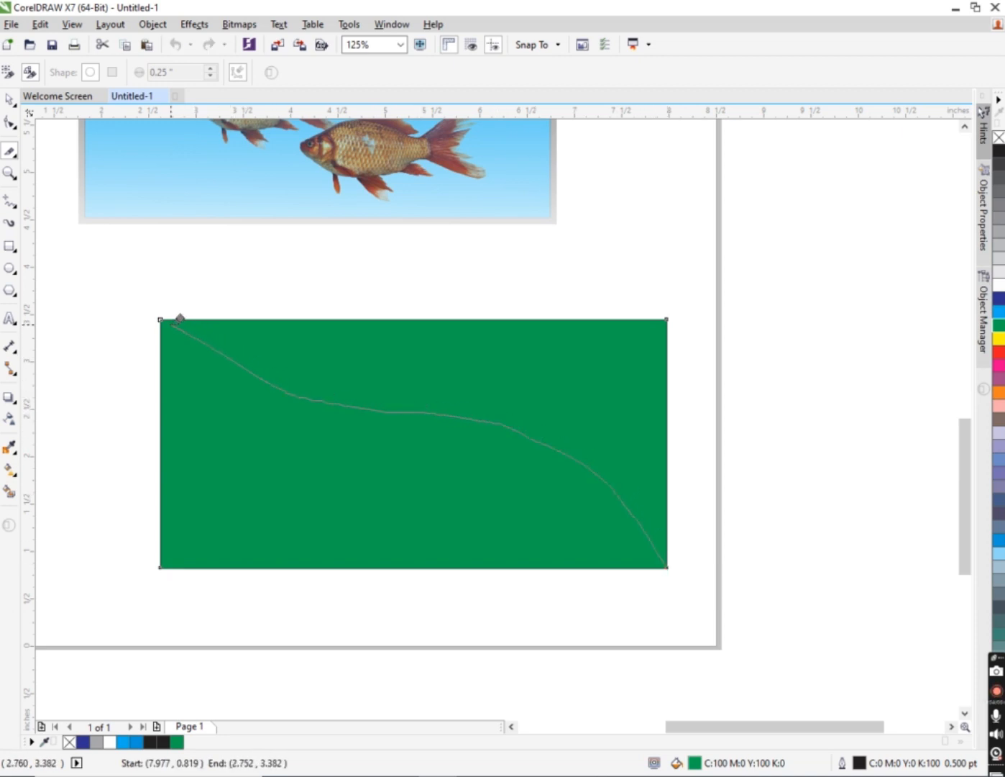
left_click_drag(180, 319, 159, 316)
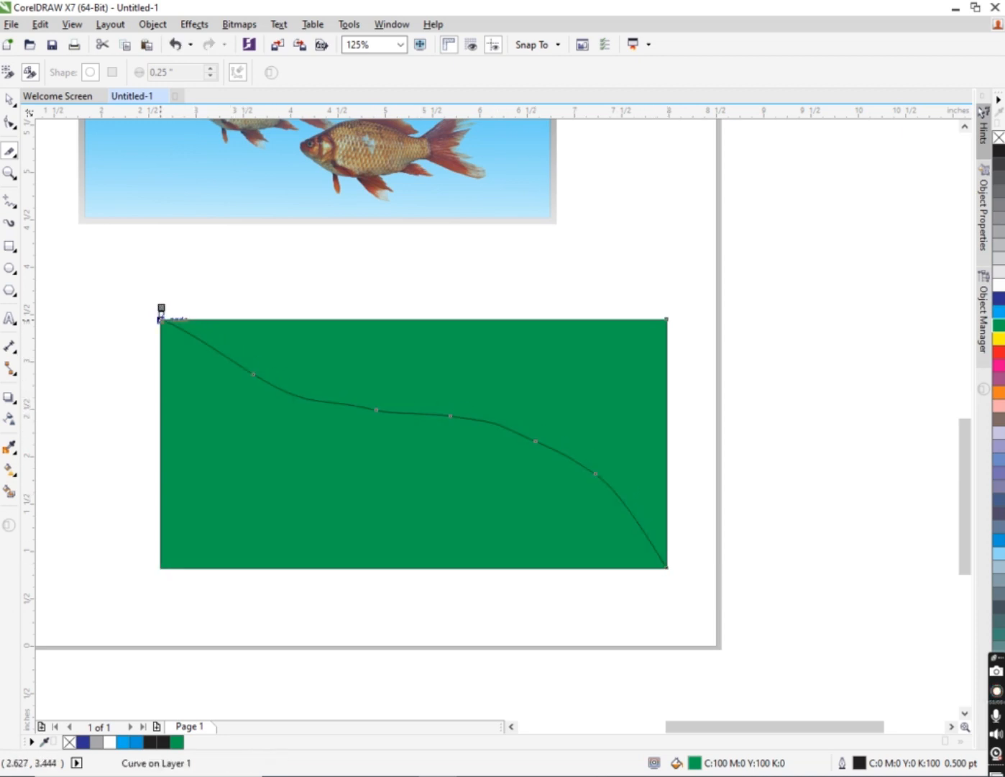
- Pull the upper piece of the smoothly curved cut away from the lower piece, and undo both the move and the cut
left_click(7, 108)
left_click_drag(364, 379, 392, 335)
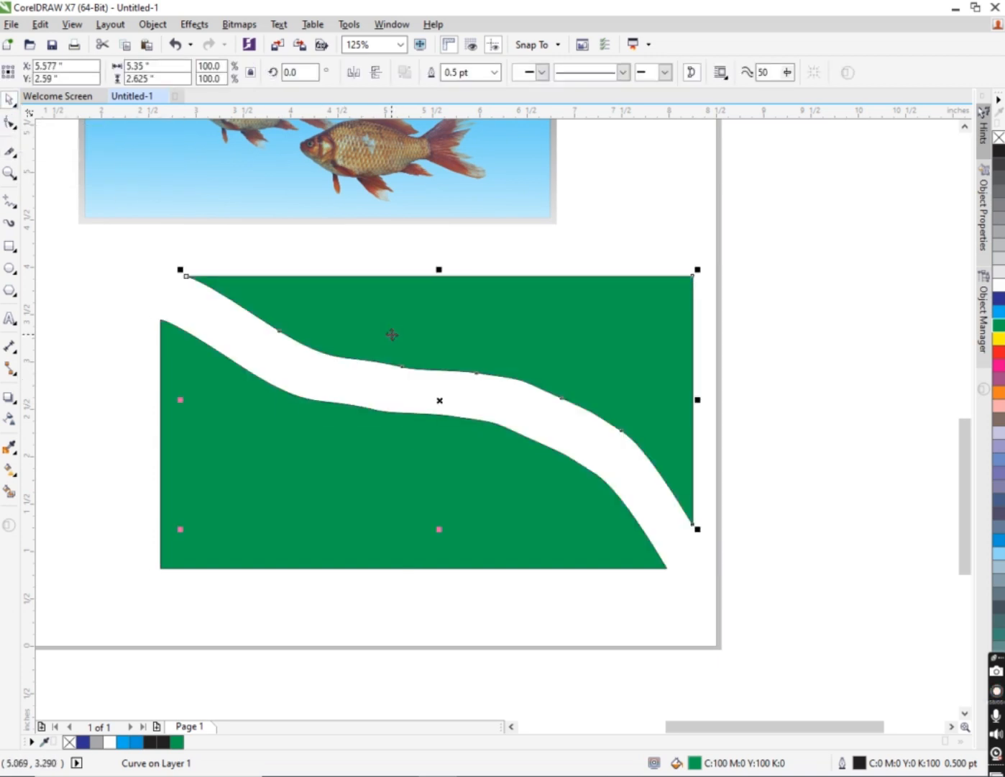
key("ctrl+z")
key("ctrl+z")
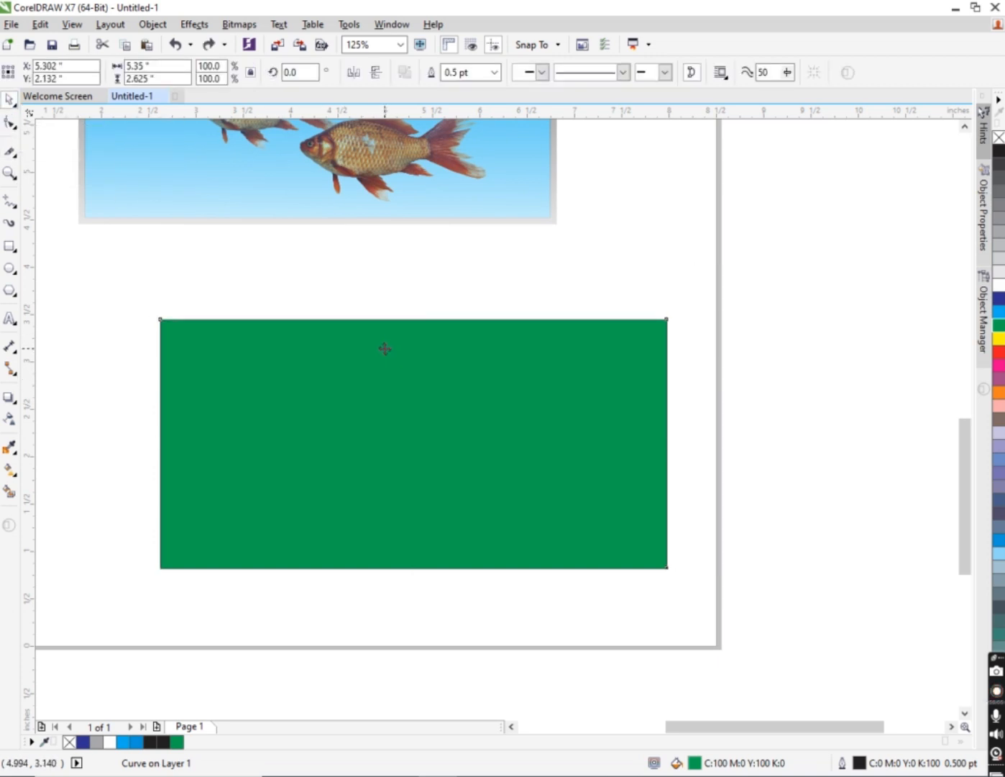
- Undo the rectangle's green fill, its drawing and the change before it, and delete the green shape with the jagged top edge
left_click(10, 151)
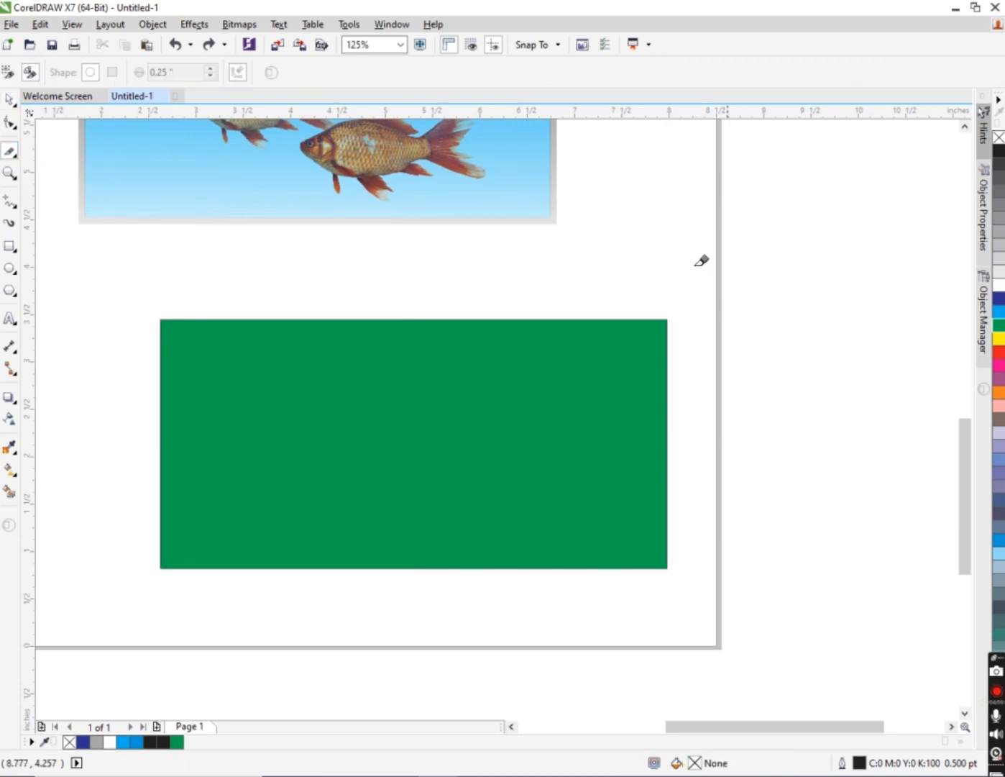
key("ctrl+z")
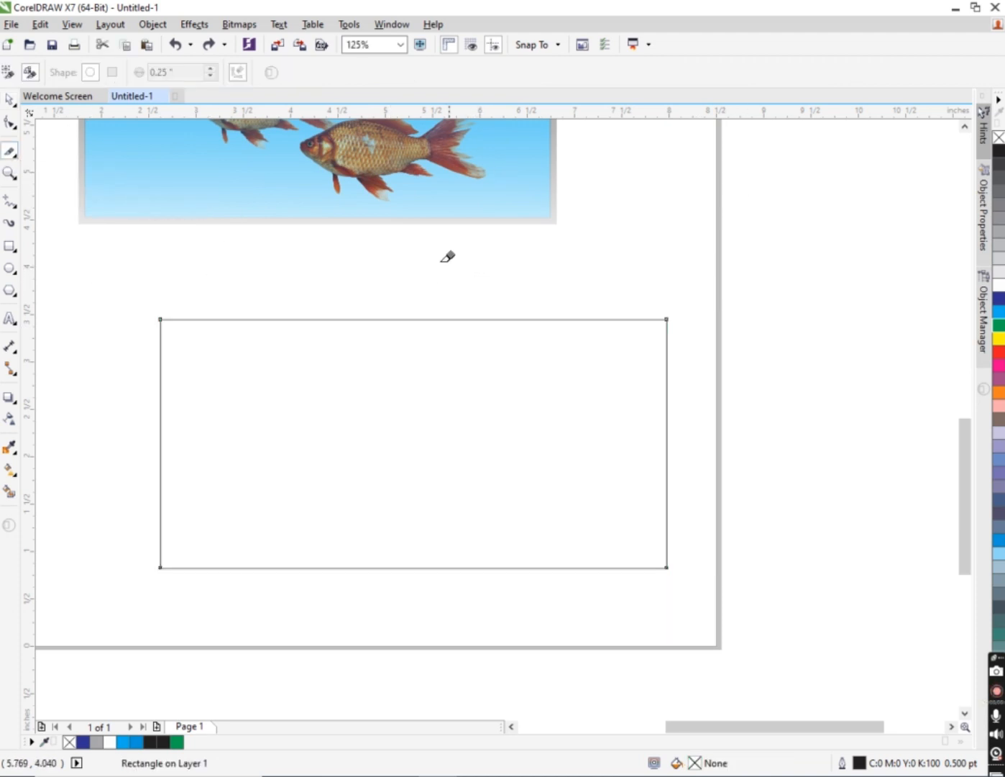
key("ctrl+z")
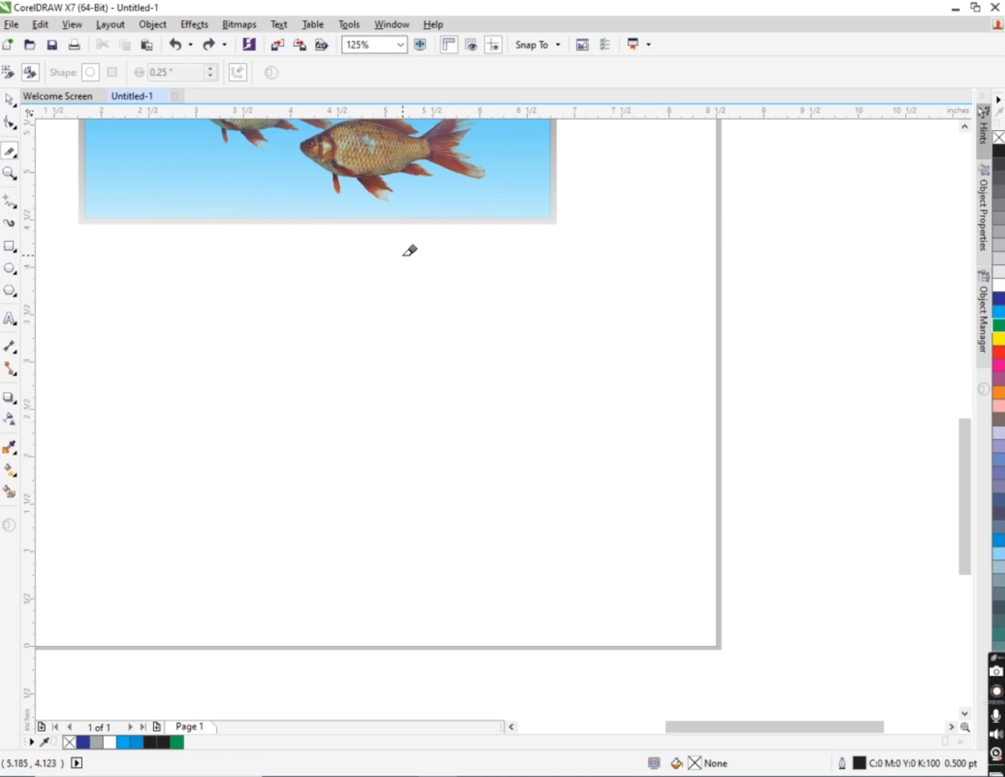
key("ctrl+z")
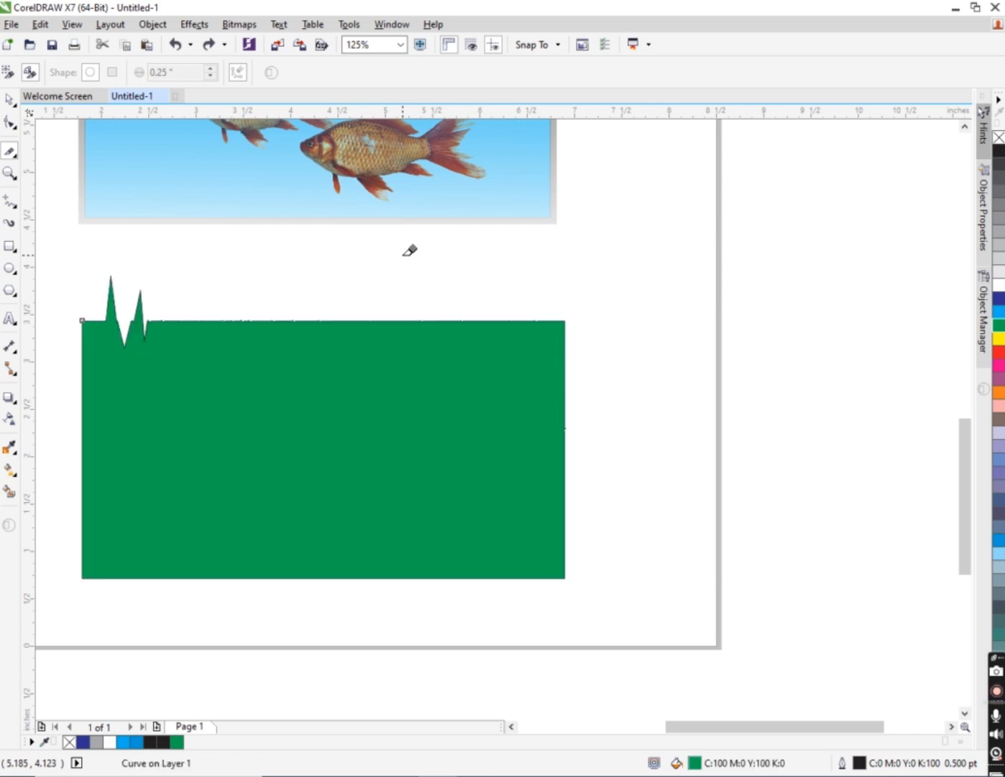
left_click(9, 98)
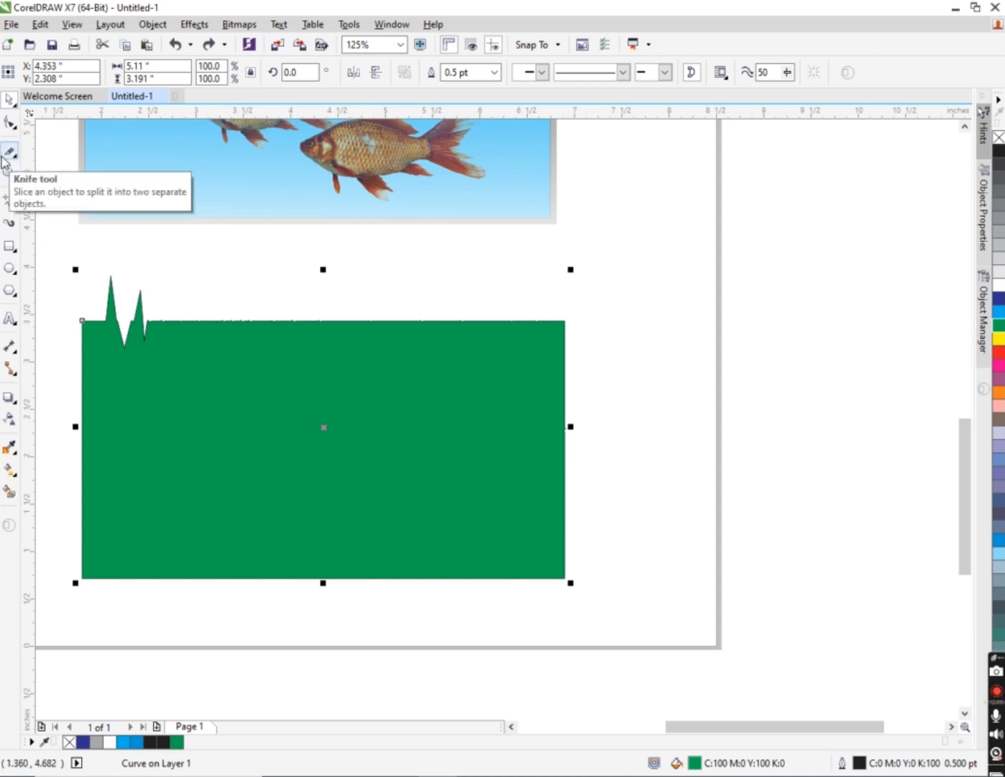
key("Delete")
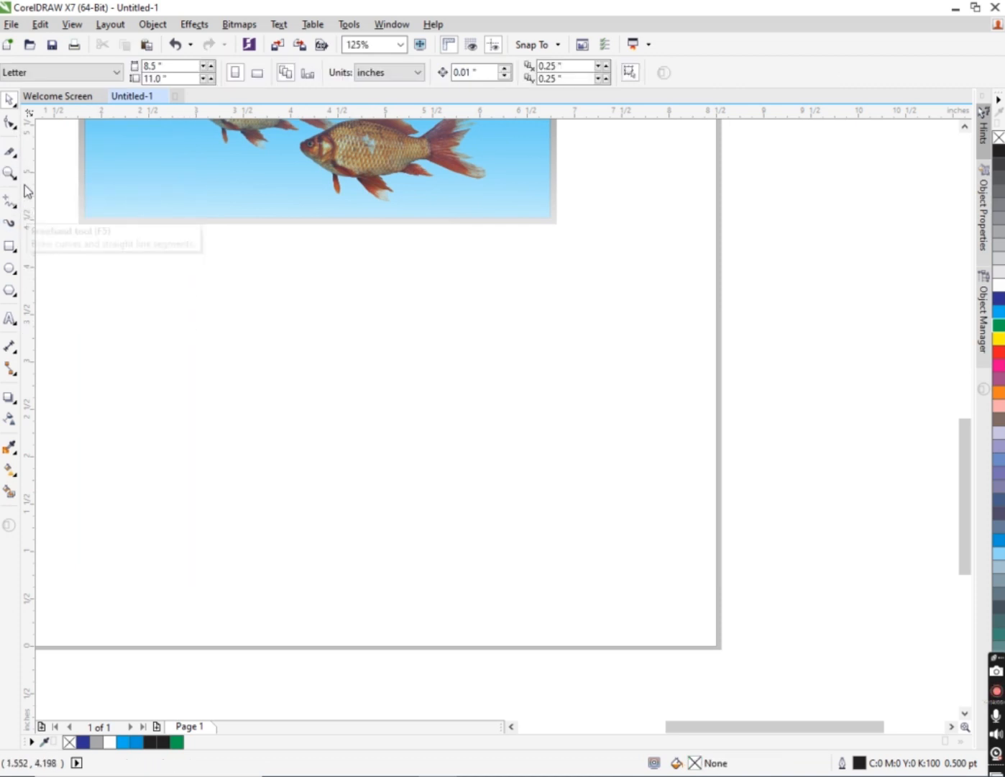
- Draw an unfilled rectangle about 4.9 by 2.825 inches below the fish picture and shift it left, centred at about X 4.094, Y 2.673 inches
left_click(8, 247)
left_click_drag(157, 270, 622, 538)
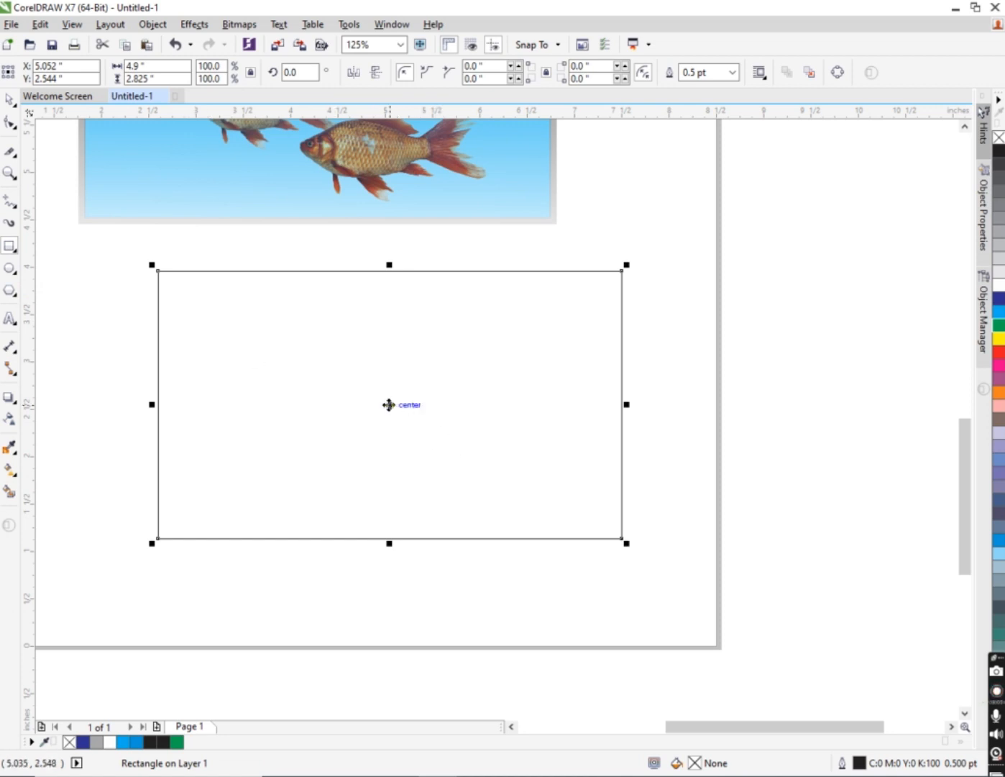
left_click_drag(389, 405, 300, 393)
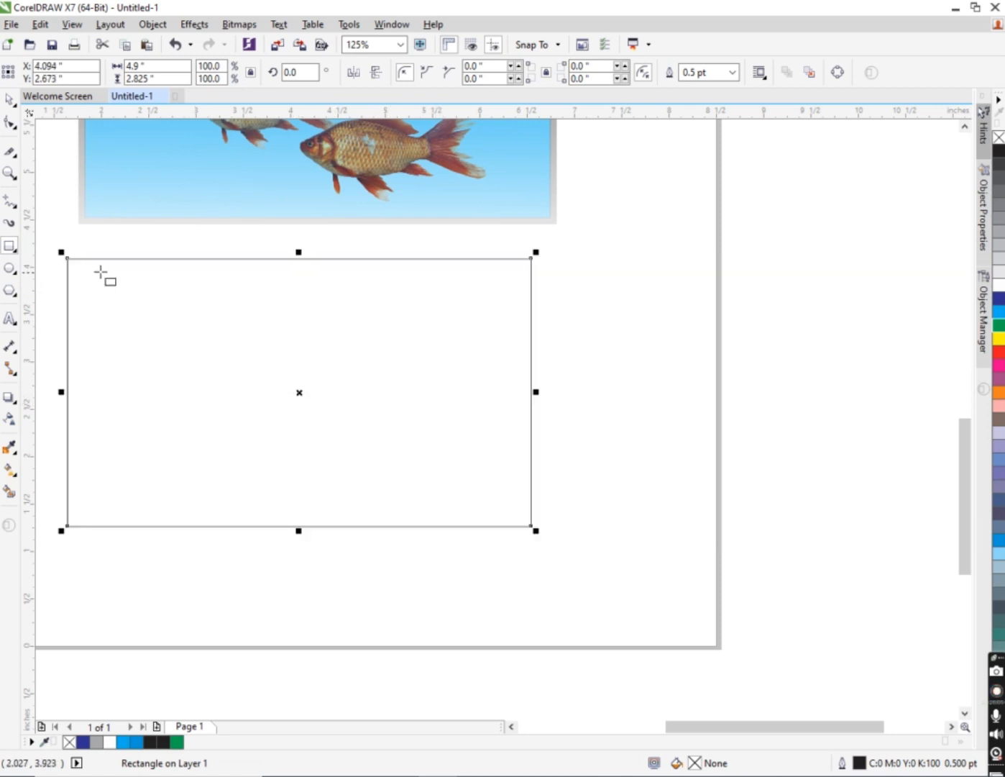
- Try the Virtual Segment Delete tool on the upper edge of the single rectangle, and undo the deletion
left_click(11, 149)
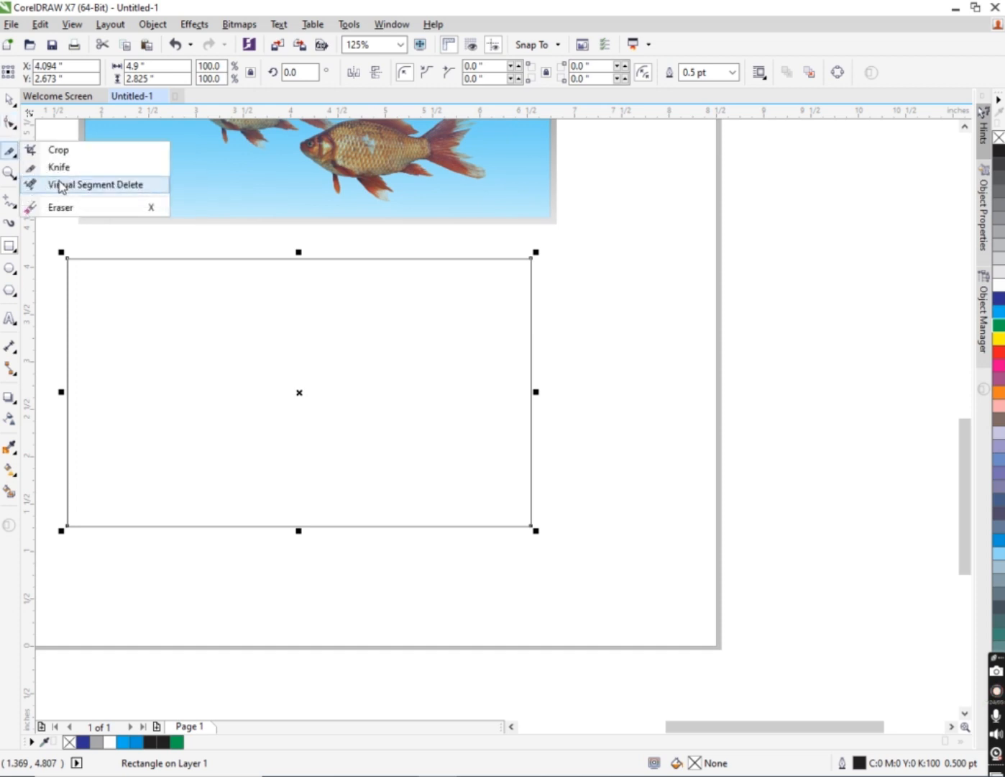
left_click(9, 100)
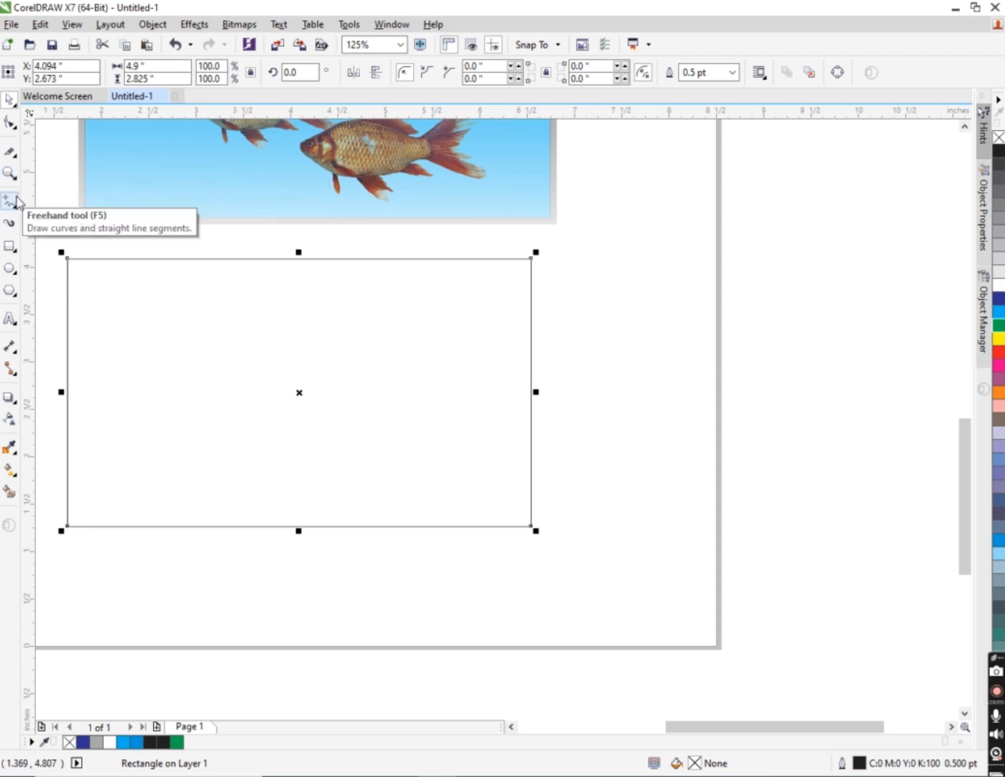
left_click(11, 152)
left_click(43, 183)
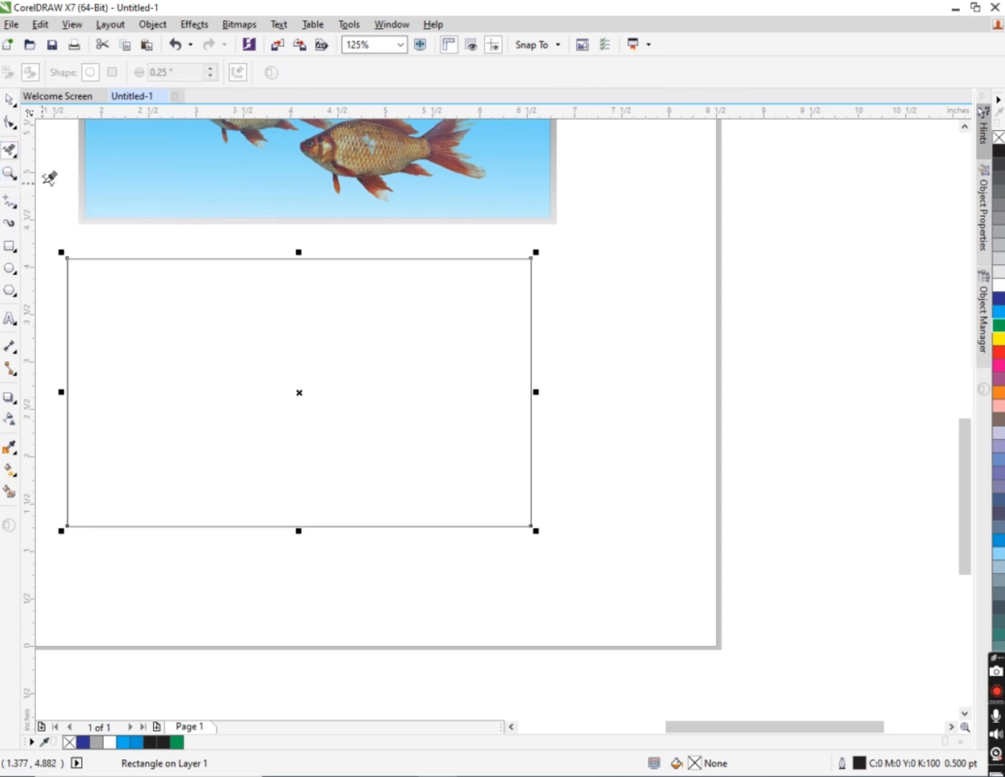
left_click(125, 253)
key("ctrl+z")
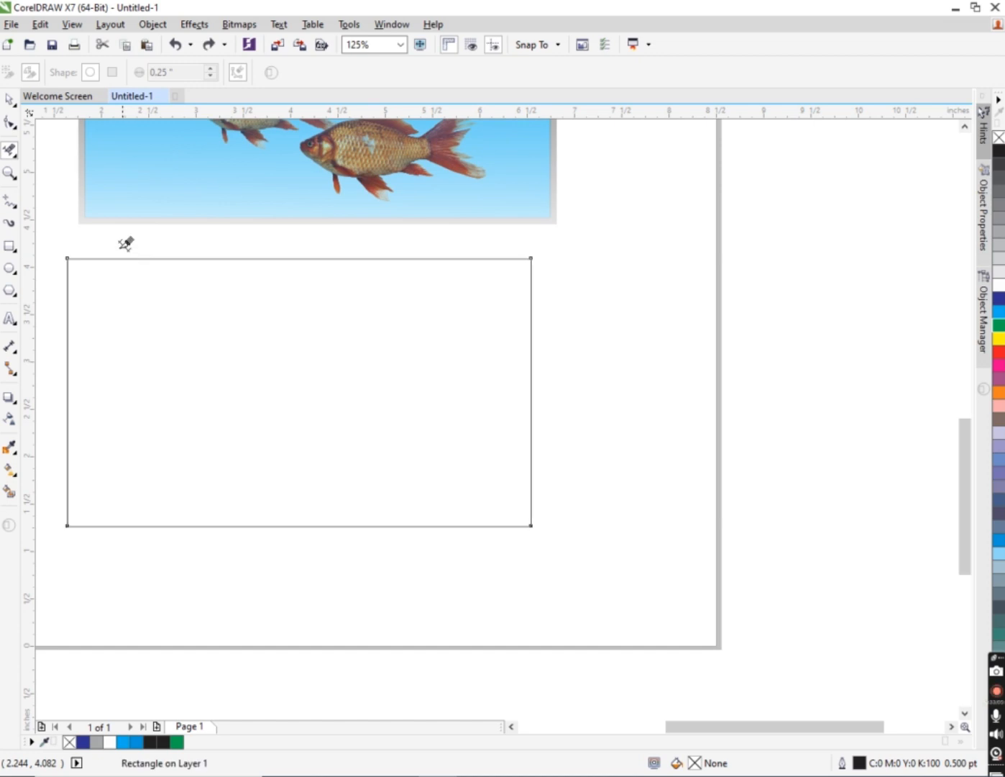
left_click(9, 100)
scroll(158, 297, "down", 2)
scroll(89, 352, "up", 2)
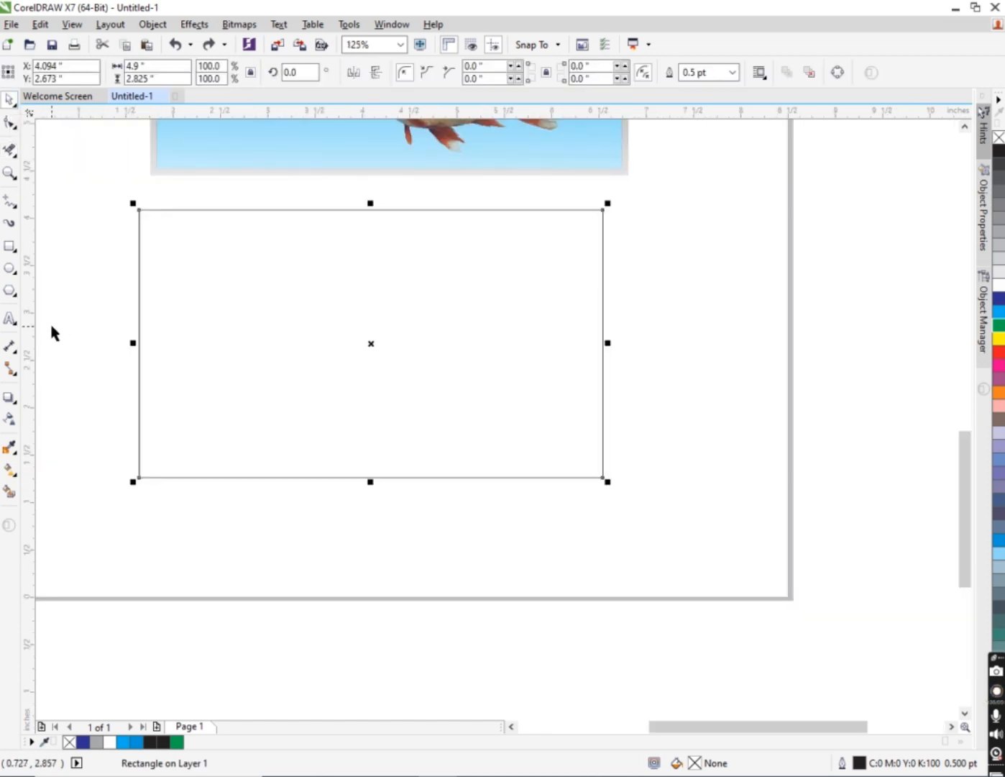
- Draw a second rectangle about 5.458 by 3.558 inches, overlapping the lower-right part of the first one
left_click(7, 247)
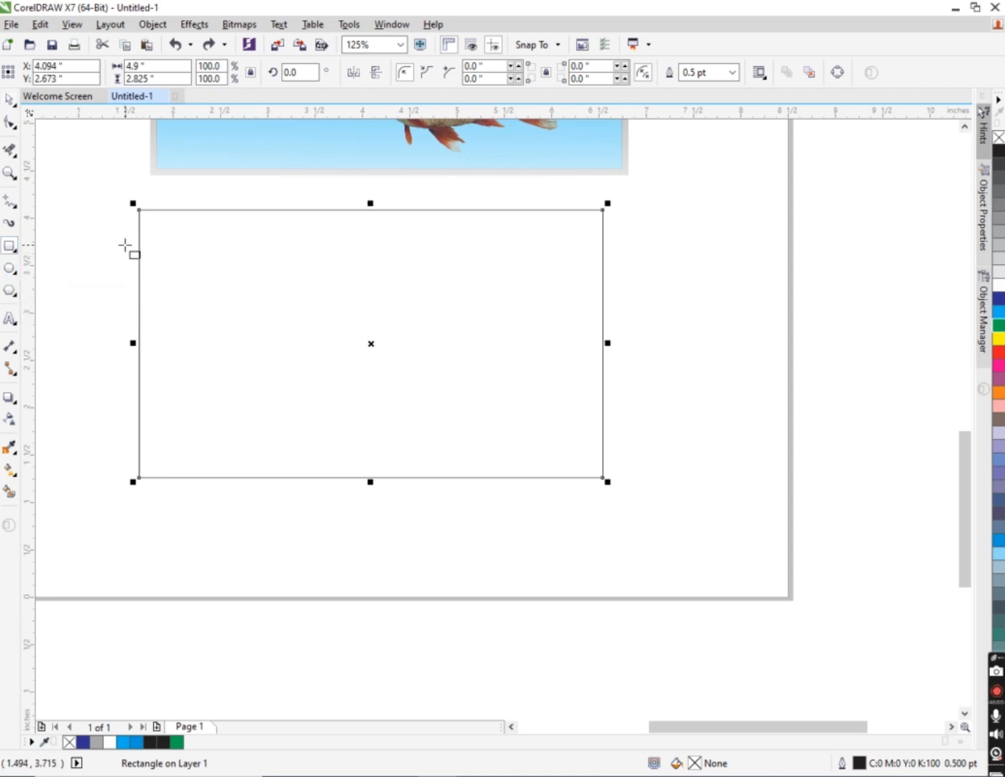
left_click_drag(214, 252, 720, 550)
left_click_drag(731, 590, 731, 590)
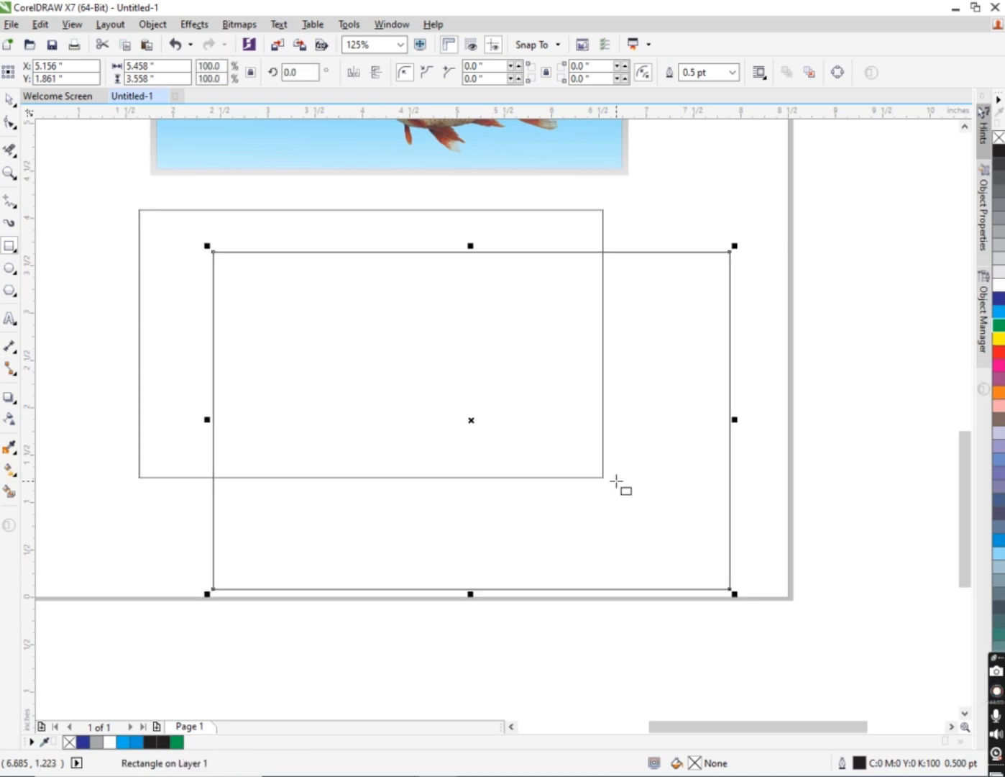
left_click(10, 99)
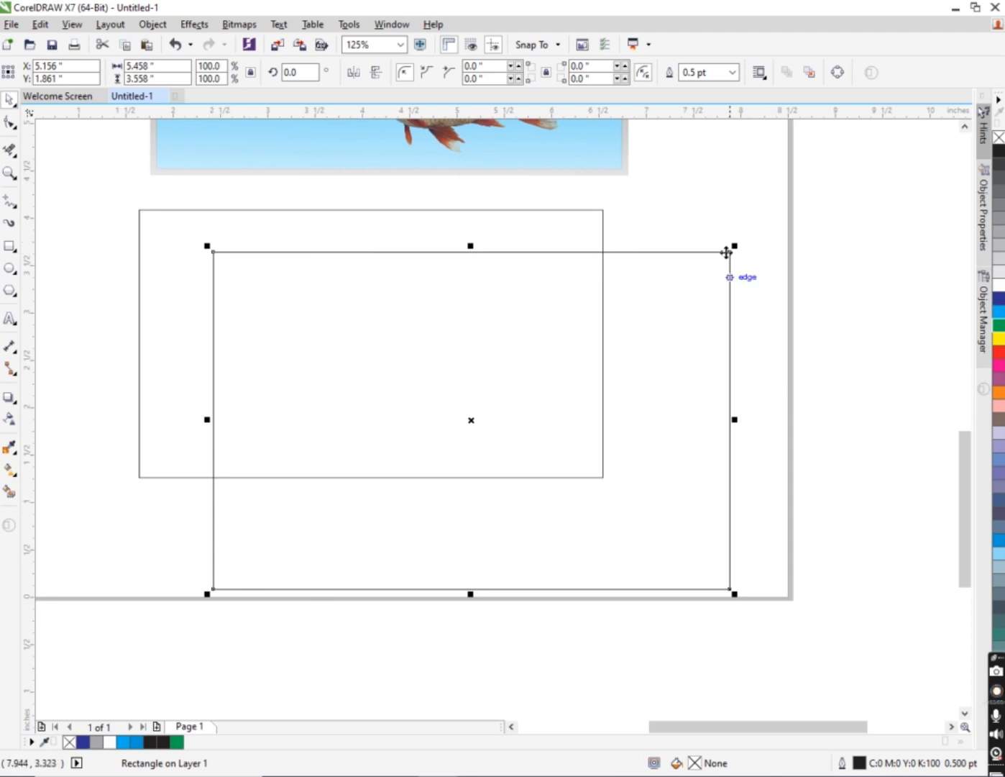
- Remove the second rectangle's outline segment lying inside the first rectangle with the Virtual Segment Delete tool
left_click(10, 149)
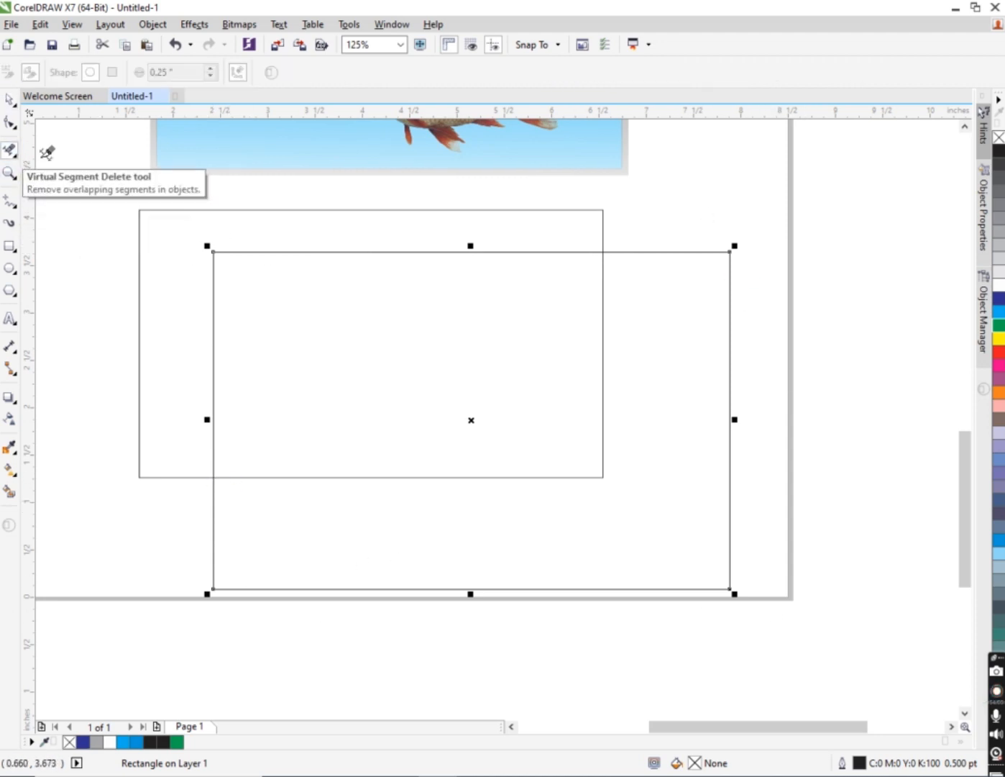
left_click(214, 248)
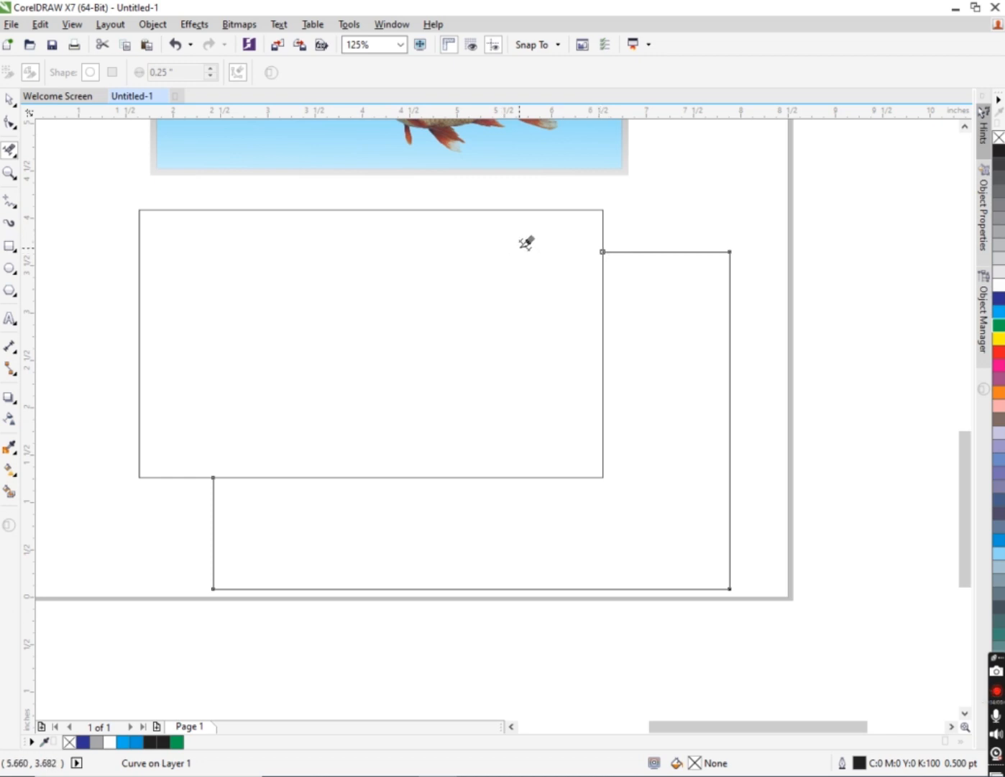
left_click(10, 100)
scroll(425, 388, "down", 1)
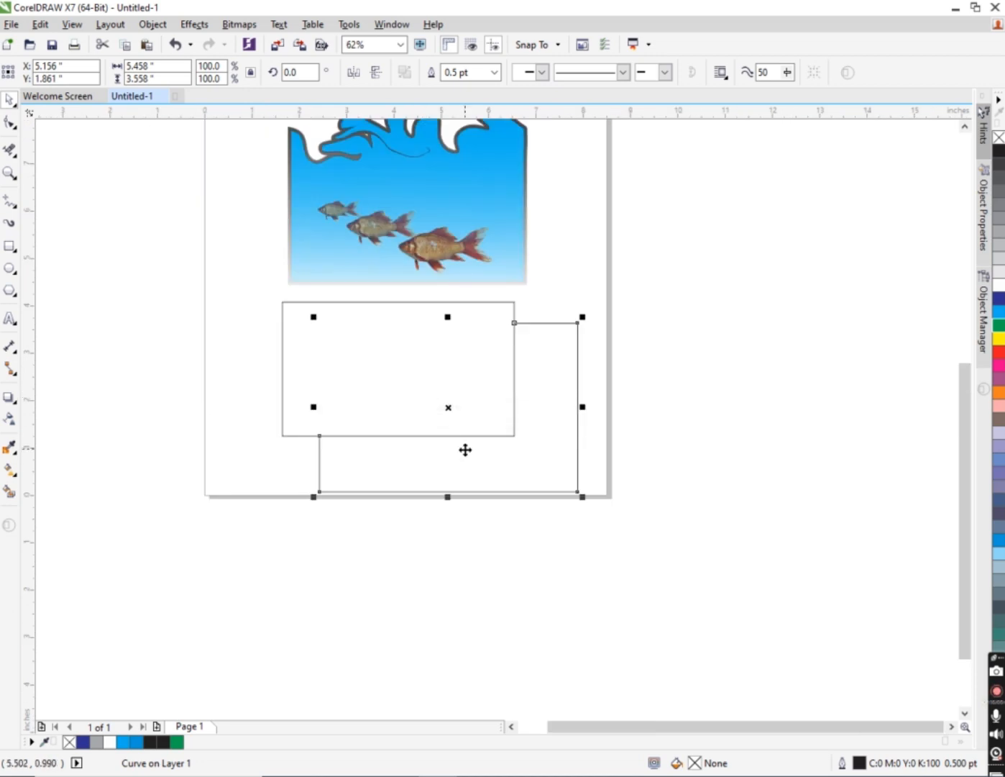
- Try stretching the open curve downward to about 3.625 inches high, and undo the resize
scroll(464, 449, "up", 1)
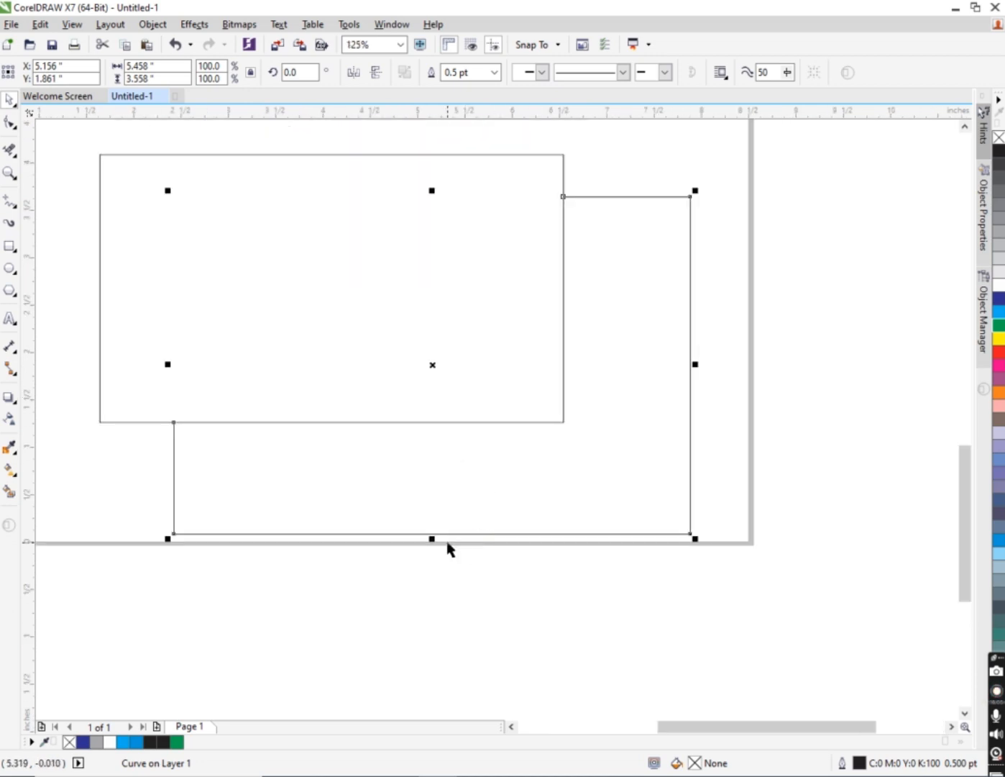
scroll(448, 547, "up", 1)
left_click_drag(416, 530, 415, 543)
scroll(420, 517, "down", 1)
scroll(420, 524, "down", 1)
scroll(332, 445, "up", 1)
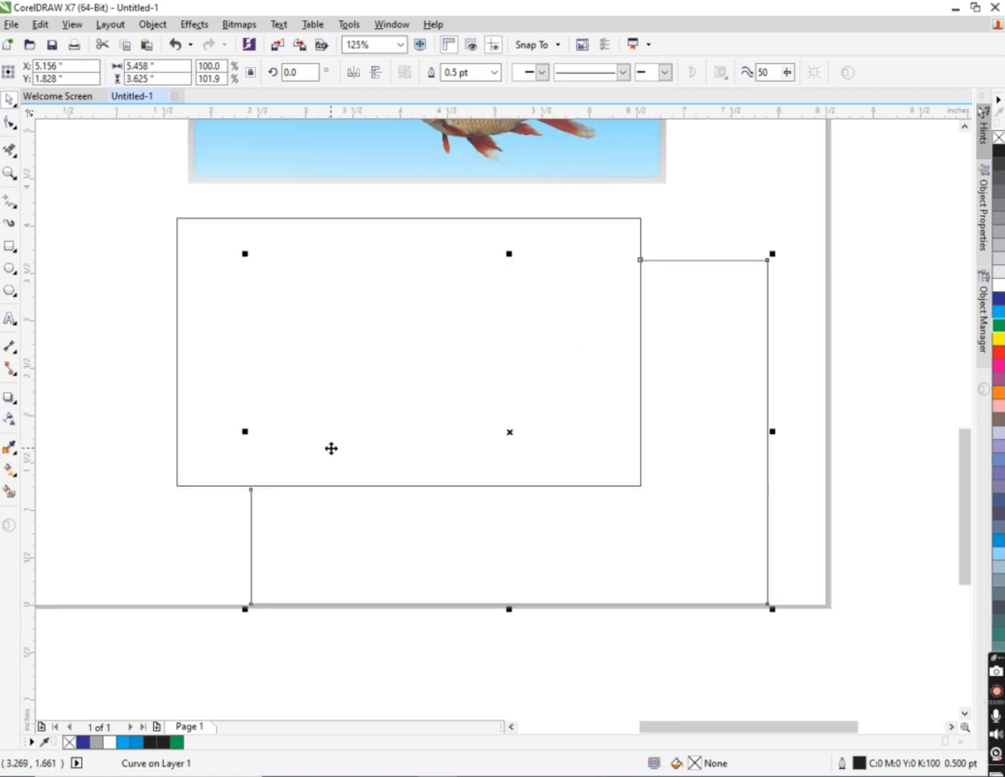
key("ctrl+z")
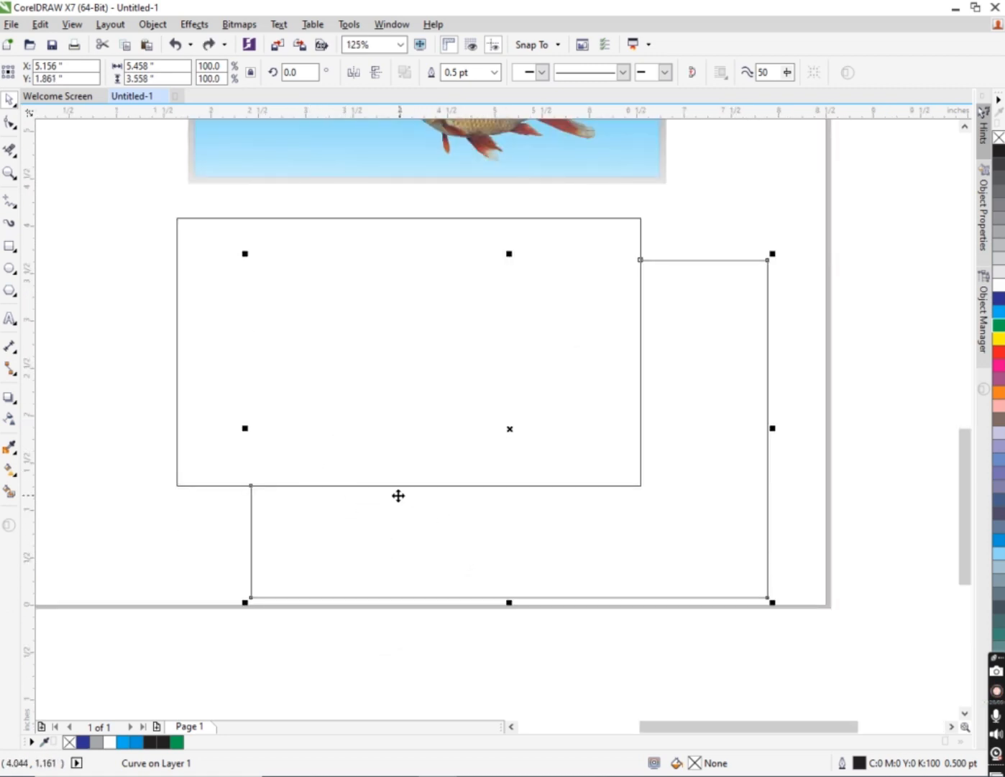
scroll(398, 496, "down", 1)
scroll(395, 498, "up", 1)
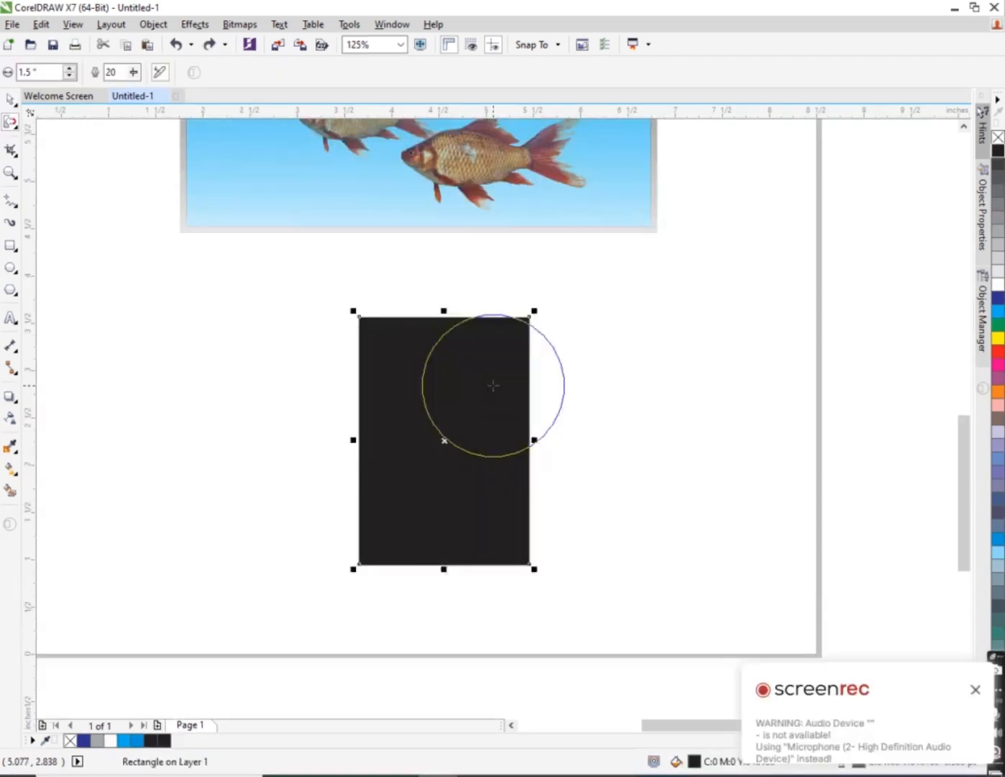
- Reshape the right edge of the black rectangle into a wave, bulging out above and inward below, with the Repel tool
left_click_drag(493, 384, 501, 384)
mouse_move(550, 487)
left_mouse_down()
mouse_move(537, 487)
mouse_move(550, 498)
mouse_move(506, 486)
mouse_move(552, 396)
mouse_move(552, 417)
mouse_move(539, 418)
mouse_move(521, 385)
left_mouse_up()
key("ctrl+z")
mouse_move(541, 481)
left_mouse_down()
mouse_move(519, 504)
mouse_move(576, 496)
mouse_move(560, 493)
left_mouse_up()
key("ctrl+z")
key("ctrl+z")
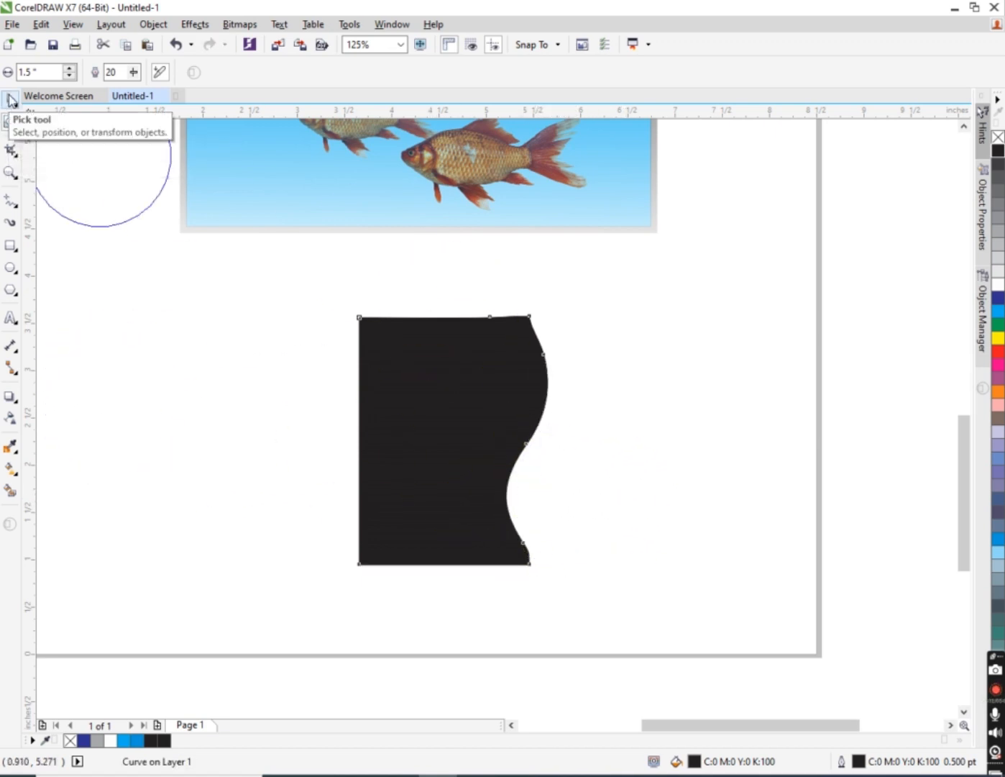
- Try moving the black shape's two left corner nodes inward with the Shape tool, and undo the move
right_click(20, 132)
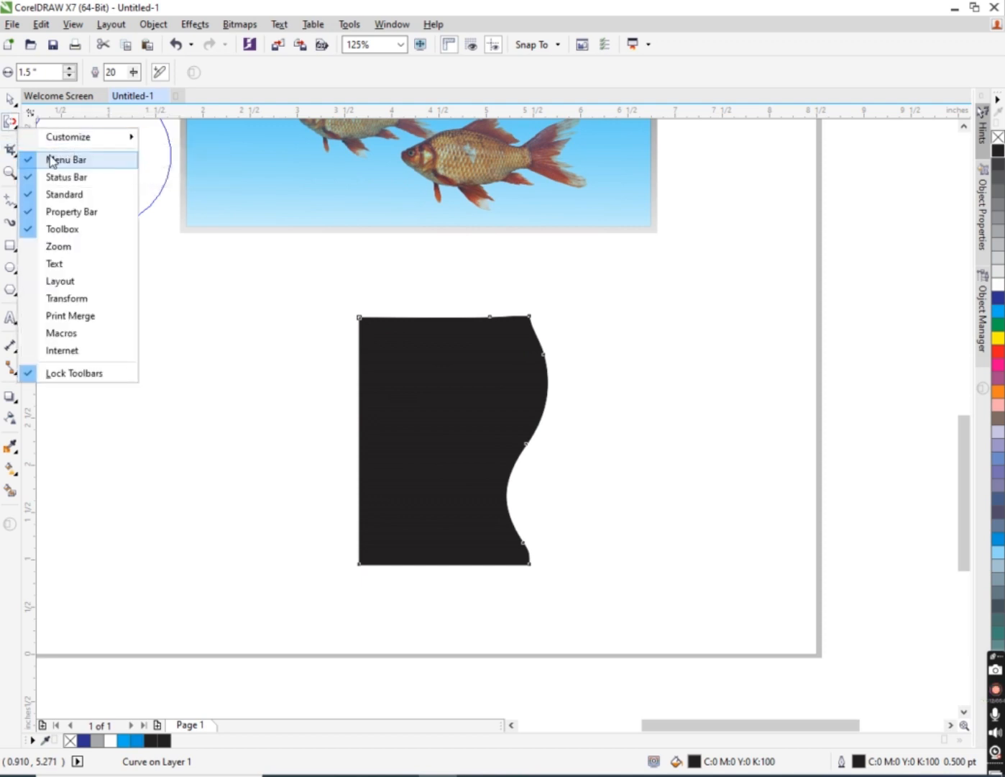
key("Escape")
left_click(20, 133)
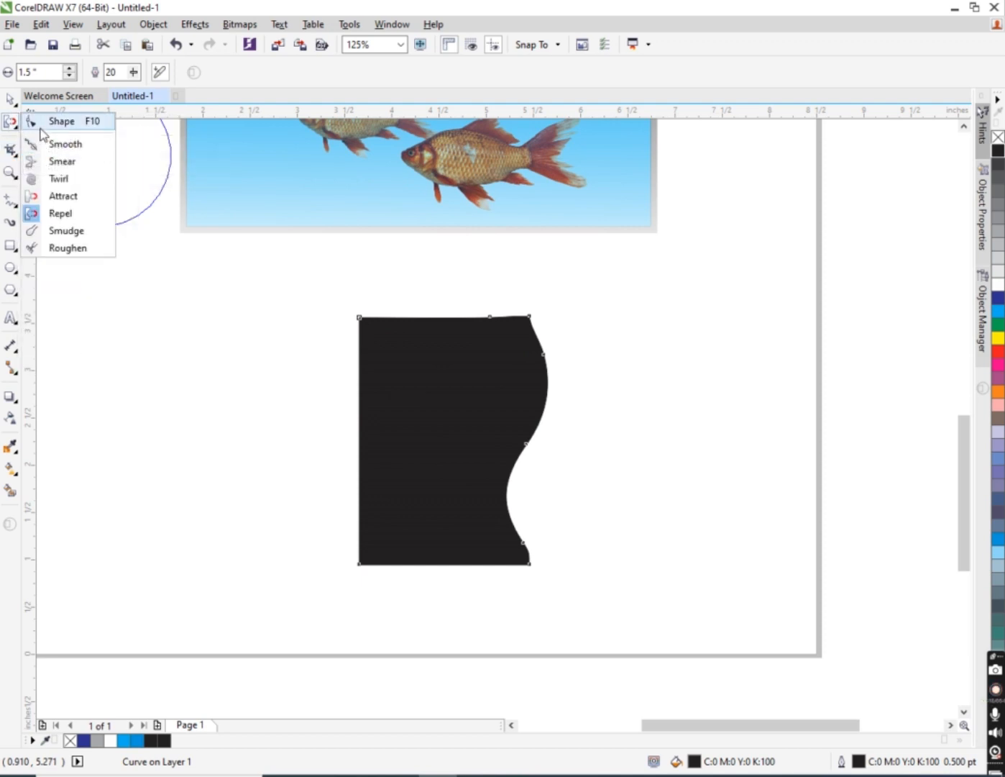
left_click(62, 121)
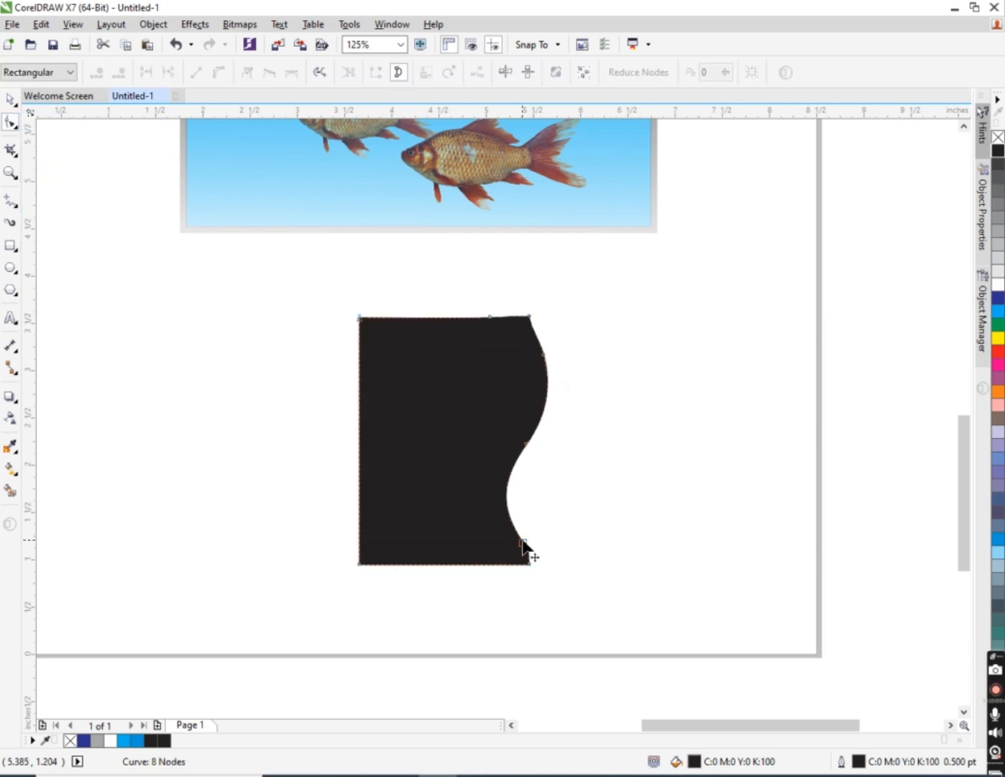
left_click_drag(337, 299, 417, 609)
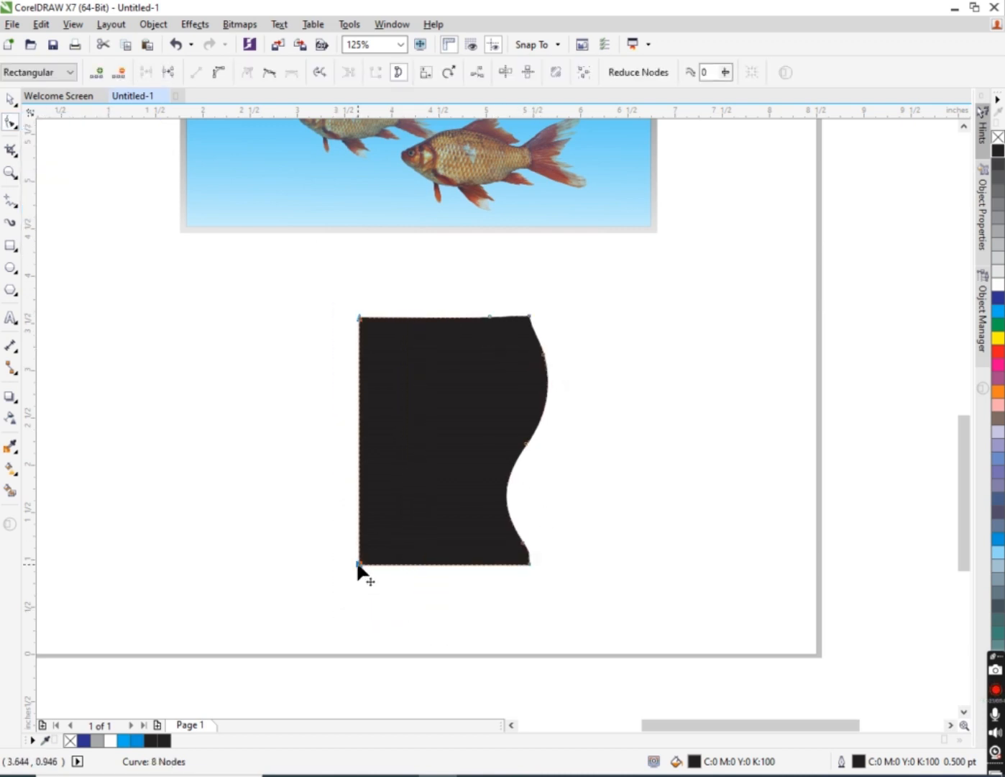
left_click_drag(363, 567, 482, 566)
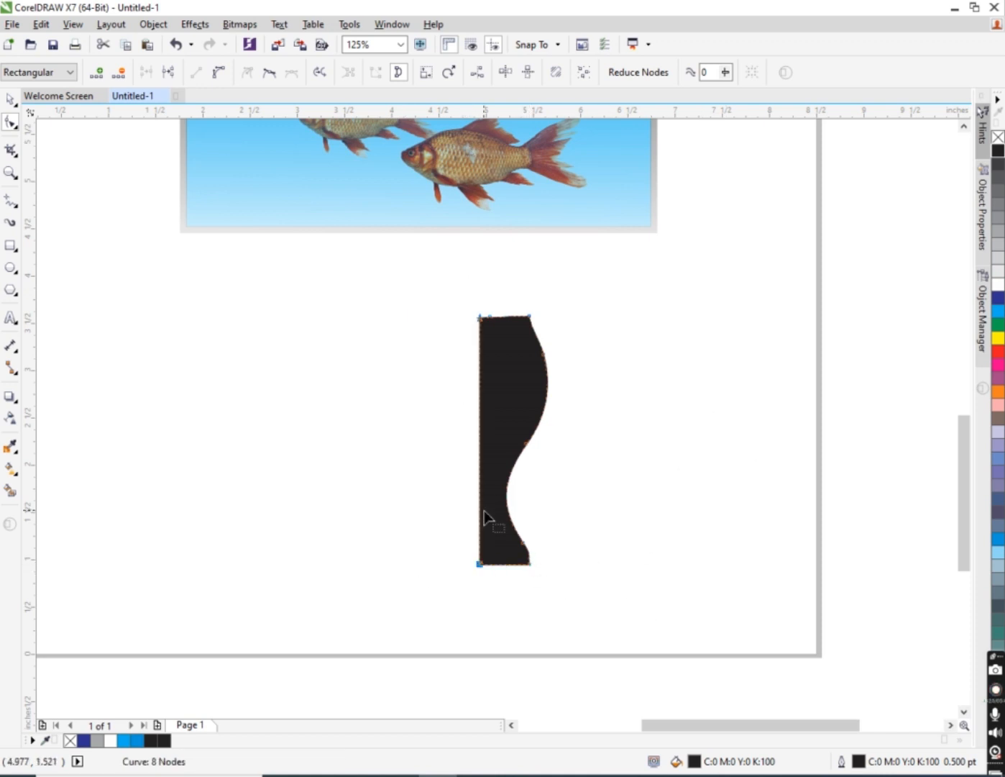
key("ctrl+z")
- Undo the edge reshaping and the black rectangle itself, clearing the area below the fish picture
left_click(10, 99)
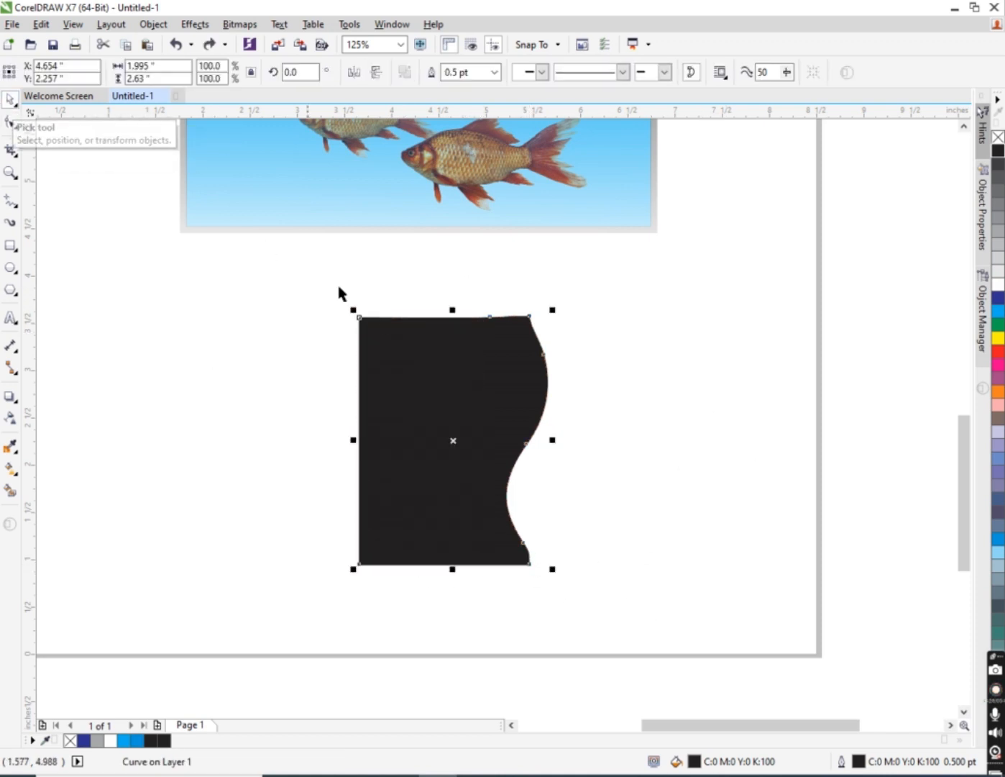
key("ctrl+z")
key("ctrl+z")
key("ctrl+z")
key("ctrl+z")
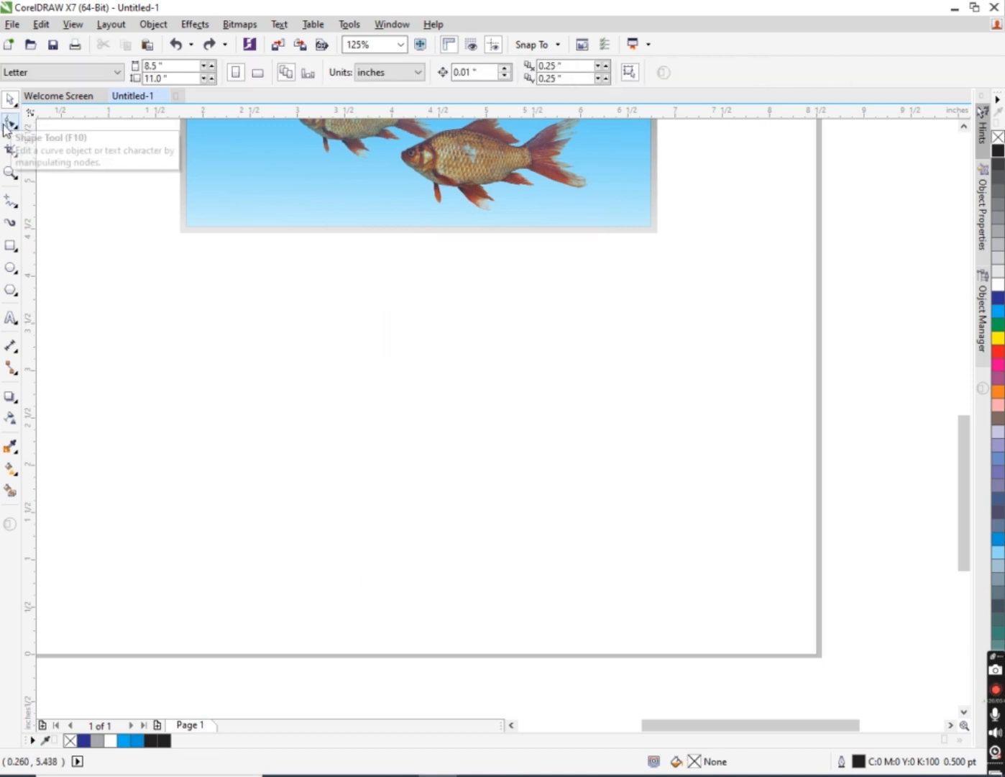
- Draw a light blue rectangle about 3.908 by 1.958 inches and move it below the fish picture, centred at about X 4.369, Y 2.888 inches
left_click(10, 245)
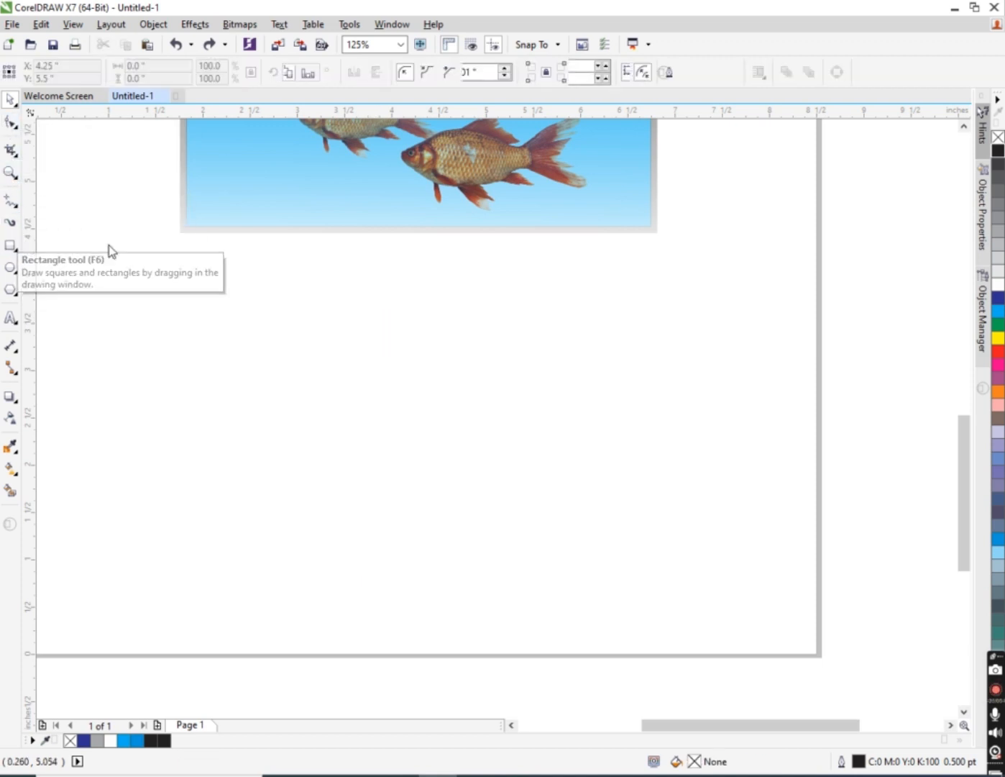
left_click_drag(388, 324, 756, 509)
left_click(998, 311)
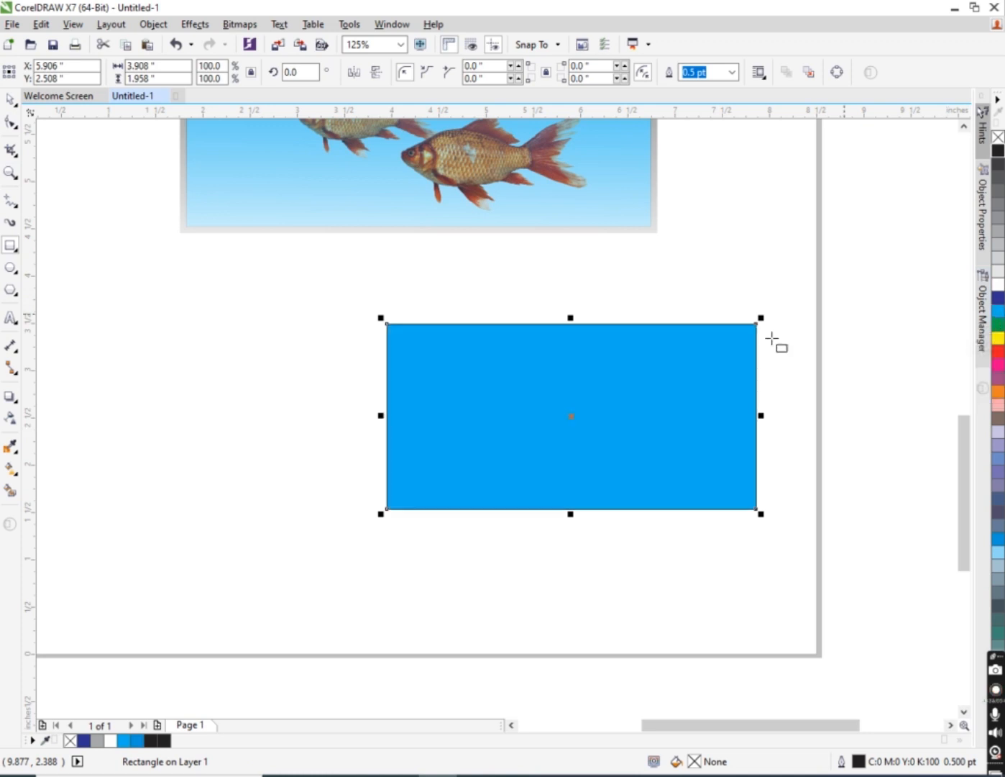
left_click_drag(568, 415, 428, 381)
- Pull two thin strands outward and down from the blue rectangle's left edge with the Smudge tool
left_click(9, 131)
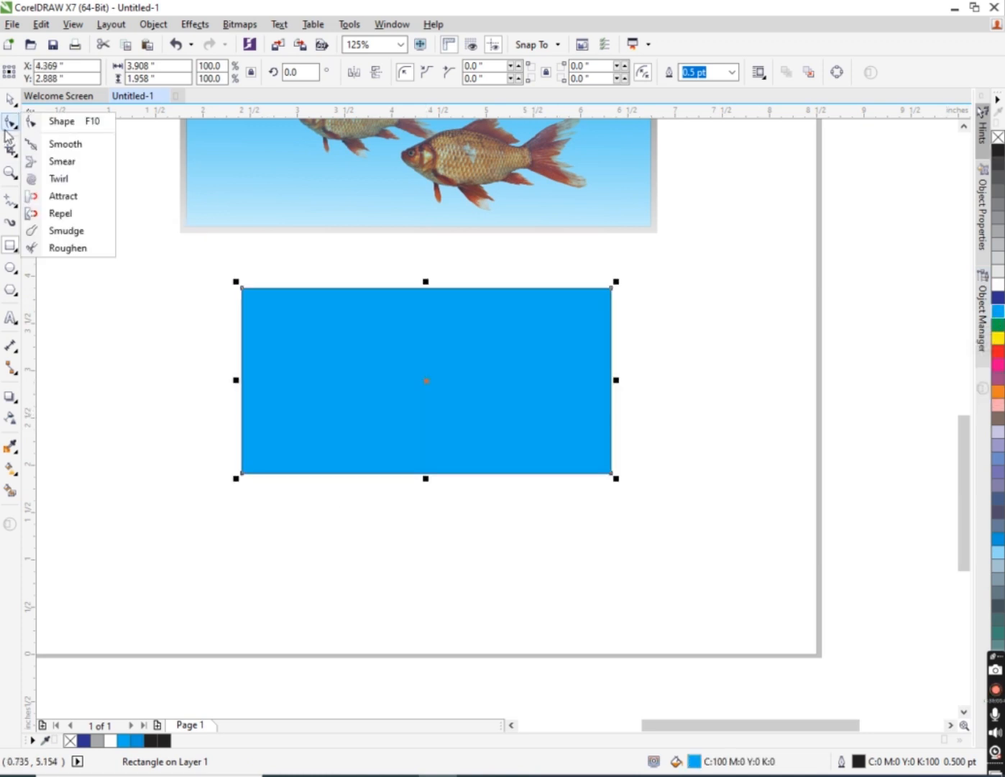
left_click(66, 231)
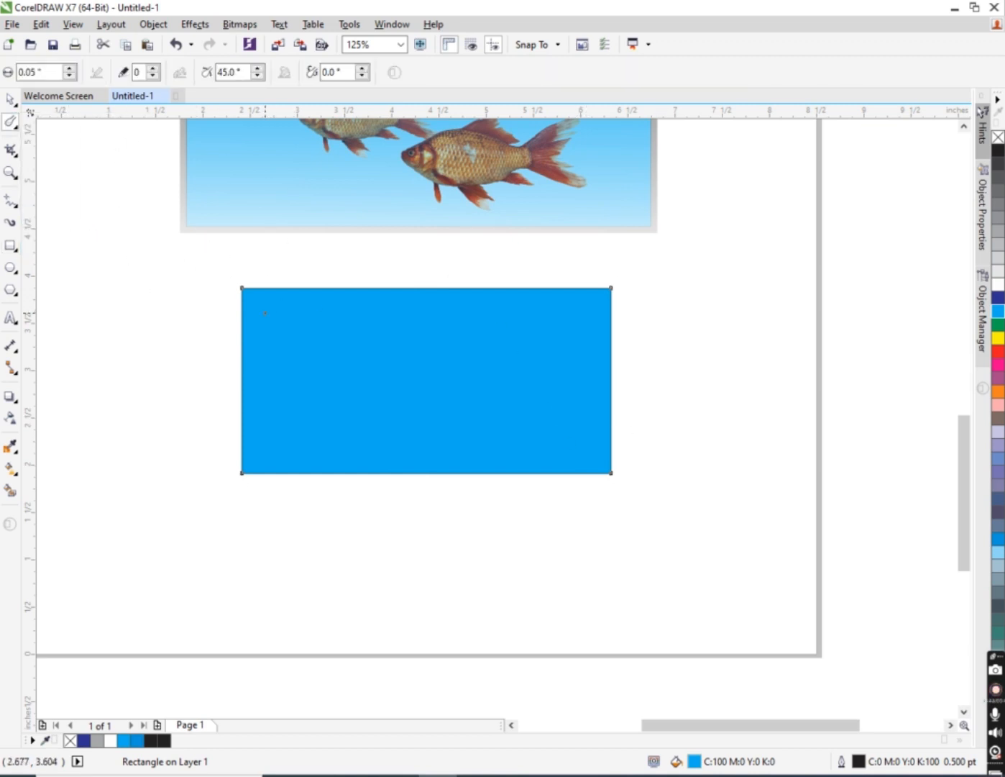
left_click_drag(248, 343, 248, 344)
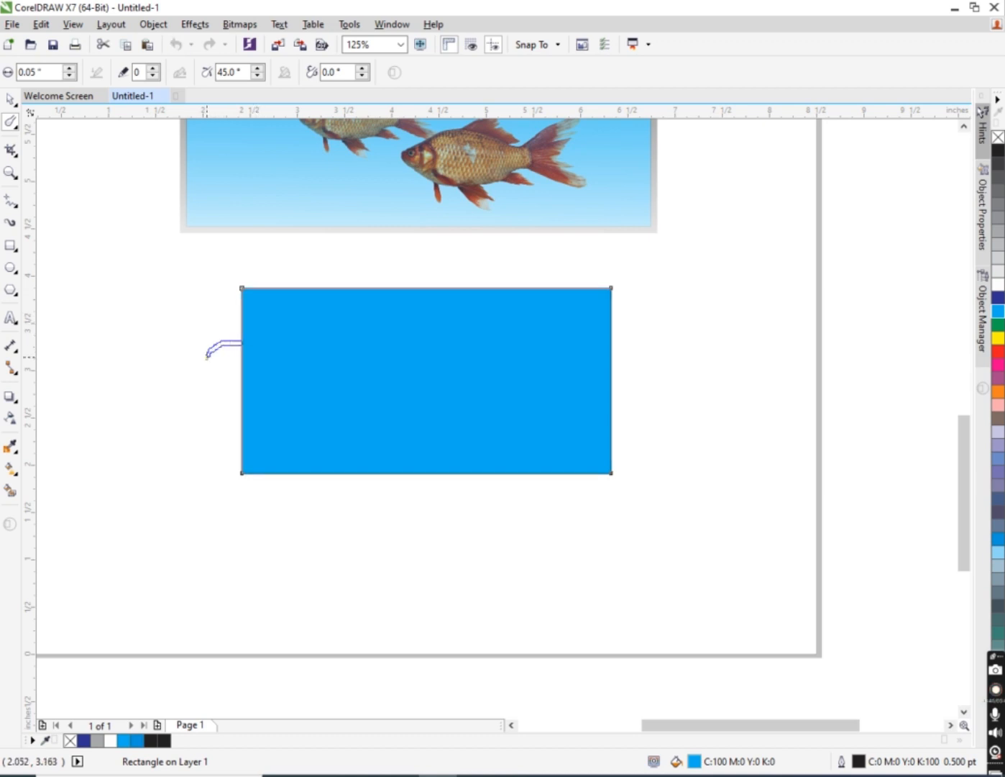
left_click_drag(200, 458, 199, 460)
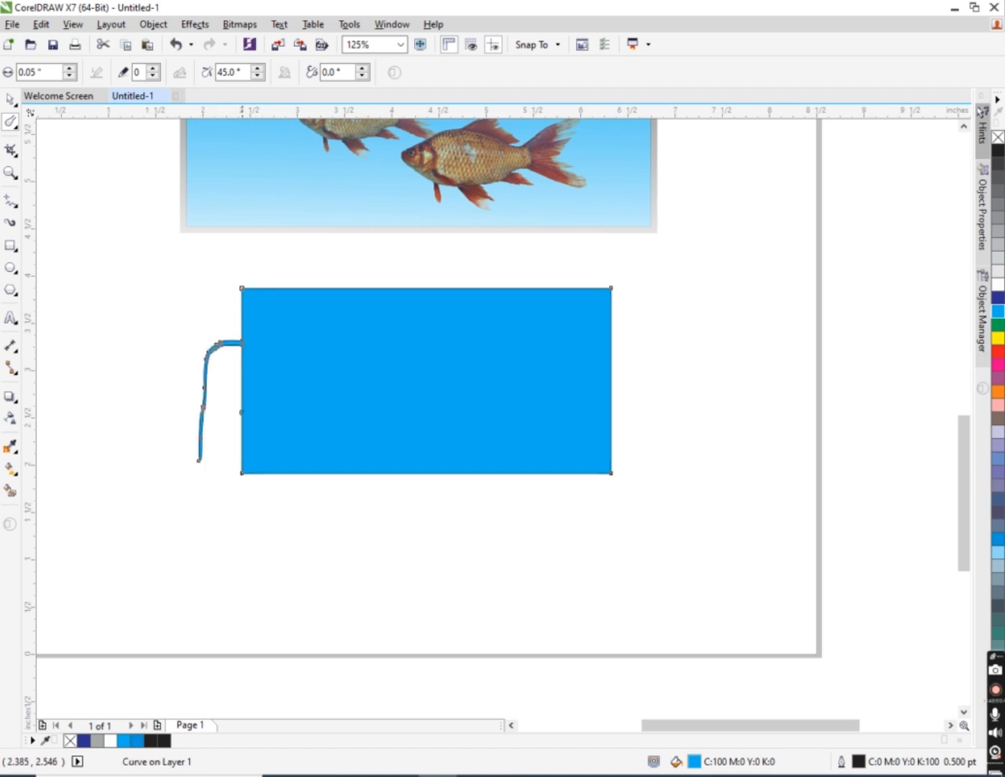
left_click_drag(261, 409, 240, 408)
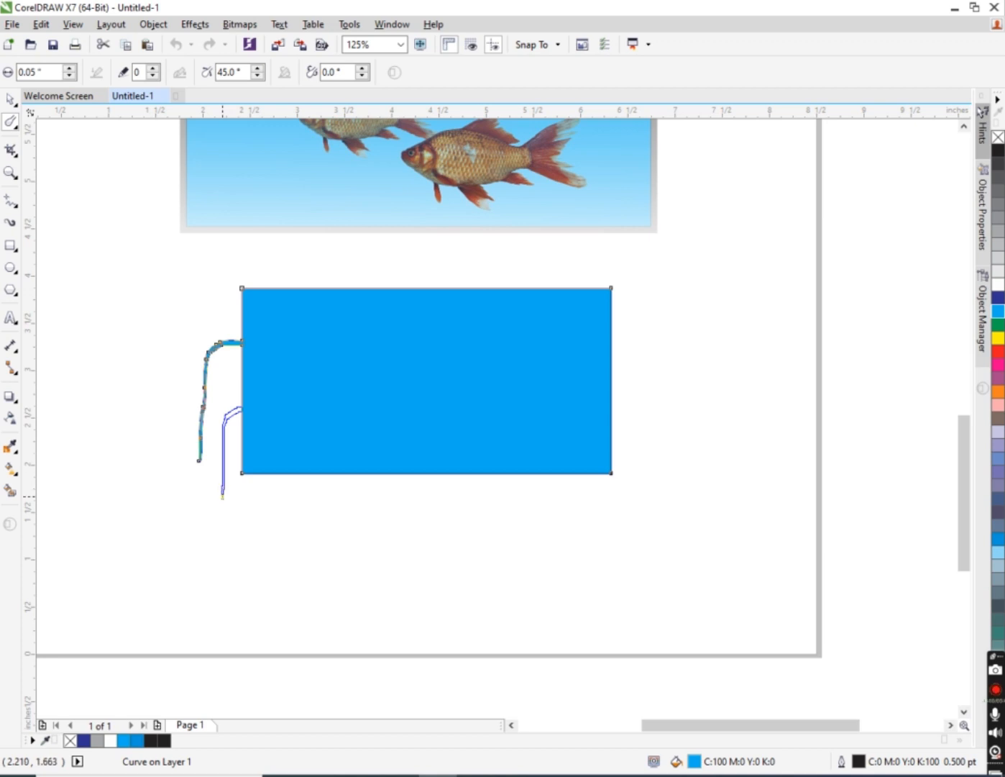
left_click_drag(223, 497, 222, 498)
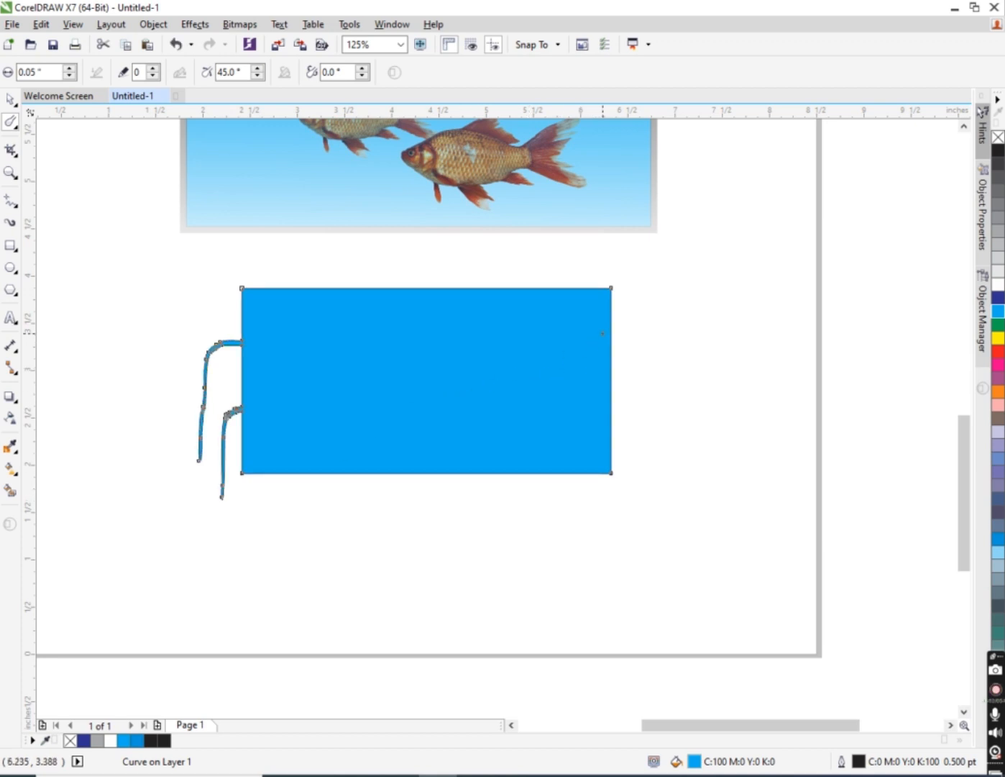
- Smudge two long strands outward and down from the blue rectangle's right edge
left_click_drag(602, 333, 610, 321)
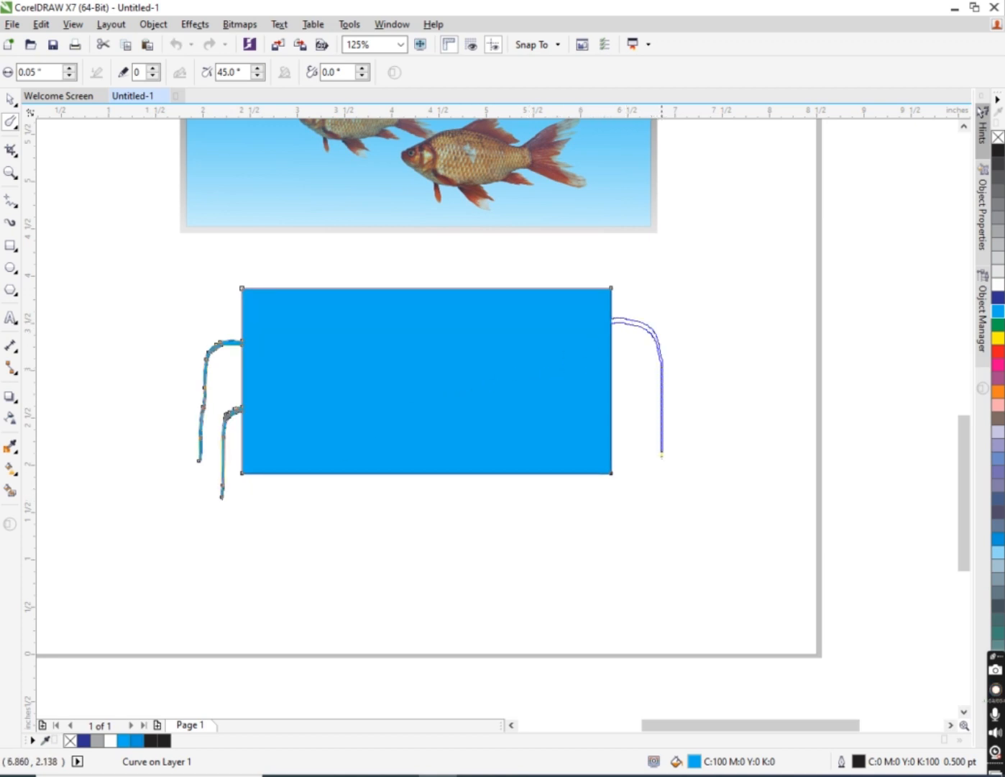
left_click_drag(661, 518, 662, 527)
left_click_drag(608, 378, 613, 379)
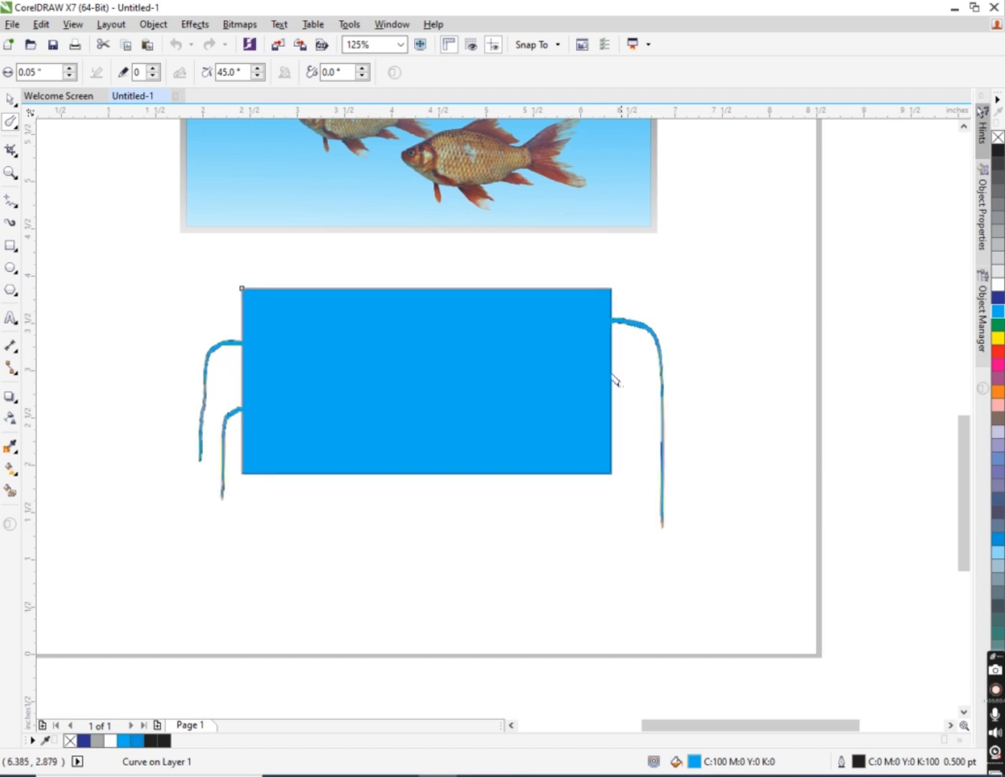
left_click_drag(637, 524, 640, 579)
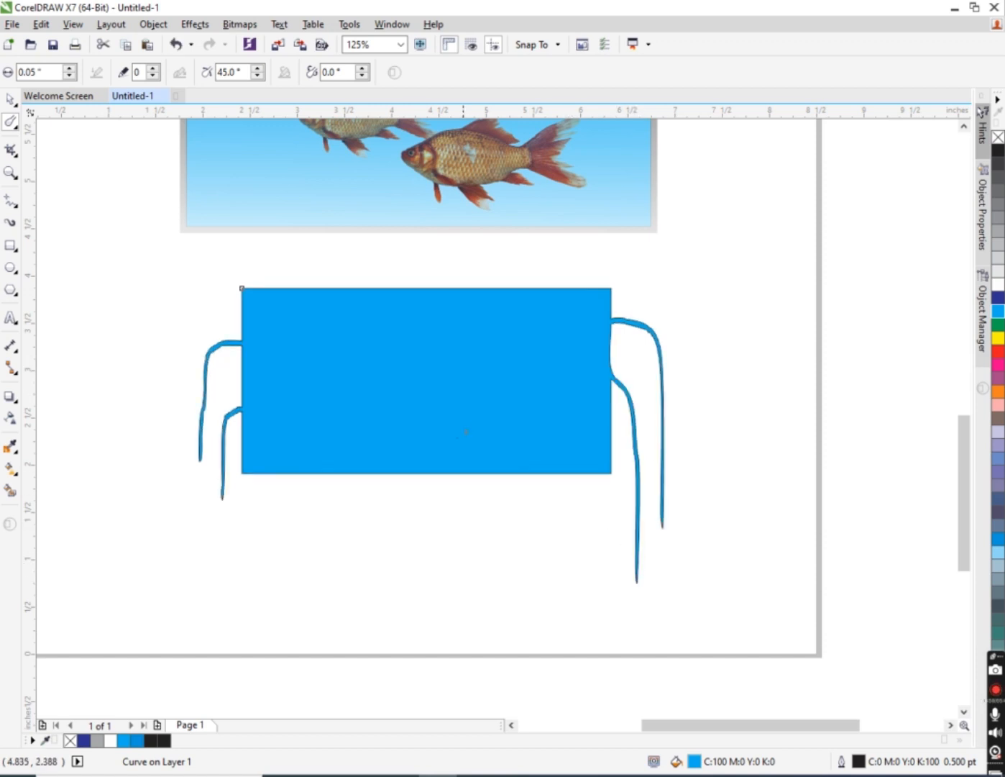
- Smudge six strands of varying length downward from the blue rectangle's lower edge
mouse_move(287, 467)
left_mouse_down()
mouse_move(266, 502)
mouse_move(278, 620)
left_mouse_up()
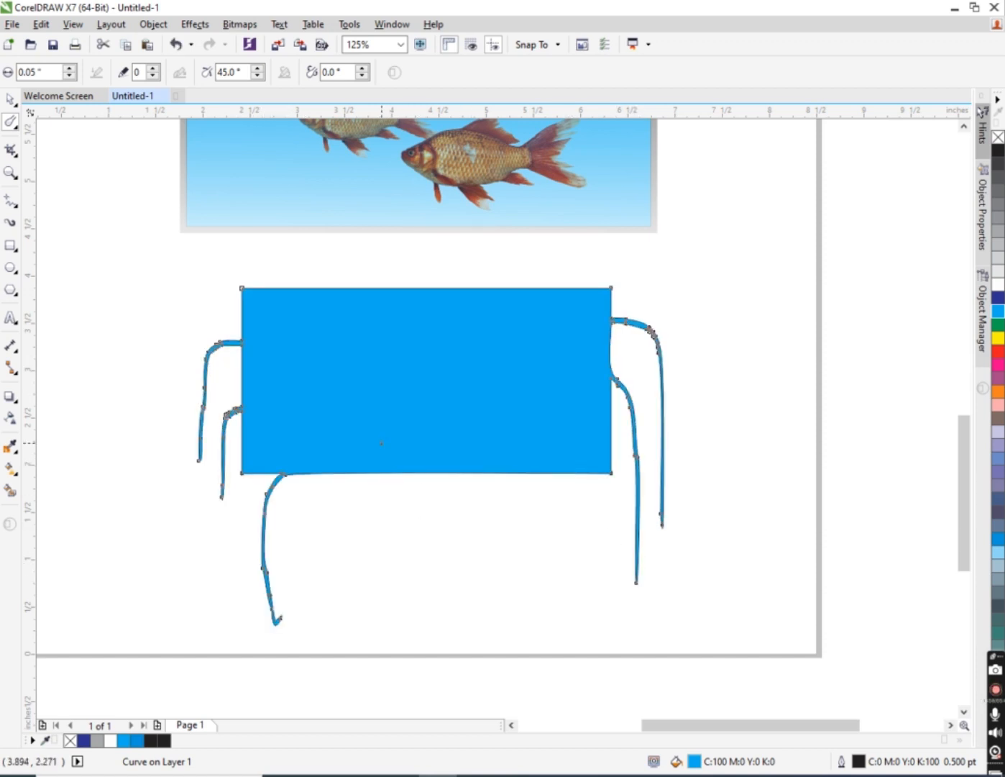
left_click_drag(367, 473, 364, 610)
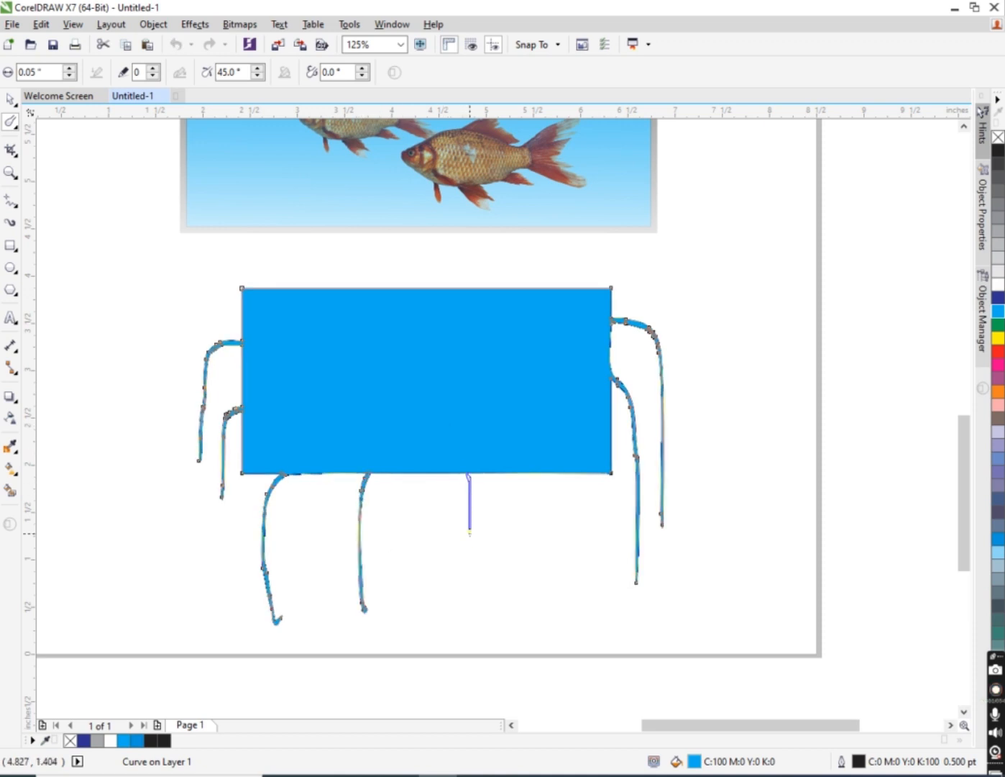
left_click_drag(470, 532, 472, 582)
left_click_drag(413, 554, 416, 573)
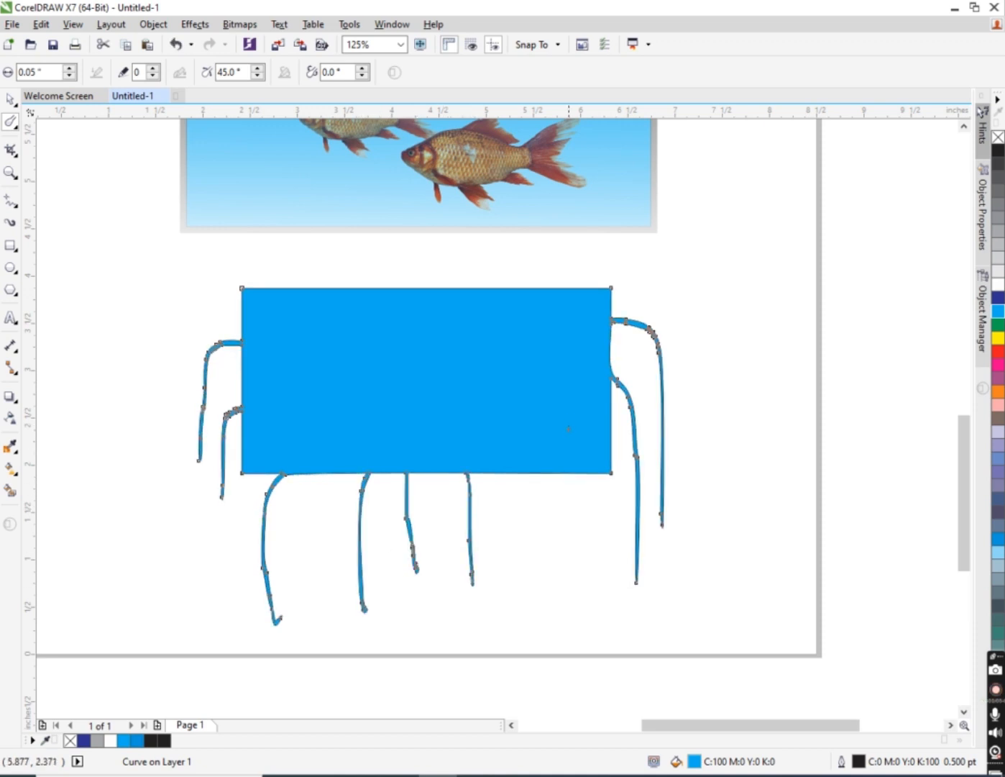
left_click_drag(559, 471, 558, 563)
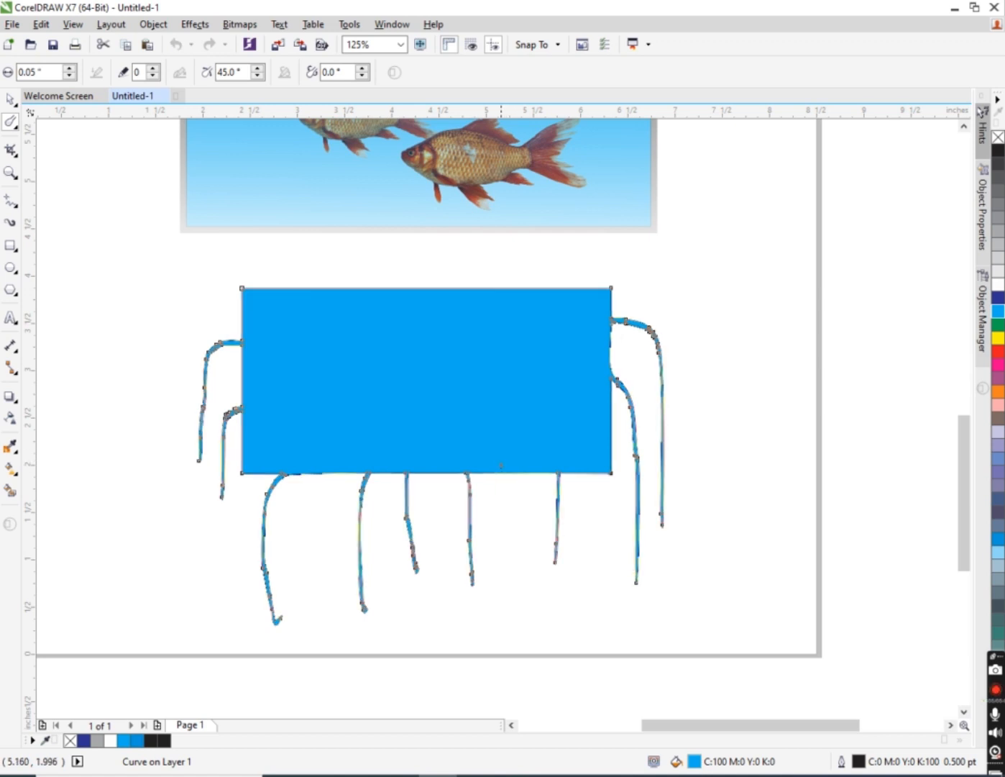
left_click_drag(502, 474, 503, 536)
- Examine the smudged blue shape and its strands, both up close and as a whole on the page
scroll(333, 320, "down", 2)
scroll(329, 327, "up", 1)
scroll(330, 329, "up", 1)
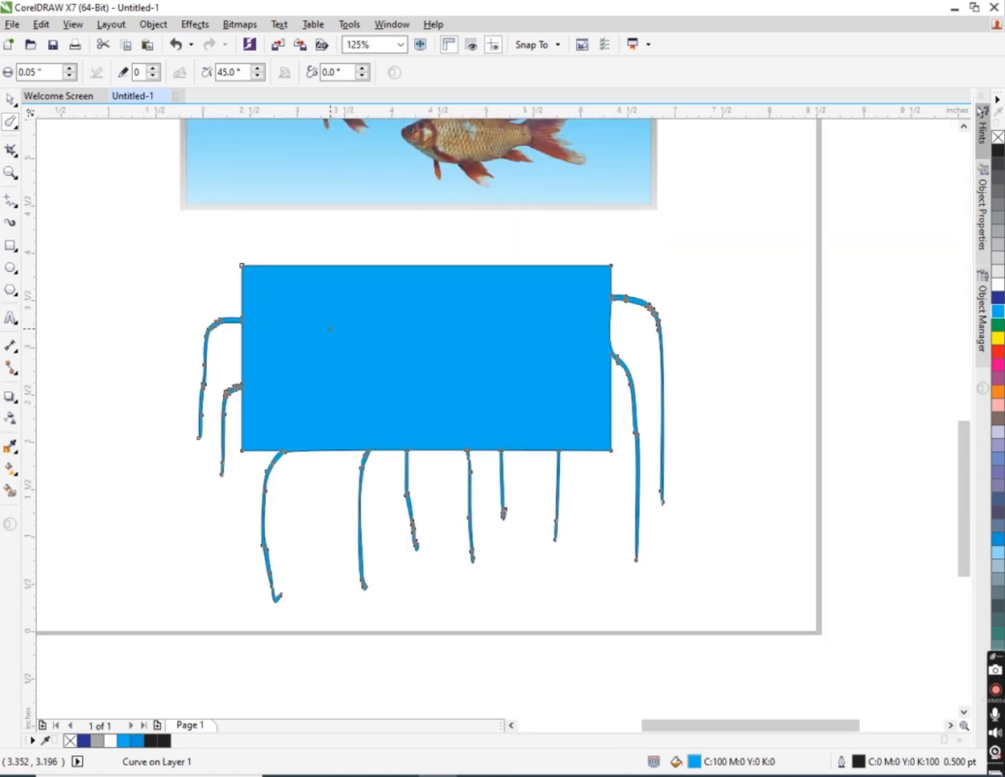
scroll(330, 328, "down", 1)
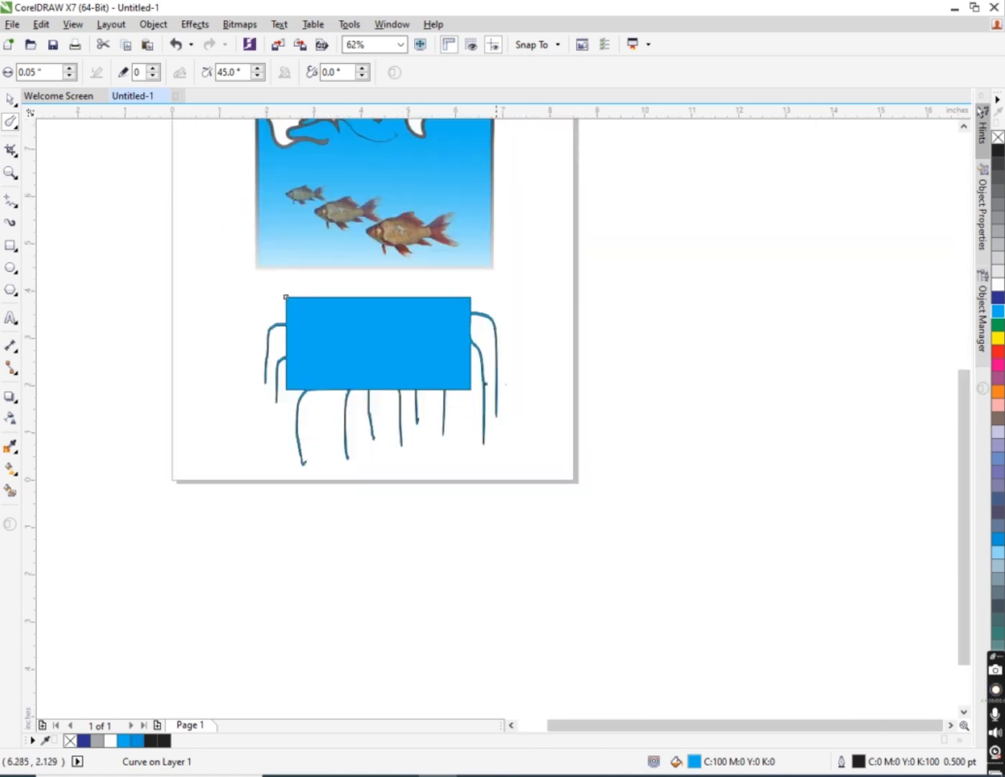
left_click(5, 103)
scroll(295, 360, "down", 1)
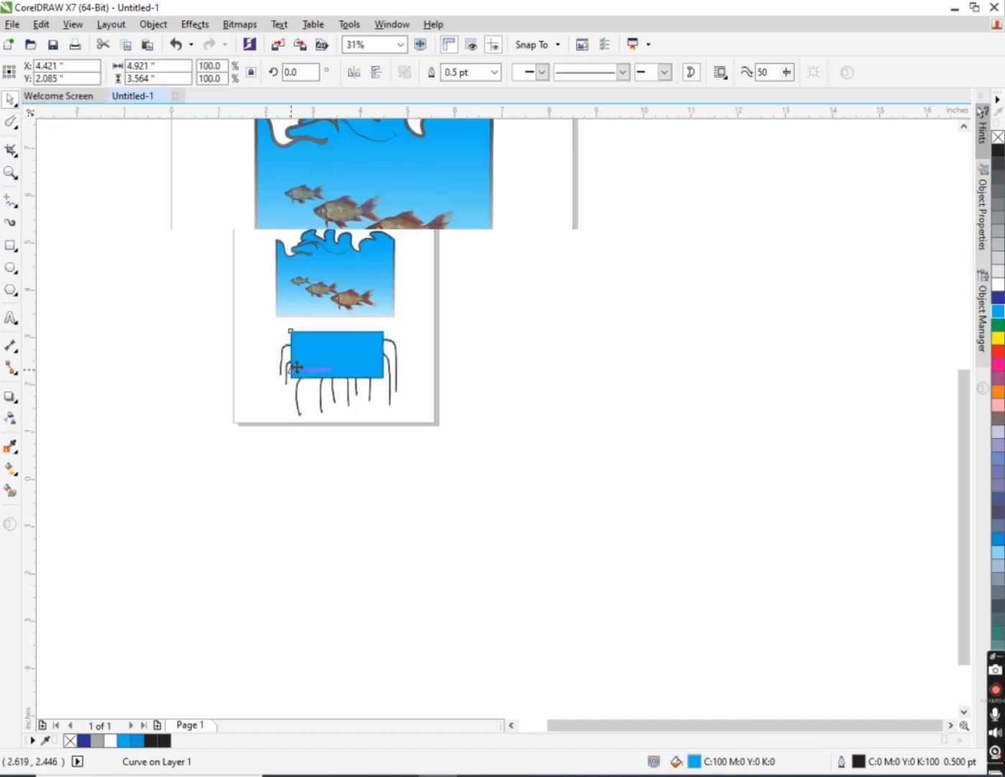
scroll(298, 357, "up", 1)
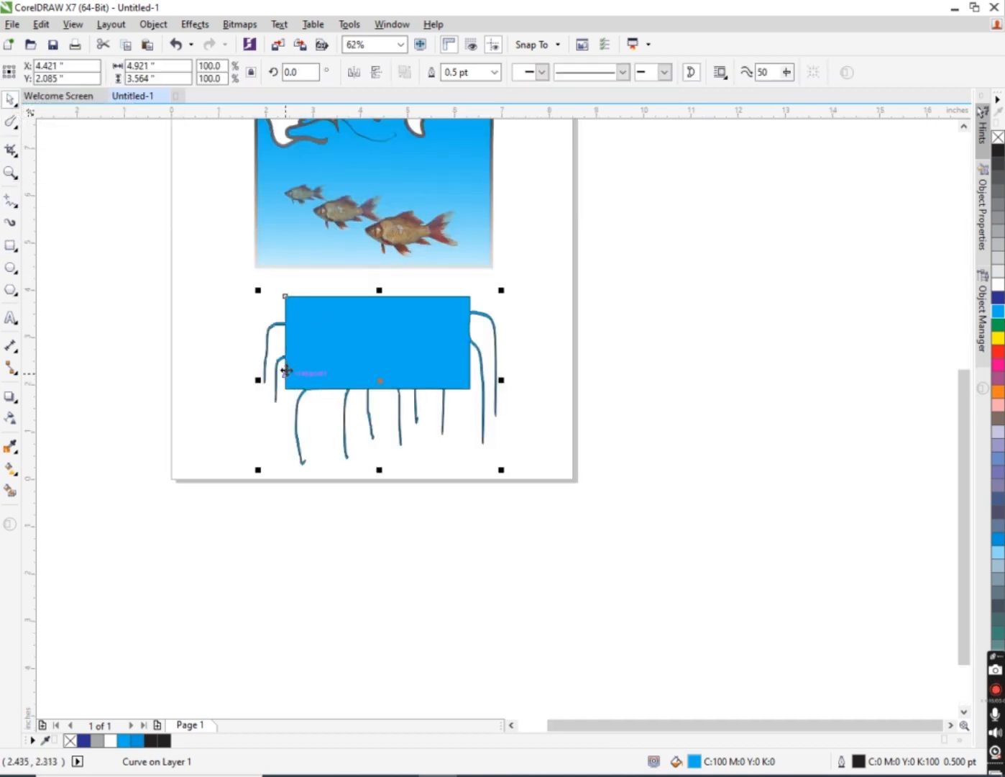
scroll(285, 370, "up", 1)
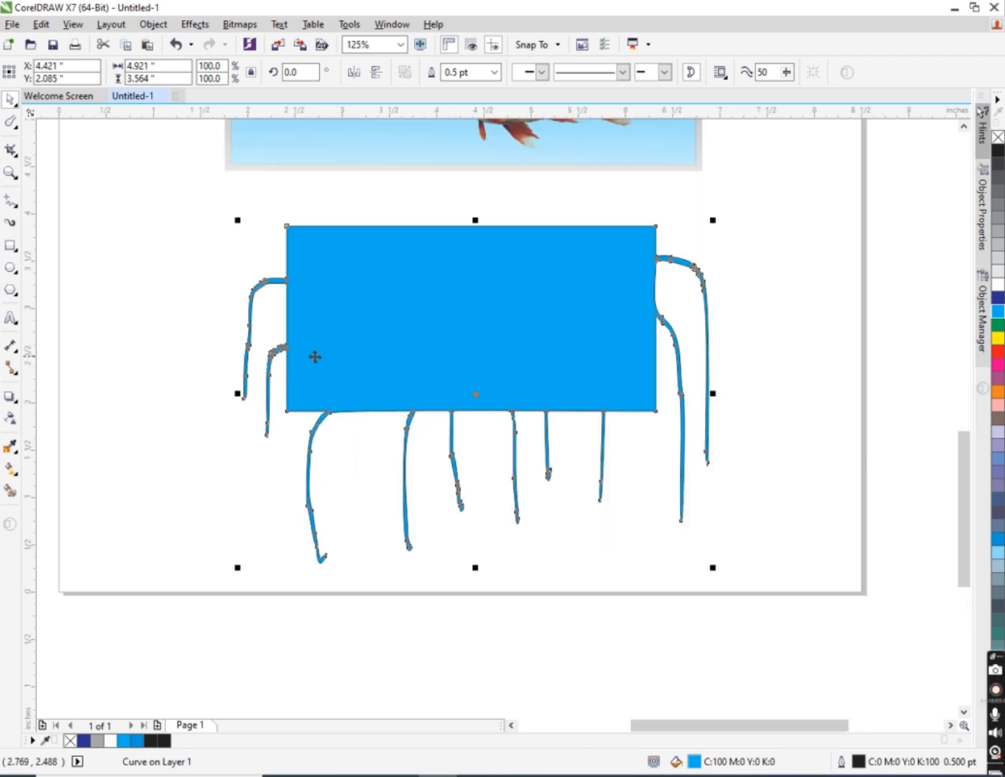
scroll(565, 287, "down", 1)
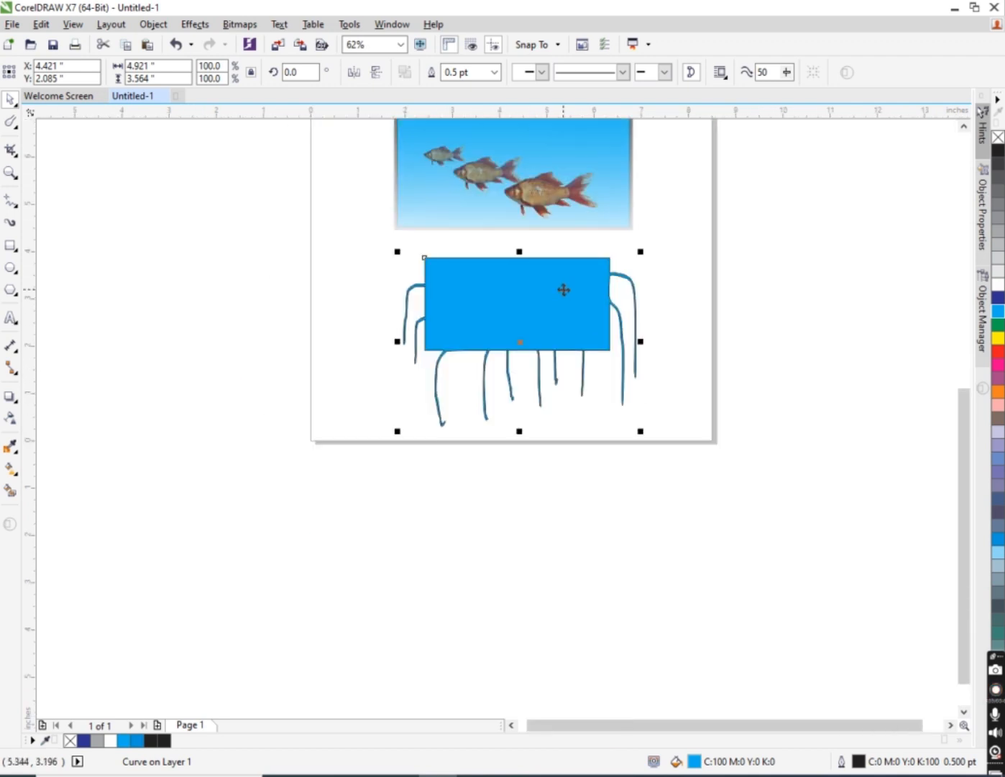
scroll(606, 289, "up", 1)
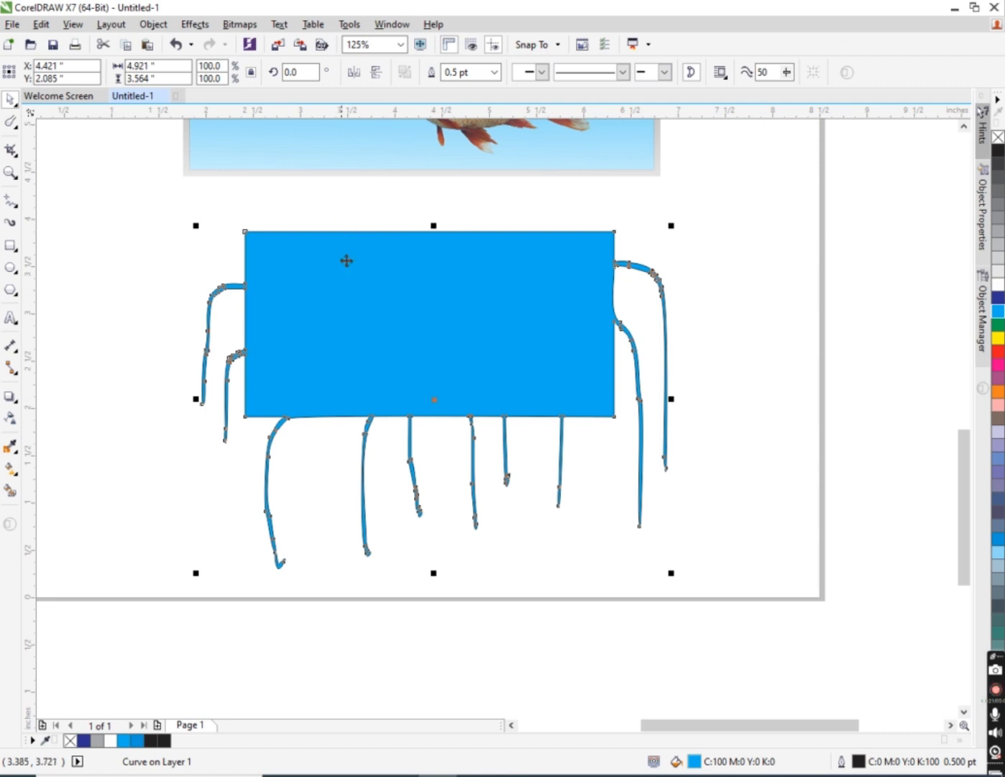
scroll(350, 267, "down", 1)
scroll(351, 270, "up", 1)
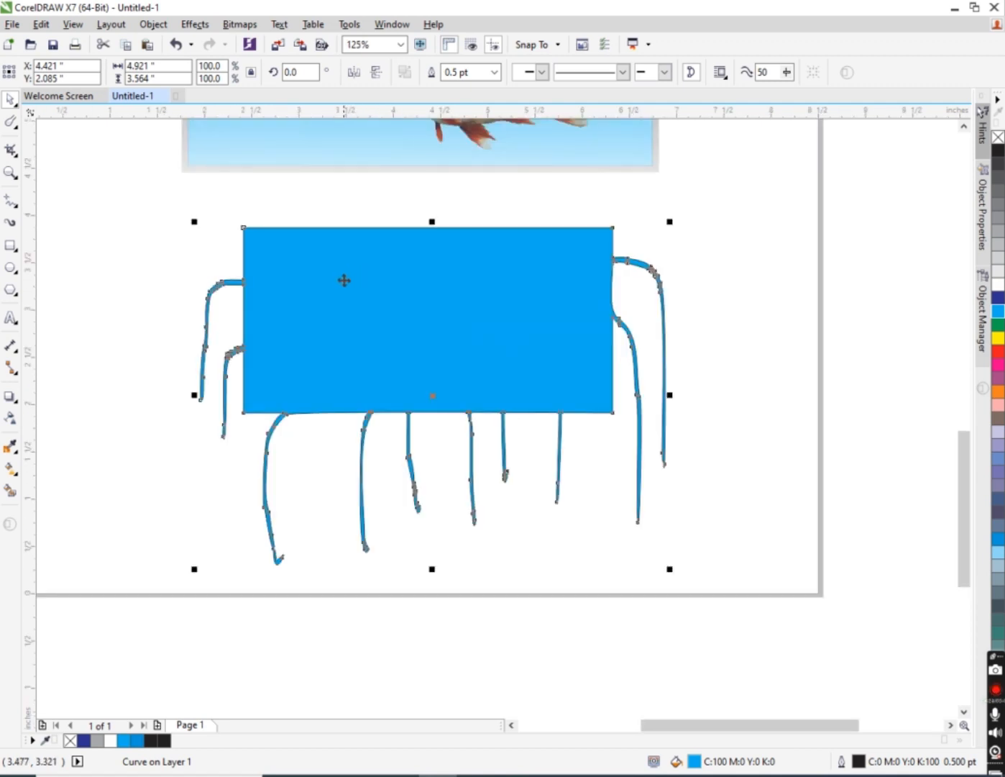
- Delete the smudged blue shape with its strands from the page
key("Delete")
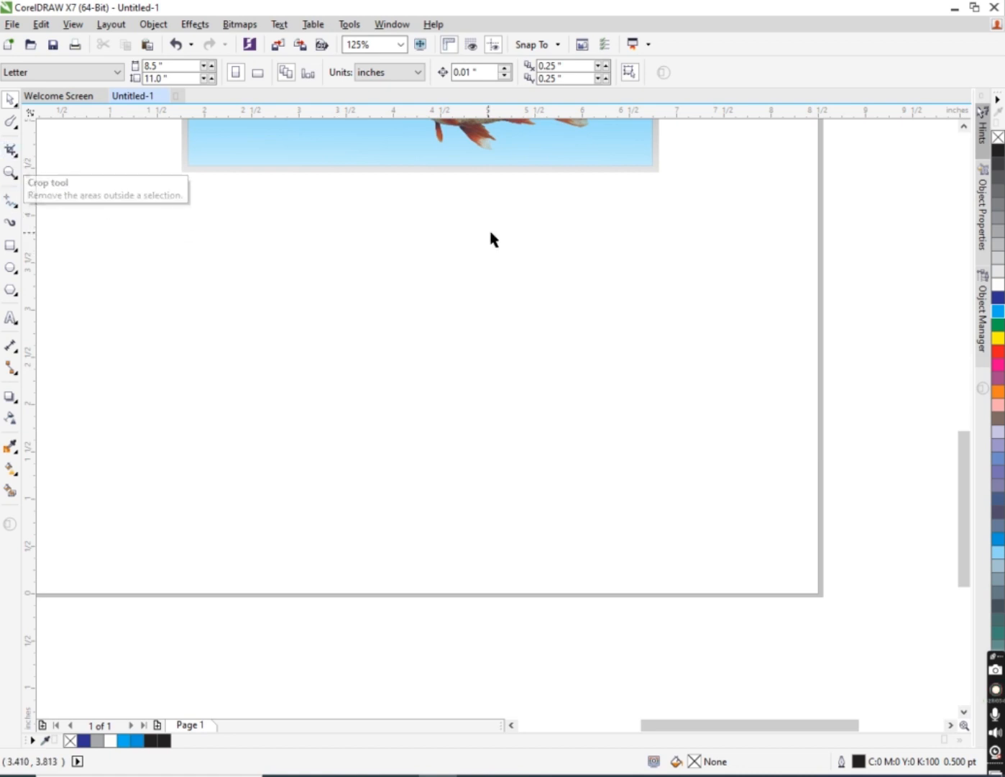
scroll(425, 302, "down", 1)
scroll(448, 179, "up", 1)
- Select the largest fish bitmap beneath the lens and move it out of the framed picture onto the empty page area below
left_click(447, 205)
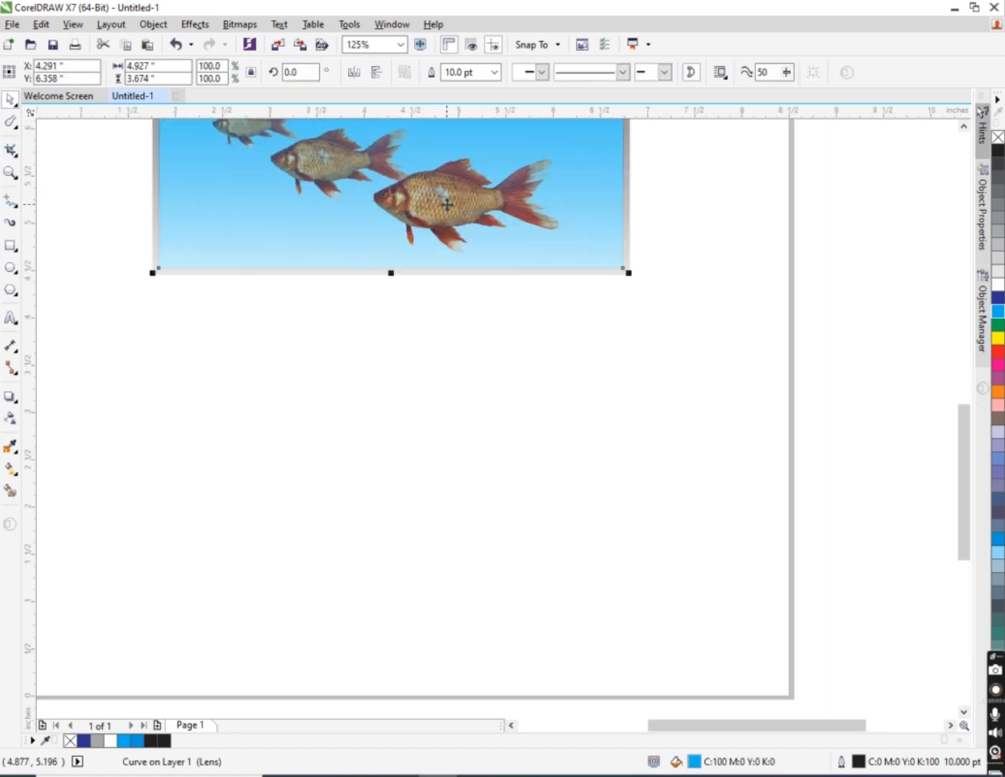
left_click(447, 205, "alt")
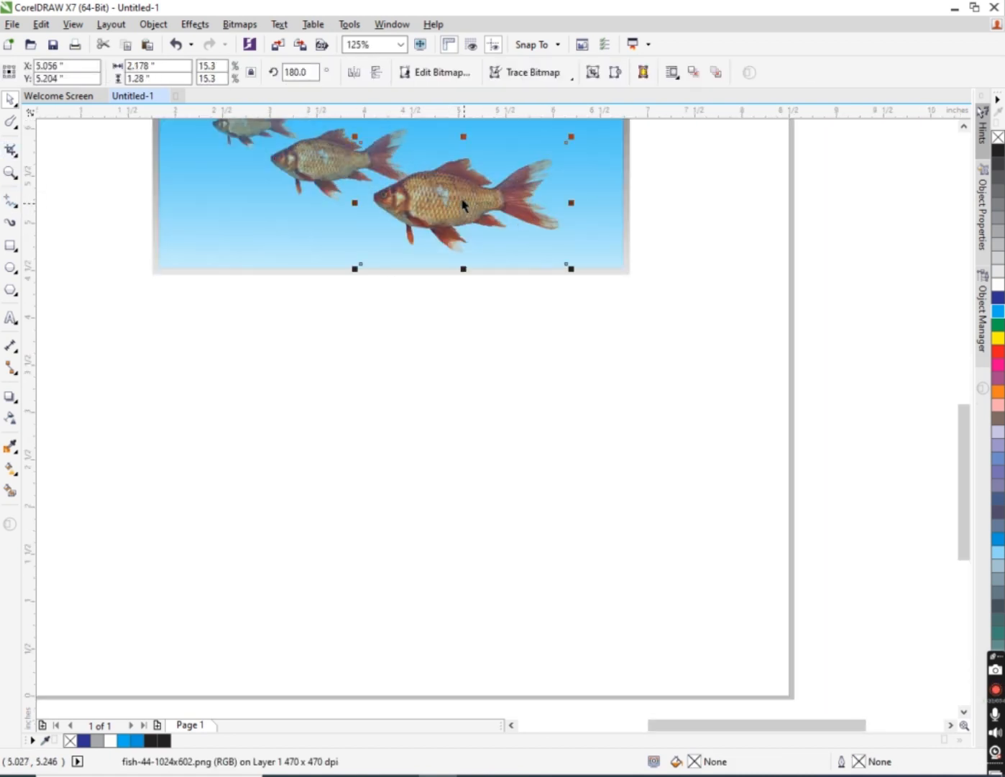
left_click_drag(465, 209, 461, 445)
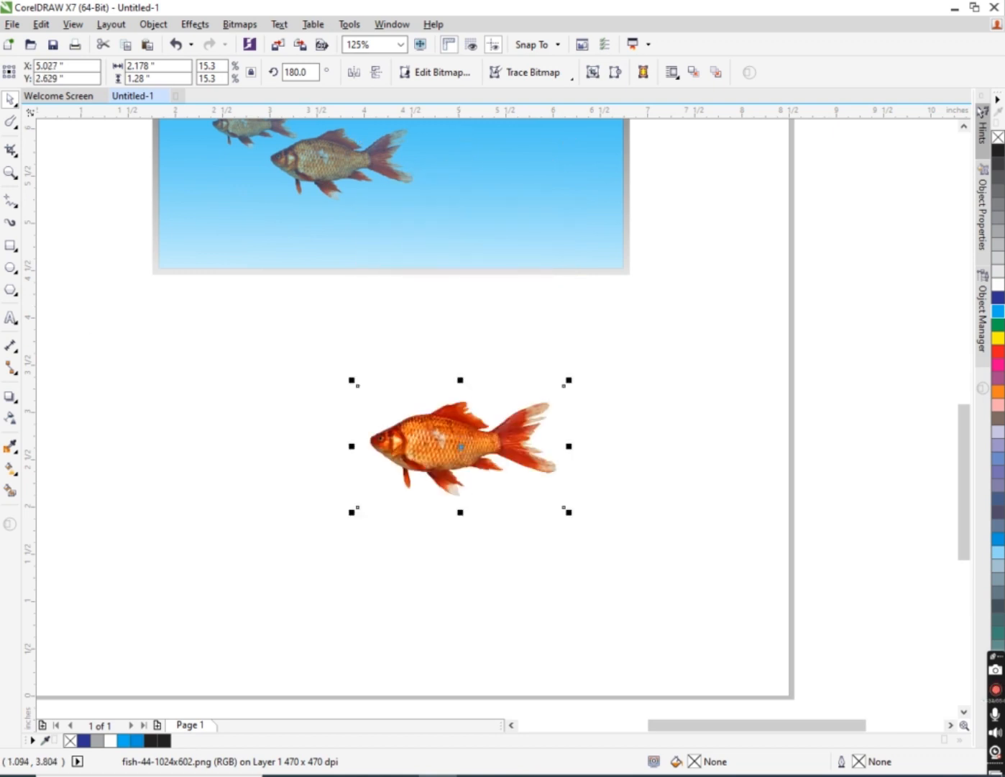
- Try to smudge the orange fish bitmap with the Smudge tool
left_click(10, 121)
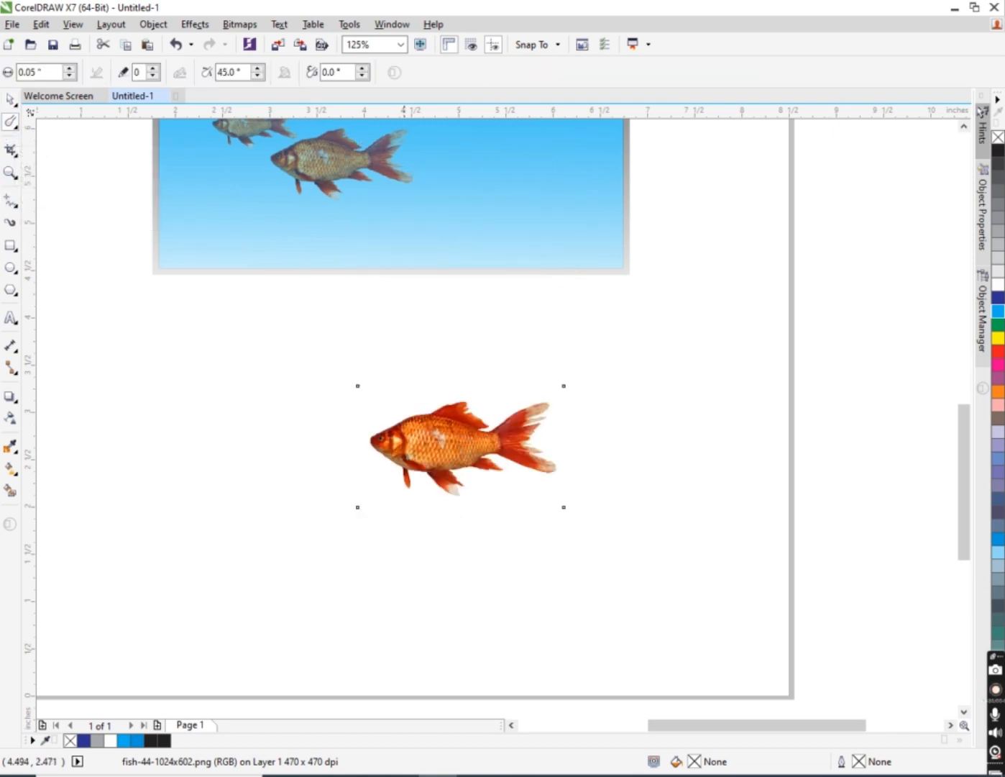
left_click(376, 449)
left_click(588, 419)
left_click(438, 471)
left_click(588, 422)
left_click(449, 430)
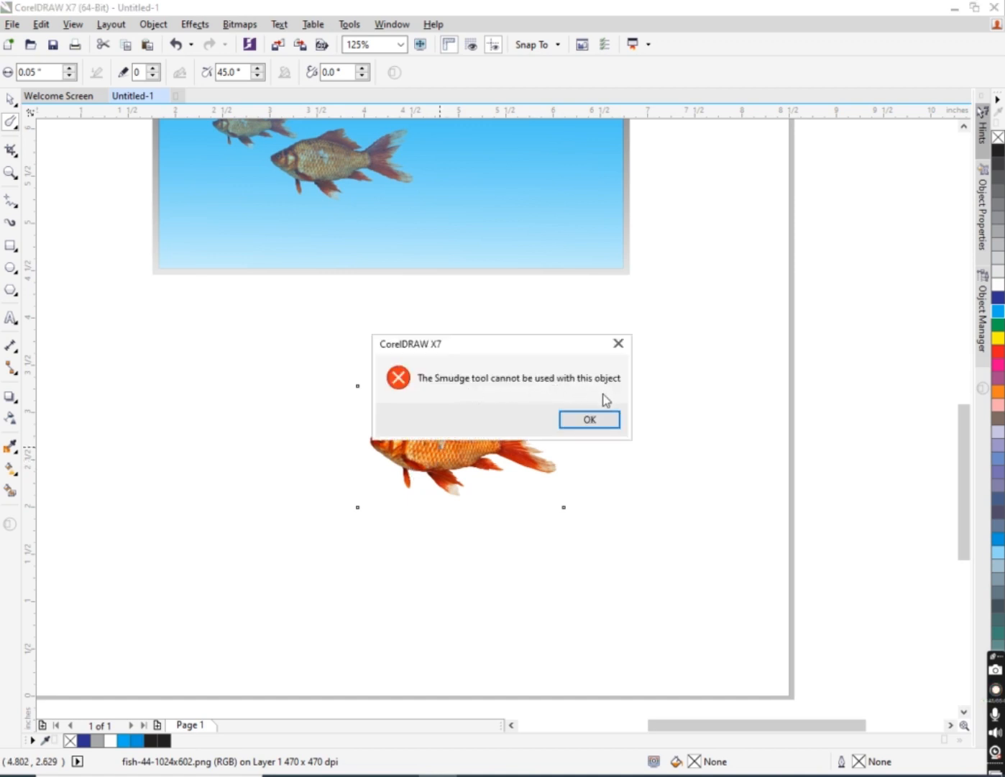
left_click(592, 420)
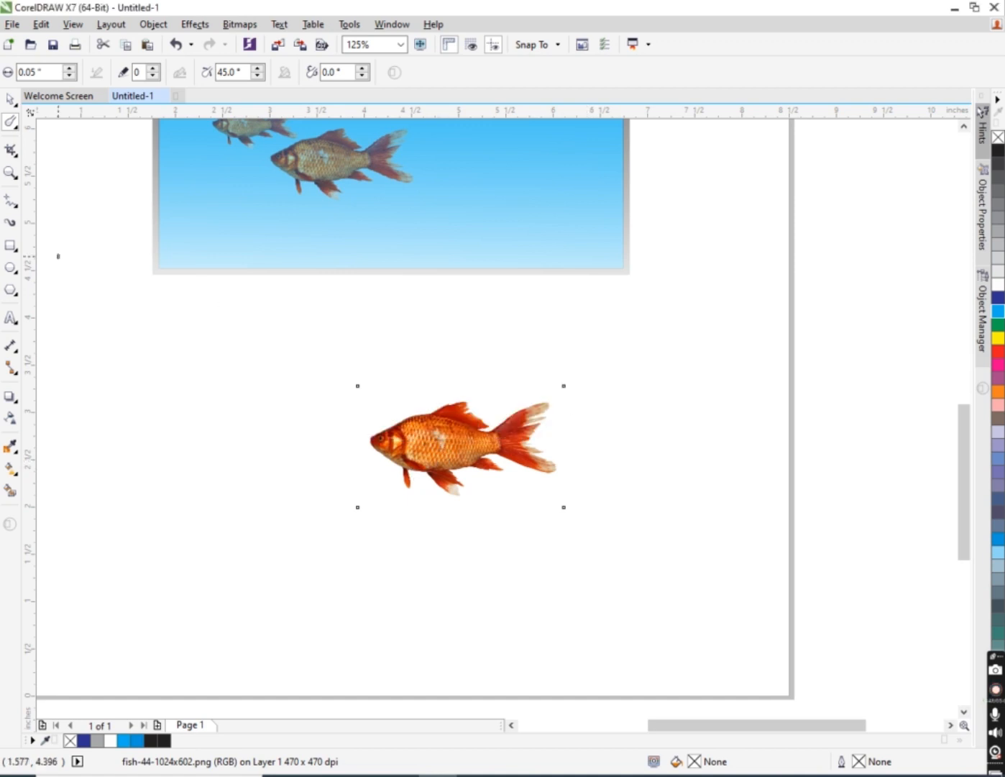
- Nudge the fish bitmap slightly, and undo its moves to return it to the framed picture
left_click(10, 98)
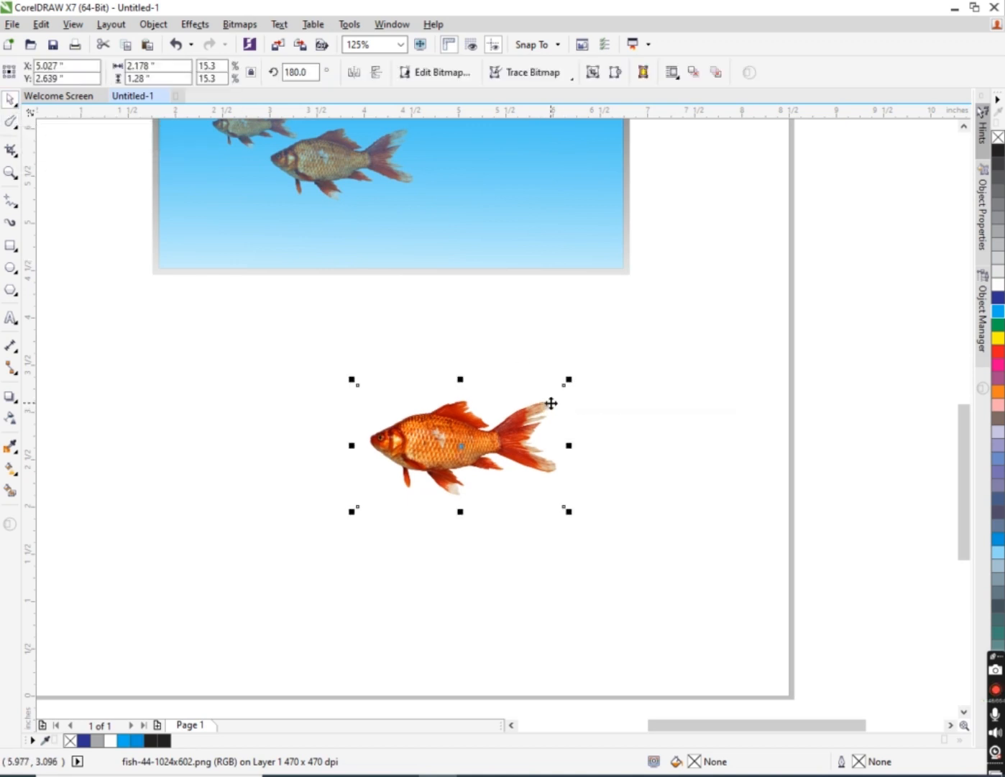
left_click_drag(505, 438, 505, 436)
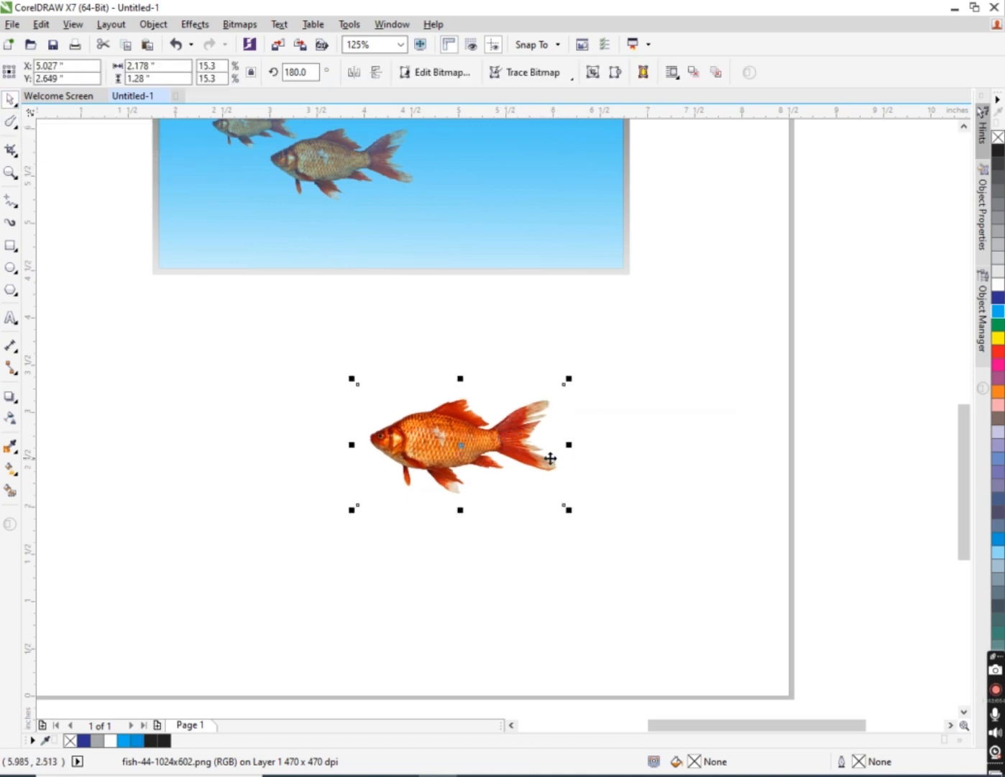
key("ctrl+z")
key("ctrl+z")
key("ctrl+z")
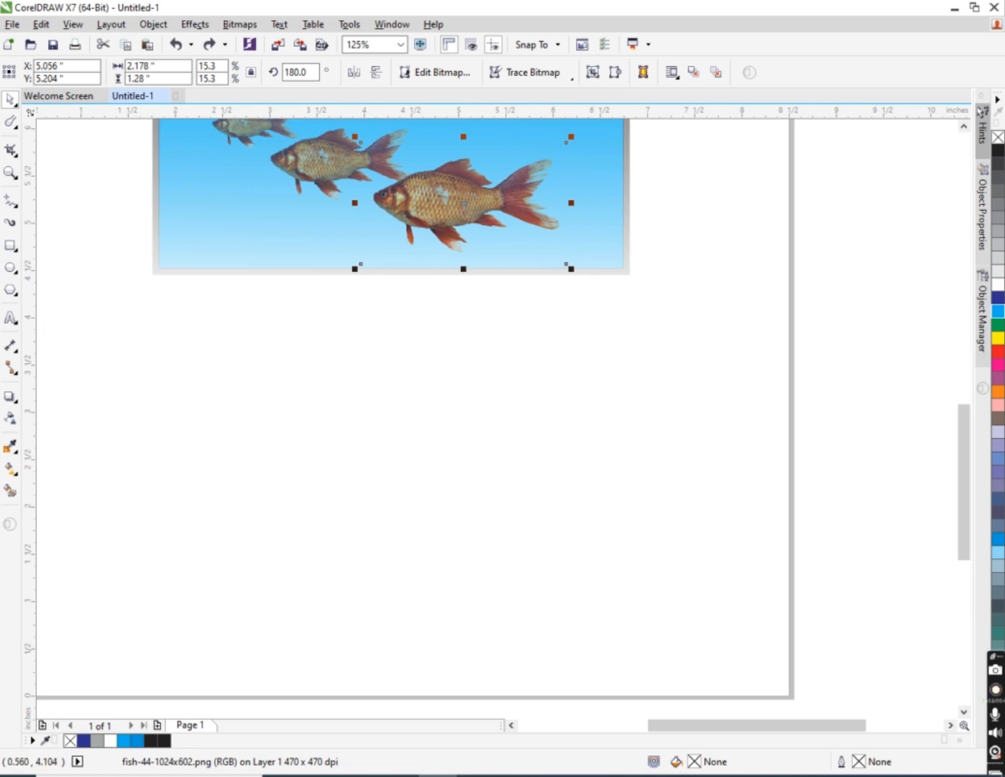
- Draw a rectangle about 4.6 by 2.3 inches on the empty page area below the fish picture
left_click(11, 128)
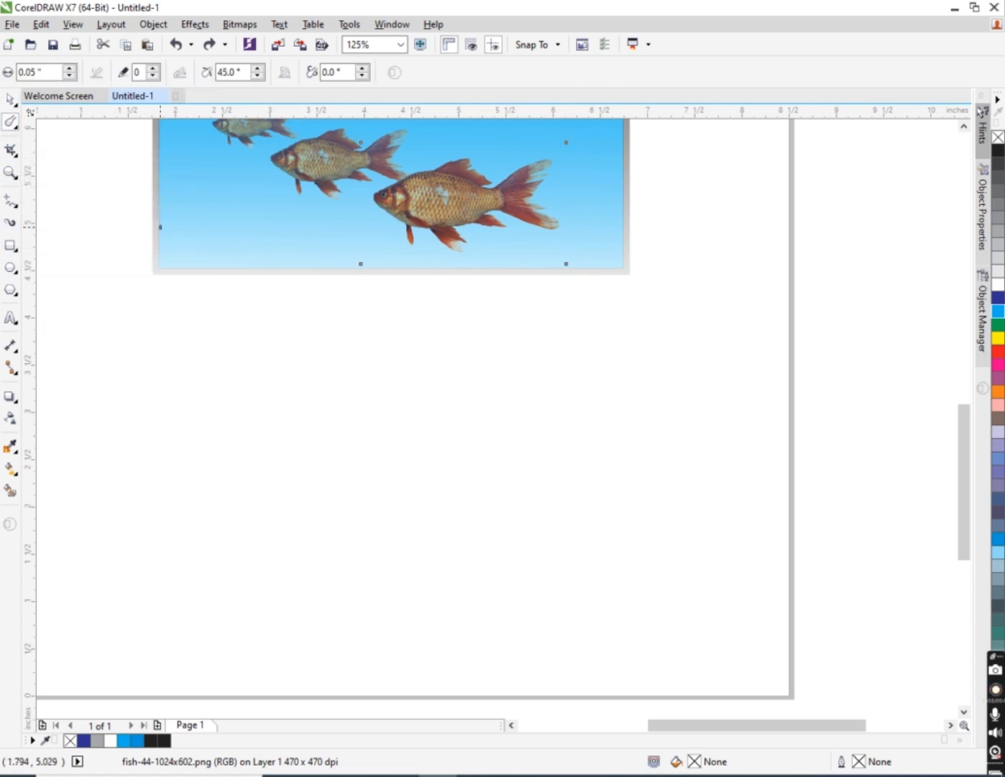
left_click(10, 245)
mouse_move(234, 354)
left_mouse_down()
mouse_move(541, 480)
mouse_move(669, 573)
left_mouse_up()
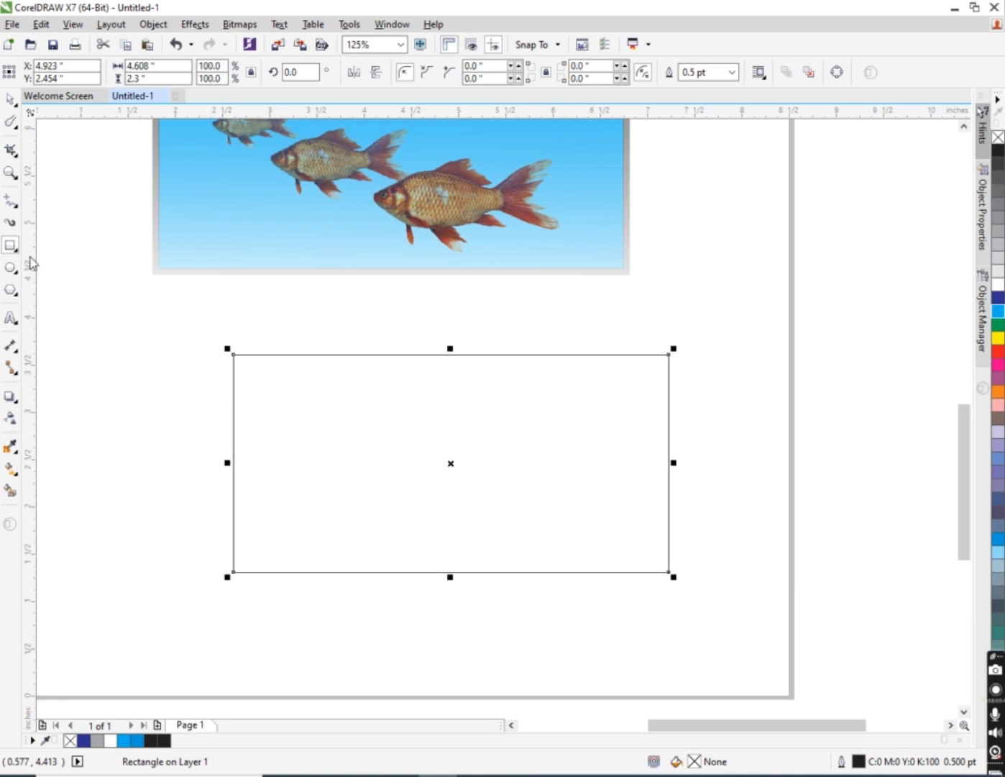
- Fill the new rectangle with green, C100 M0 Y100 K0
left_click(10, 122)
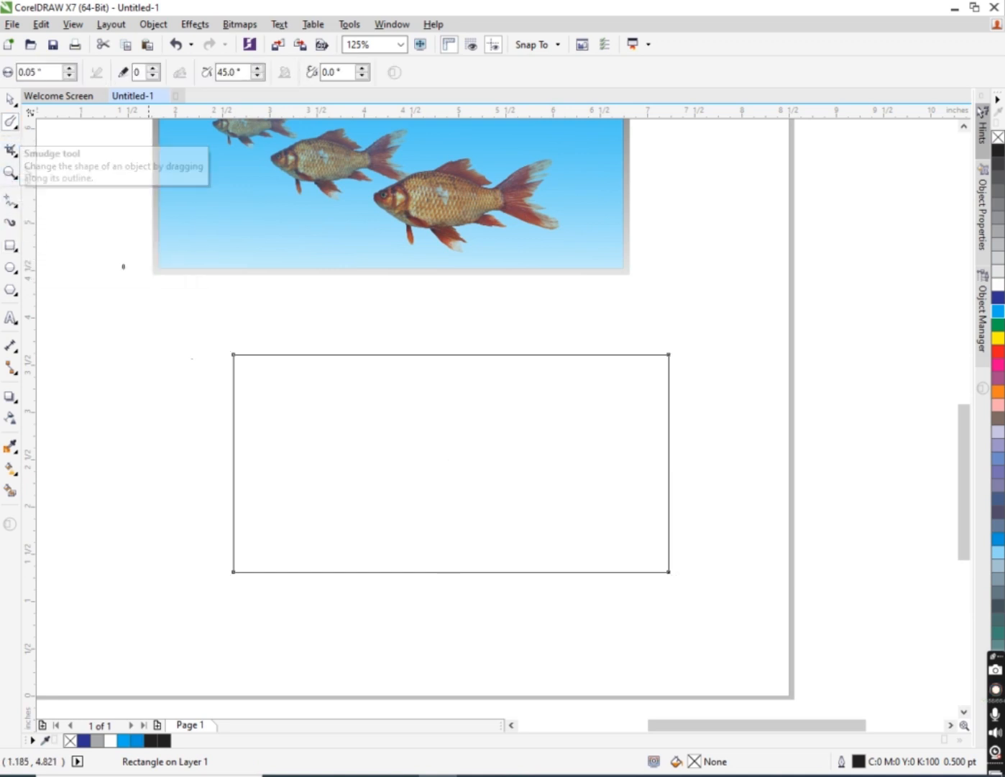
left_click(11, 98)
left_click(998, 311)
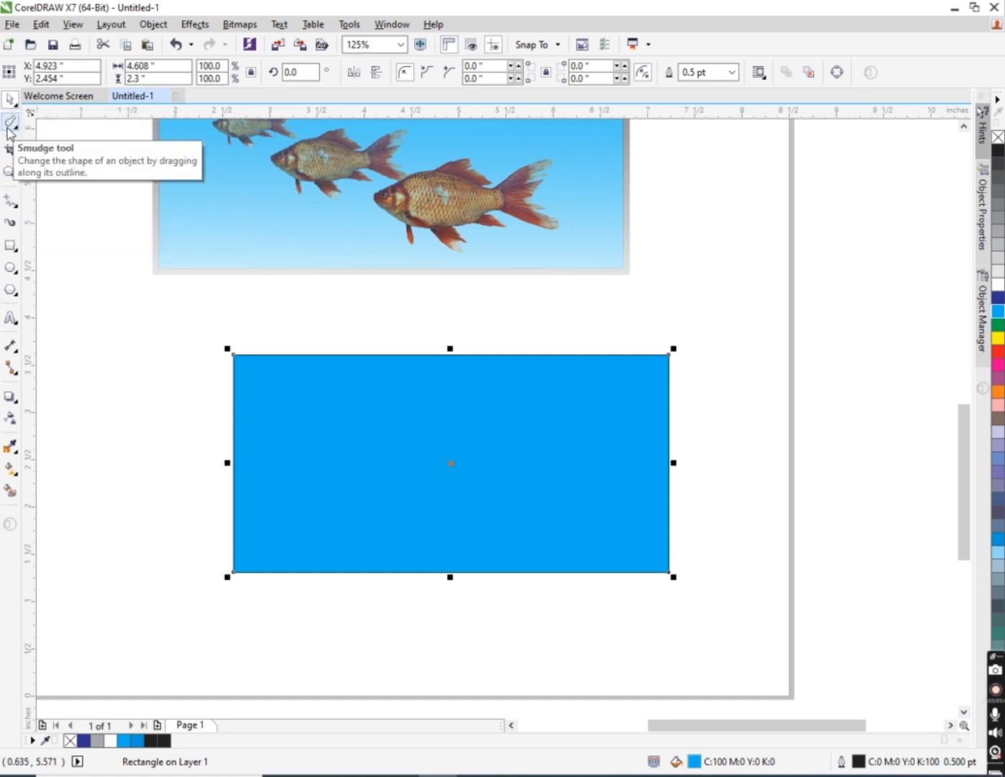
left_click(998, 324)
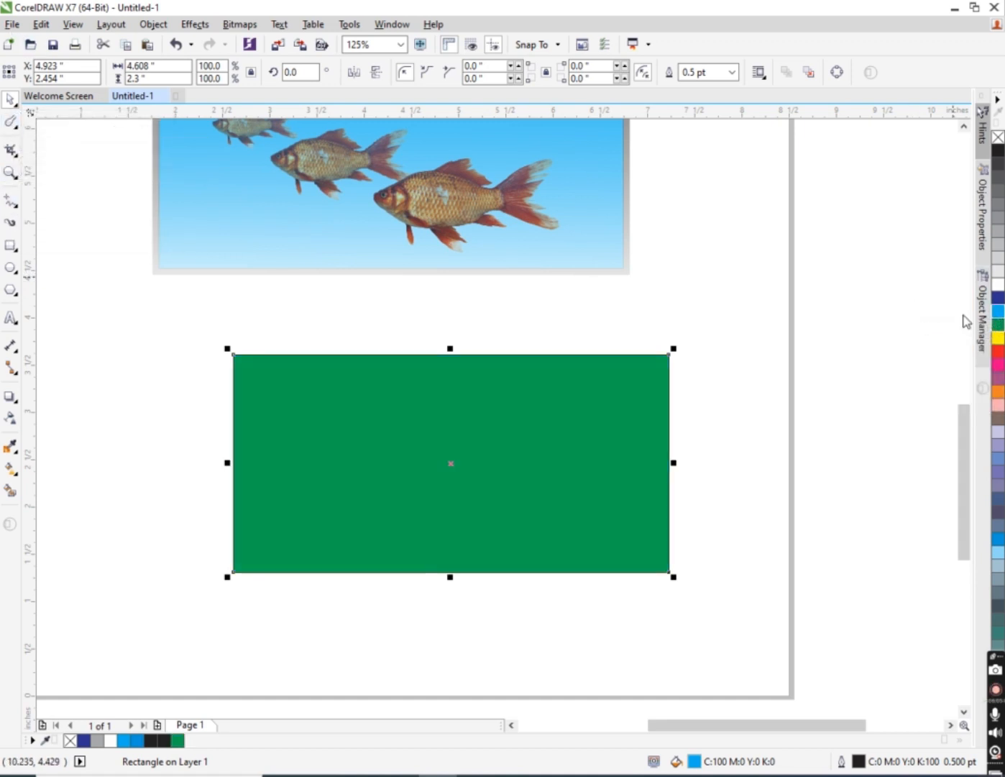
- Smudge two thin strands outward and down from the green rectangle's right edge and one from its left edge
left_click(11, 121)
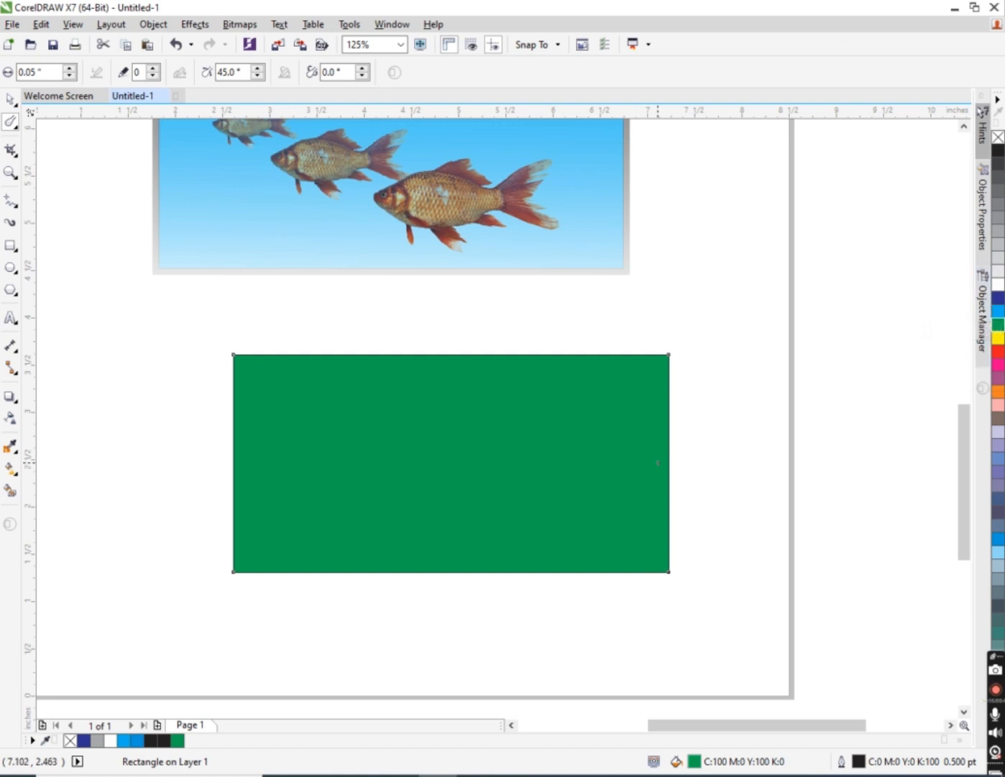
mouse_move(657, 462)
left_mouse_down()
mouse_move(696, 460)
mouse_move(709, 499)
left_mouse_up()
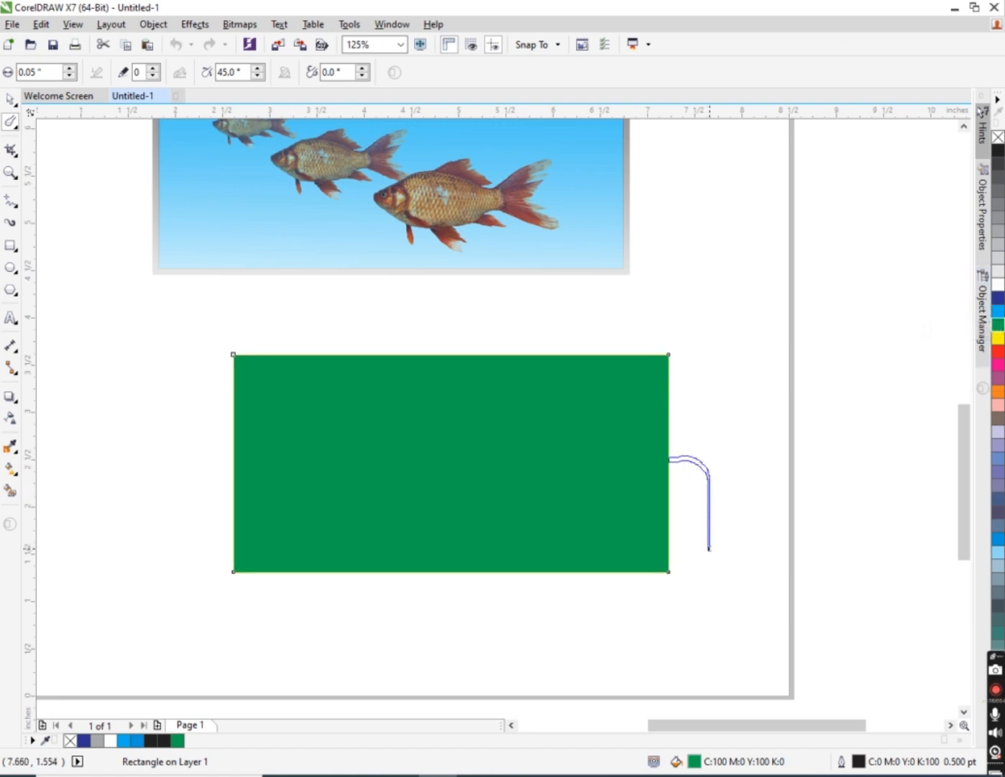
left_click_drag(710, 549, 709, 550)
mouse_move(658, 402)
left_mouse_down()
mouse_move(712, 401)
mouse_move(730, 415)
mouse_move(742, 565)
left_mouse_up()
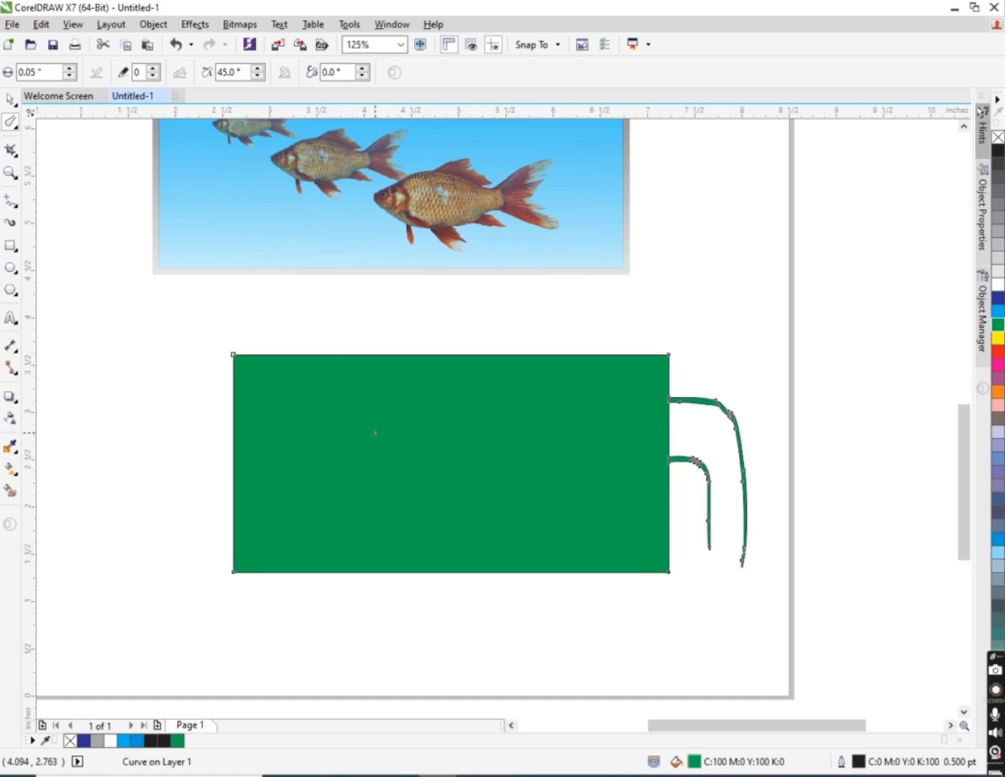
mouse_move(236, 386)
left_mouse_down()
mouse_move(185, 375)
mouse_move(166, 390)
mouse_move(159, 541)
left_mouse_up()
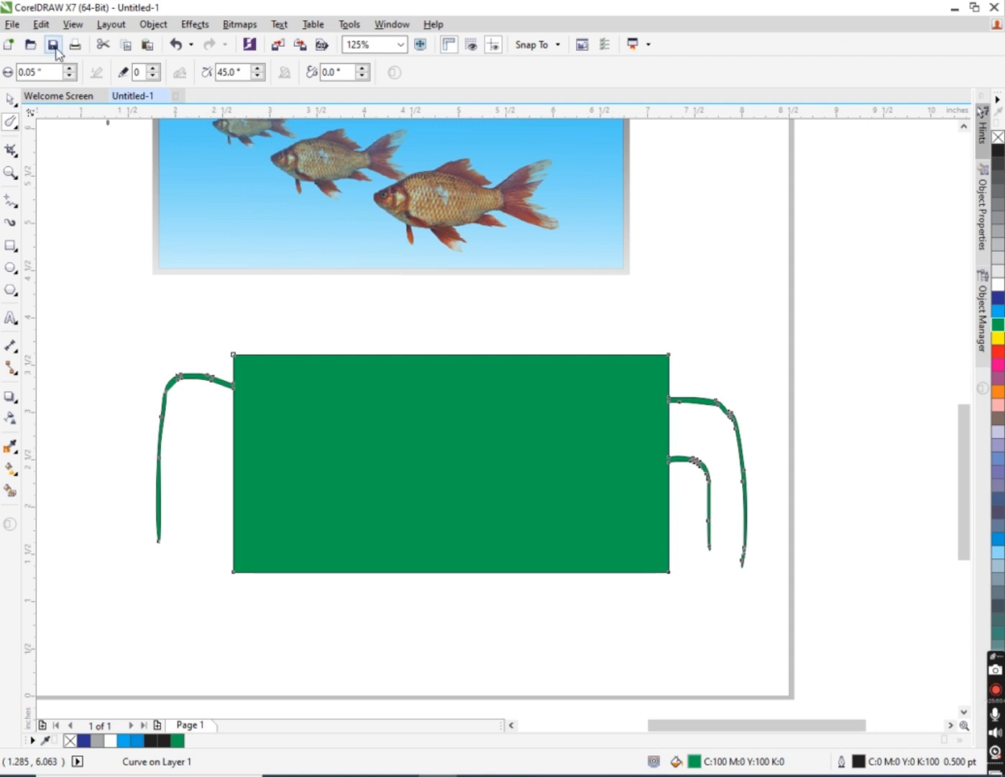
- Set the Smudge nib size to 0.12 inch and pull one strand from the green rectangle's left edge and one from its bottom edge
left_click(69, 69)
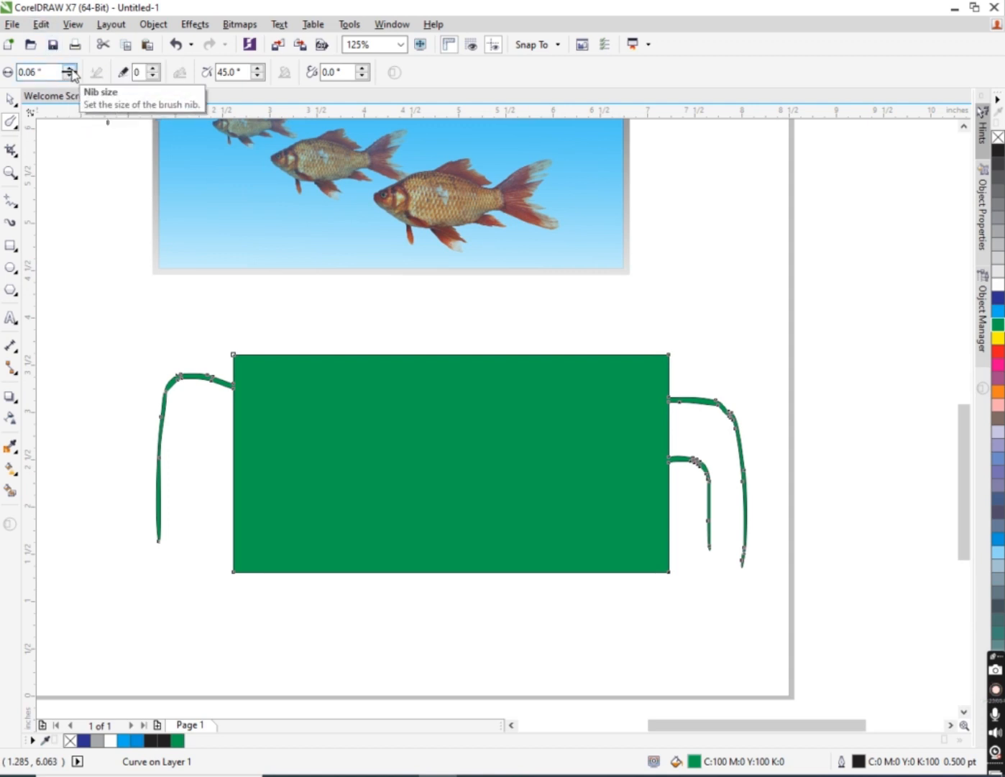
left_click(70, 70)
left_click(69, 69)
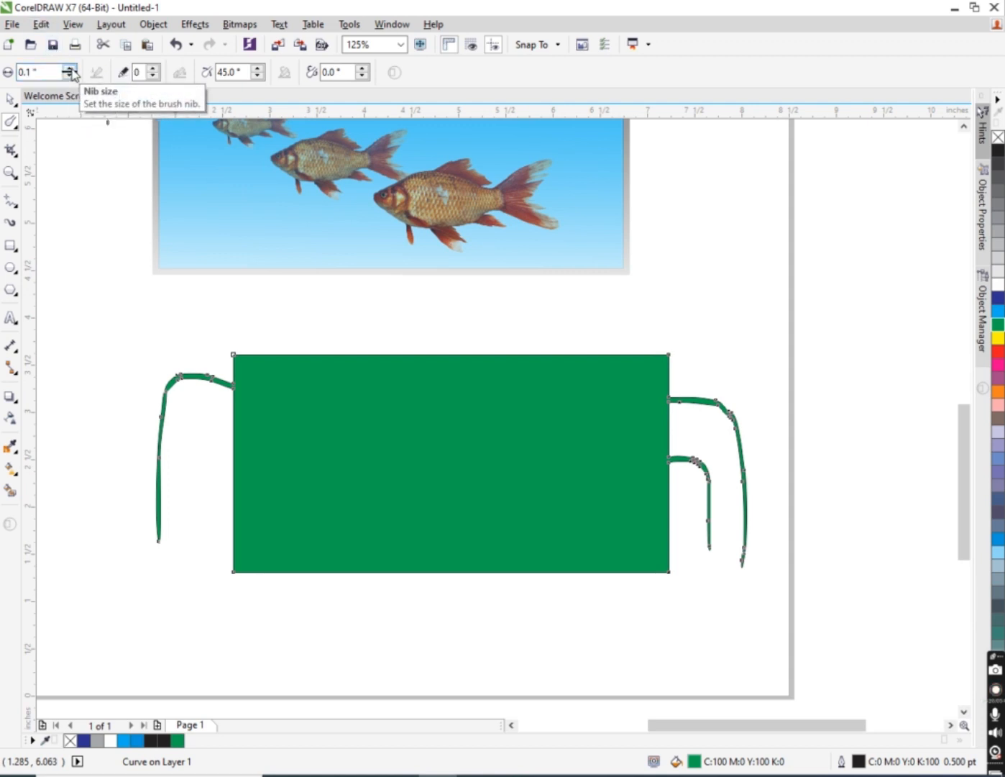
left_click(70, 69)
left_click_drag(187, 531, 172, 697)
scroll(224, 558, "down", 2)
scroll(309, 519, "up", 2)
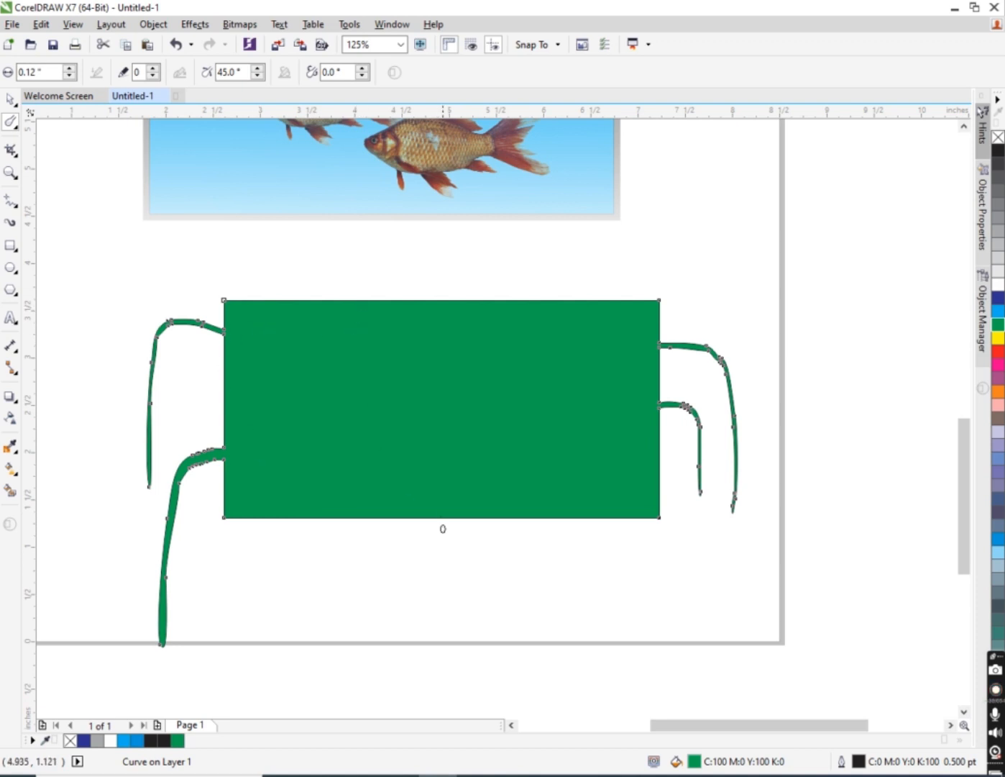
mouse_move(431, 517)
left_mouse_down()
mouse_move(430, 551)
mouse_move(425, 637)
left_mouse_up()
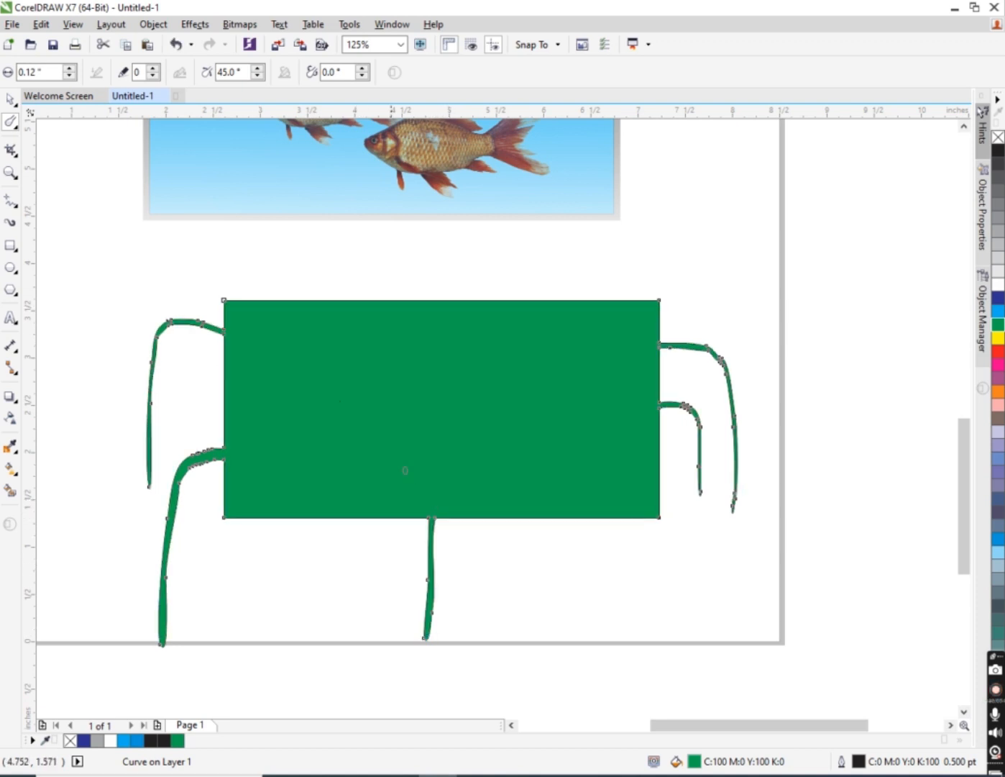
- Try a smudge strand on the rectangle's top edge with a 0.13 inch nib and dryout 3, and undo it
left_click(69, 67)
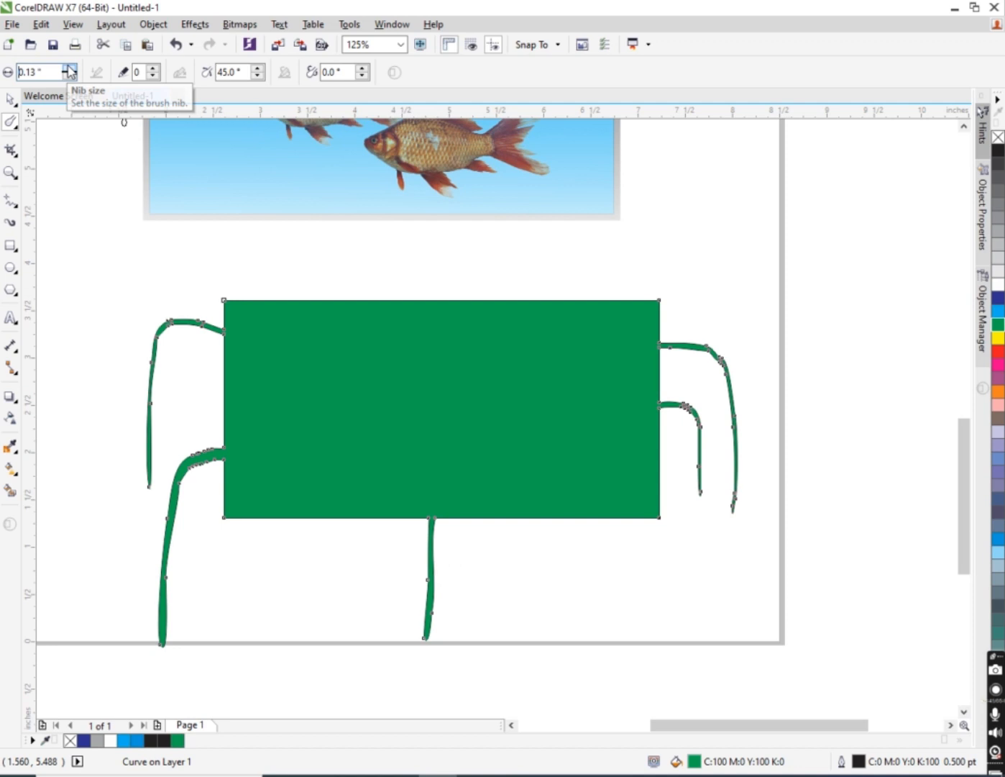
left_click(154, 69)
left_click(153, 68)
left_click(153, 68)
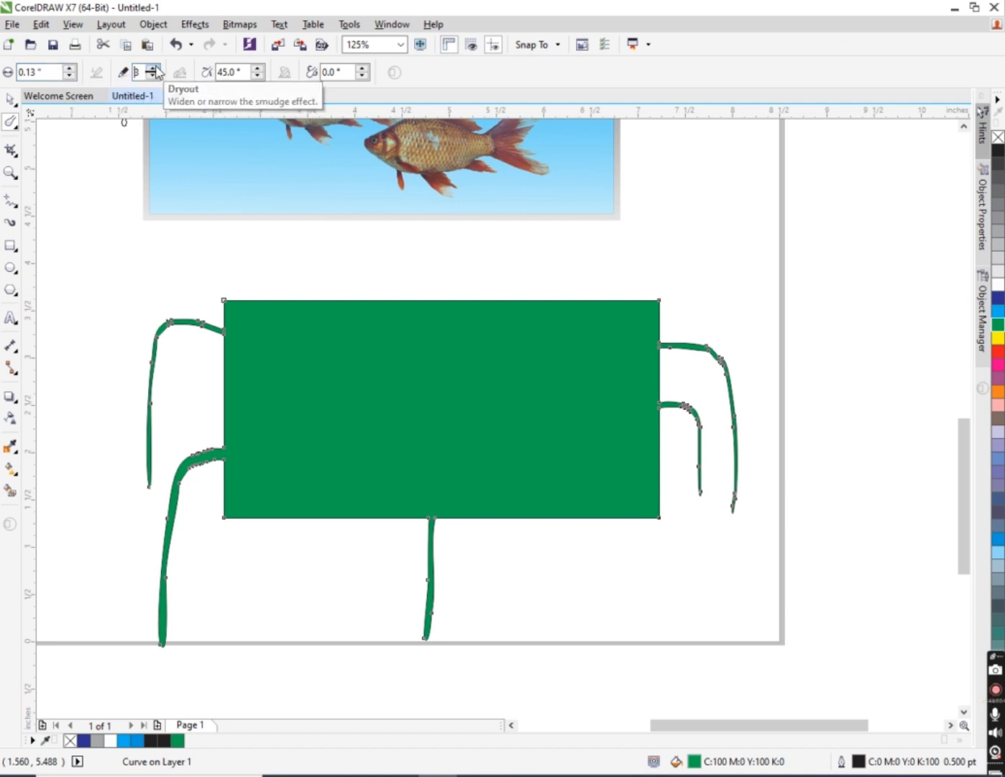
left_click_drag(330, 302, 280, 259)
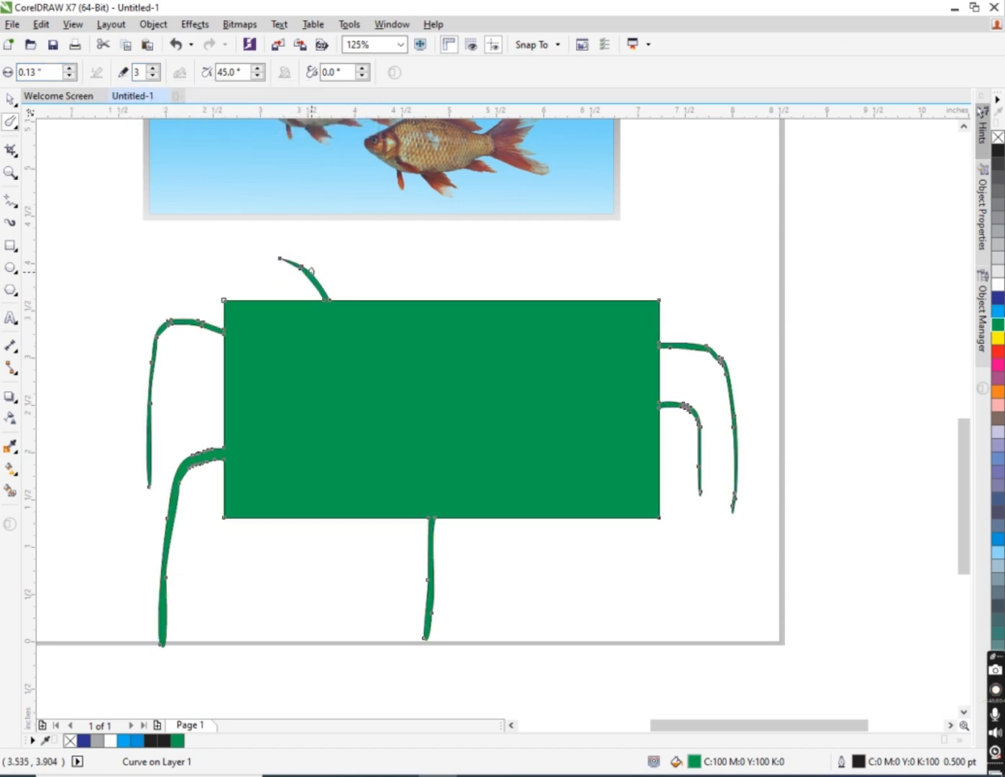
key("ctrl+z")
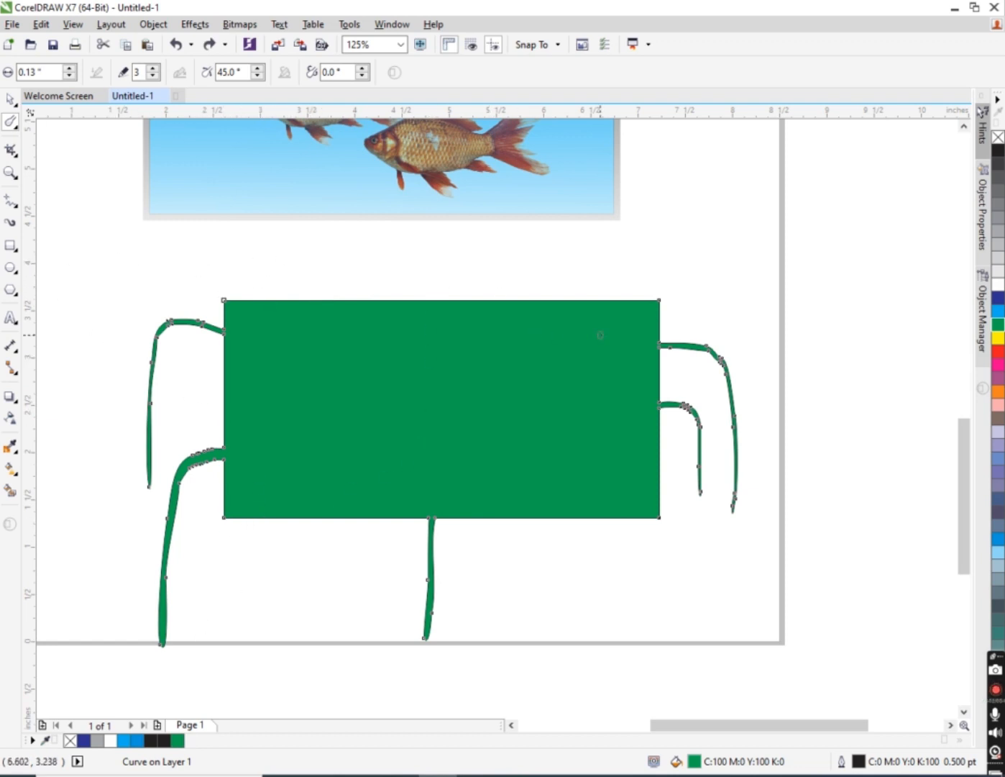
- Smudge two short strands outward from the rectangle's top edge near its right corner
left_click_drag(637, 299, 684, 292)
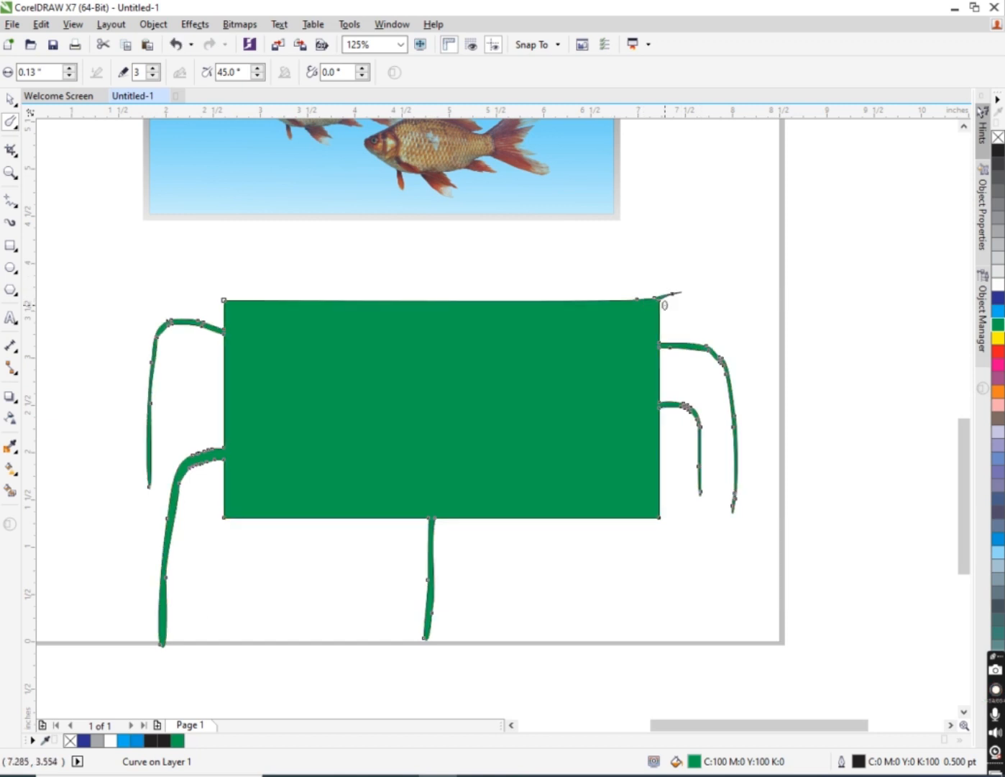
scroll(664, 304, "up", 5)
left_click_drag(563, 375, 574, 300)
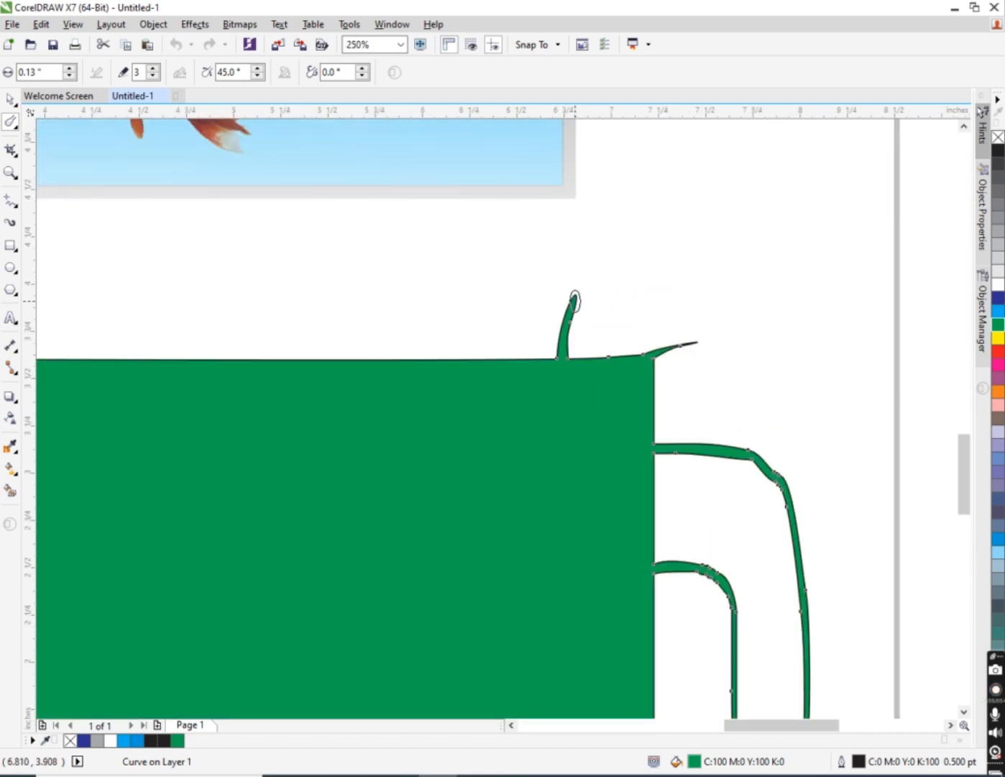
scroll(558, 341, "down", 2)
- Undo all the smudge strokes on the green rectangle and delete the rectangle
key("ctrl+z")
key("ctrl+z")
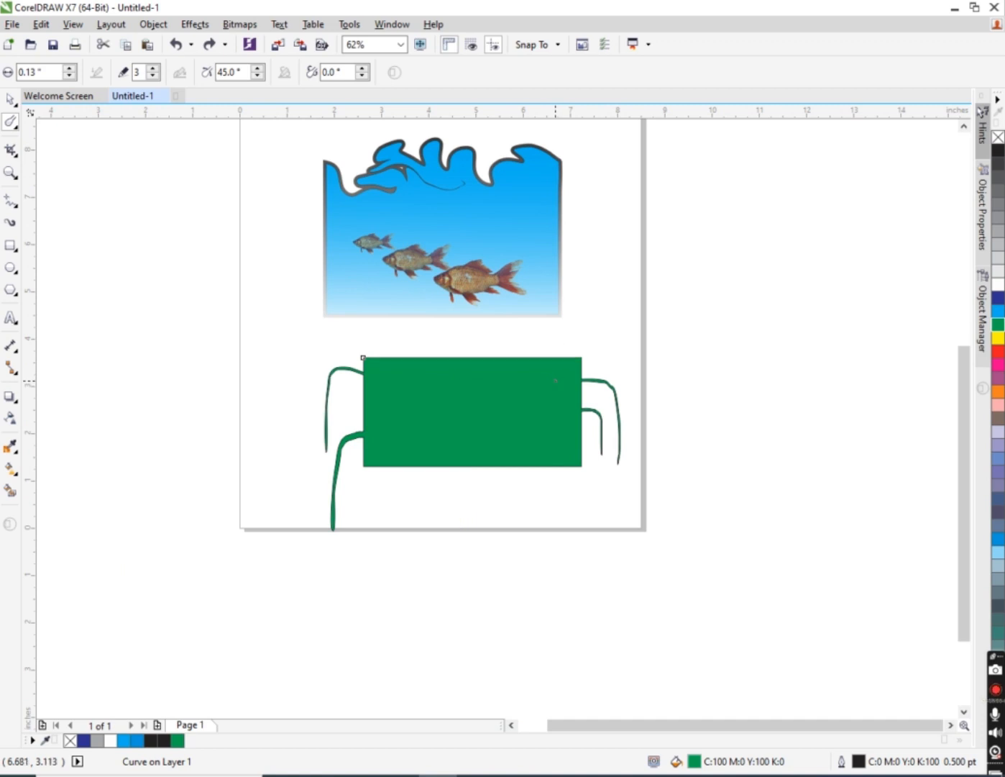
key("ctrl+z")
key("ctrl+z")
key("ctrl+z")
key("ctrl+z")
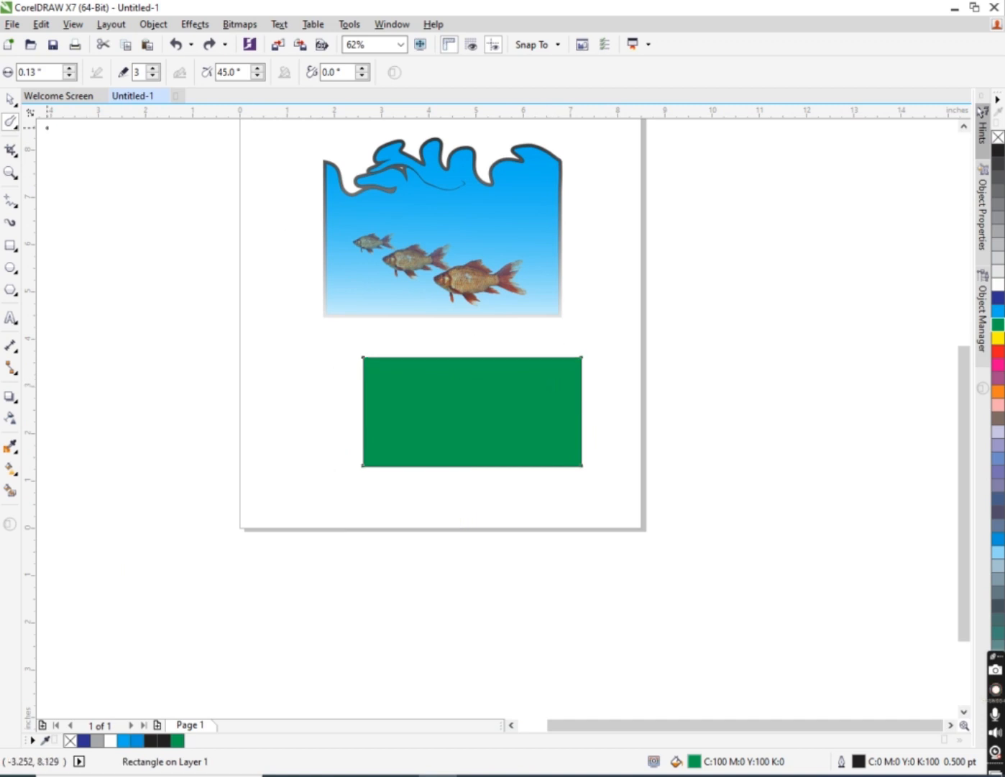
left_click(10, 100)
key("Delete")
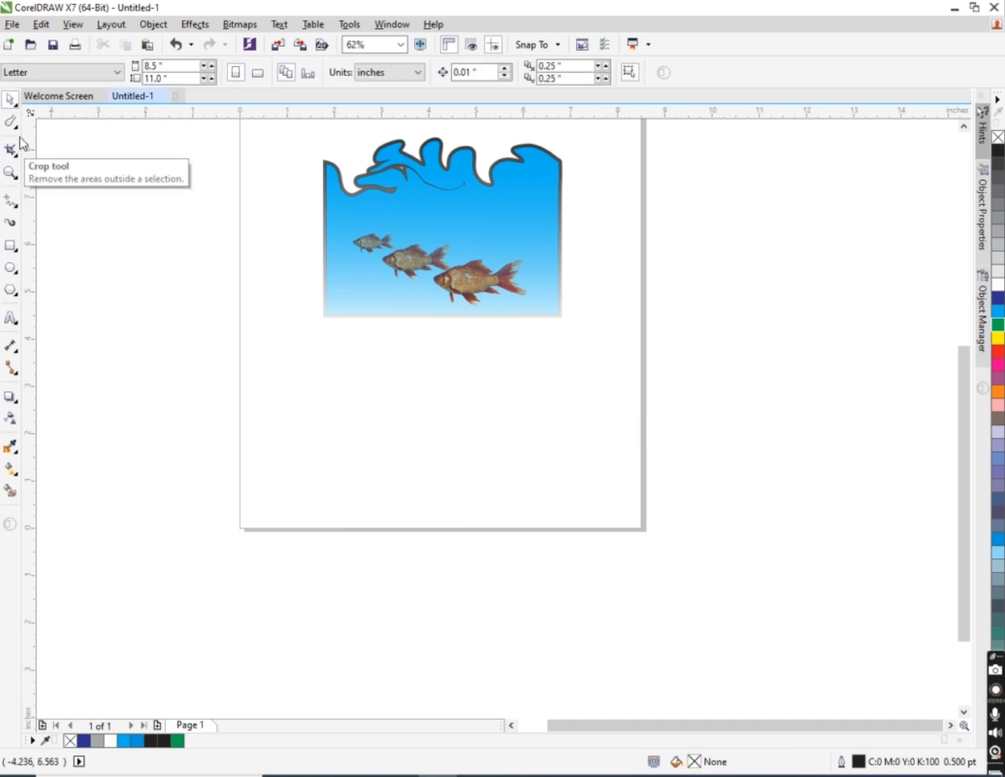
right_click(12, 117)
mouse_move(87, 125)
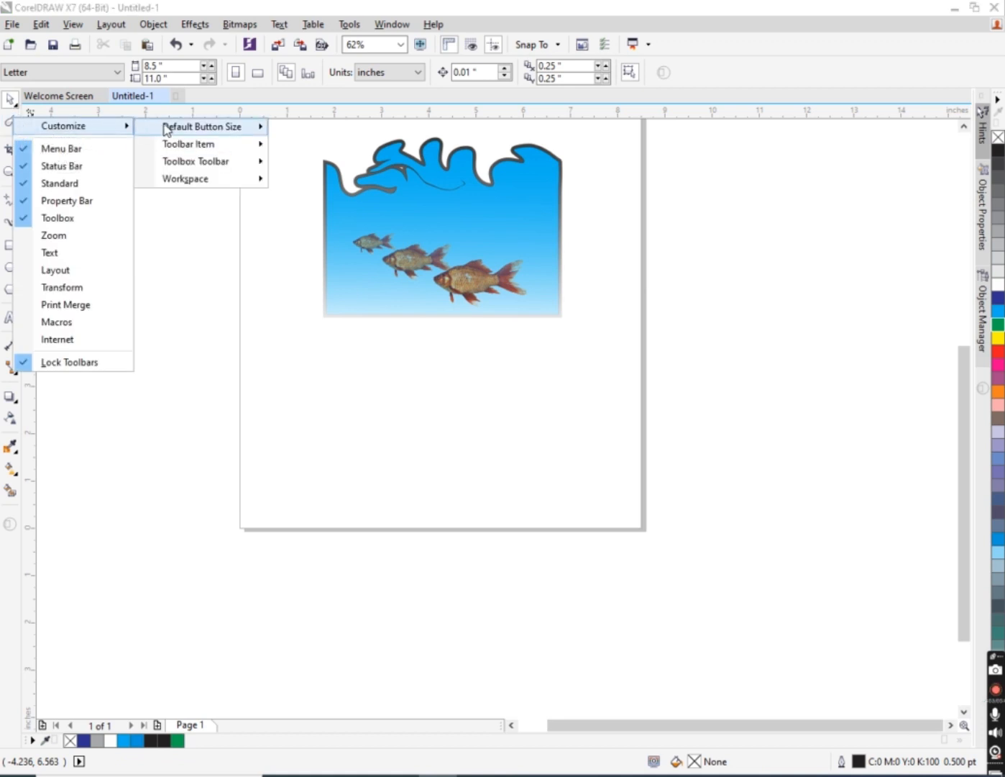
left_click(152, 252)
- Make Roughen the active shaping tool and draw a green-filled rectangle about 5.1 by 2.7 inches below the fish picture
left_click(14, 127)
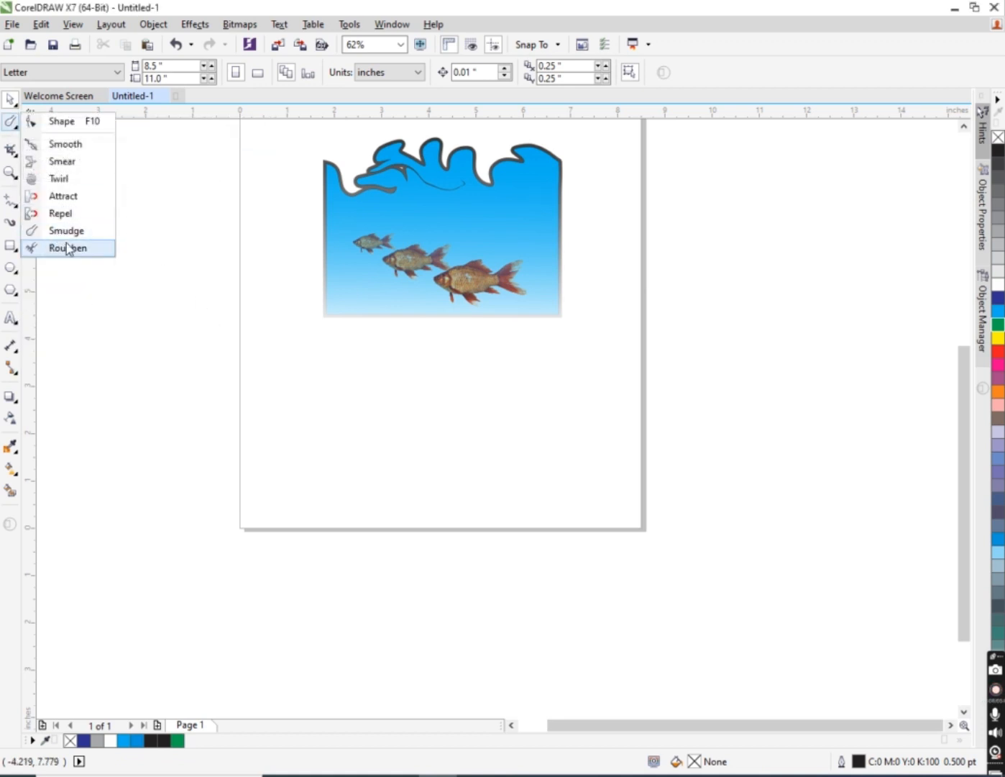
left_click(65, 247)
left_click(12, 245)
left_click_drag(326, 365, 566, 495)
left_click(998, 324)
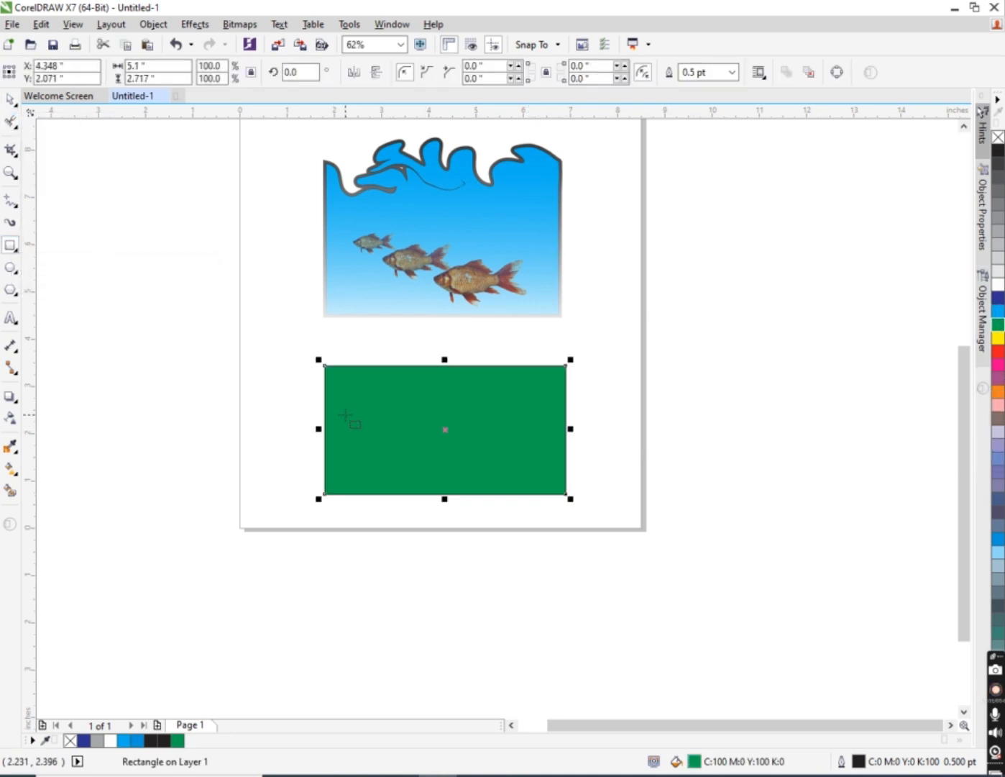
- Roughen one spot on the new rectangle's right edge with a 0.05 inch nib and spike frequency 1
left_click(11, 121)
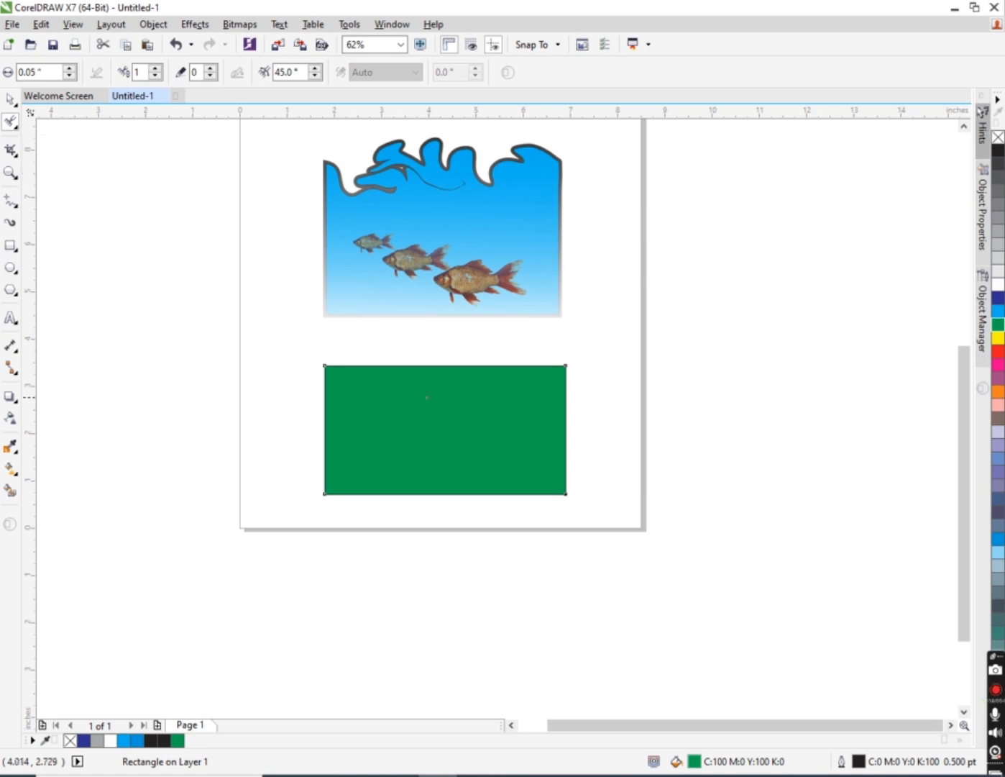
left_click_drag(547, 416, 616, 428)
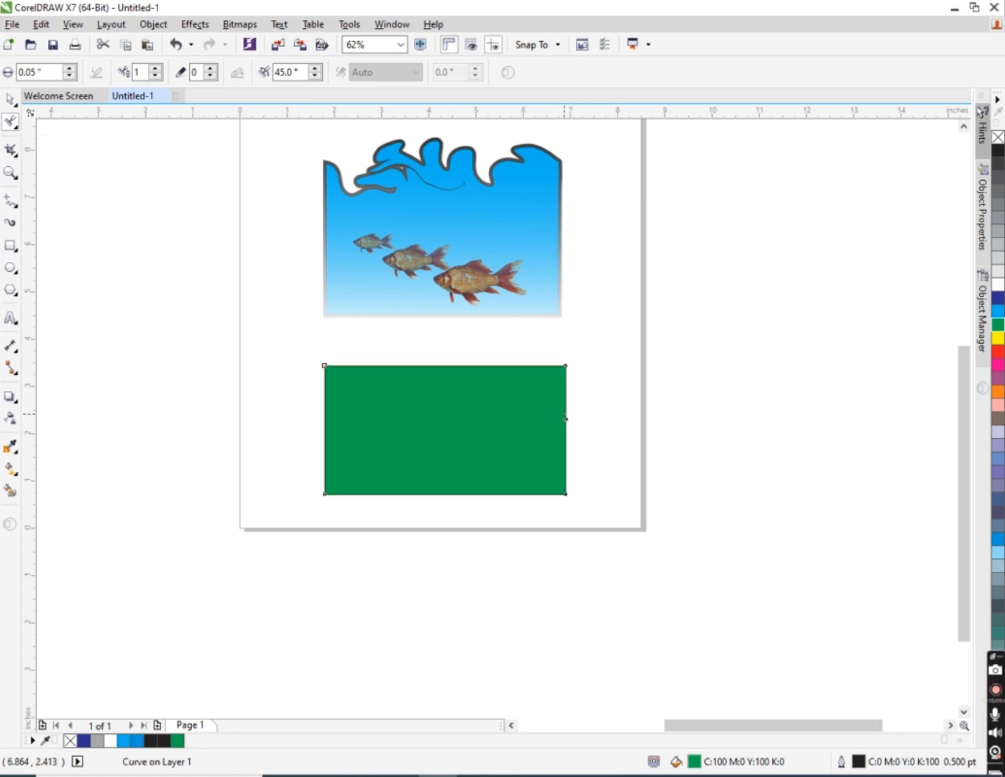
scroll(565, 412, "up", 6)
scroll(576, 431, "down", 4)
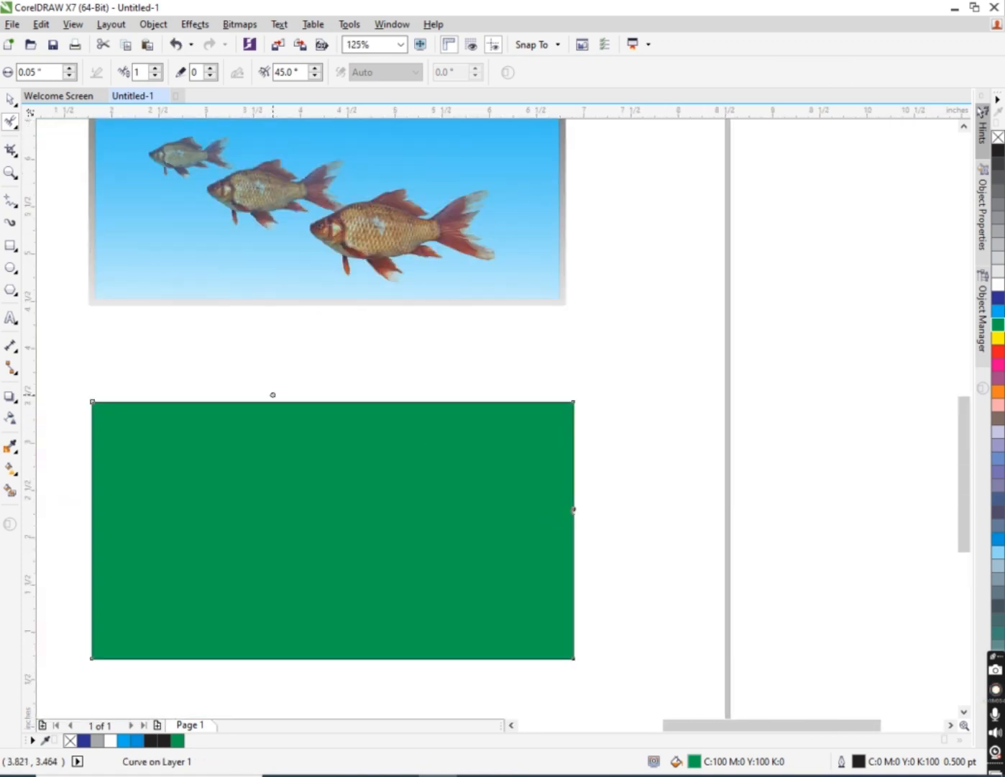
- Roughen one spot on the left half of the rectangle's top edge and examine the spike up close
scroll(119, 414, "up", 2)
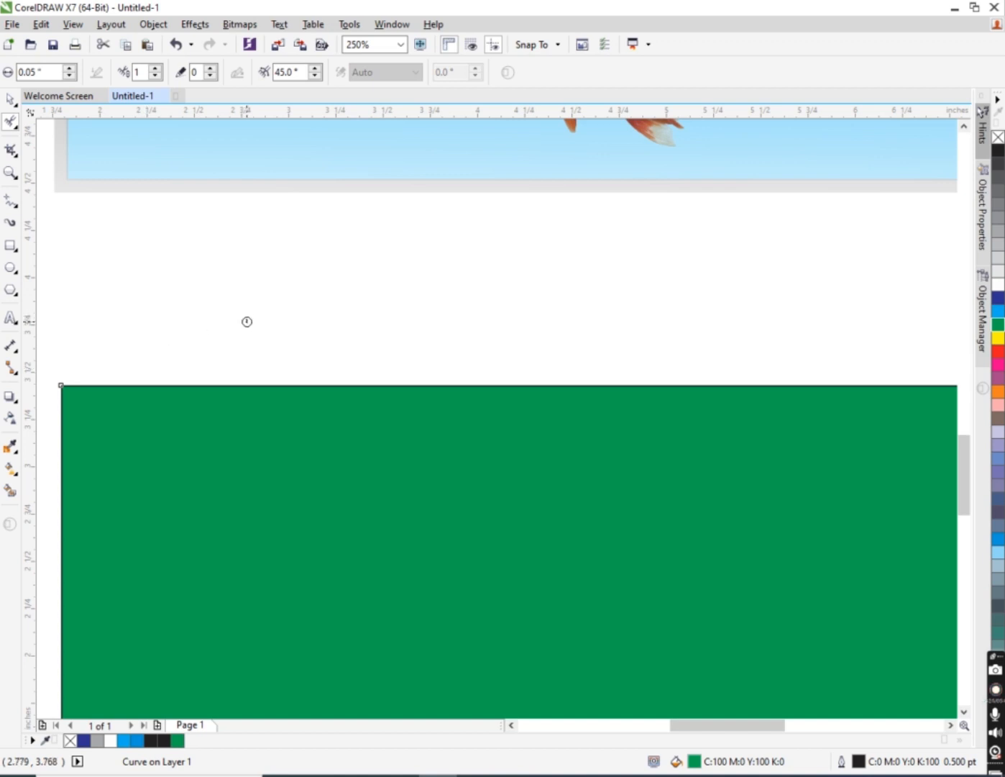
scroll(246, 321, "down", 1)
scroll(312, 375, "up", 1)
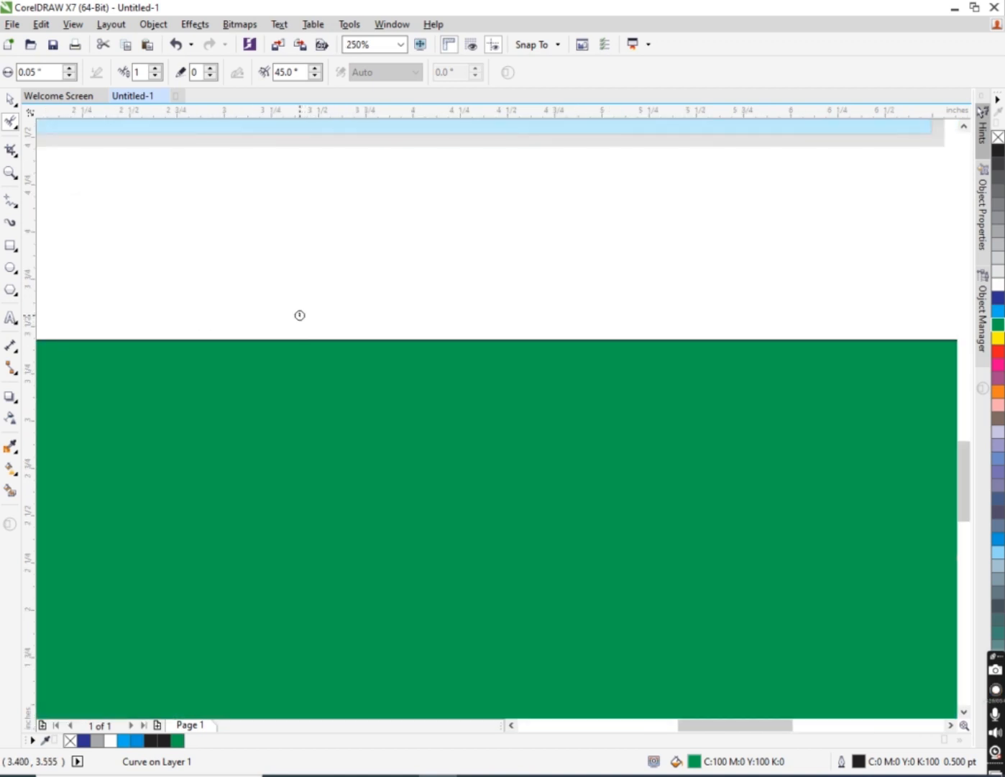
scroll(306, 317, "up", 1)
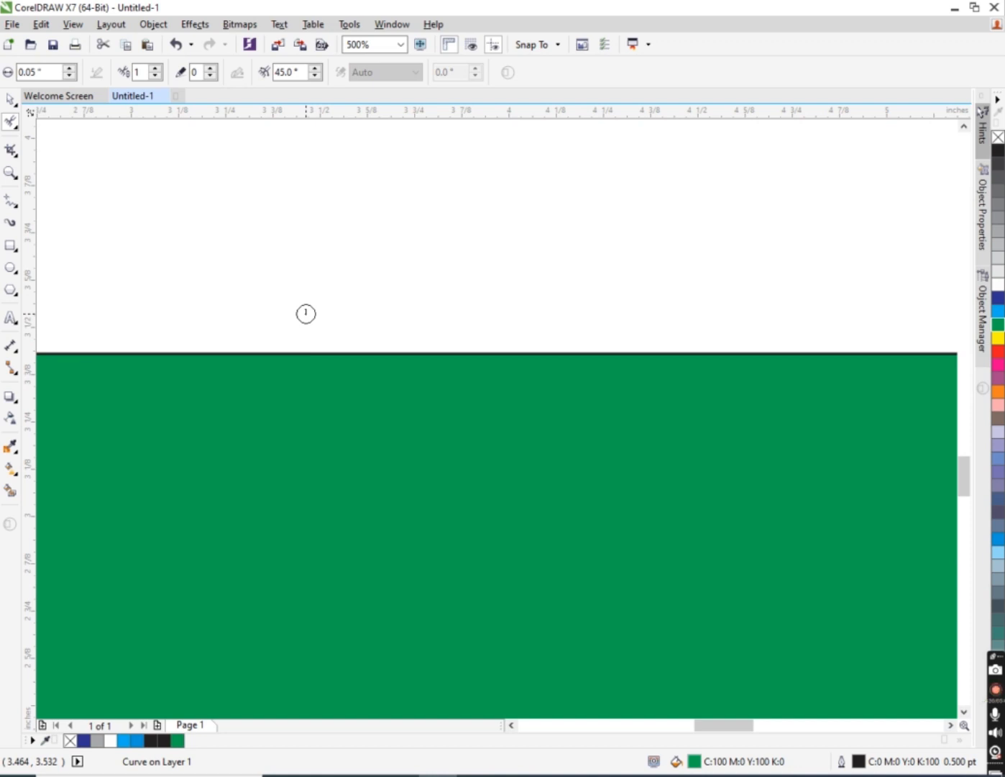
left_click_drag(306, 313, 433, 402)
scroll(360, 353, "up", 2)
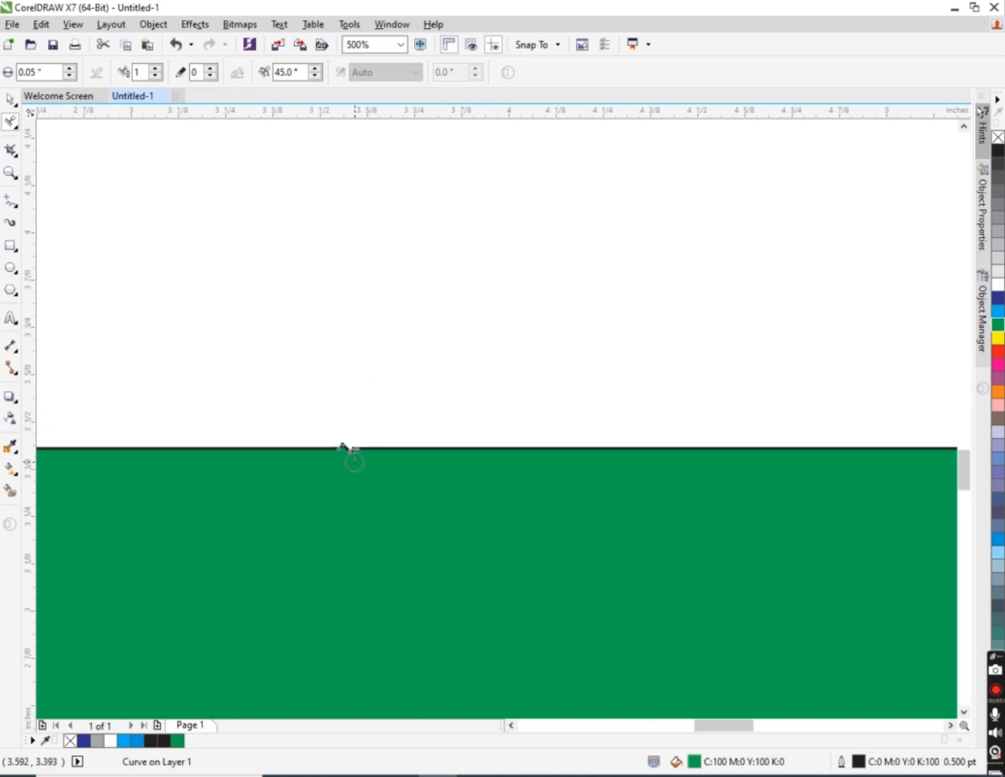
scroll(342, 446, "up", 2)
scroll(352, 427, "up", 2)
scroll(352, 427, "down", 2)
scroll(245, 381, "up", 1)
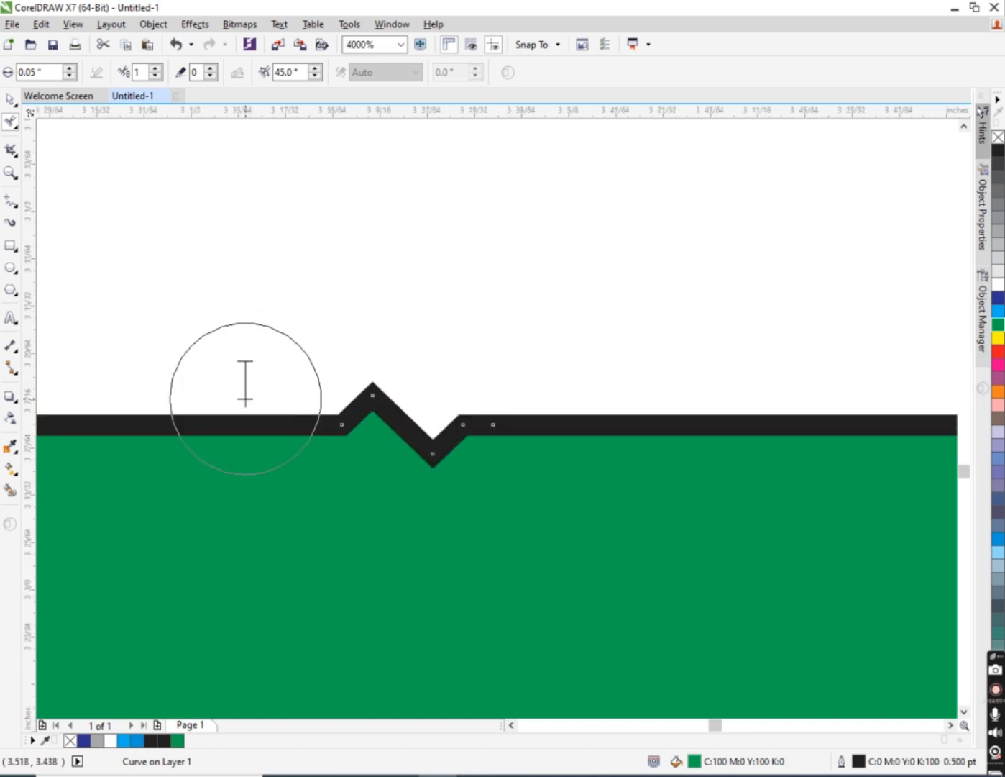
scroll(245, 380, "down", 4)
scroll(332, 433, "down", 2)
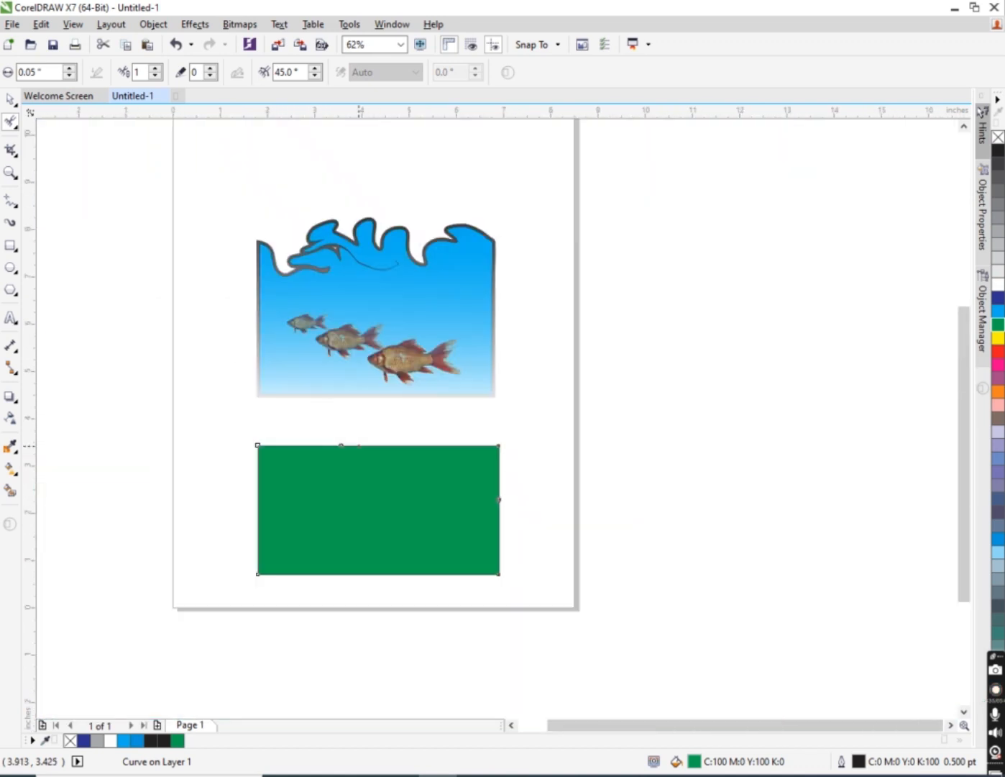
- Roughen five more spots on the top edge on both sides of the first spike
scroll(366, 428, "up", 2)
left_click(423, 399)
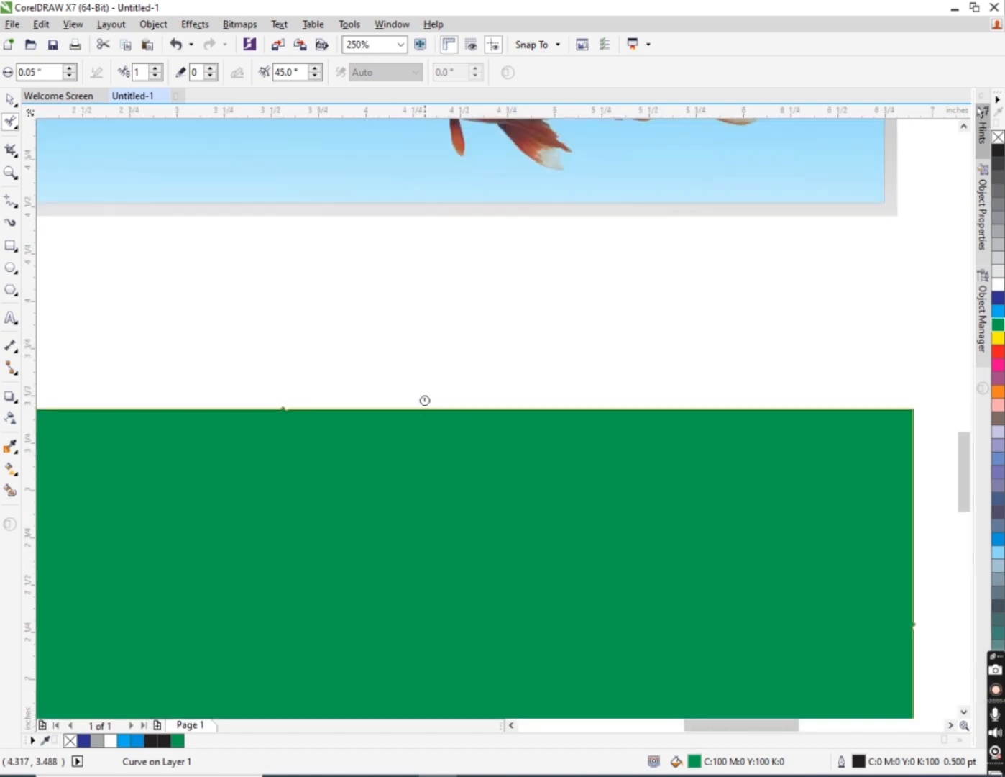
left_click(373, 399)
left_click(332, 392)
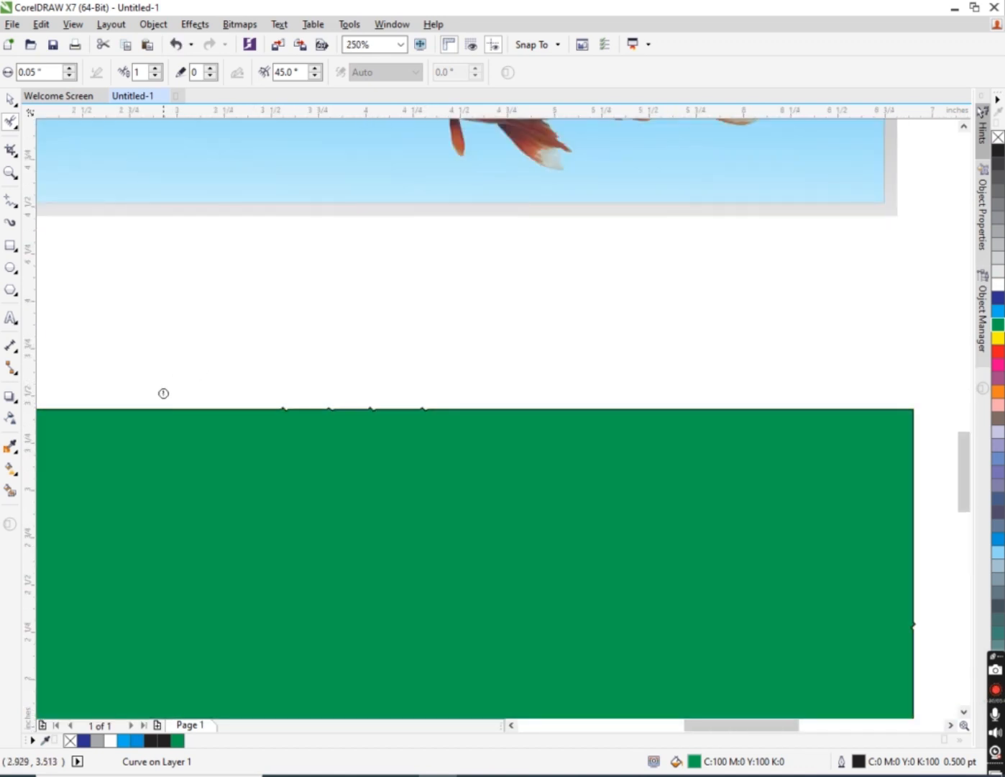
left_click(232, 404)
left_click(250, 410)
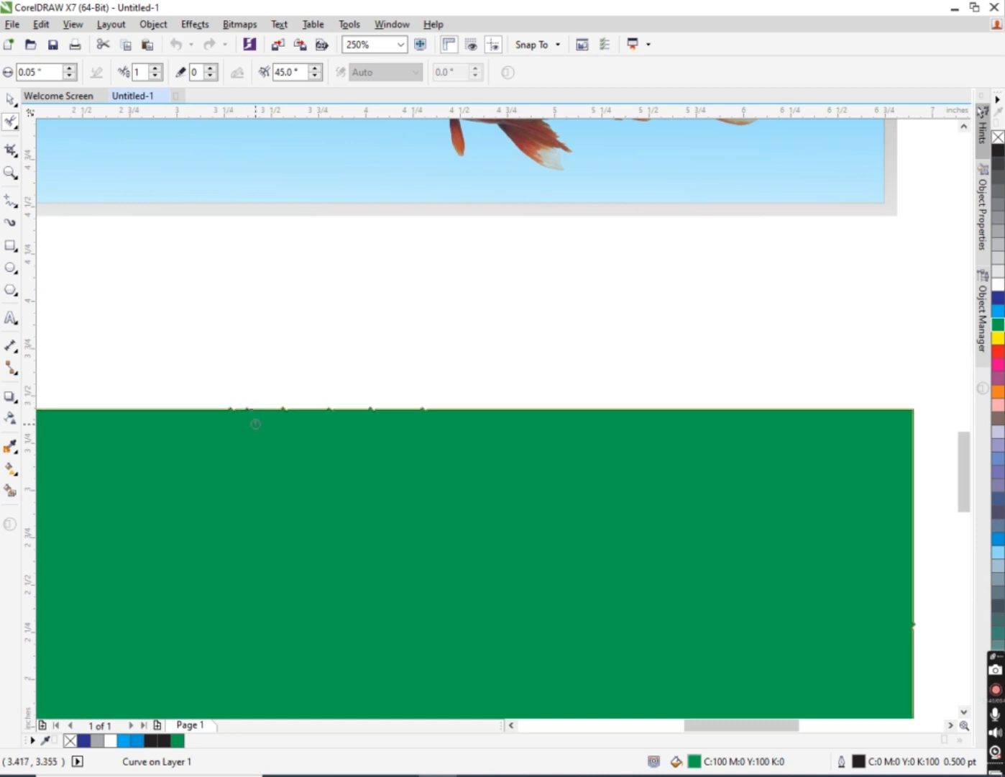
- Continue the roughened spikes along the top edge toward the rectangle's left corner
scroll(260, 426, "down", 1)
scroll(267, 422, "up", 2)
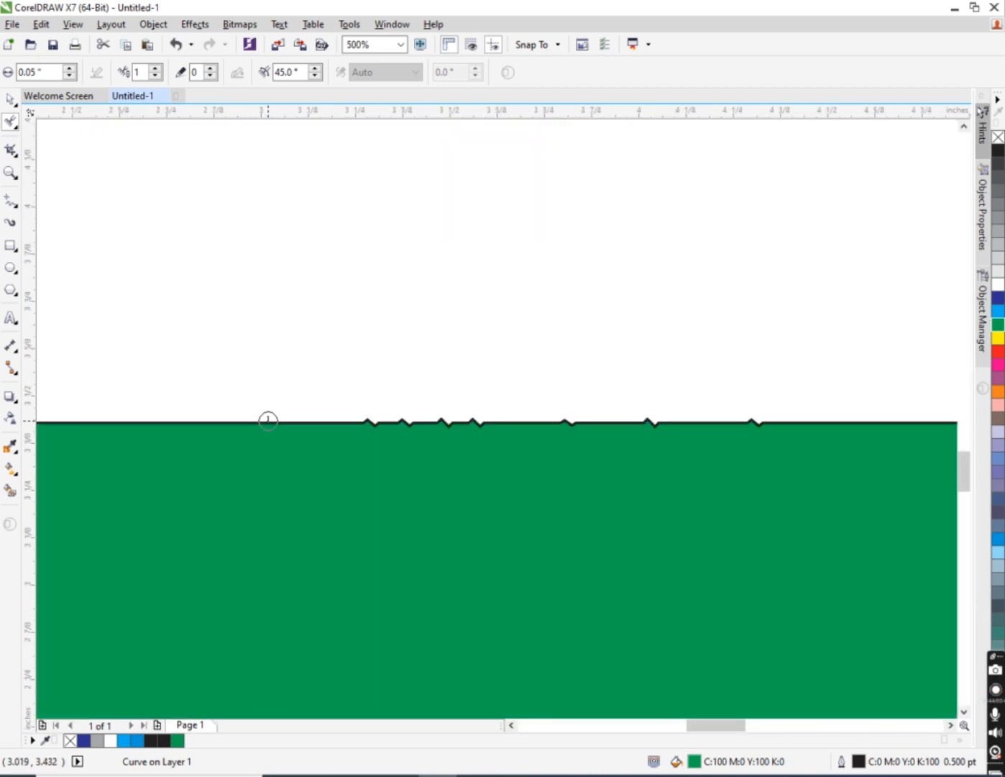
scroll(246, 420, "down", 1)
scroll(182, 413, "up", 1)
left_click(188, 414)
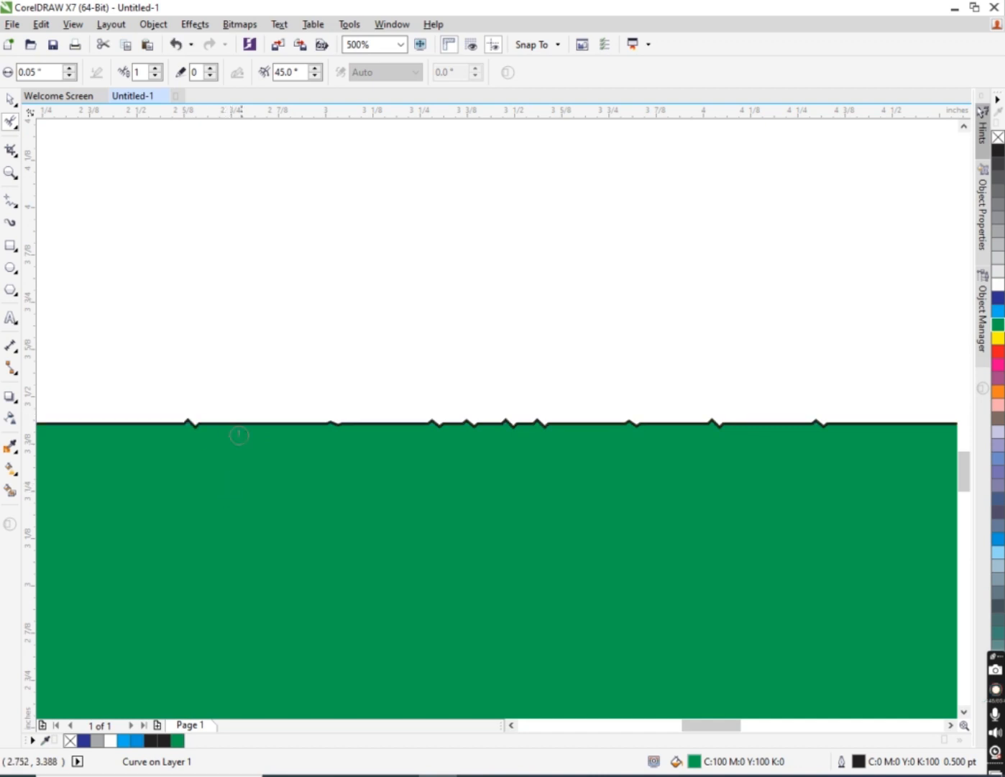
scroll(290, 427, "down", 2)
scroll(207, 421, "up", 1)
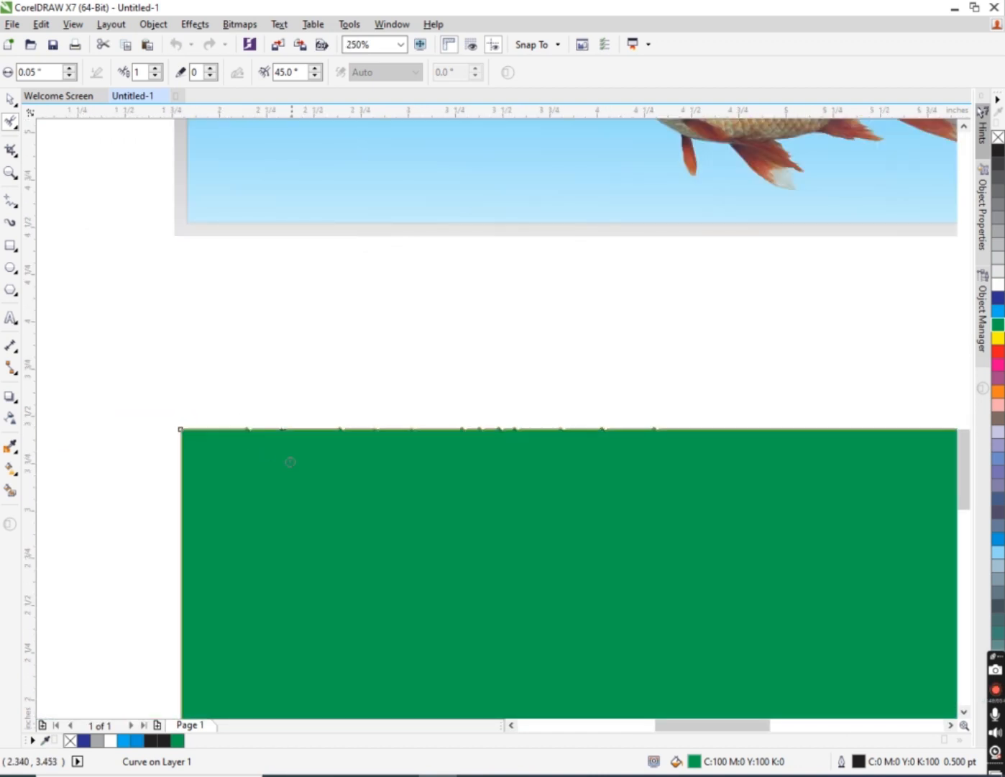
left_click(317, 430)
- Extend the roughened spikes along the top edge toward the rectangle's right corner and check the whole edge
scroll(321, 429, "down", 2)
scroll(475, 459, "up", 1)
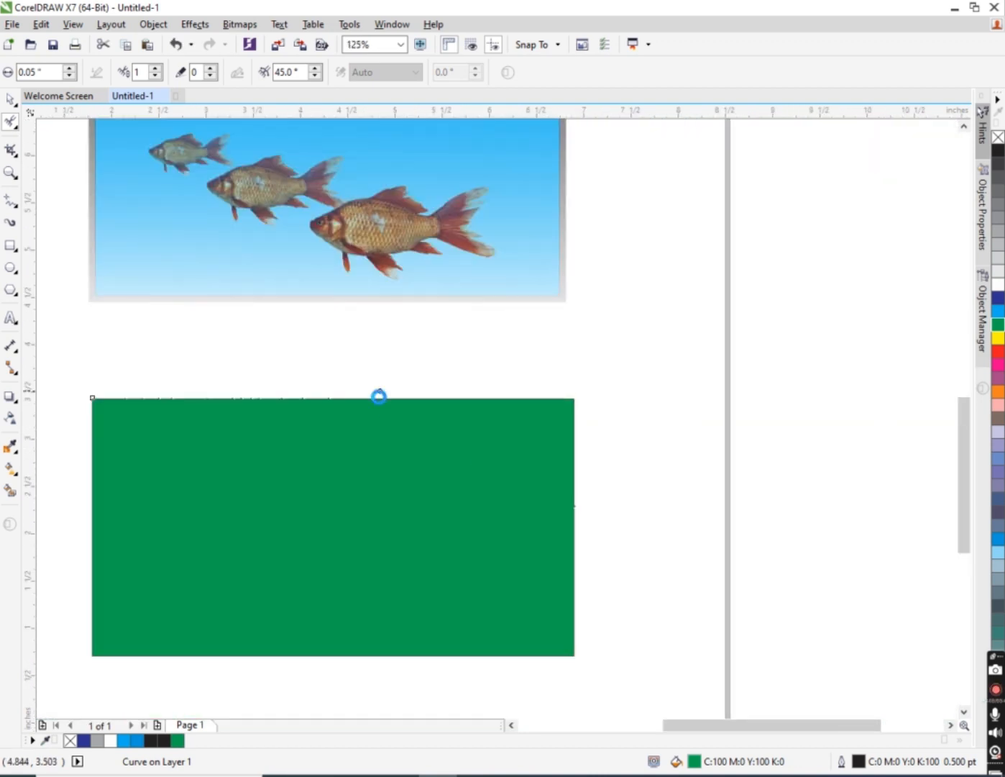
left_click(471, 393)
scroll(484, 404, "up", 2)
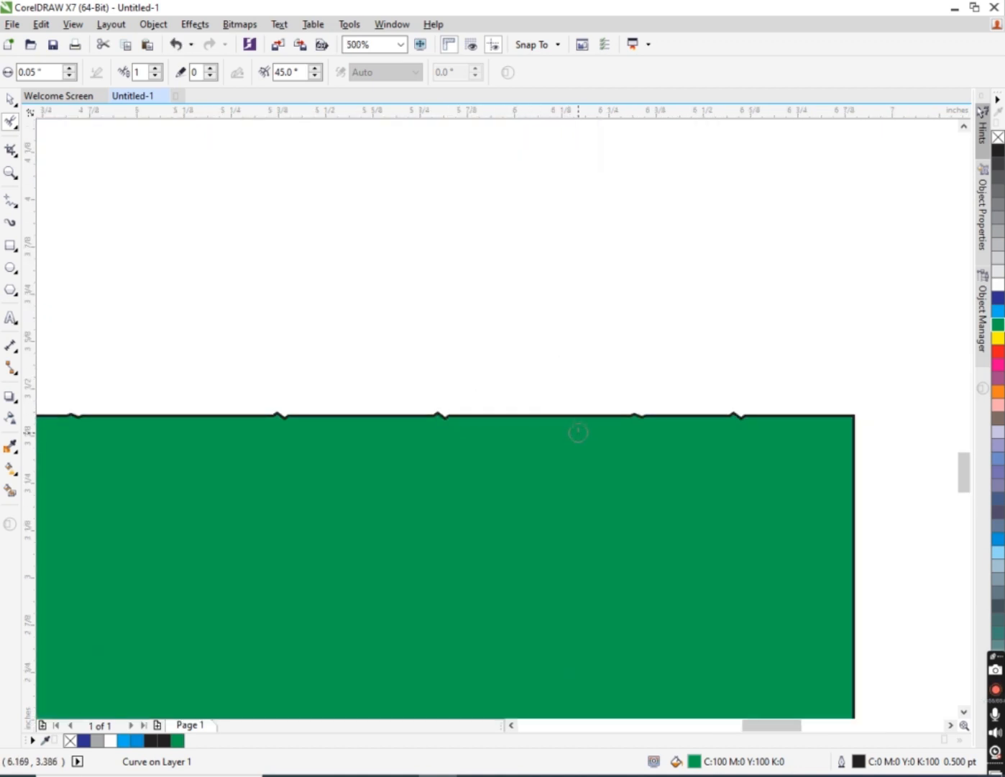
scroll(485, 396, "down", 2)
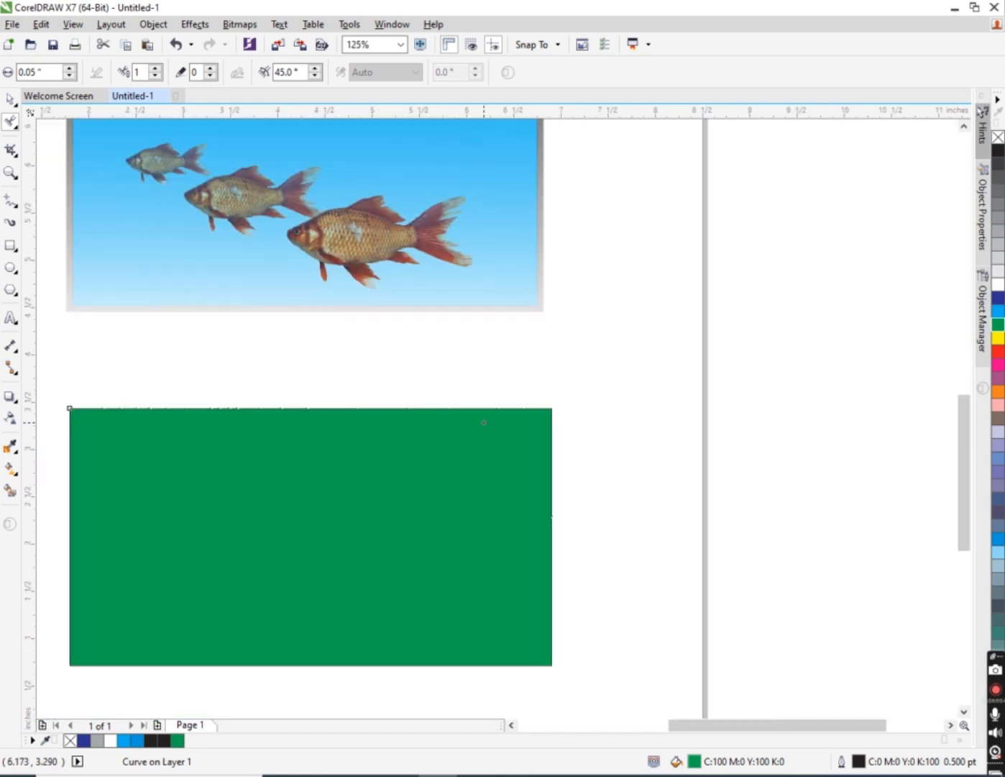
scroll(70, 382, "up", 1)
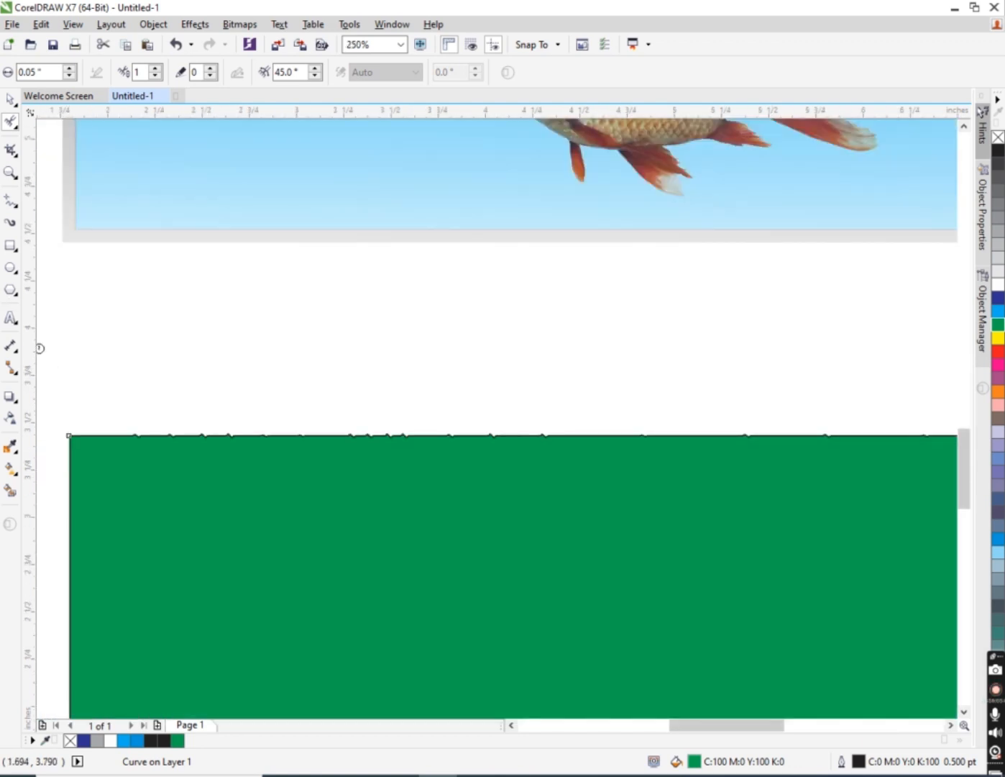
- Reshape the left end of the green rectangle's top edge into two tall peaks and two deep notches by moving its nodes
left_click(15, 126)
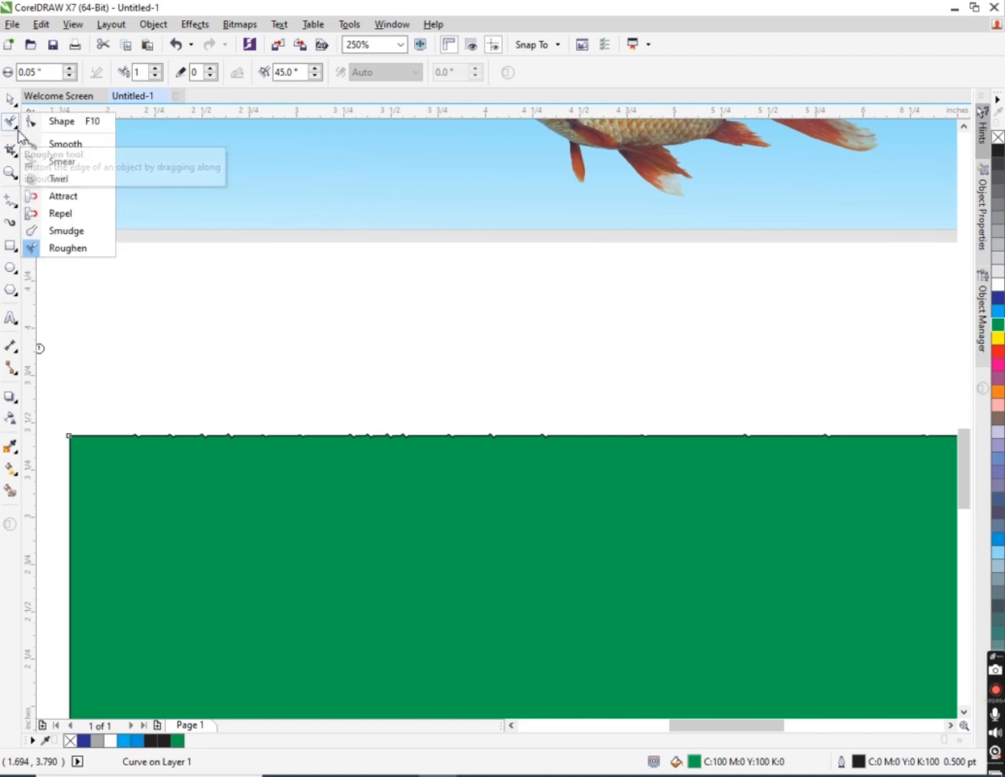
left_click(58, 122)
left_click_drag(136, 425, 127, 346)
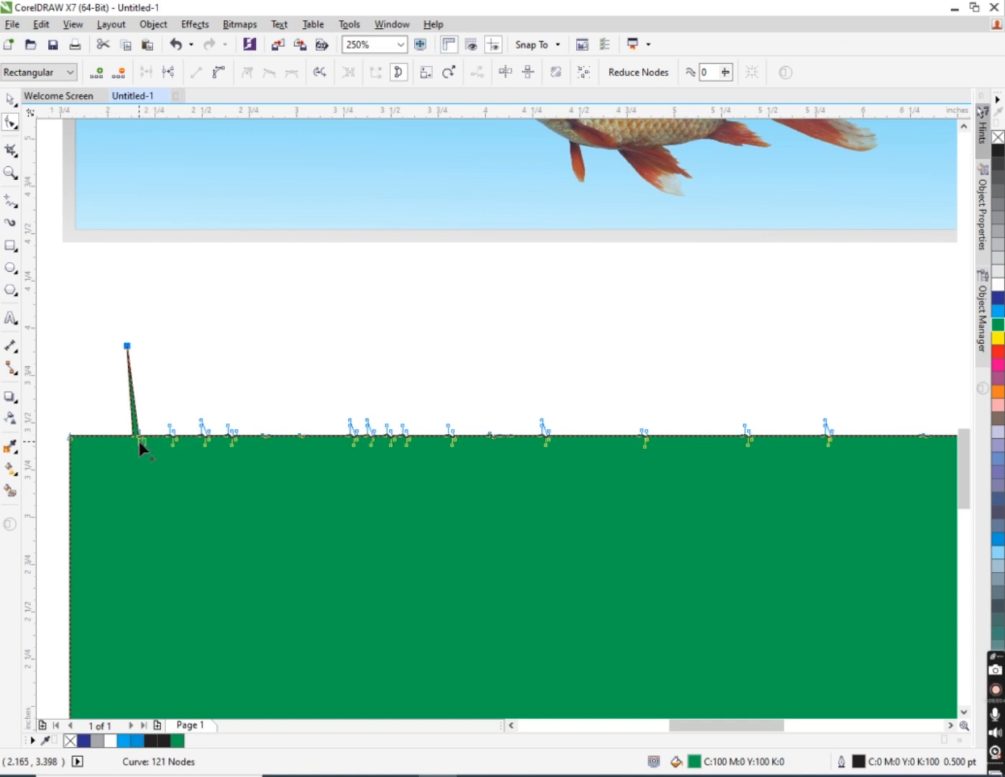
left_click_drag(139, 440, 153, 490)
left_click_drag(134, 437, 114, 436)
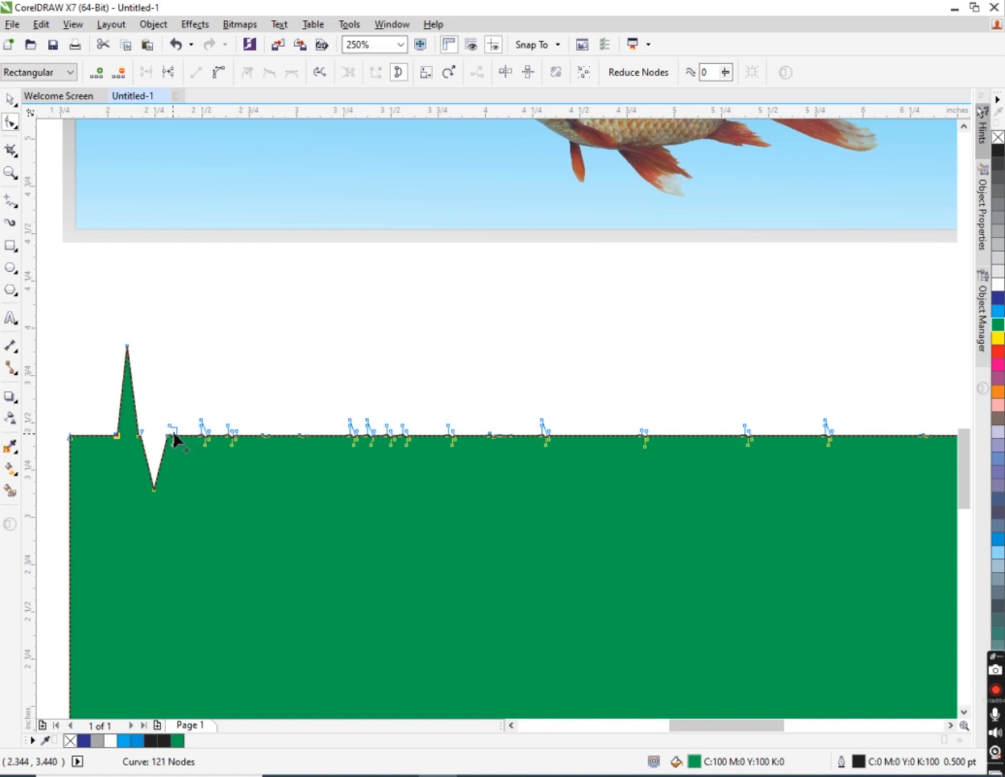
left_click_drag(177, 433, 186, 373)
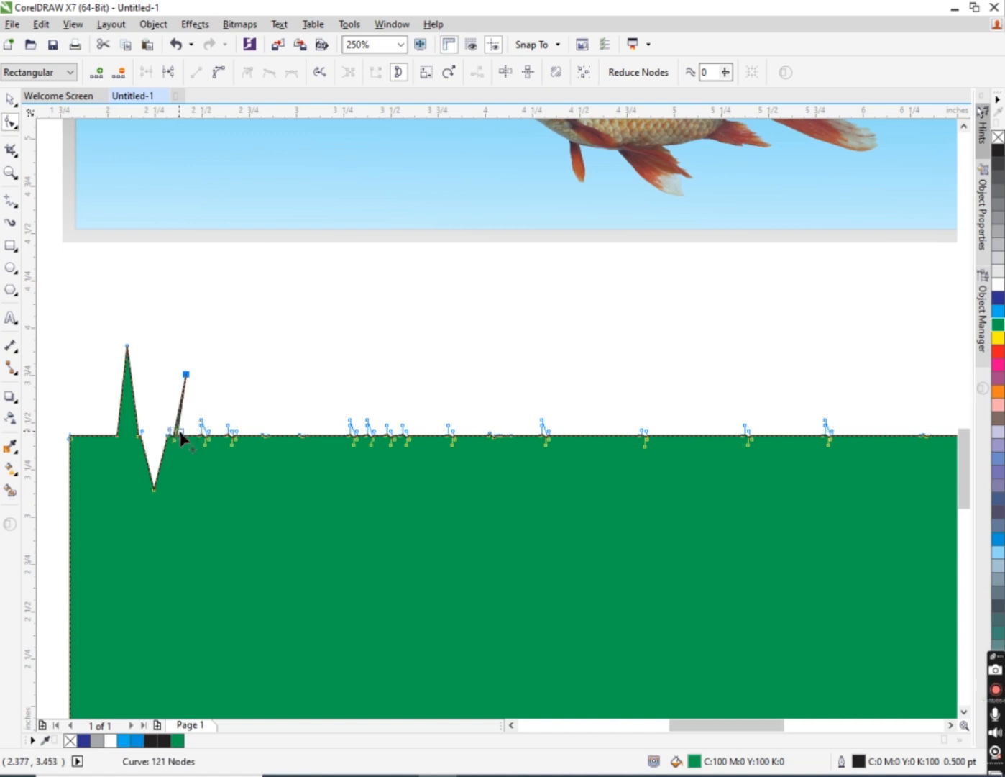
left_click_drag(181, 436, 196, 474)
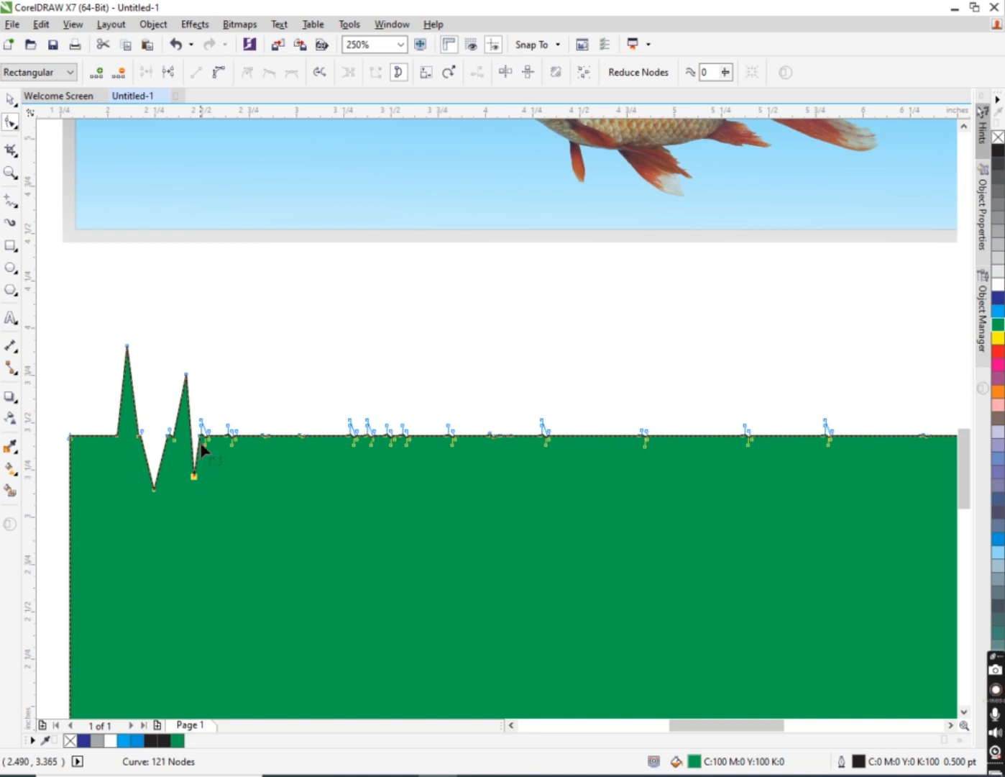
scroll(121, 403, "down", 2)
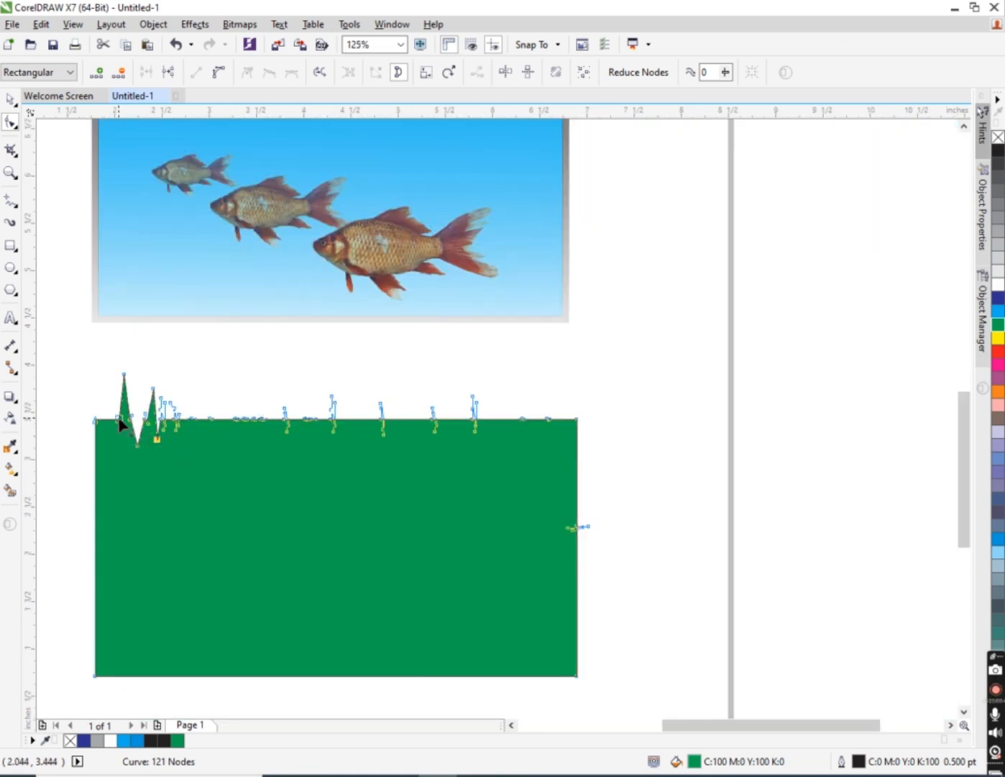
scroll(525, 461, "down", 2)
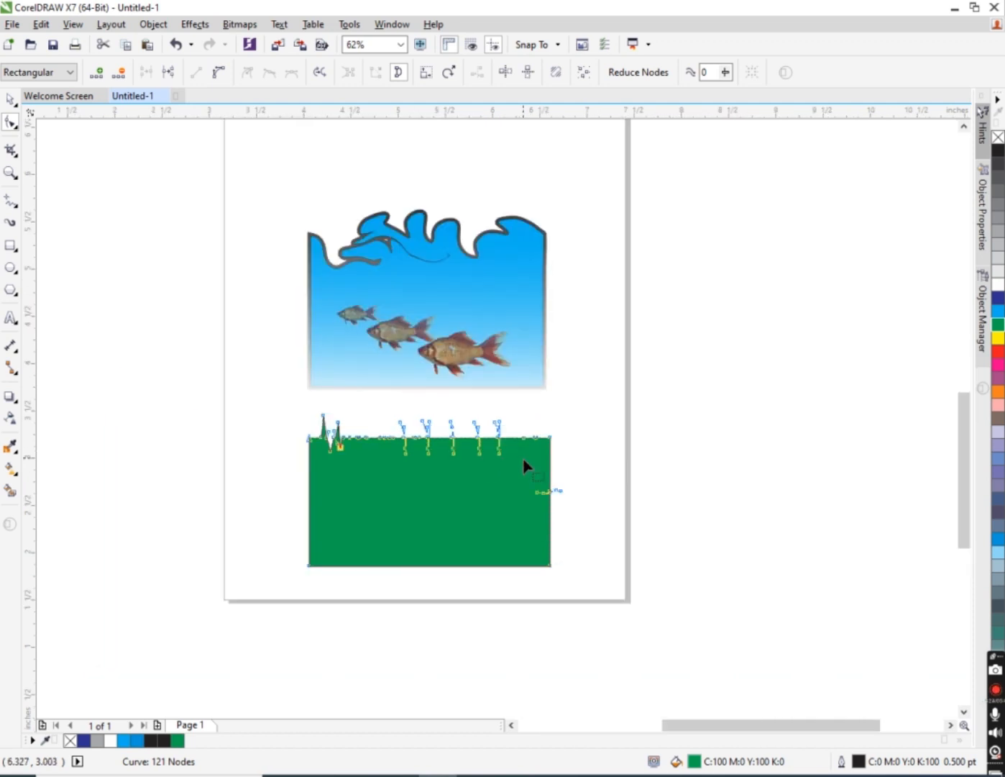
scroll(525, 461, "up", 2)
- Delete the green rectangle below the fish picture
left_click(15, 98)
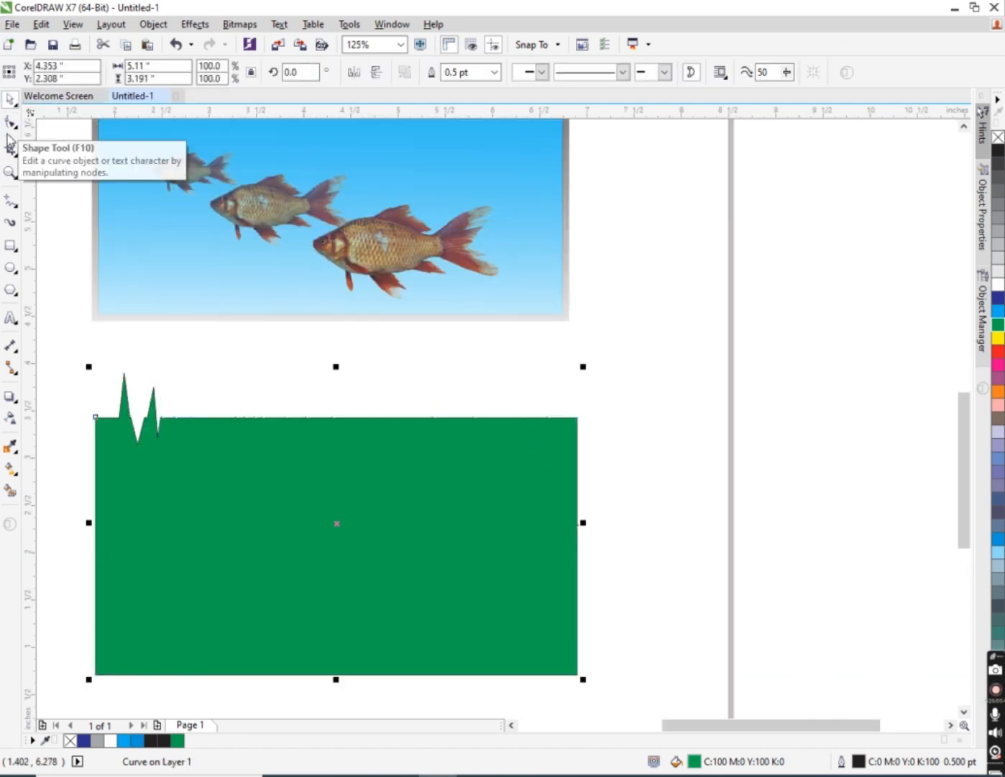
left_click(11, 124)
left_click(10, 100)
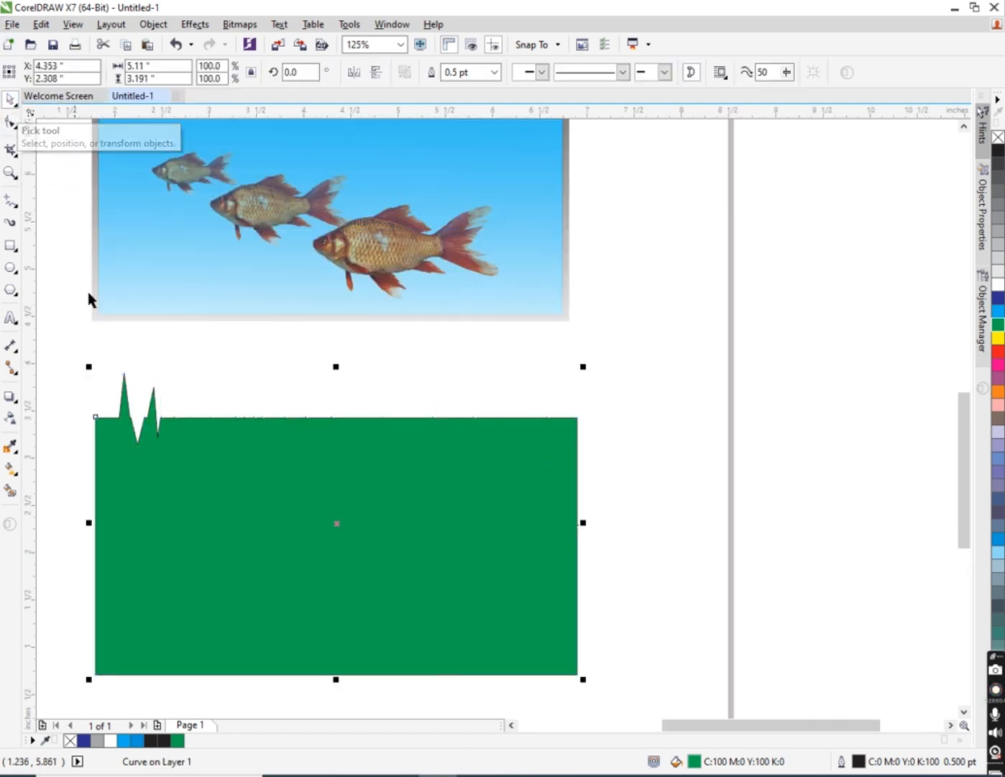
scroll(94, 356, "down", 2)
key("Delete")
scroll(171, 338, "down", 2)
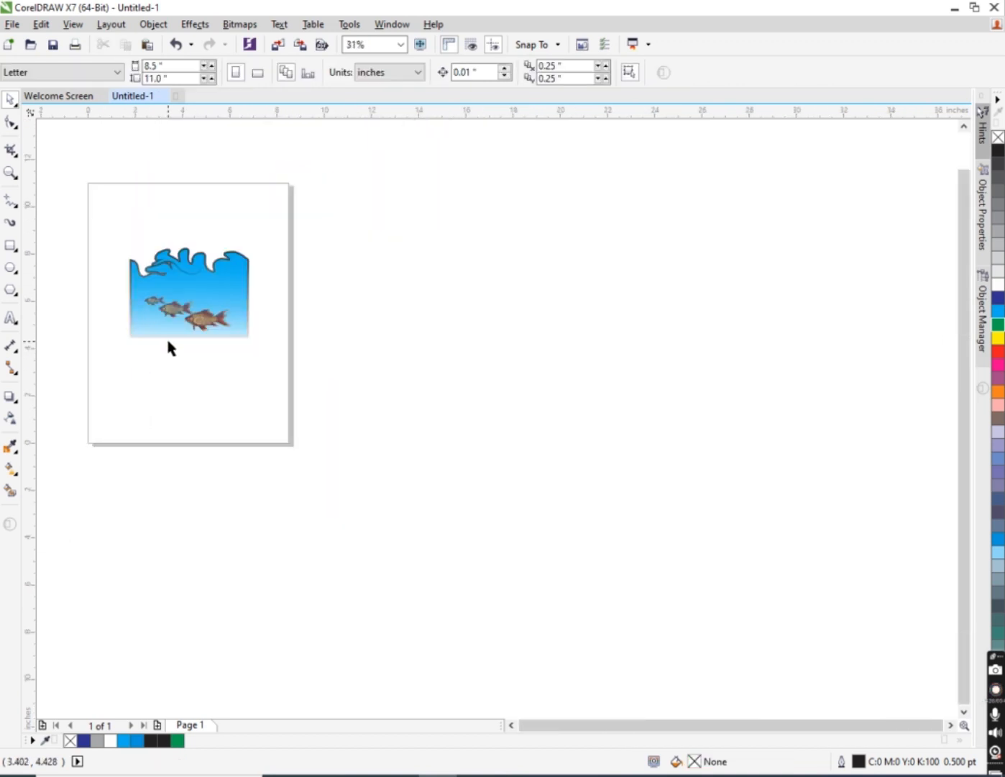
scroll(123, 285, "up", 2)
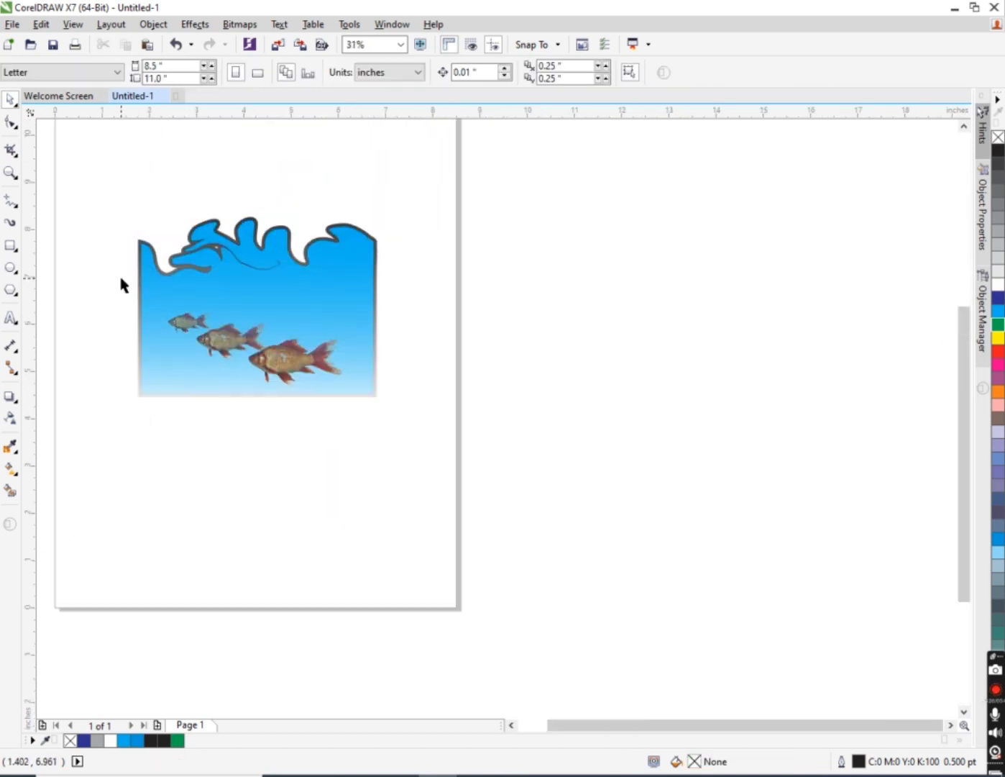
left_click(12, 151)
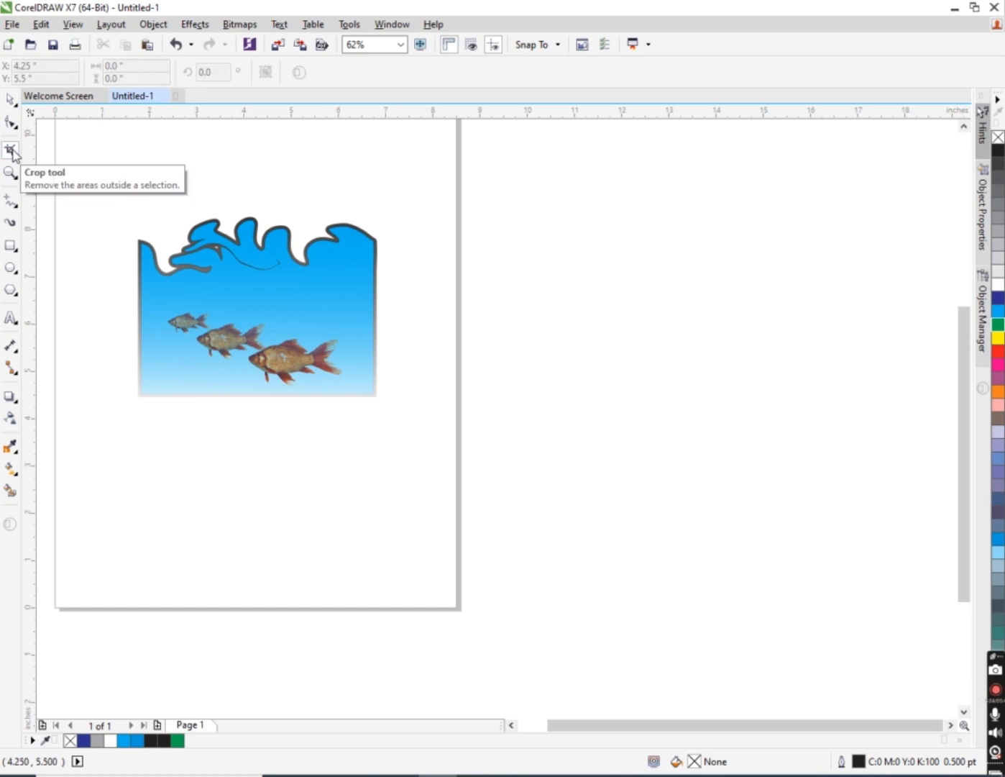
left_click(16, 160)
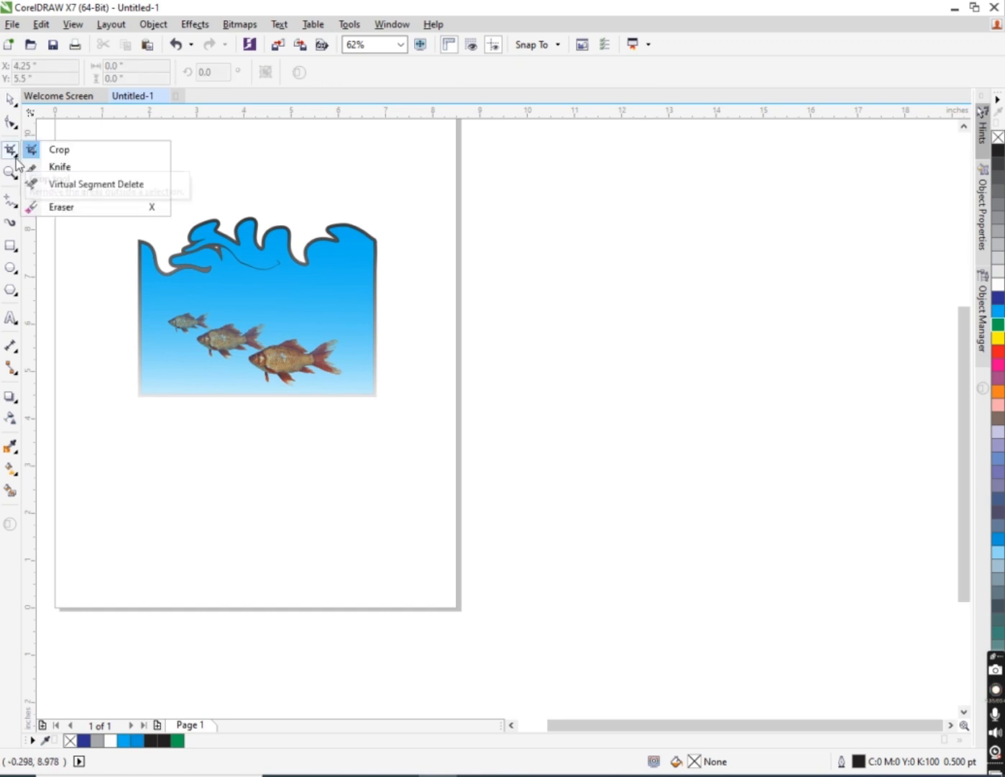
left_click(14, 129)
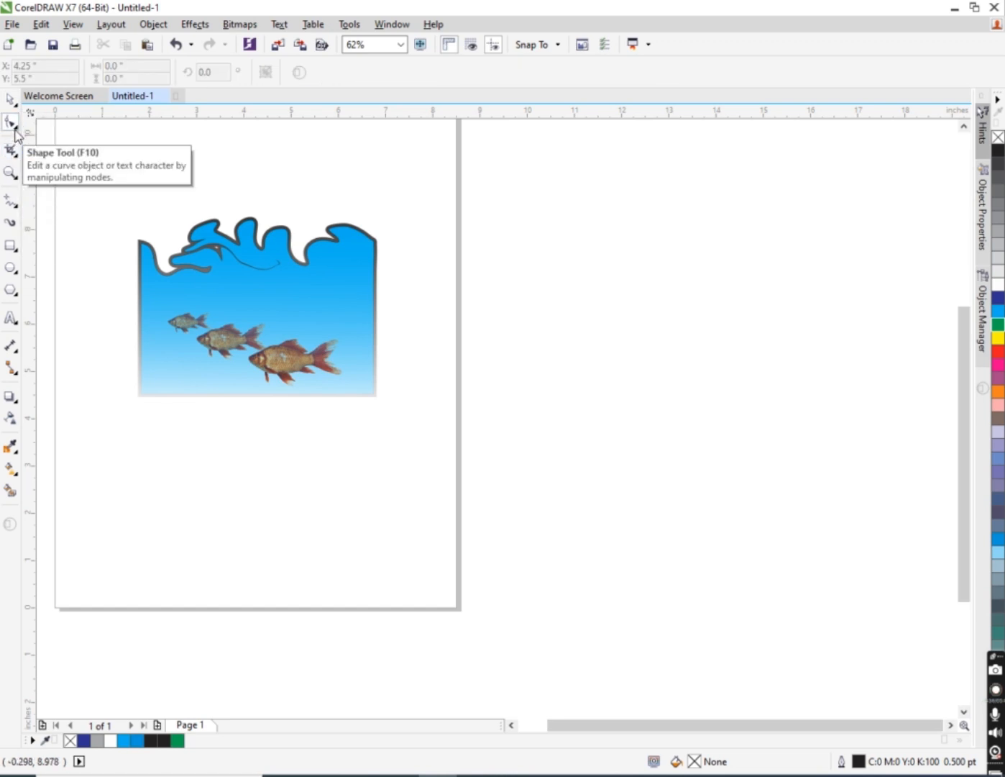
left_click(16, 128)
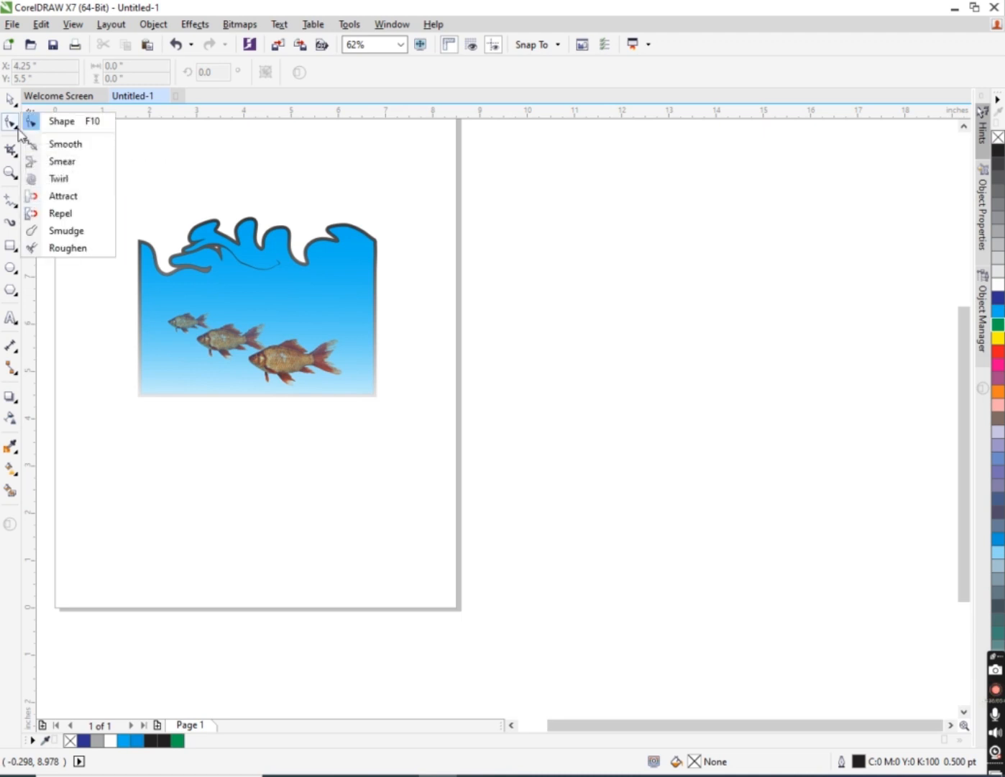
left_click(17, 128)
left_click(11, 151)
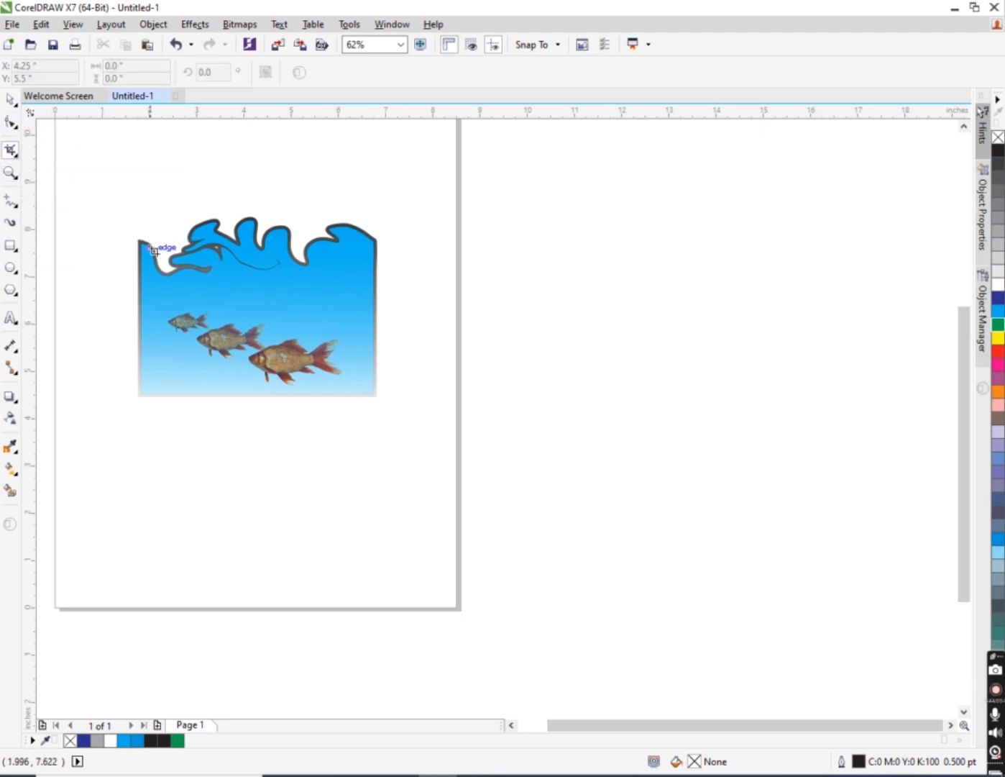
scroll(150, 249, "down", 1)
scroll(149, 250, "up", 1)
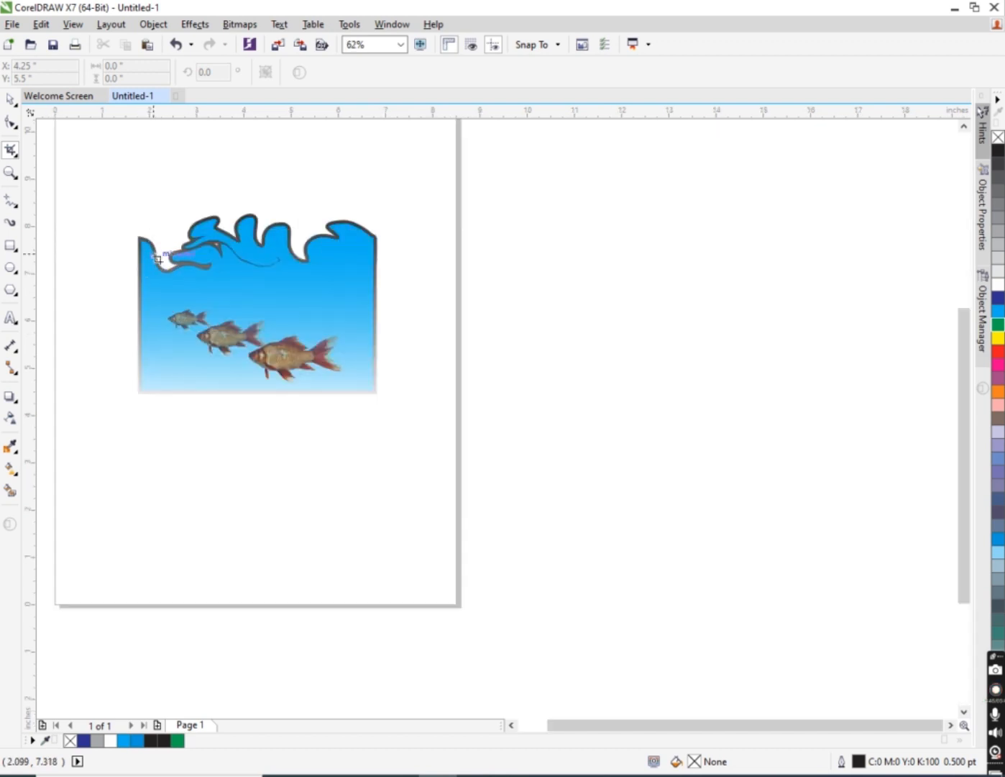
- Draw a rectangle about 4.48 by 2.73 inches below the fish picture and fill it with Blue
left_click(10, 246)
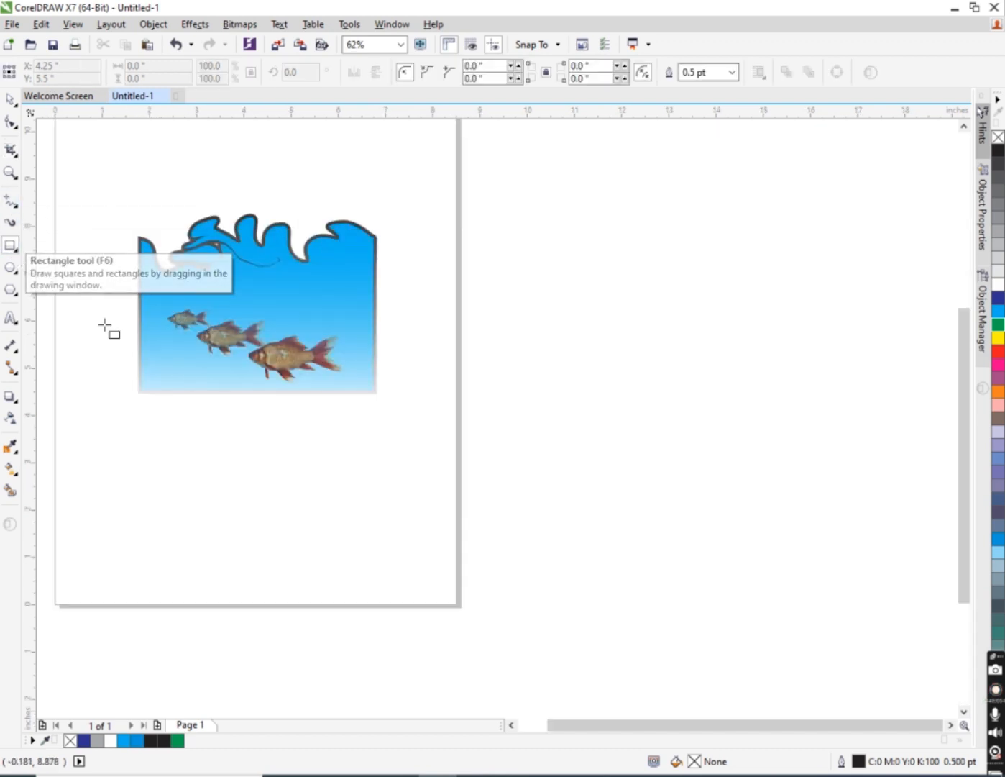
scroll(241, 445, "down", 1)
scroll(203, 447, "up", 1)
mouse_move(222, 420)
left_mouse_down()
mouse_move(350, 514)
mouse_move(435, 550)
left_mouse_up()
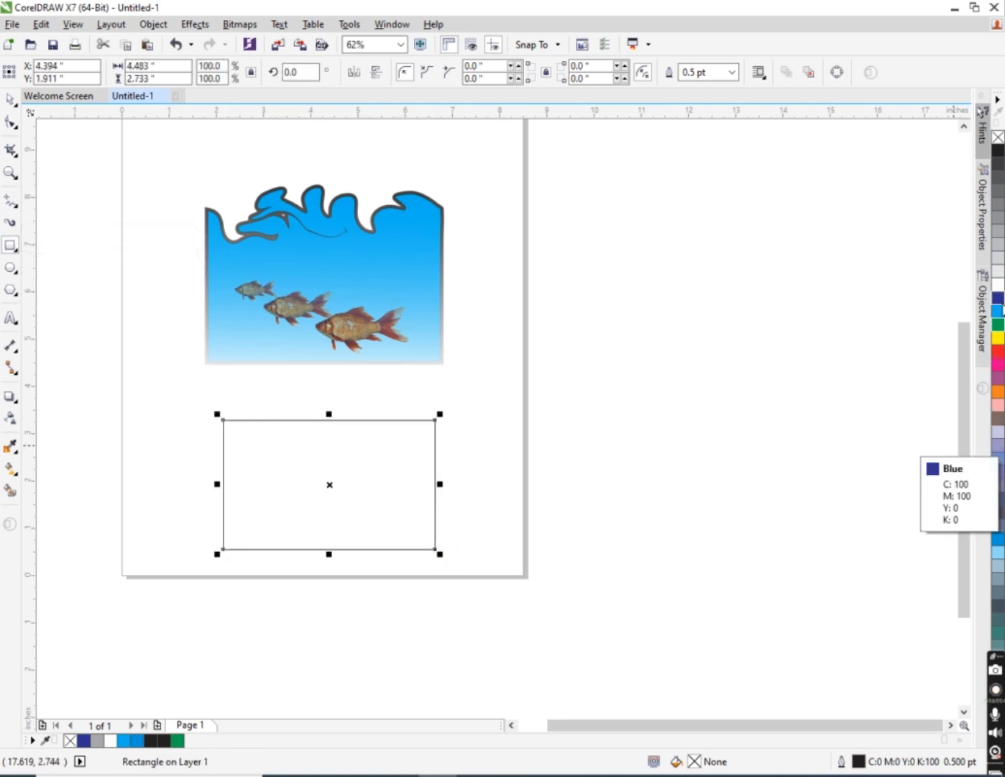
left_click(999, 296)
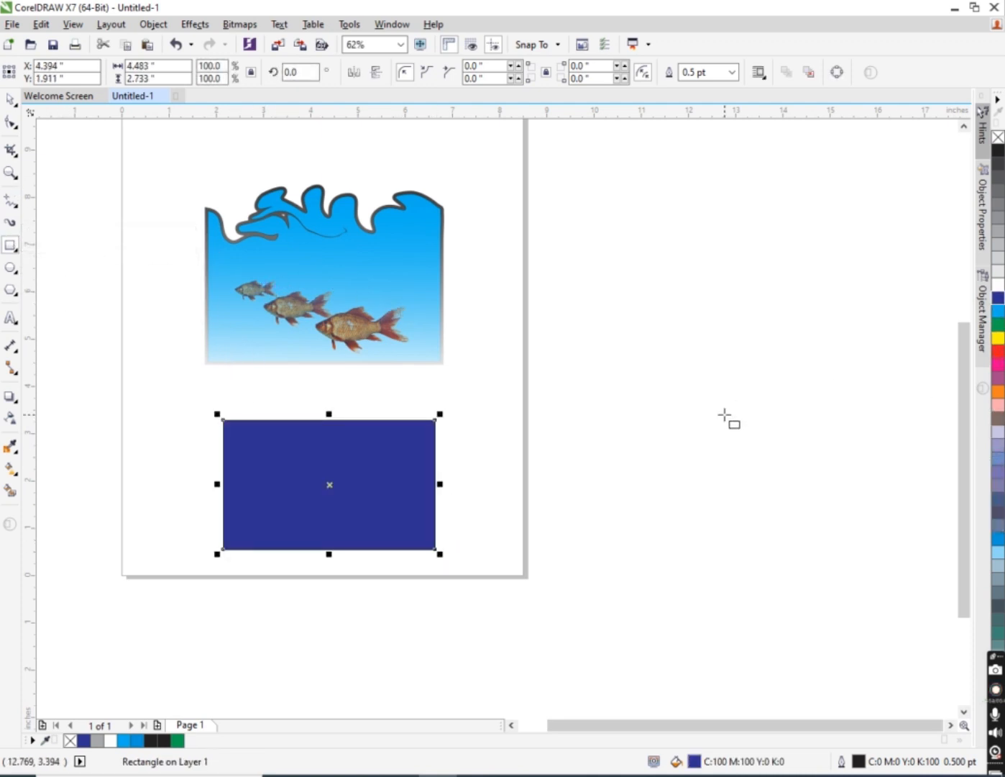
- Try to crop the blue rectangle to its upper-left part with a crop area of about 3.1 by 2.37 inches
left_click(11, 155)
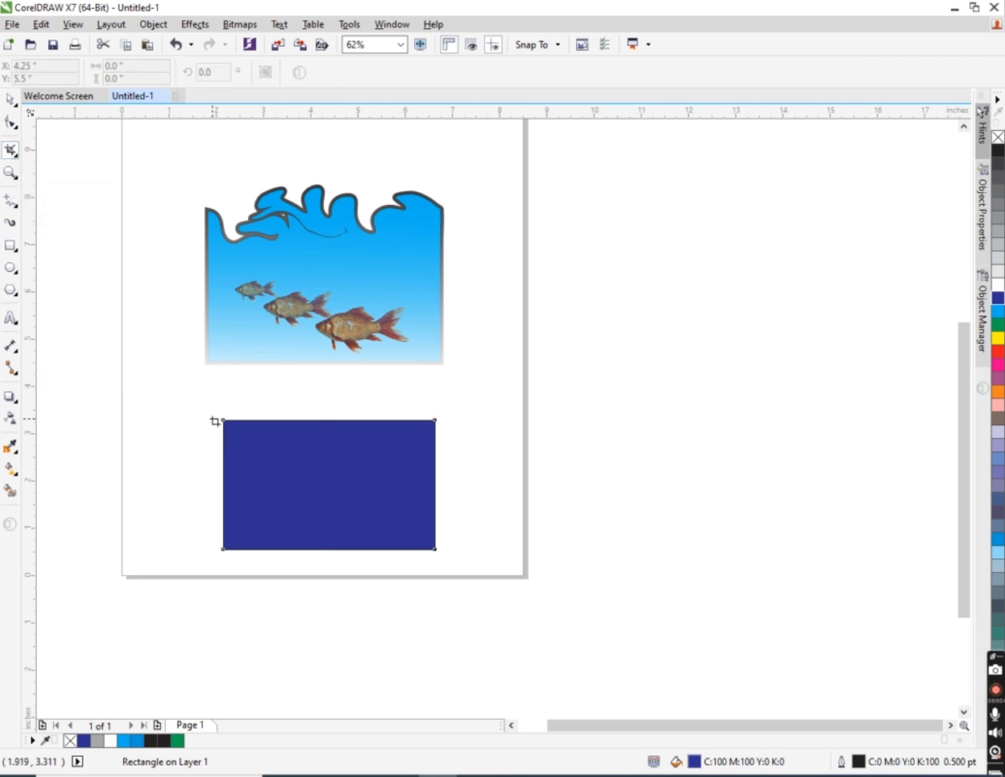
left_click_drag(211, 410, 357, 519)
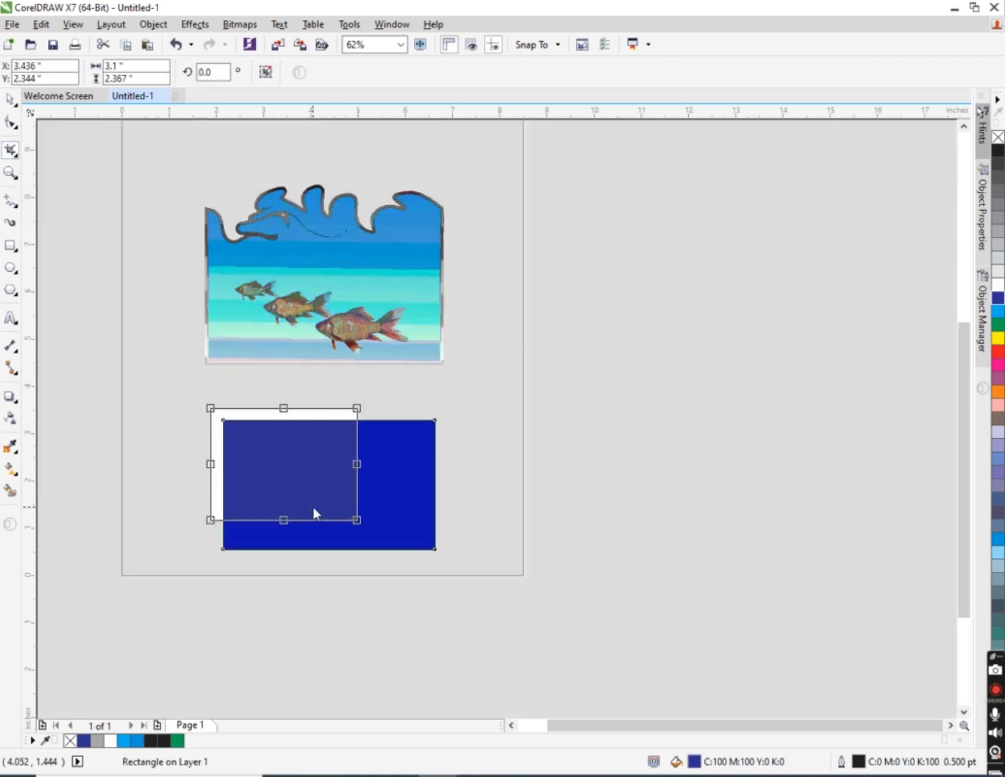
key("Escape")
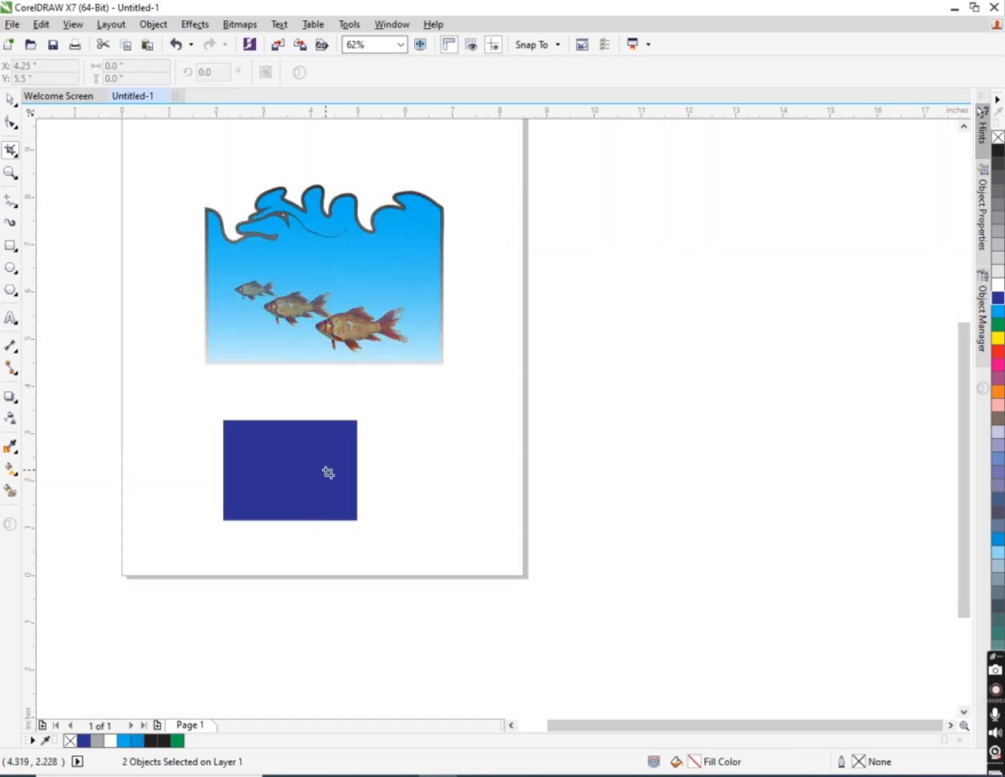
left_click(281, 466)
left_click(976, 691)
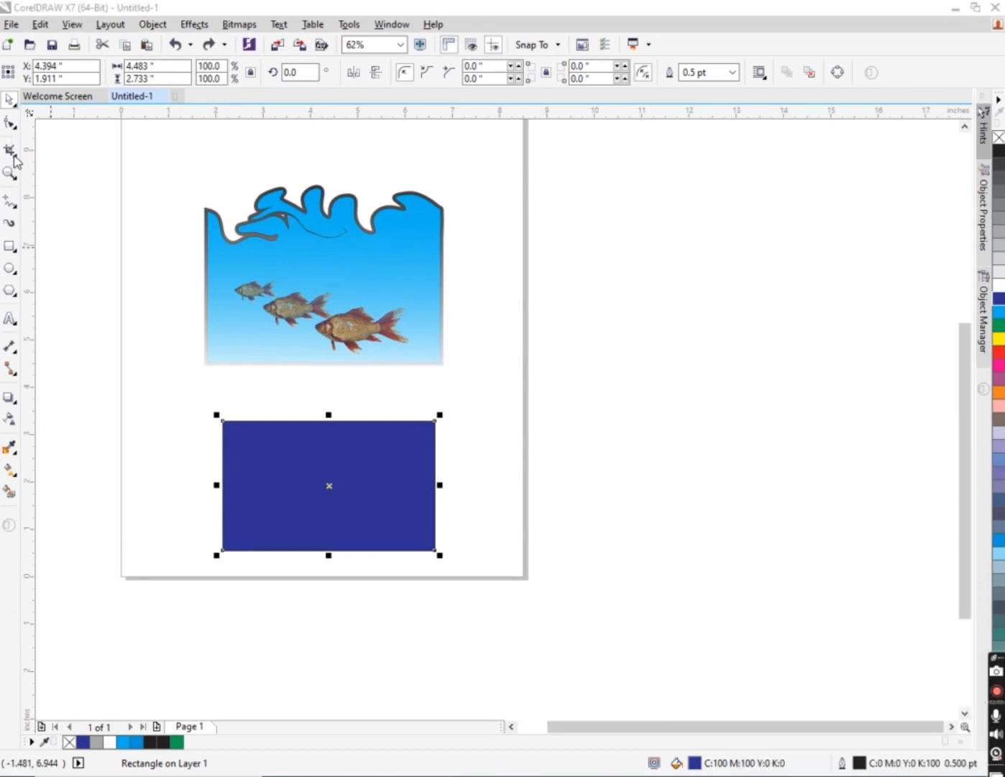
- Try to crop off the blue rectangle's right end with a crop area of about 3.98 by 3.32 inches
left_click(97, 171)
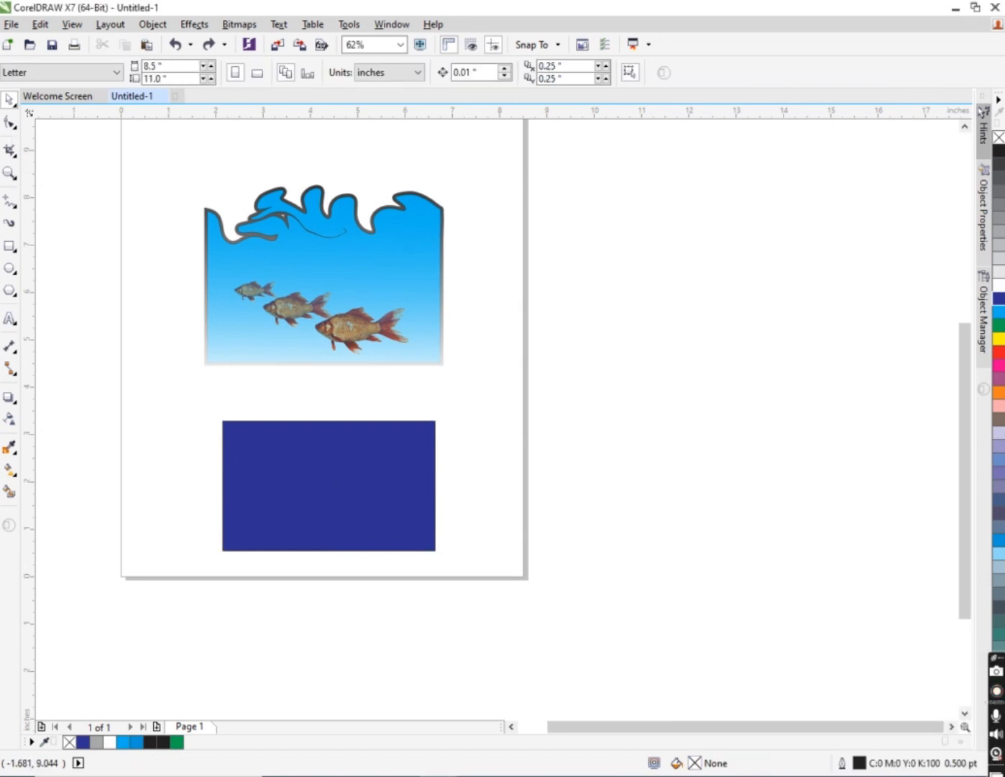
left_click(9, 149)
left_click_drag(194, 405, 385, 562)
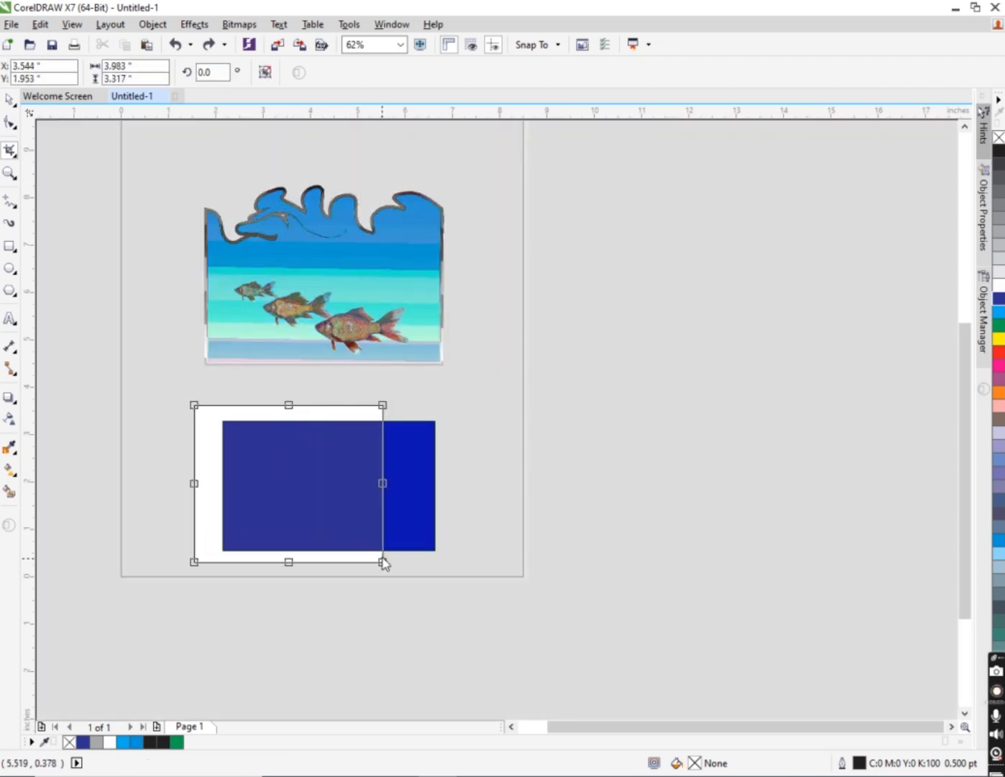
double_click(350, 512)
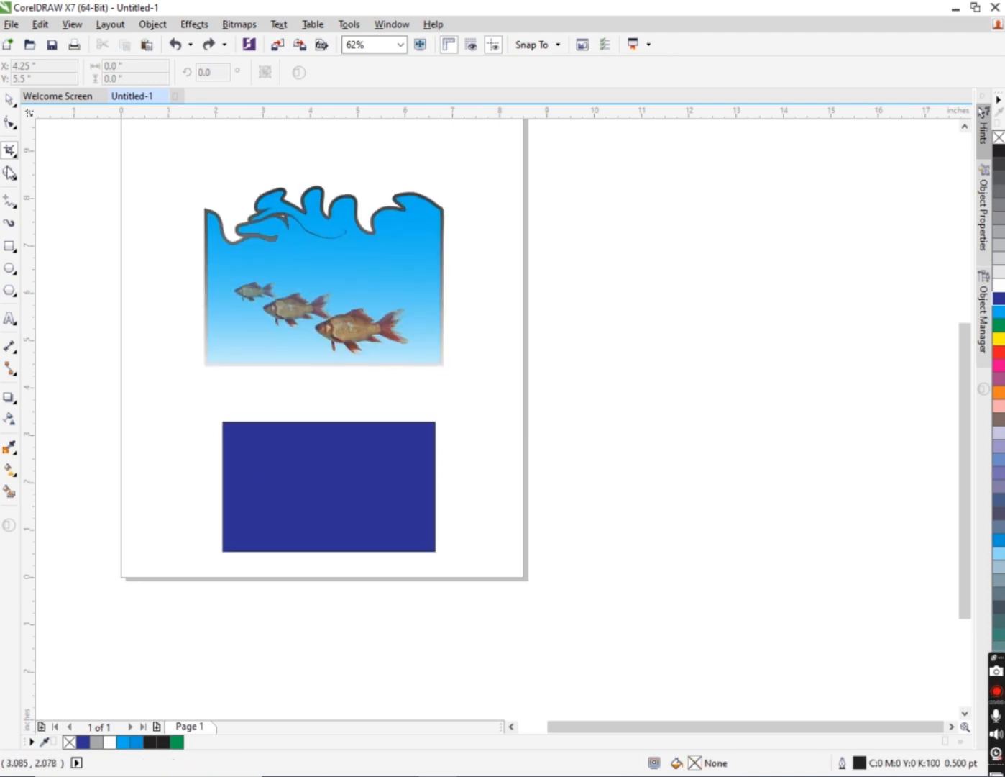
- Cut the blue rectangle diagonally with the Knife tool from its top-left corner to its bottom-right corner
left_click(10, 99)
left_click(279, 515)
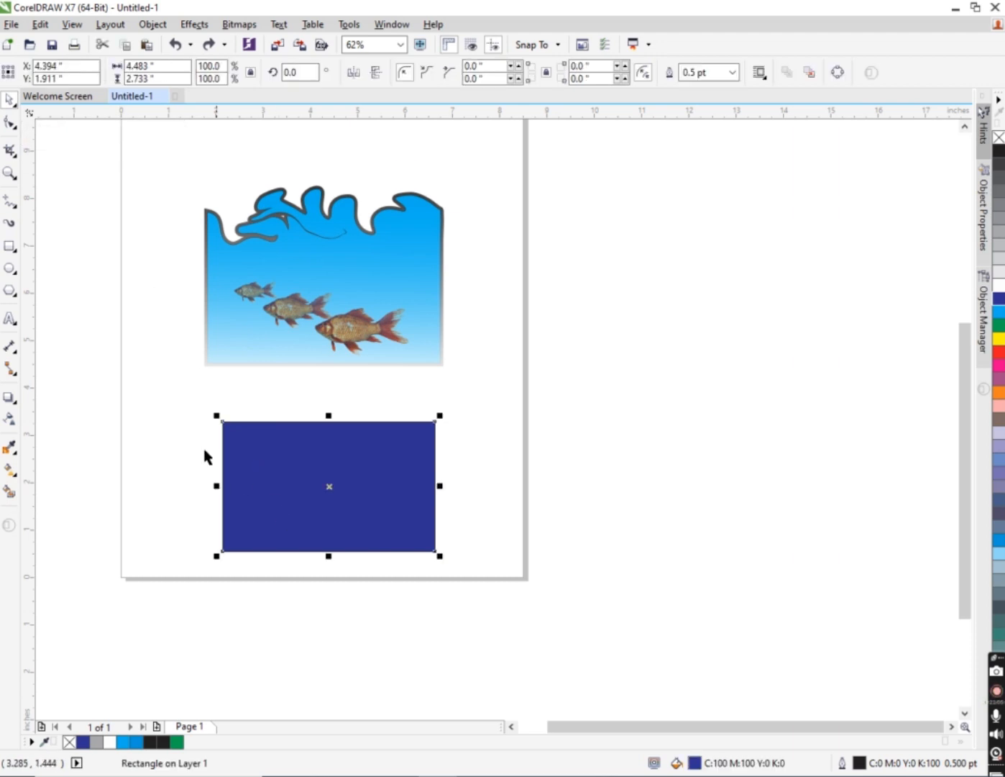
left_click(12, 153)
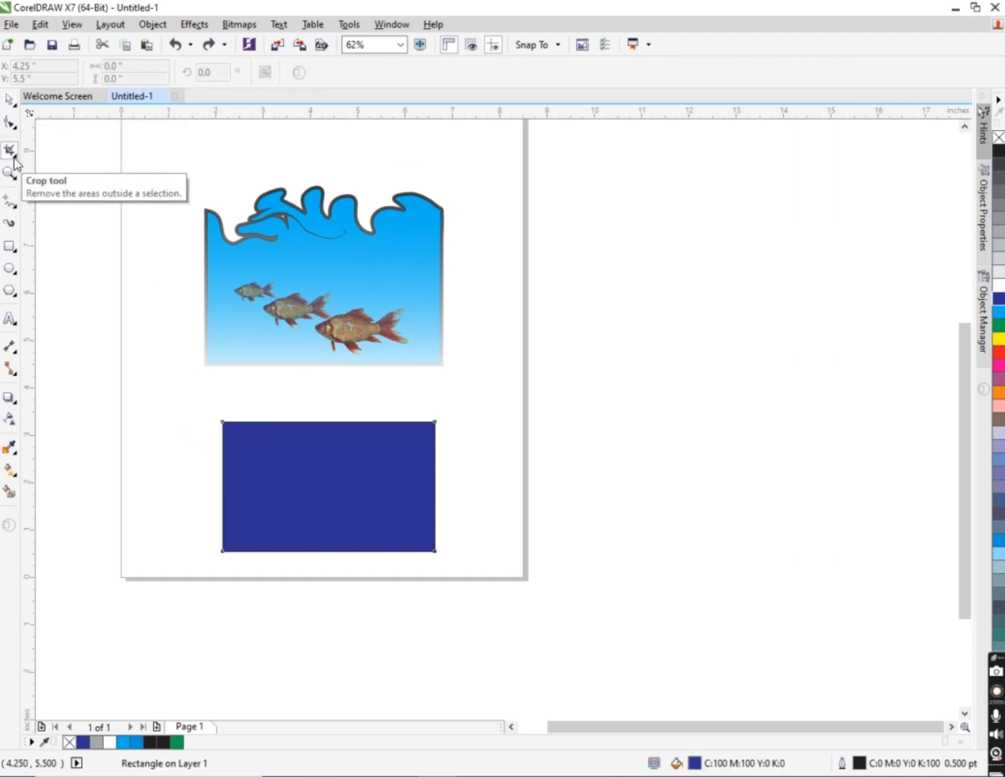
left_click(15, 157)
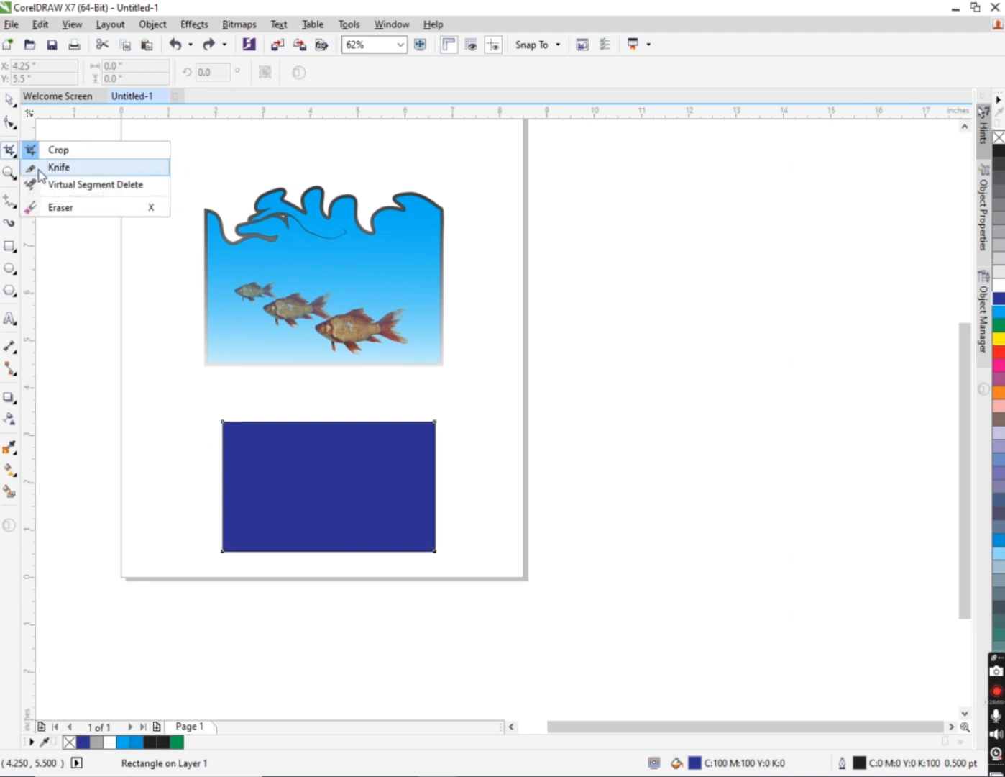
left_click(59, 166)
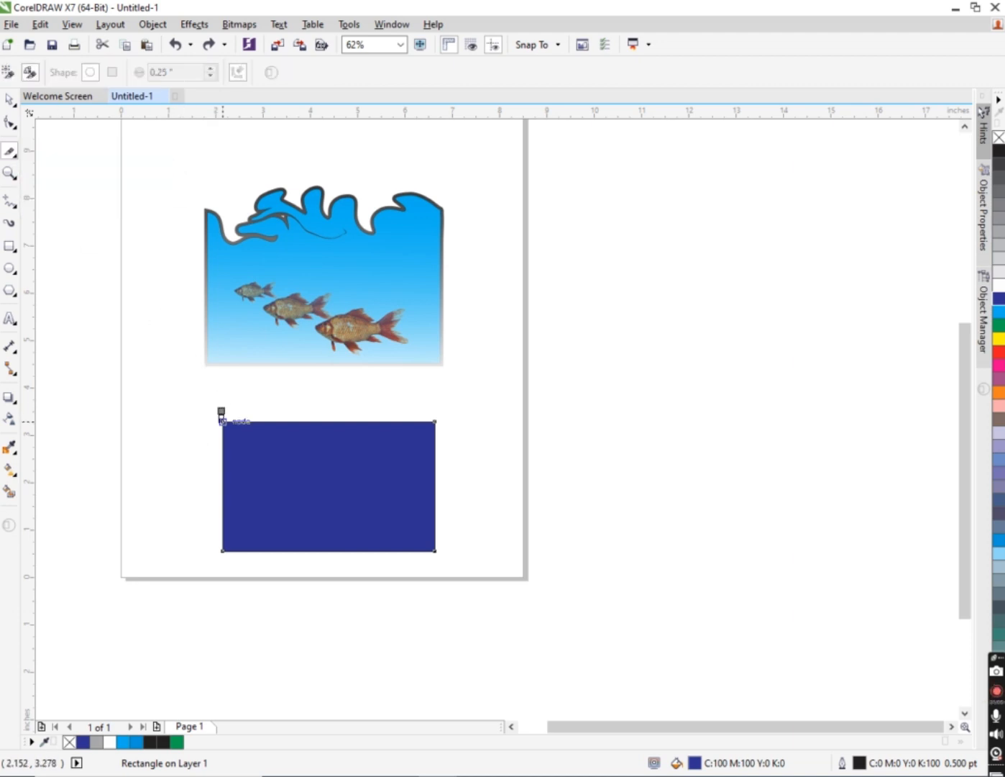
left_click(222, 420)
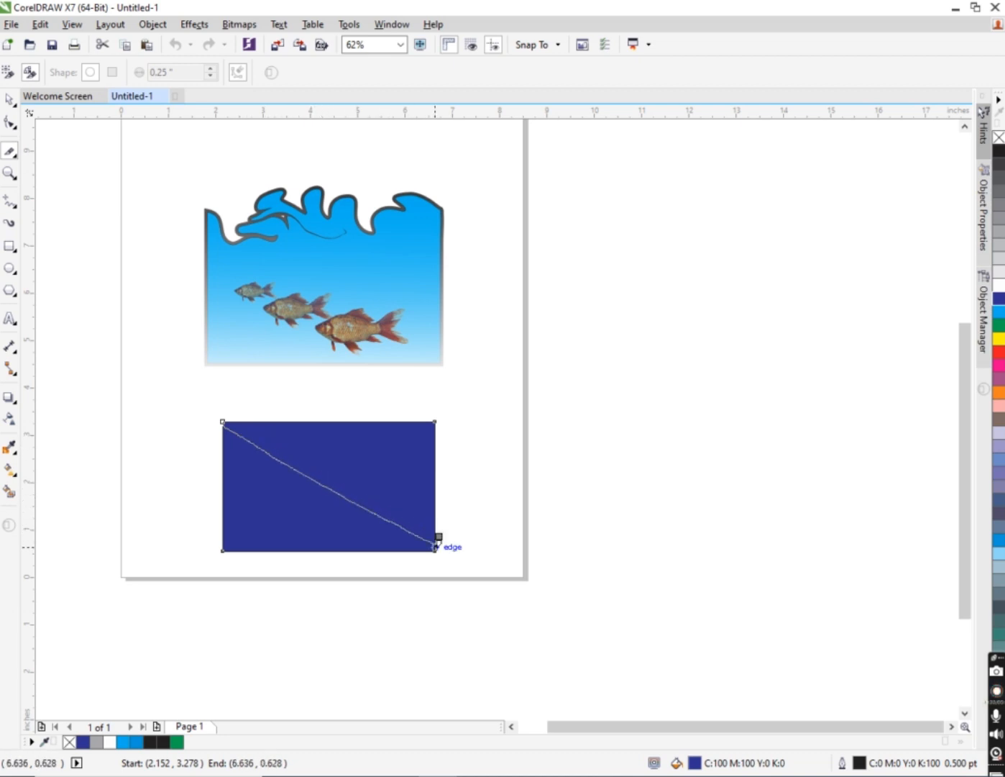
left_click(433, 550)
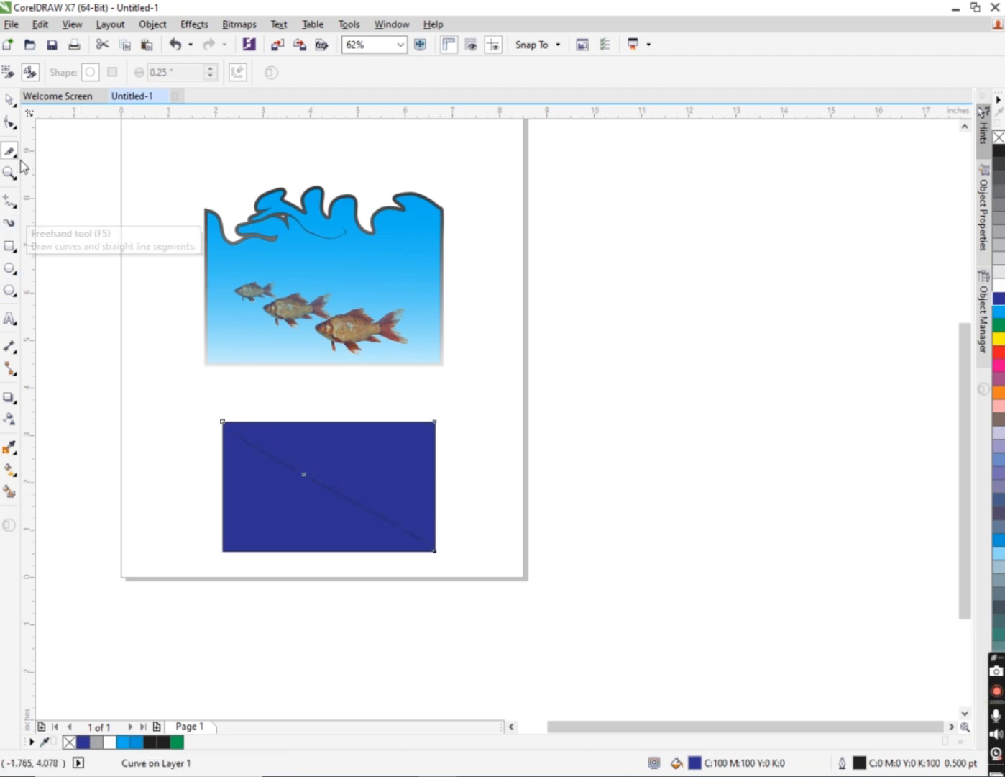
- Move the upper-right piece of the cut blue rectangle away from the other half and undo the move
left_click(9, 98)
scroll(342, 502, "up", 2)
left_click_drag(385, 436, 406, 415)
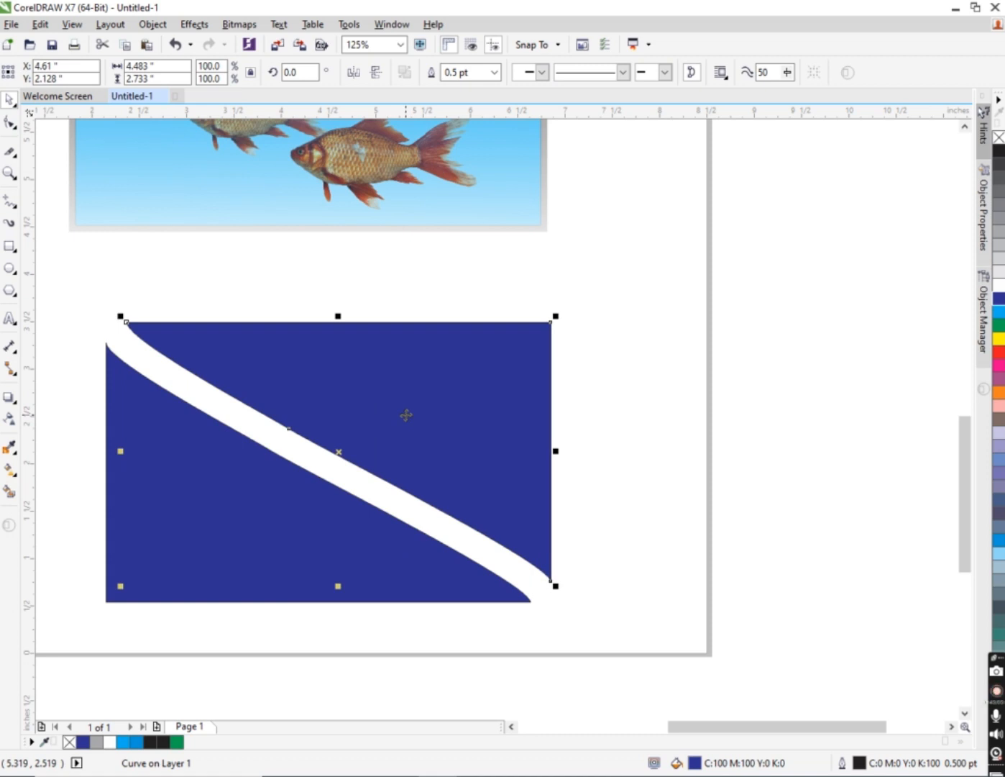
key("ctrl+z")
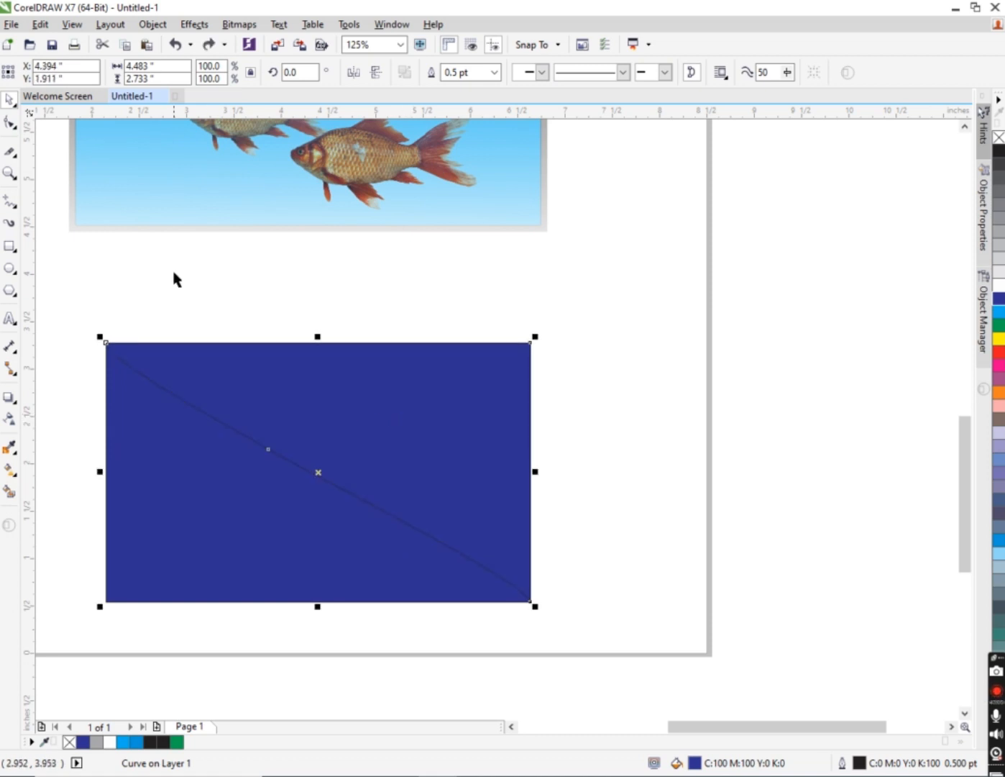
- Try a new Knife cut from the blue rectangle's top-left corner toward its middle, and restore the uncut rectangle
left_click(173, 290)
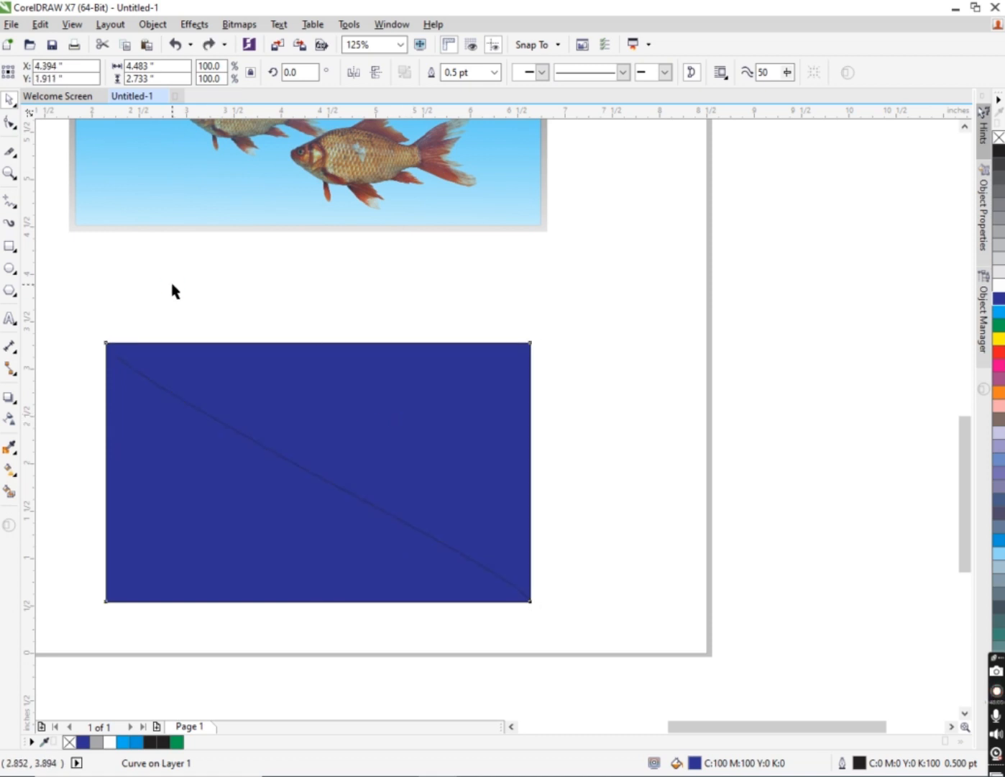
left_click(9, 151)
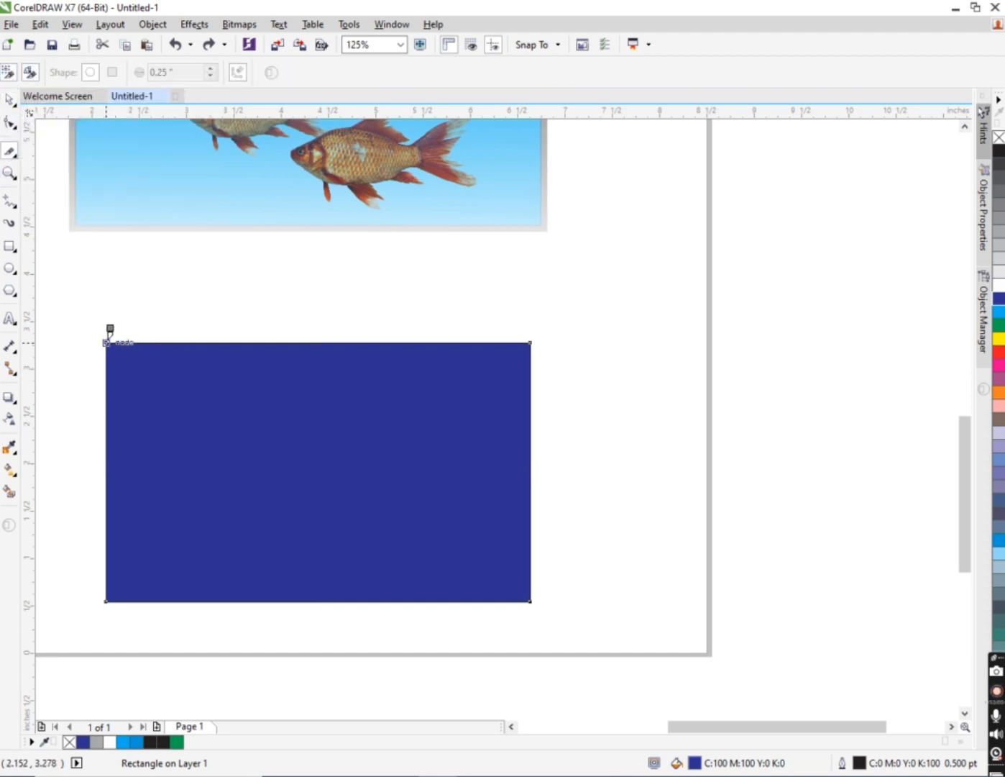
left_click_drag(106, 343, 335, 458)
key("ctrl+z")
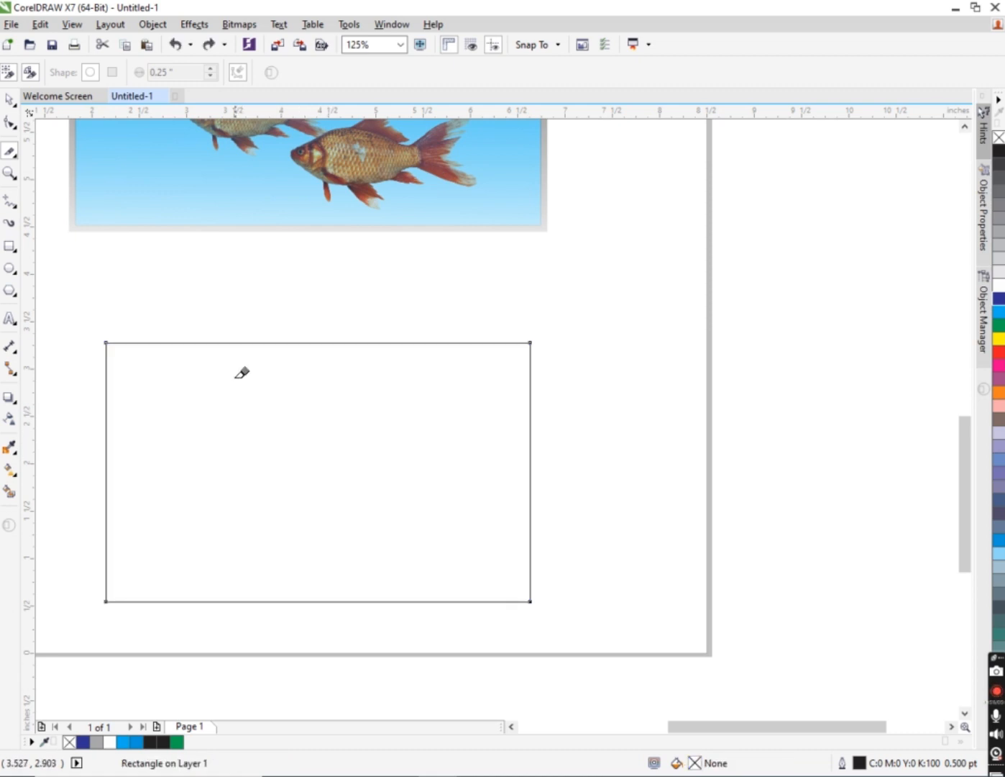
key("ctrl+z")
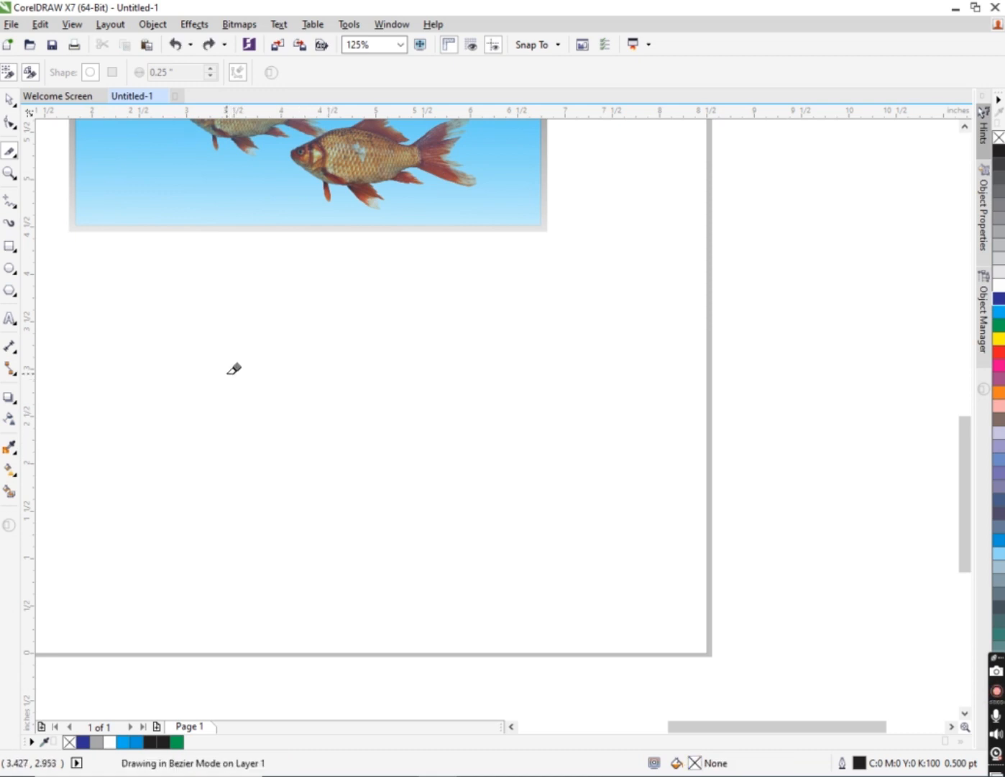
left_click(10, 98)
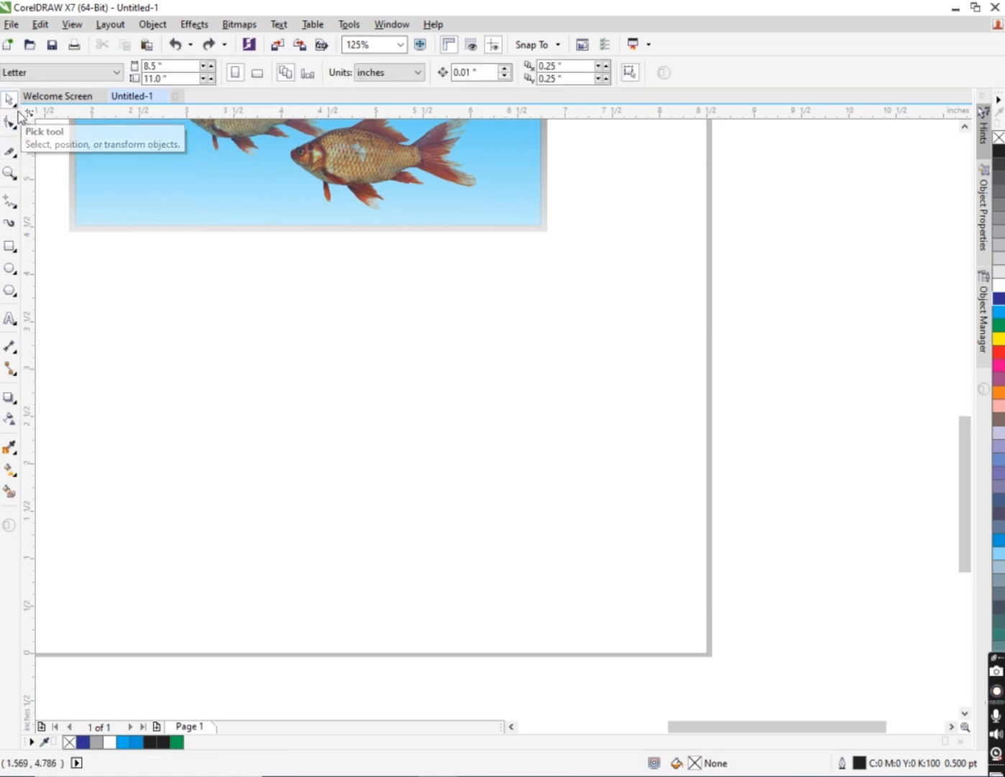
key("ctrl+shift+z")
key("ctrl+shift+z")
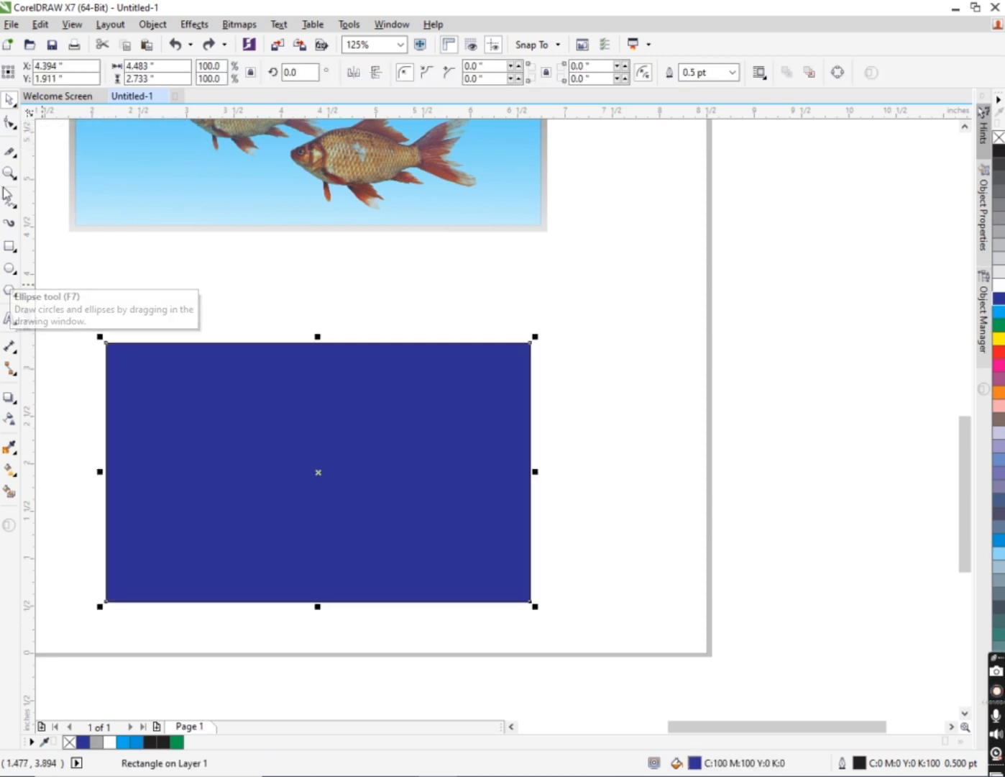
- Try Knife cuts from the blue rectangle's top-left corner with Auto-close on cut turned off, and undo them
left_click(10, 153)
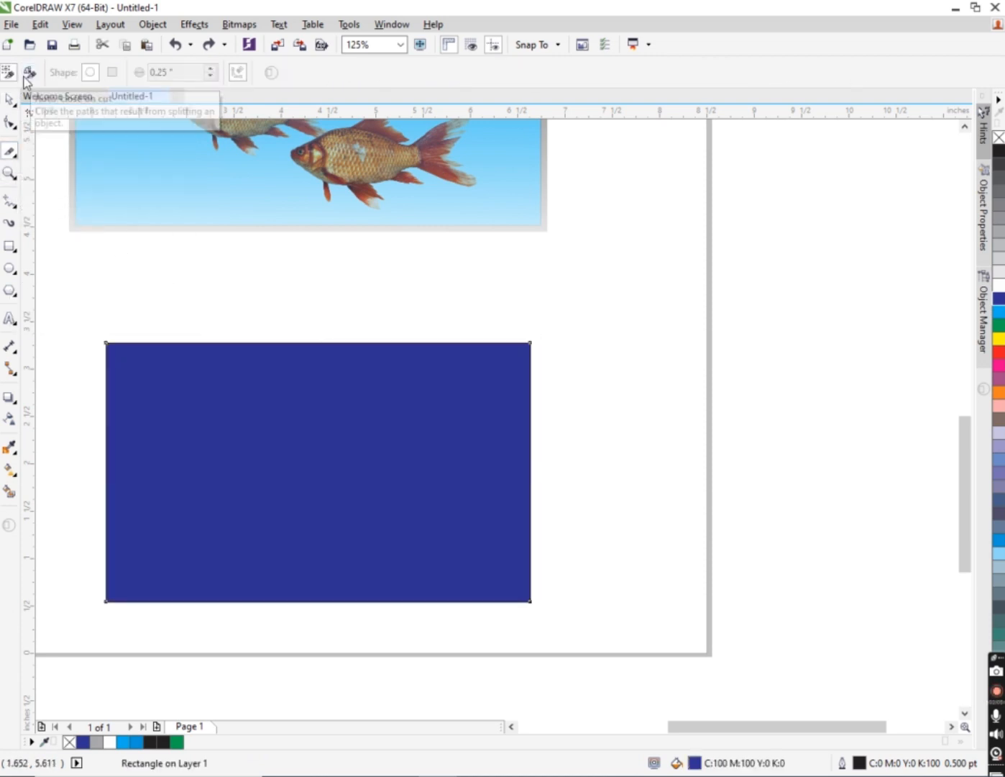
left_click(107, 348)
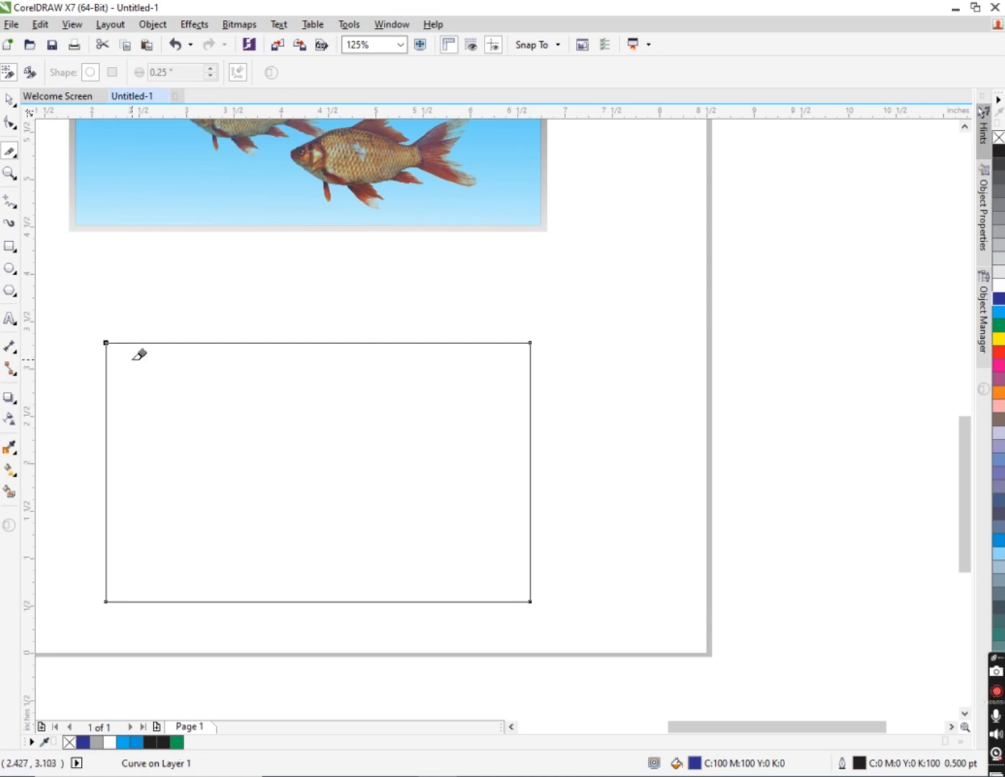
key("ctrl+z")
left_click(107, 343)
key("ctrl+z")
key("ctrl+z")
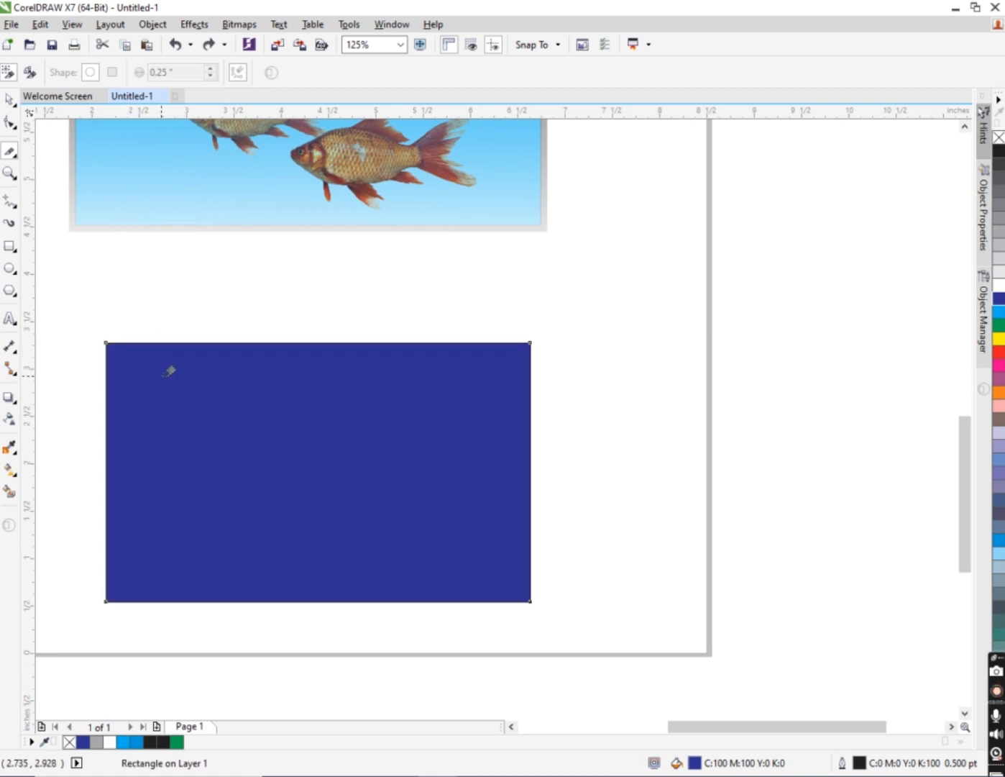
- Undo the blue rectangle's creation and draw a green-filled rectangle about 5.35 by 2.63 inches below the fish picture
key("ctrl+z")
key("ctrl+z")
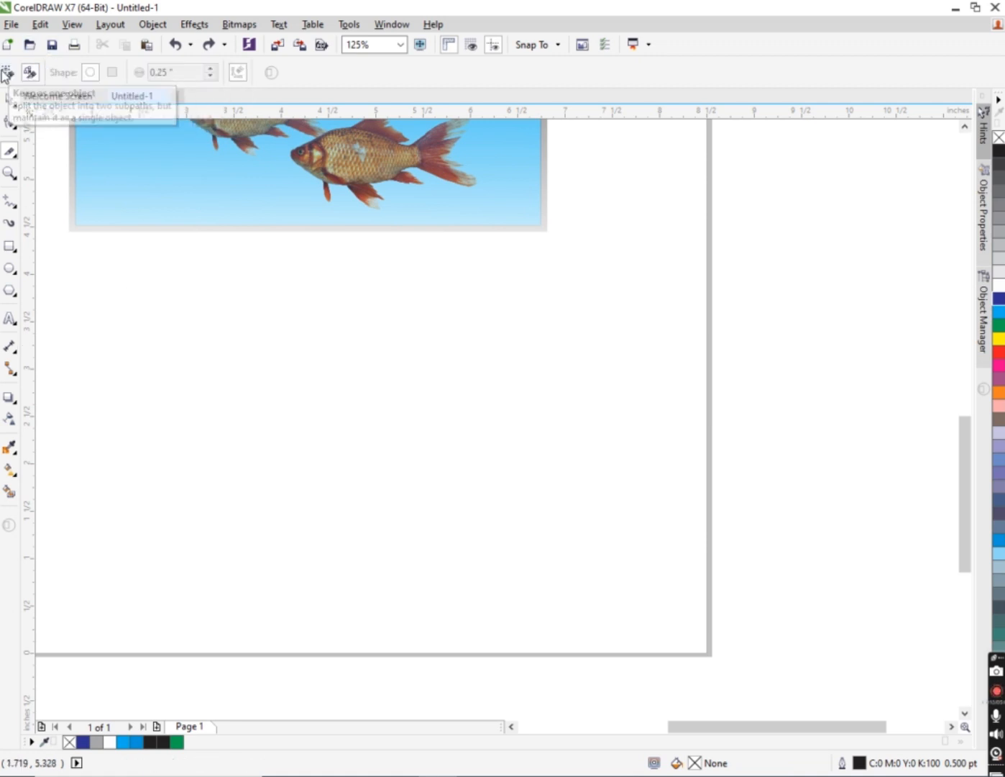
left_click(11, 245)
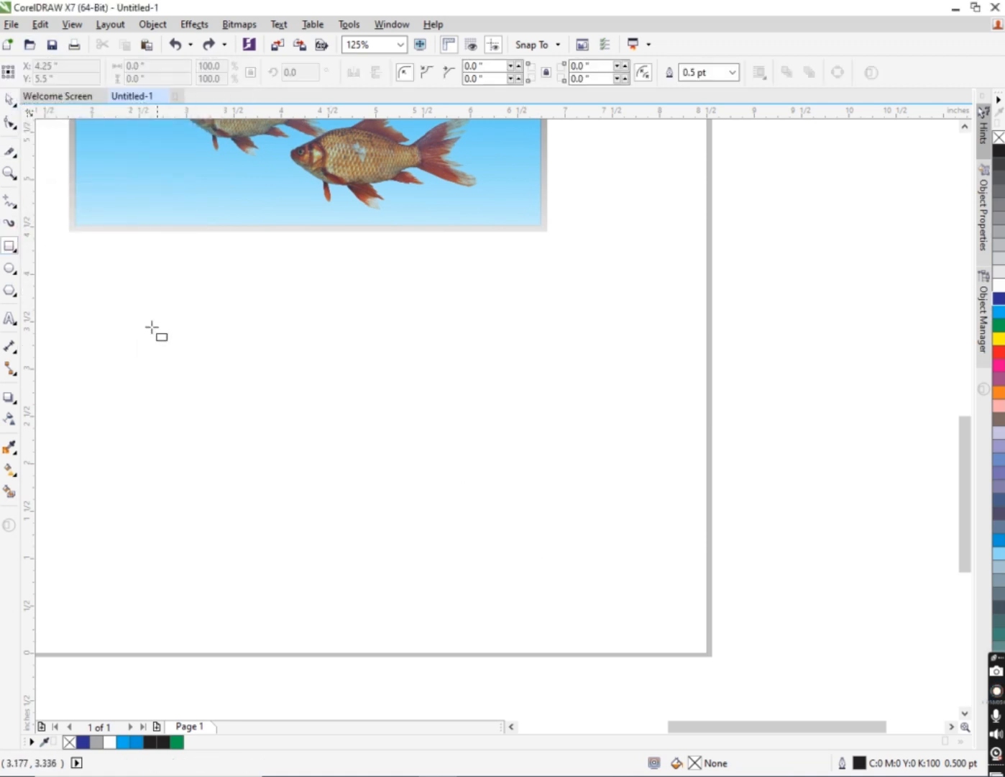
left_click_drag(152, 328, 658, 576)
left_click(999, 325)
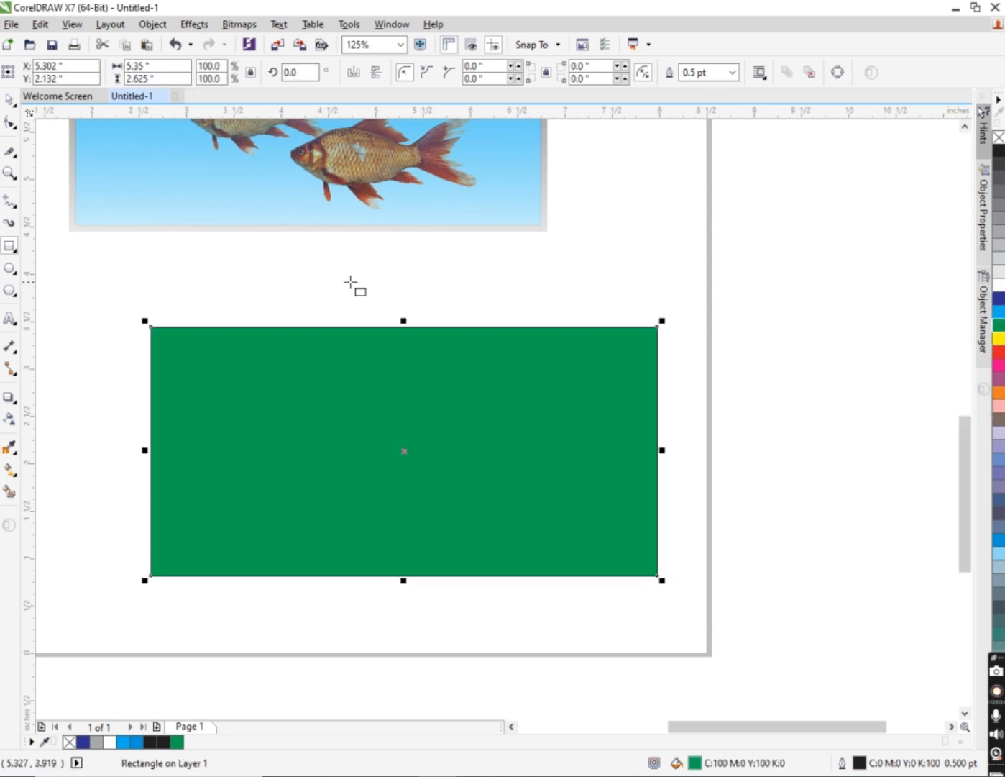
- Cut the green rectangle with the Knife tool along a scalloped freehand line from its top-left to its bottom-right corner
left_click(10, 151)
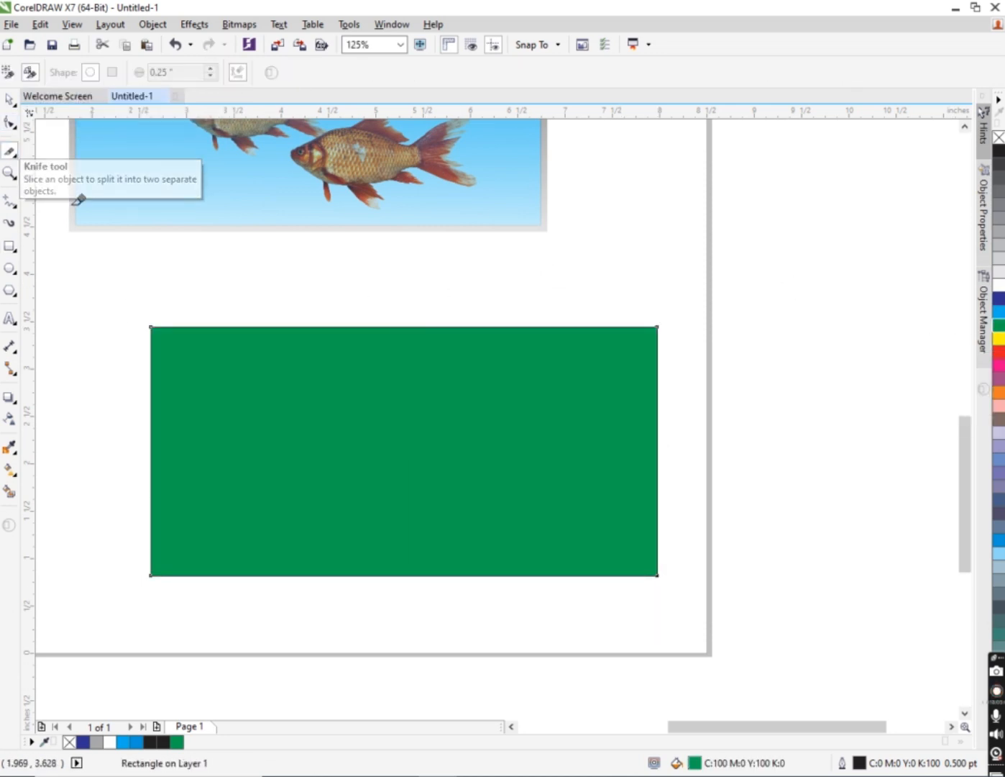
left_click(151, 325)
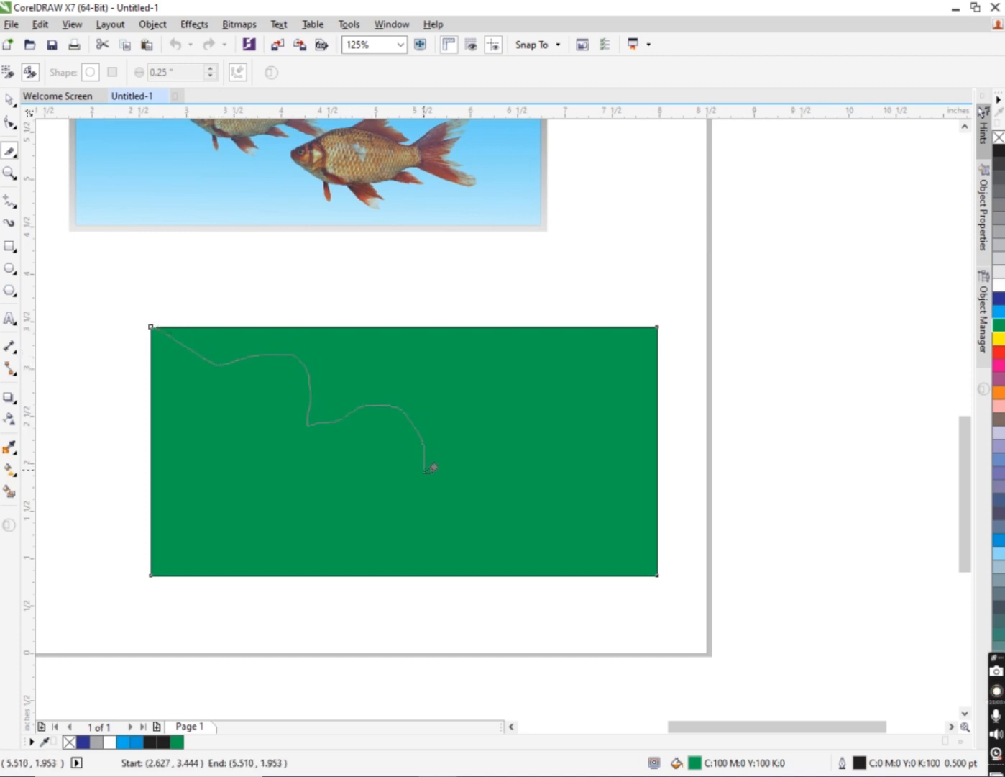
left_click_drag(427, 471, 450, 456)
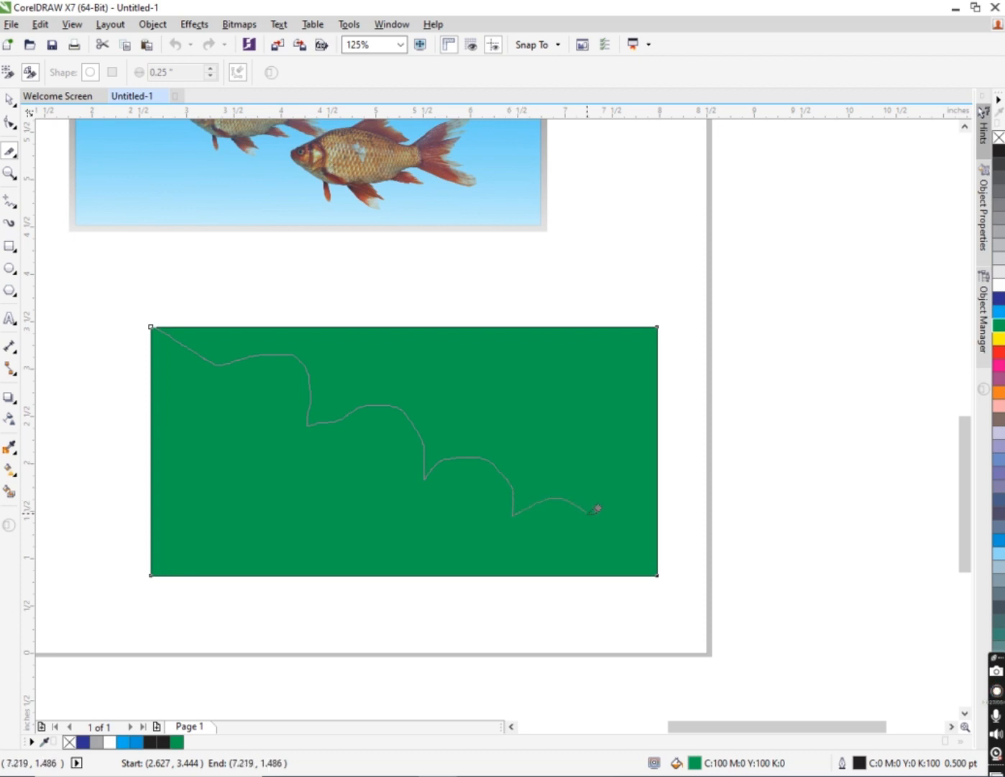
mouse_move(609, 545)
left_mouse_down()
mouse_move(653, 561)
mouse_move(655, 574)
left_mouse_up()
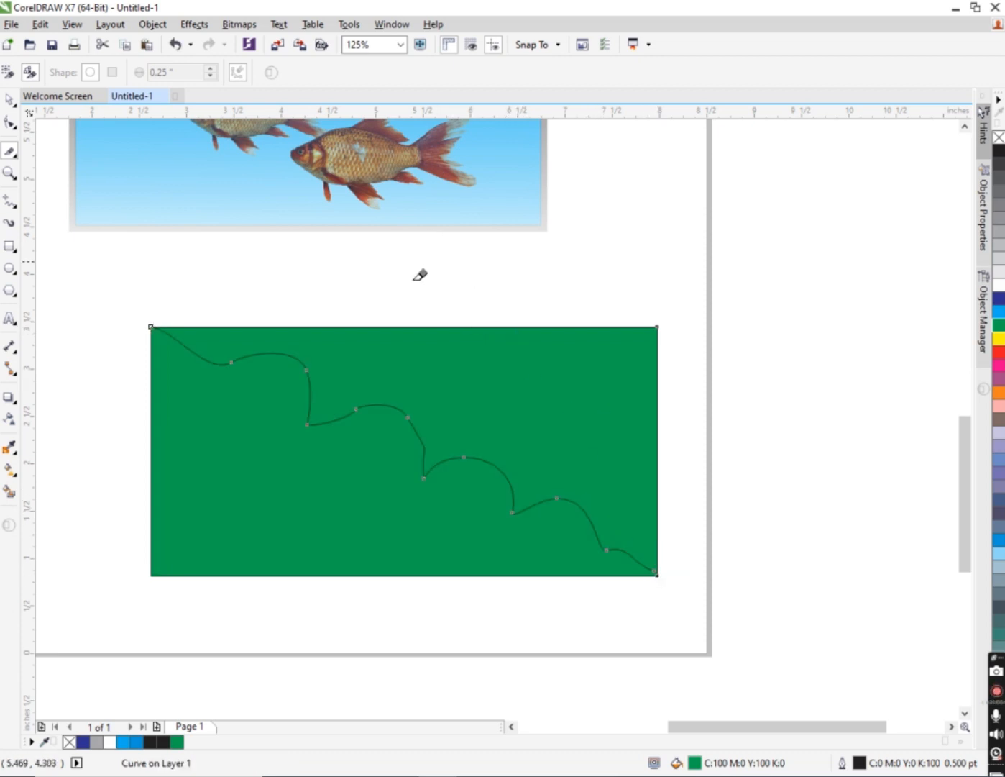
scroll(379, 374, "down", 1)
scroll(380, 372, "up", 2)
scroll(368, 377, "down", 1)
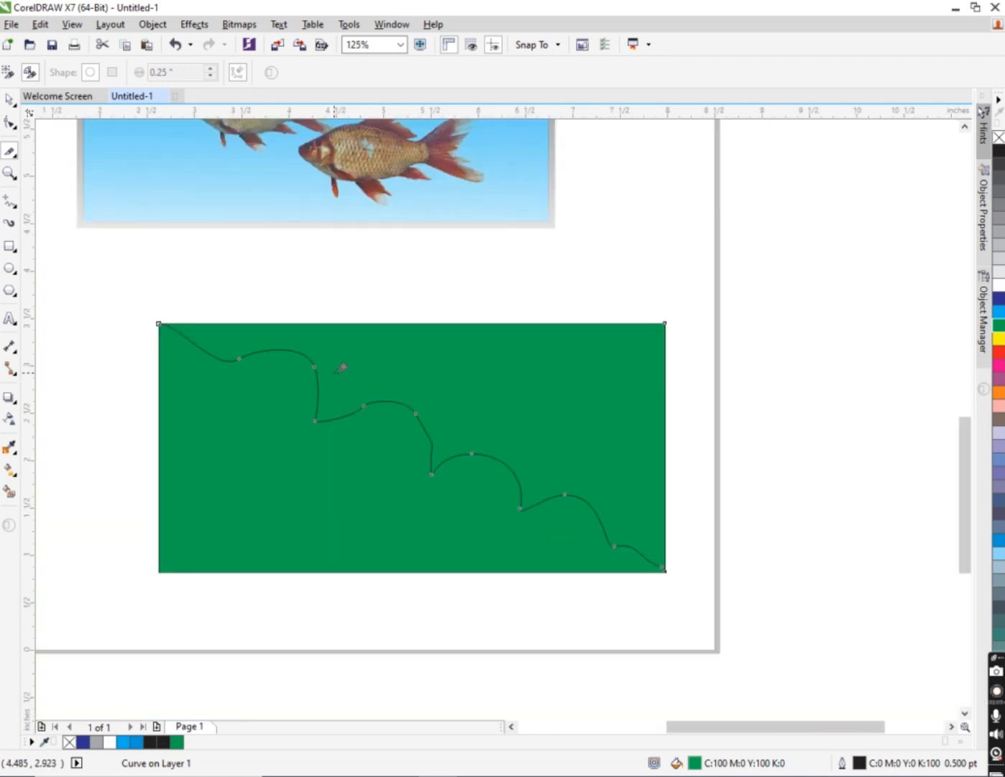
- Move the upper-right piece of the scalloped cut up and away from the other half, and undo the move and cut
left_click(9, 98)
left_click_drag(452, 387, 494, 338)
scroll(286, 353, "down", 1)
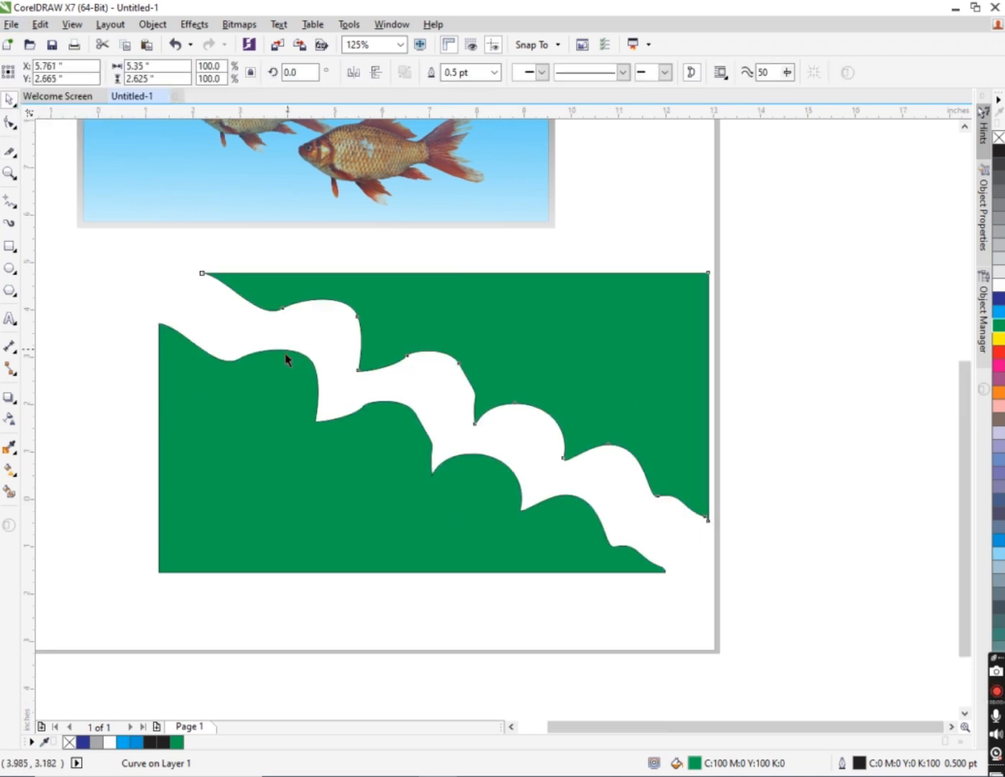
scroll(286, 353, "up", 1)
key("ctrl+z")
key("ctrl+z")
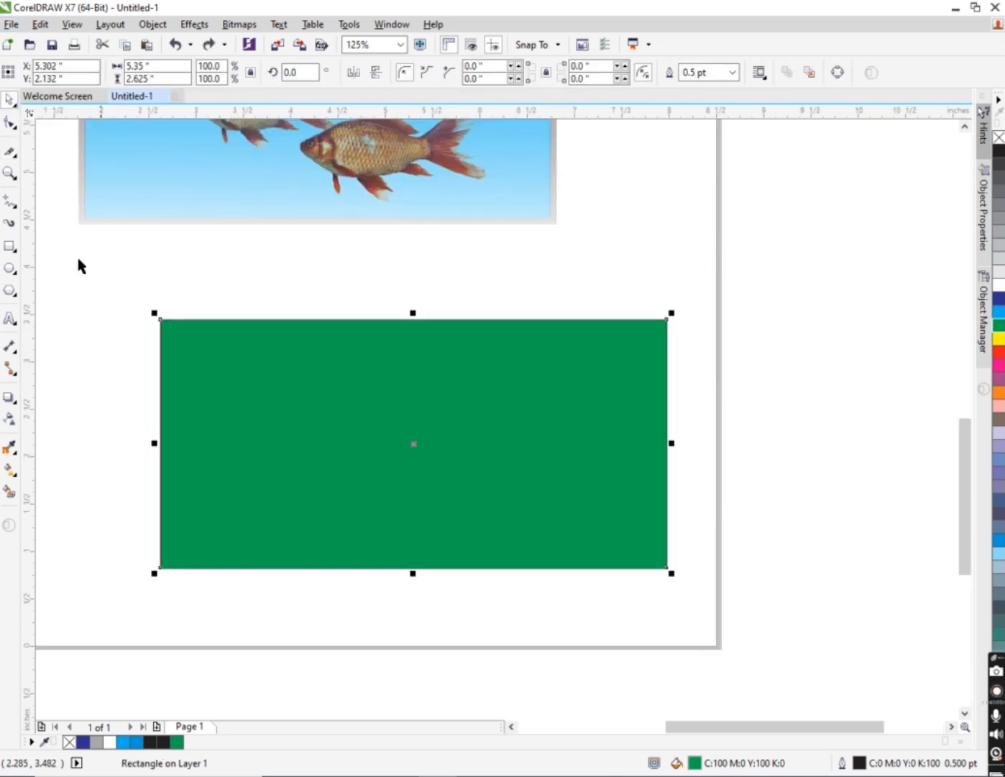
- Cut the green rectangle with the Knife tool along a smooth freehand curve between its bottom-right and top-left corners
left_click(11, 151)
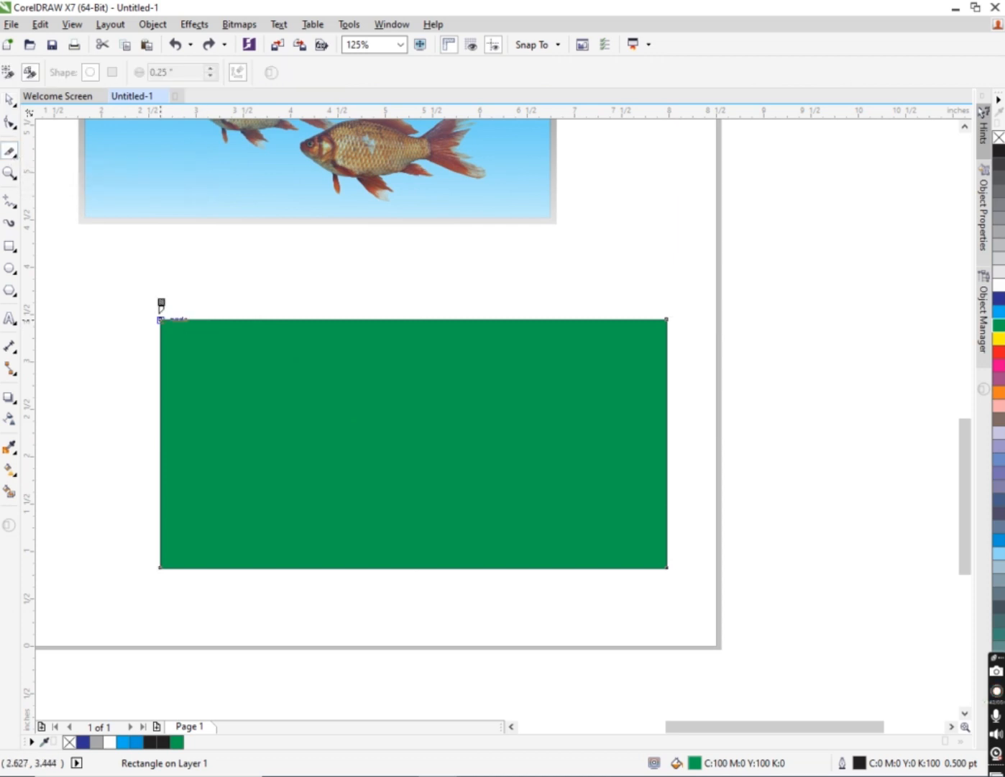
left_click_drag(160, 319, 219, 342)
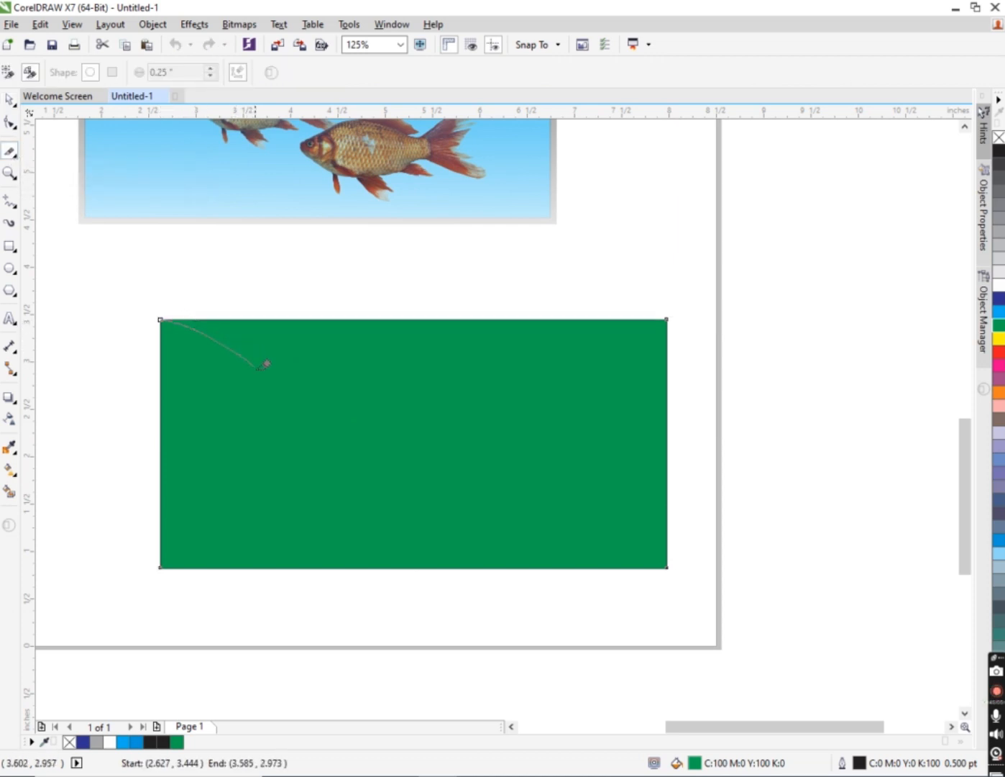
left_click_drag(366, 444, 439, 463)
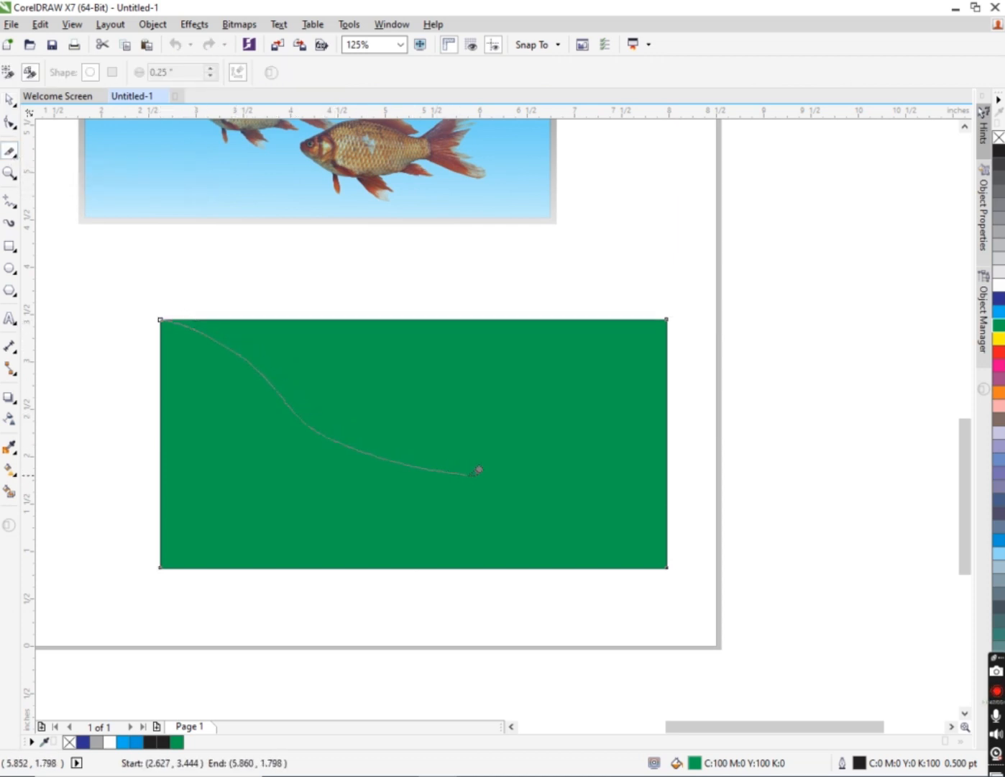
mouse_move(577, 510)
left_mouse_down()
mouse_move(632, 557)
mouse_move(675, 569)
mouse_move(657, 540)
left_mouse_up()
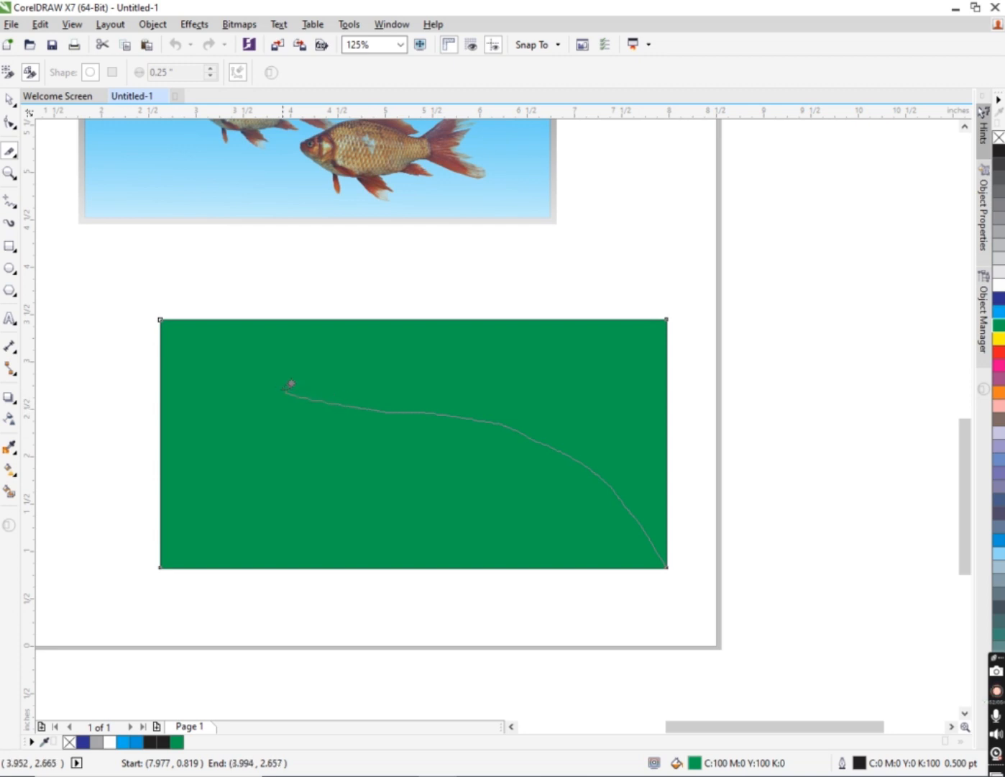
left_click_drag(179, 317, 160, 320)
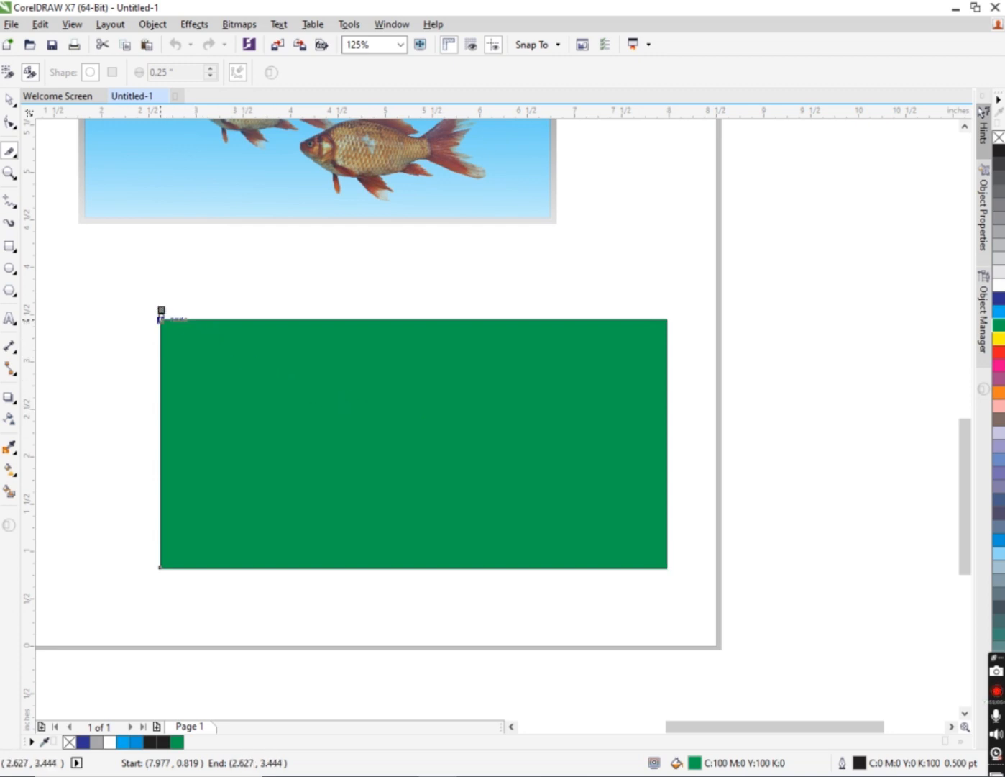
- Pull the upper-right piece of the curved cut away from the lower half, and undo both the move and the cut
left_click(9, 114)
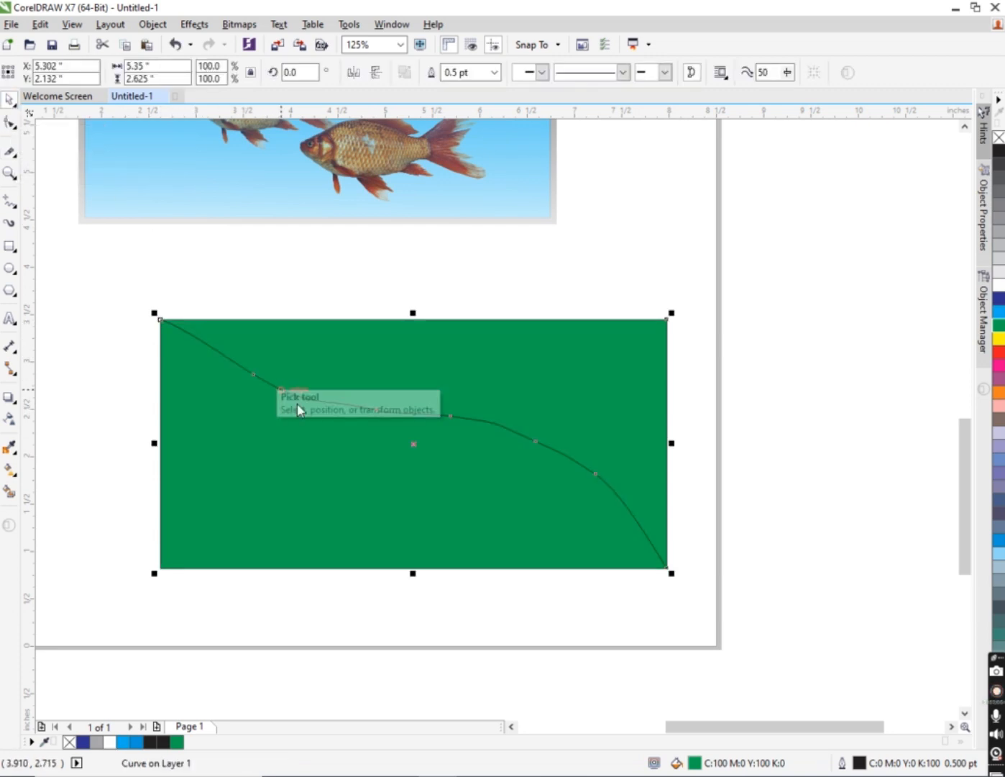
left_click_drag(366, 377, 392, 335)
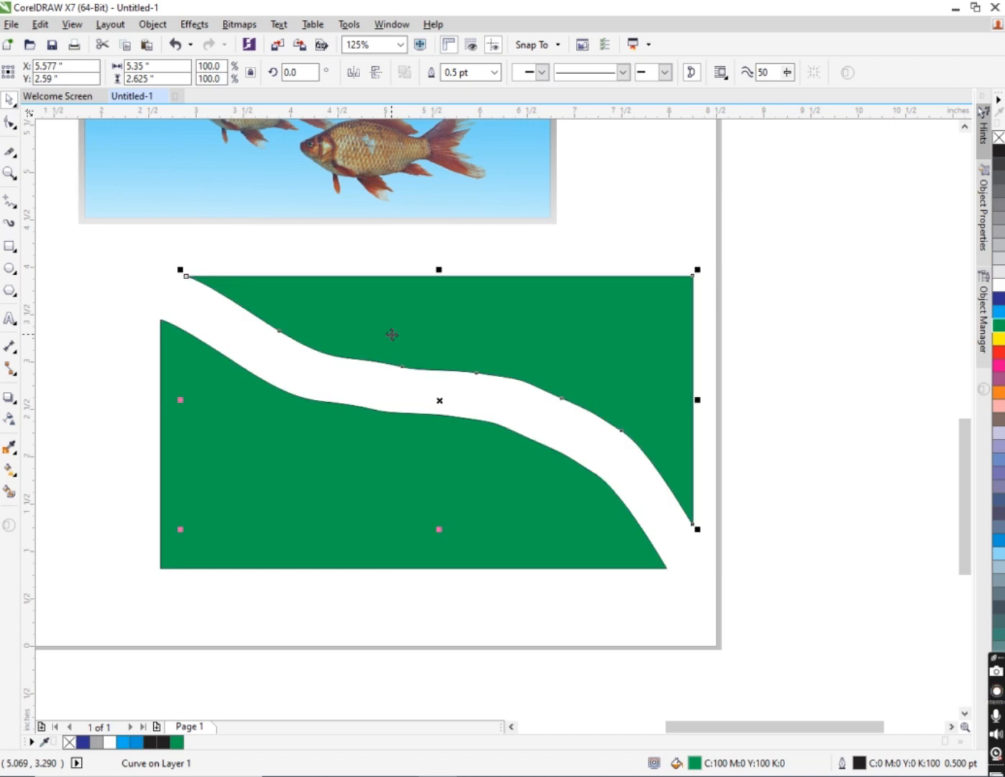
key("ctrl+z")
key("ctrl+z")
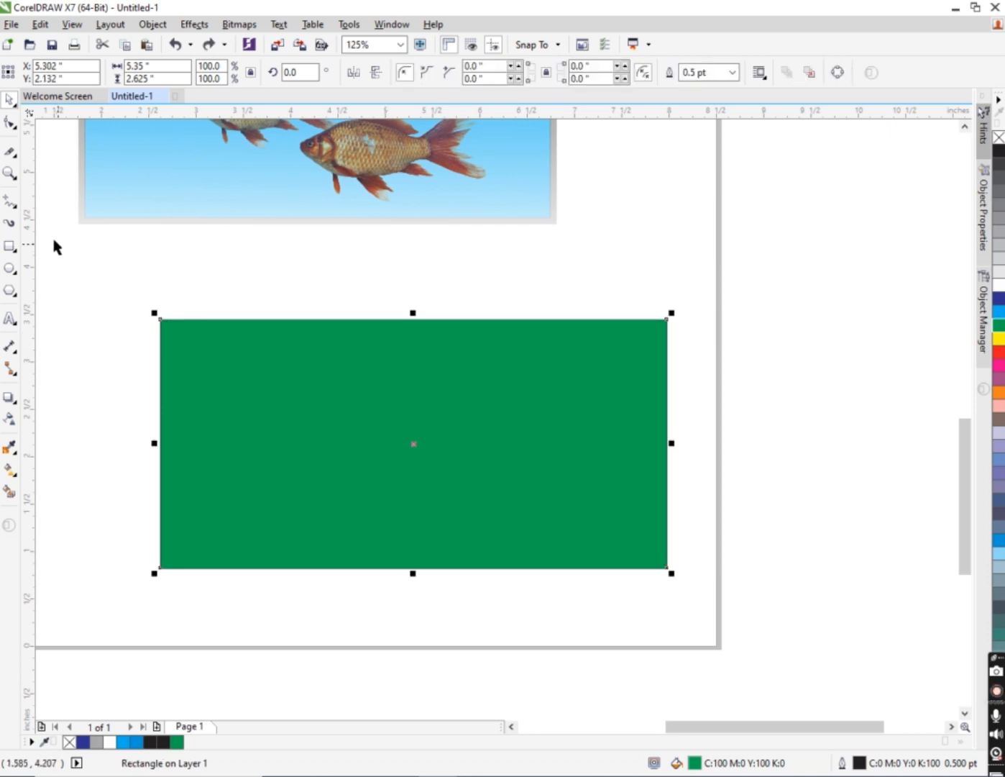
- Undo back past the green rectangle's creation and delete the earlier green shape with spikes on its top edge
left_click(9, 151)
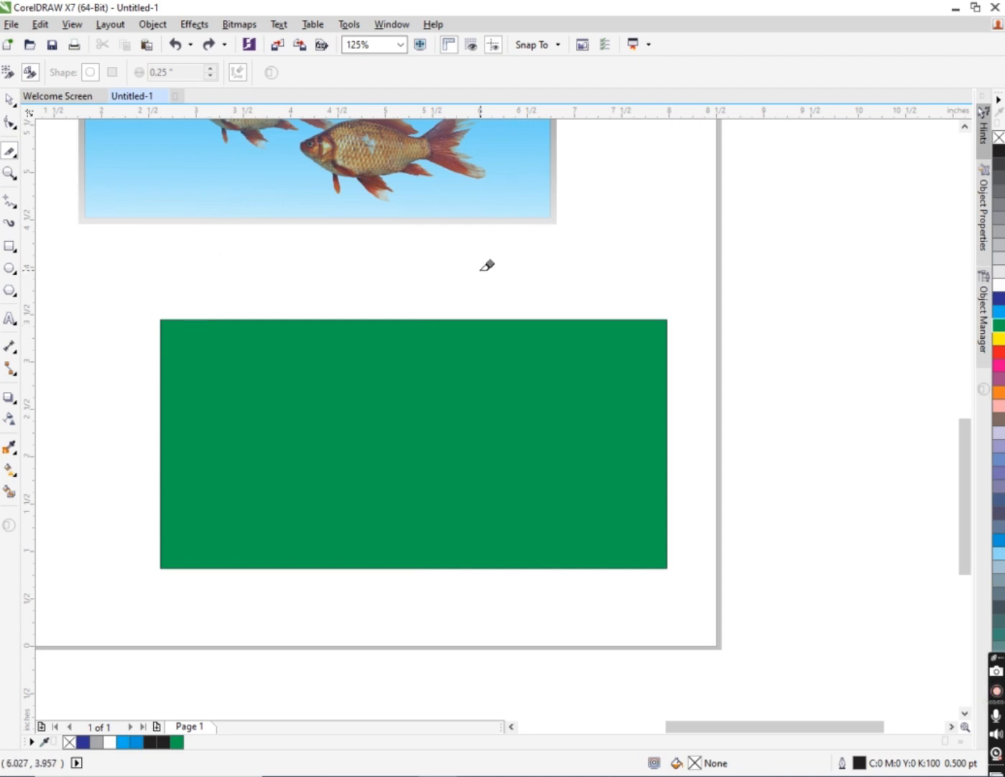
key("ctrl+z")
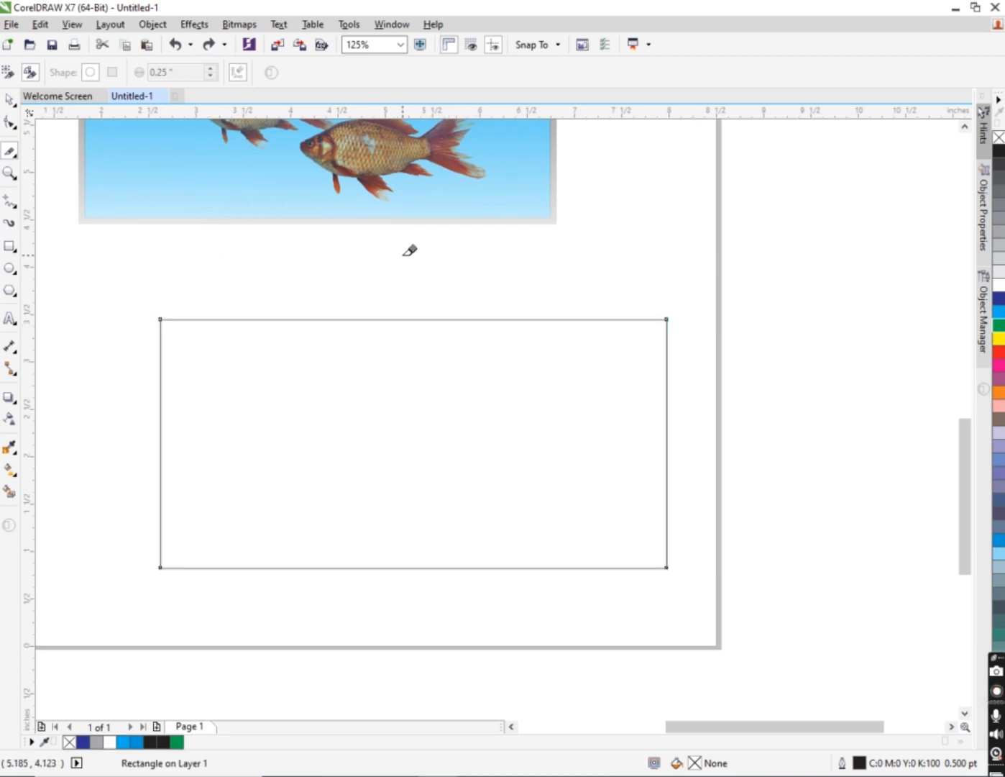
key("ctrl+z")
key("ctrl+z")
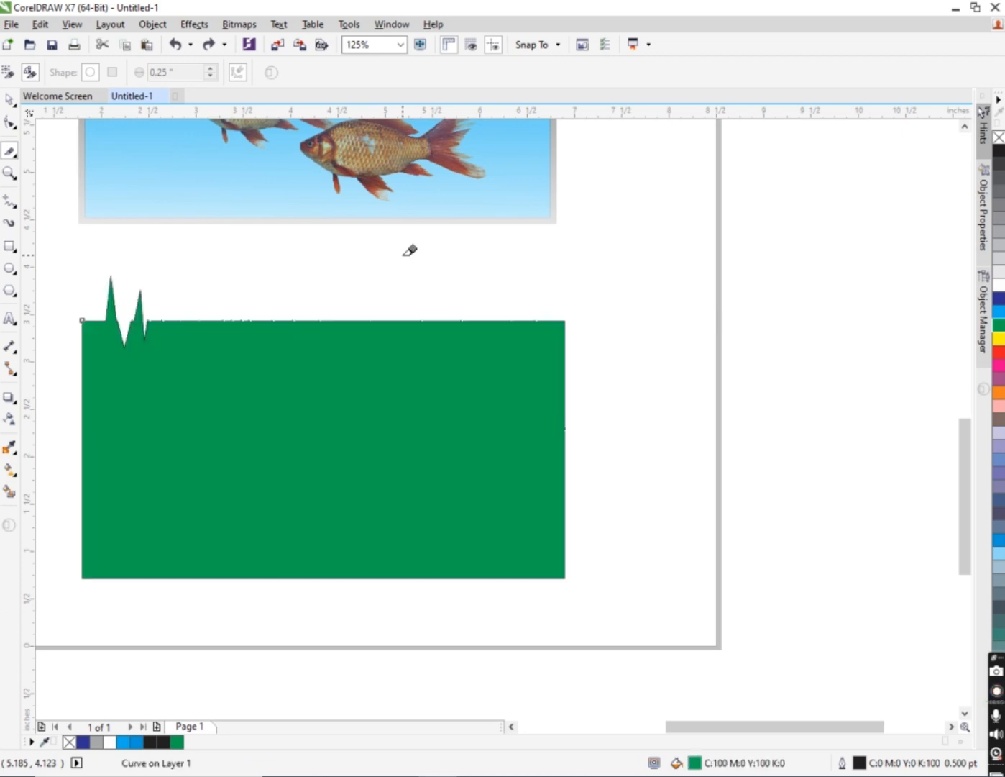
left_click(9, 97)
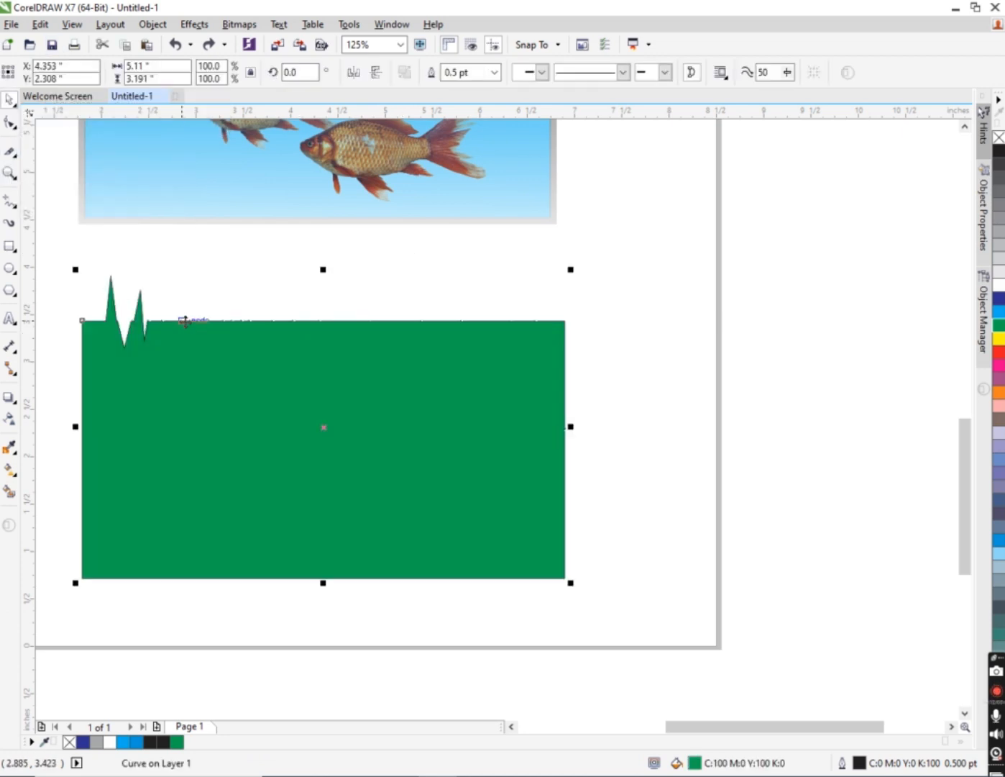
key("Delete")
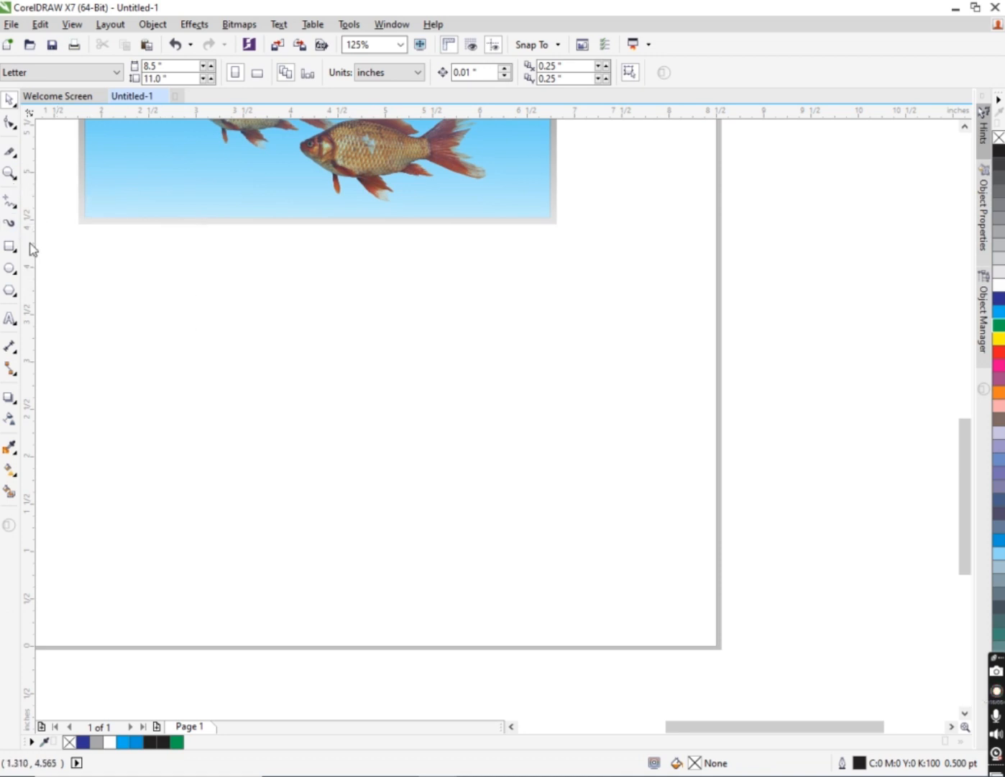
- Draw an unfilled rectangle about 4.9 by 2.83 inches and move it left, just below the fish picture
left_click(8, 246)
left_click_drag(158, 270, 623, 538)
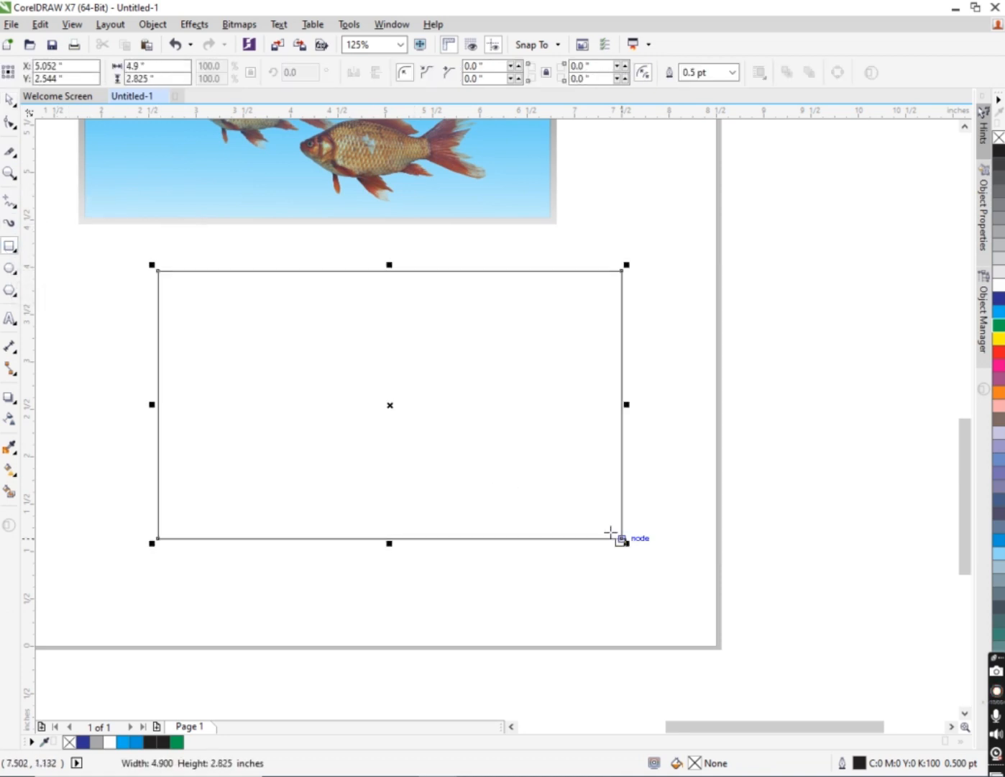
left_click_drag(389, 405, 300, 392)
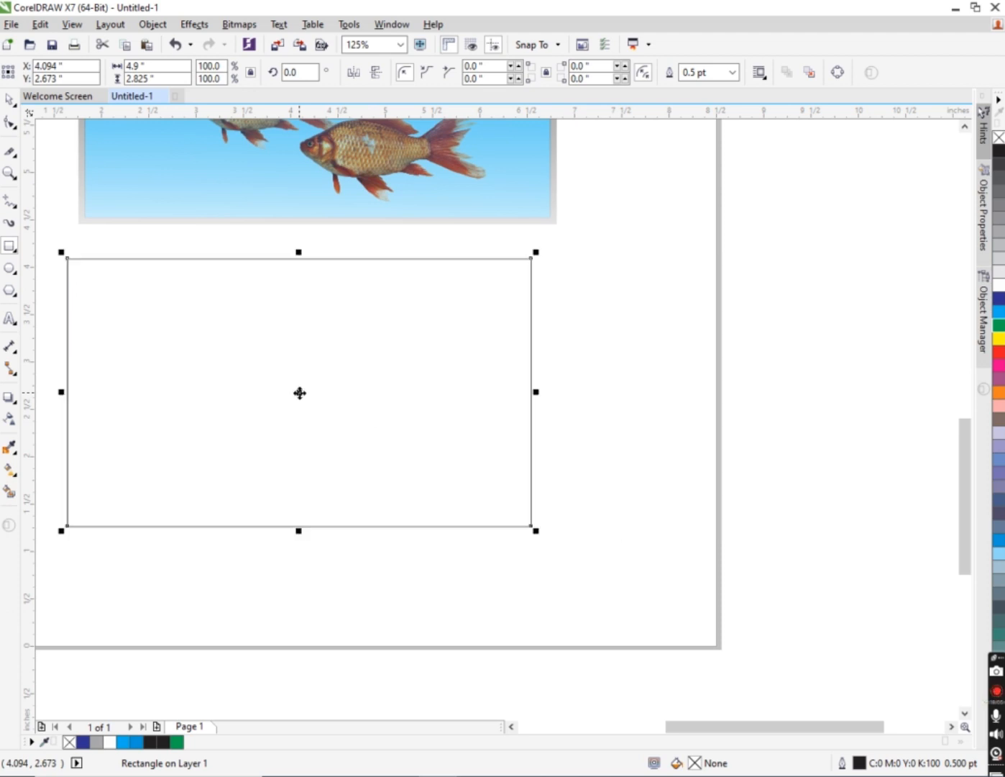
- Try Virtual Segment Delete on the top edge of the unfilled rectangle and undo the deletion
left_click(15, 156)
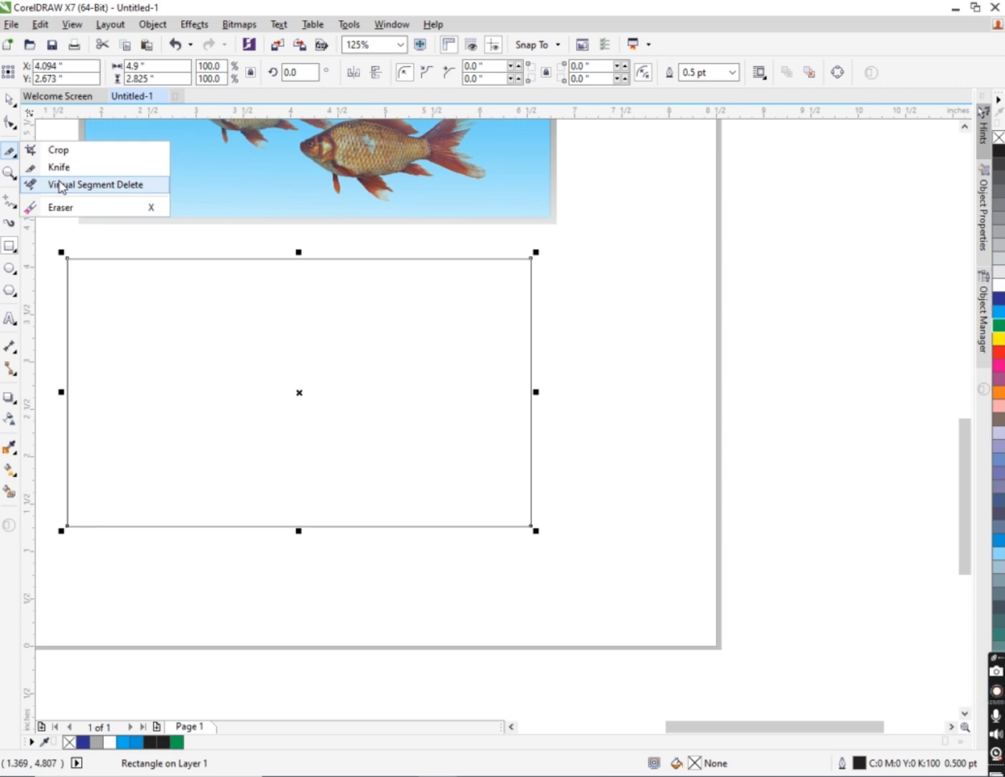
left_click(12, 124)
left_click(11, 100)
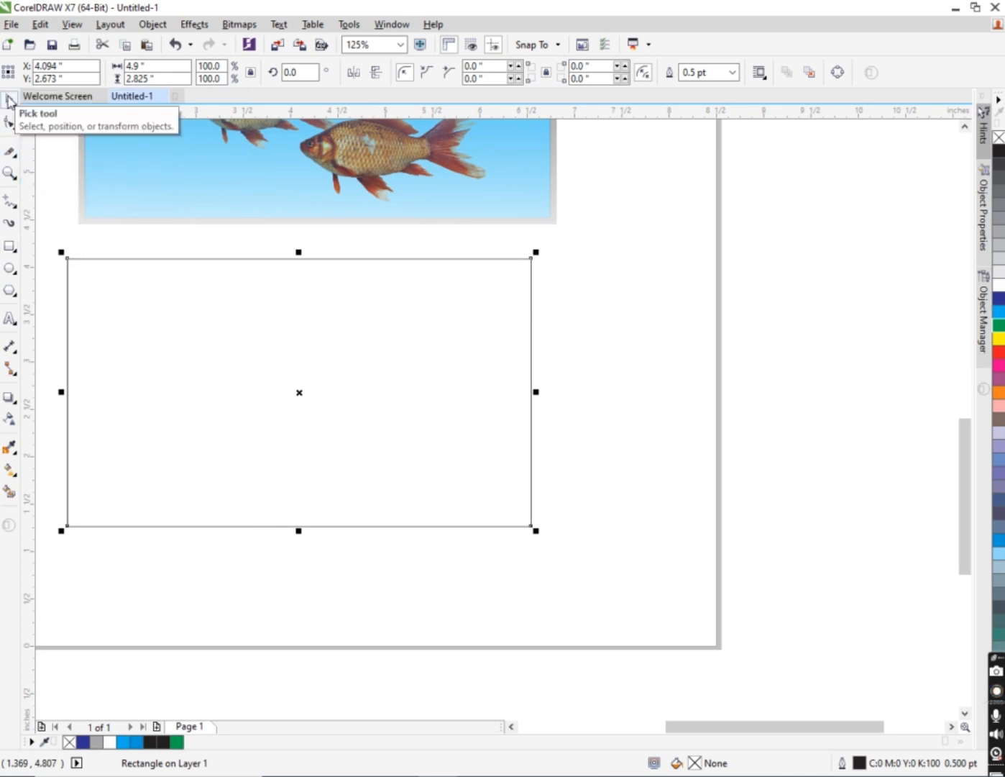
left_click(12, 153)
left_click(44, 189)
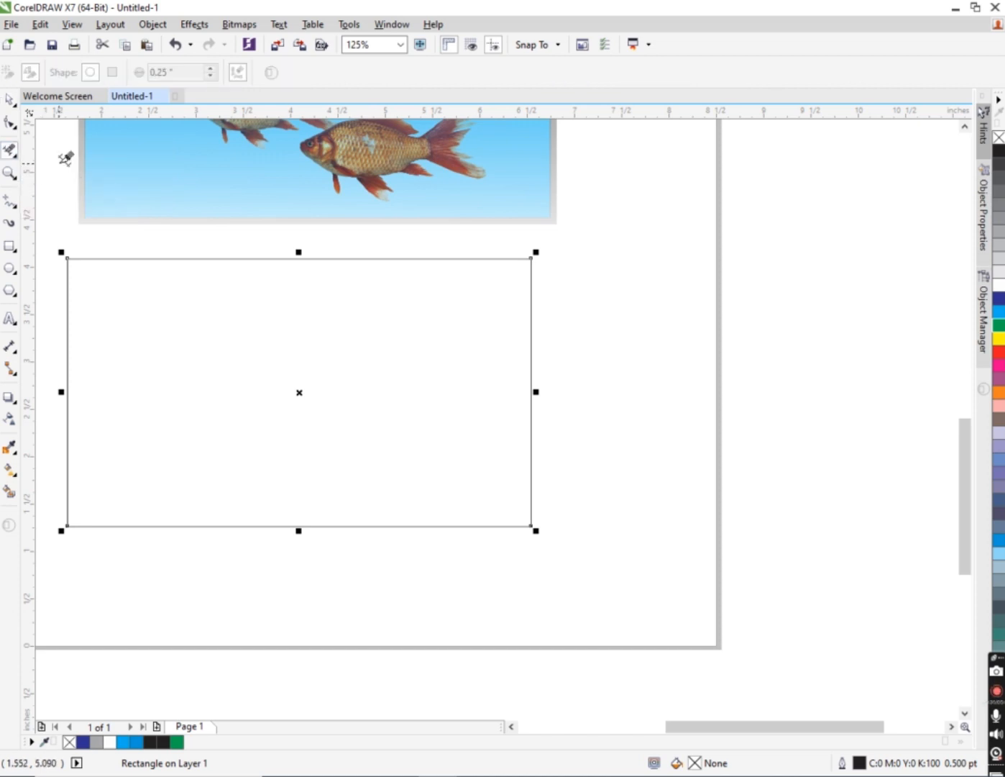
left_click(130, 255)
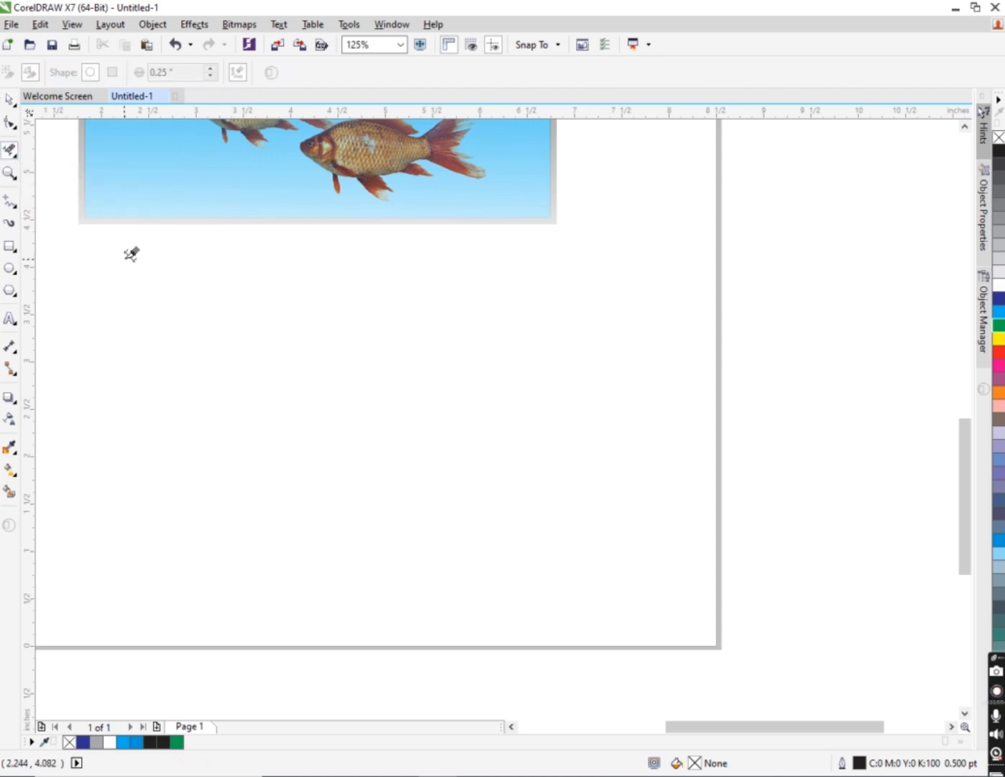
key("ctrl+z")
- Draw a second unfilled rectangle about 5.46 by 3.56 inches, overlapping the lower-right area of the first one
left_click(9, 101)
left_click(141, 259)
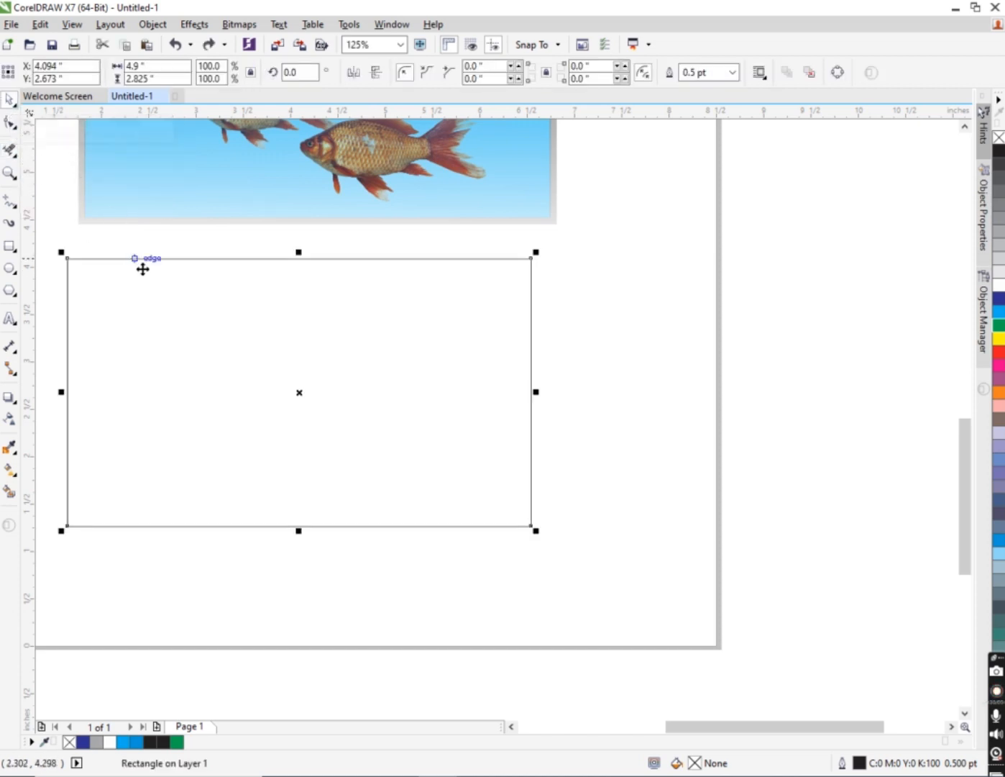
scroll(90, 353, "down", 1)
scroll(61, 330, "up", 1)
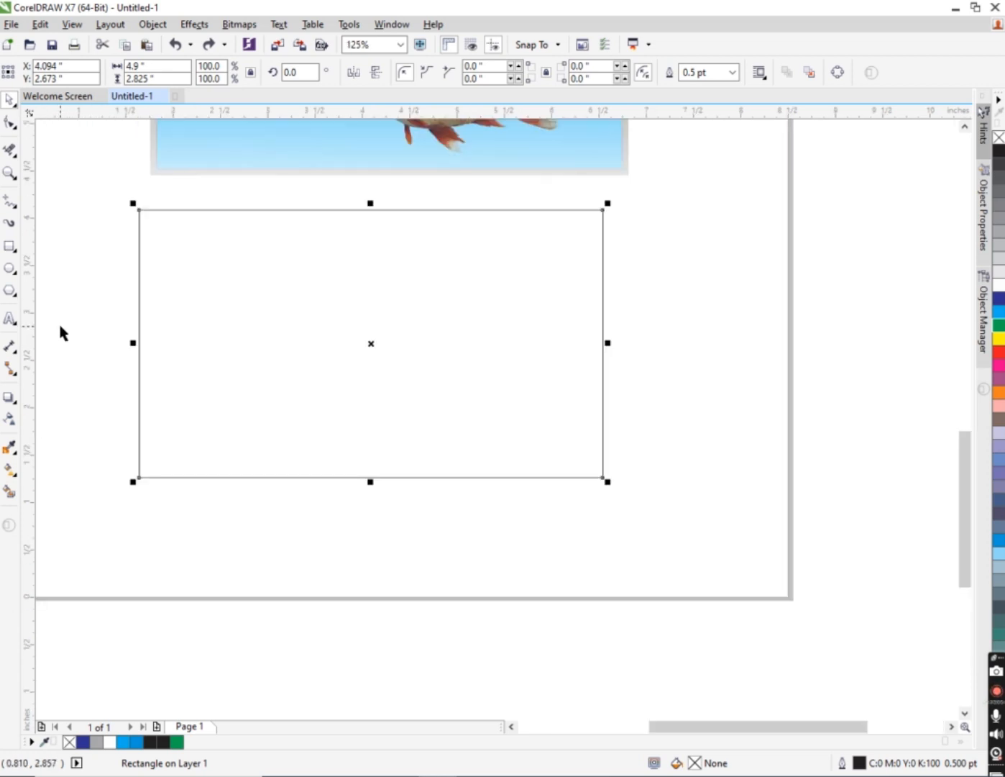
left_click(7, 247)
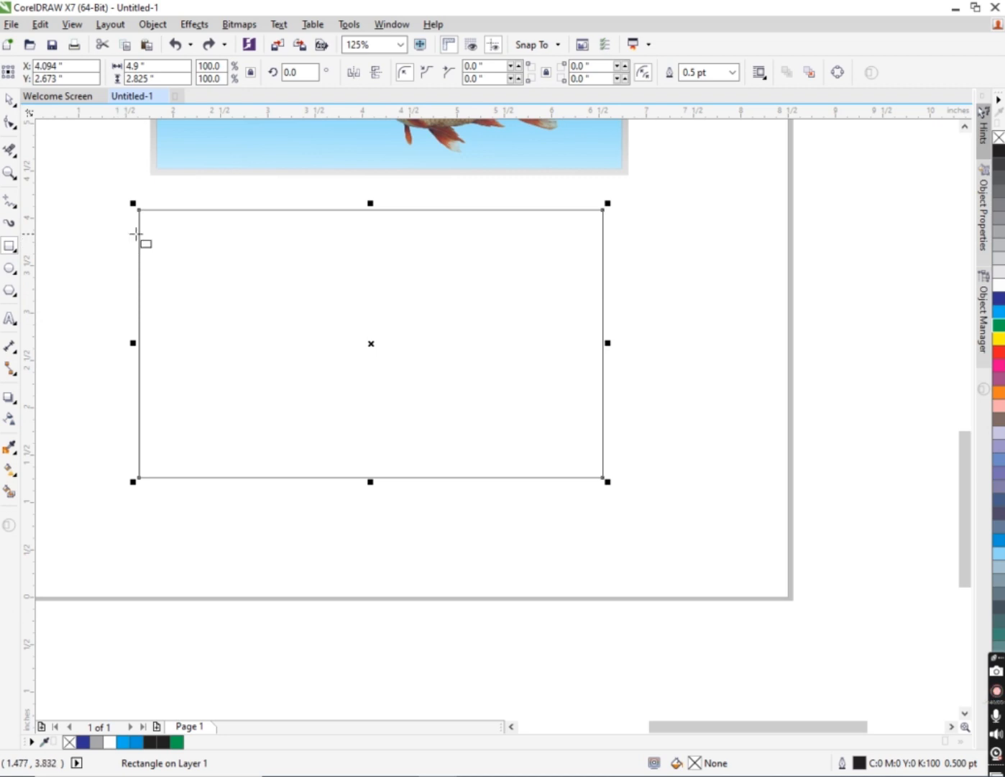
left_click_drag(213, 252, 731, 590)
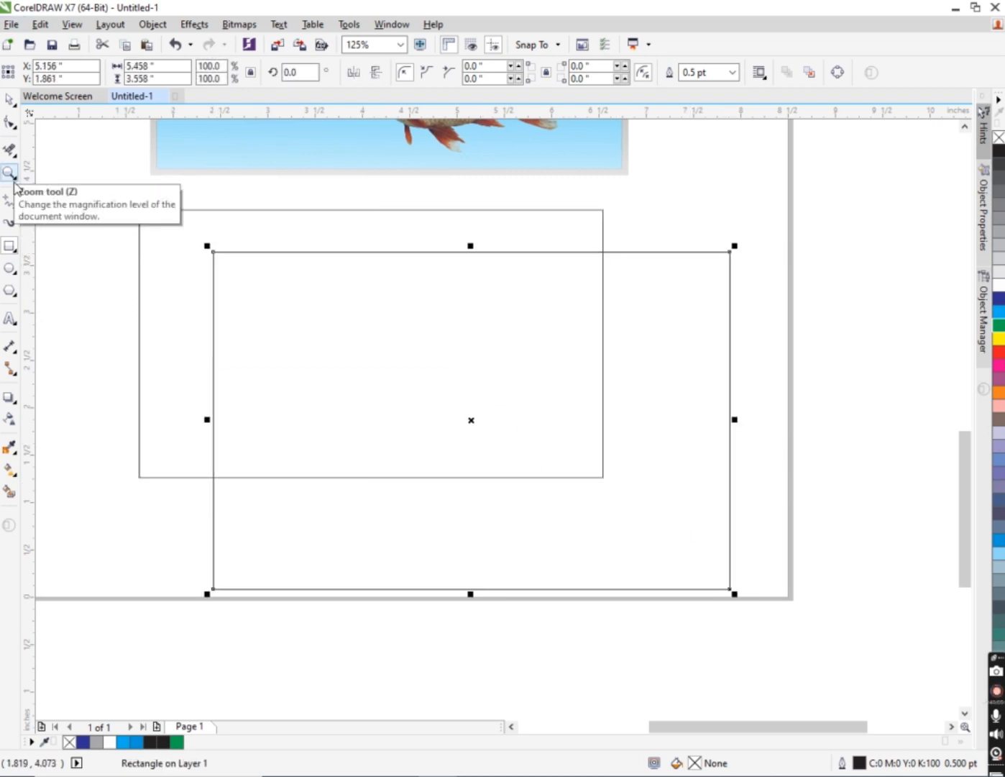
- Remove the part of the second rectangle's outline that lies inside the first rectangle with Virtual Segment Delete
left_click(9, 108)
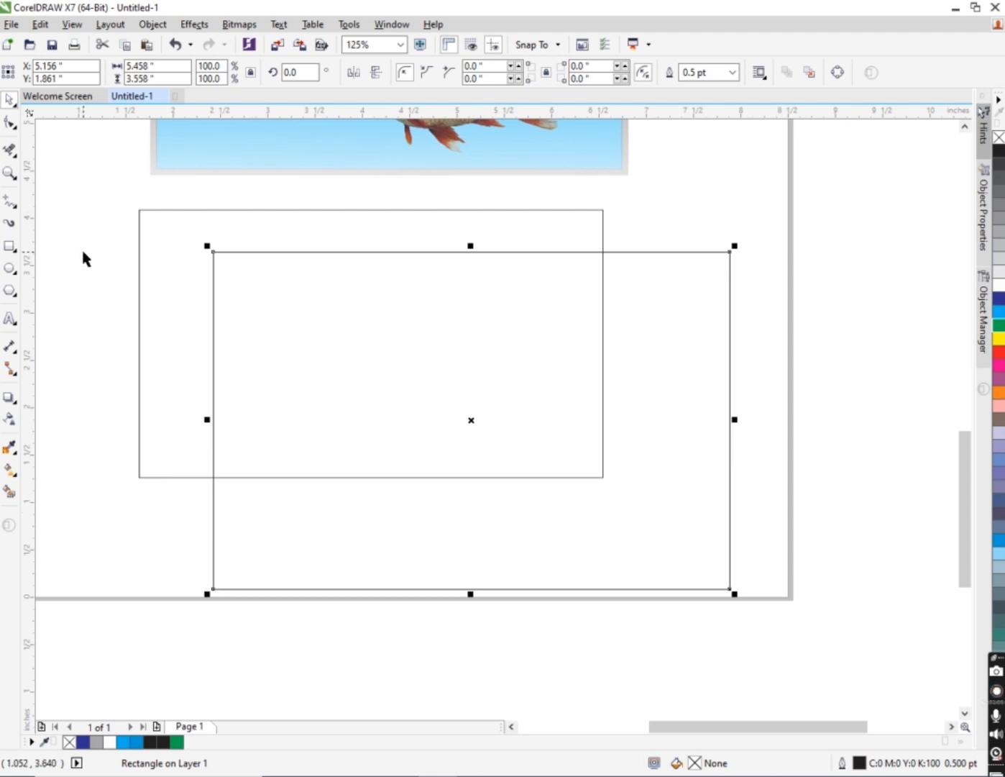
left_click(10, 150)
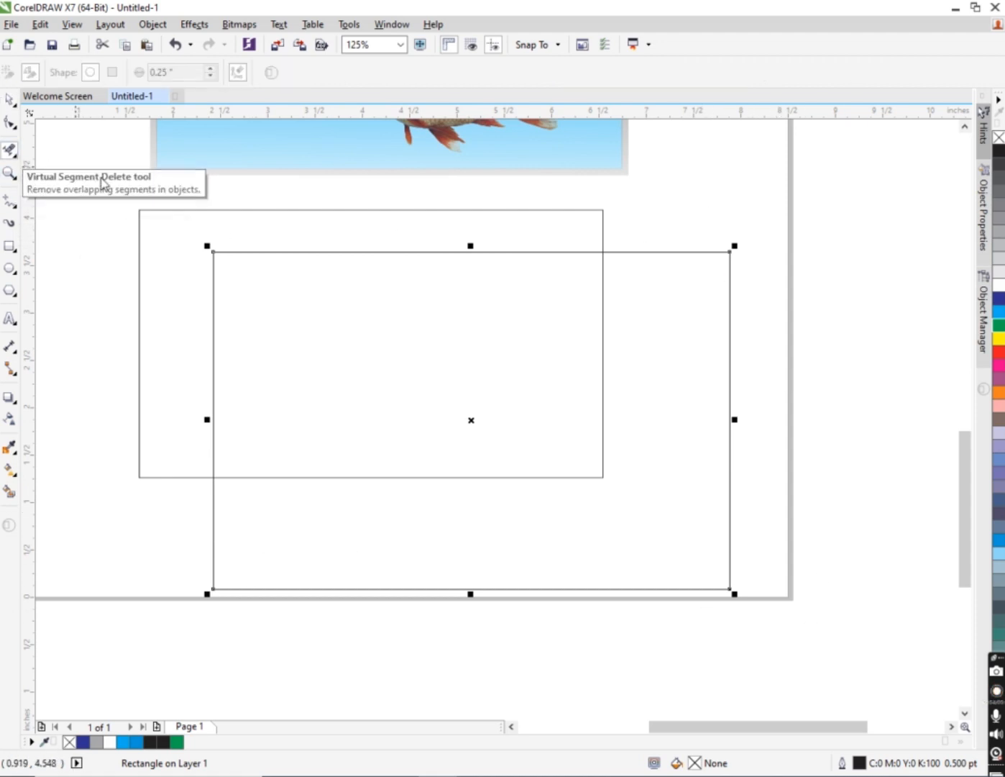
left_click(214, 247)
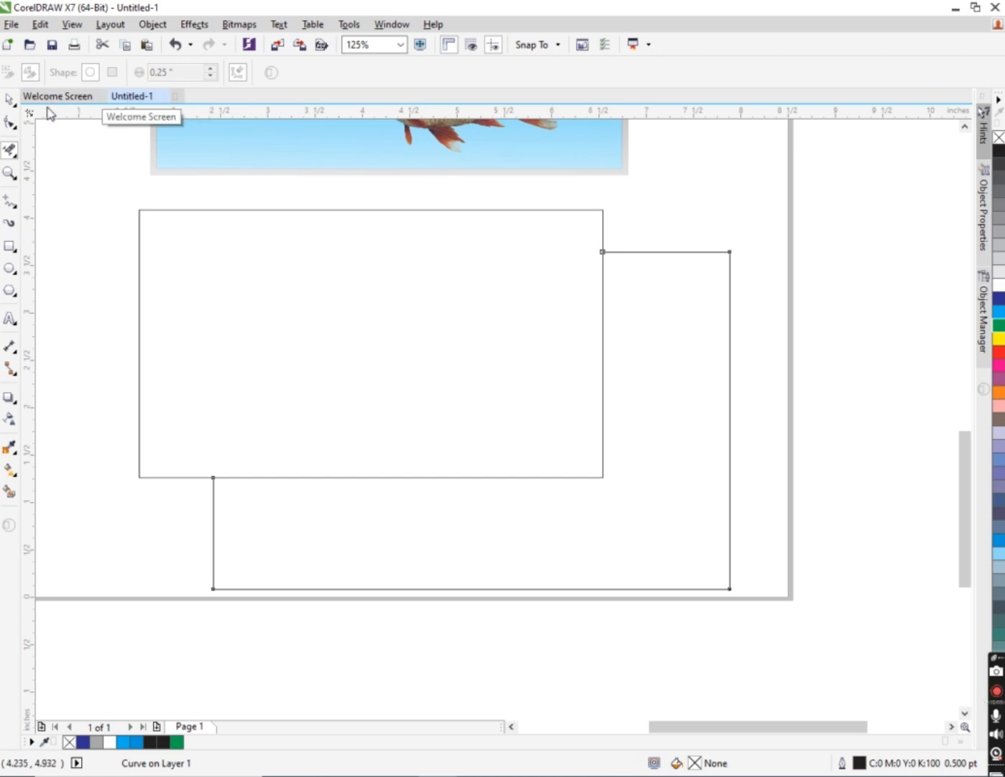
- Stretch the trimmed outline down to the page's bottom edge, to about 3.63 inches high, and undo the stretch
left_click(10, 98)
scroll(465, 450, "down", 1)
scroll(492, 501, "up", 1)
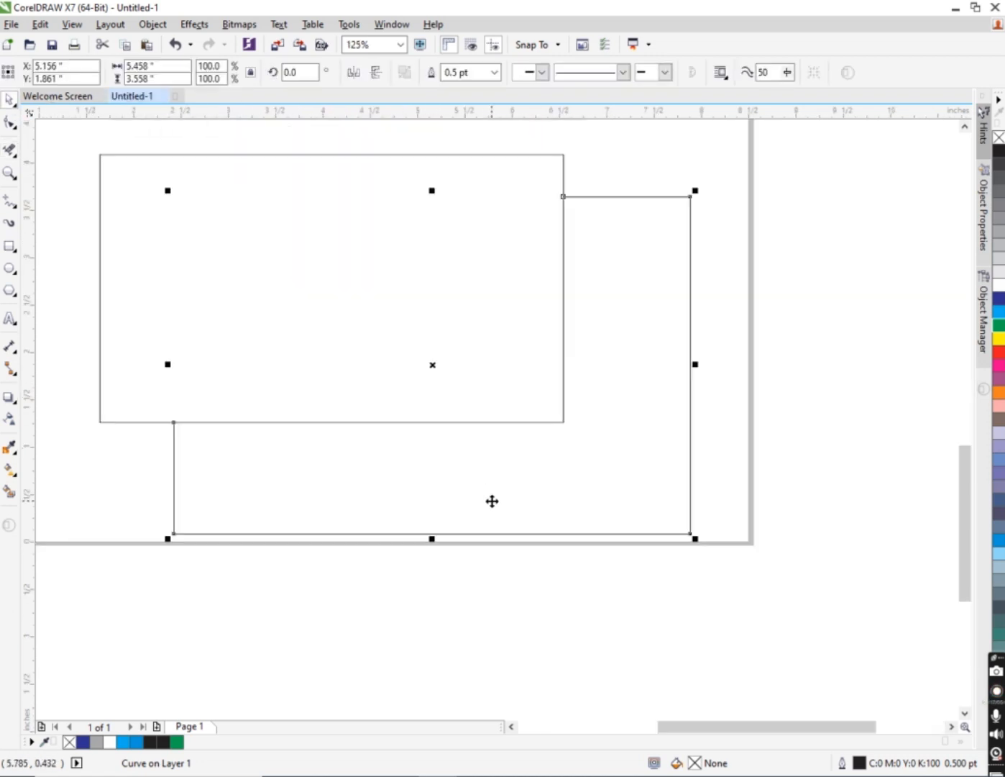
scroll(447, 545, "up", 1)
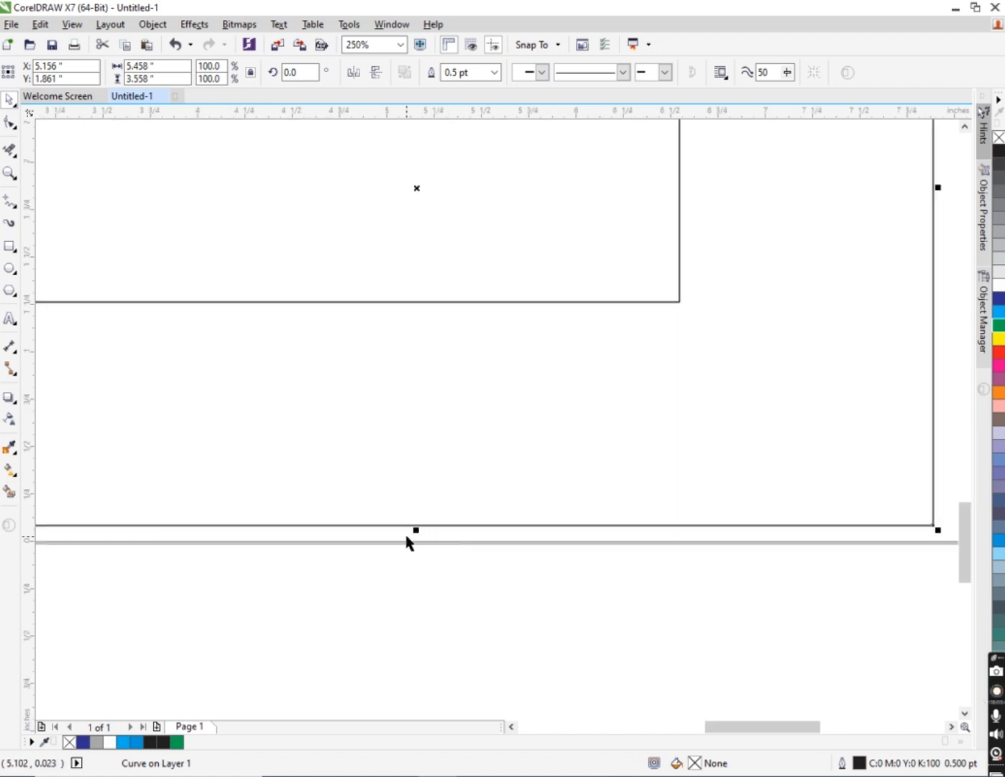
left_click_drag(416, 534, 418, 543)
scroll(419, 519, "down", 1)
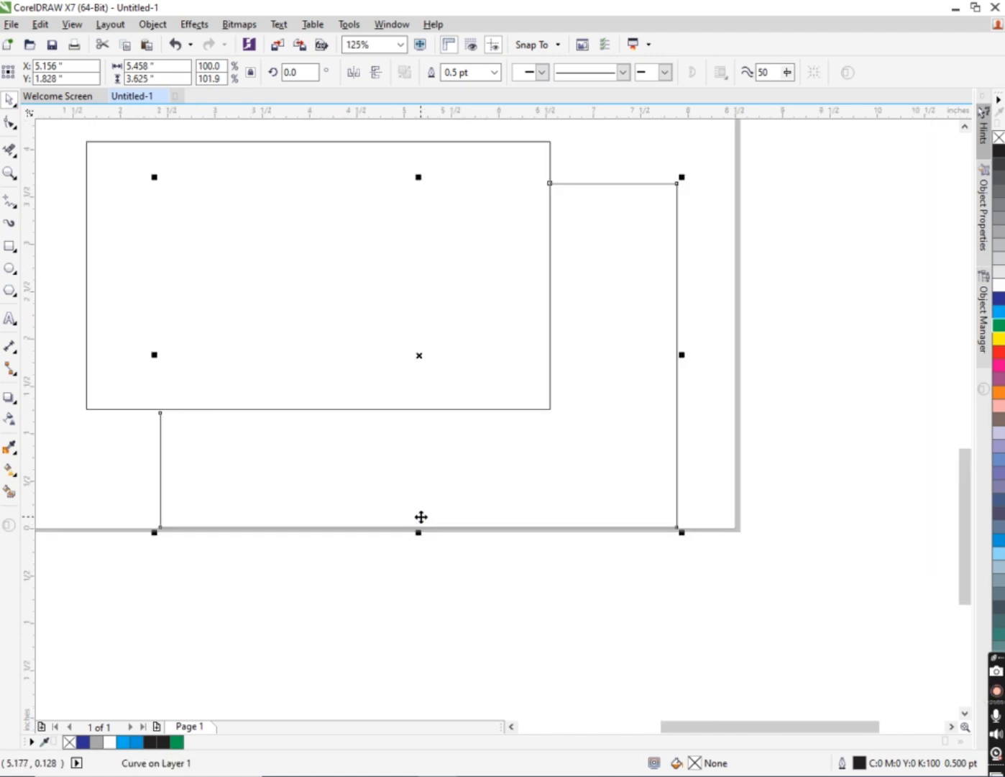
scroll(422, 523, "down", 1)
scroll(331, 446, "up", 1)
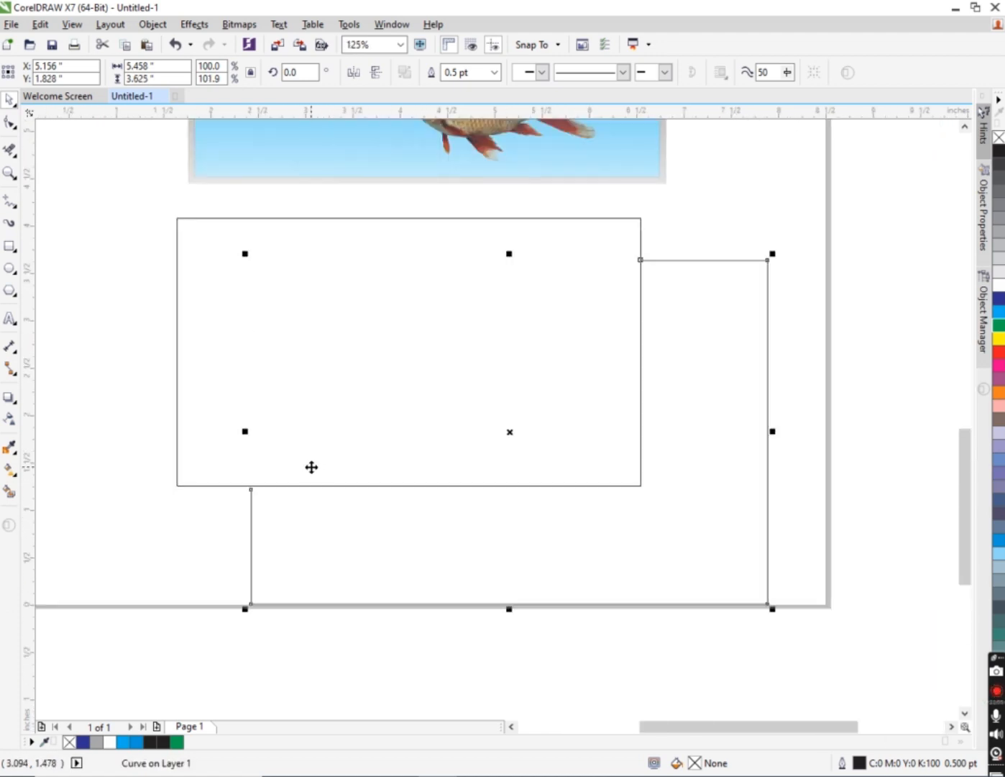
key("ctrl+z")
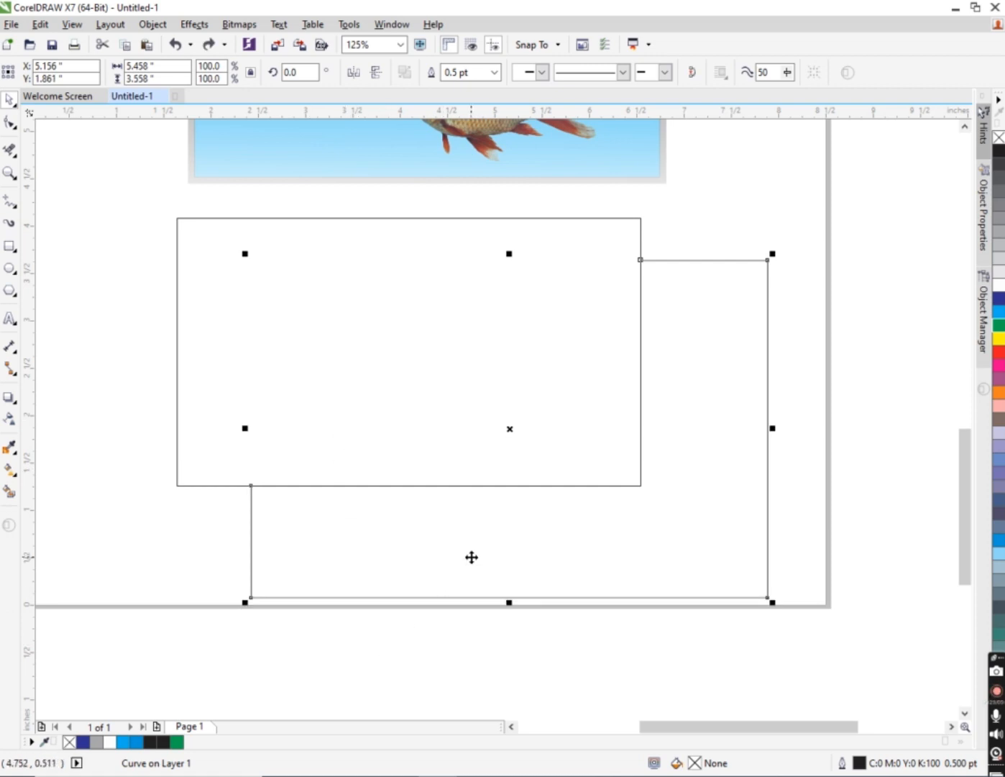
- Delete the trimmed outline and the first rectangle below the fish picture
scroll(396, 496, "down", 1)
scroll(396, 499, "up", 1)
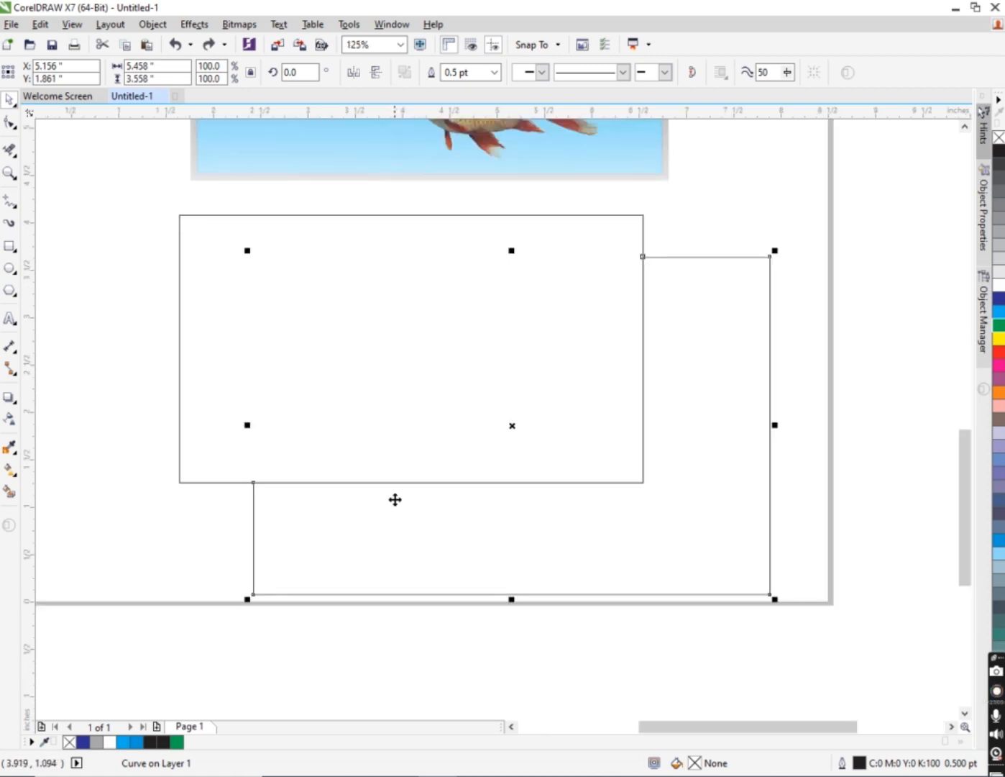
key("Delete")
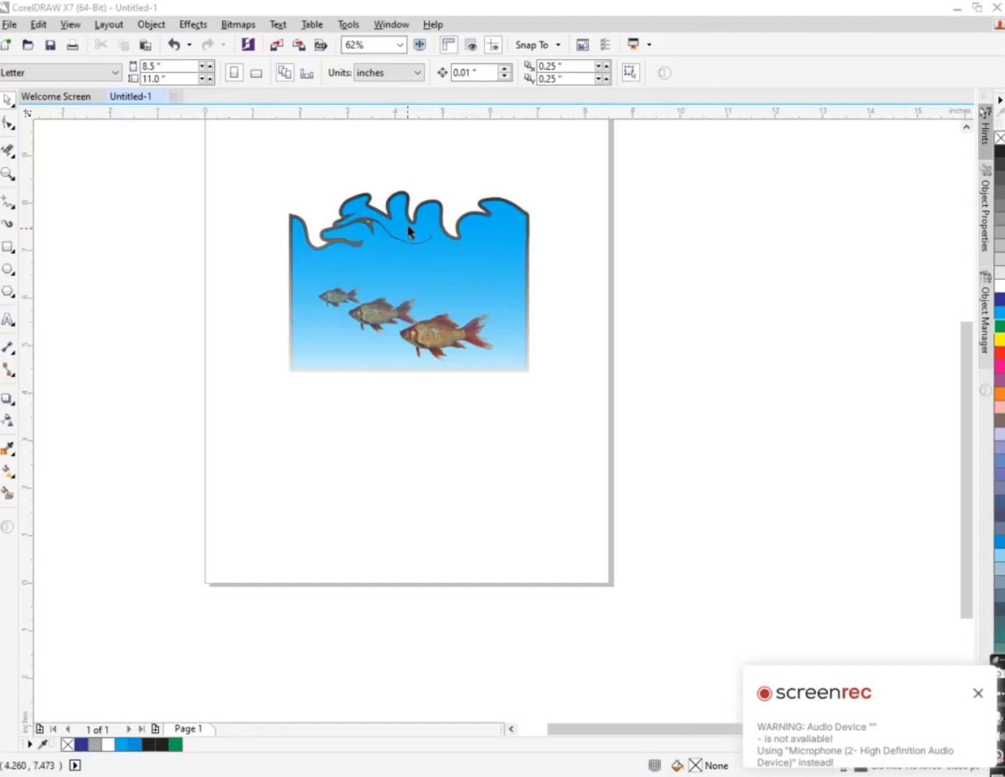
- Draw two connected 2-Point lines in a V across the fish picture, about 5.62 by 1.83 inches, meeting at the smallest fish
scroll(408, 230, "up", 4)
scroll(365, 218, "down", 2)
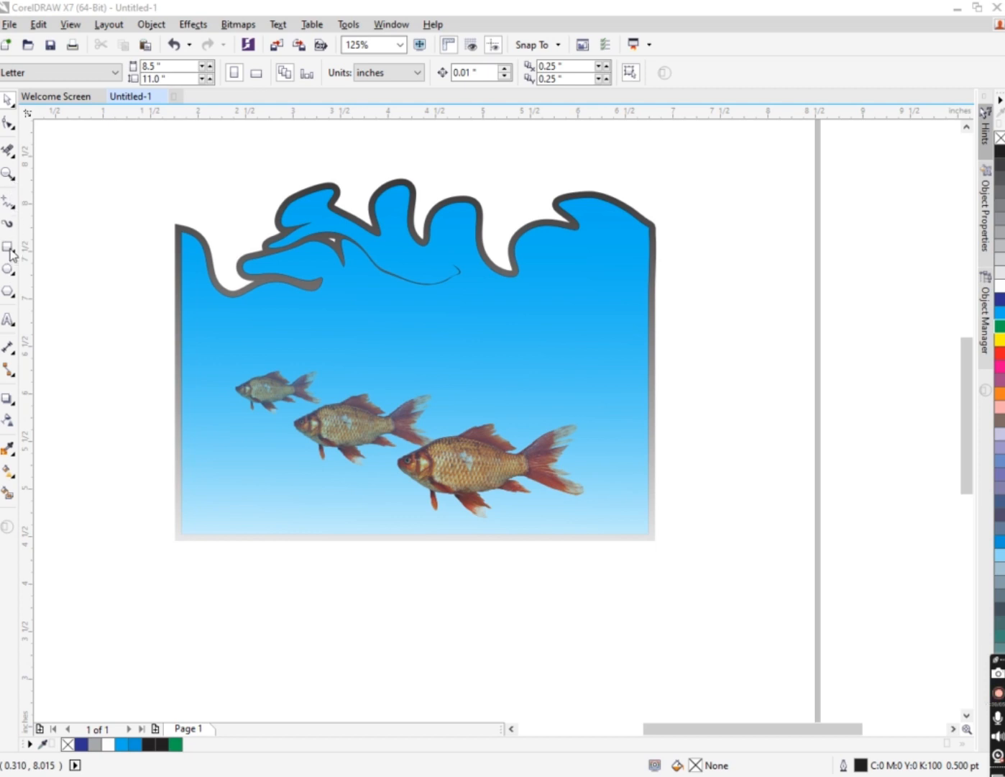
left_click(10, 205)
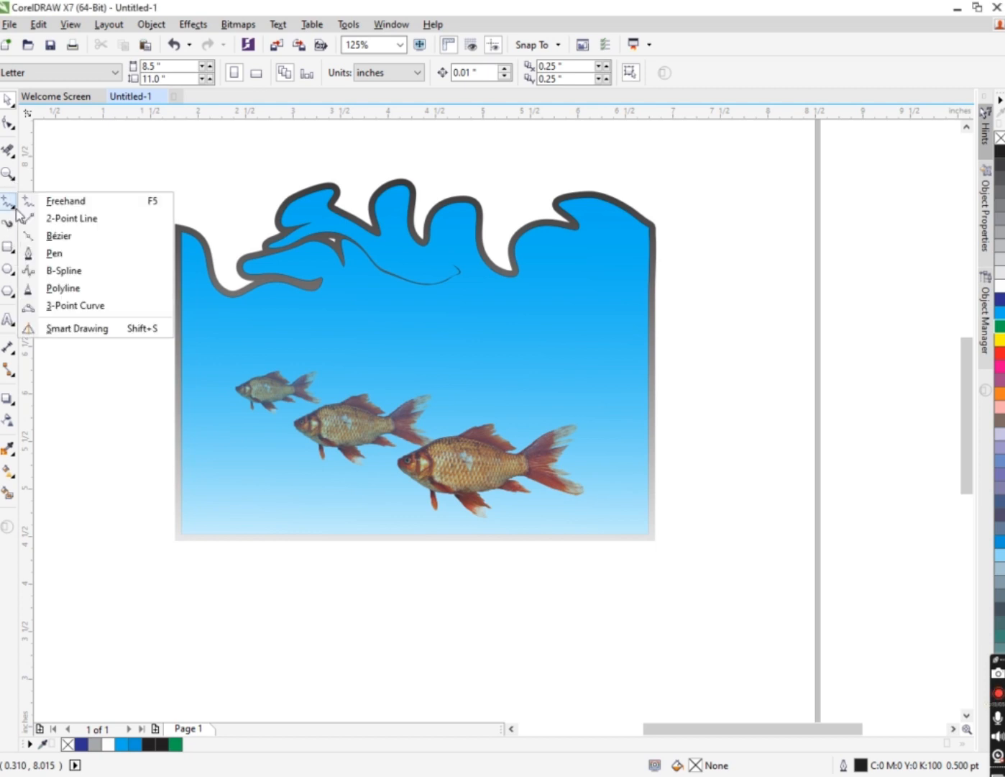
left_click(50, 218)
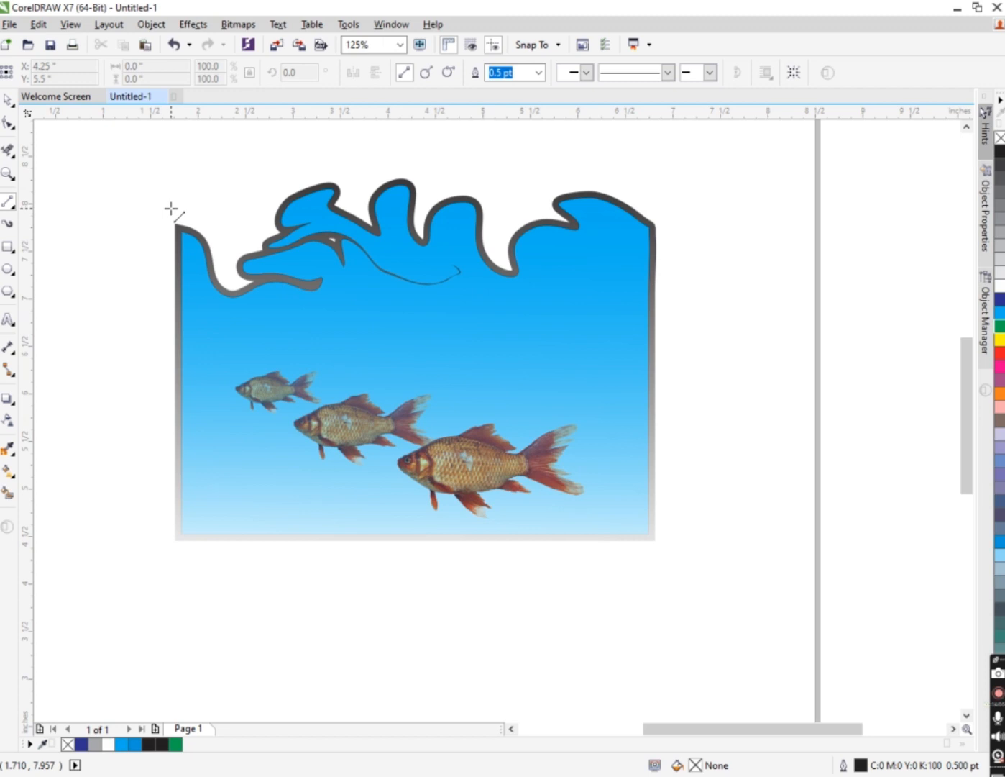
left_click_drag(171, 209, 704, 207)
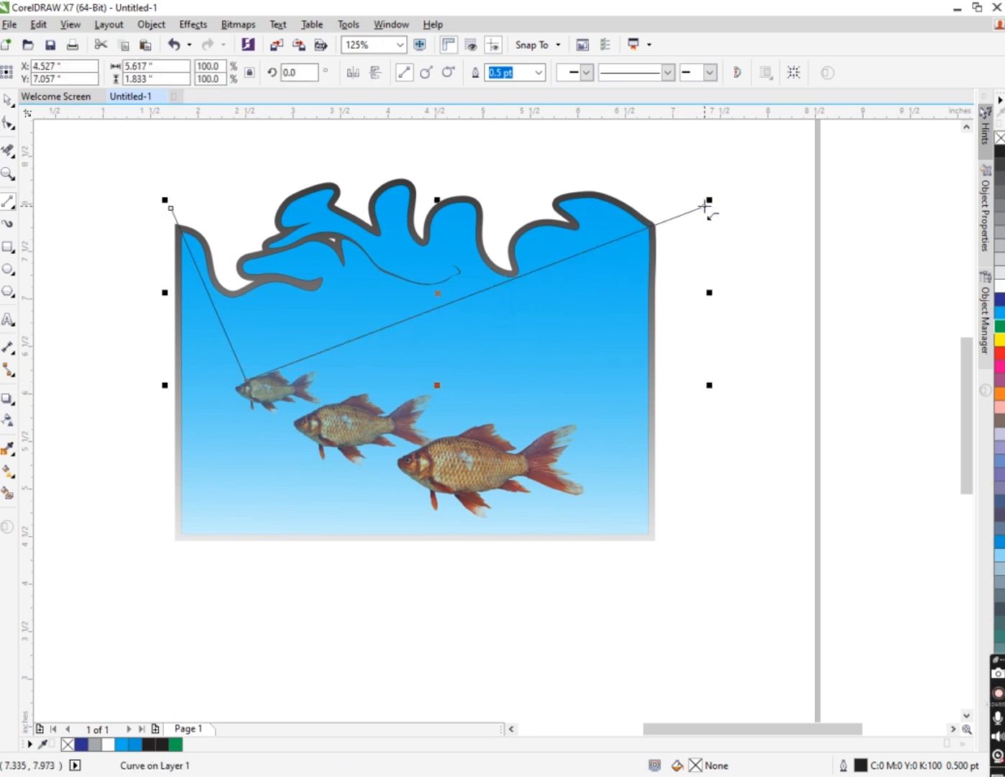
- Close the V with further 2-Point lines above the fish picture, making a tilted outline about 5.95 by 4.8 inches
scroll(705, 206, "down", 1)
scroll(703, 198, "up", 1)
scroll(703, 166, "down", 3)
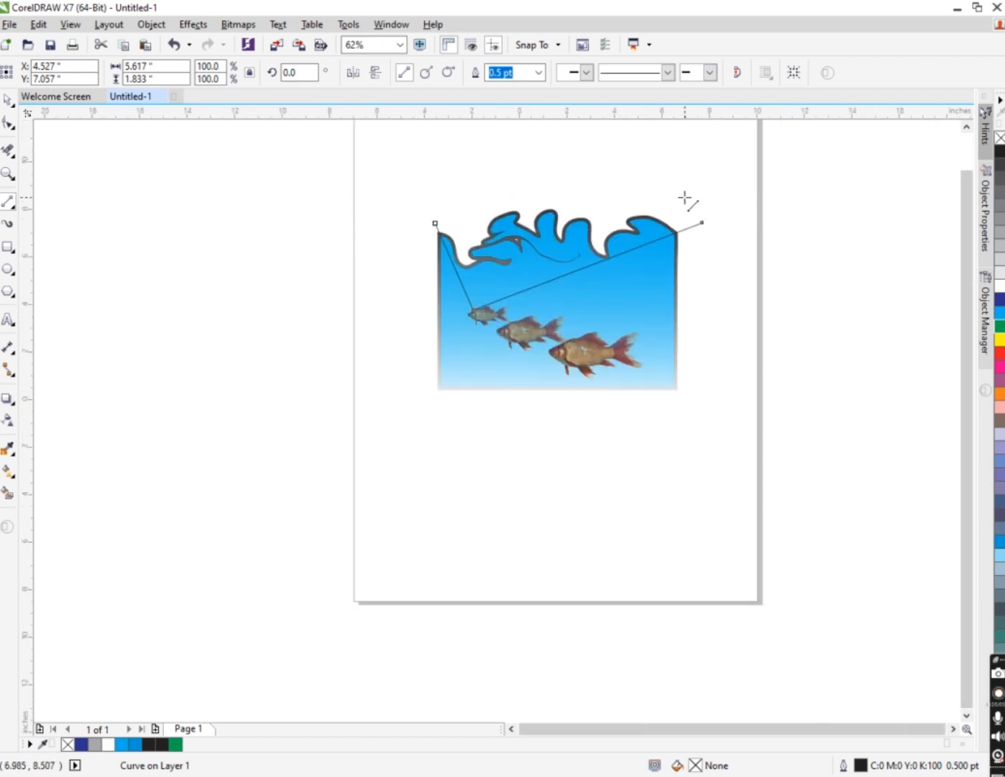
scroll(668, 130, "up", 2)
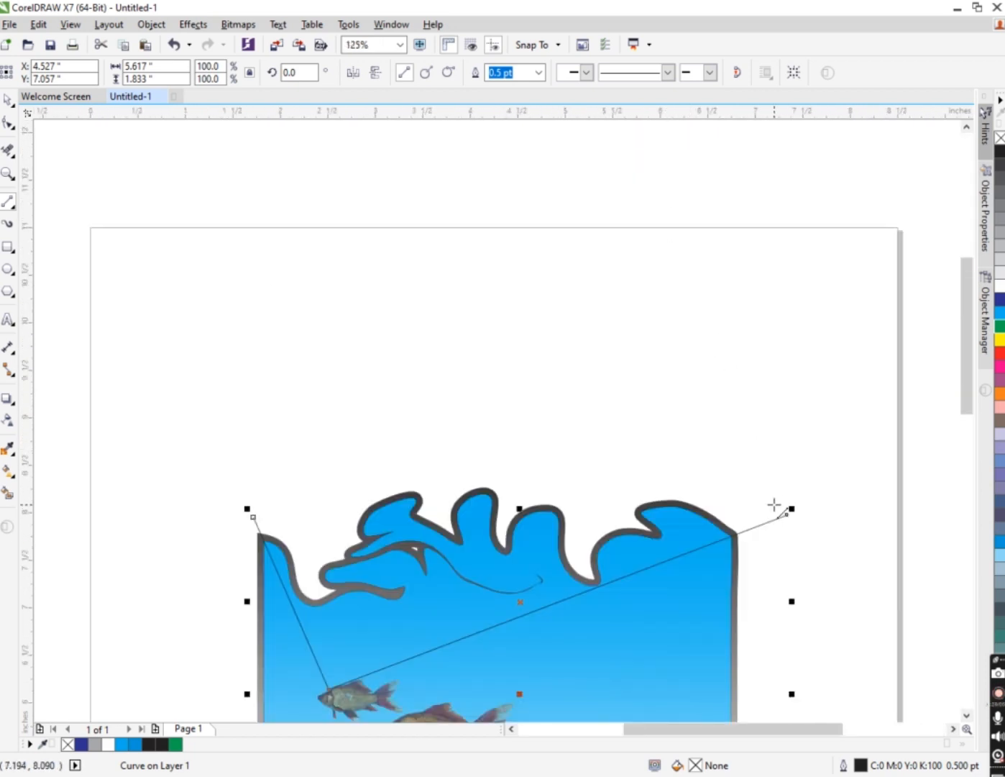
left_click_drag(791, 513, 253, 516)
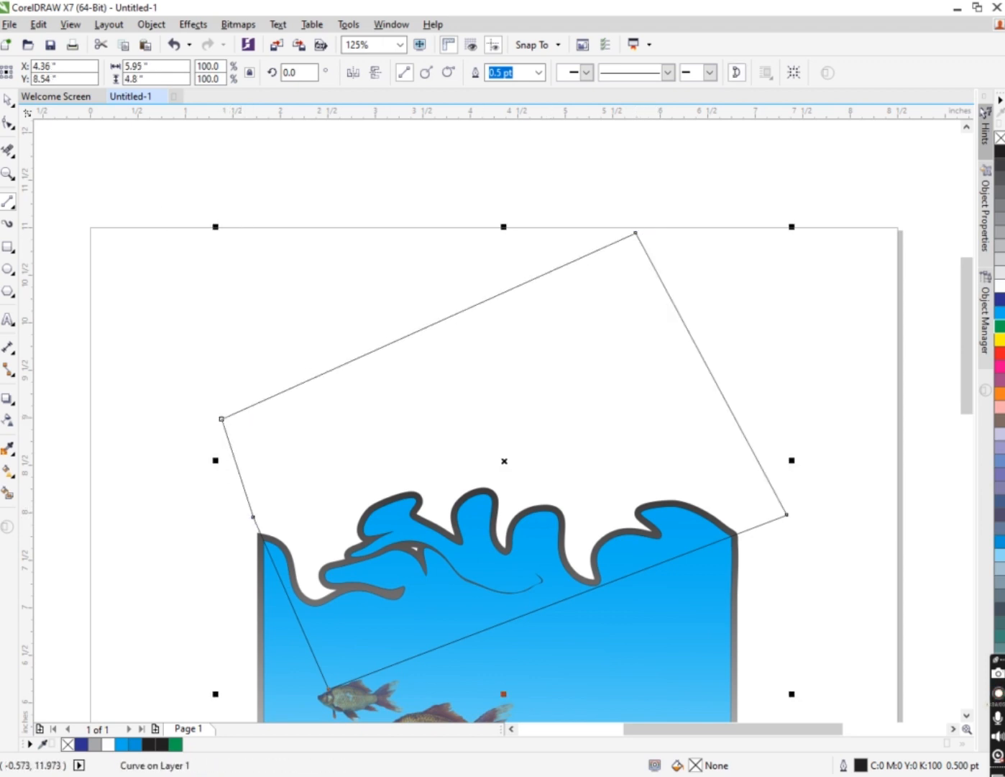
- Try Virtual Segment Delete on the wavy border near the blue shape's upper-right corner and undo the deletion
left_click(6, 152)
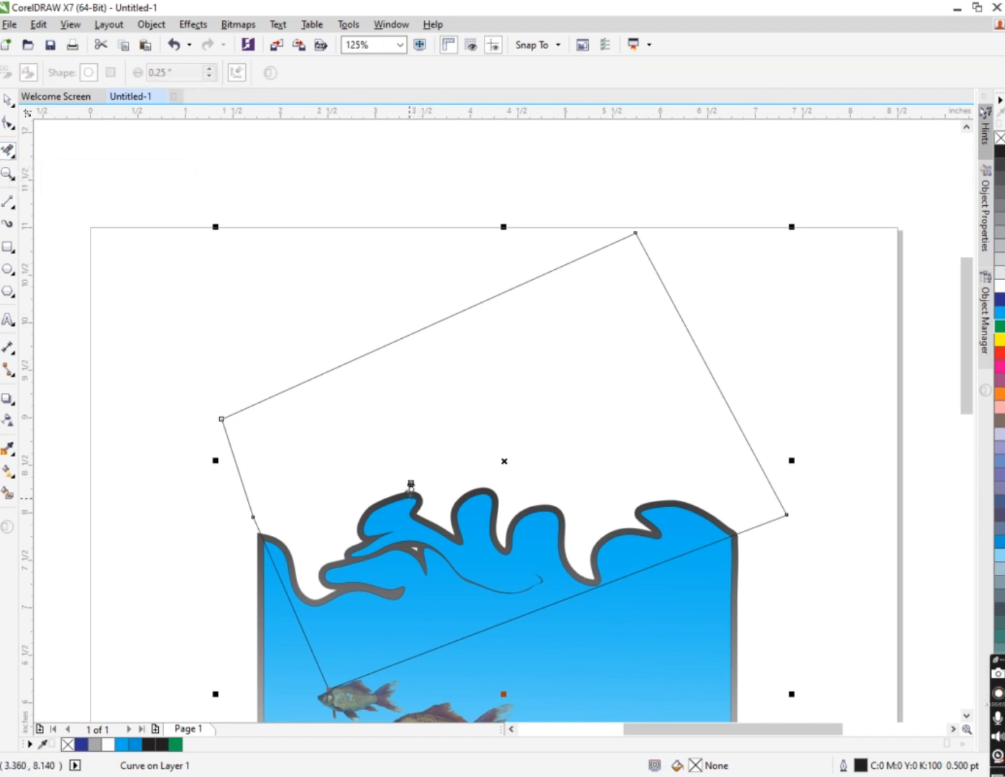
left_click(720, 526)
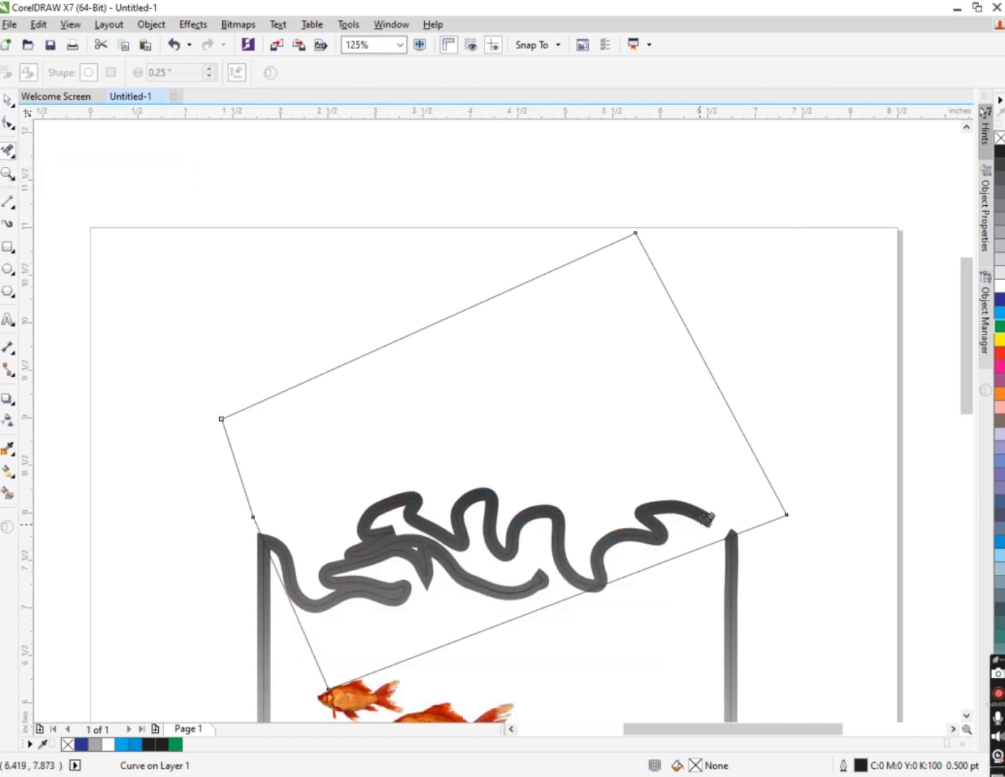
key("ctrl+z")
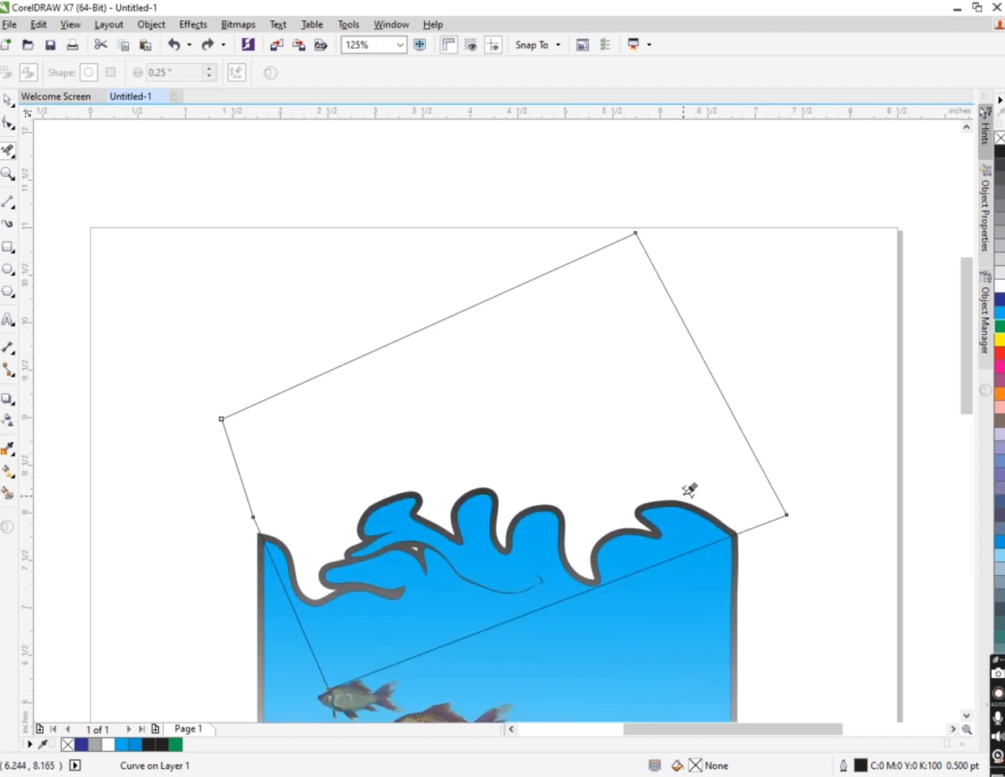
- Select the blue wavy shape, delete the line outline's segment outside its upper-left corner with Virtual Segment Delete, and undo the deletion
scroll(534, 322, "down", 2)
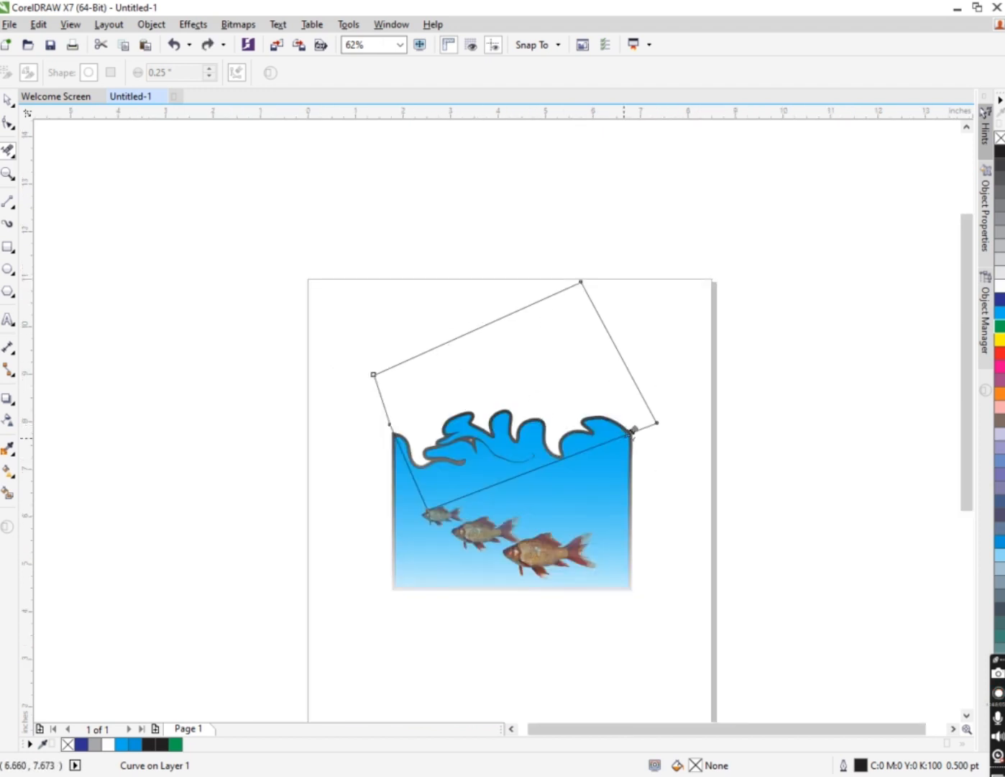
scroll(623, 431, "up", 2)
scroll(620, 429, "up", 3)
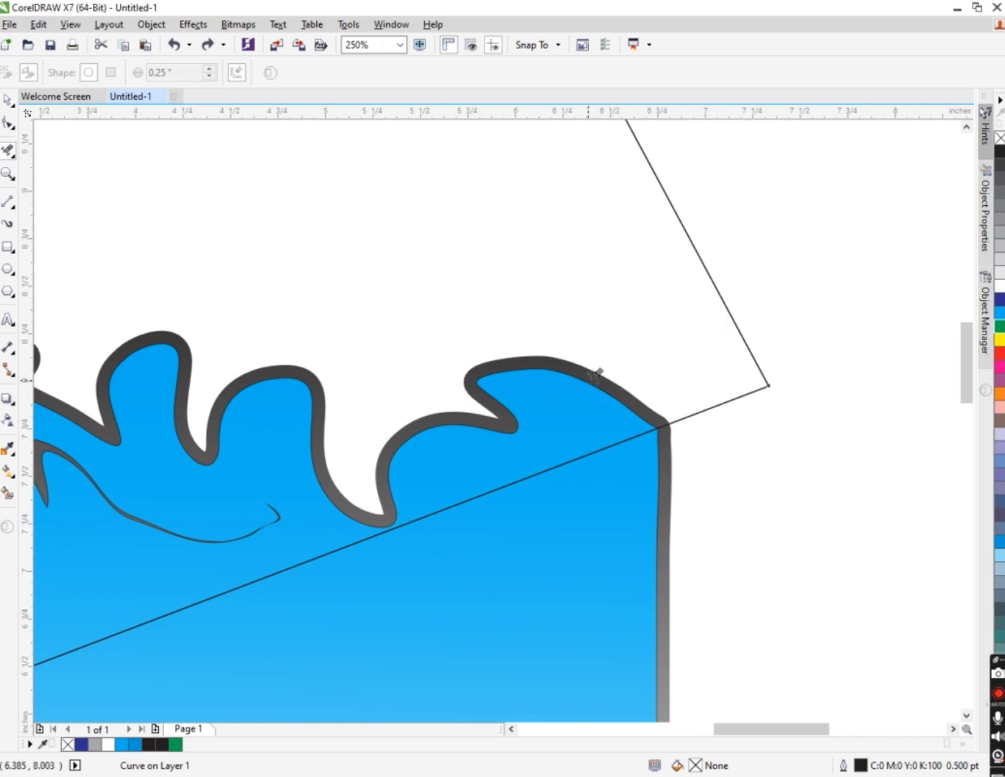
left_click(7, 99)
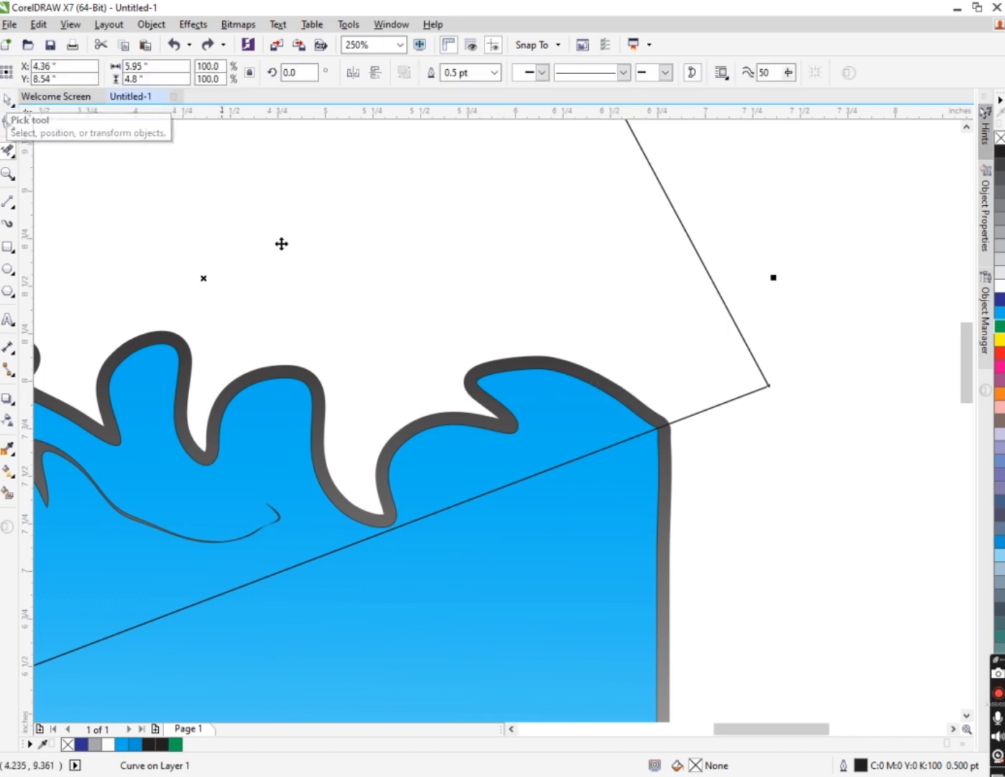
left_click(663, 540)
left_click(11, 149)
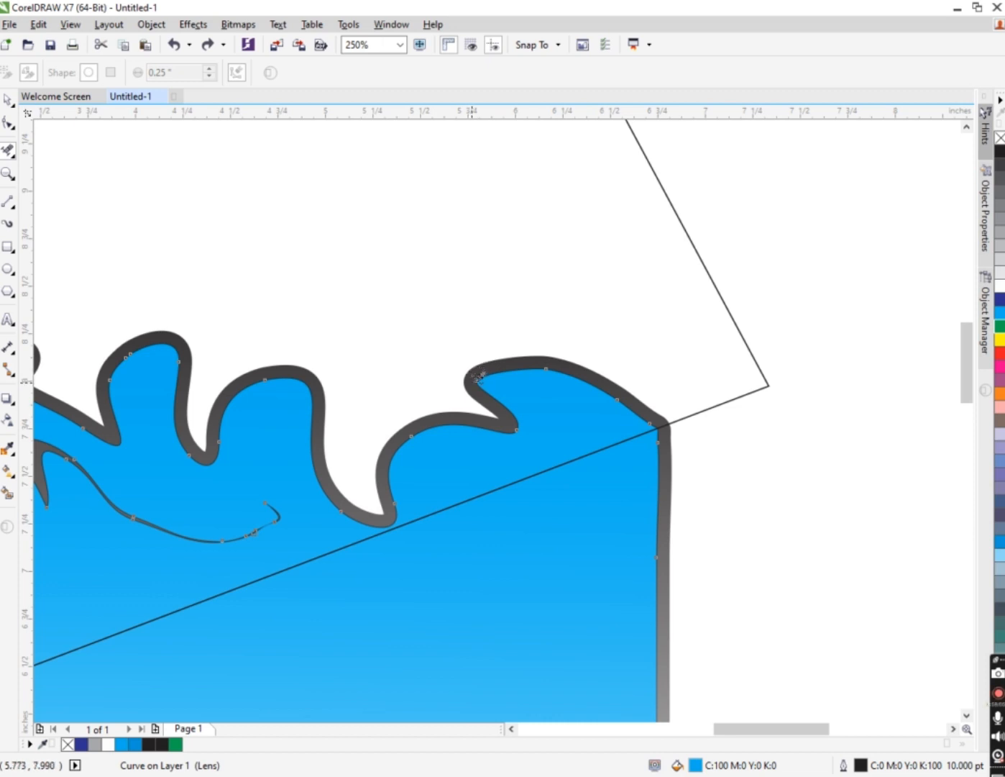
scroll(504, 370, "down", 3)
scroll(416, 400, "up", 3)
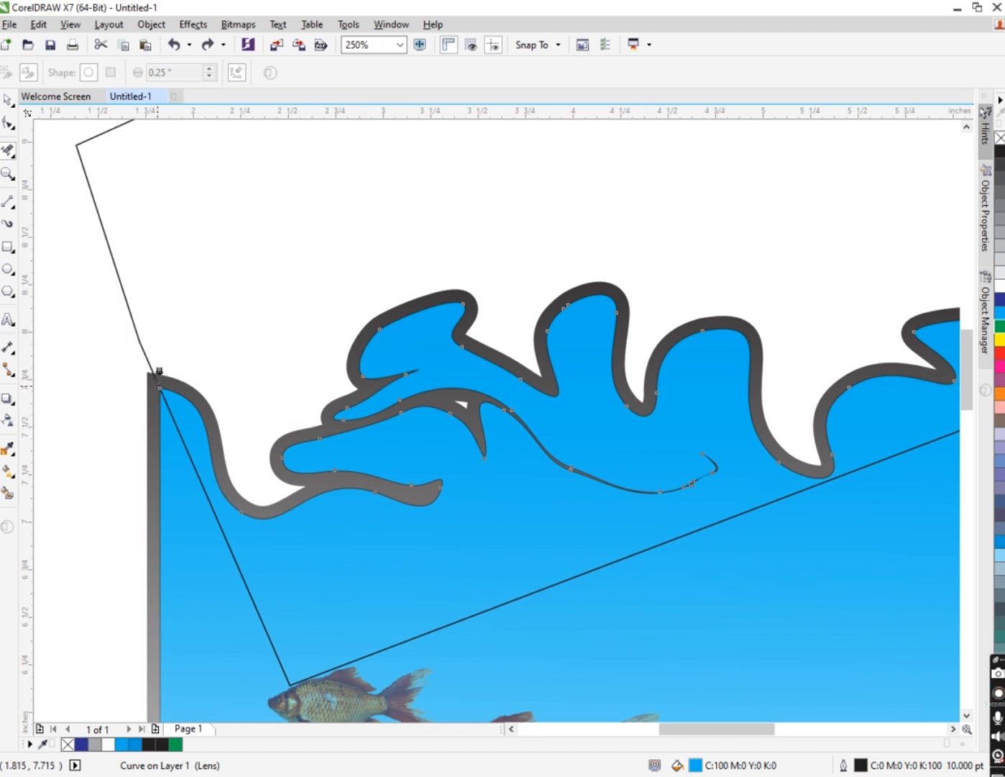
left_click(152, 371)
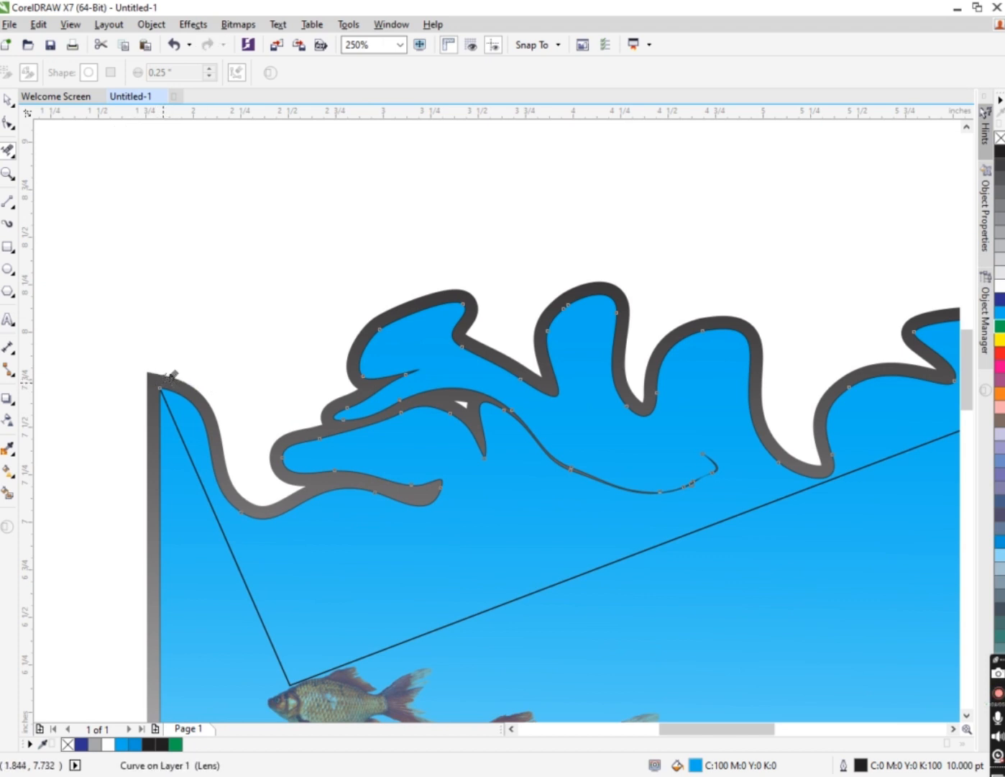
key("ctrl+z")
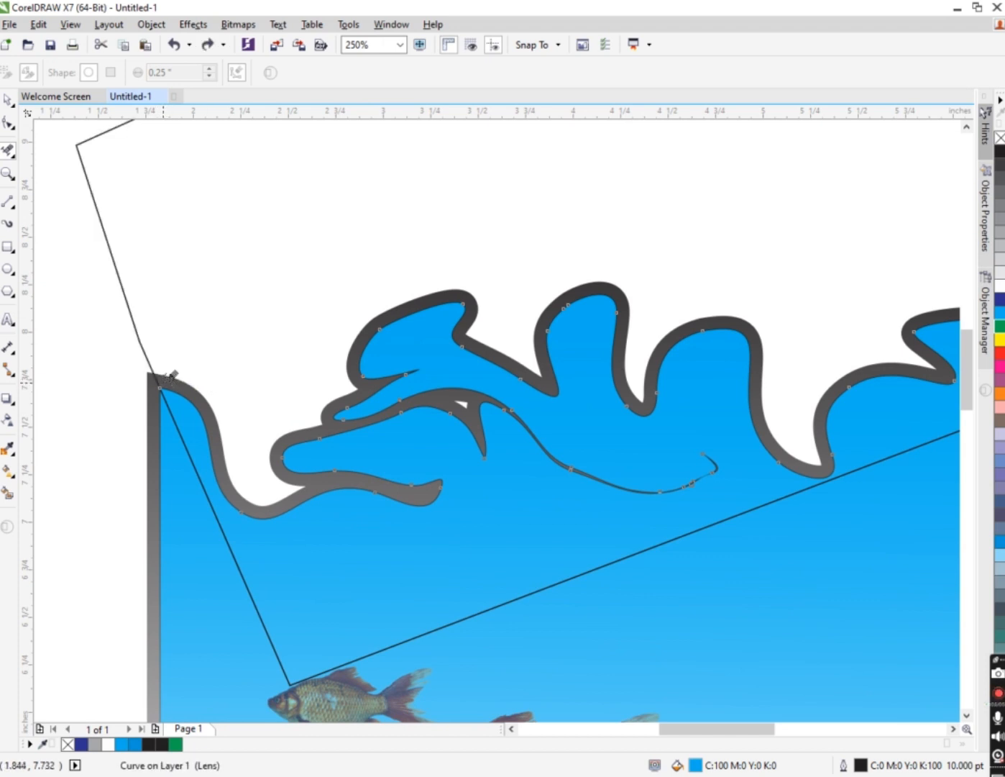
- Delete the wavy border's segments at the lower-left wave and at both upper corners with Virtual Segment Delete
left_click(412, 476)
scroll(353, 417, "down", 1)
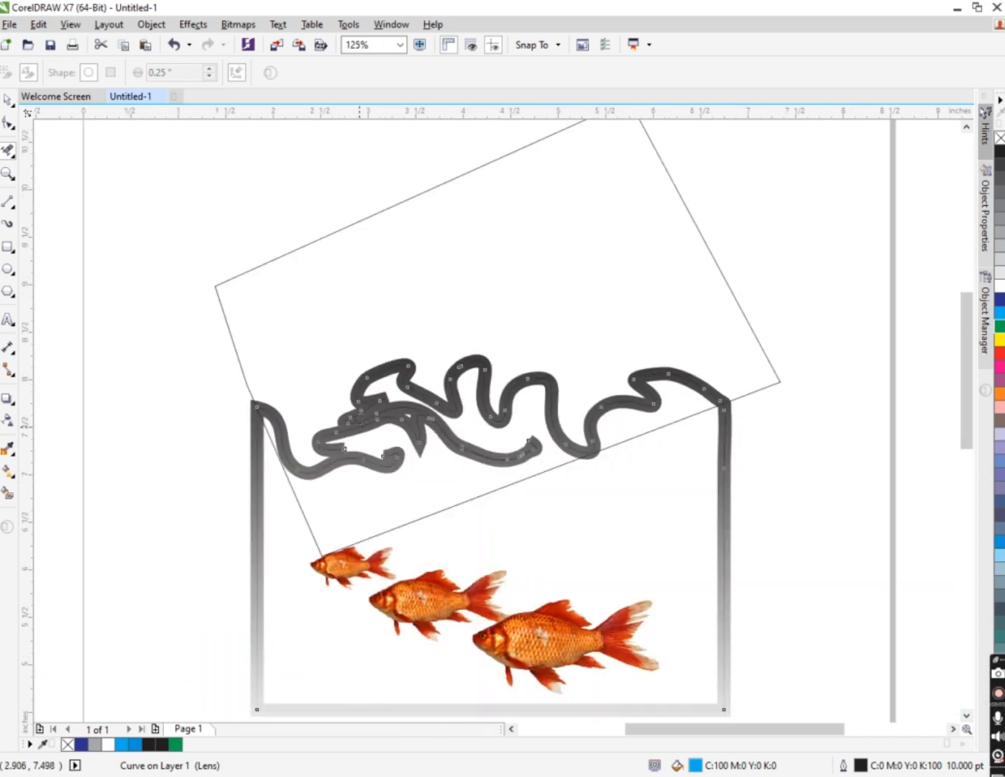
scroll(354, 417, "up", 1)
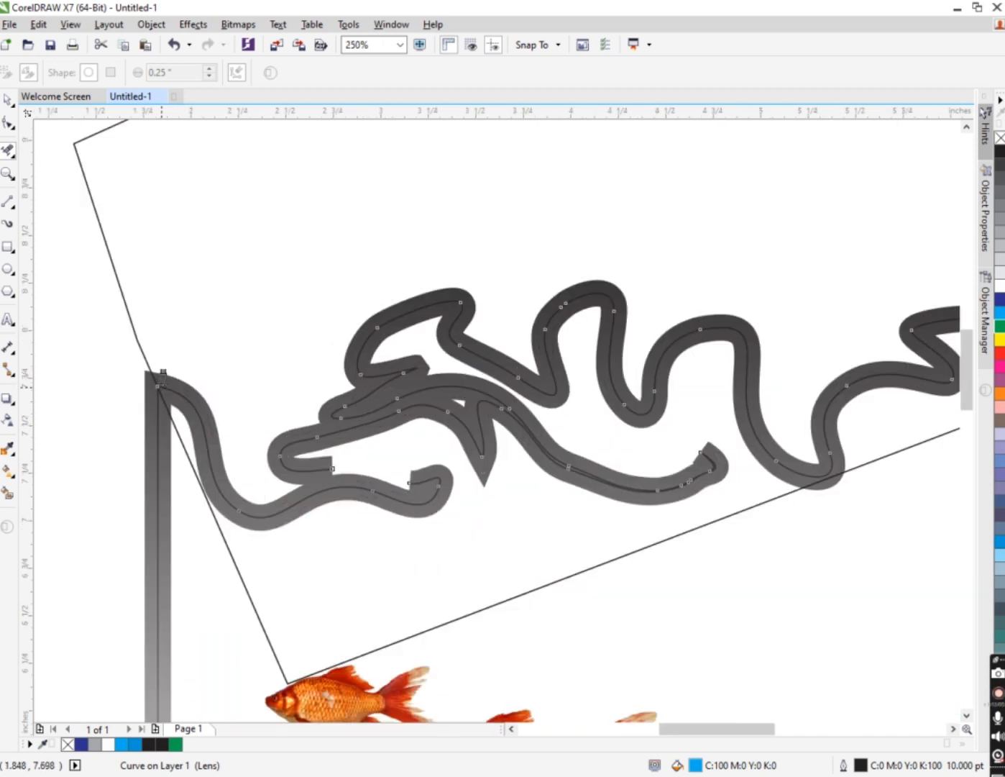
left_click(163, 373)
scroll(536, 313, "down", 1)
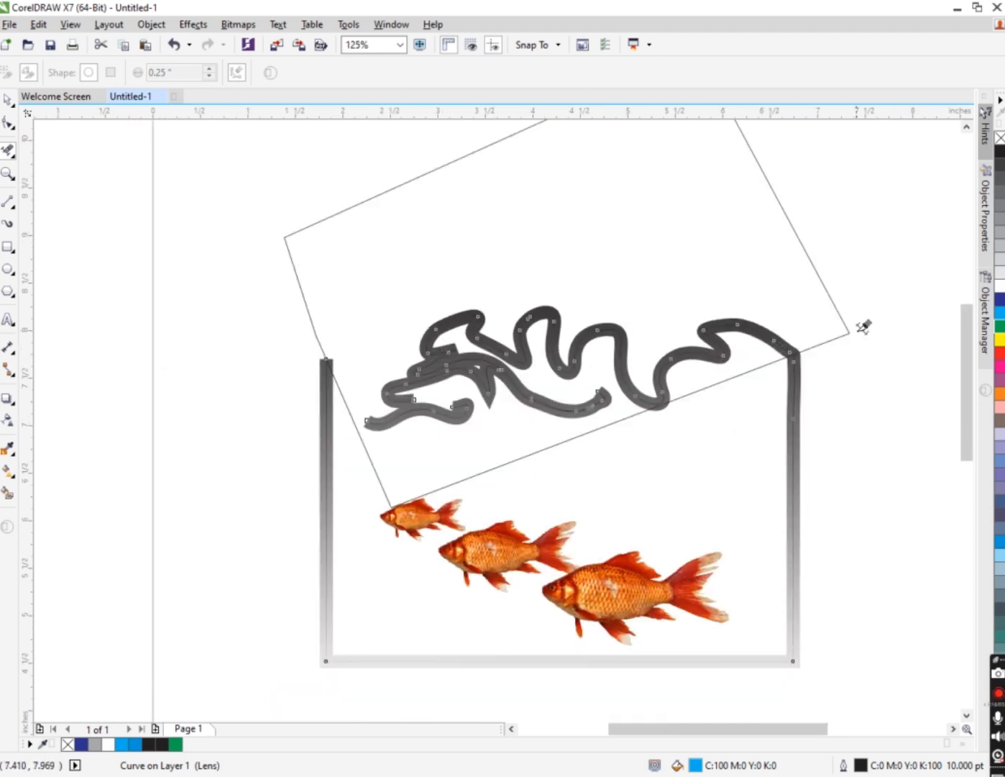
scroll(818, 342, "up", 2)
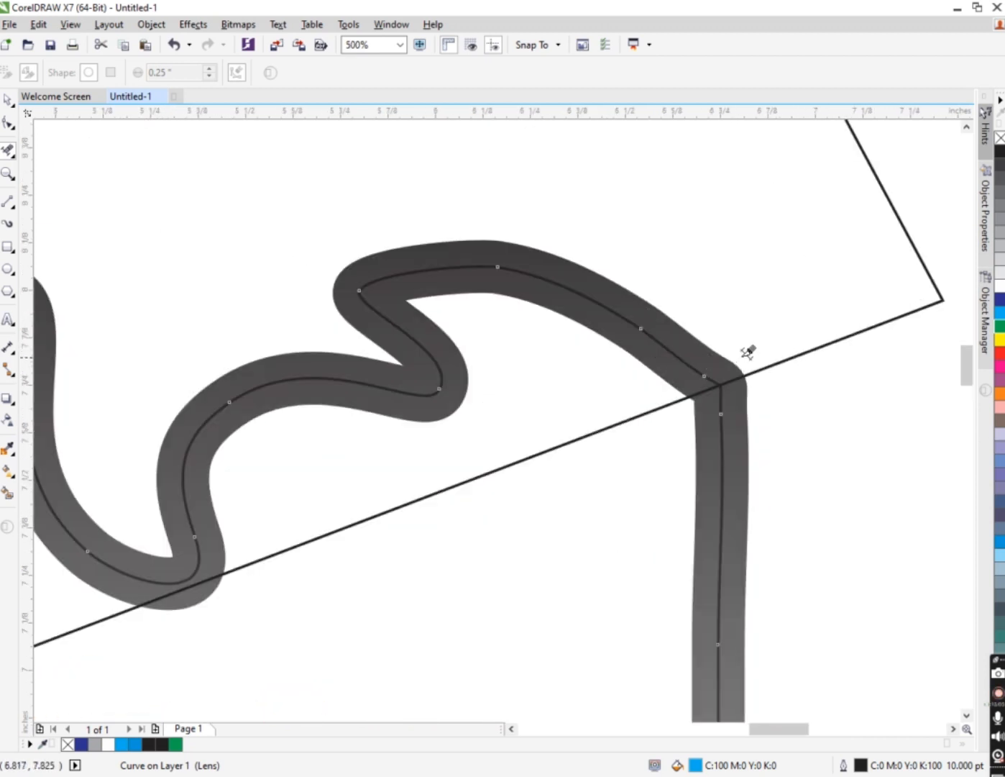
left_click(703, 369)
scroll(467, 302, "down", 4)
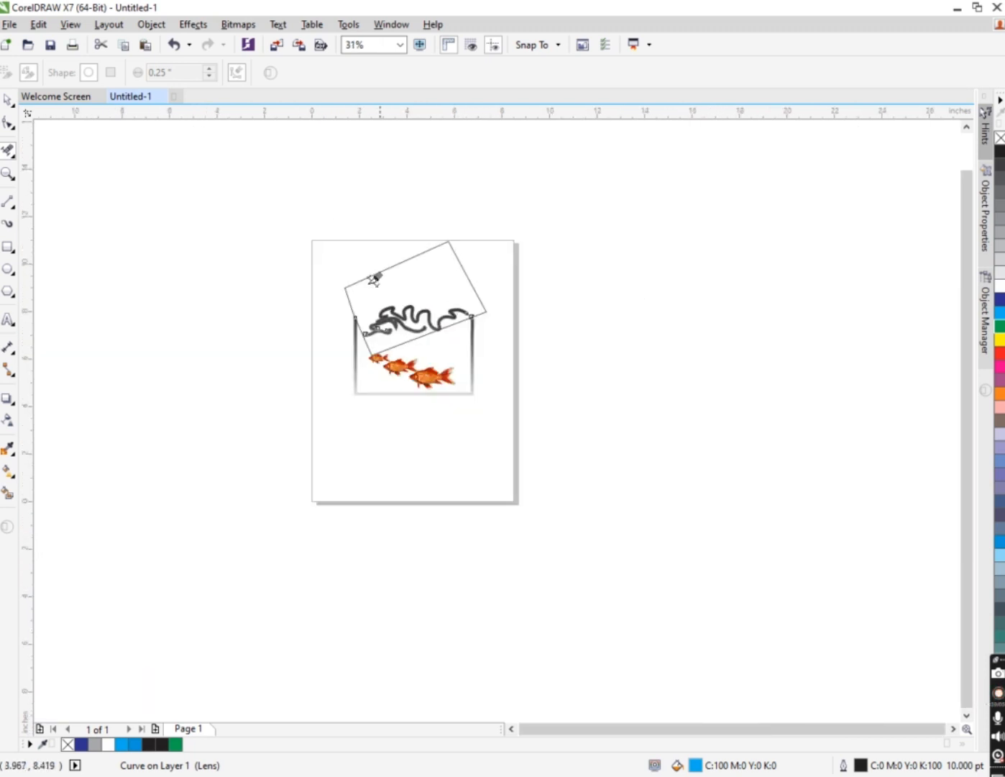
- Select the tilted line outline above the fish picture and delete it
scroll(385, 251, "up", 1)
left_click(8, 100)
scroll(410, 420, "down", 1)
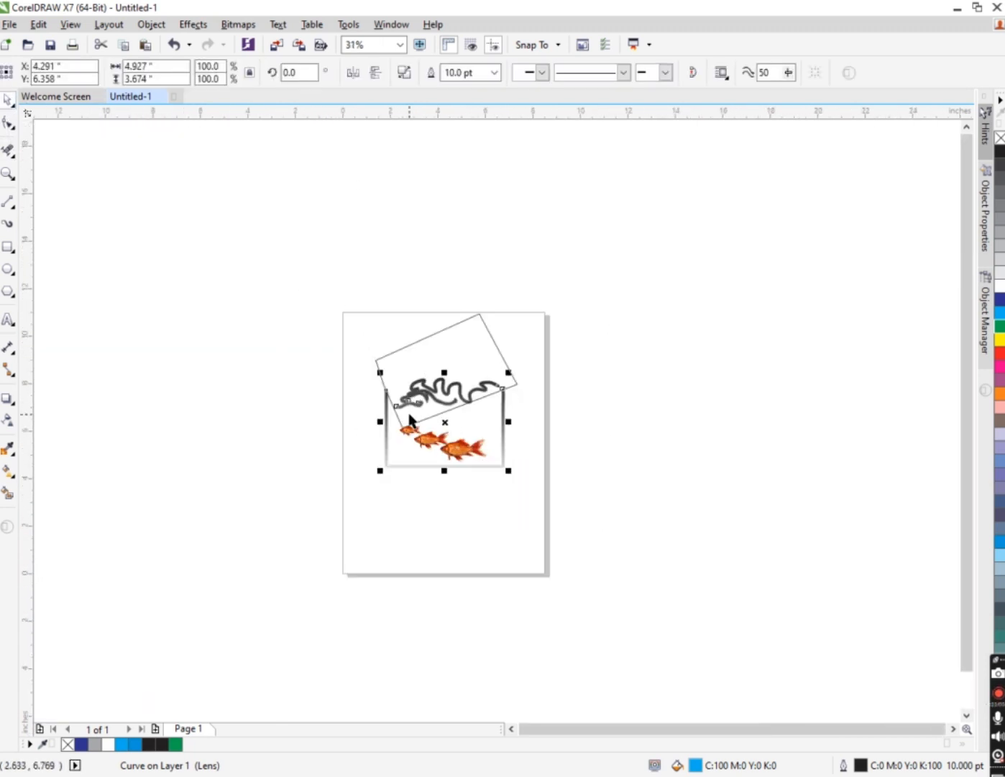
scroll(410, 419, "up", 1)
left_click(570, 330)
key("Delete")
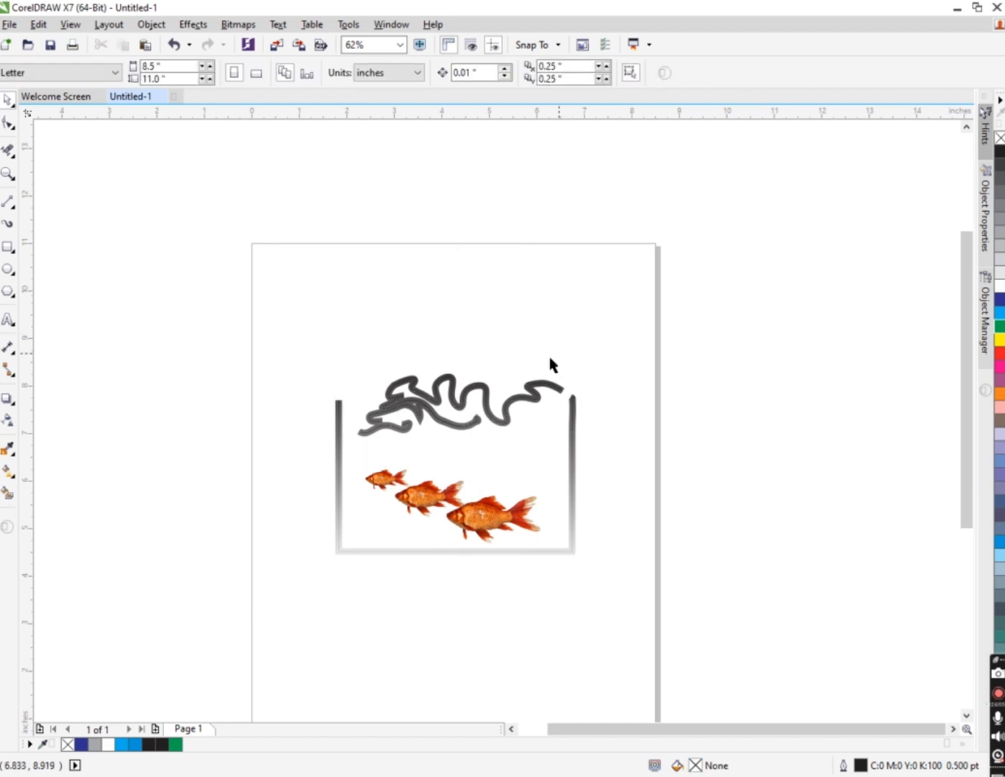
- Select the thick bordered curve and delete the nodes of all its detached wavy strokes with the Shape tool
scroll(465, 400, "up", 1)
left_click(474, 382)
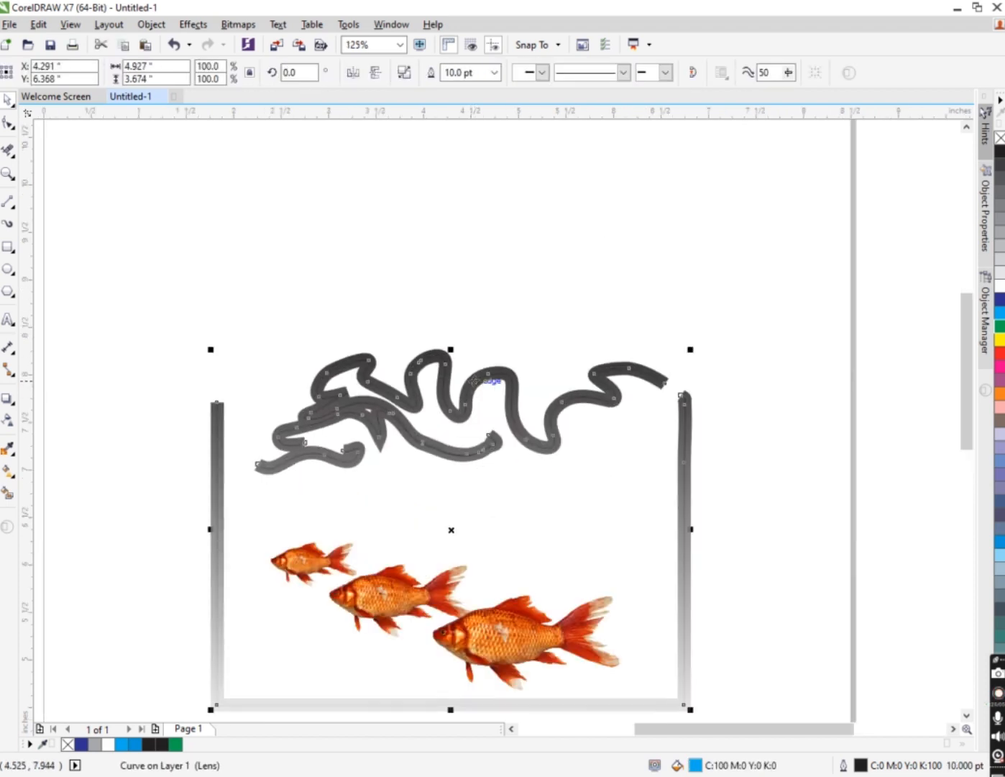
left_click(453, 255)
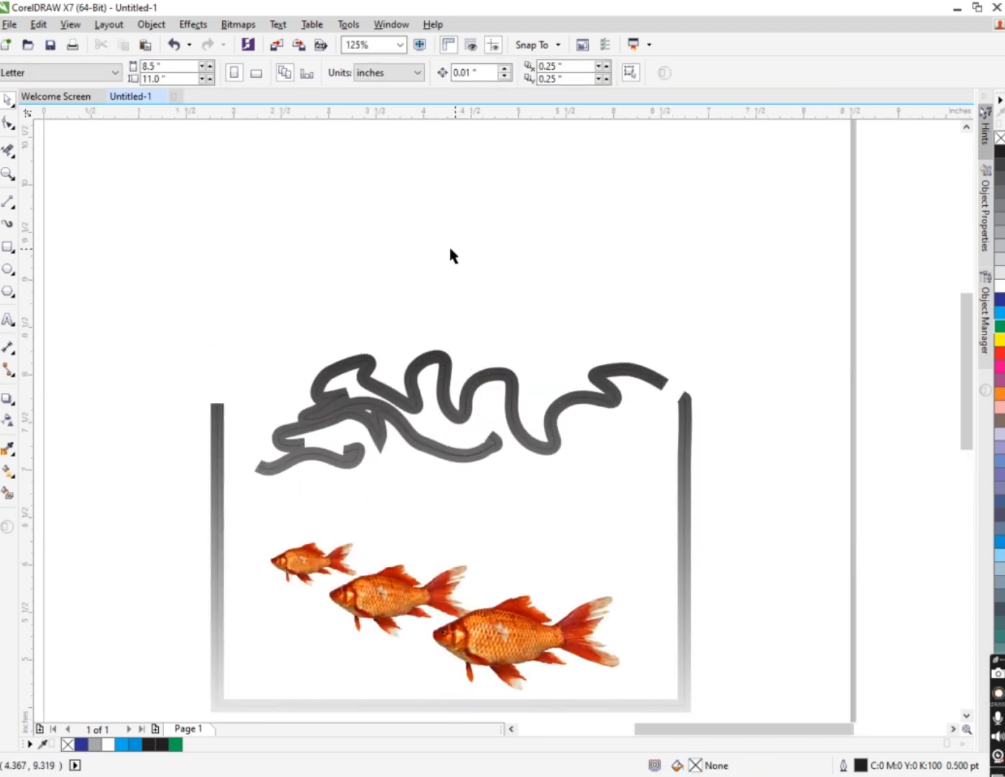
left_click(325, 436)
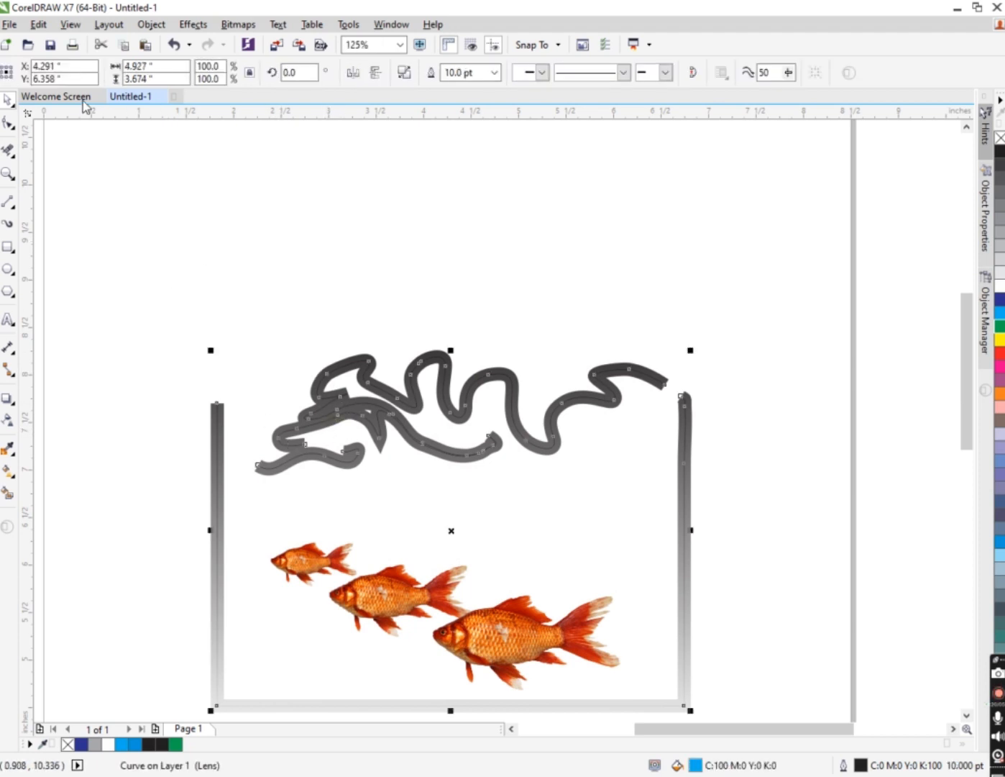
left_click(5, 123)
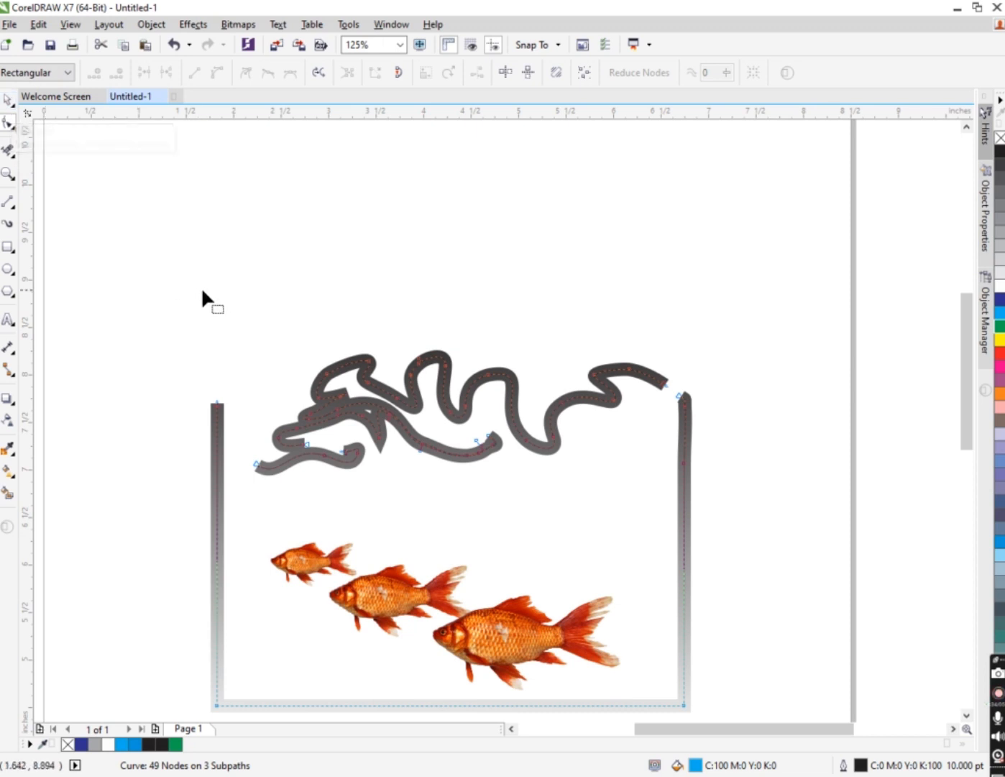
left_click_drag(250, 440, 391, 482)
key("Delete")
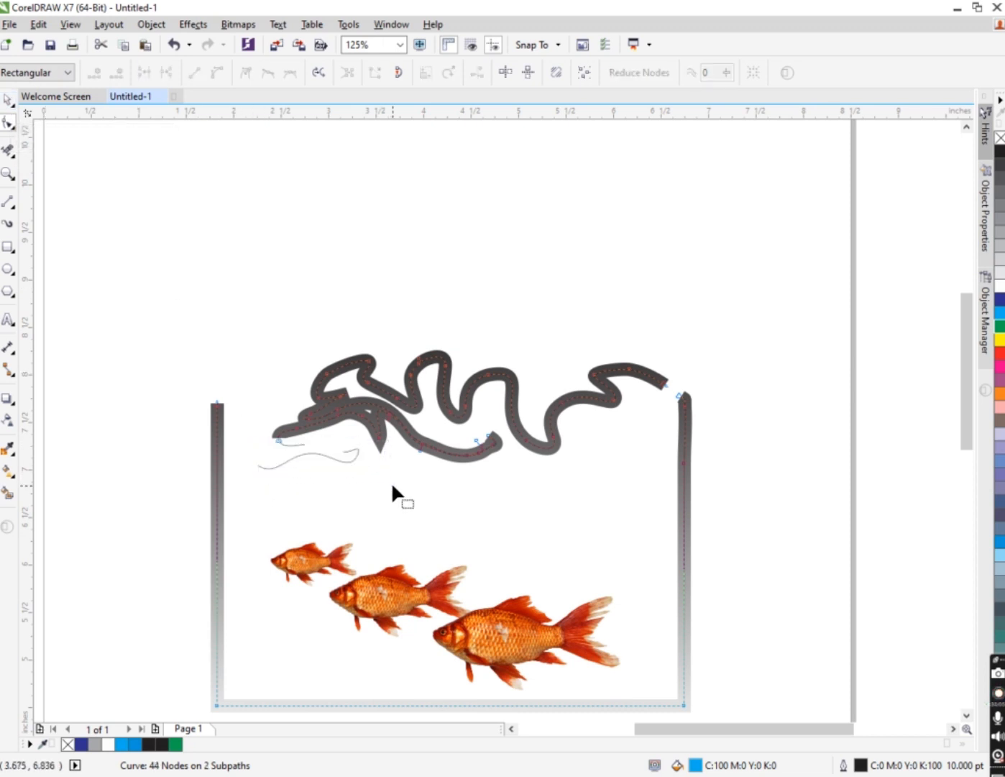
left_click_drag(276, 349, 670, 498)
key("Delete")
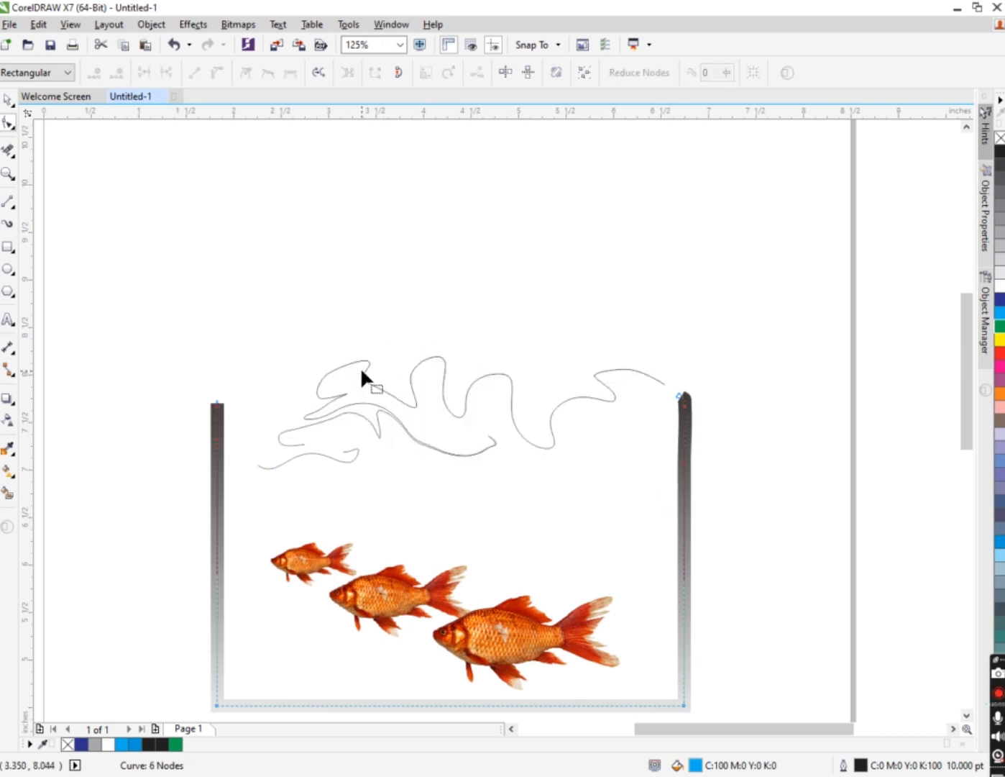
- Delete the wave nodes of the remaining thin curve, leaving only its sides and base
left_click(372, 381)
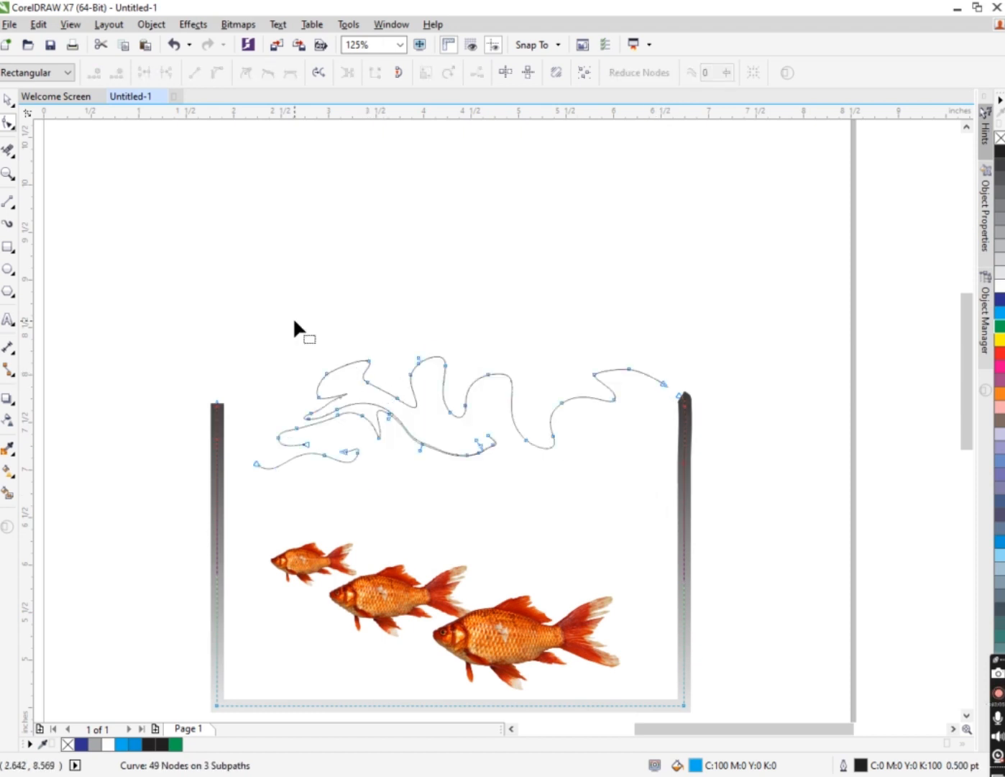
left_click_drag(231, 302, 674, 525)
key("Delete")
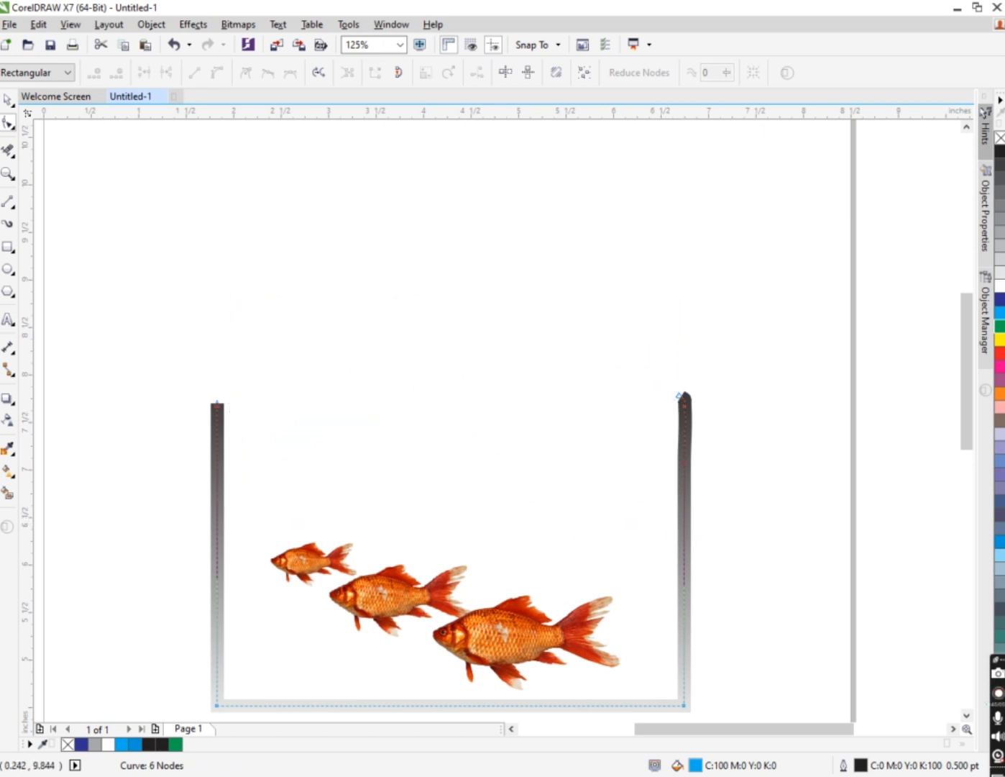
- Select the open frame curves together with the three fish and copy them
left_click(7, 100)
scroll(310, 375, "down", 2)
scroll(128, 231, "up", 2)
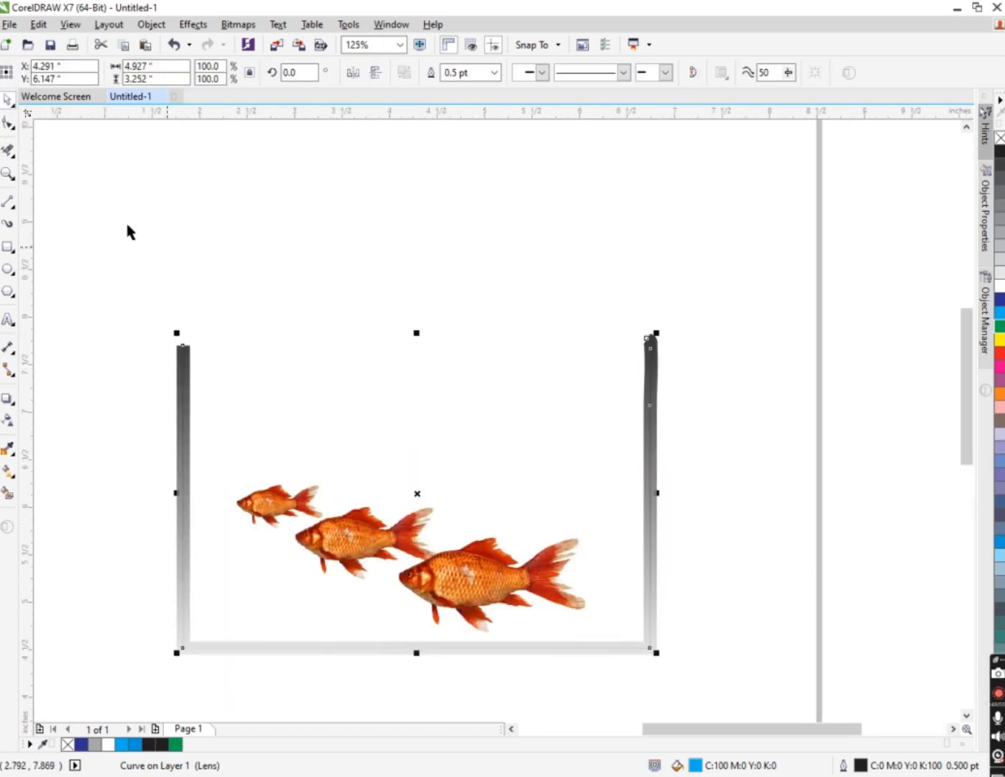
scroll(200, 260, "down", 2)
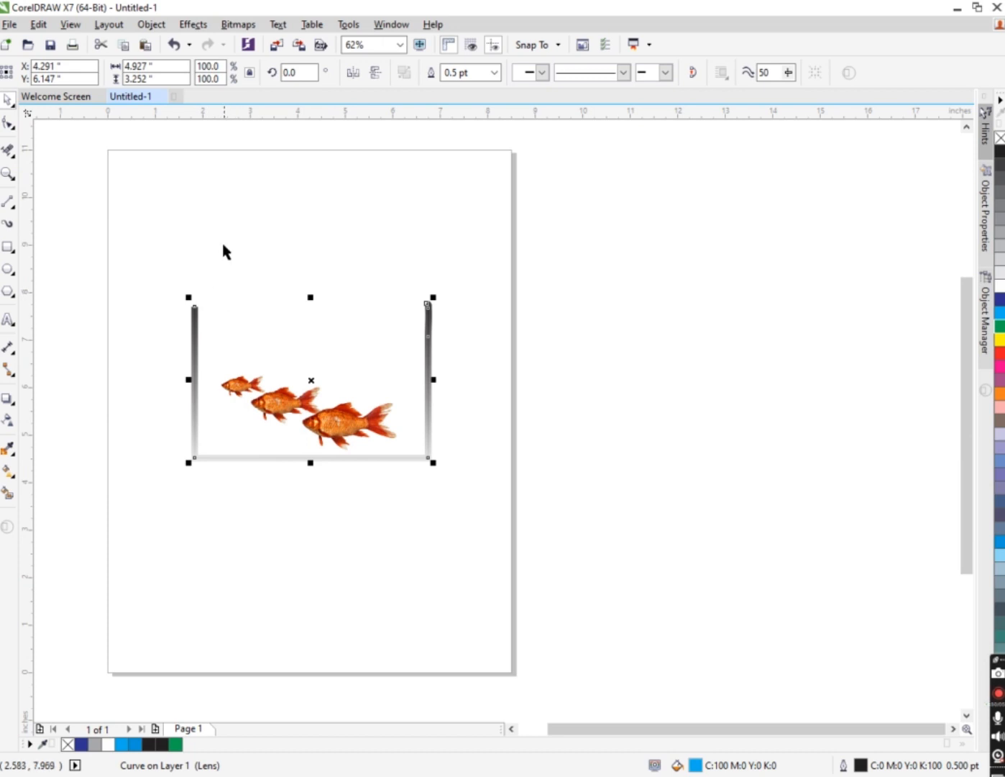
scroll(237, 359, "down", 1)
scroll(226, 320, "up", 1)
left_click(140, 312)
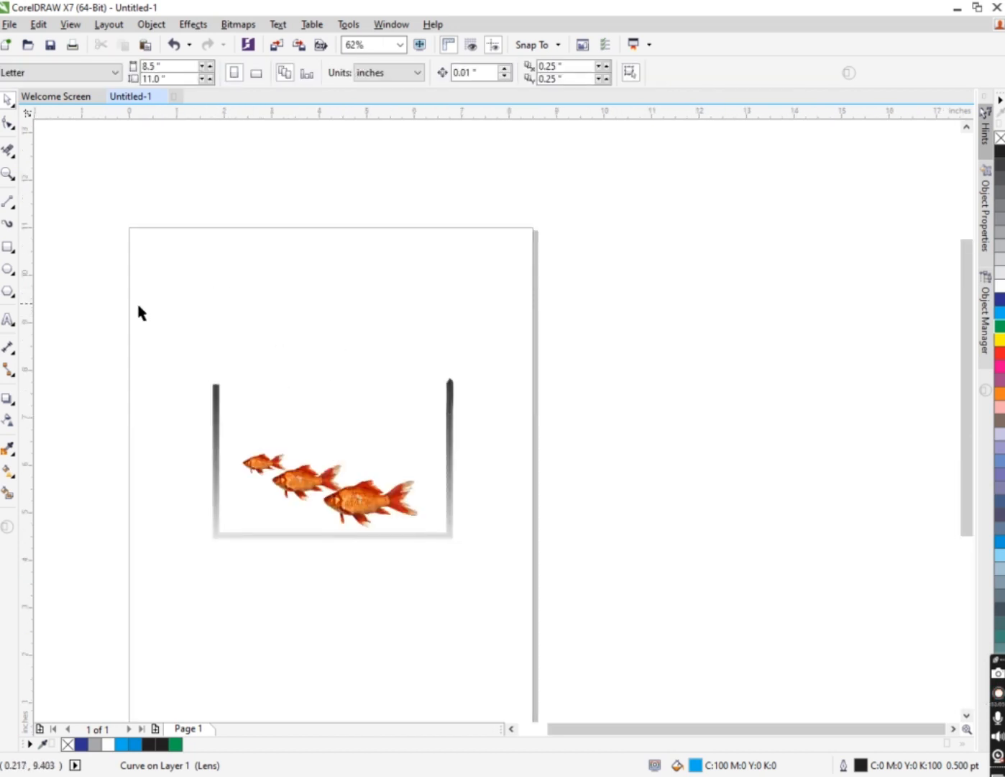
left_click_drag(166, 337, 525, 579)
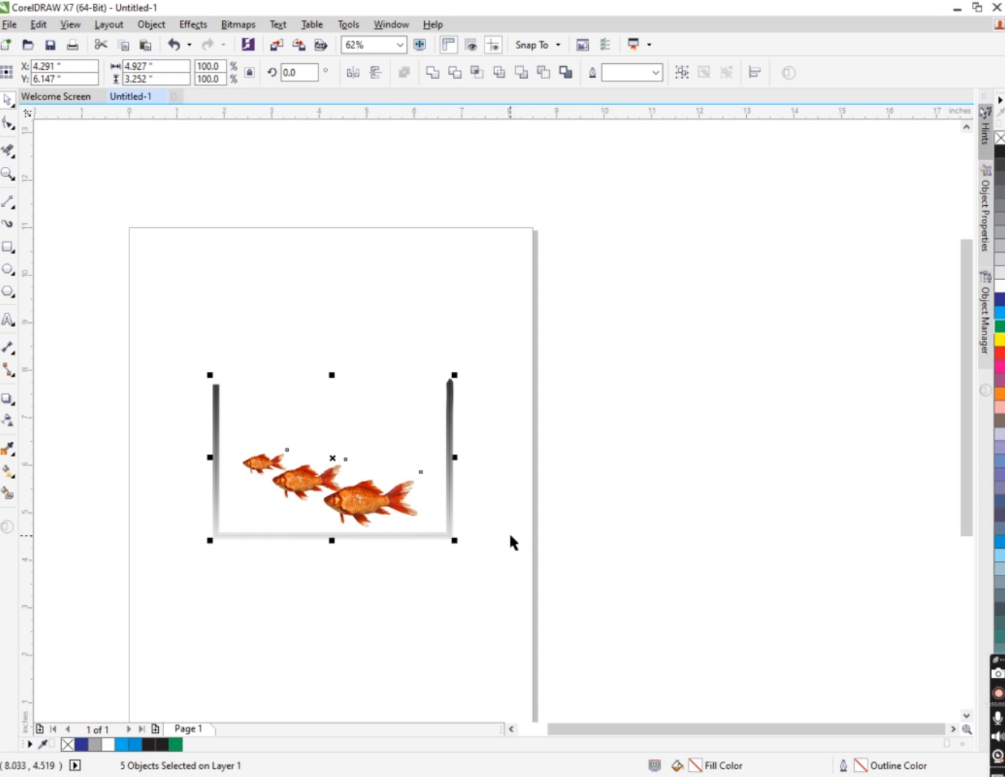
- Undo the node, outline and segment deletions to restore the filled blue wavy shape and the tilted outline
key("ctrl+z")
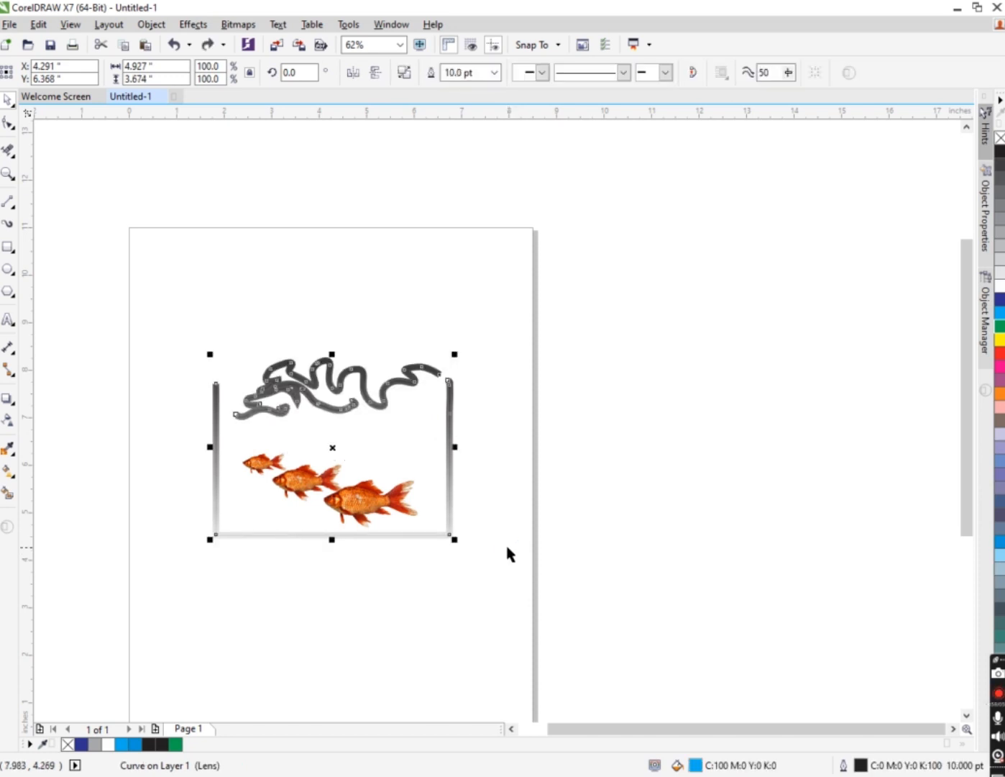
key("ctrl+shift+z")
key("ctrl+shift+z")
key("ctrl+shift+z")
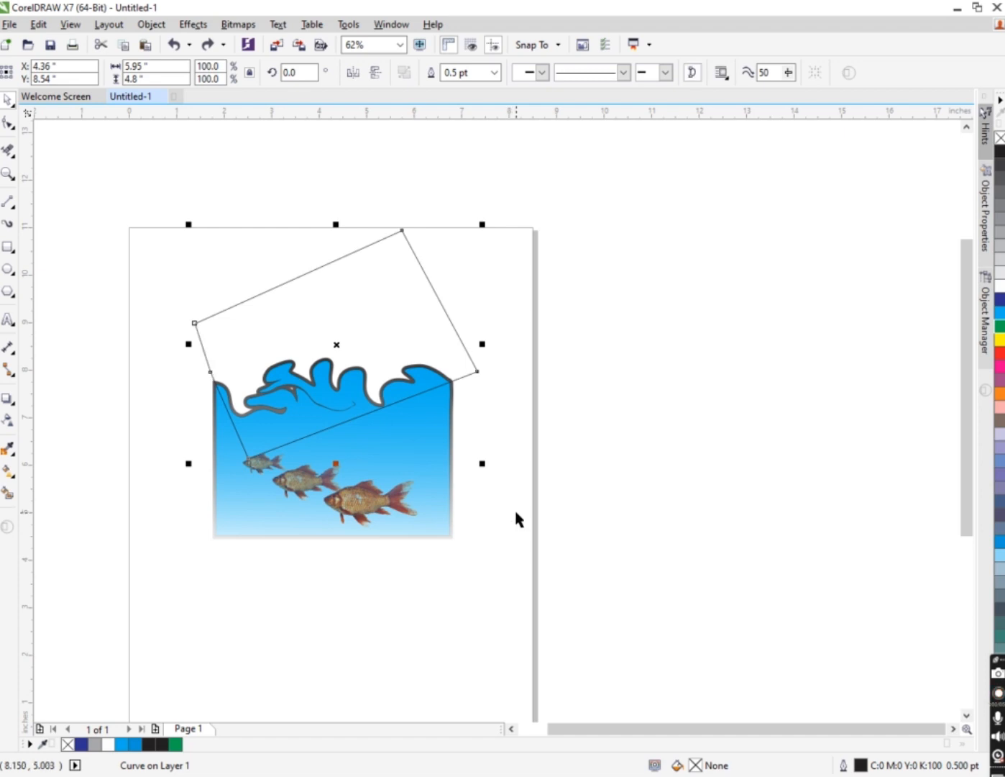
left_click(516, 519)
left_click(422, 465)
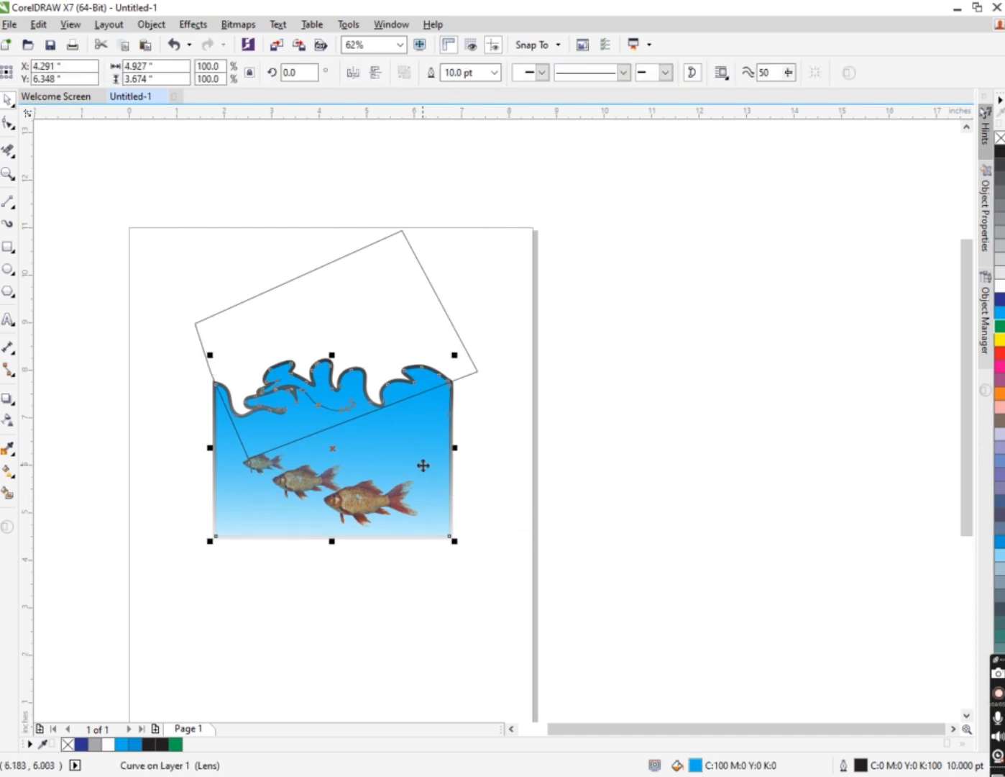
left_click(565, 413)
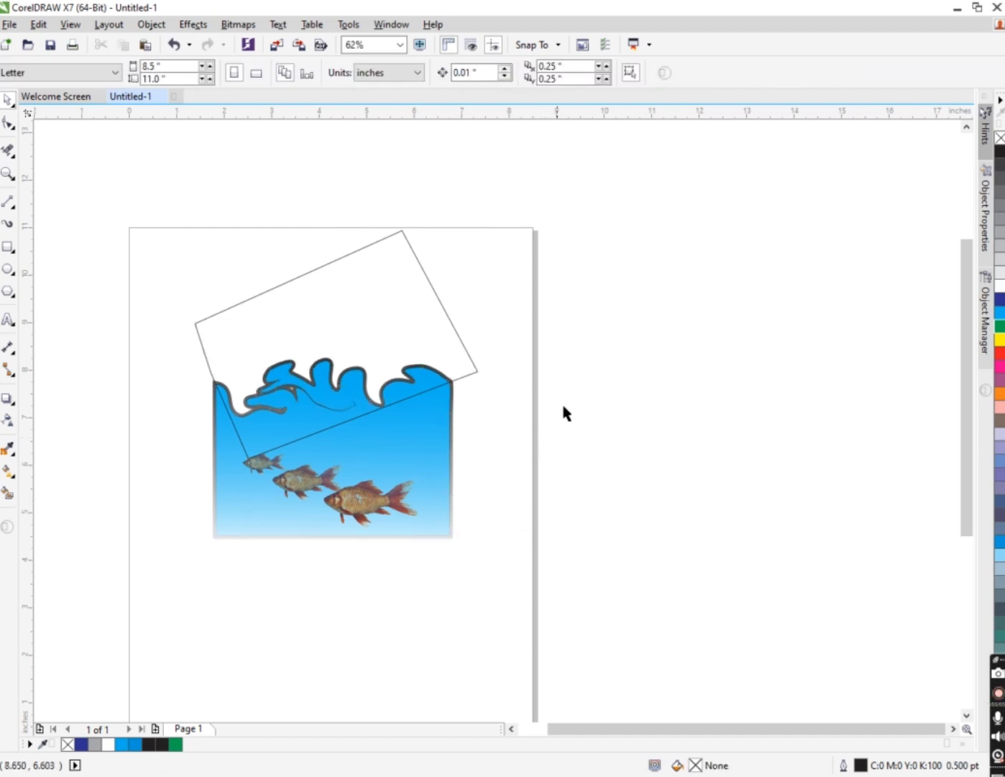
- Set the nudge distance to 5 inches
double_click(481, 73)
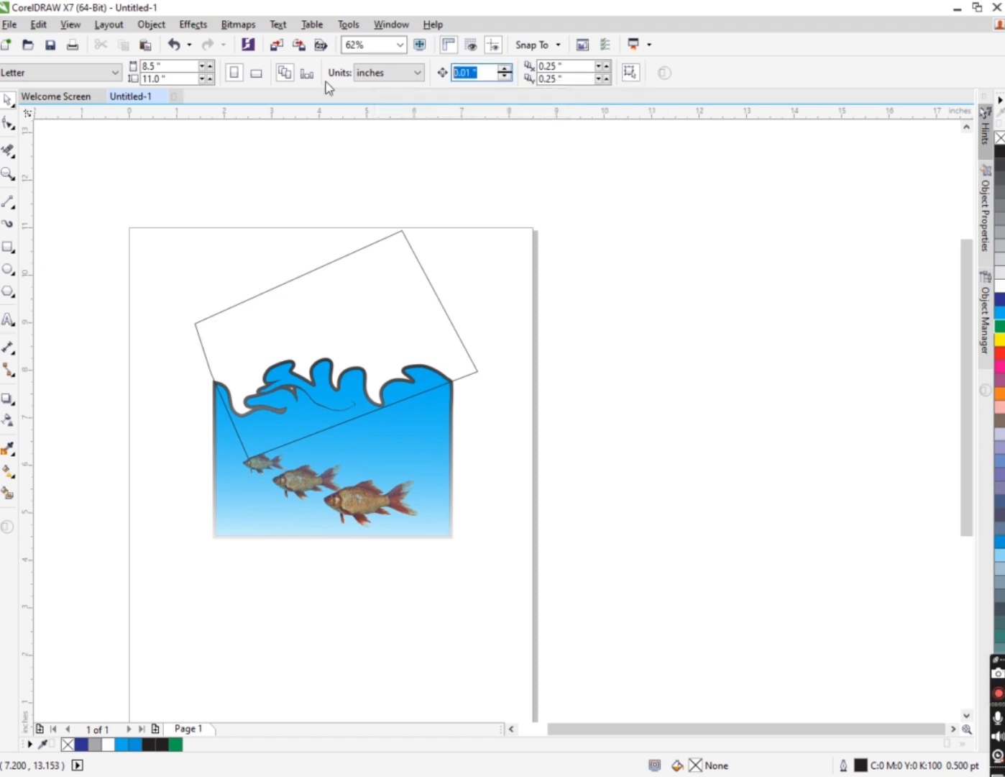
key("BackSpace")
type("0.01")
key("Return")
left_click_drag(476, 74, 410, 80)
key("BackSpace")
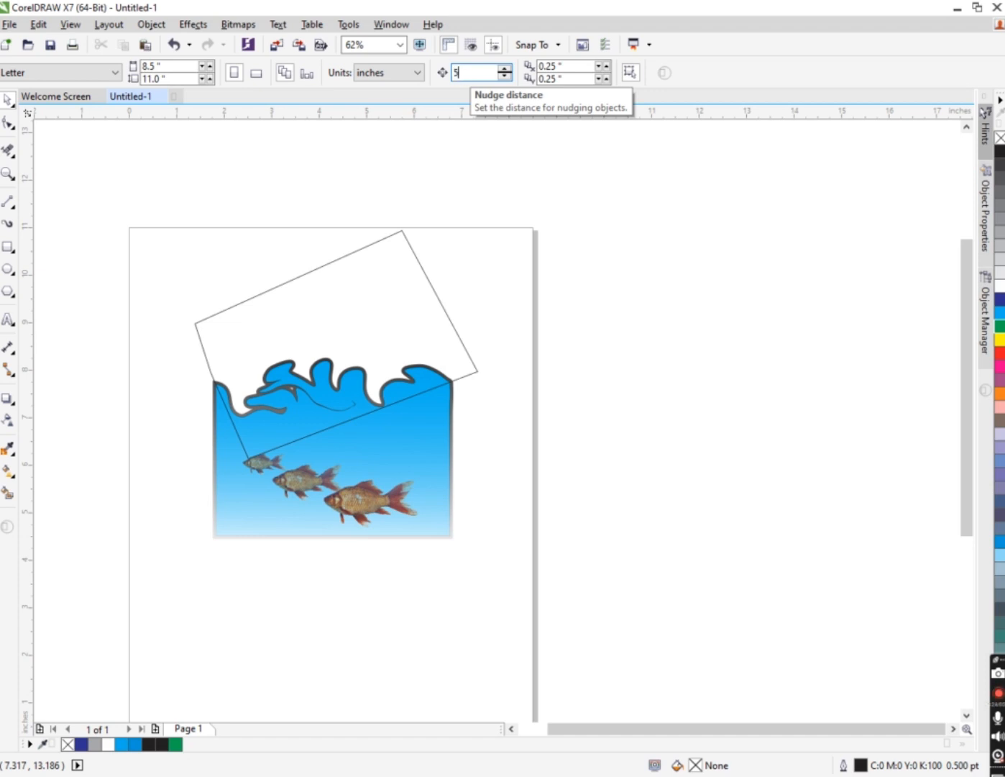
key("Return")
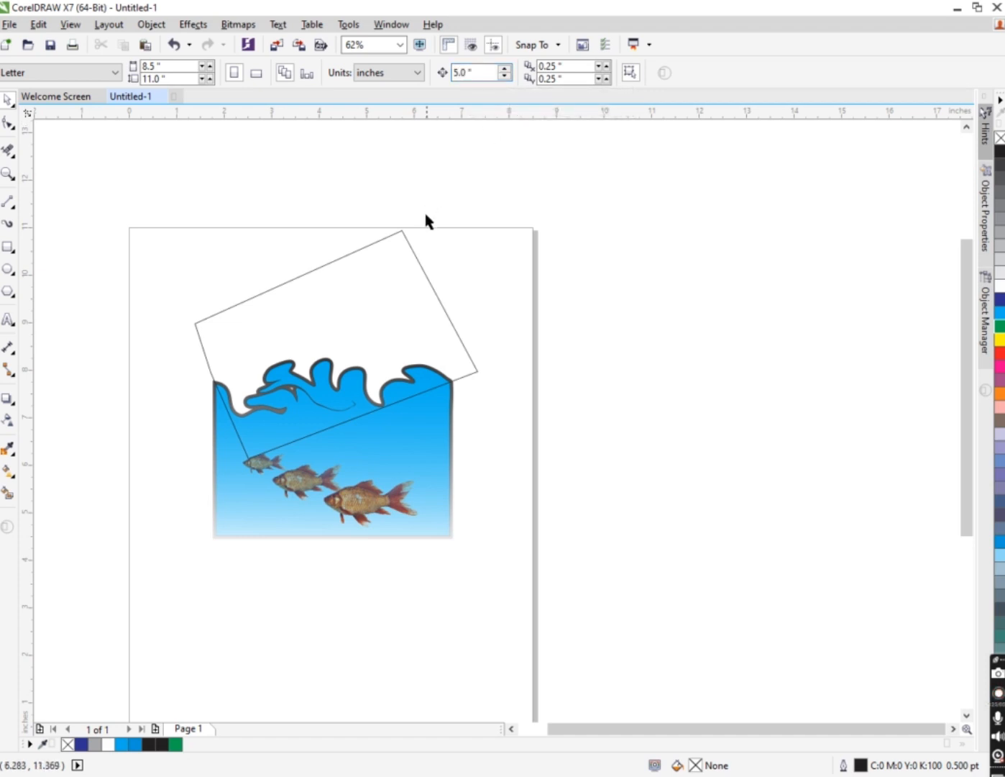
- Nudge the thick-bordered blue wavy shape 5 inches right and 5 inches down, and remove its outline
left_click(442, 446)
key("Right")
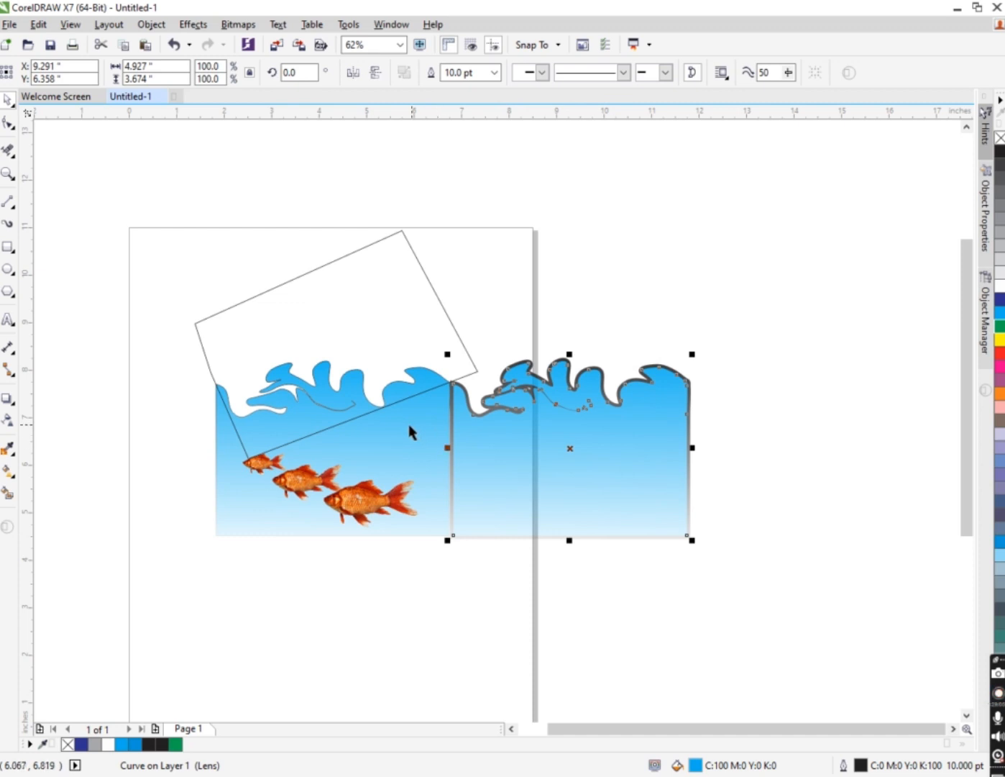
key("Down")
scroll(364, 444, "down", 1)
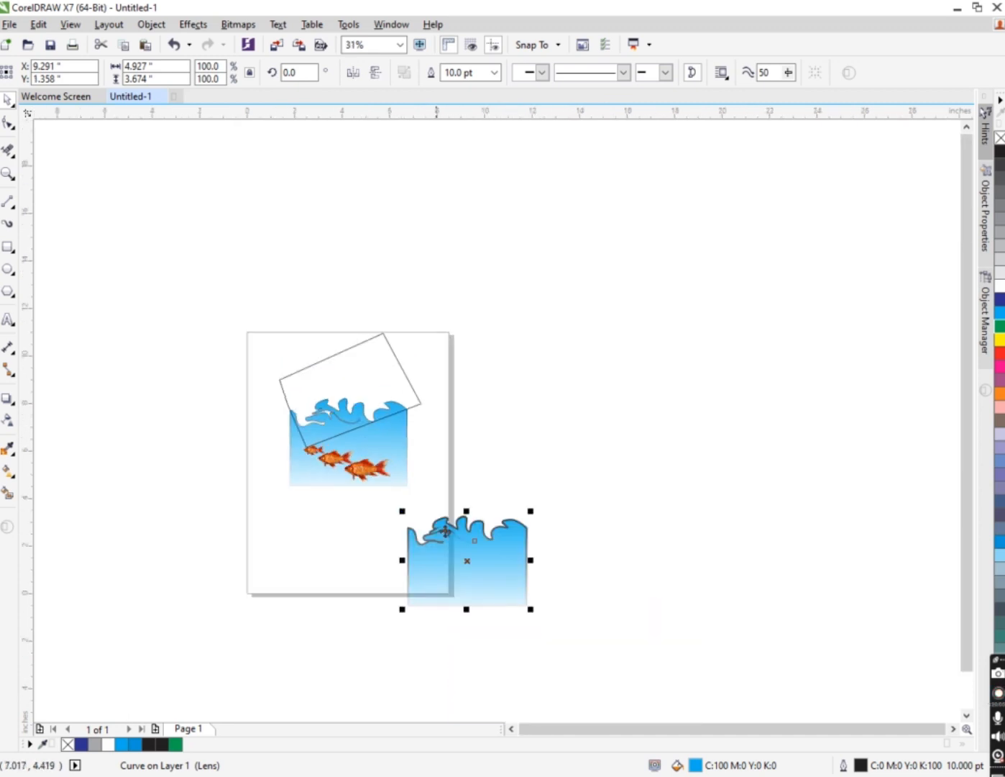
scroll(472, 563, "up", 1)
right_click(1000, 138)
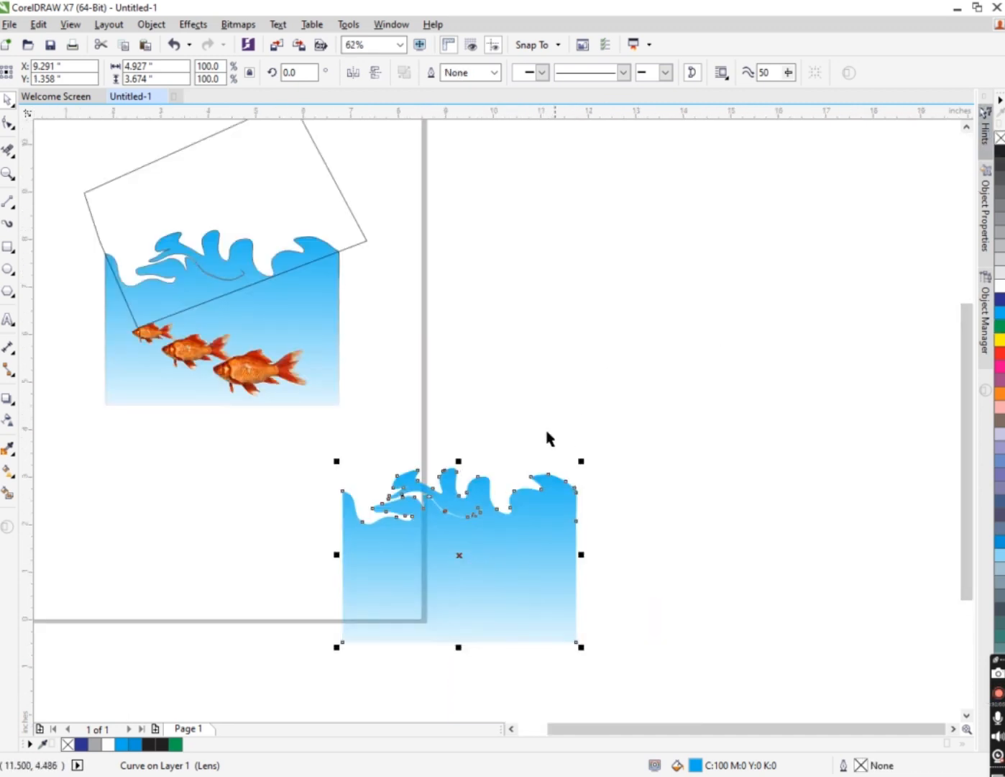
- Nudge the borderless blue shape 5 inches left so it sits directly beneath the thin-outlined original
key("Up")
key("Left")
key("Down")
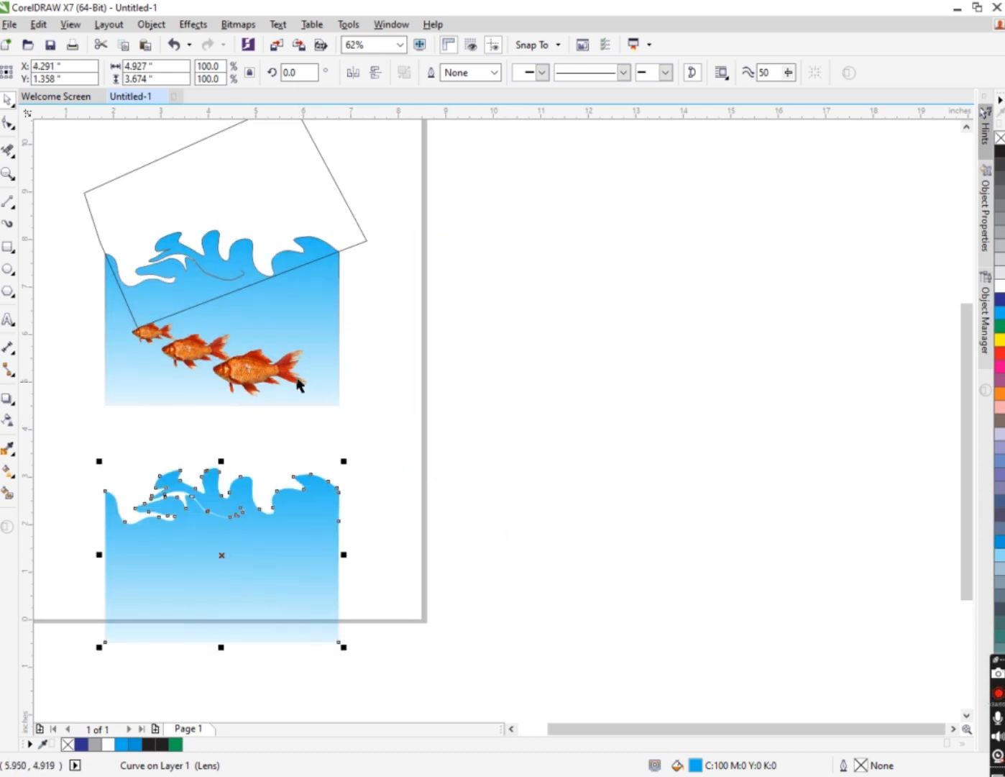
- Nudge each of the three fish 5 inches down onto the borderless blue shape
left_click(301, 379)
key("Down")
left_click(201, 353)
key("Down")
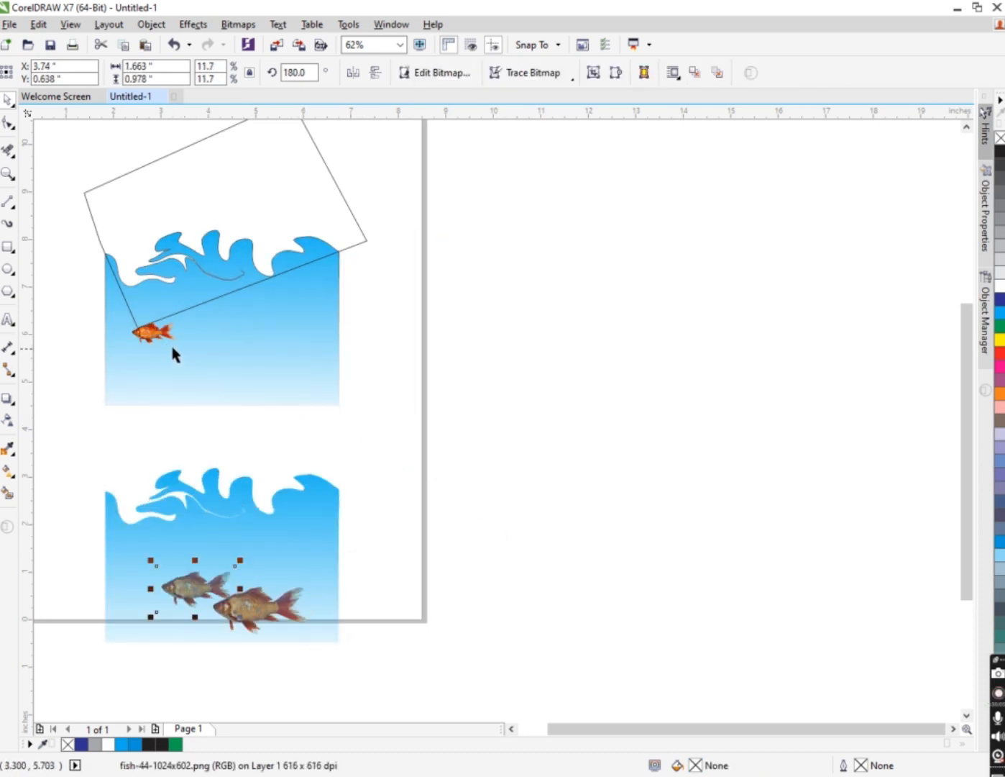
left_click(149, 333)
key("Down")
- Delete the remaining thin-outlined blue shape and the tilted line outline
left_click(352, 389)
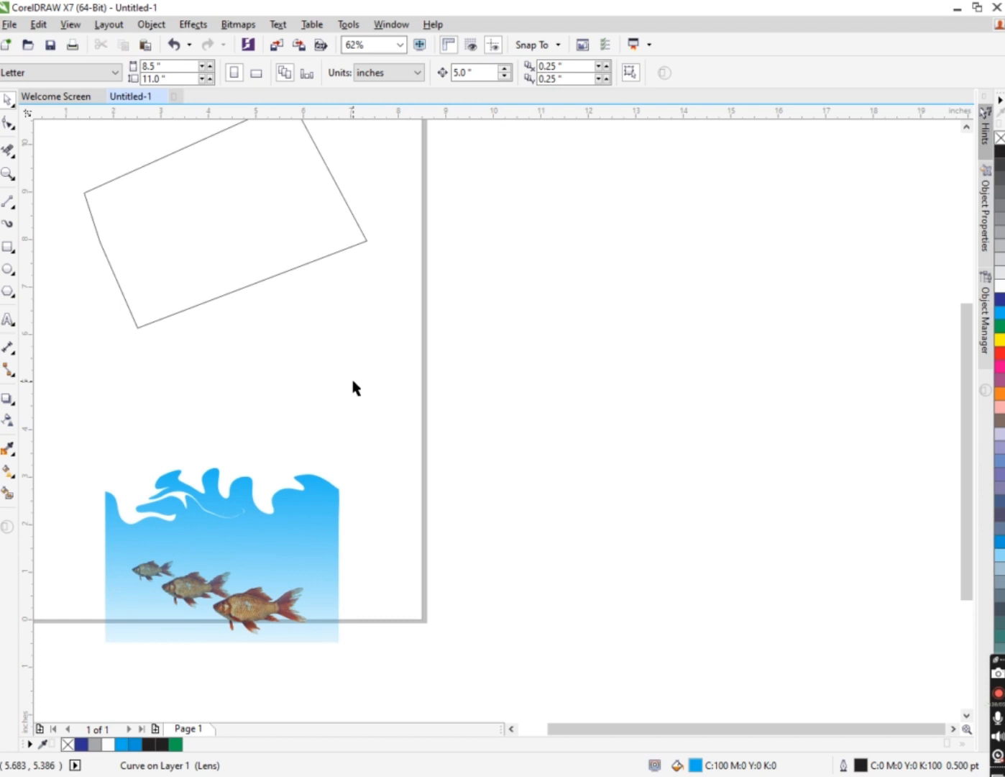
left_click(269, 277)
key("Delete")
- Paste the copied frame and fish, and nudge the blue shape with its three fish up 5 inches into the frame
key("ctrl+v")
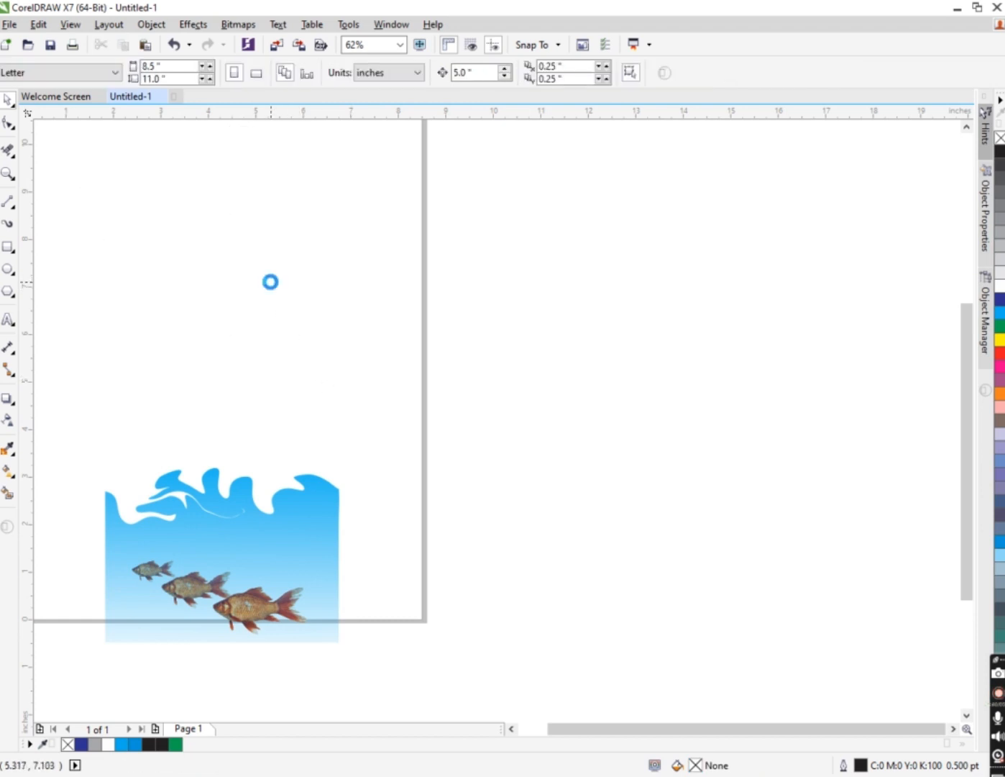
scroll(292, 293, "down", 1)
left_click_drag(140, 353, 422, 496)
key("Up")
scroll(192, 294, "up", 1)
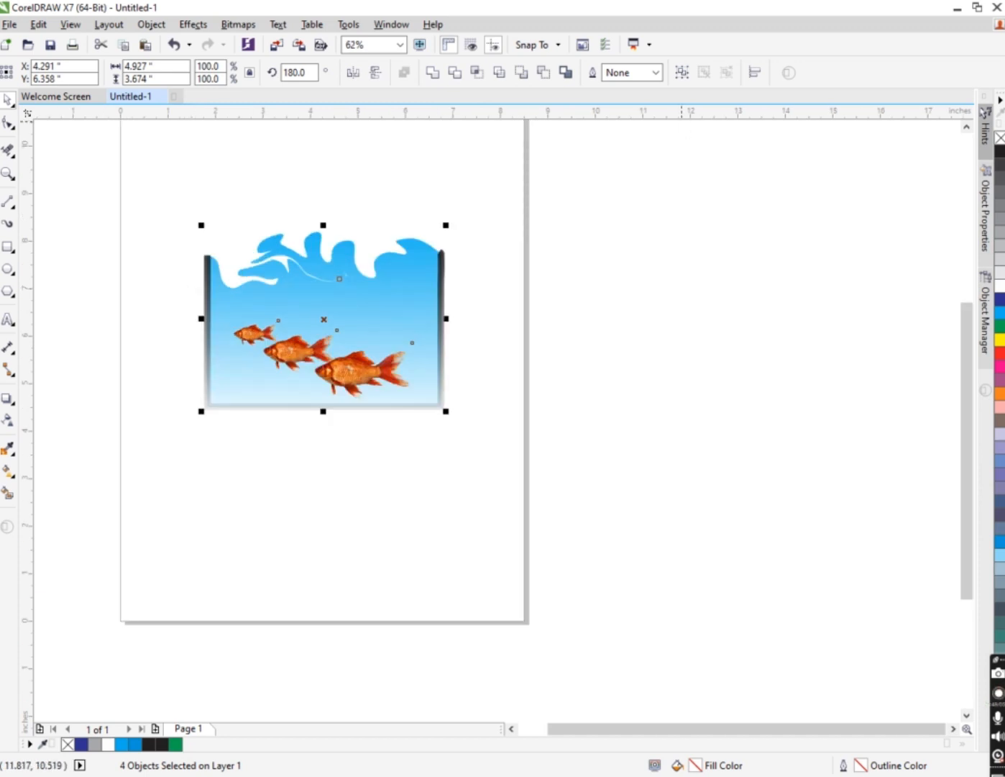
scroll(331, 317, "down", 1)
scroll(320, 316, "up", 2)
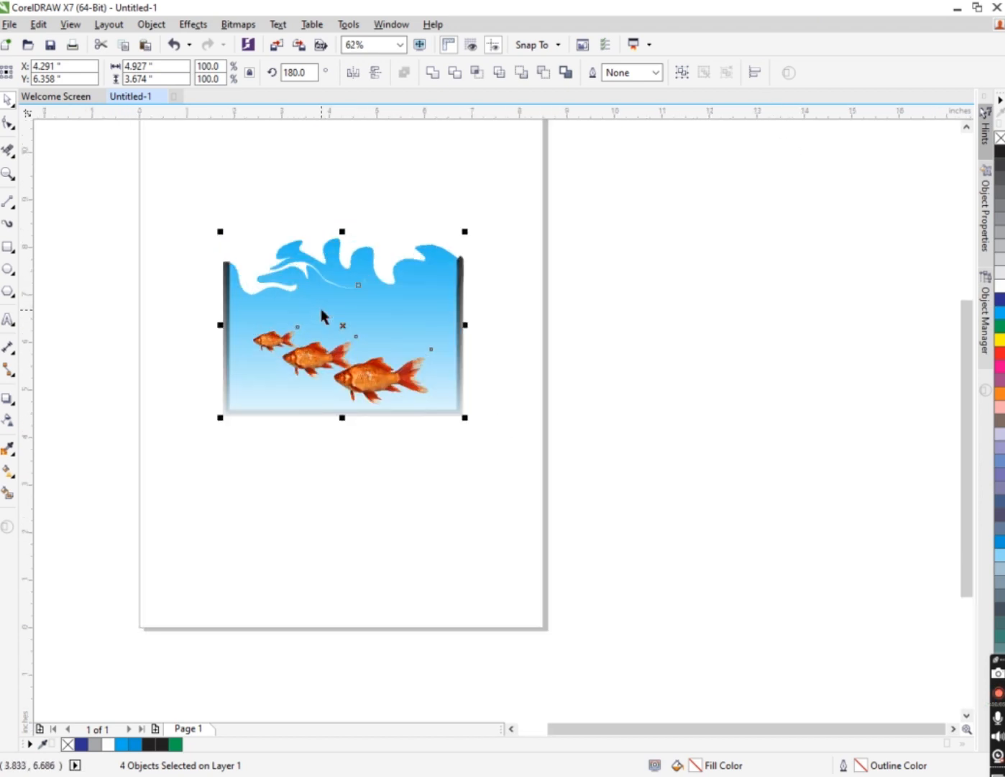
scroll(288, 309, "down", 1)
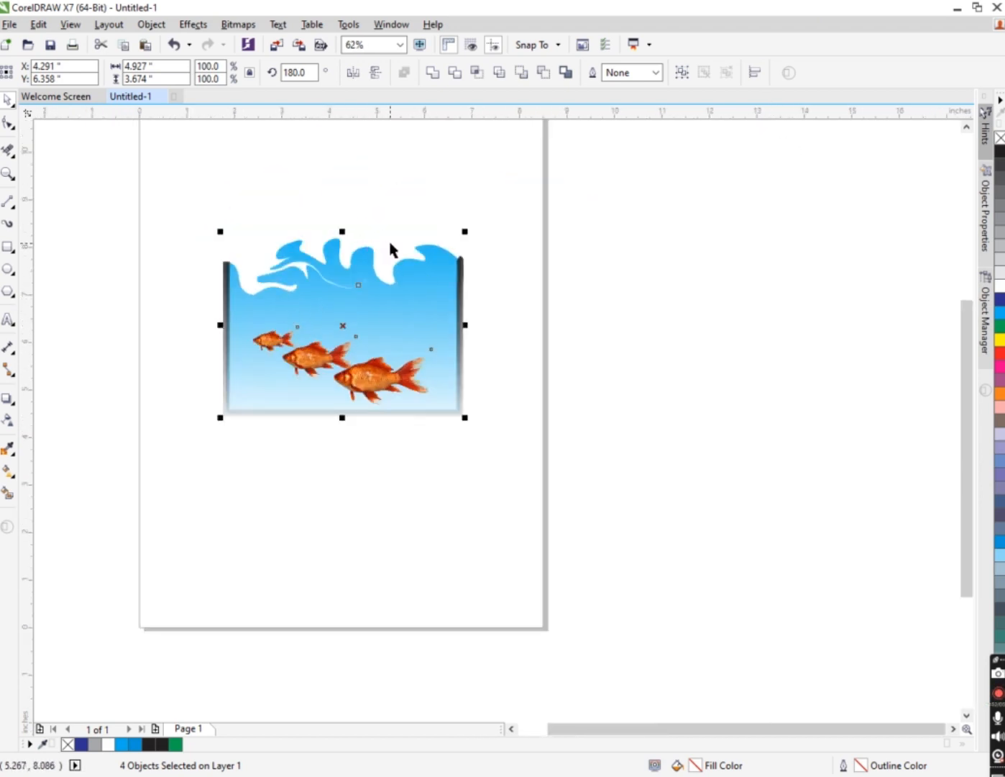
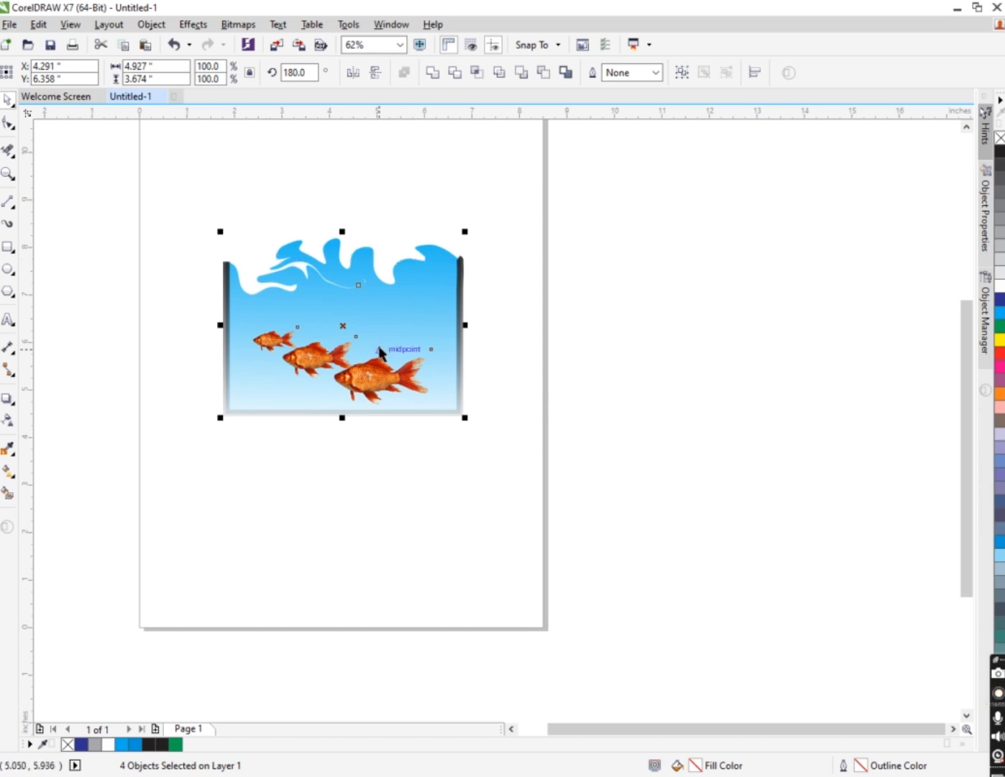
scroll(344, 394, "down", 1)
scroll(344, 394, "up", 2)
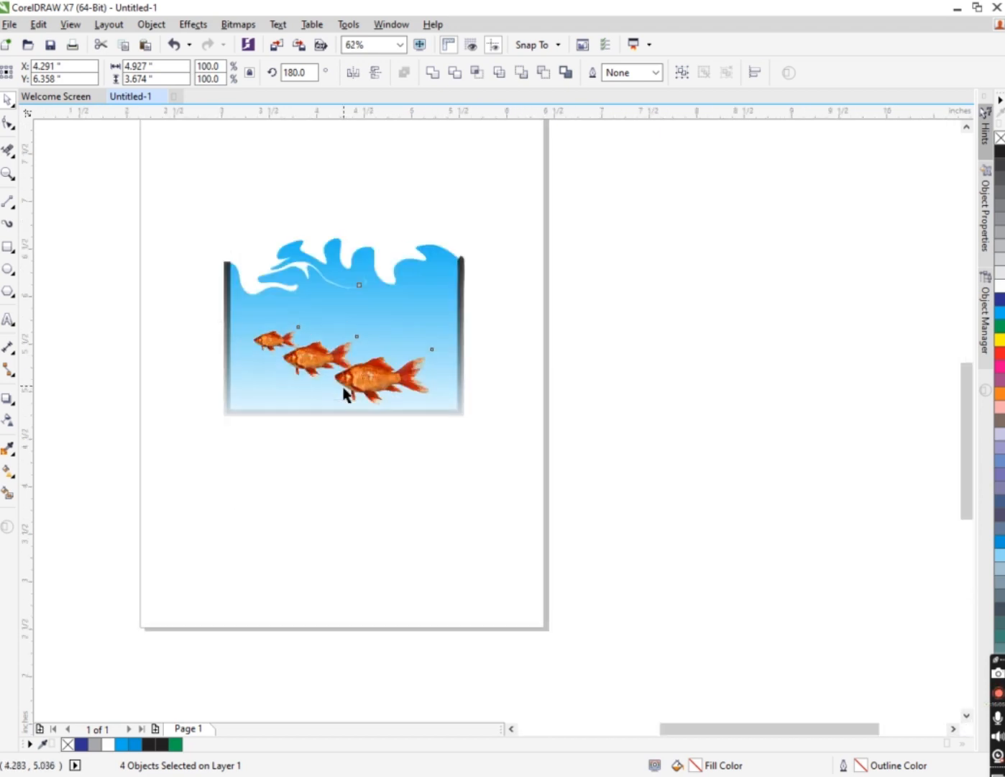
scroll(332, 406, "down", 1)
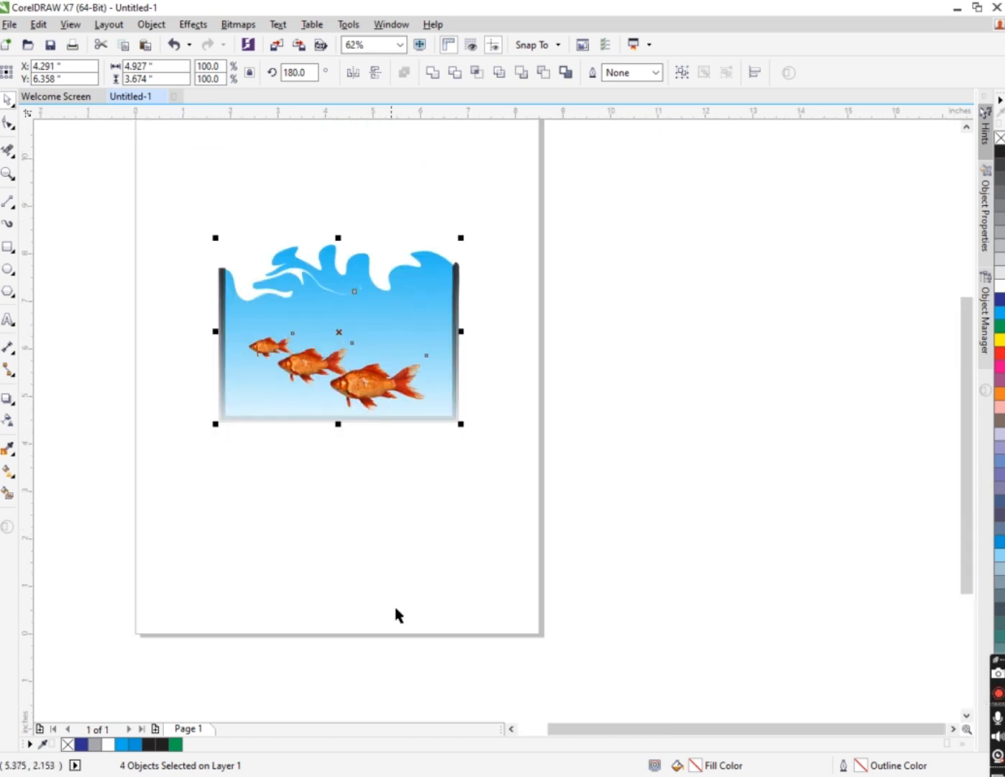
left_click(348, 550)
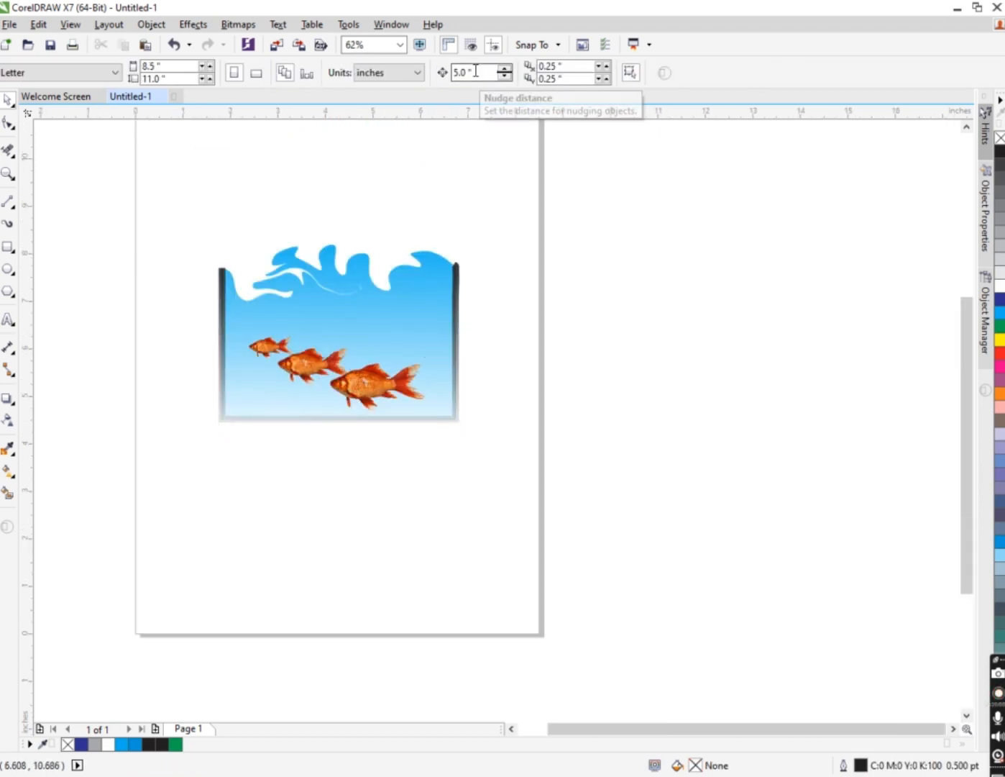
left_click(415, 317)
key("Down")
key("Up")
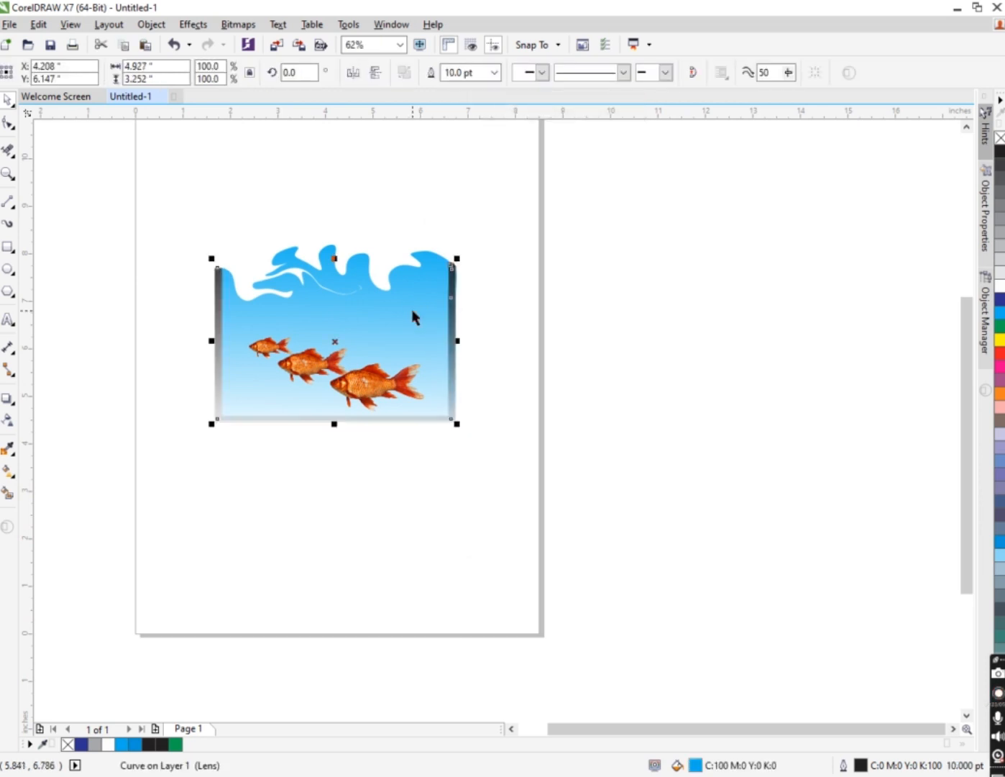
- Nudge the thick grey frame and the blue water shape 5 inches down
left_click(604, 311)
left_click(422, 287)
key("Down")
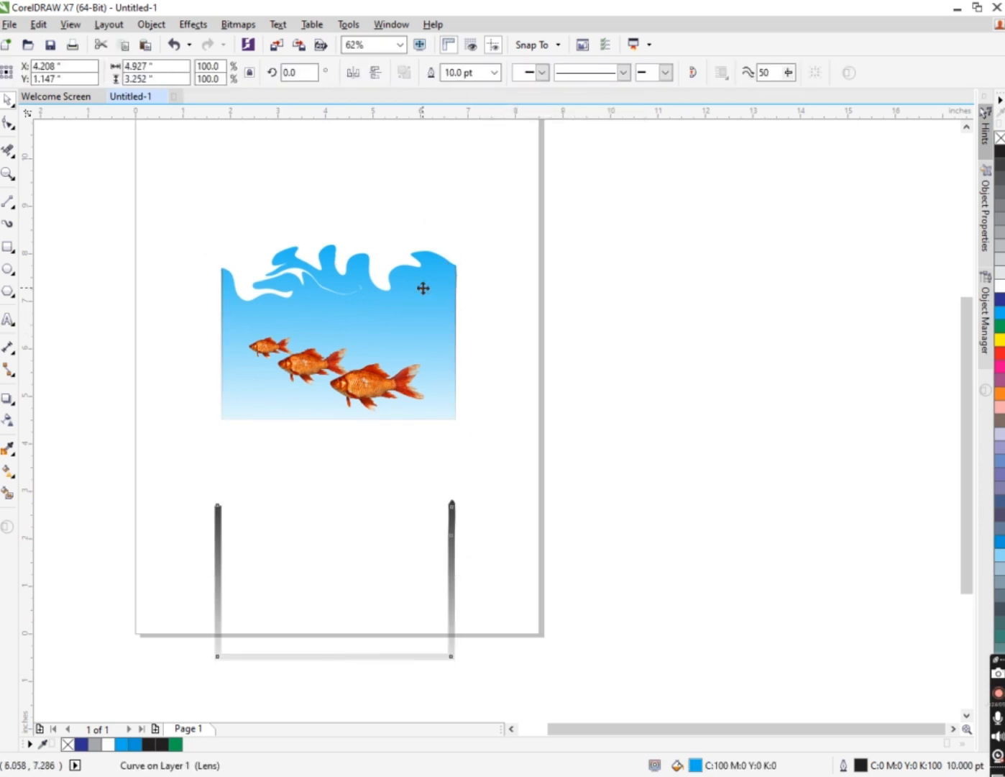
left_click(426, 345)
key("Down")
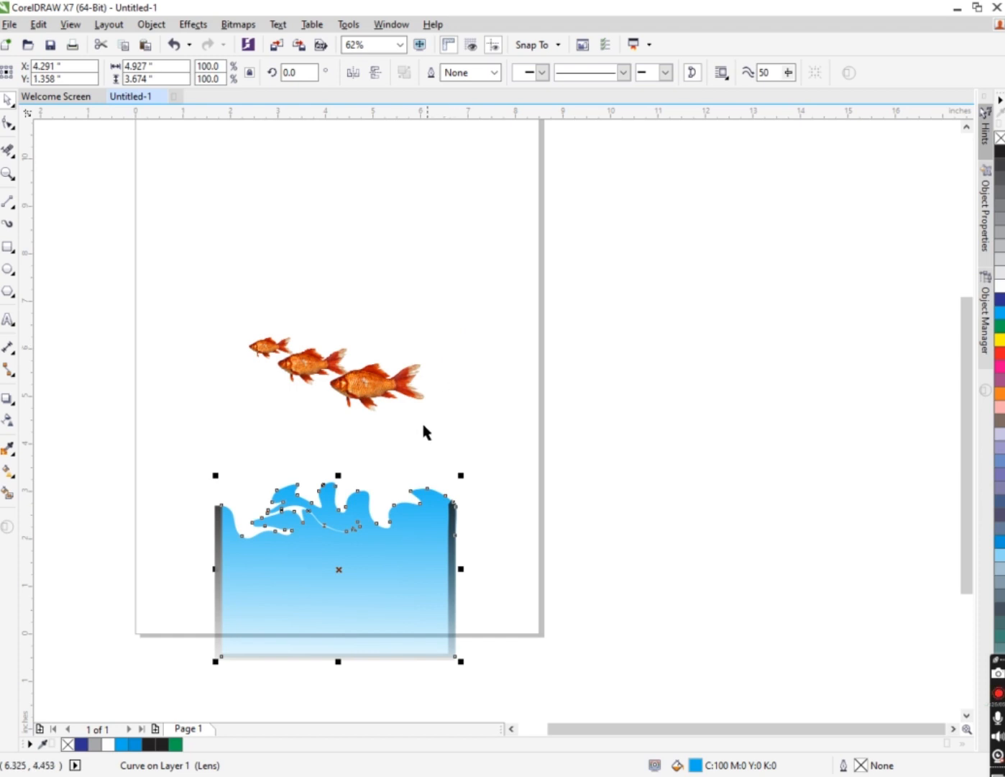
- Select all the fish together and nudge them 5 inches down onto the water shape
left_click(465, 459)
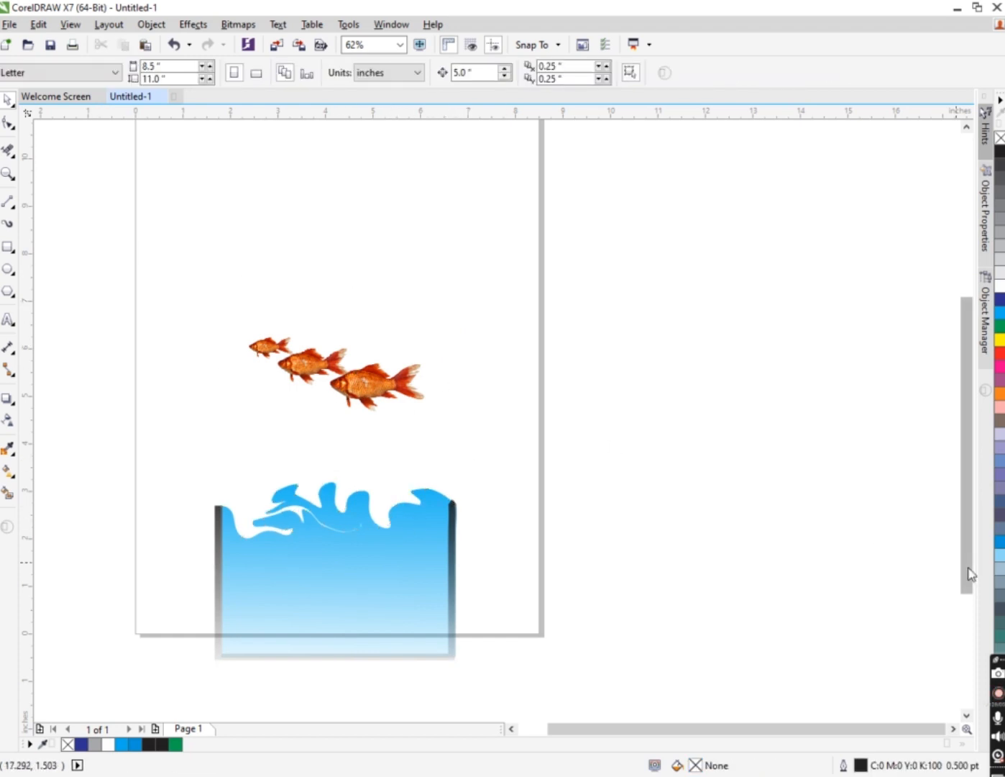
left_click_drag(219, 271, 538, 471)
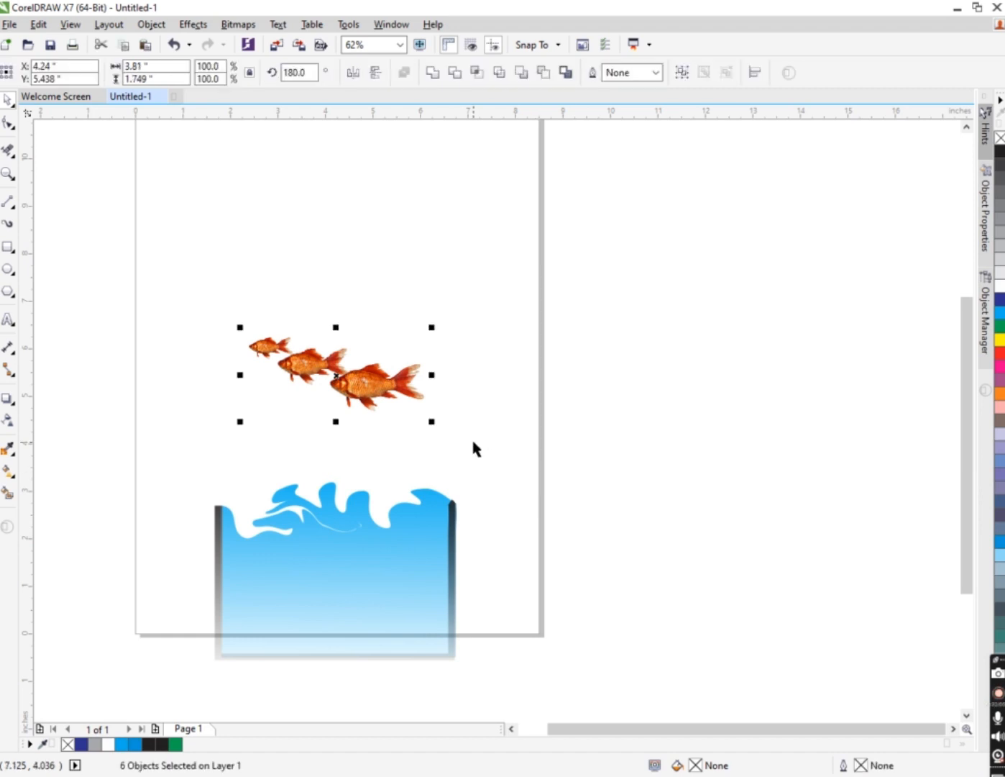
key("Down")
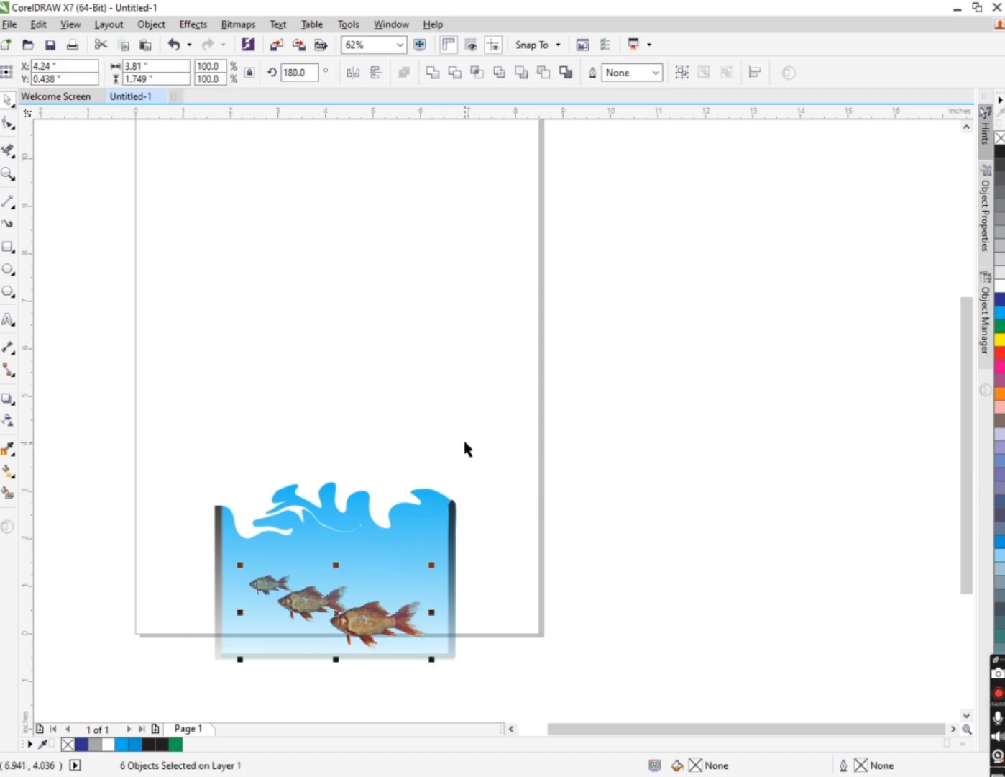
- Select every object of the fish tank picture and nudge it 5 inches up the page
scroll(324, 417, "down", 1)
scroll(608, 730, "down", 2)
key("ctrl+a")
key("Up")
scroll(333, 455, "up", 1)
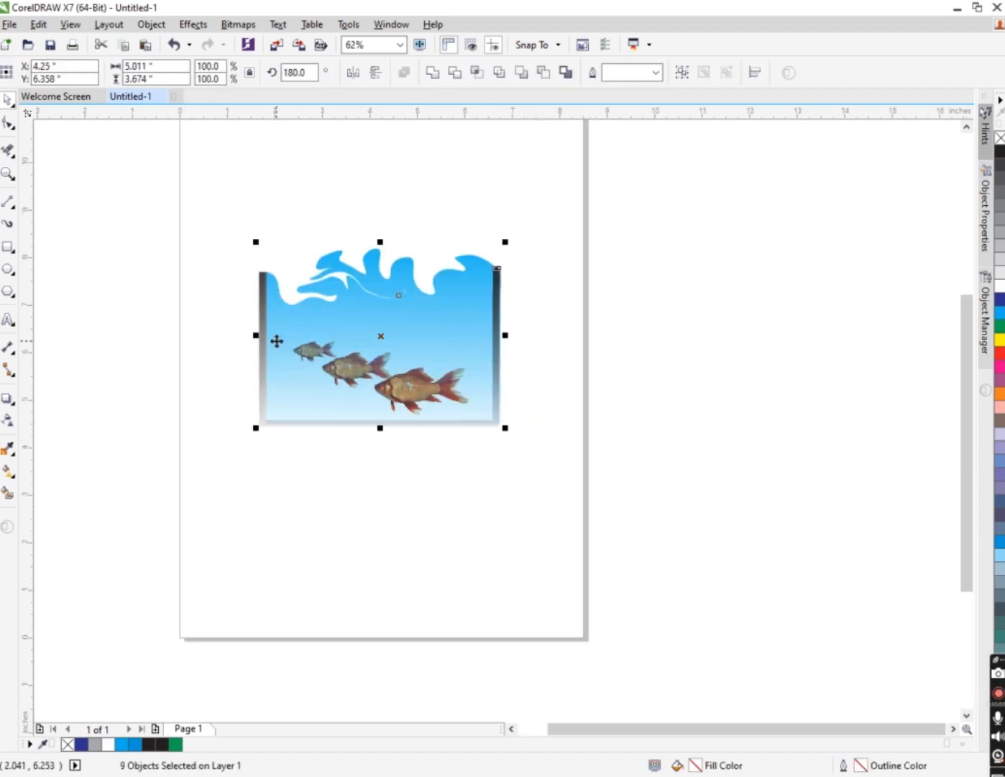
scroll(362, 388, "up", 1)
scroll(361, 387, "down", 1)
left_click(341, 512)
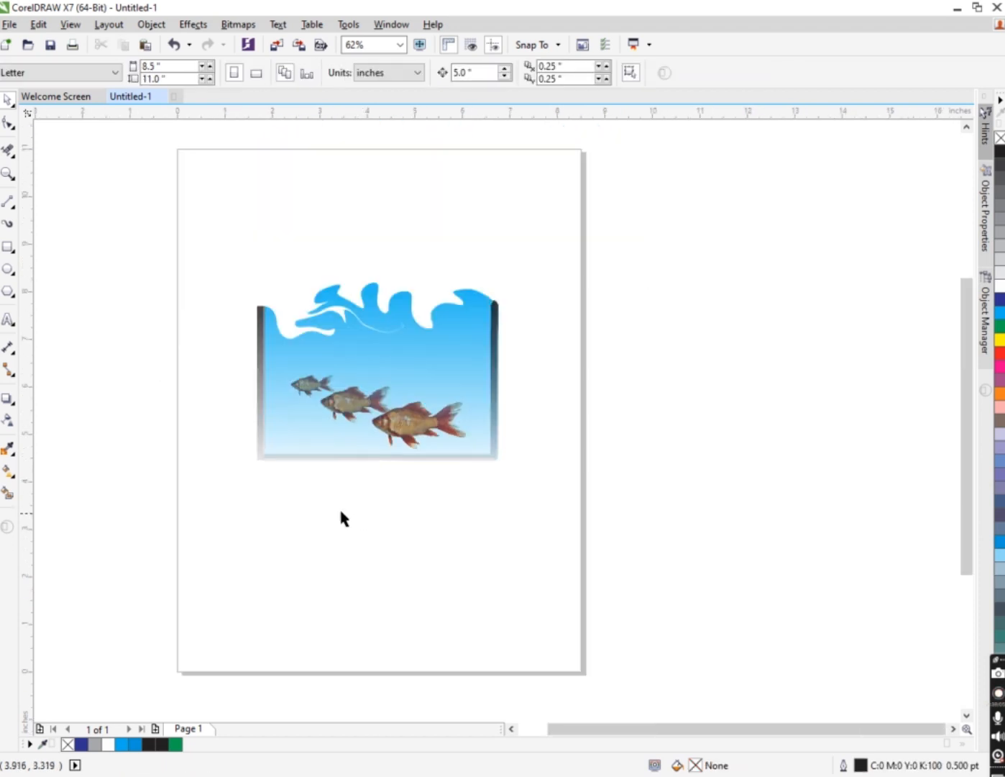
left_click(378, 403)
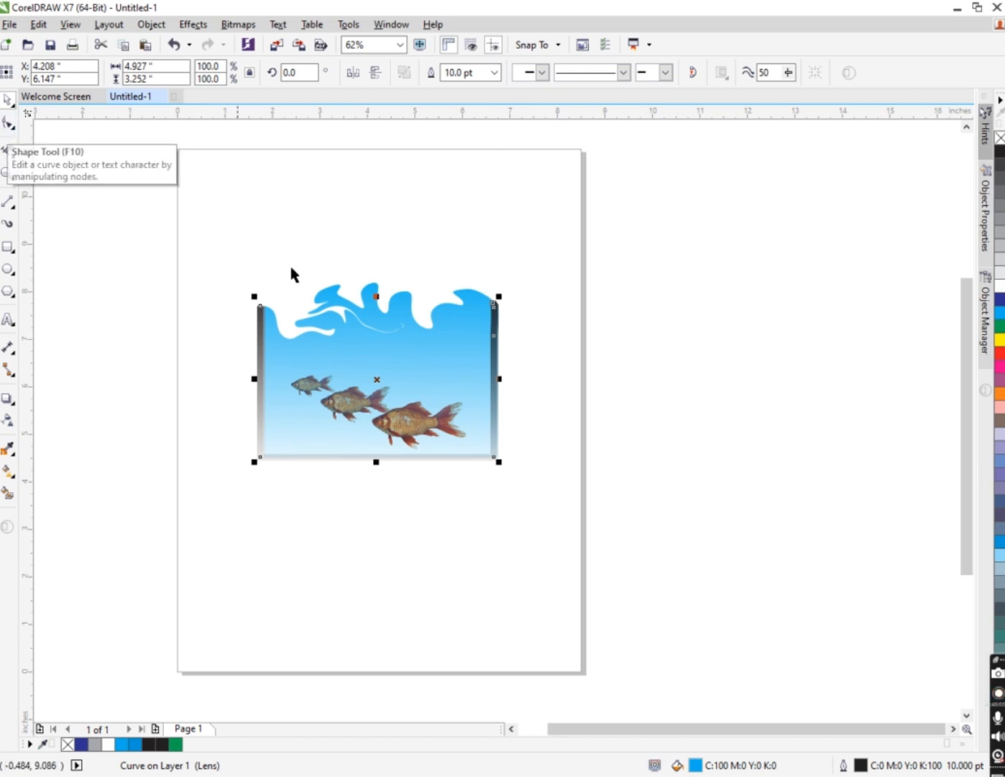
scroll(269, 443, "down", 2)
scroll(273, 442, "up", 5)
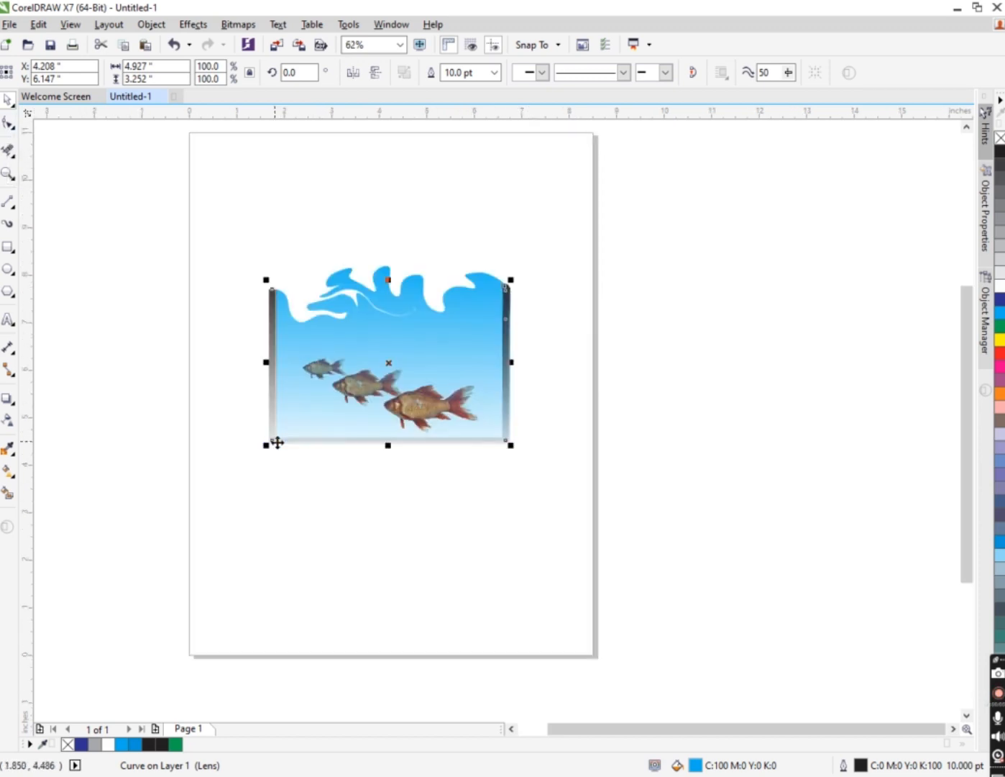
scroll(277, 442, "down", 1)
scroll(406, 359, "down", 2)
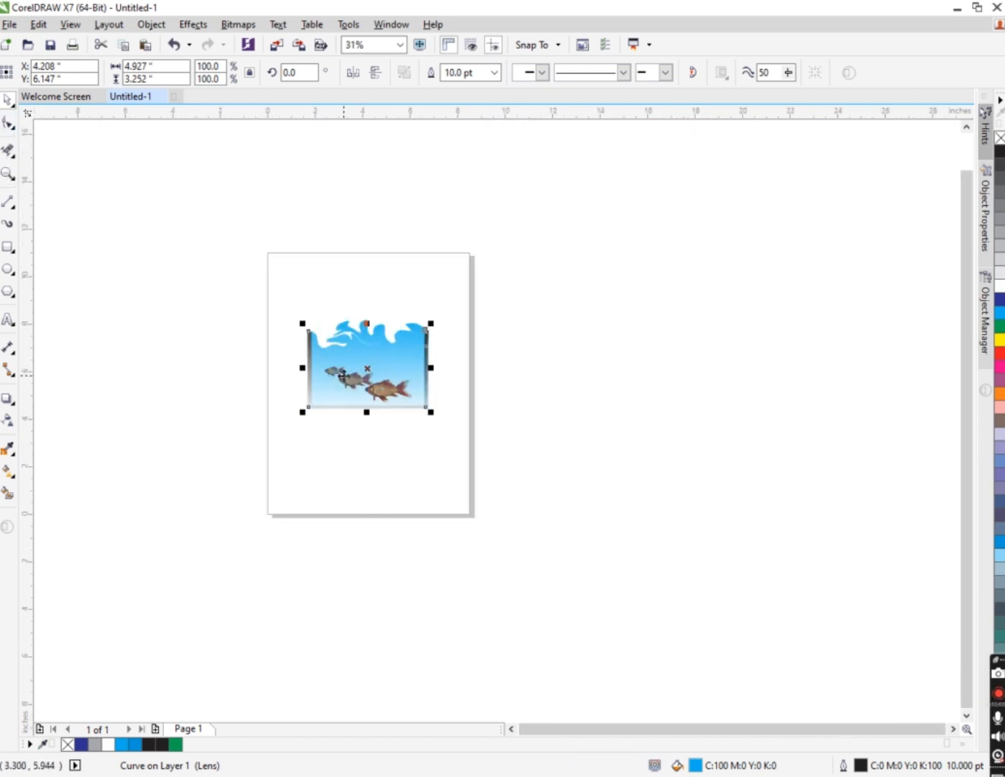
scroll(378, 356, "up", 1)
- Nudge the thick frame 5 inches down and delete the thin 0.5 pt outline around the water shape
left_click(455, 184)
left_click(397, 339)
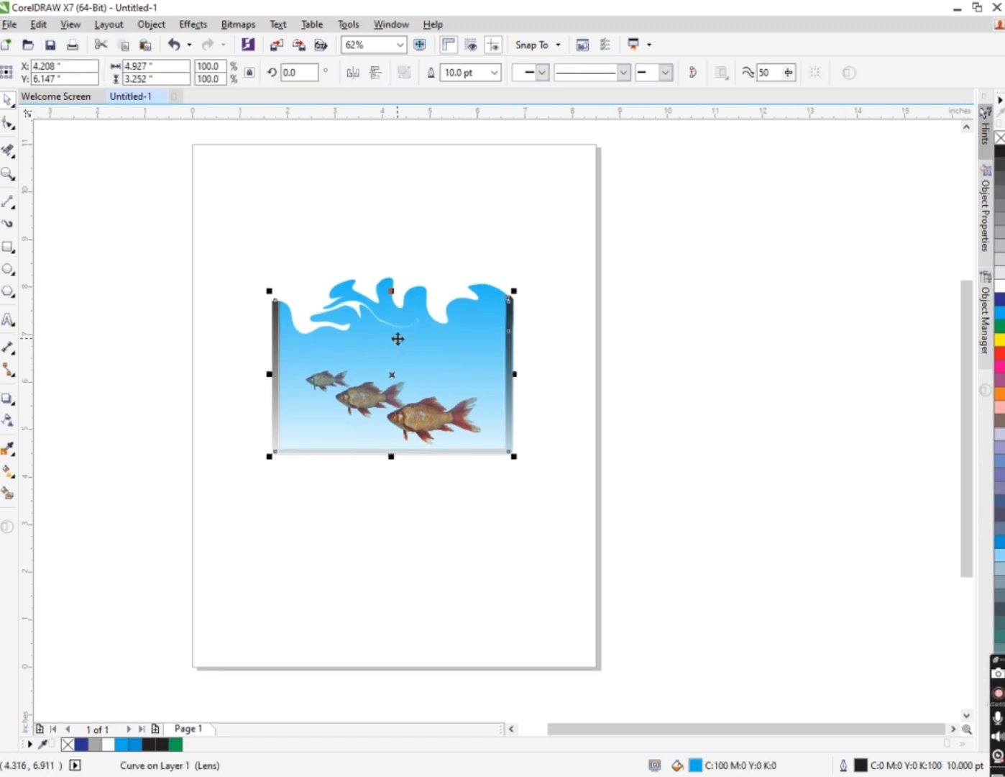
key("Down")
left_click(398, 339)
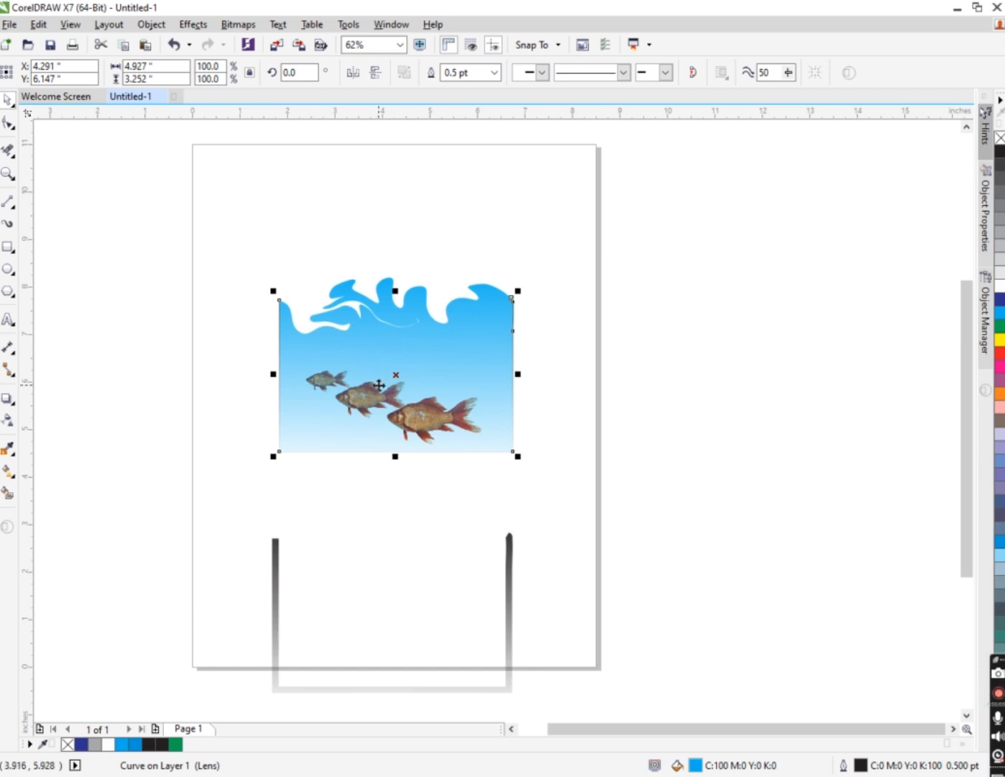
key("Escape")
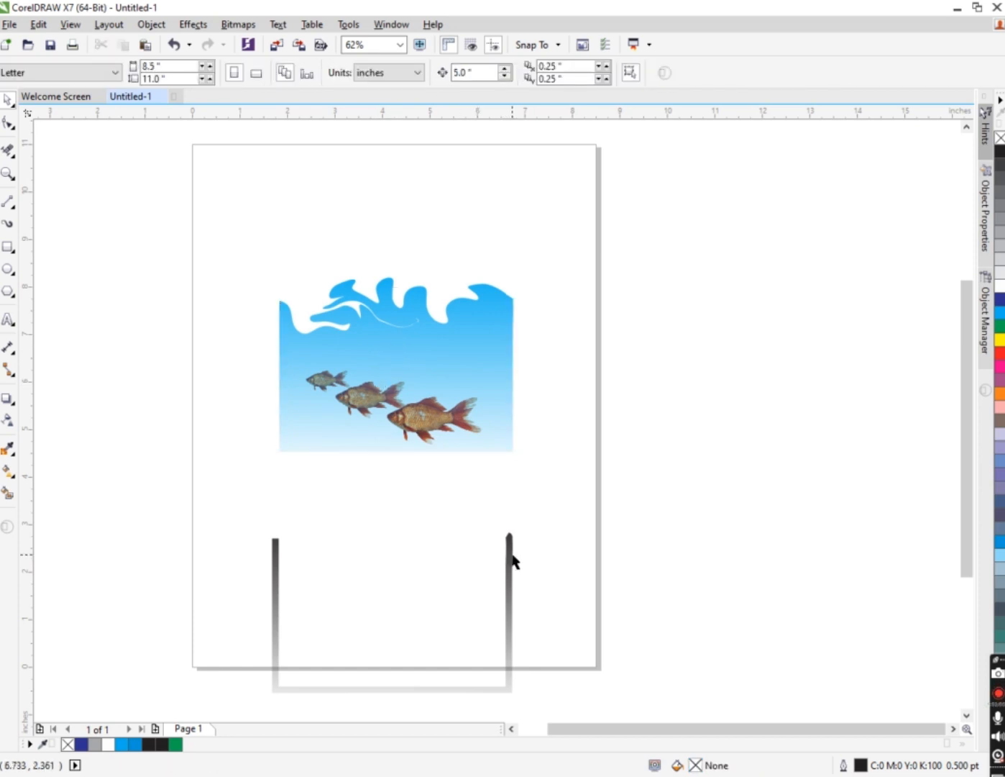
- Nudge the thick frame back up 5 inches, and delete it together with the blue water shape
left_click(512, 555)
key("ctrl+z")
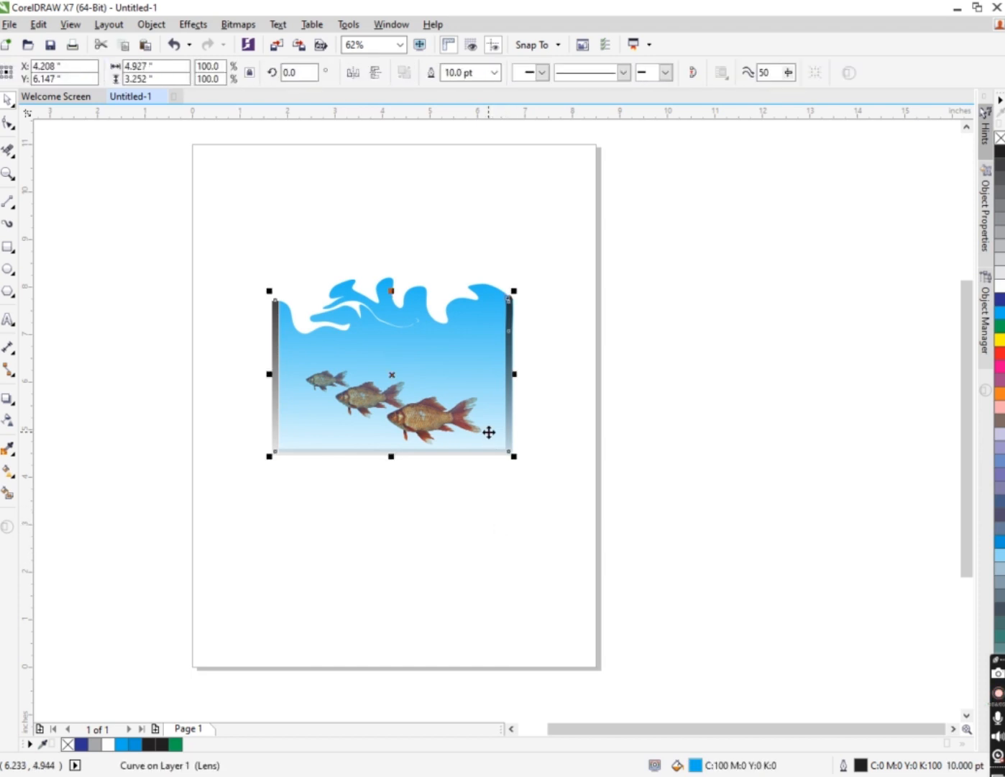
key("Escape")
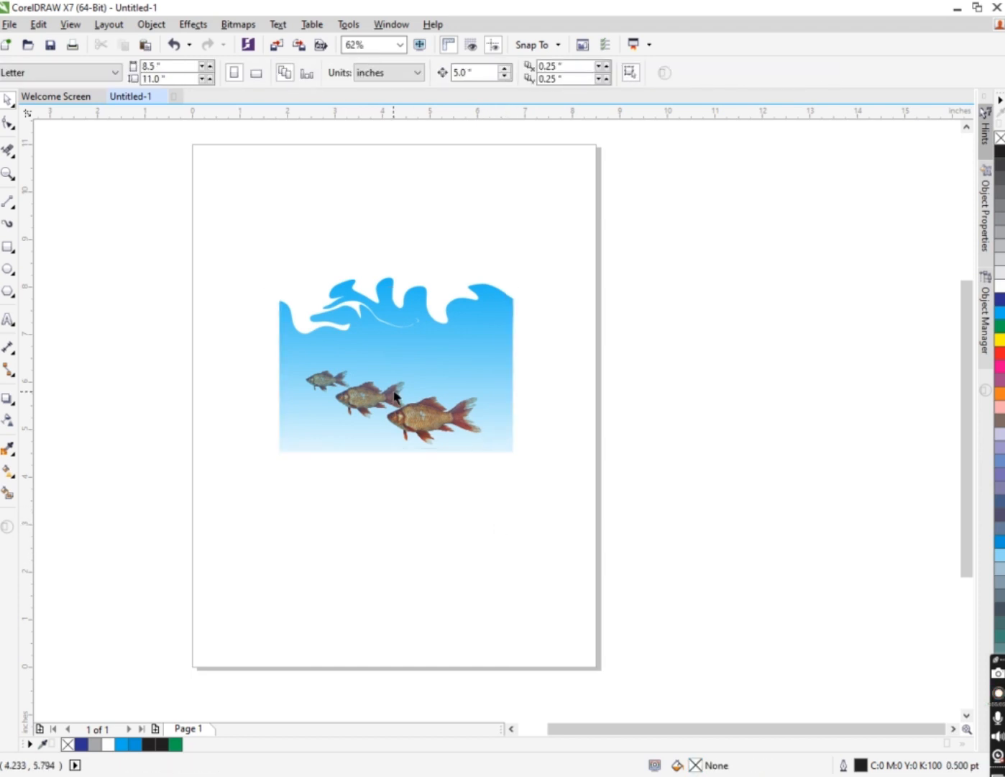
left_click(463, 393)
key("Delete")
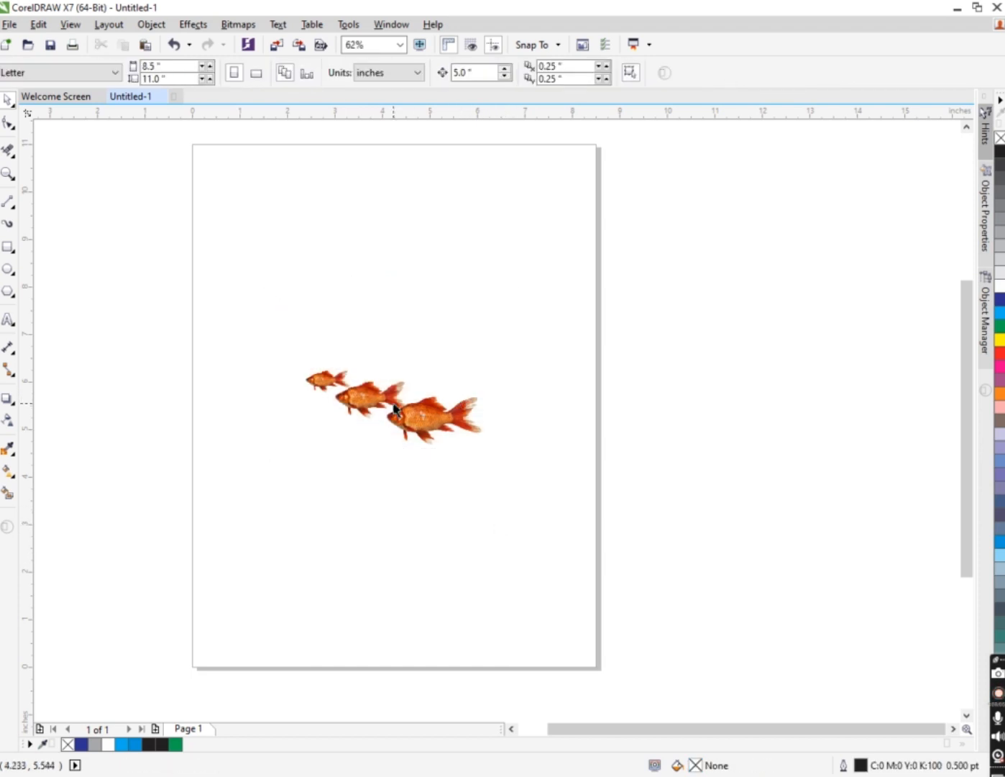
- Undo the latest edits back to before the thin outline around the water shape was deleted
left_click(395, 409)
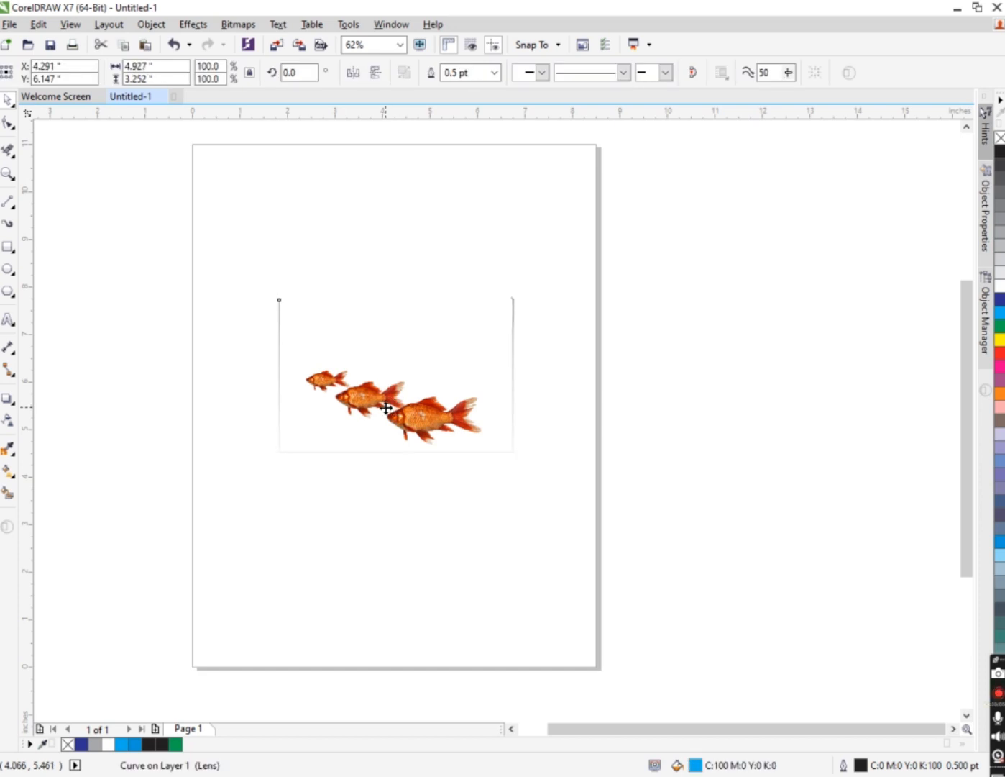
key("ctrl+z")
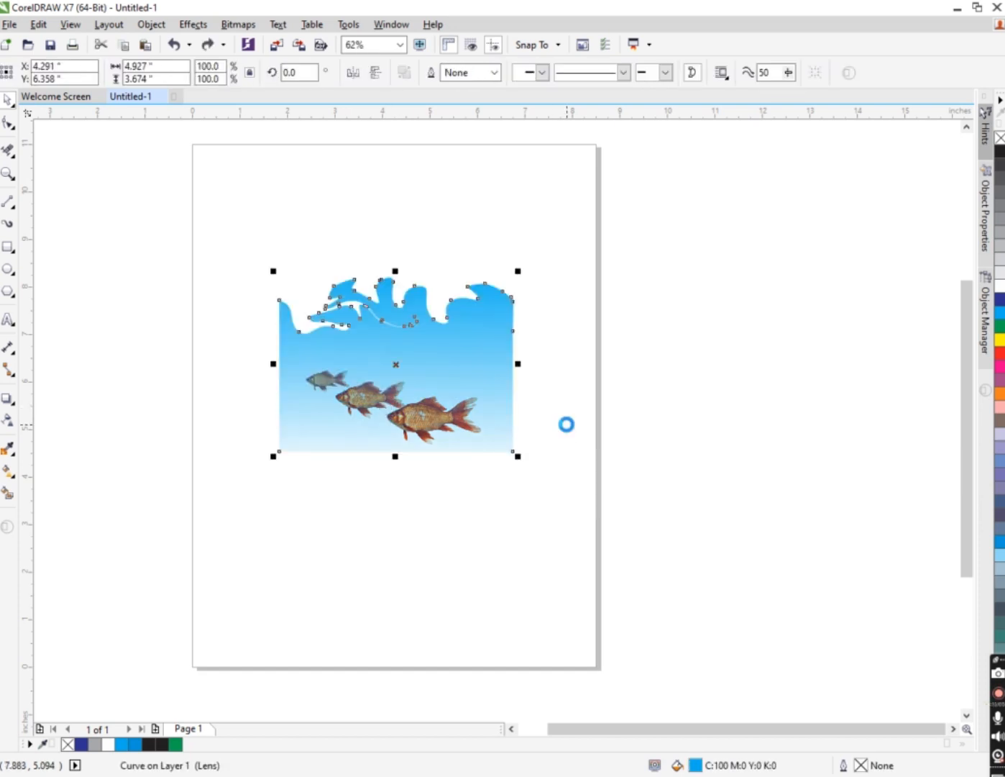
key("ctrl+z")
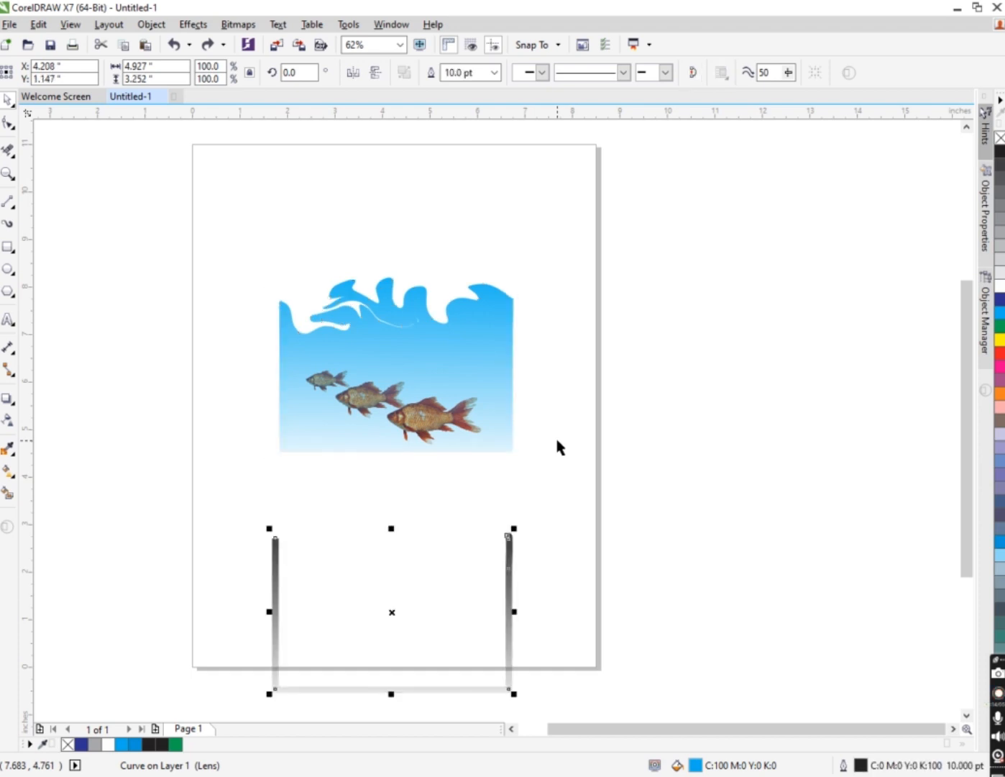
key("ctrl+z")
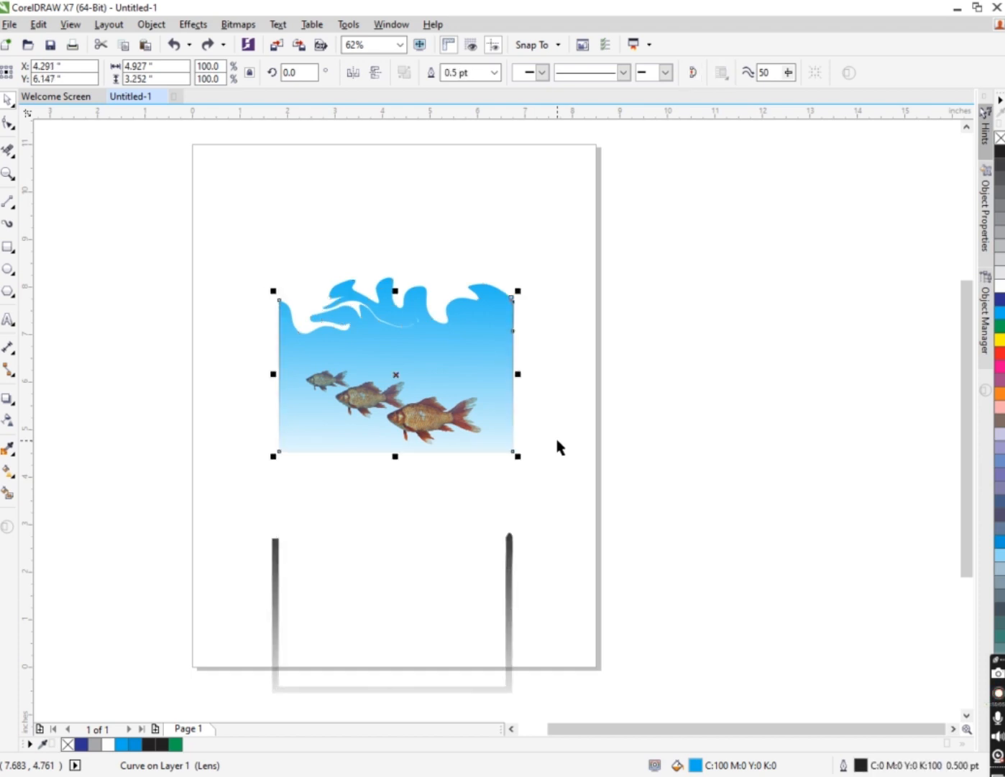
- Delete the thin outline and the borderless blue water shape, leaving the fish and the thick frame
key("ctrl+z")
key("ctrl+z")
key("ctrl+z")
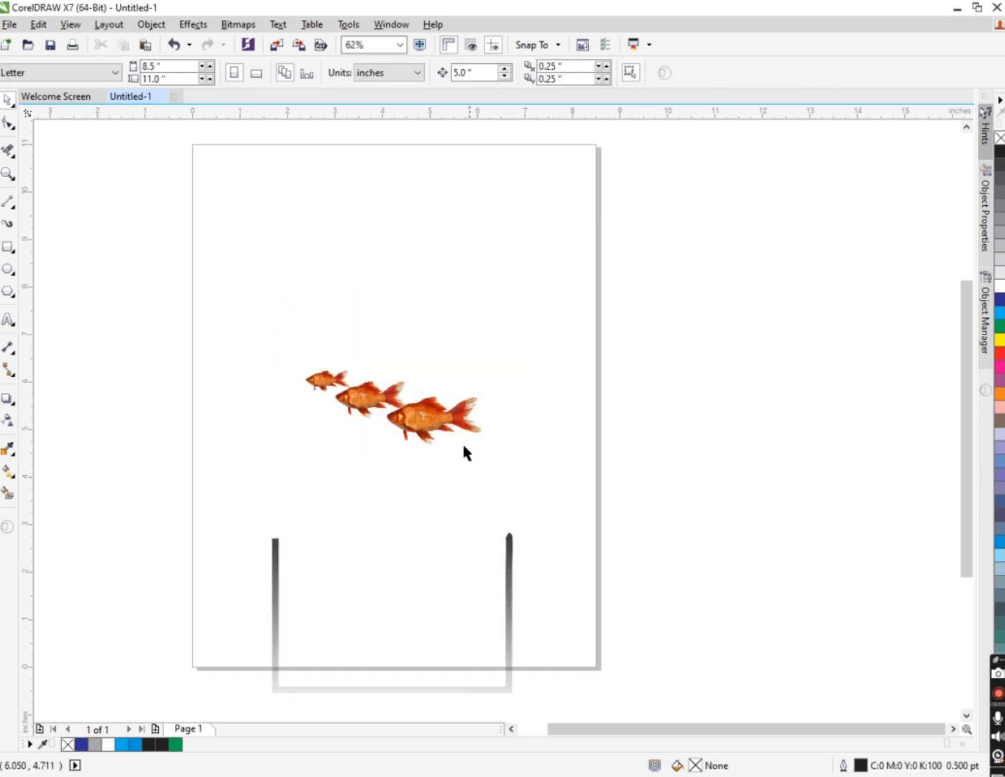
- Move the thick frame back up 5 inches around the fish and restore the blue water shape
scroll(463, 450, "down", 2)
left_click(479, 543)
left_click_drag(479, 543, 478, 425)
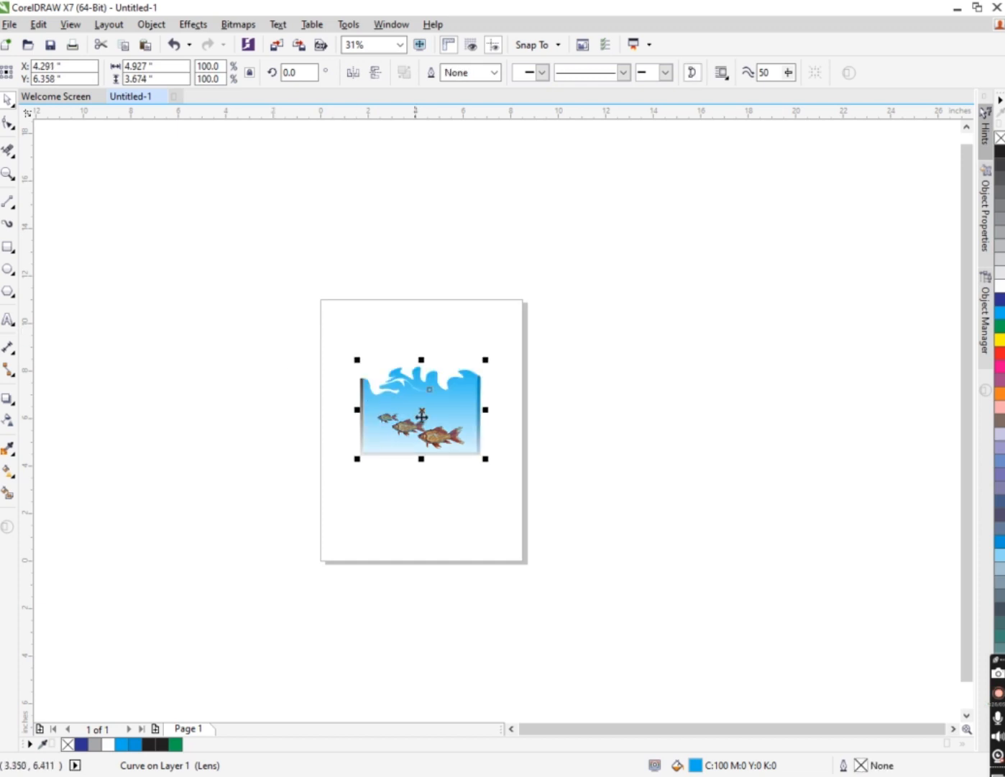
- Select the whole fish tank picture and delete it from the page
scroll(431, 445, "up", 2)
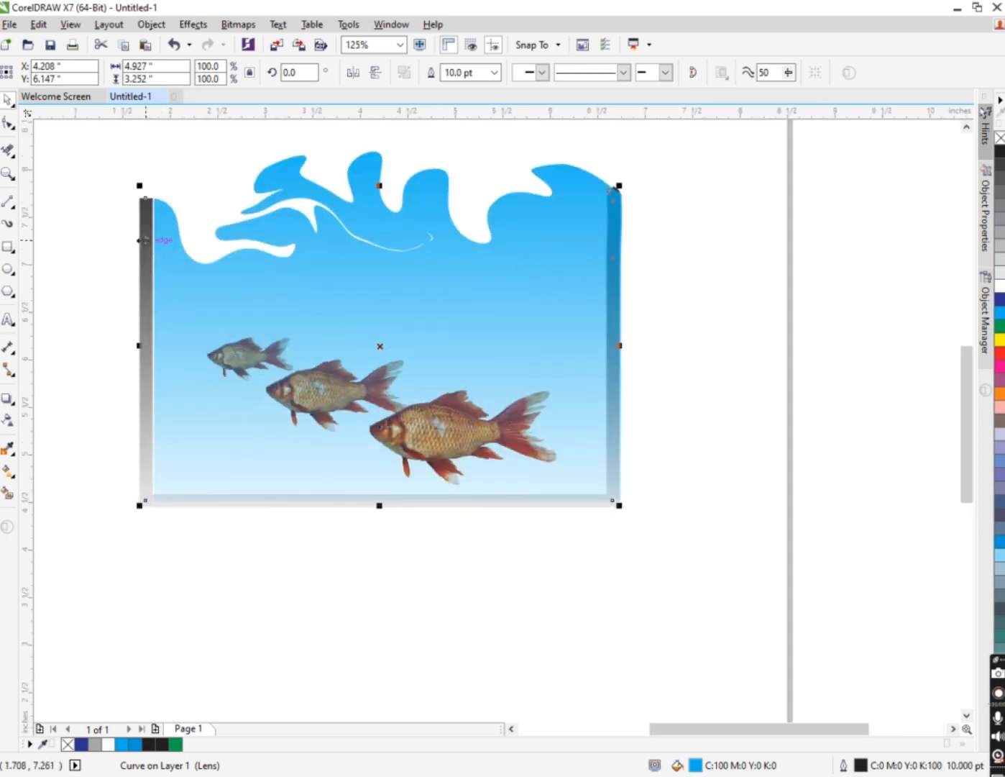
scroll(126, 253, "down", 1)
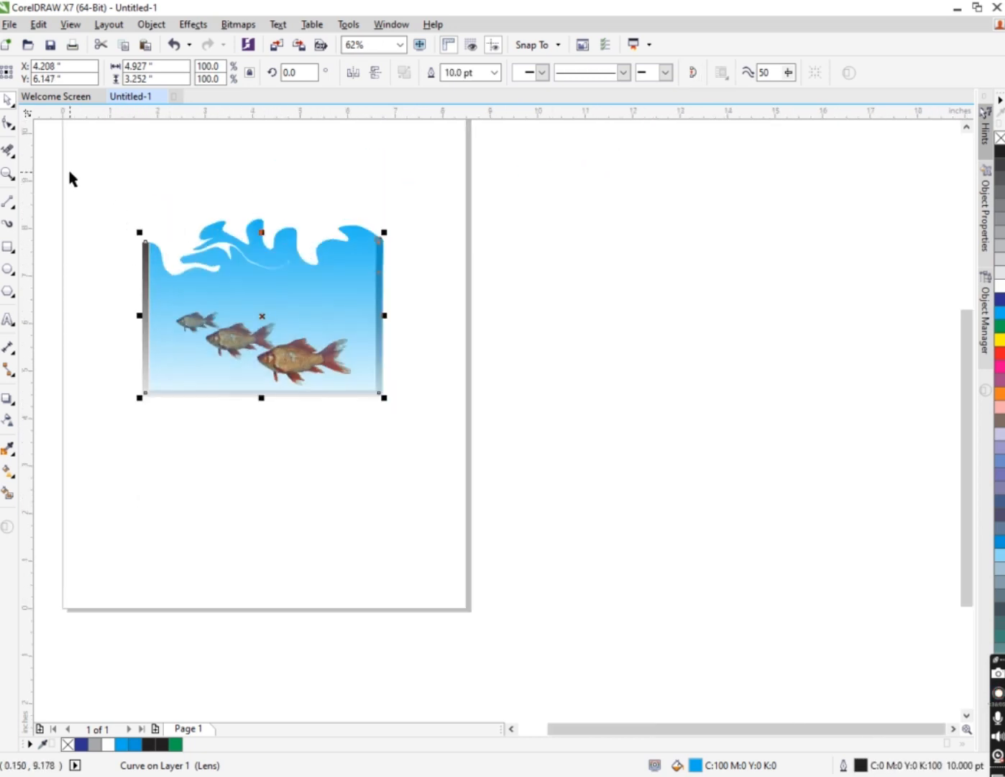
left_click_drag(71, 169, 552, 479)
key("Delete")
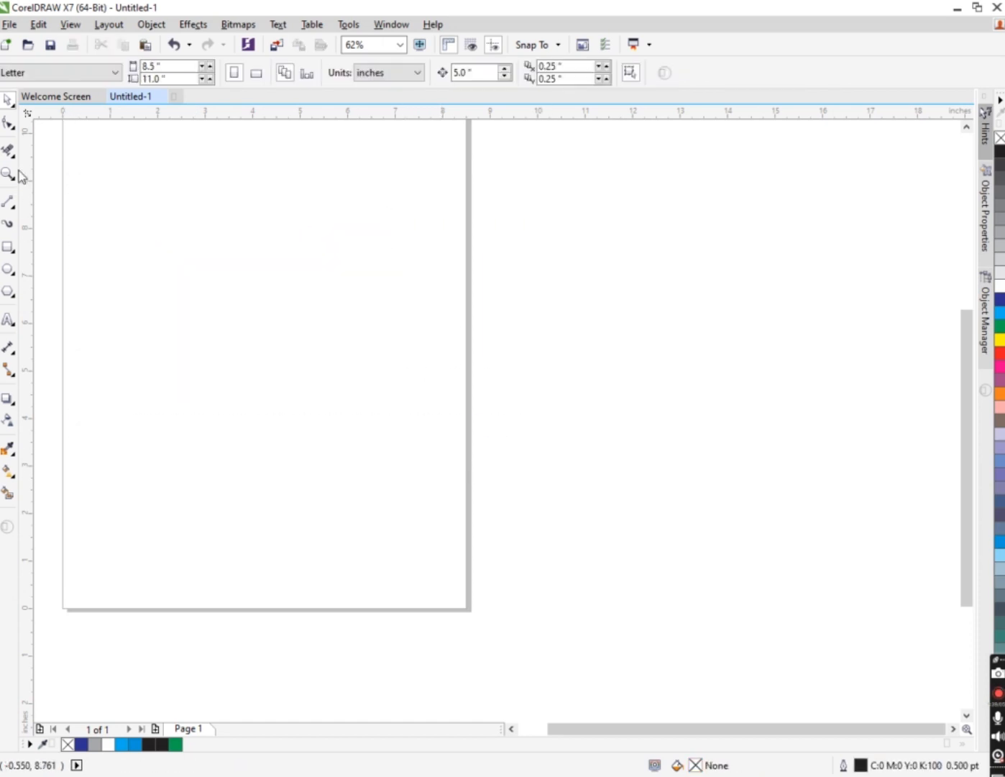
- Draw a rectangle about 6.18 by 4.37 inches across the upper part of the page and fill it with green
left_click(13, 158)
left_click(14, 162)
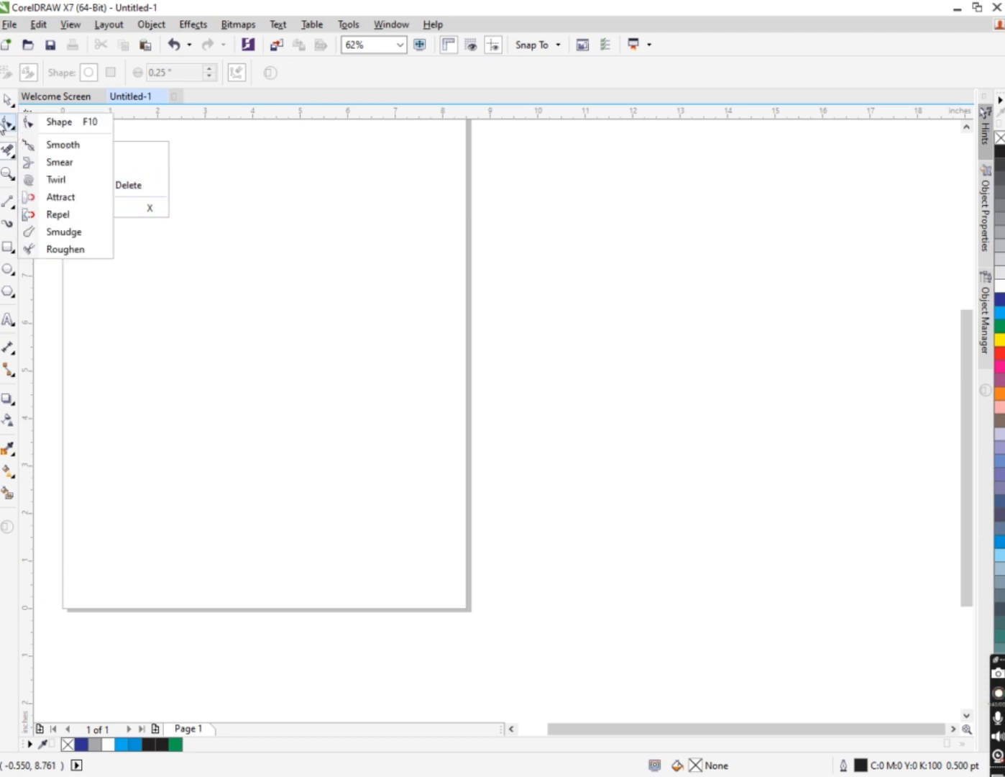
left_click(8, 99)
left_click(6, 243)
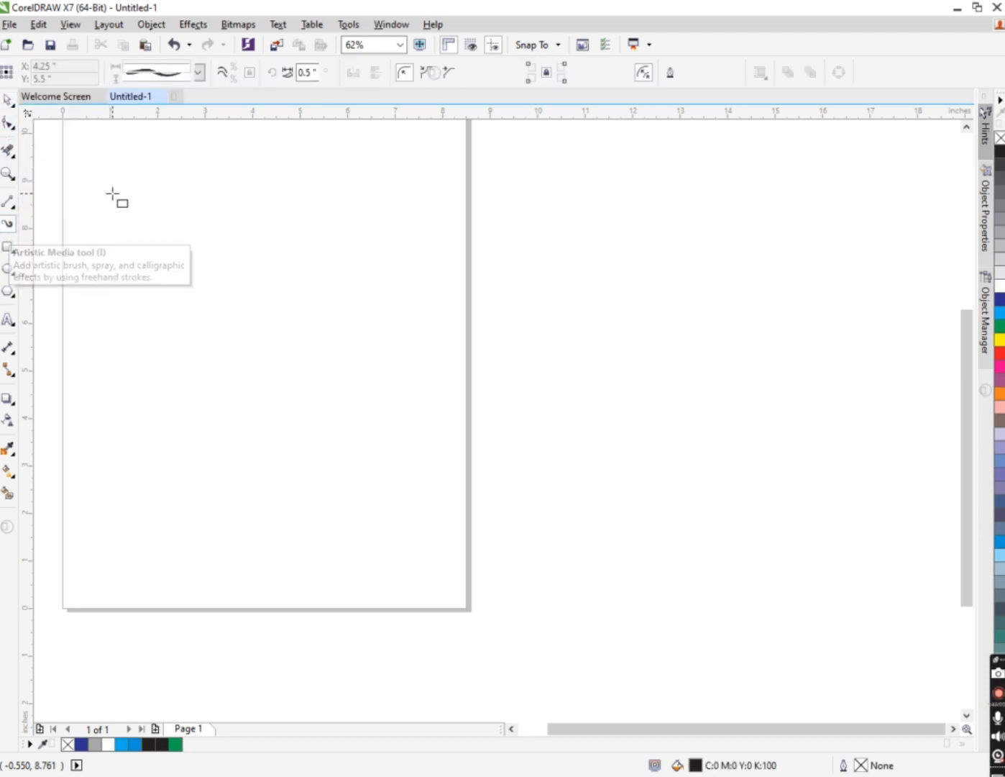
left_click_drag(112, 192, 406, 401)
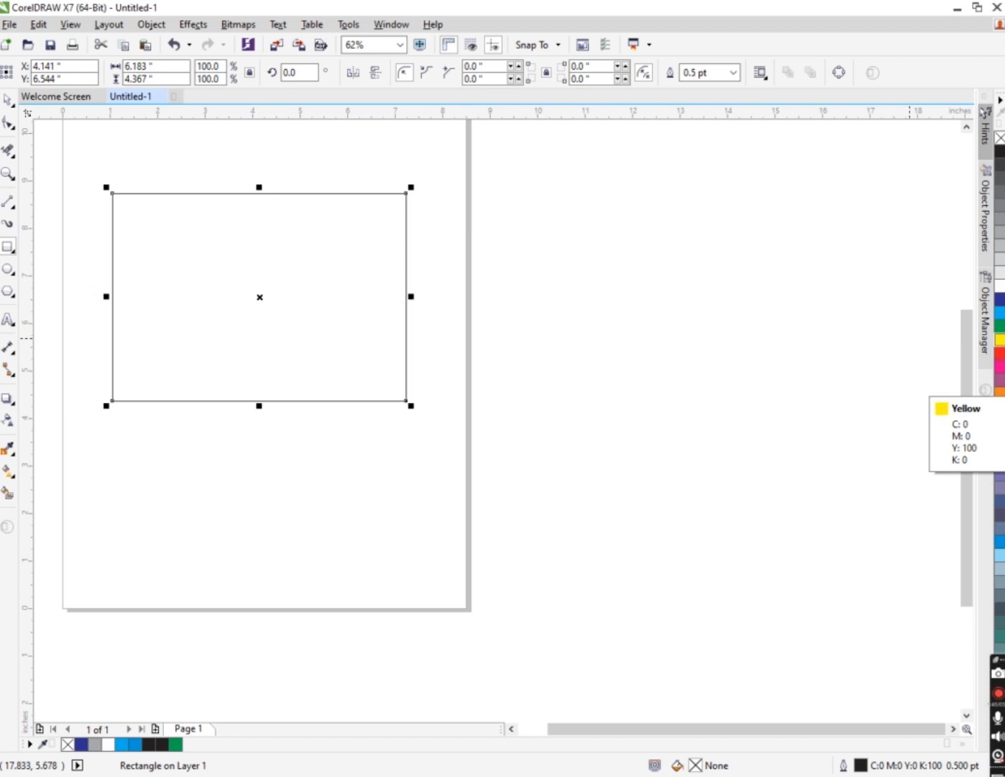
left_click(1000, 326)
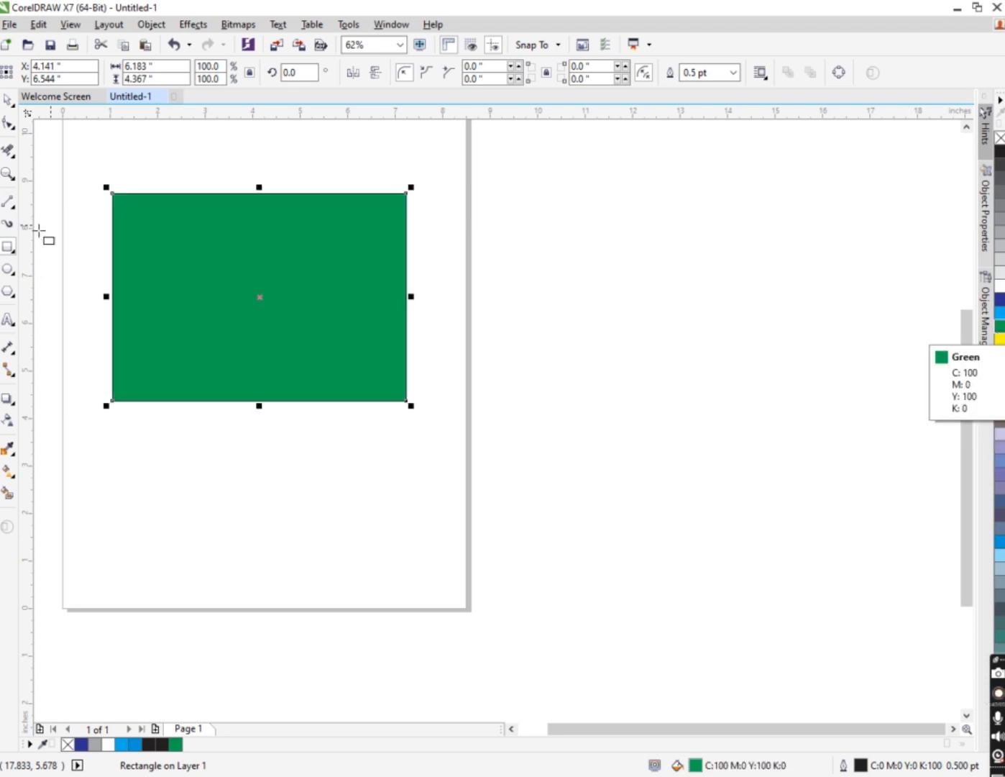
- Erase a short diagonal stroke through the middle of the green rectangle with the Eraser tool
left_click(12, 176)
left_click(12, 157)
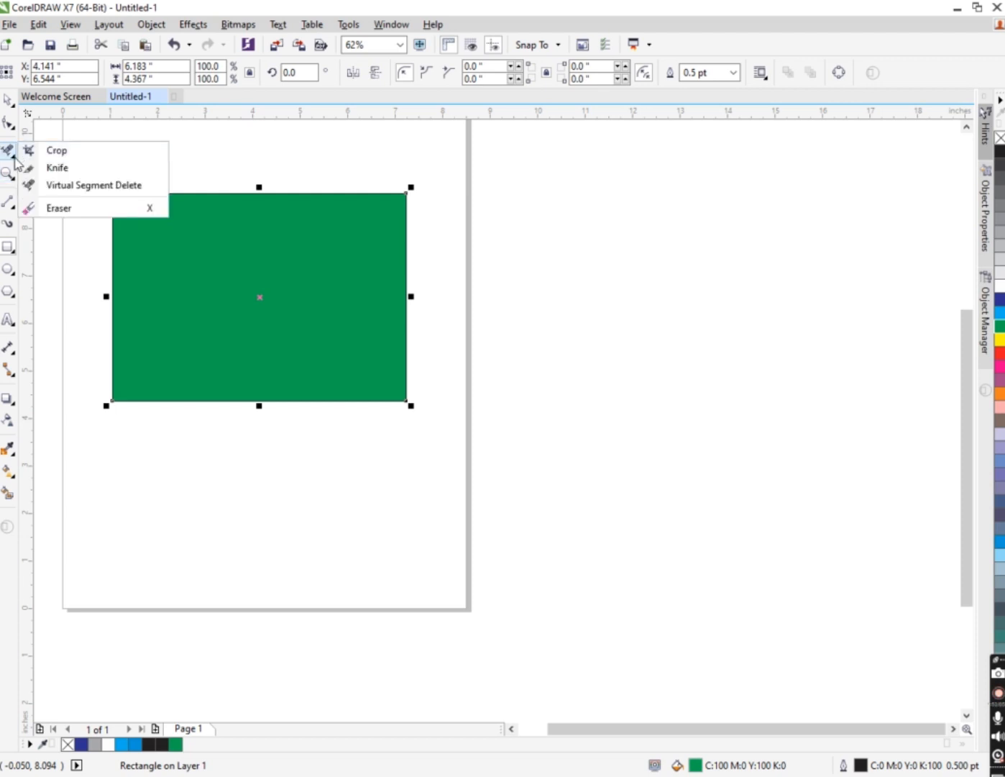
left_click(56, 207)
mouse_move(278, 281)
left_mouse_down()
mouse_move(221, 300)
mouse_move(210, 270)
mouse_move(251, 259)
mouse_move(296, 269)
mouse_move(301, 305)
mouse_move(252, 336)
mouse_move(209, 328)
mouse_move(181, 274)
mouse_move(230, 259)
mouse_move(334, 268)
mouse_move(310, 295)
mouse_move(251, 277)
mouse_move(282, 297)
mouse_move(233, 293)
mouse_move(215, 304)
mouse_move(265, 313)
mouse_move(259, 288)
mouse_move(209, 302)
mouse_move(232, 341)
left_mouse_up()
left_click(7, 100)
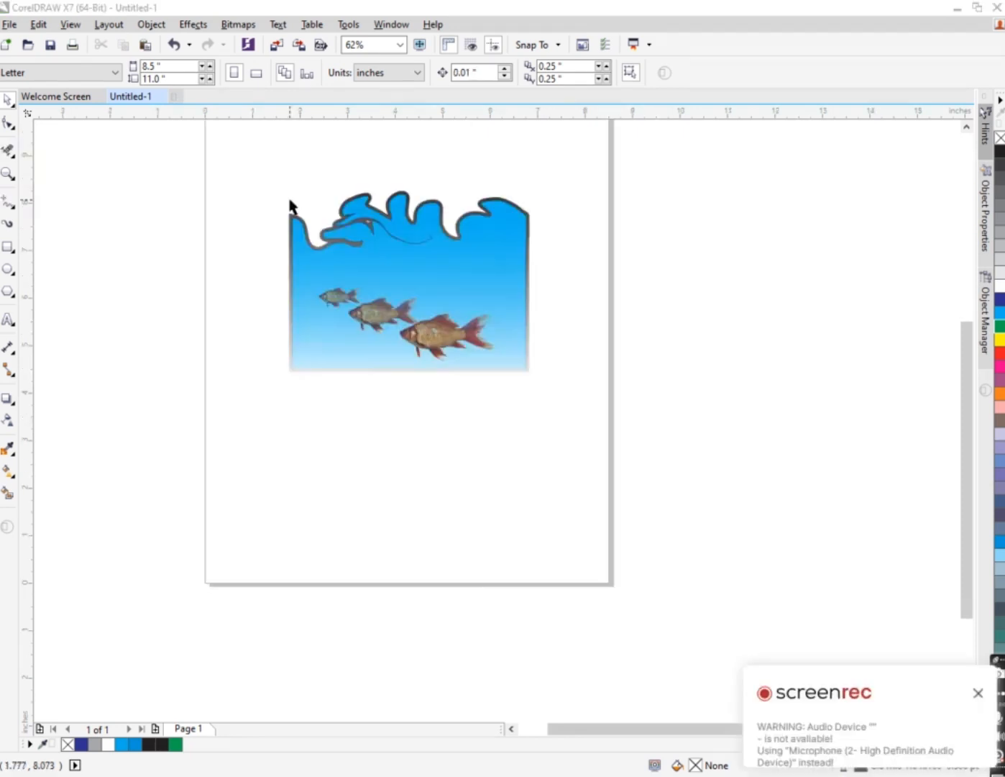
- Draw a two-segment line about 5.62 by 1.83 inches from the tank's upper-left corner to the smallest fish and past its upper-right corner
scroll(405, 216, "up", 2)
scroll(338, 230, "up", 1)
scroll(406, 234, "down", 1)
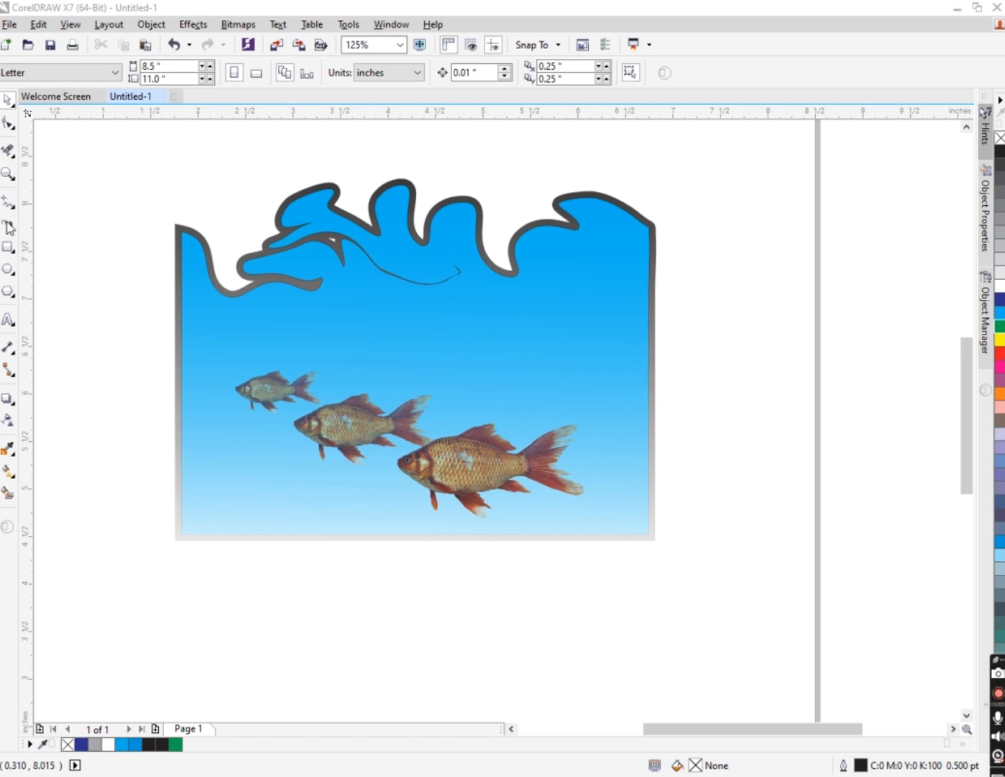
left_click(14, 209)
left_click(39, 217)
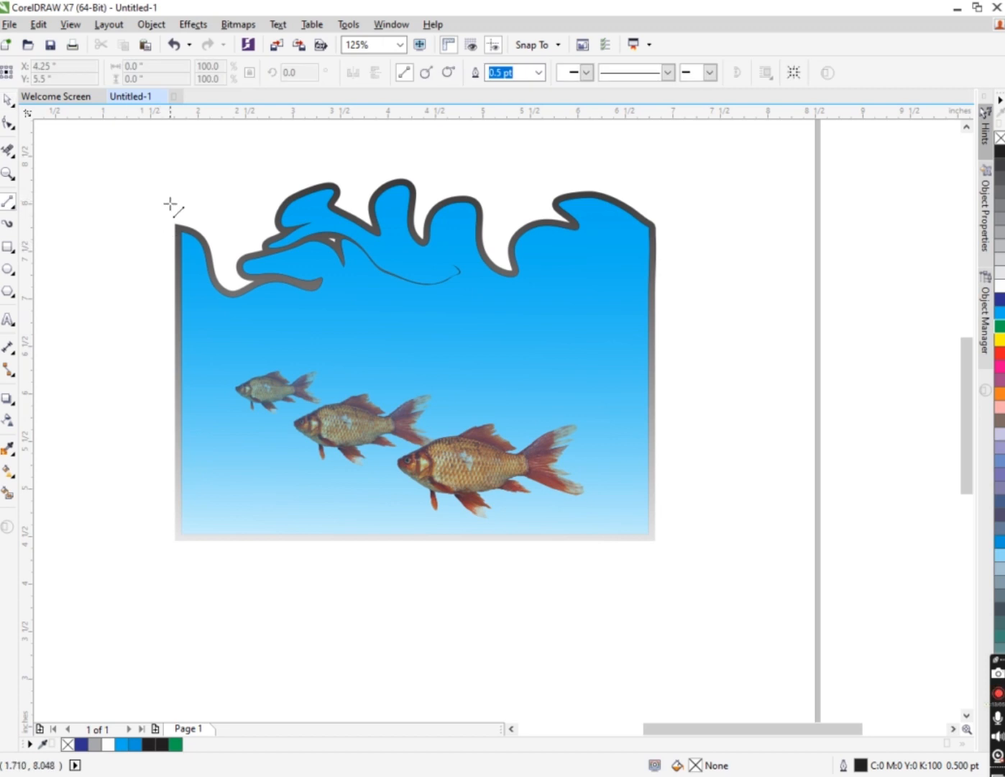
left_click_drag(171, 209, 704, 207)
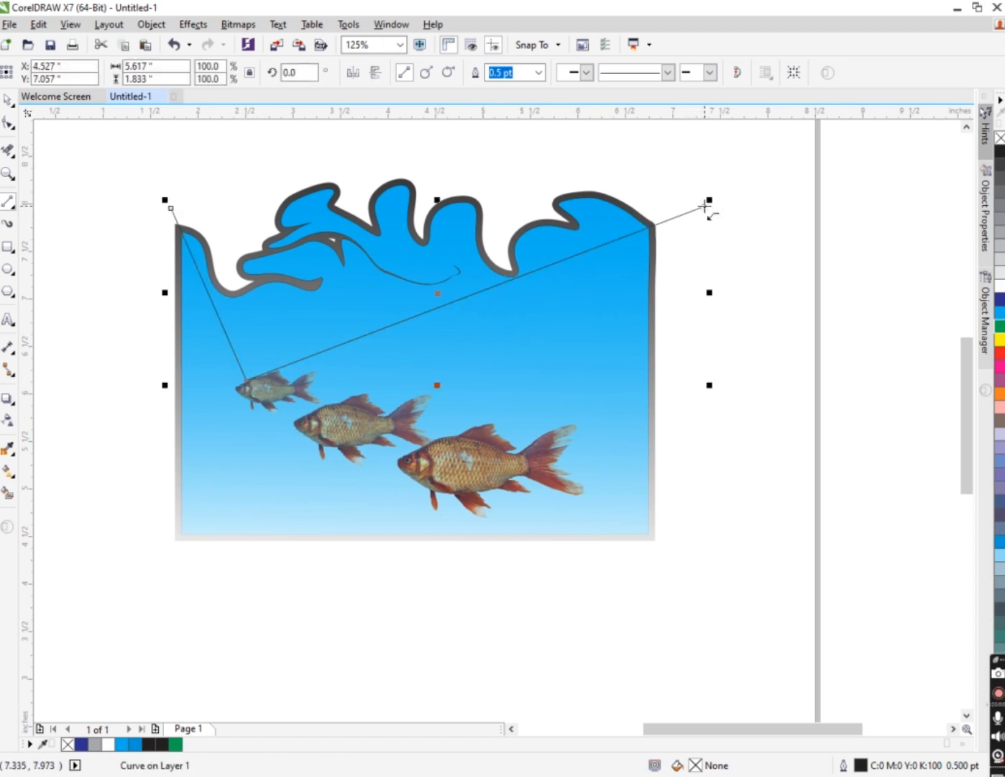
- Continue the line above the waves and back to its start, closing a polygon about 5.95 by 4.8 inches
scroll(704, 207, "down", 1)
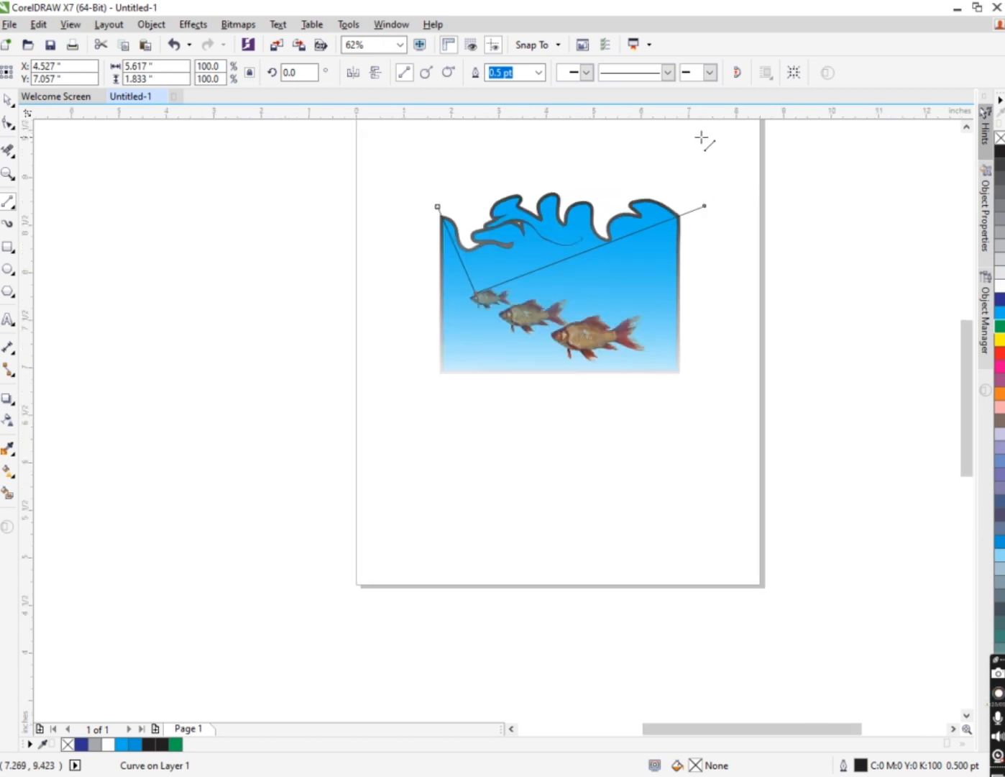
scroll(683, 187, "down", 2)
scroll(680, 176, "up", 3)
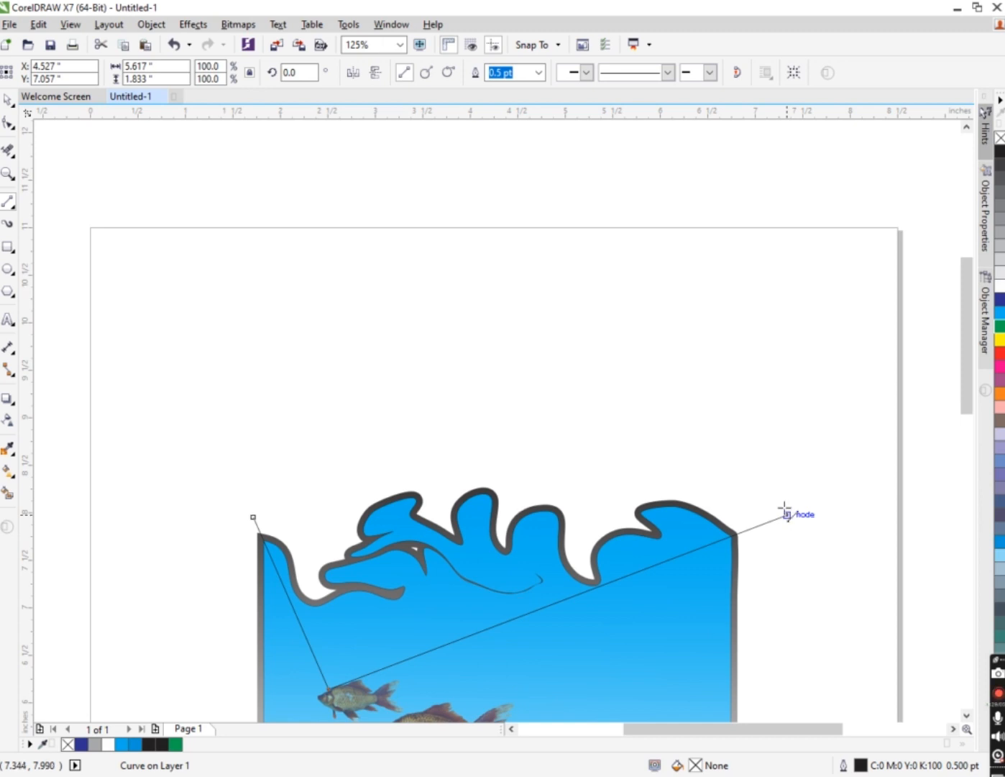
left_click_drag(791, 512, 253, 515)
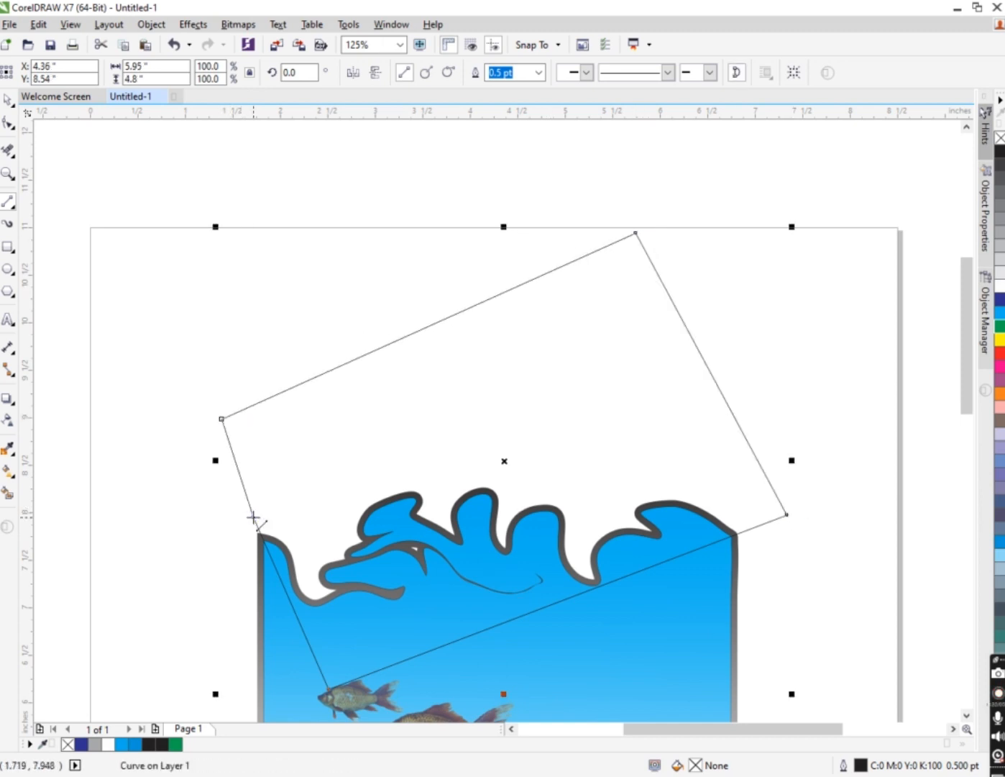
- Try to remove the outline segment at the tank's upper-right corner with Virtual Segment Delete and undo it
left_click(7, 150)
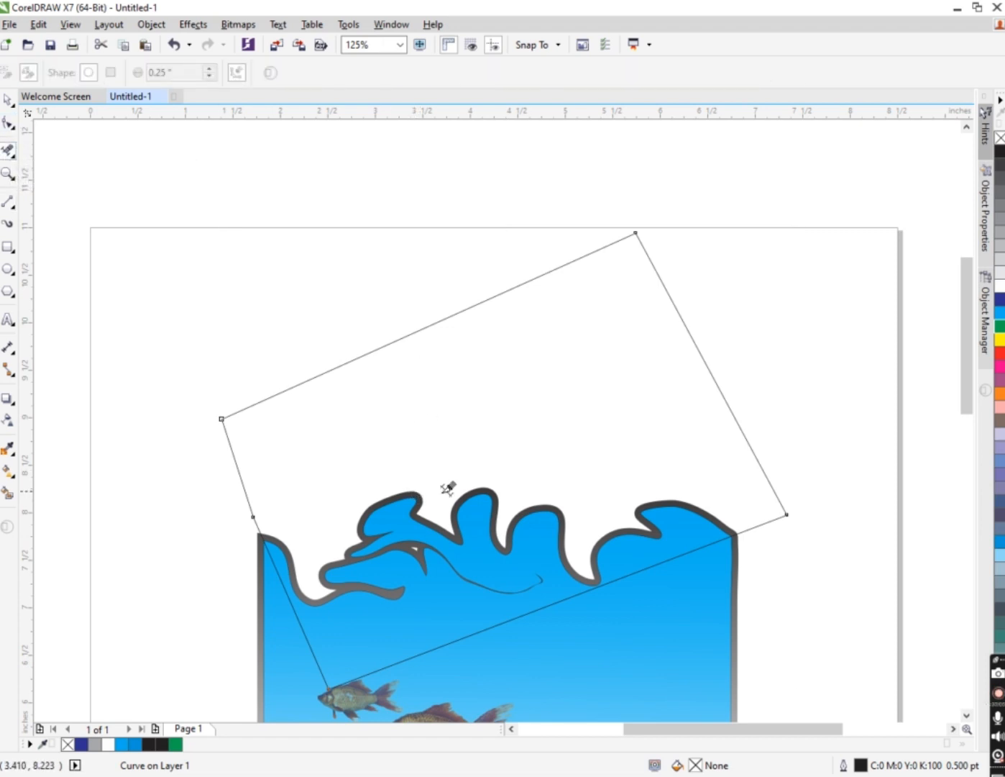
left_click(720, 515)
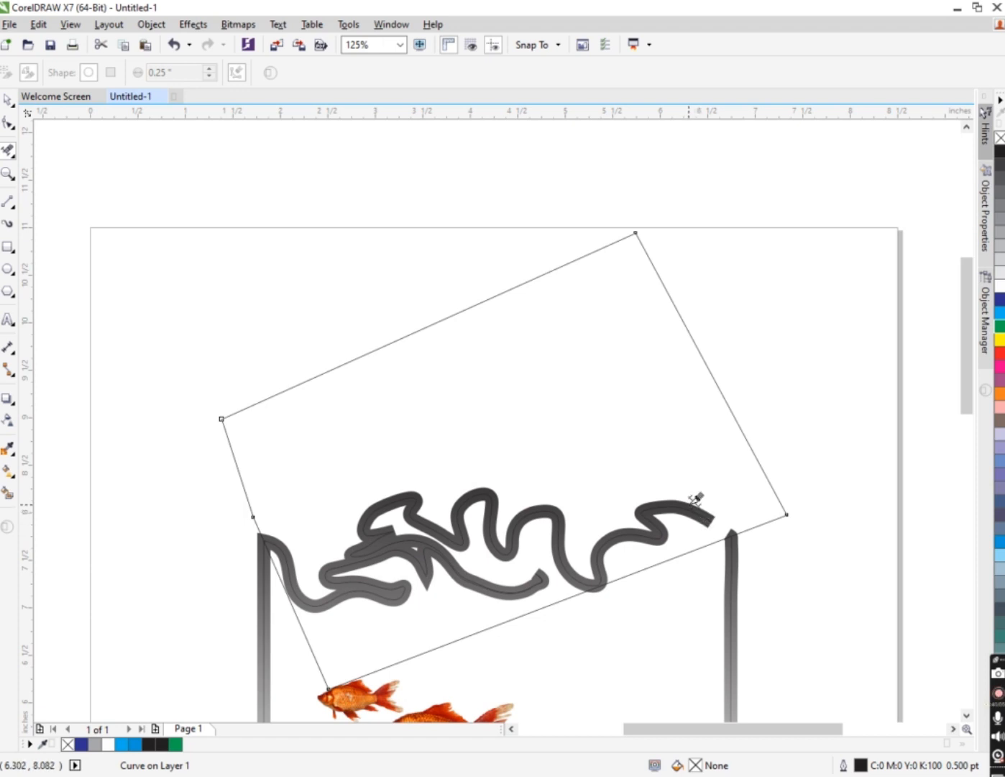
key("ctrl+z")
key("F3")
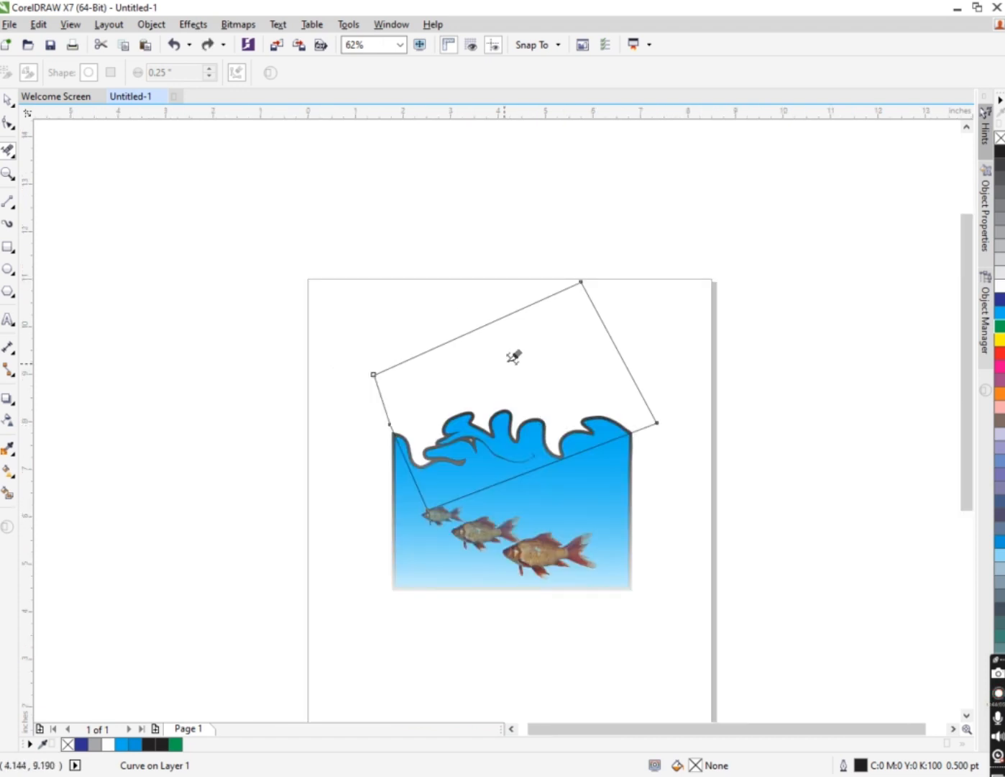
- Select the blue tank shape, try to remove the polygon's segment near its upper-left corner with Virtual Segment Delete, and undo it
scroll(623, 421, "up", 2)
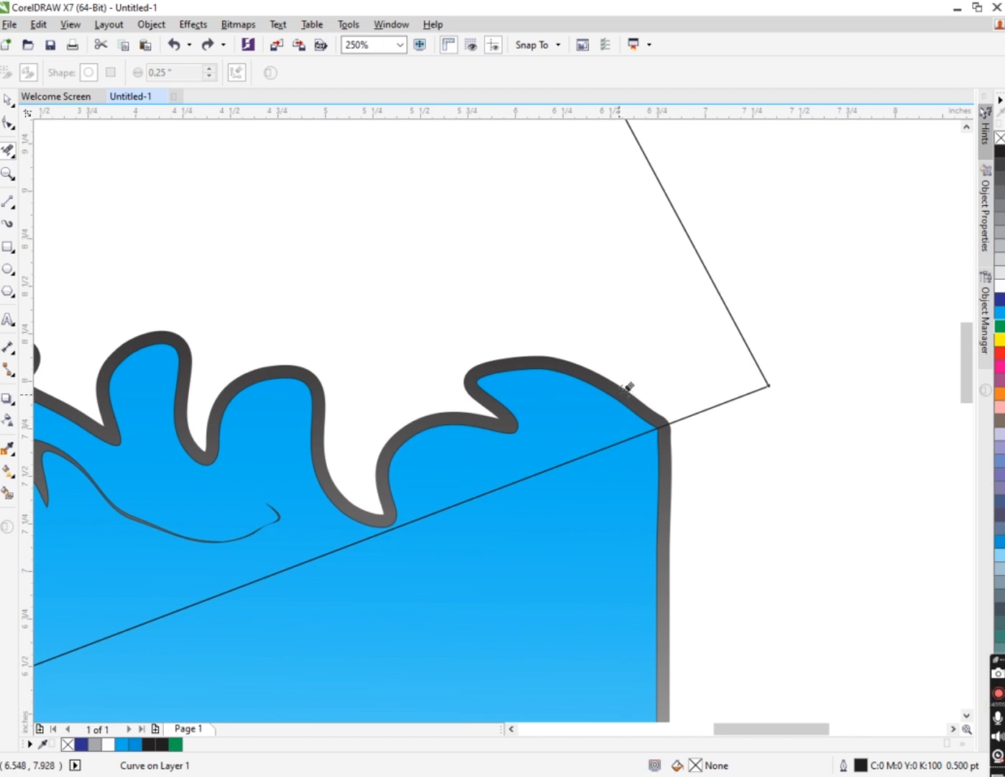
left_click(6, 100)
left_click(664, 540)
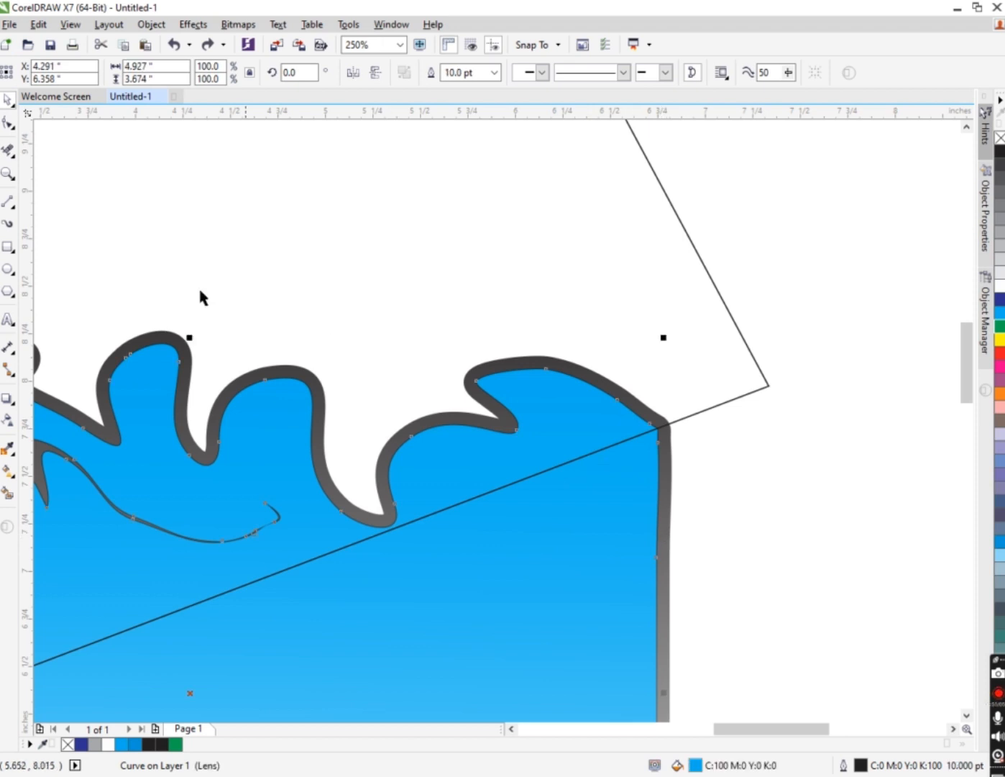
left_click(7, 150)
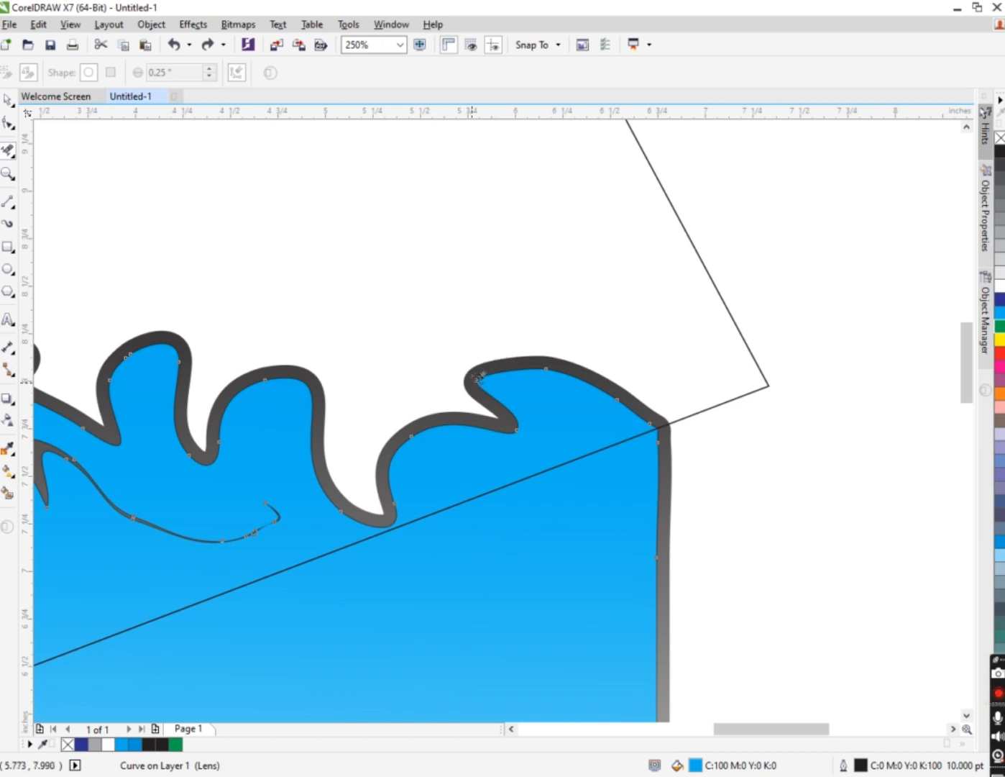
scroll(474, 379, "down", 2)
scroll(354, 400, "up", 2)
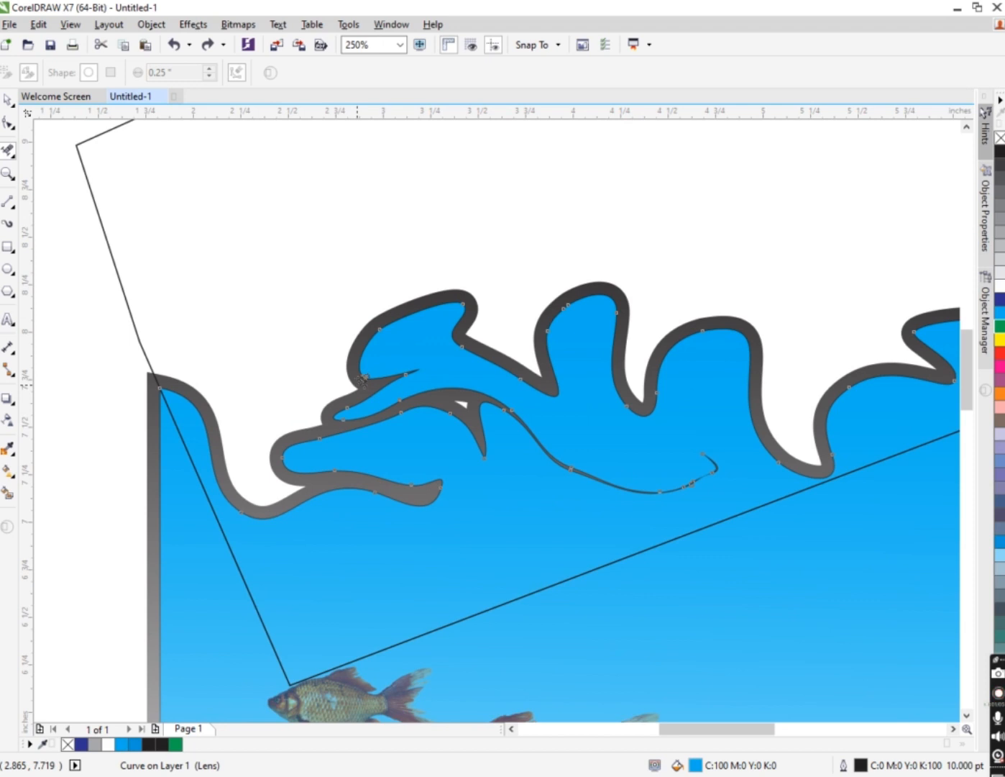
left_click_drag(157, 369, 211, 388)
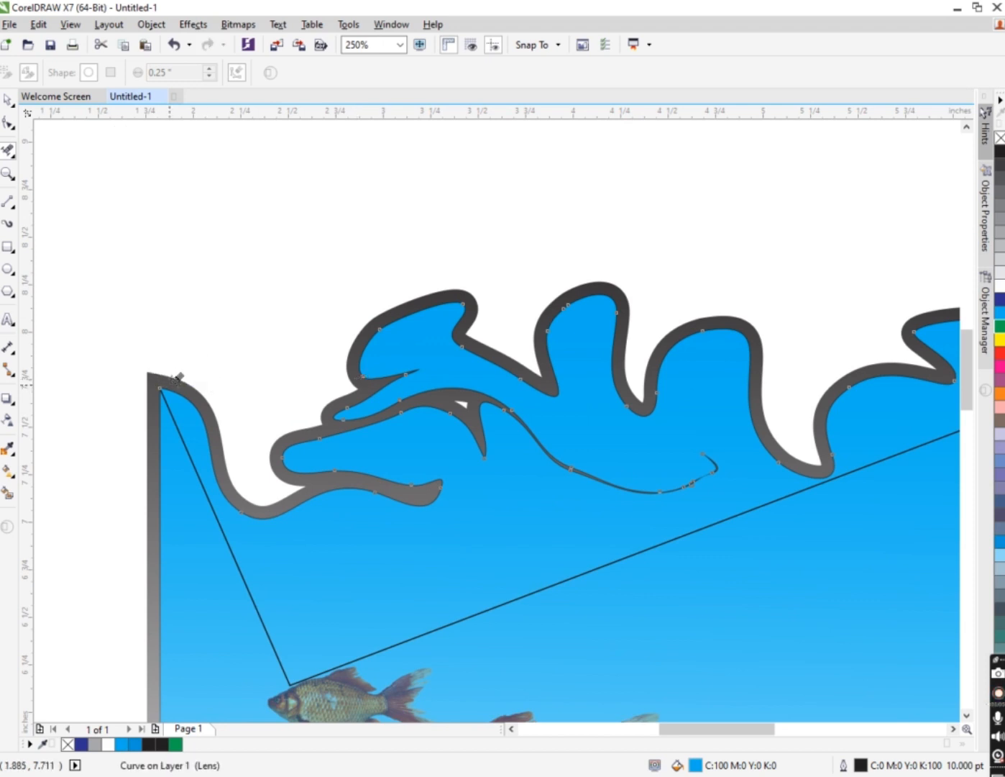
key("ctrl+z")
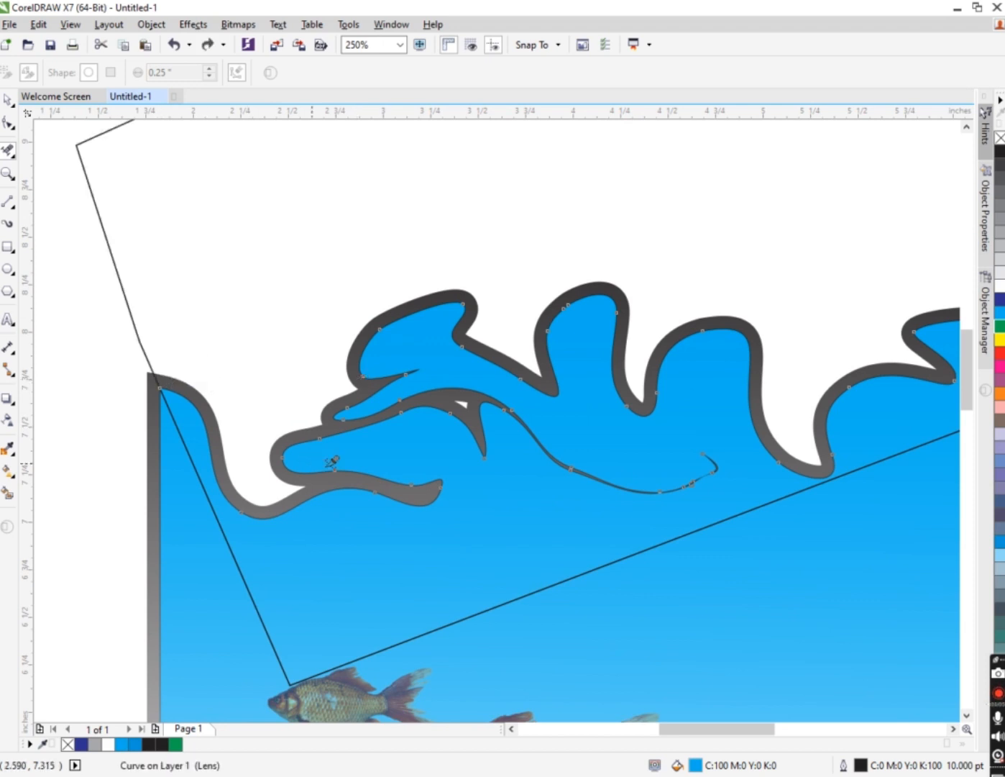
- Remove wave-outline segments at the left-hand wave tip and beside both upper corners of the tank with Virtual Segment Delete
left_click(411, 474)
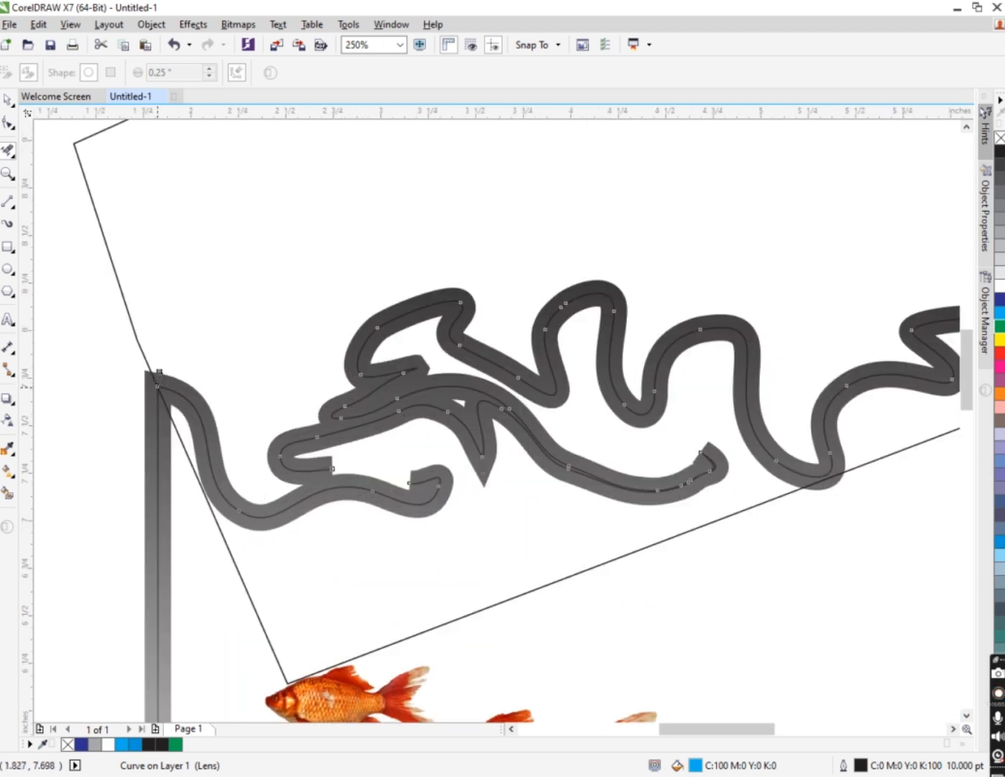
left_click(162, 377)
key("F3")
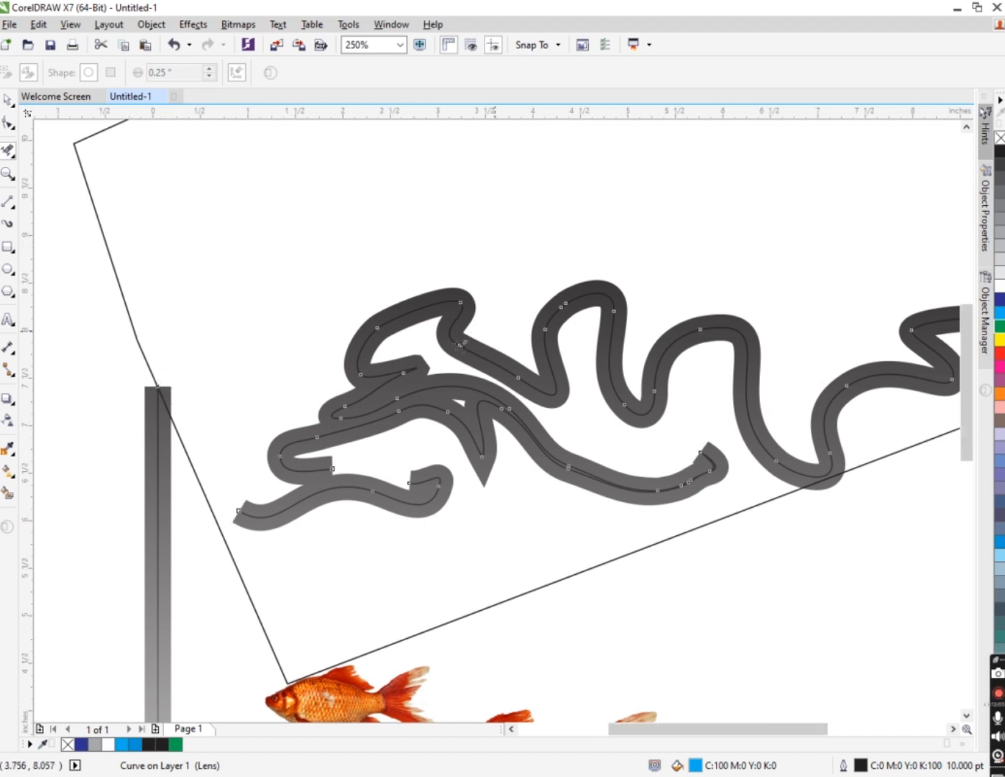
scroll(811, 343, "up", 2)
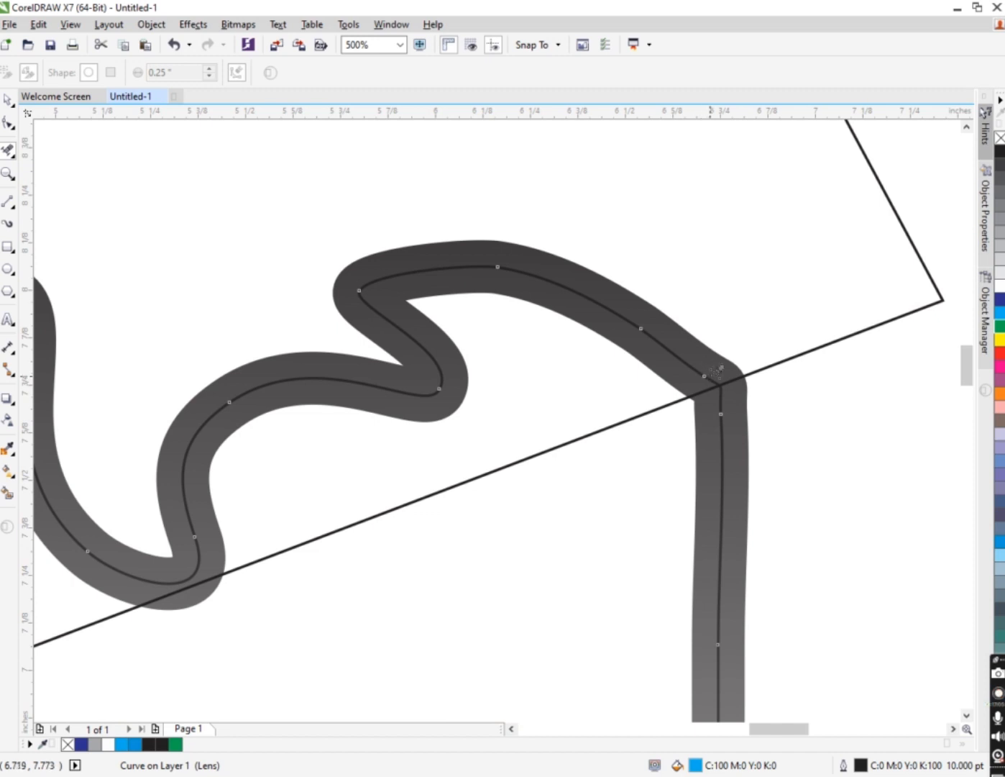
left_click(704, 365)
scroll(467, 303, "down", 4)
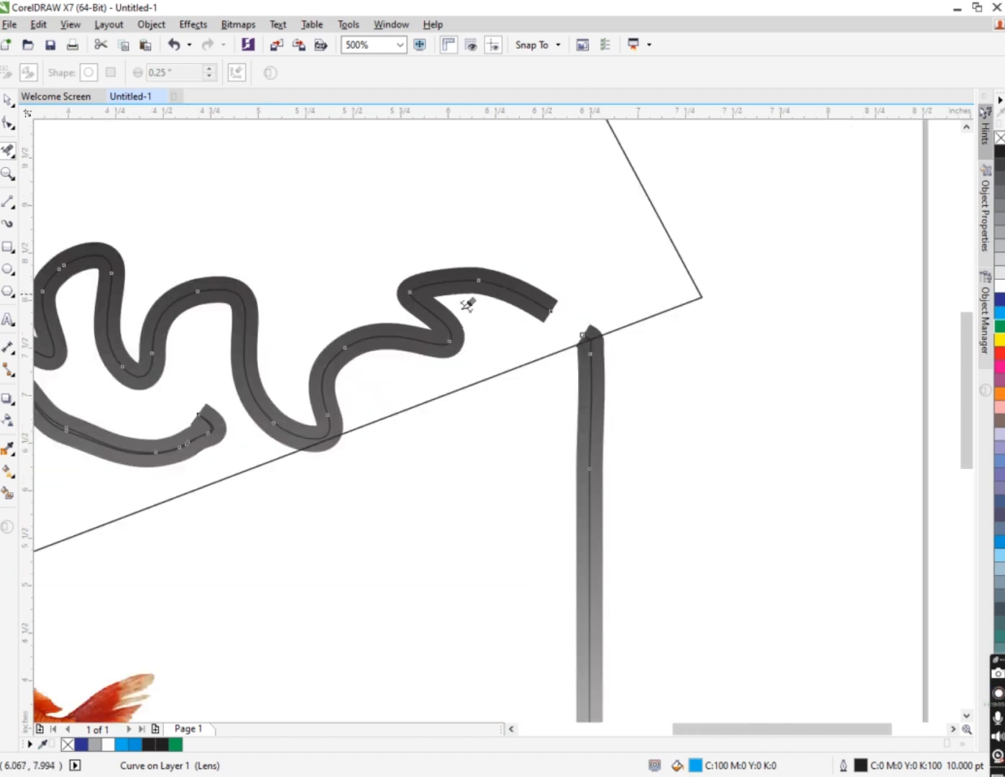
scroll(342, 261, "up", 1)
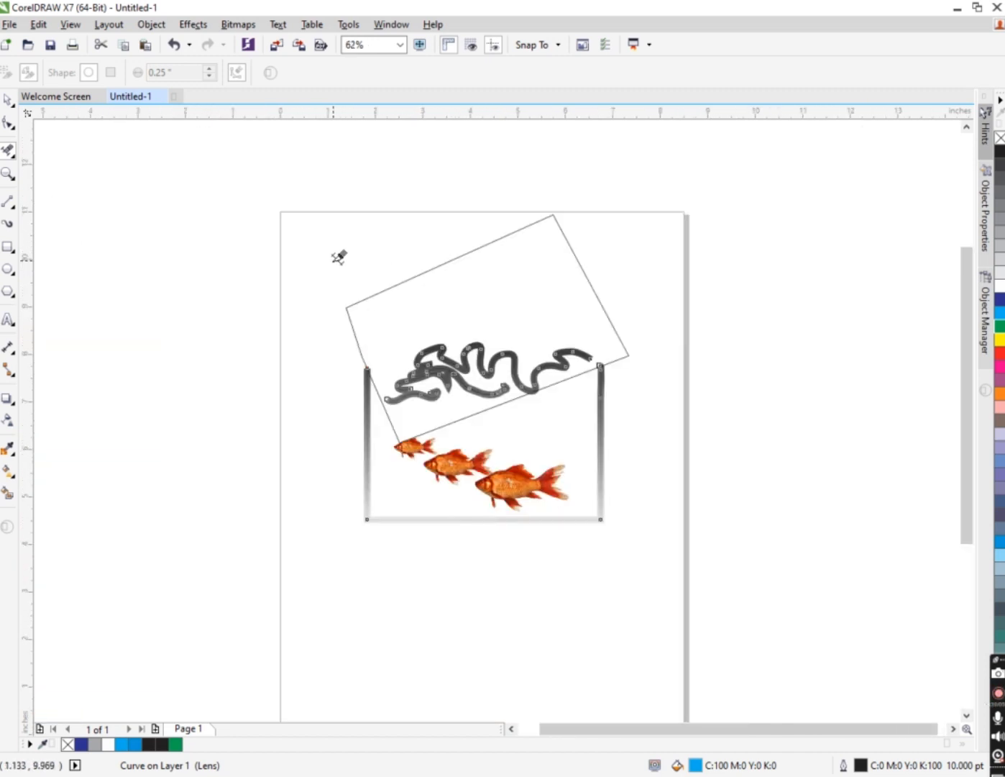
- Select the large slanted polygon above the tank and delete it
left_click(7, 102)
left_click(570, 337)
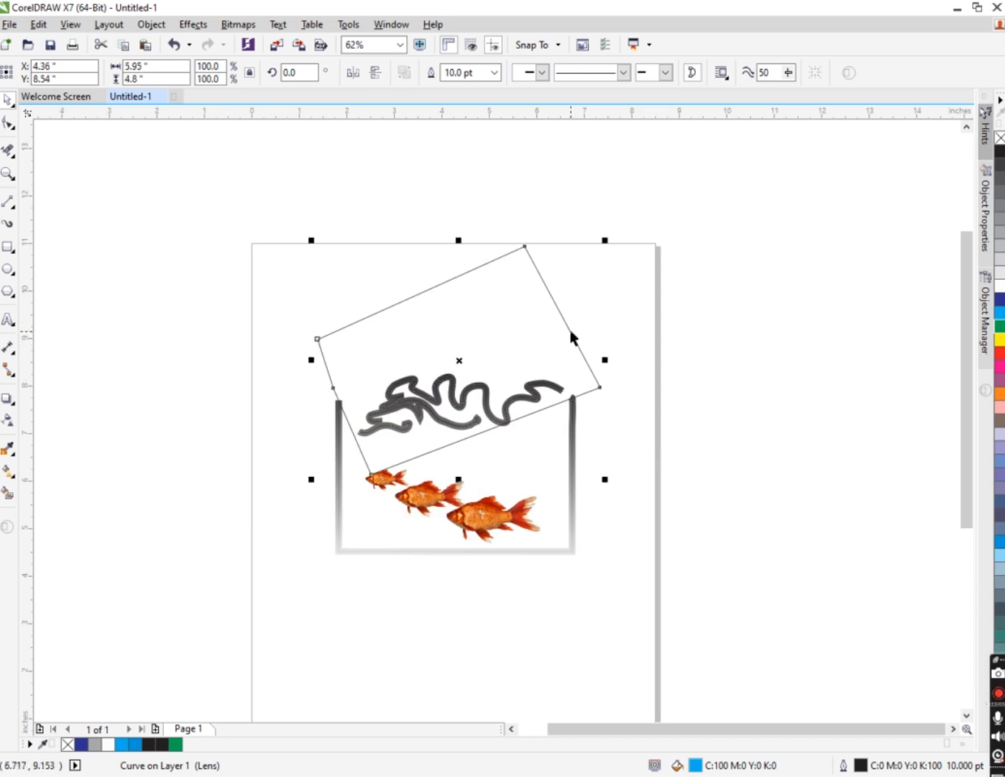
key("Delete")
- Delete the thick wavy parts of the tank's curve with the Shape tool, keeping its sides and base
scroll(464, 403, "up", 1)
left_click(473, 382)
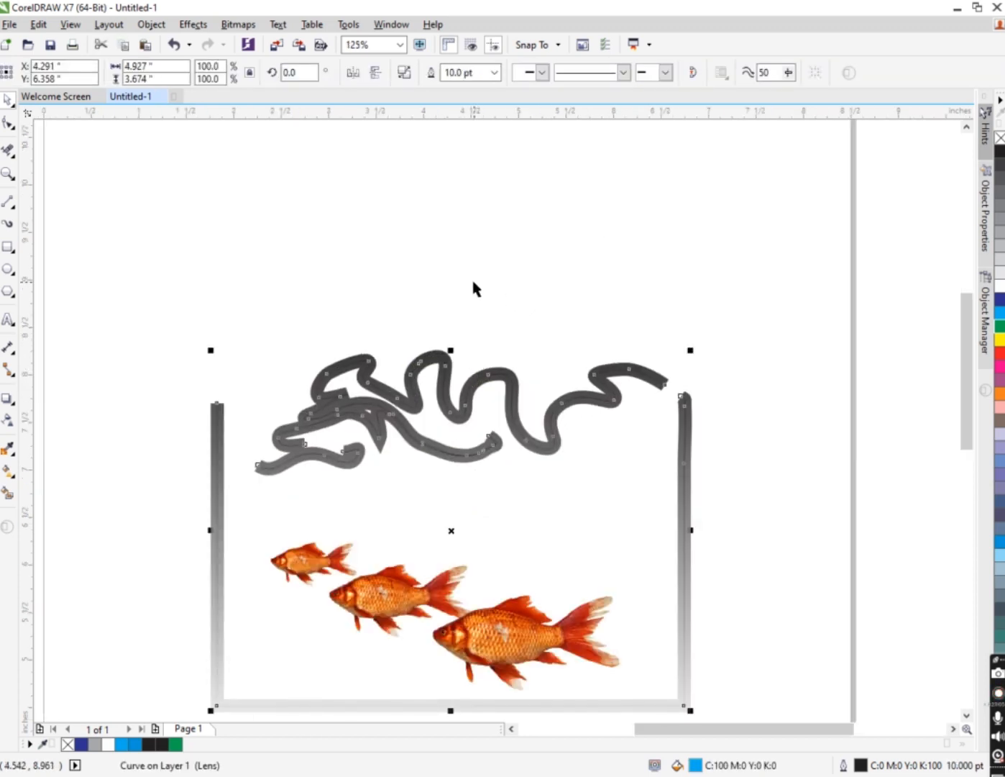
left_click(461, 257)
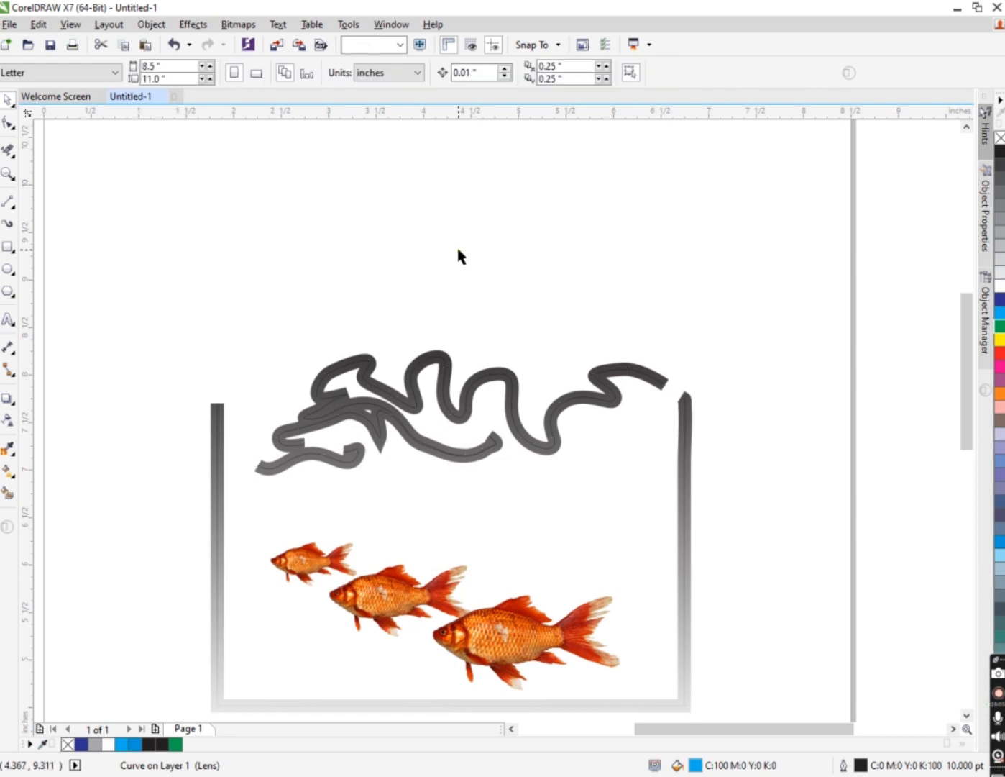
left_click(325, 433)
left_click(5, 122)
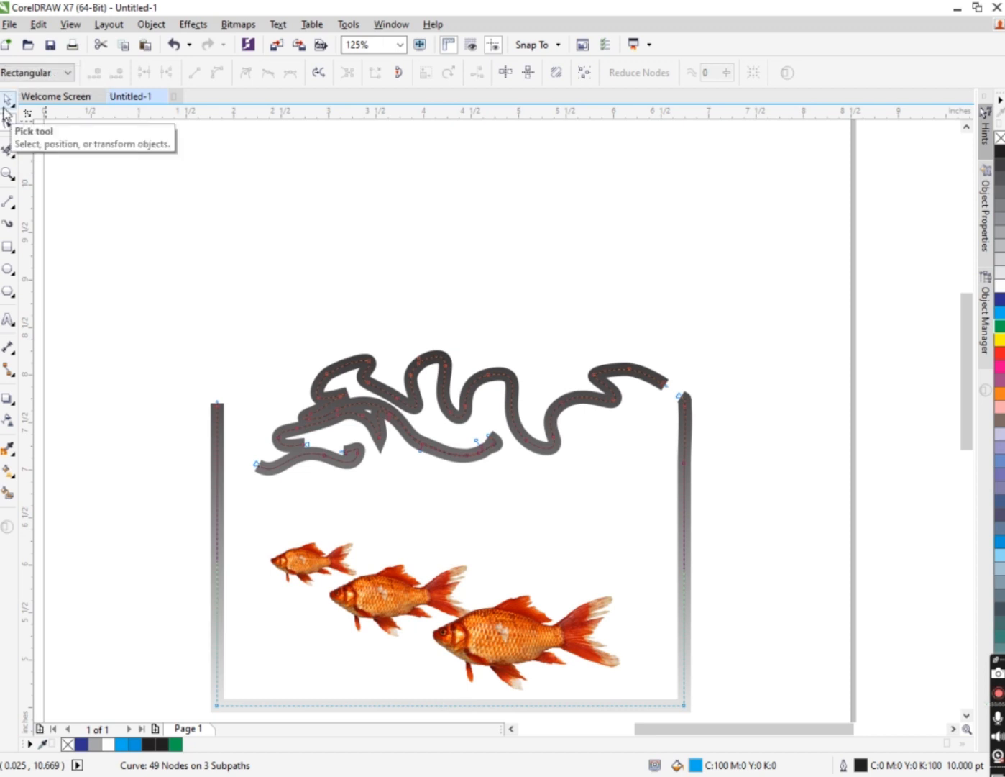
left_click_drag(247, 436, 393, 483)
key("Delete")
left_click_drag(276, 350, 663, 504)
key("Delete")
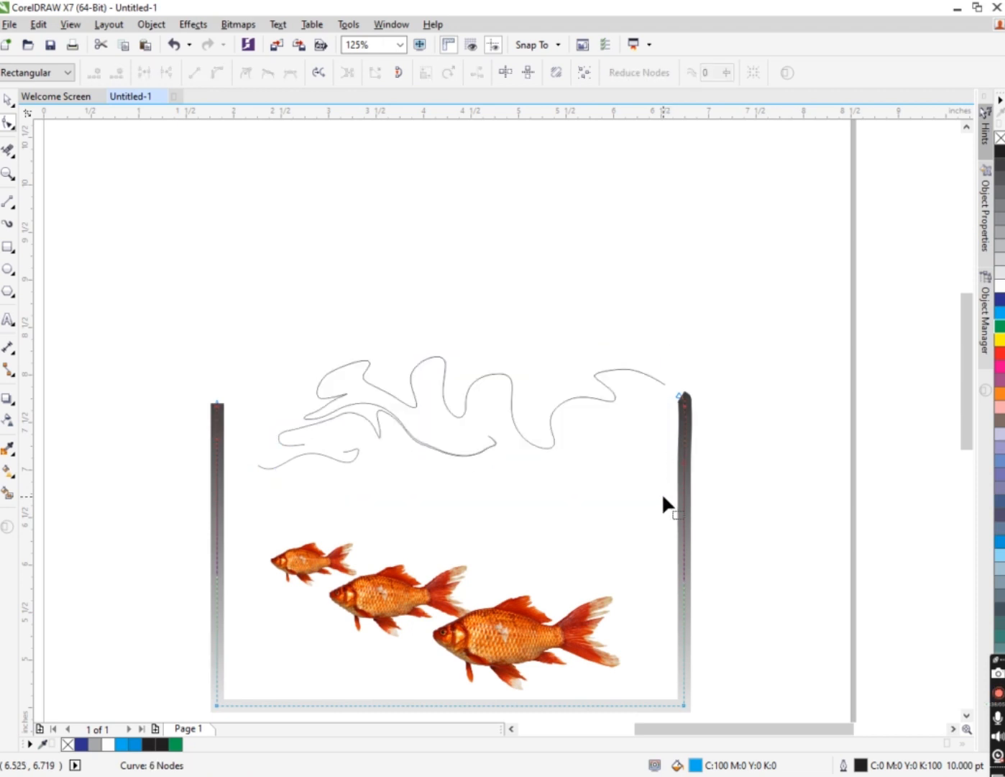
- Delete the thin wavy curves left above the fish
left_click(370, 380)
mouse_move(230, 302)
left_mouse_down()
mouse_move(494, 453)
mouse_move(682, 525)
mouse_move(672, 523)
left_mouse_up()
key("Delete")
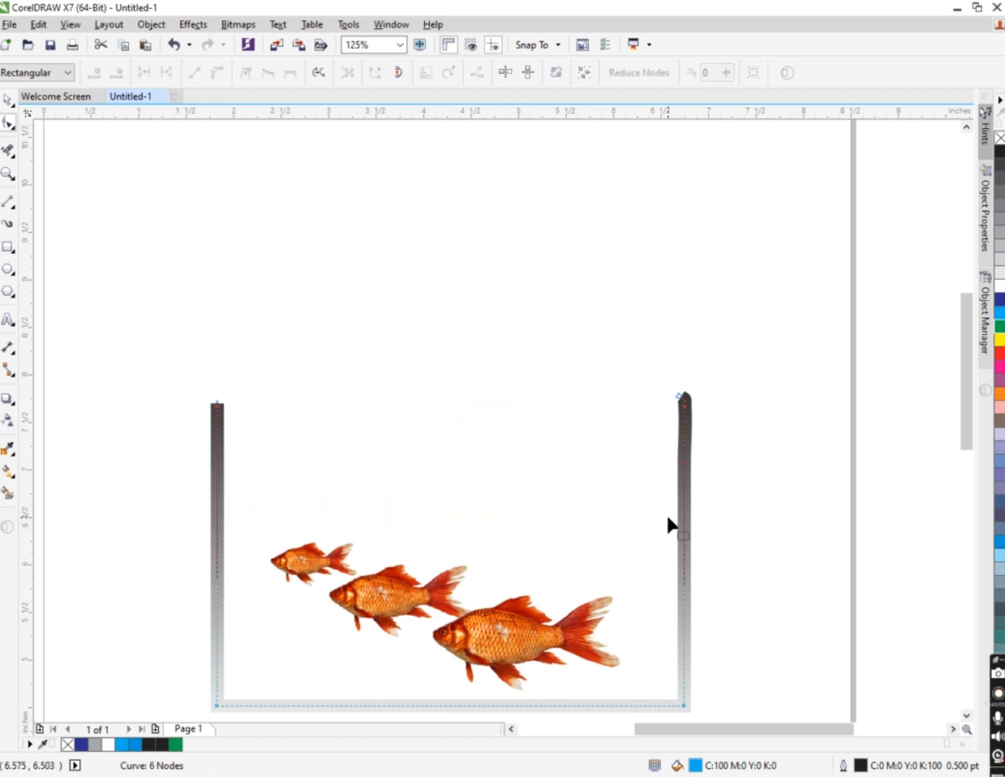
left_click(5, 102)
- Select the tank frame and the three fish together
scroll(275, 309, "down", 1)
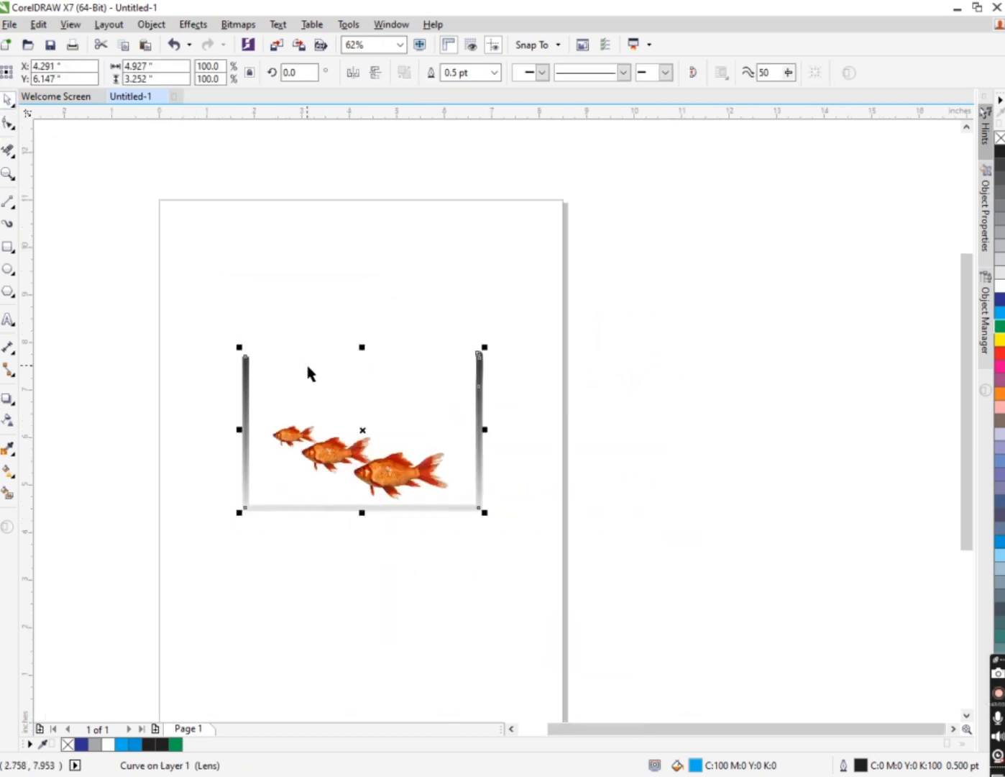
scroll(309, 368, "up", 1)
scroll(216, 296, "down", 1)
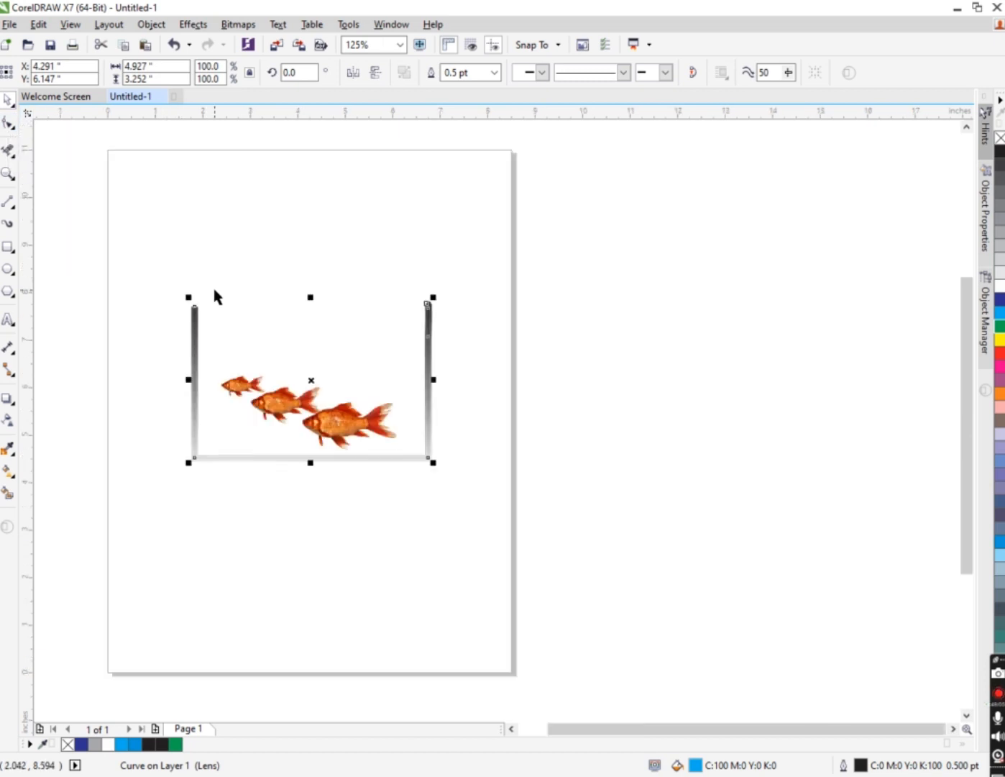
scroll(252, 374, "down", 1)
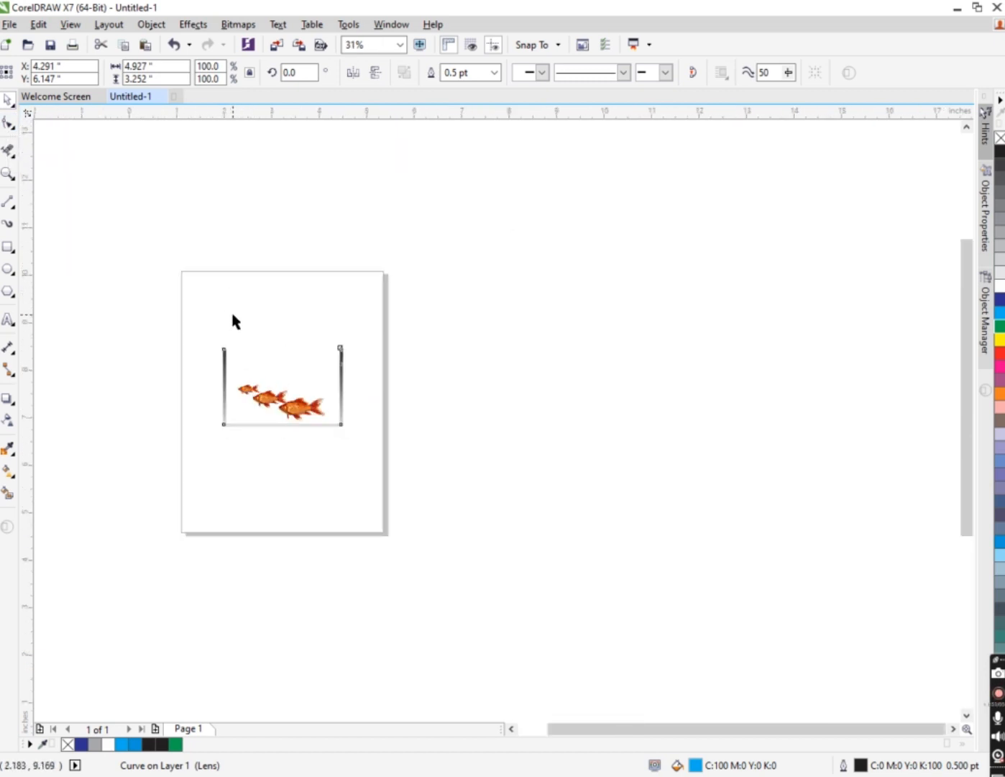
scroll(233, 321, "up", 1)
left_click_drag(167, 336, 523, 584)
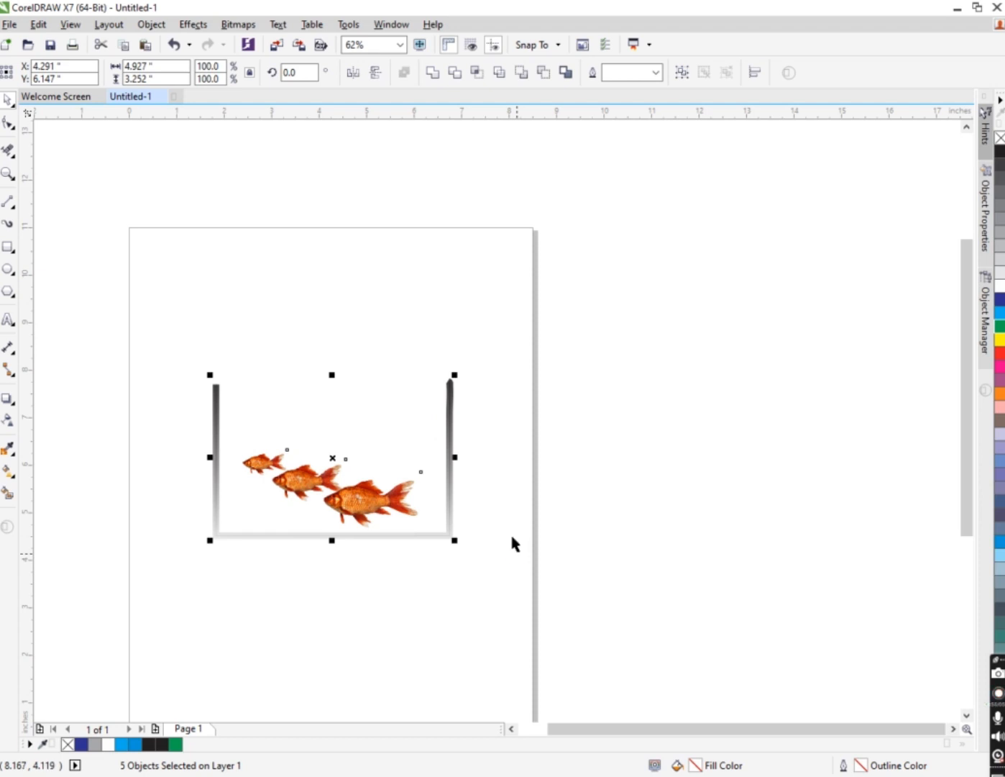
- Undo the deletions step by step to restore the wavy outline, the blue water and the slanted polygon
key("ctrl+z")
key("ctrl+z")
key("ctrl+z")
key("ctrl+z")
key("ctrl+z")
key("ctrl+z")
key("ctrl+z")
key("ctrl+z")
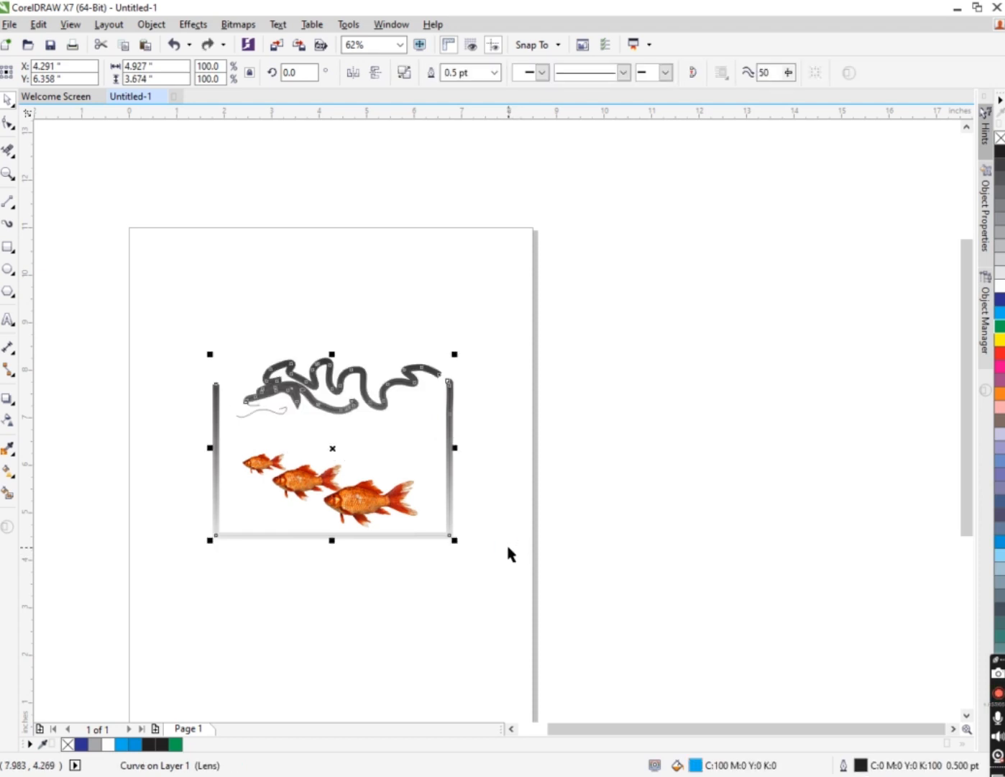
key("ctrl+z")
key("ctrl+z")
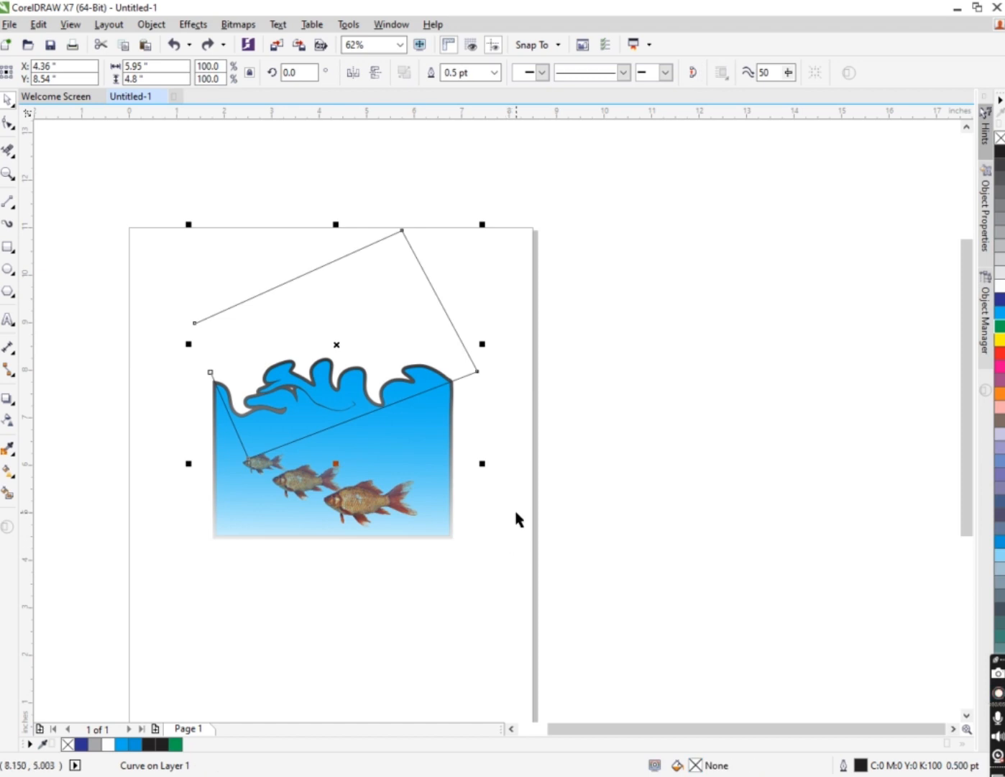
- Clear the selection and set the document's nudge distance to 5 inches
left_click(516, 514)
left_click(423, 464)
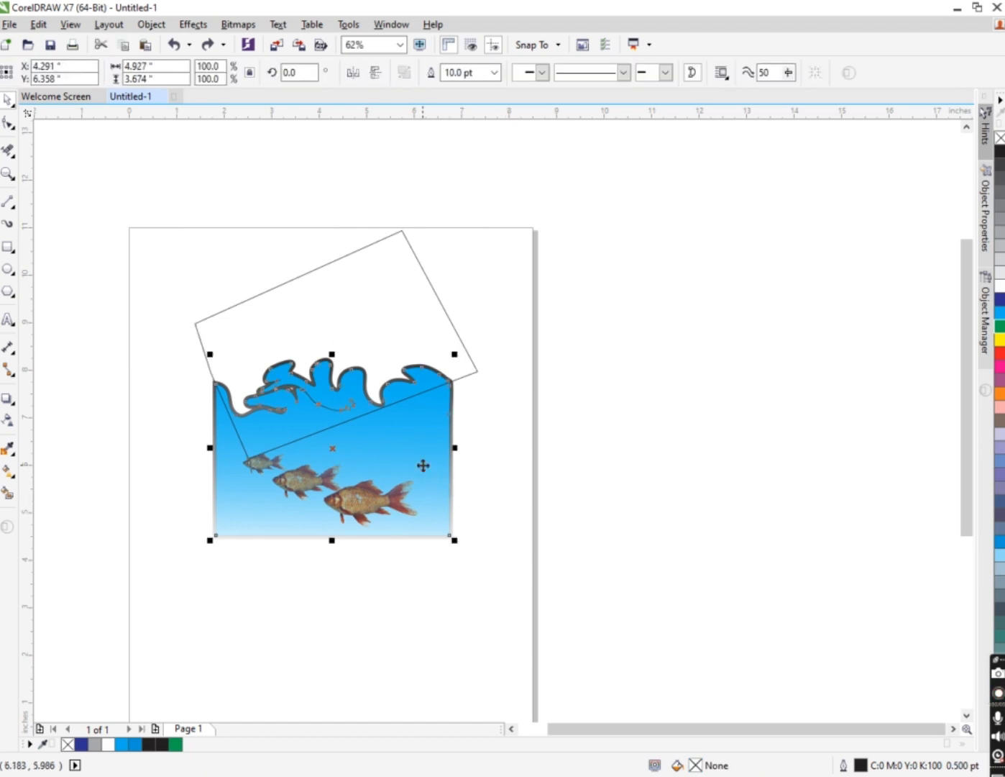
left_click(540, 442)
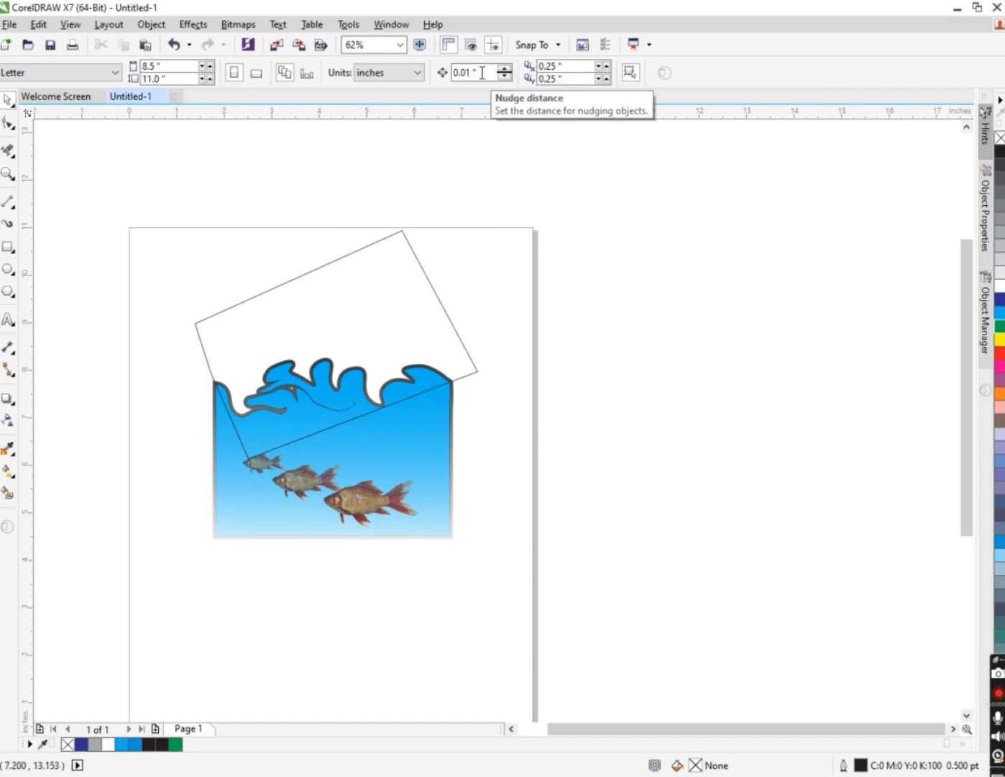
left_click(482, 72)
key("BackSpace")
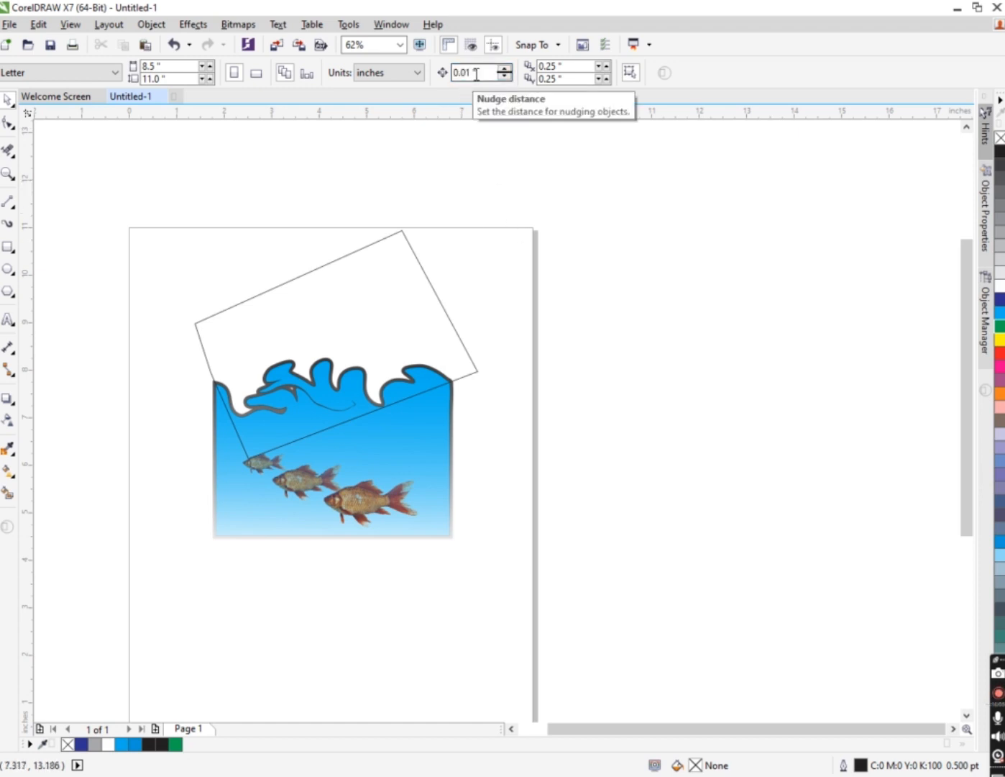
double_click(477, 72)
key("BackSpace")
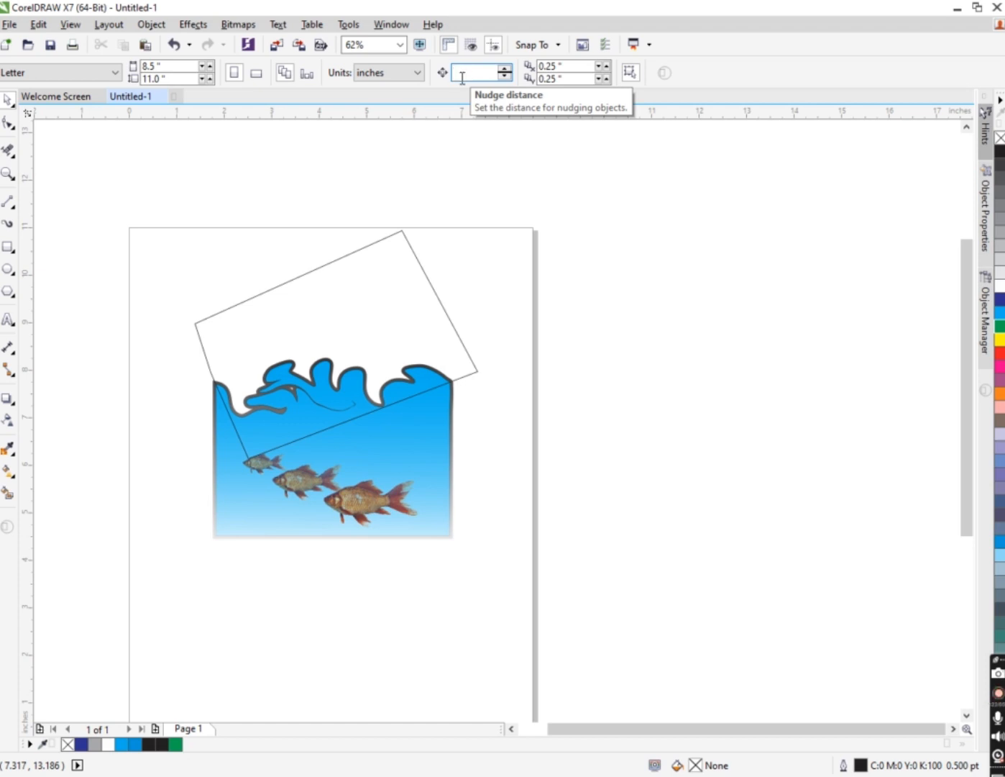
type("5")
key("Return")
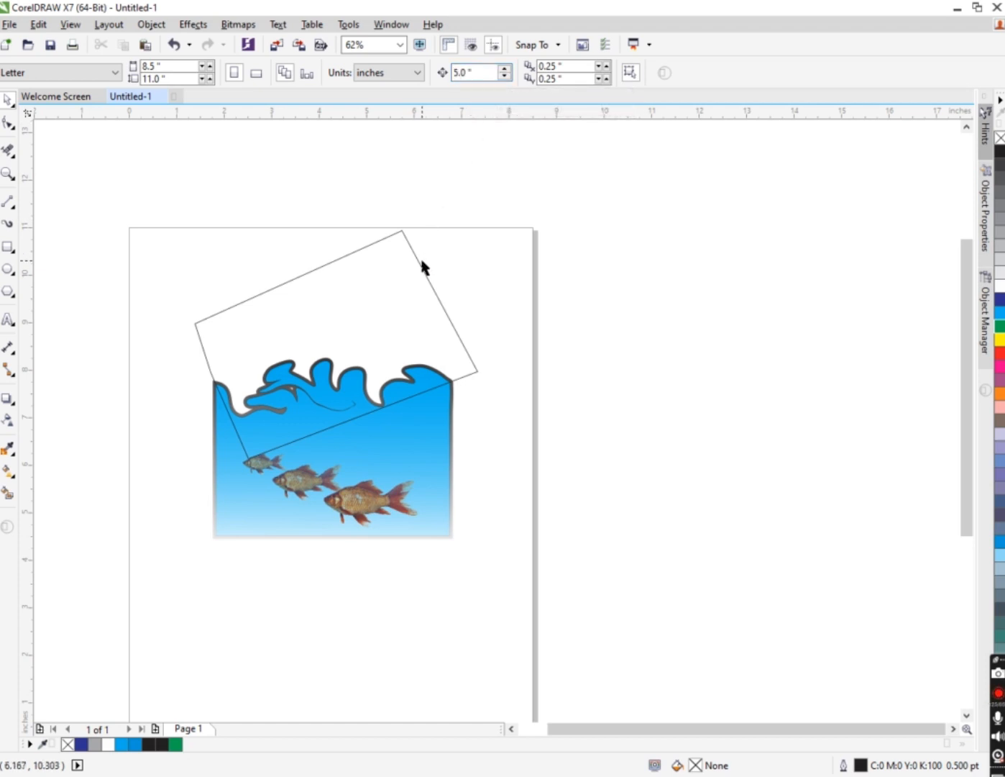
- Nudge the thick-outlined water shape 5 inches to the right and 5 inches down, away from the fish
left_click(441, 445)
key("Right")
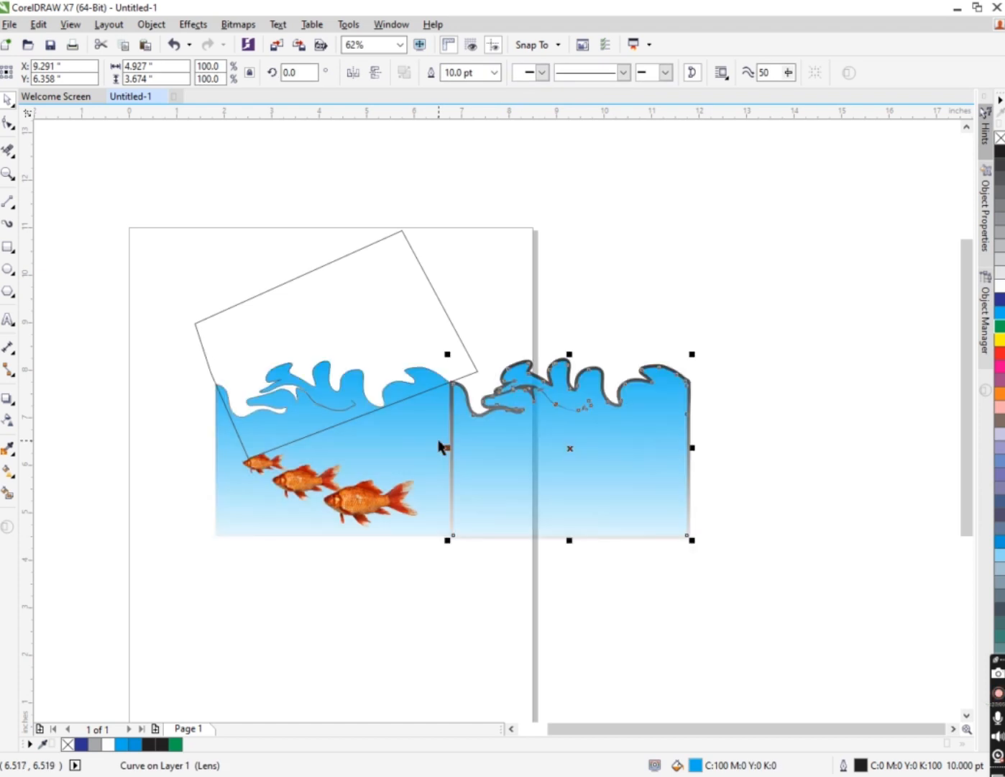
scroll(359, 444, "down", 1)
scroll(360, 445, "up", 1)
key("Down")
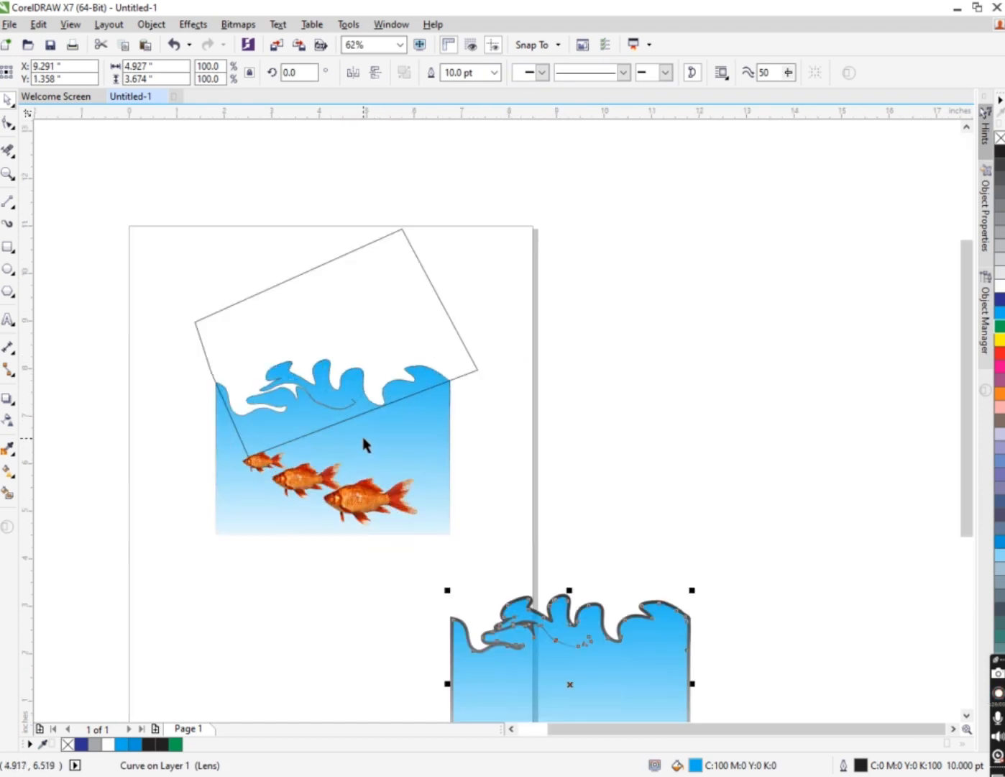
scroll(364, 445, "down", 1)
scroll(471, 564, "up", 1)
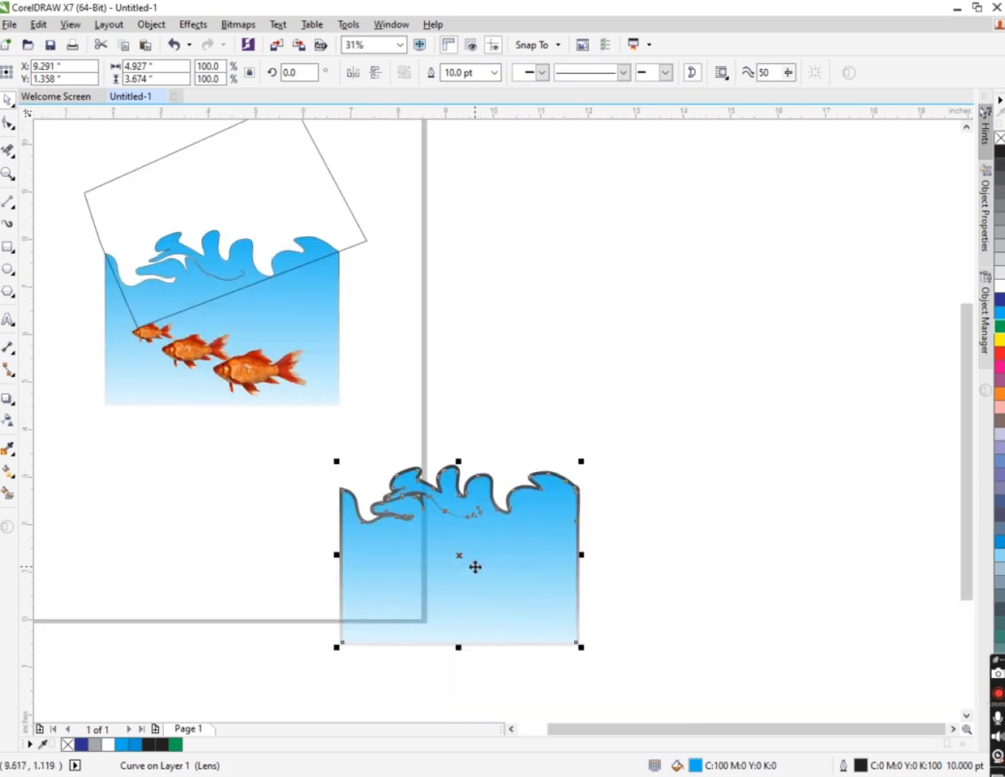
- Remove the water shape's outline and place the shape 5 inches directly below the original tank
right_click(999, 140)
key("Up")
key("Left")
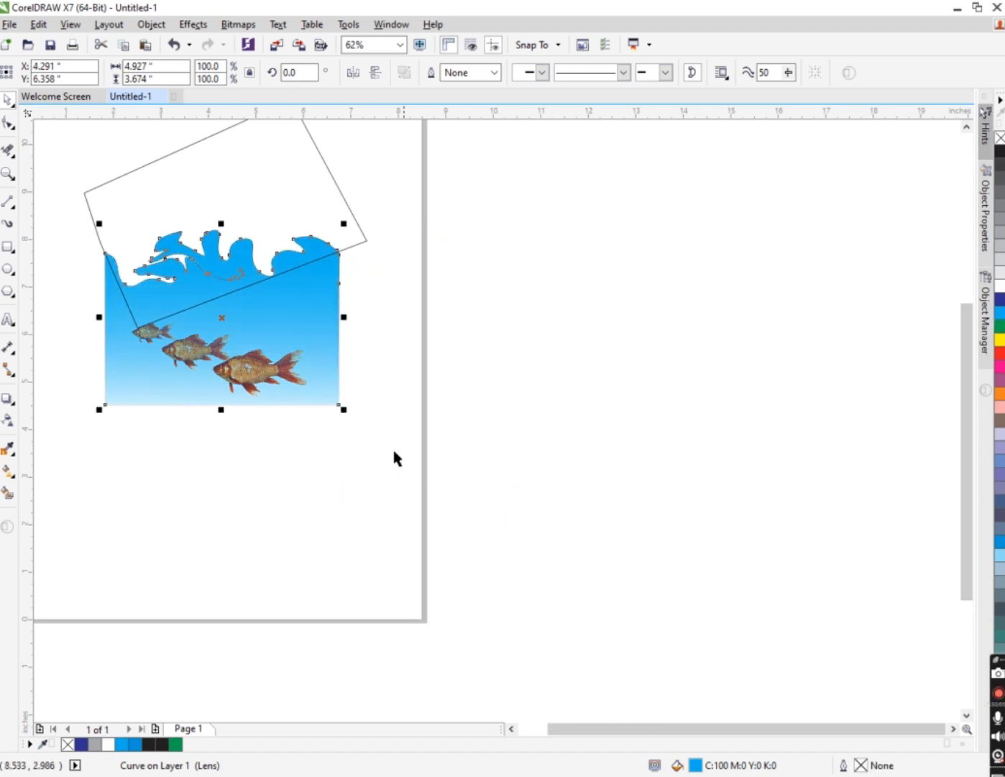
key("Down")
- Nudge each of the three fish 5 inches down onto the outline-free water shape
left_click(295, 367)
key("Down")
left_click(207, 353)
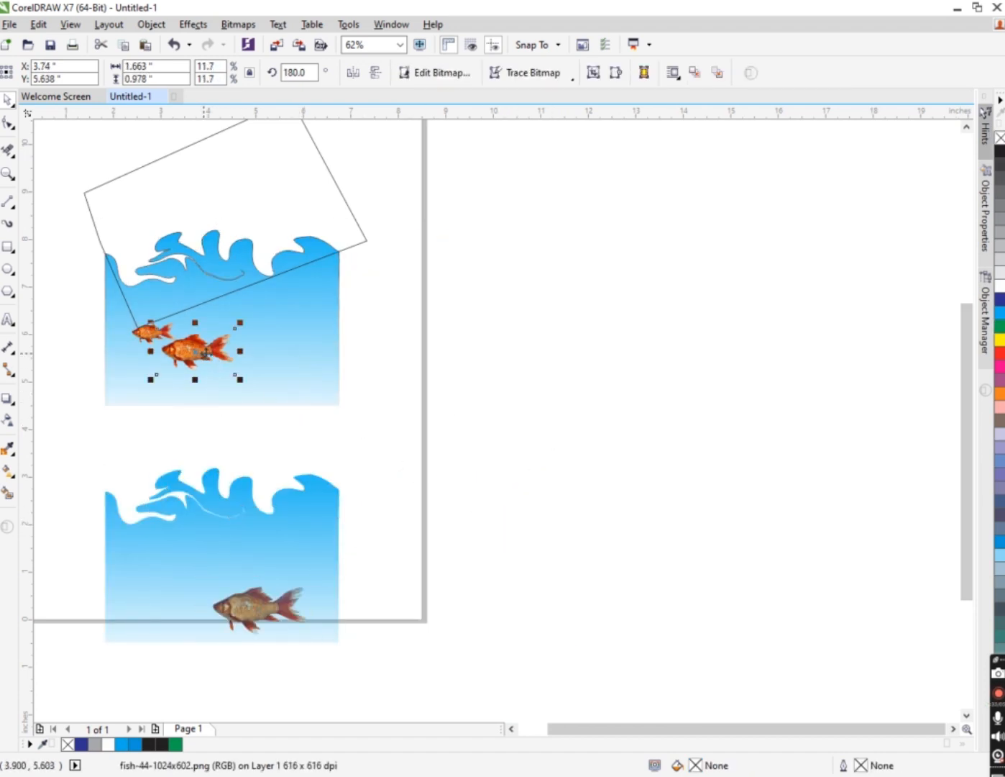
key("Down")
left_click(142, 333)
key("Down")
- Clear away the leftover thin-outlined water shape and the slanted polygon from the original tank position
left_click(287, 371)
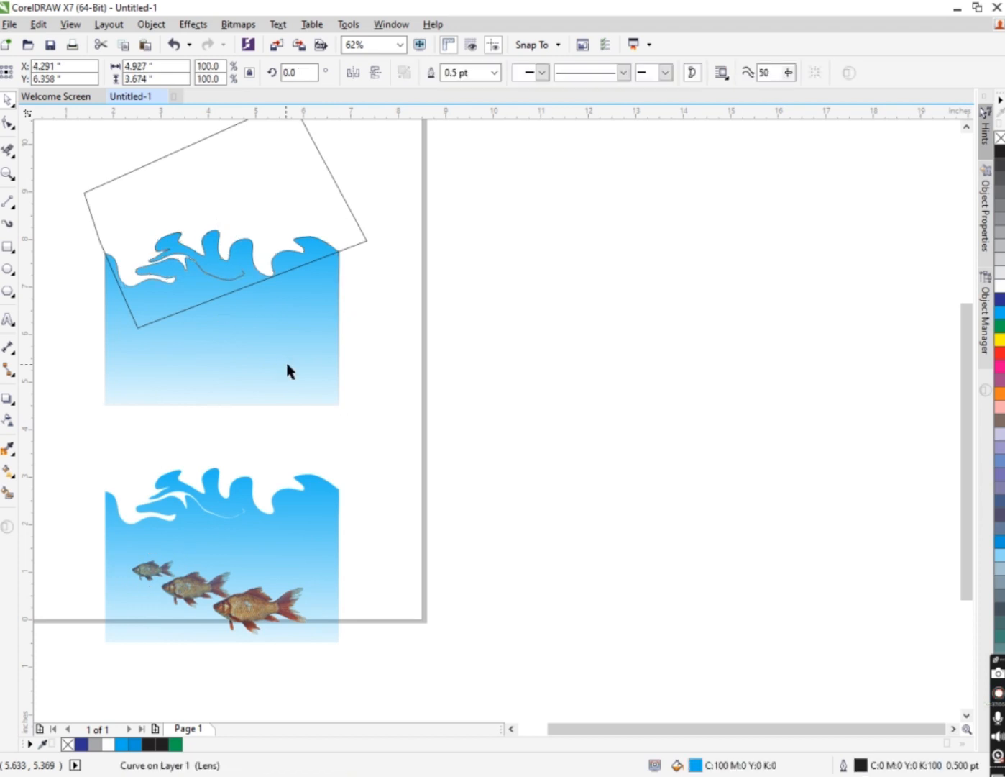
key("Down")
left_click(300, 379)
left_click(270, 276)
key("Delete")
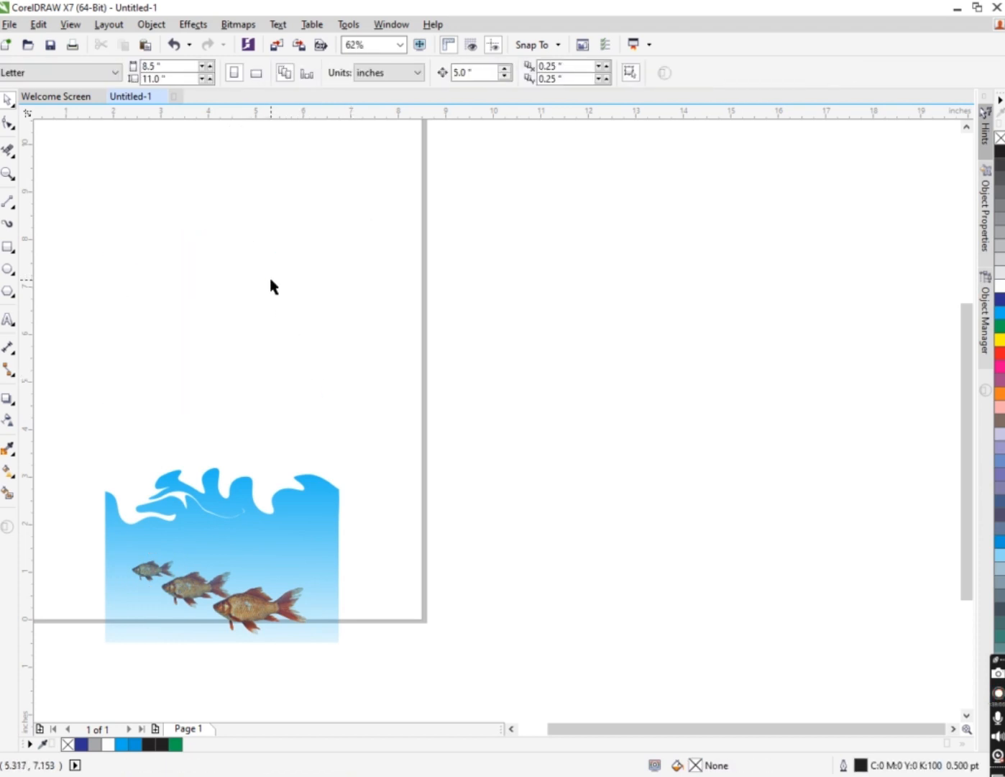
- Paste the copied tank frame with its fish, and nudge the lower water and fish 5 inches up onto it
key("ctrl+v")
scroll(292, 290, "down", 1)
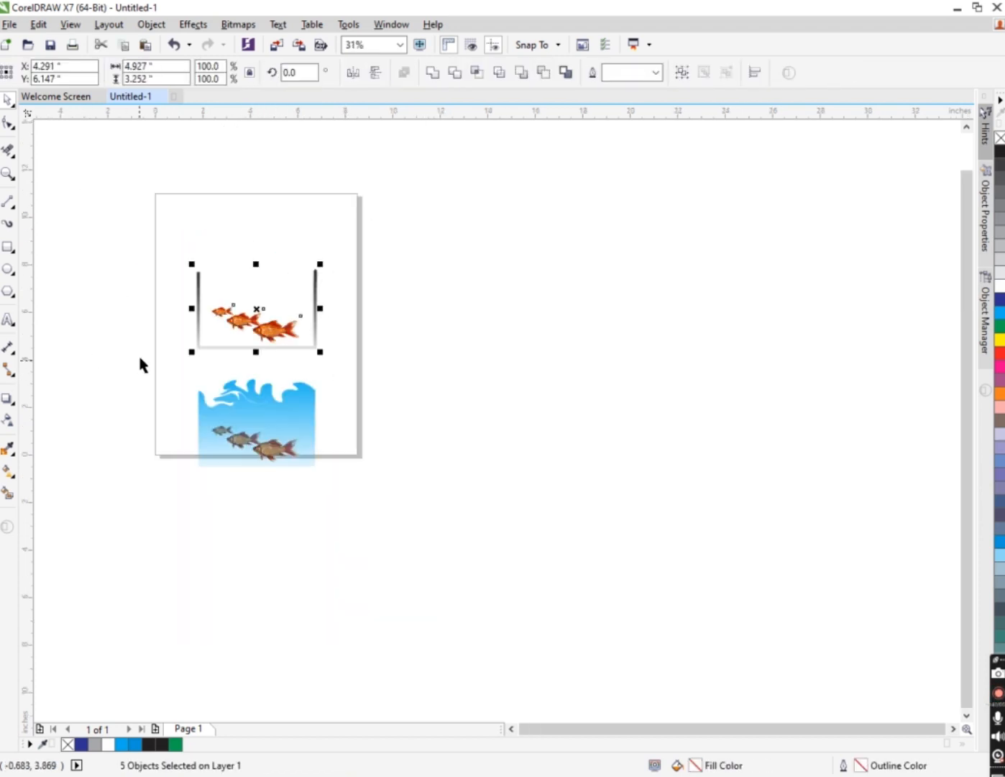
left_click_drag(139, 353, 421, 496)
key("Up")
scroll(190, 293, "up", 1)
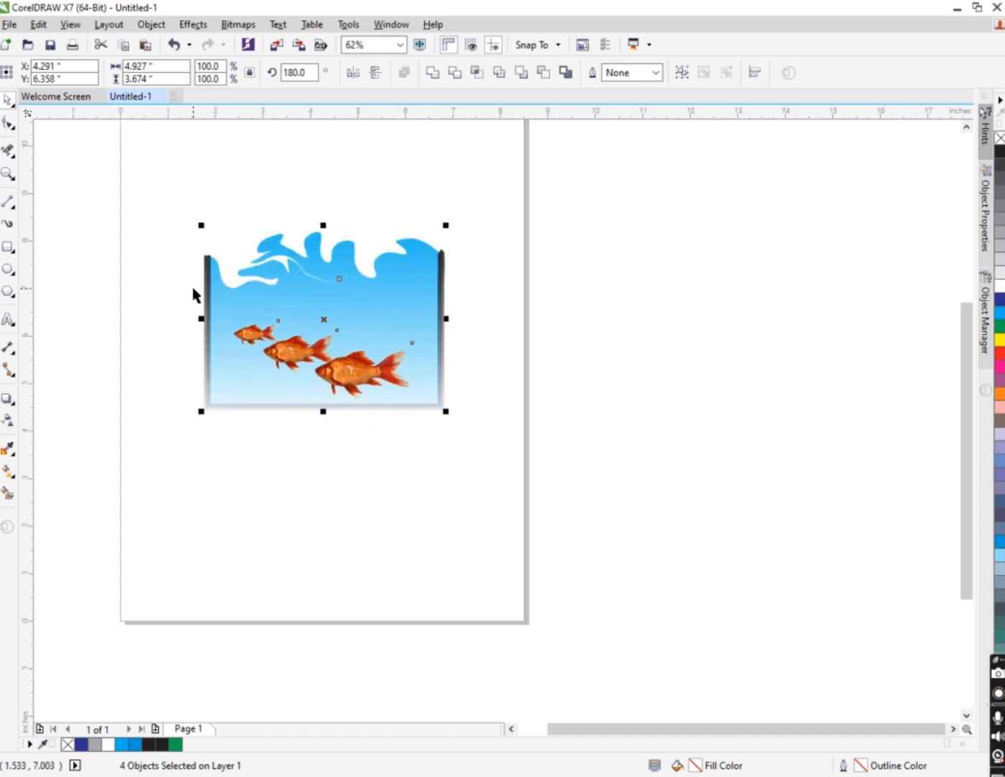
- Examine the assembled tank with its frame, wavy water and goldfish
scroll(356, 318, "down", 1)
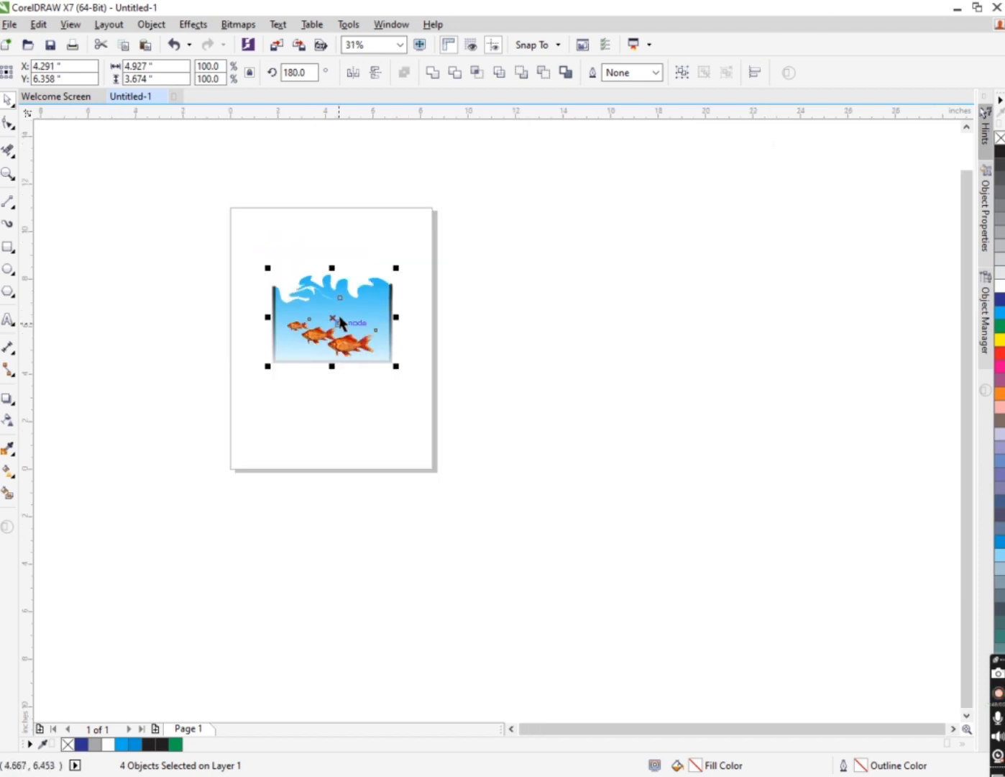
scroll(330, 320, "up", 1)
scroll(321, 316, "up", 1)
scroll(320, 317, "down", 1)
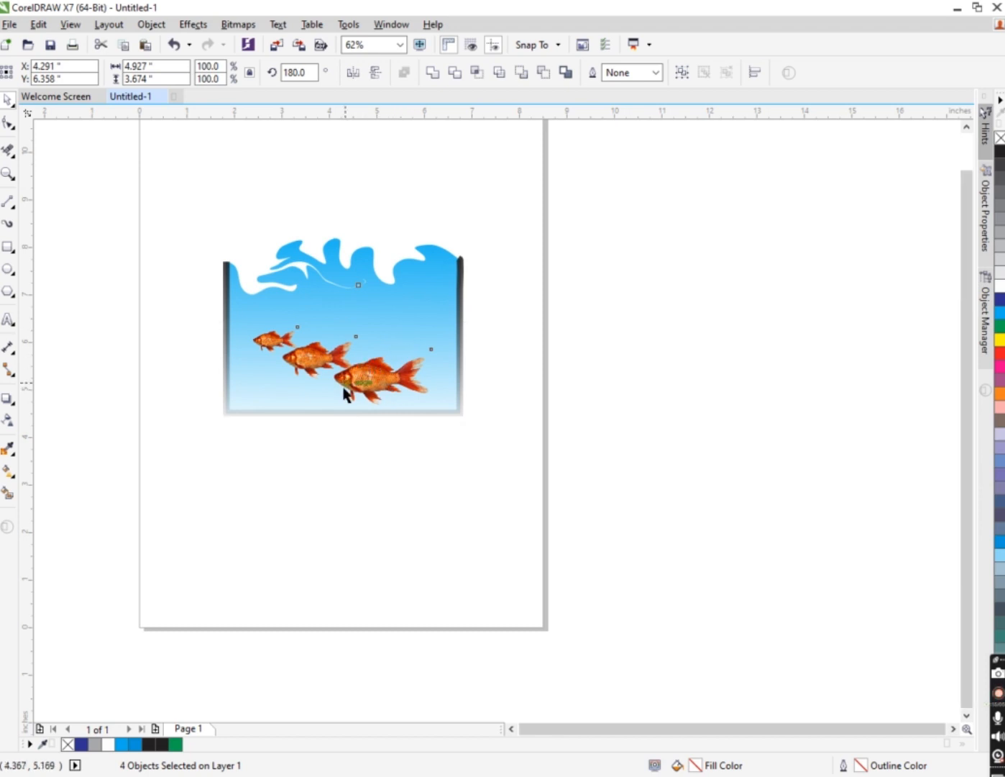
scroll(340, 395, "up", 1)
scroll(352, 340, "down", 1)
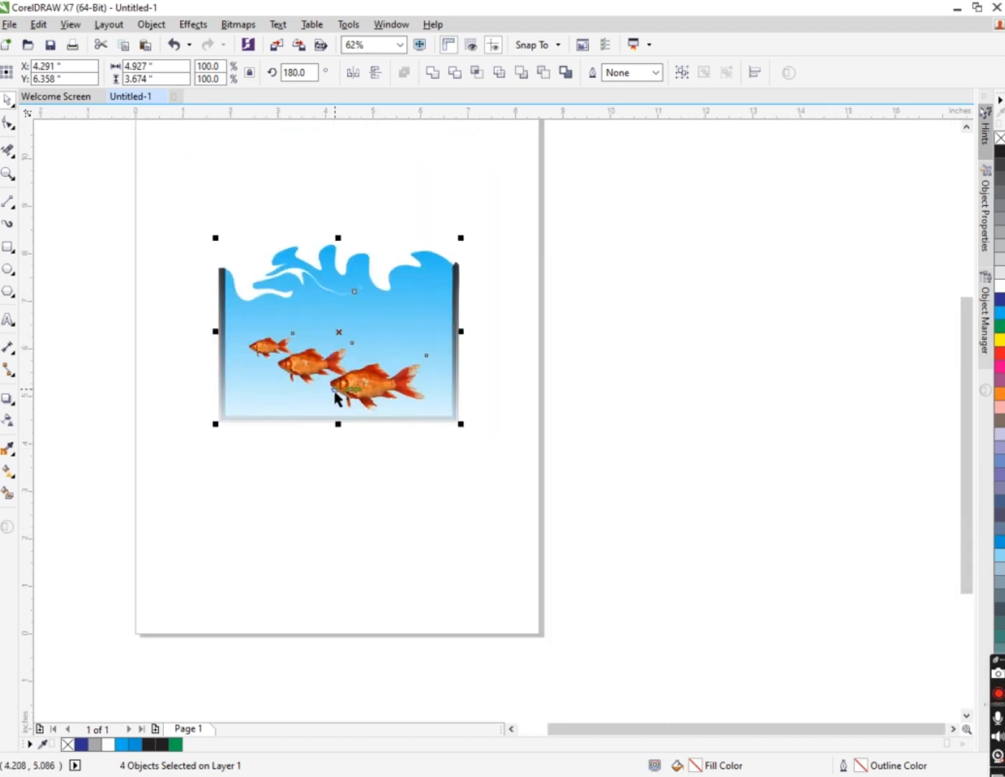
left_click(346, 544)
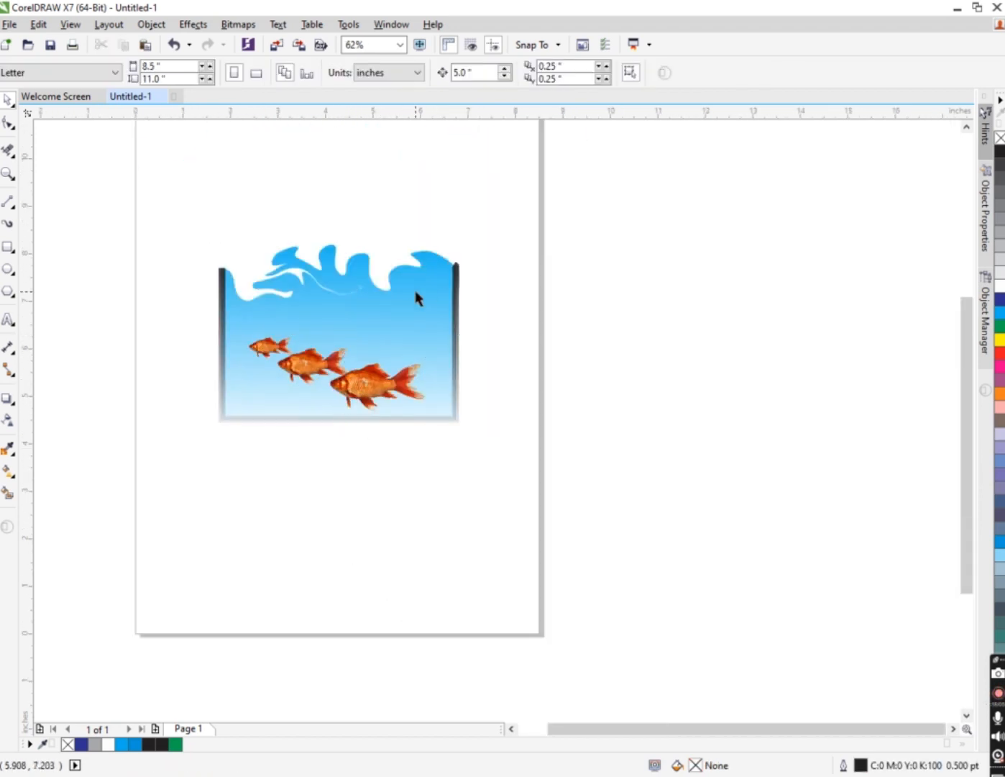
- Nudge the tank frame 5 inches down and back up to its place
left_click(415, 313)
key("Down")
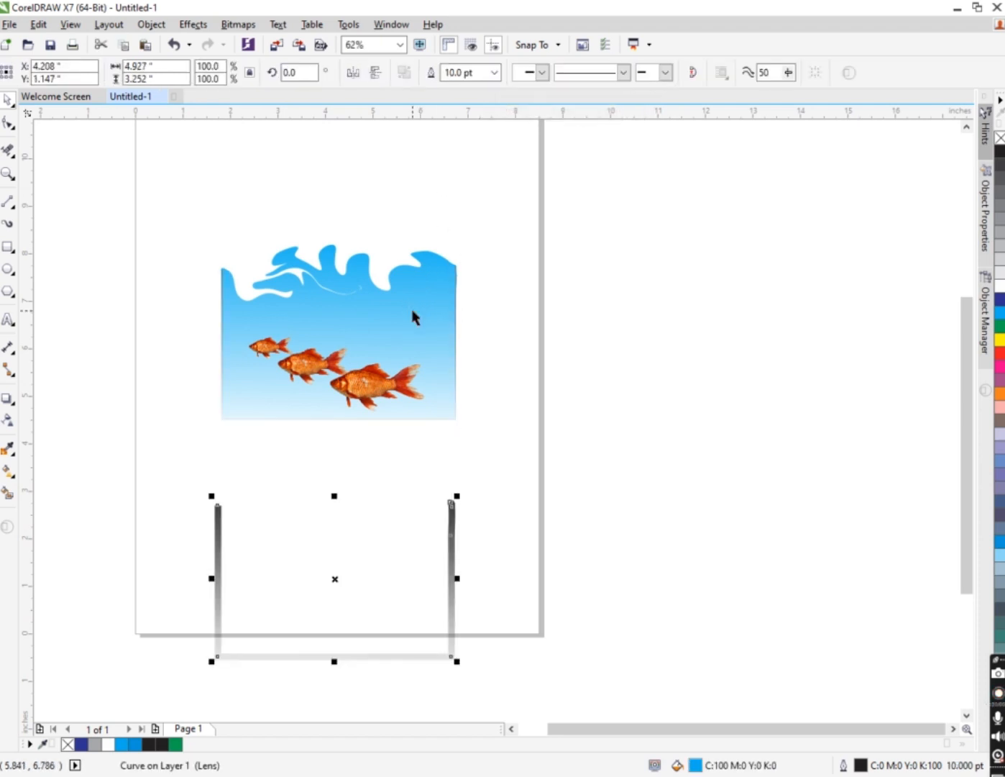
key("Up")
key("Escape")
- Nudge the tank frame, the blue water and the group of fish each 5 inches down
left_click(422, 287)
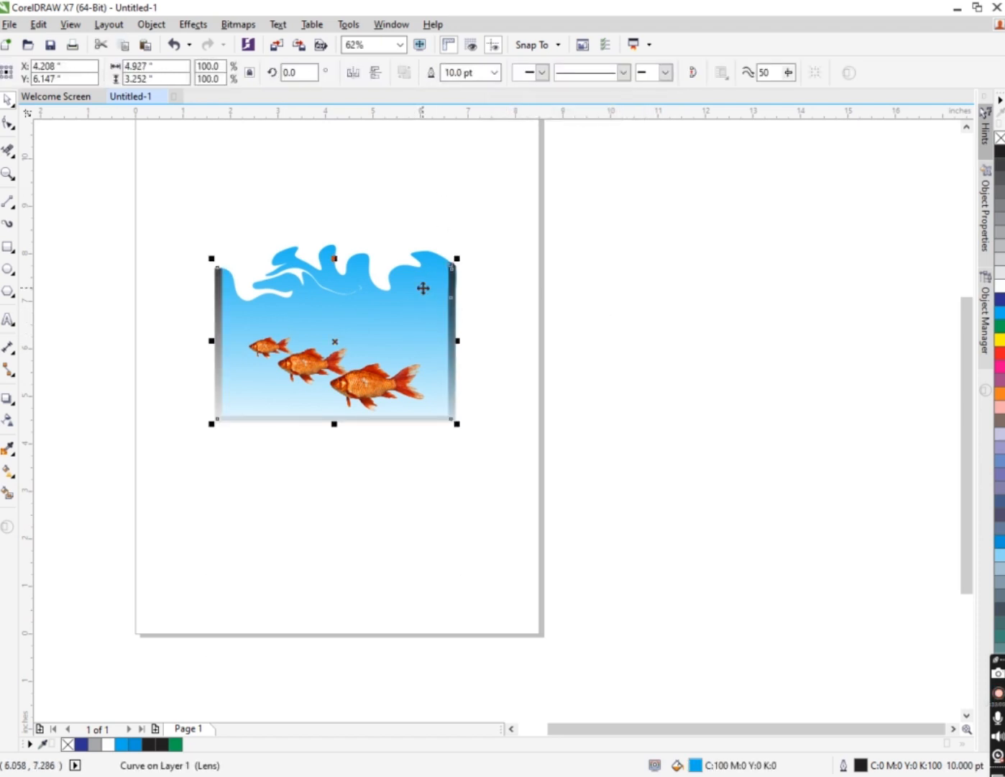
key("Down")
left_click(427, 344)
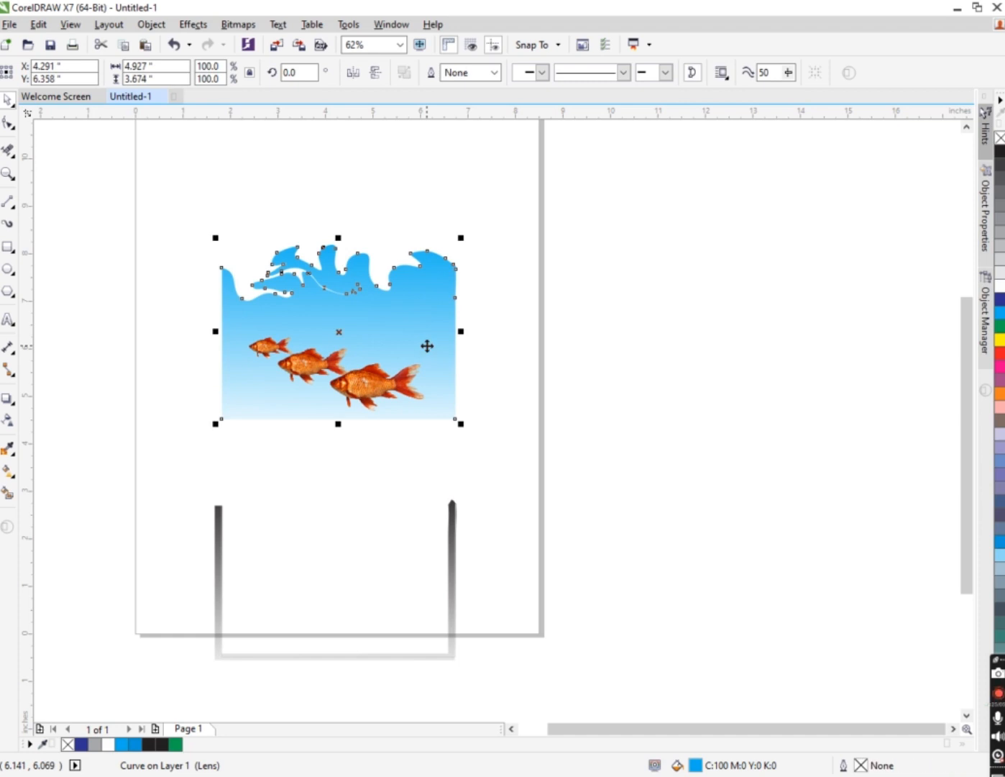
key("Down")
key("Escape")
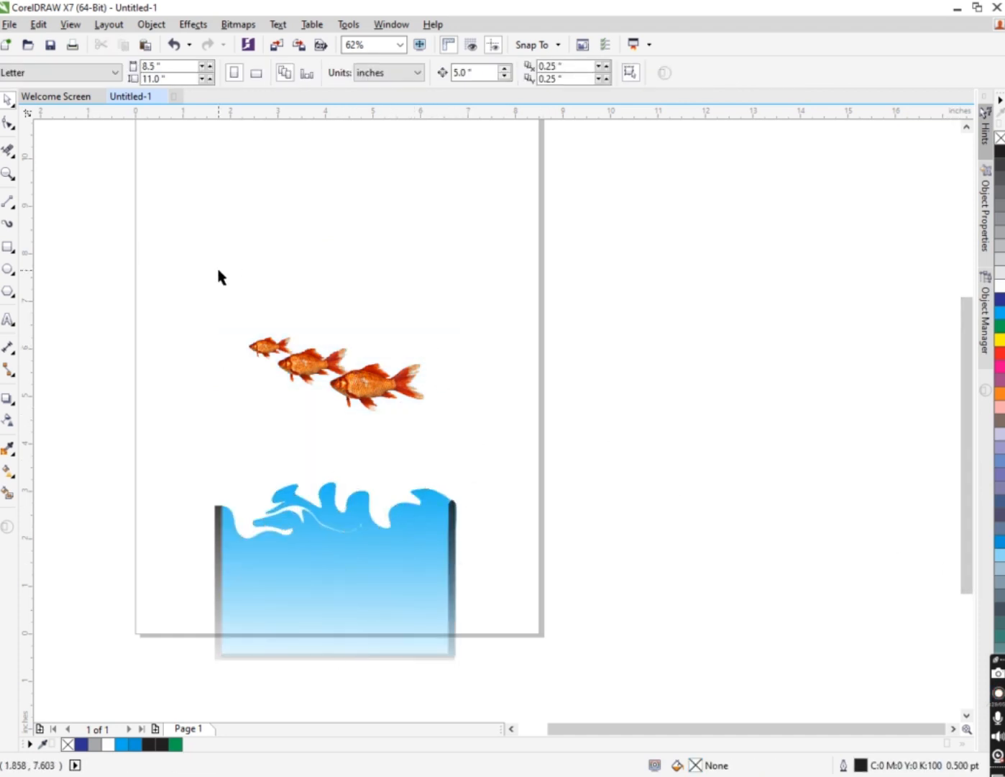
left_click_drag(218, 271, 538, 474)
key("Down")
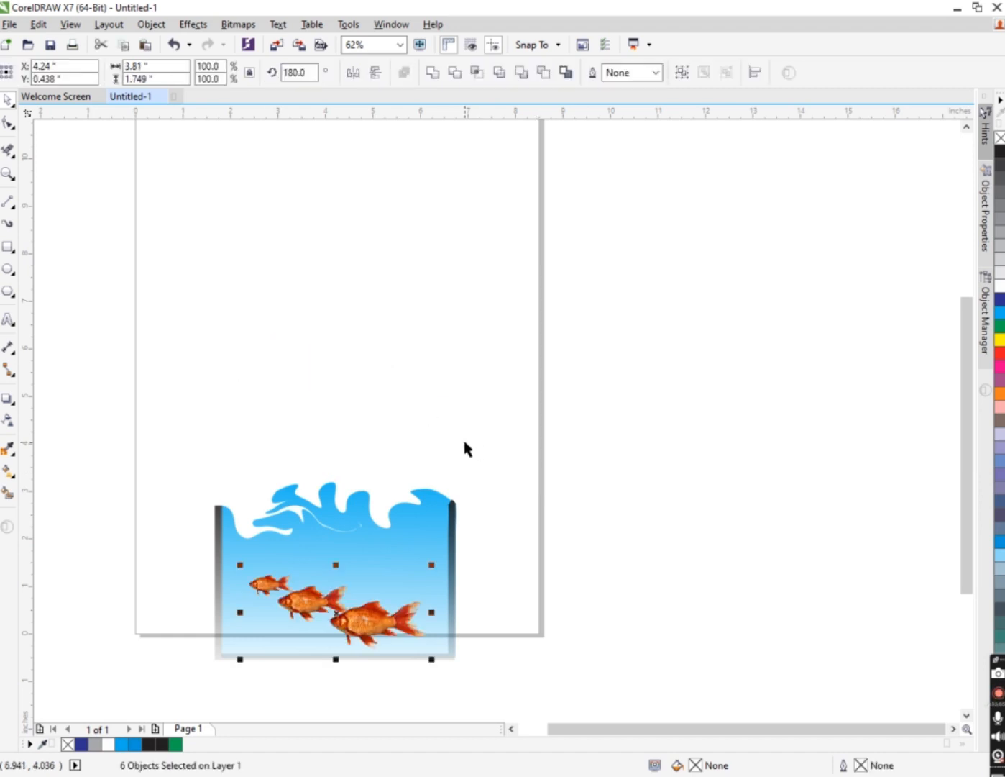
- Select all the tank parts and fish together and nudge them 5 inches up into the page's middle
scroll(324, 412, "down", 1)
left_click_drag(198, 415, 594, 715)
key("Up")
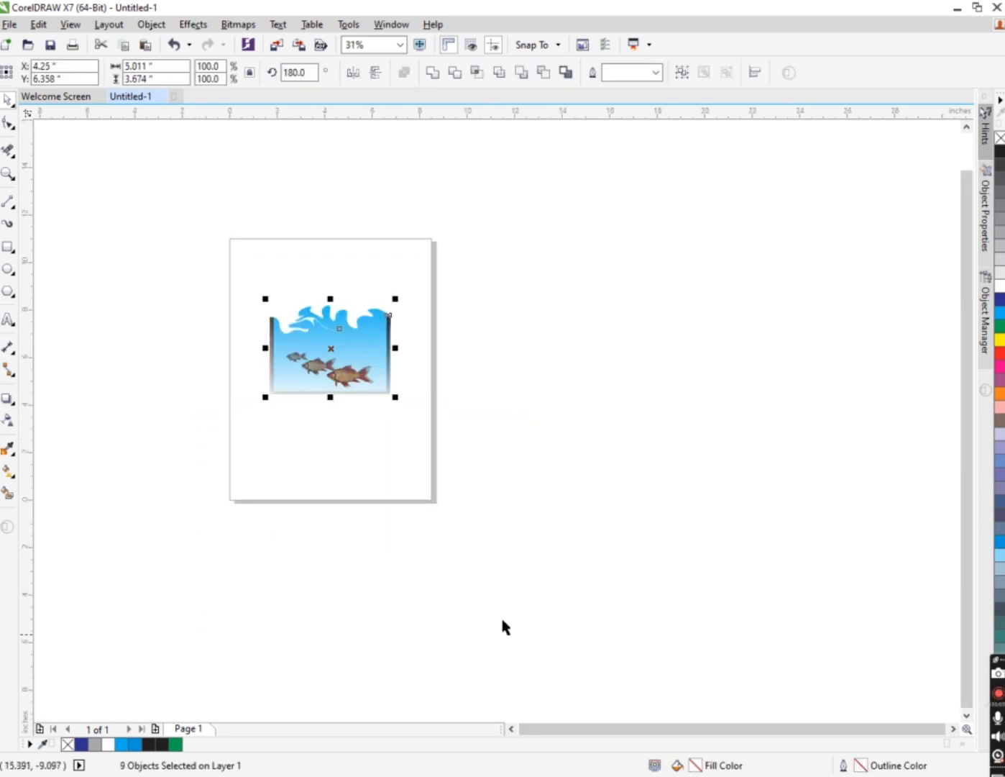
scroll(276, 341, "up", 1)
scroll(358, 387, "up", 1)
scroll(358, 387, "down", 1)
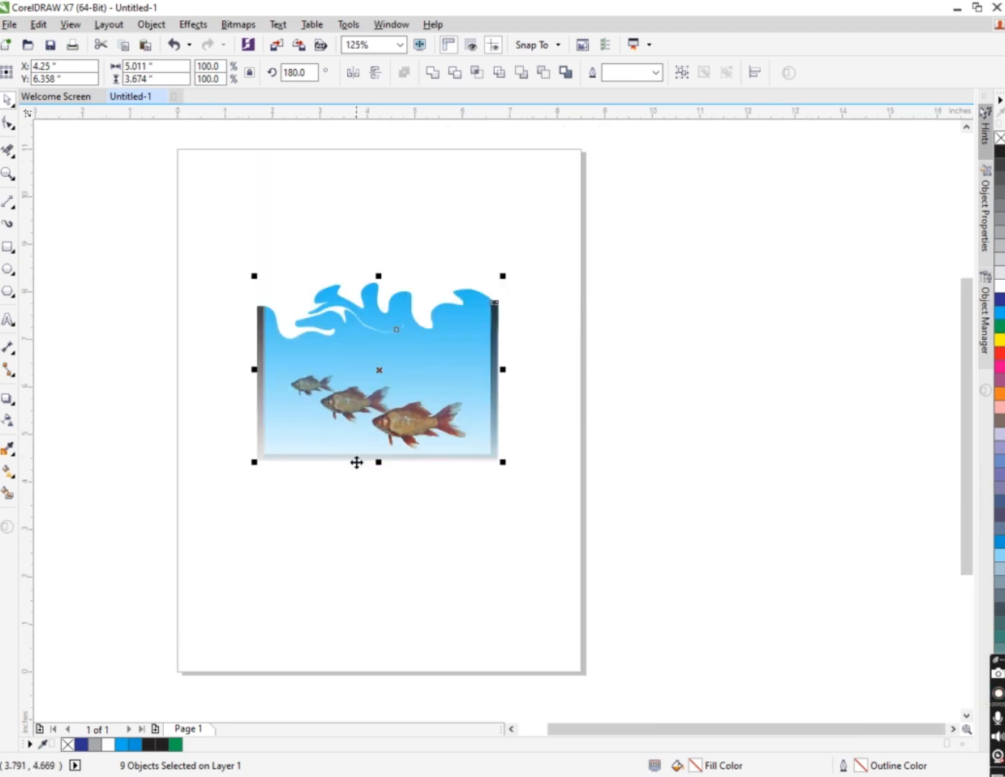
left_click(364, 522)
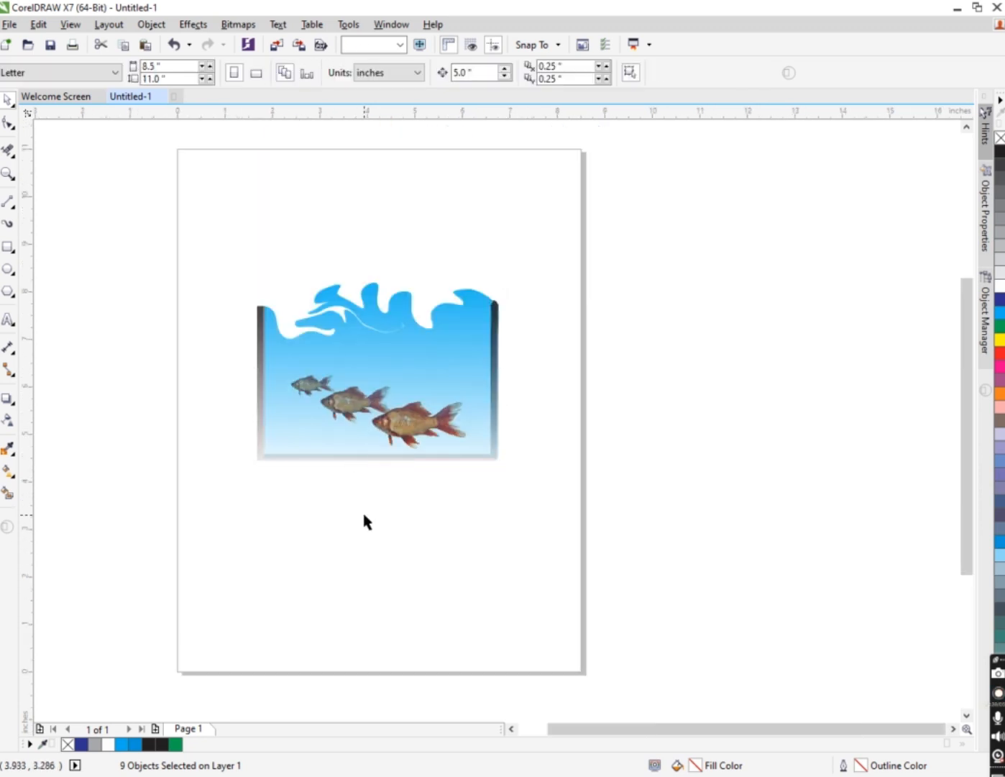
- Examine how the tank frame fits around the water and the three fish
left_click(379, 404)
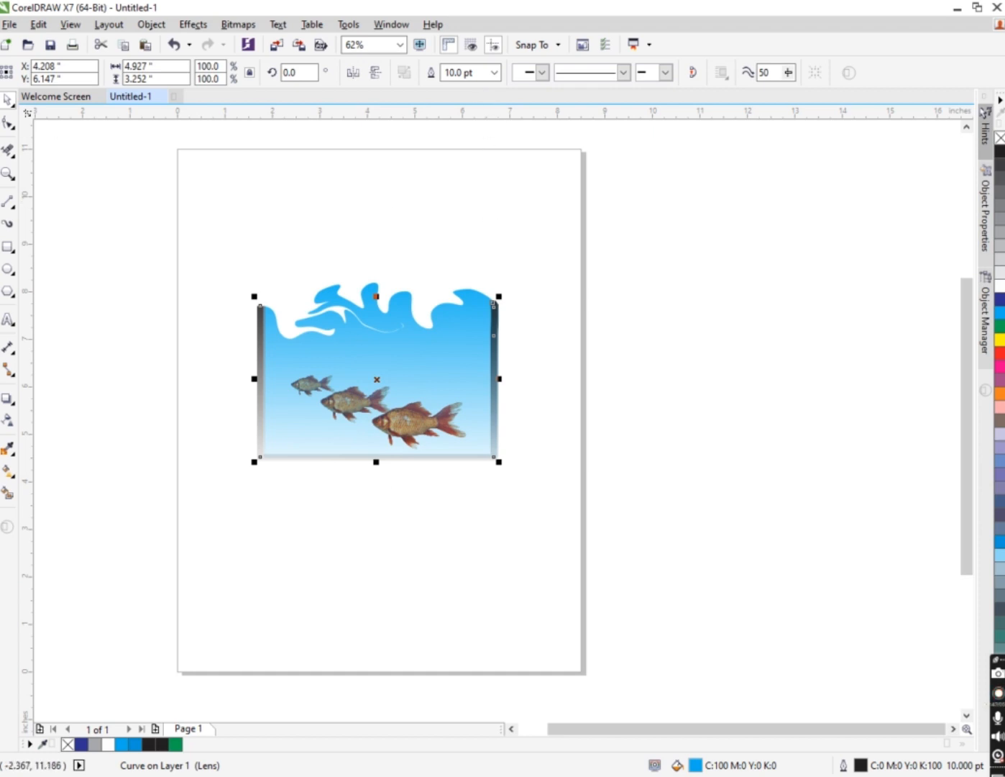
scroll(290, 423, "down", 1)
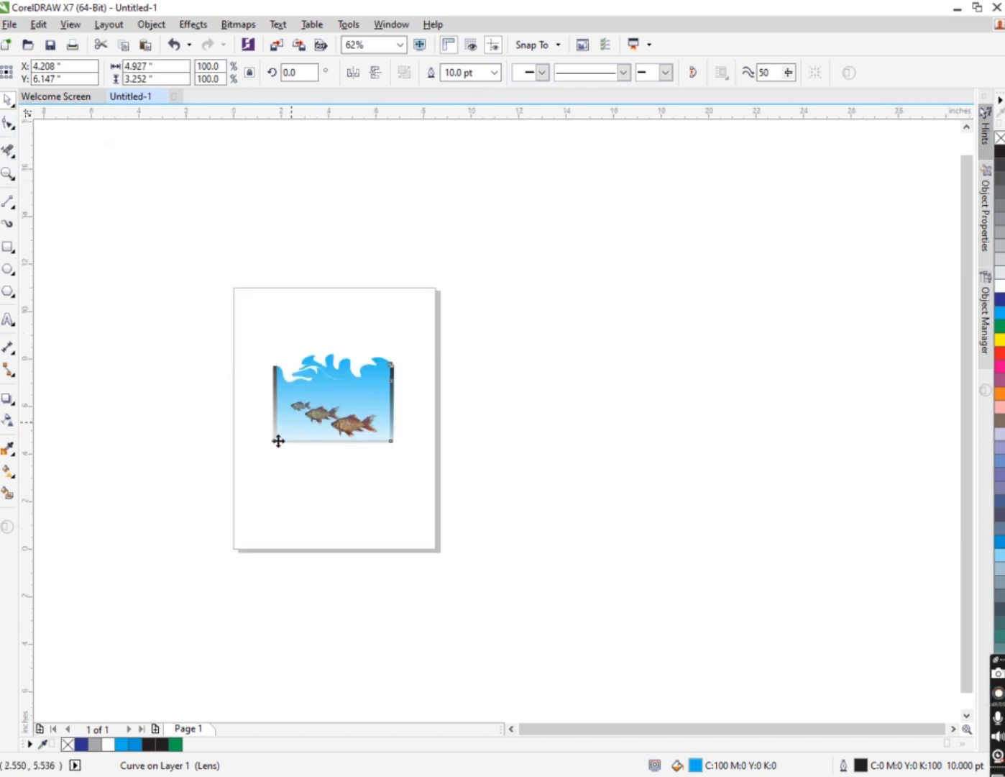
scroll(277, 441, "up", 1)
scroll(277, 441, "up", 1)
scroll(277, 442, "down", 1)
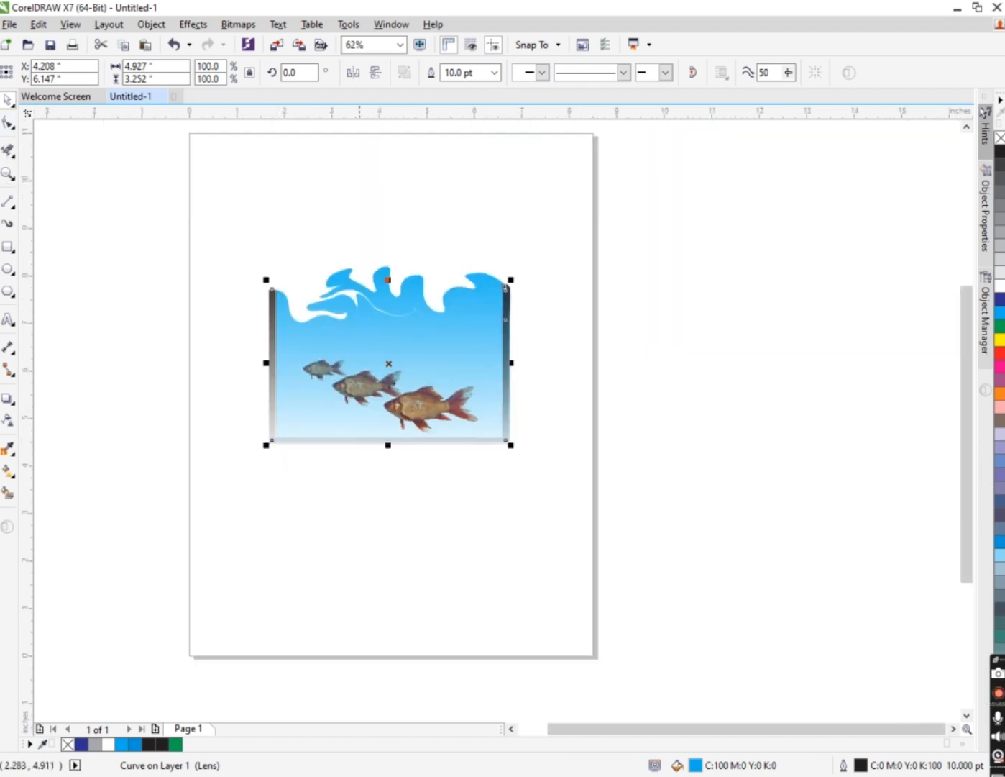
scroll(346, 373, "down", 1)
scroll(343, 362, "up", 1)
left_click(457, 189)
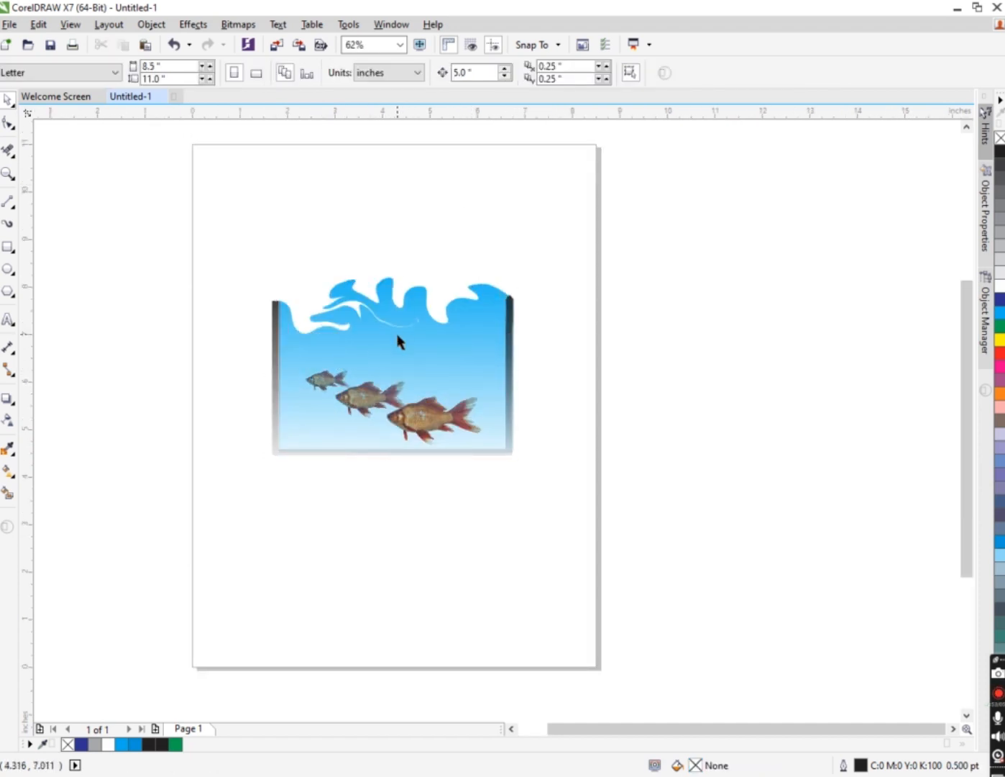
- Try moving the tank frame 5 inches down off the water, and undo the move
left_click(397, 338)
left_click_drag(398, 339, 398, 584)
left_click(398, 339)
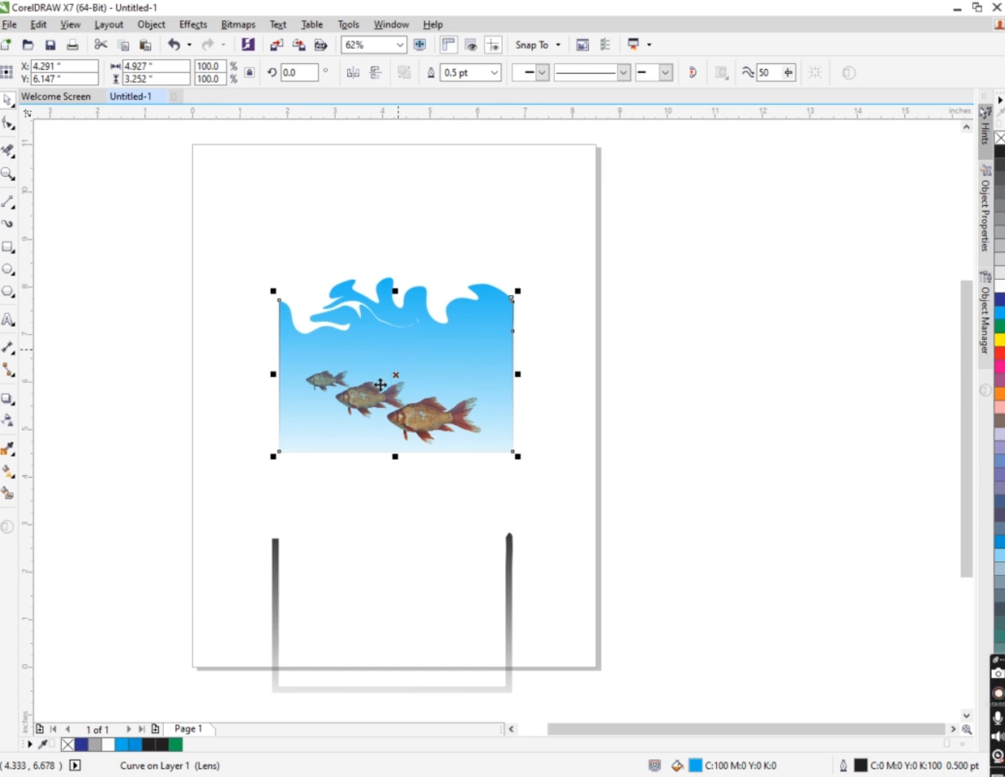
key("Escape")
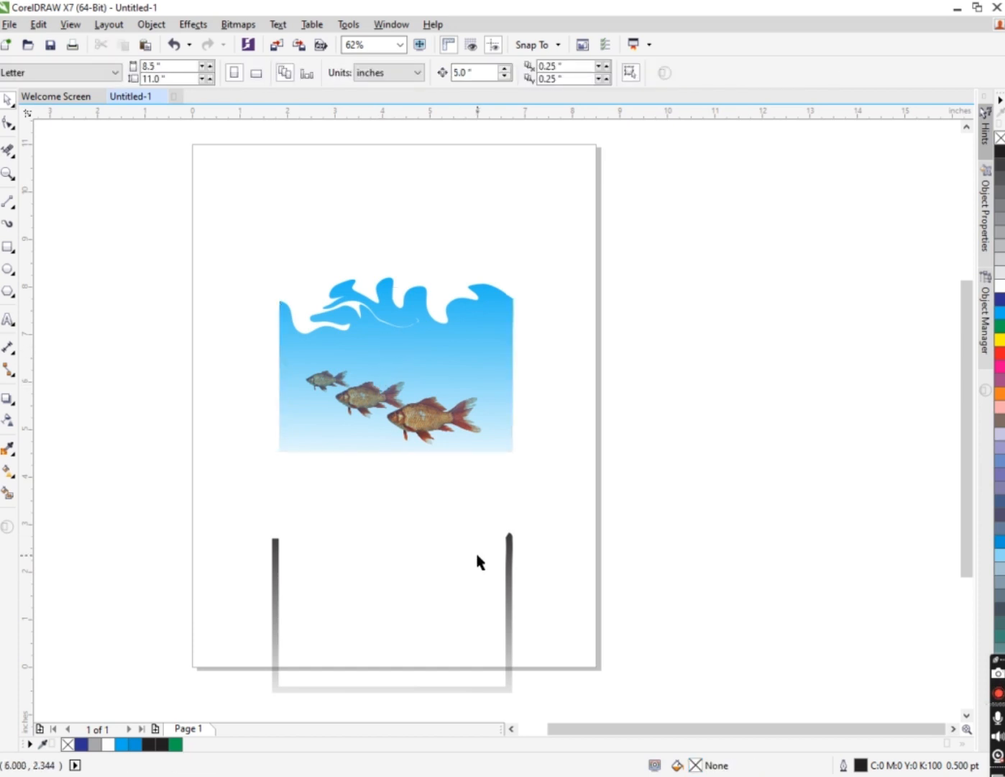
left_click(512, 554)
key("ctrl+z")
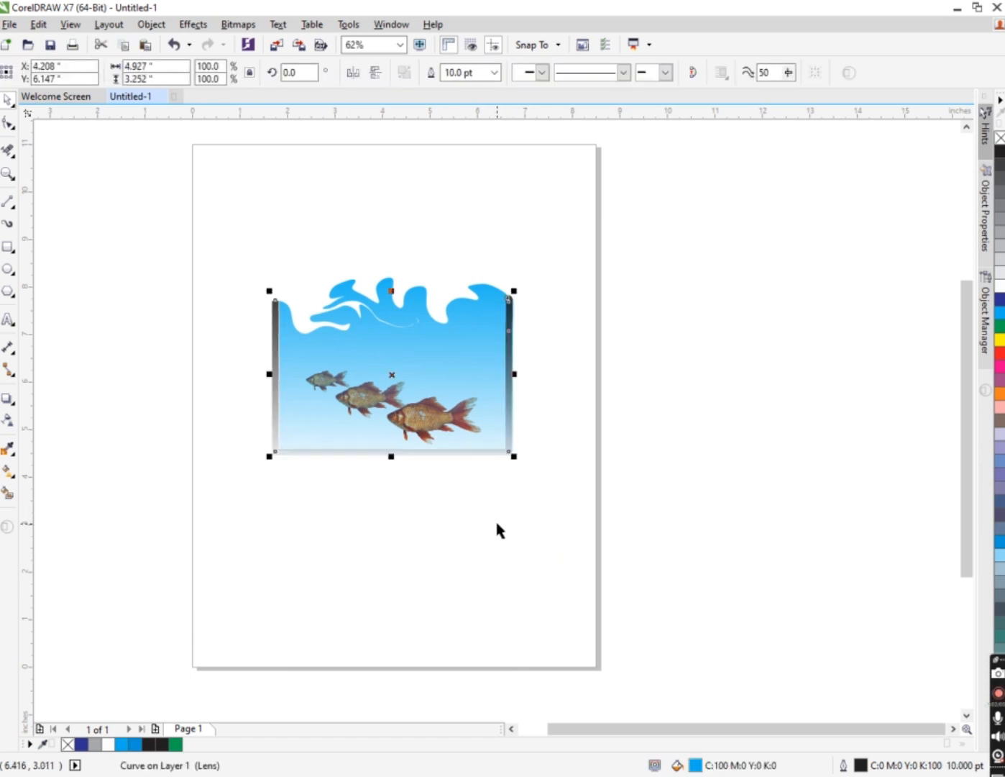
- Try deleting the dark tank frame and the blue water around the fish, and undo the deletions
left_click(498, 524)
left_click(489, 432)
key("Delete")
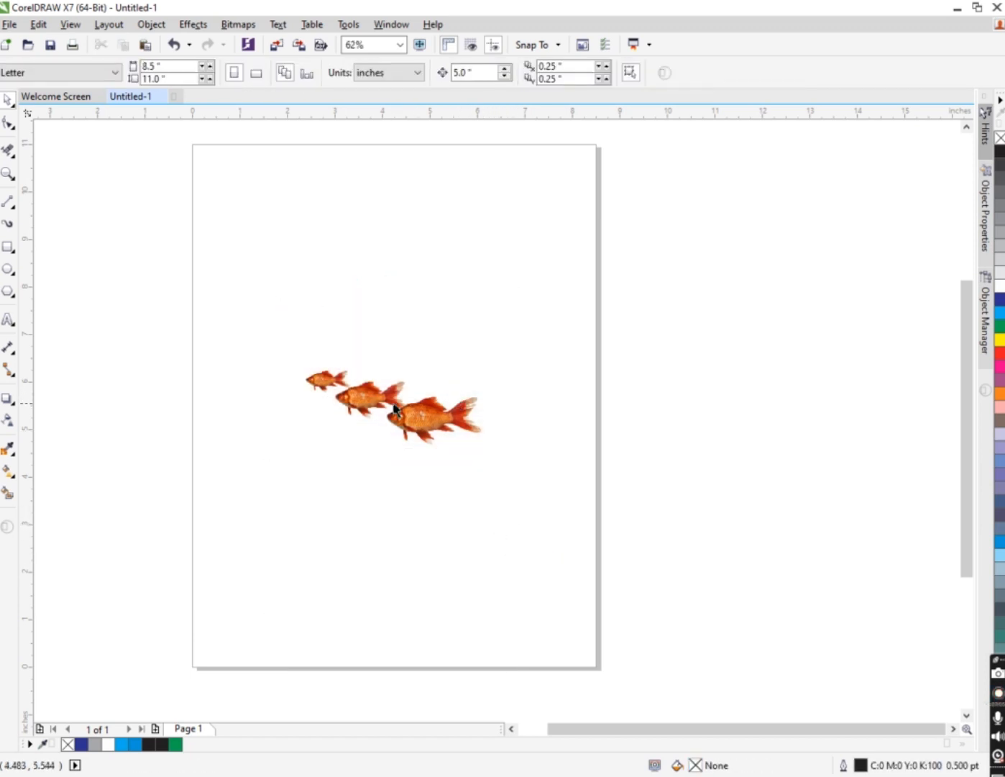
left_click(393, 410)
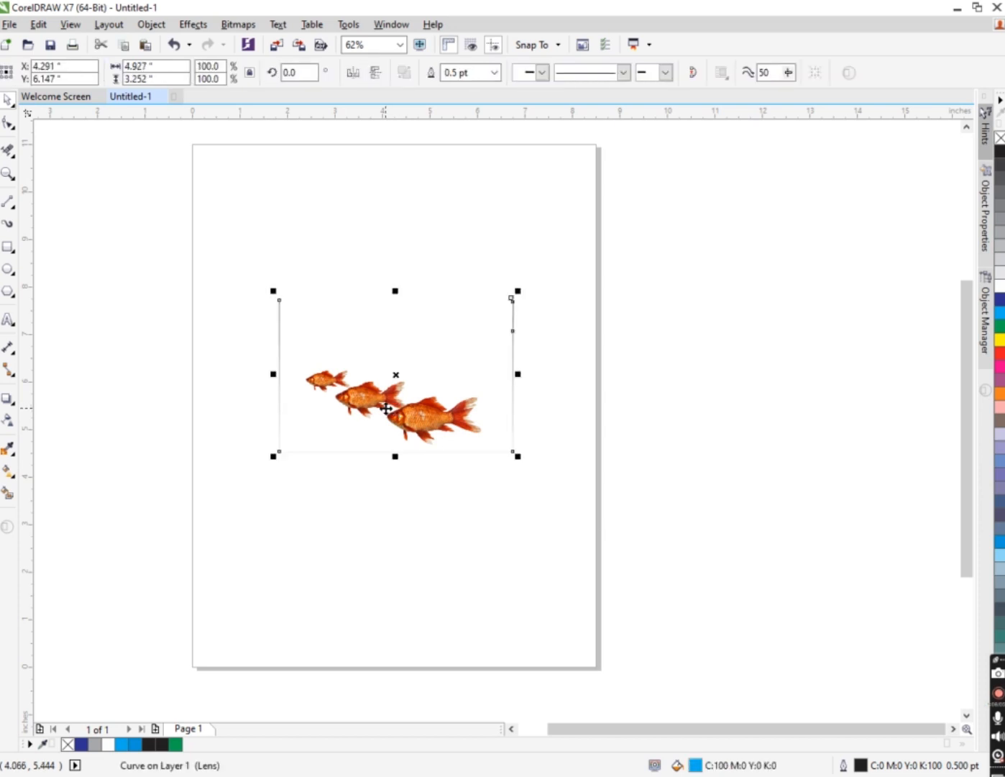
key("ctrl+z")
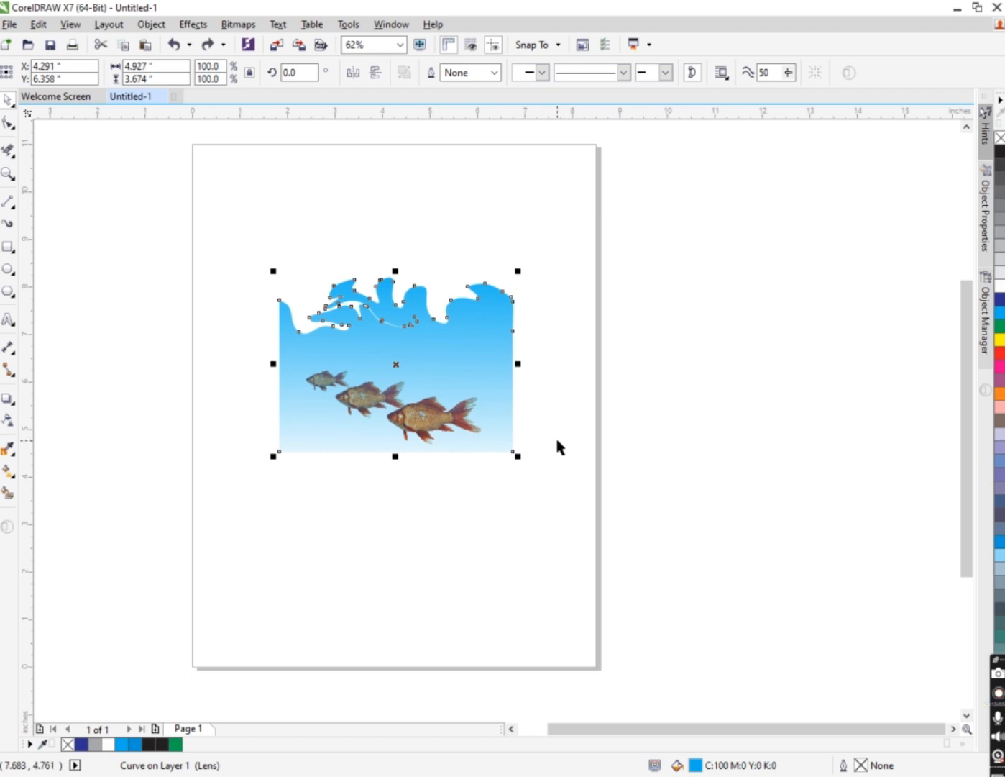
key("ctrl+z")
key("ctrl+z")
key("ctrl+z")
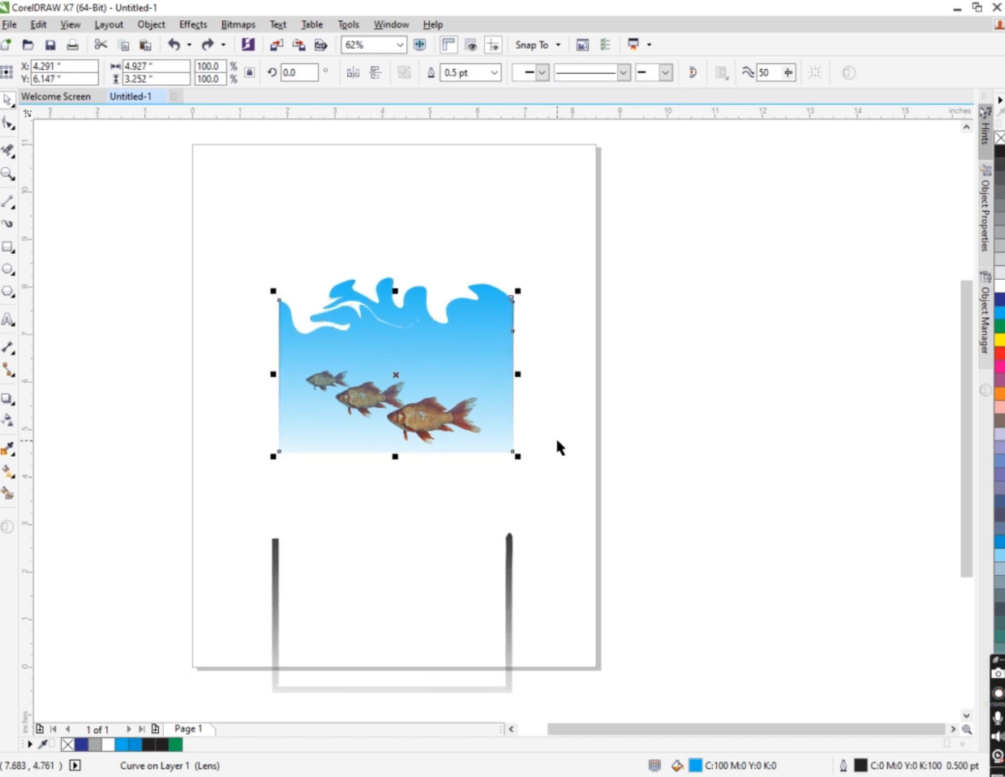
- Try deleting the thin inner tank outline and the blue water, and undo until the whole tank is restored
key("Delete")
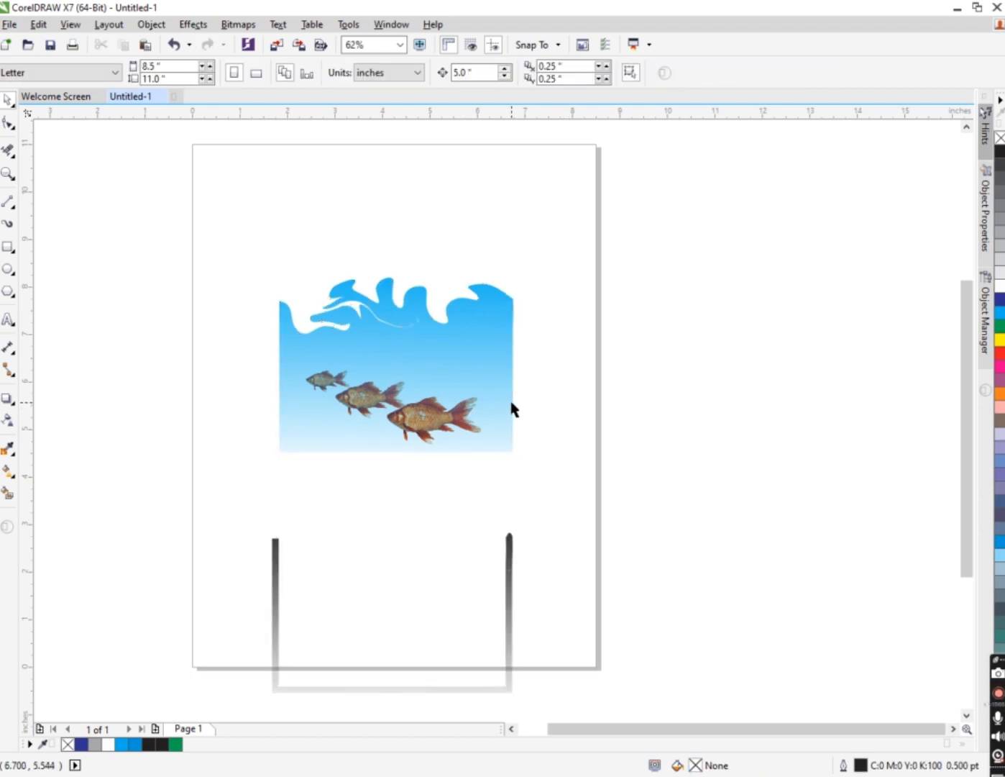
scroll(451, 456, "down", 1)
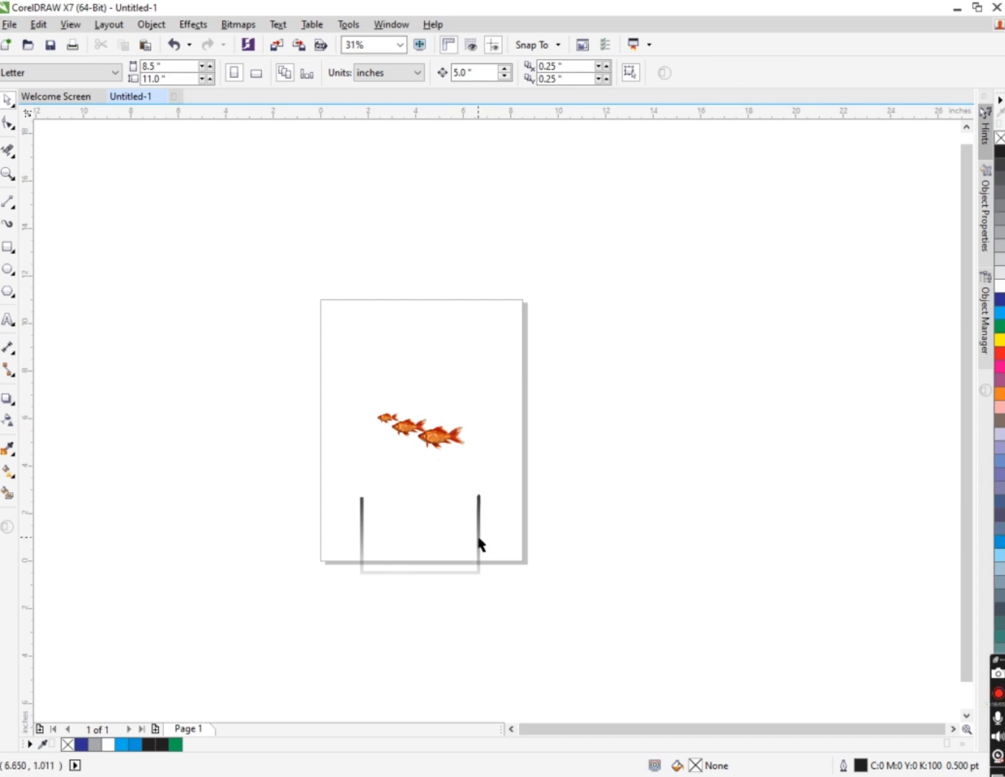
key("ctrl+z")
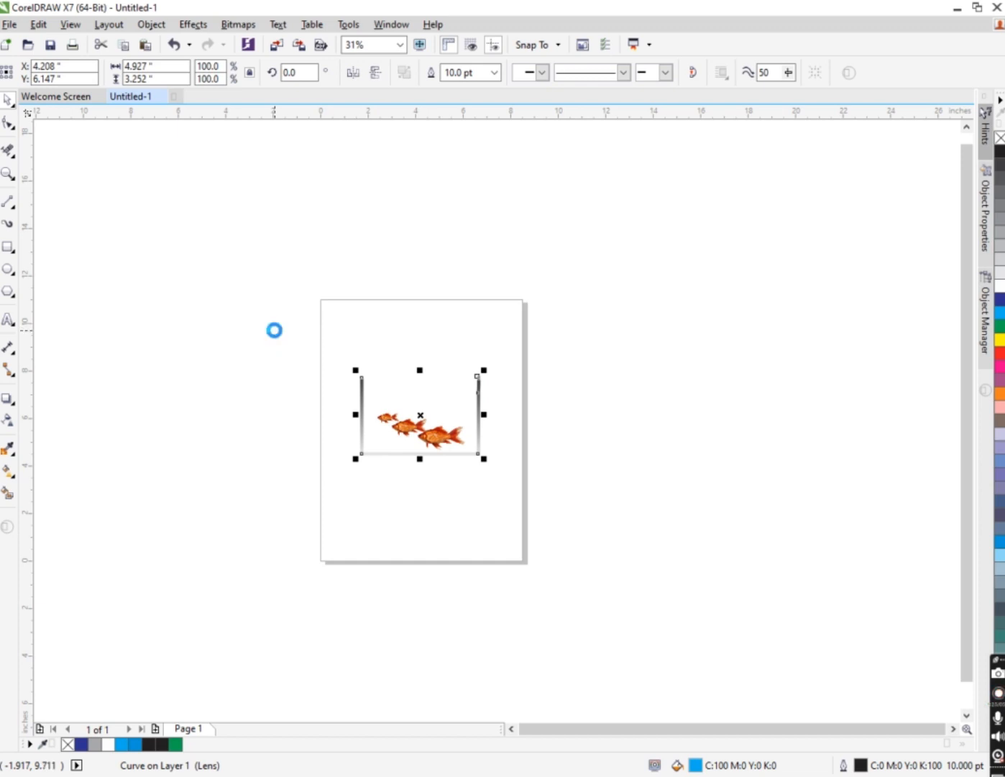
scroll(442, 439, "up", 4)
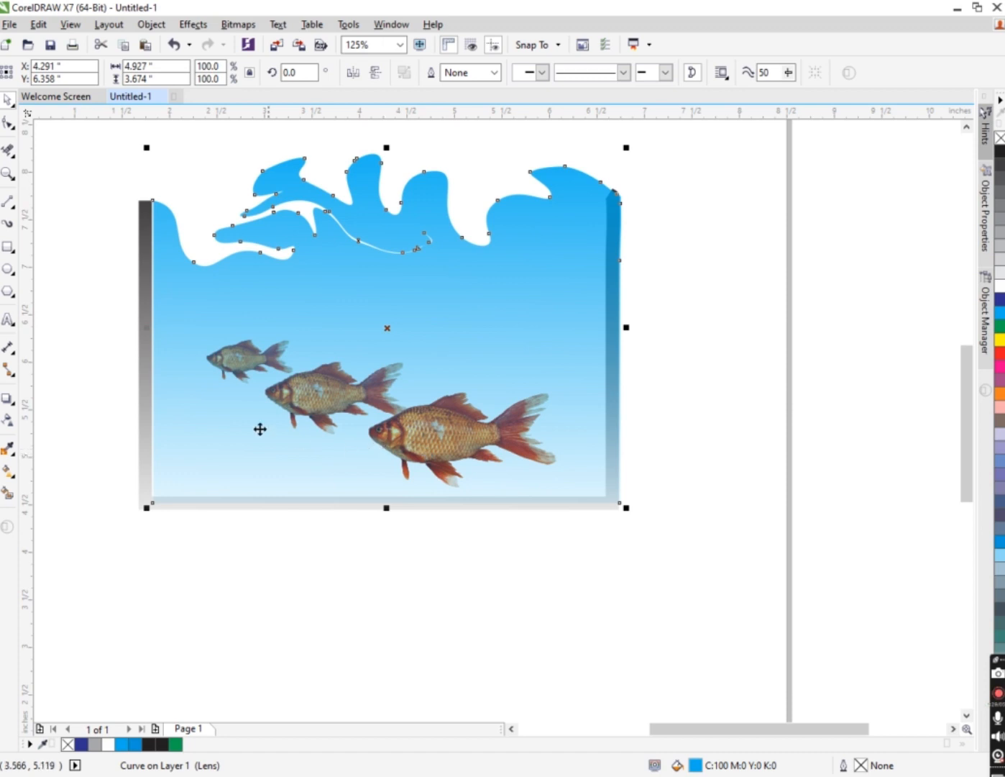
scroll(260, 427, "down", 2)
scroll(243, 427, "up", 2)
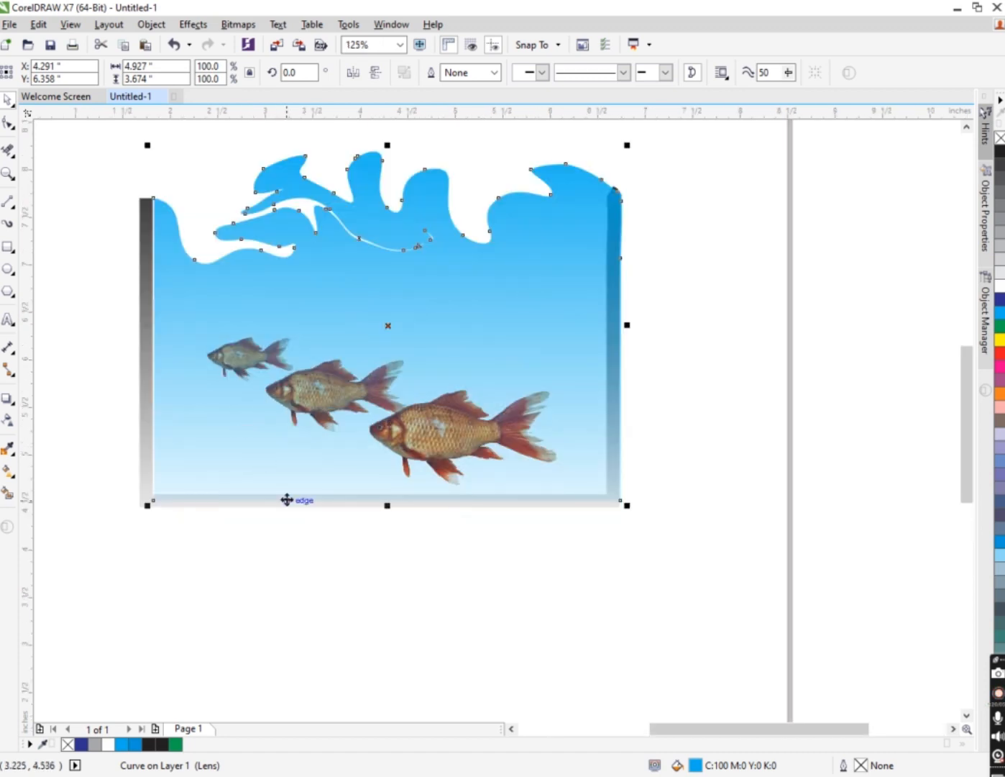
- Select the entire fish tank drawing, including frame, water and fish, and delete it from the page
left_click(143, 241)
scroll(143, 295, "down", 2)
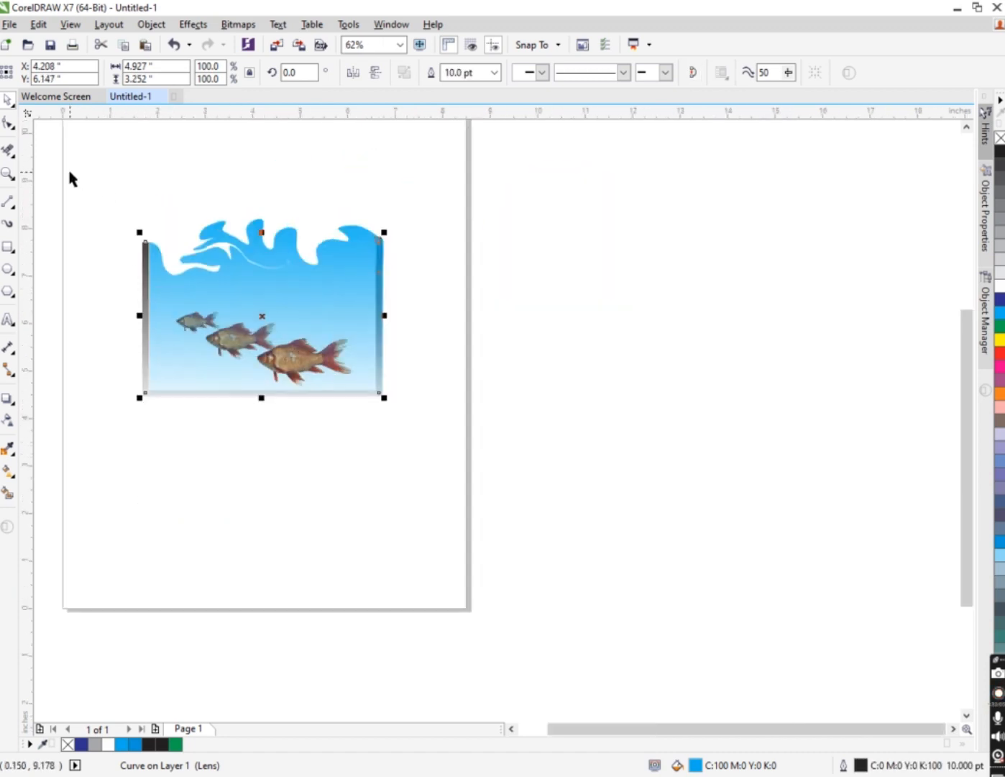
left_click_drag(72, 168, 551, 478)
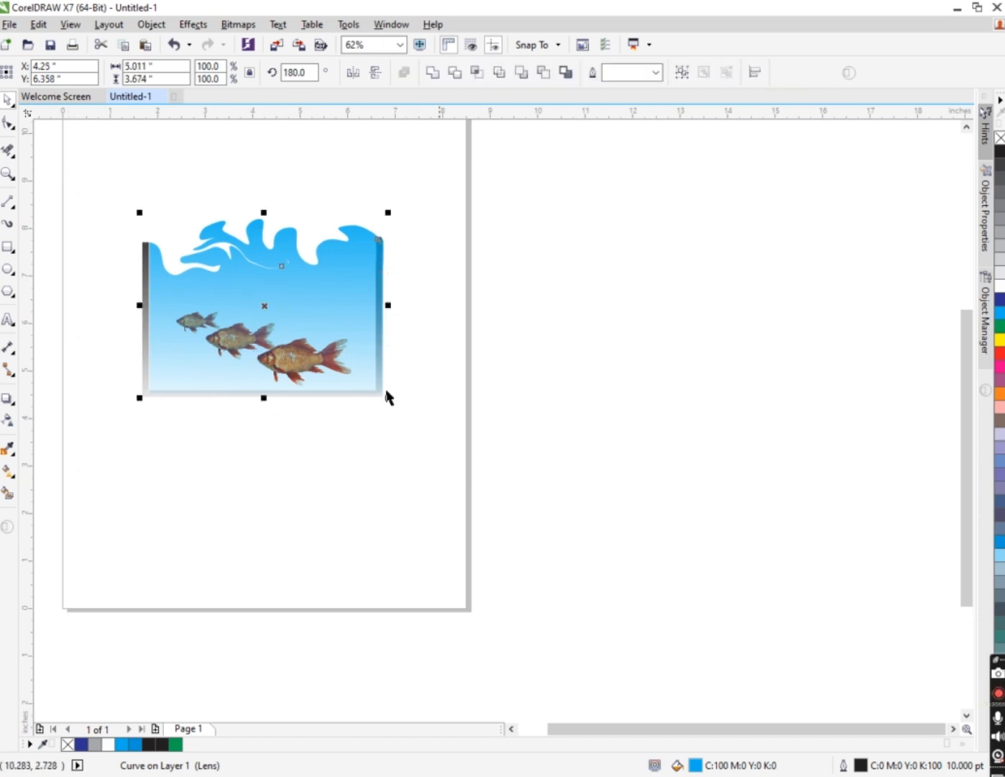
key("Delete")
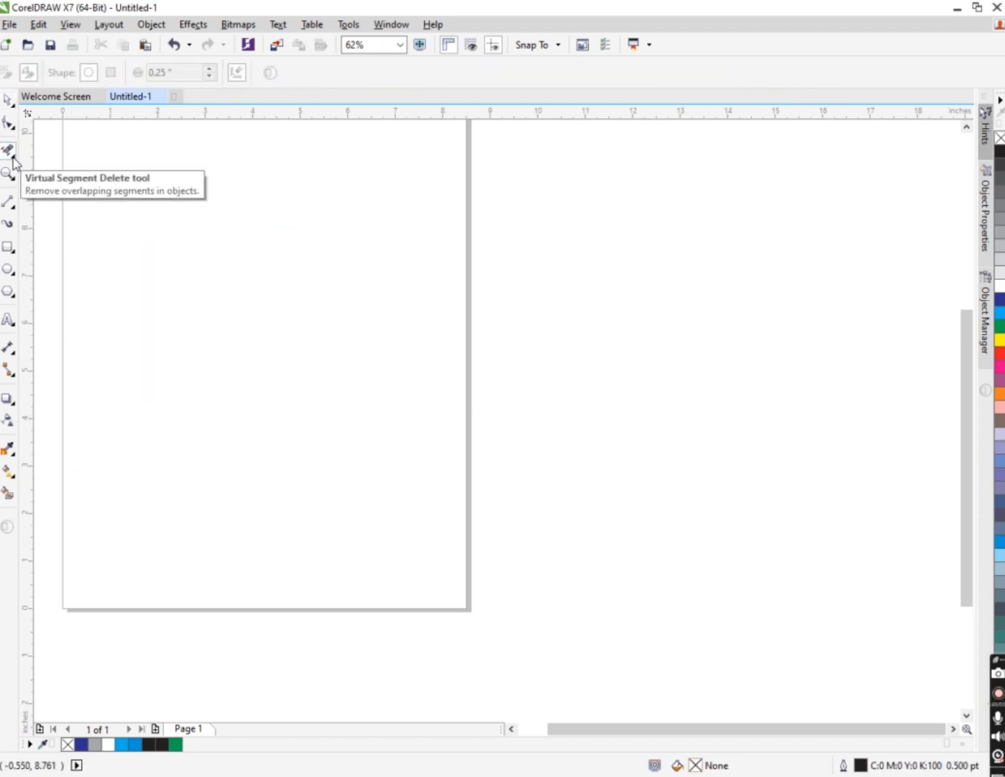
- Draw a rectangle about 6.18 by 4.37 inches in the upper part of the page and fill it green
left_click(13, 158)
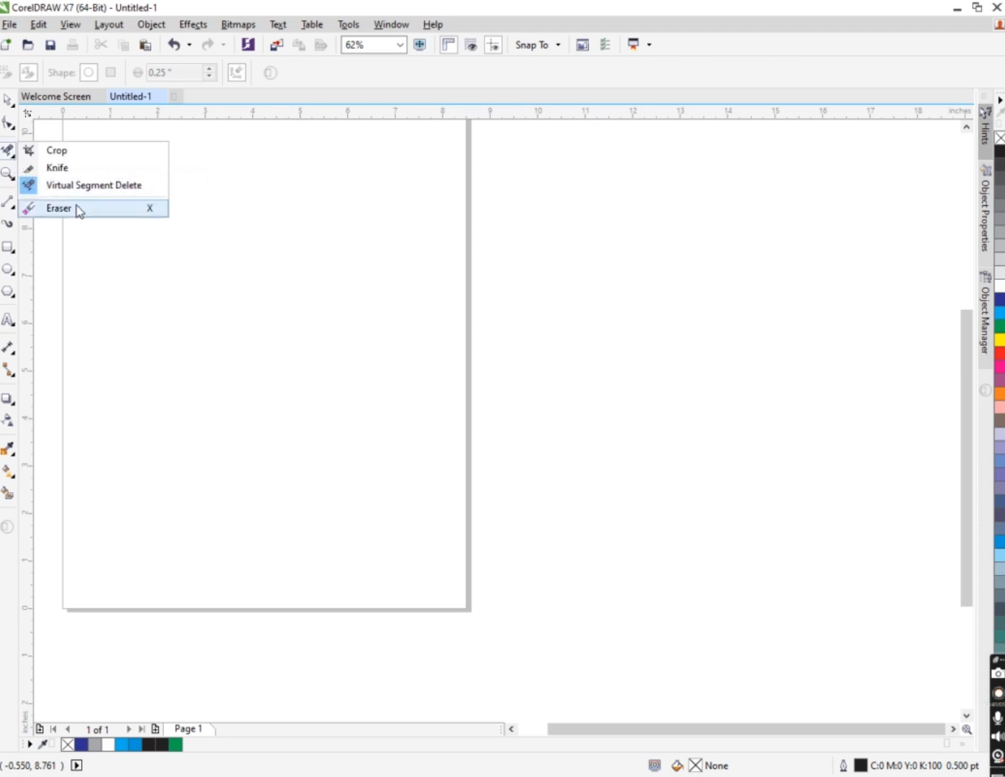
left_click(6, 102)
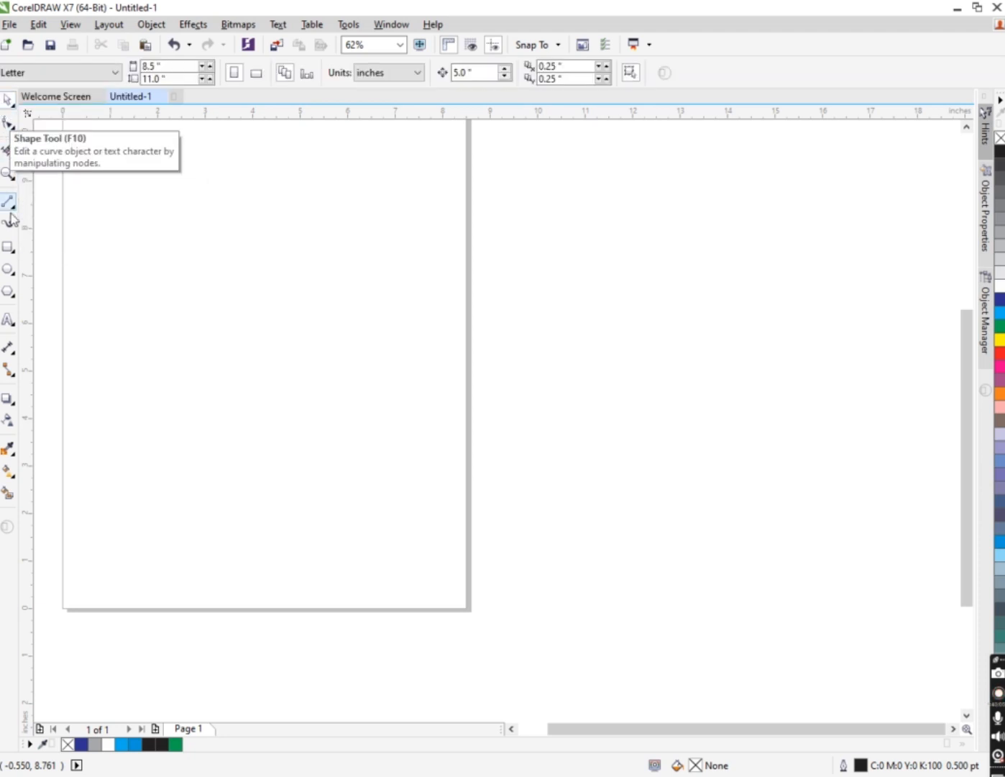
left_click(8, 247)
left_click_drag(112, 192, 406, 401)
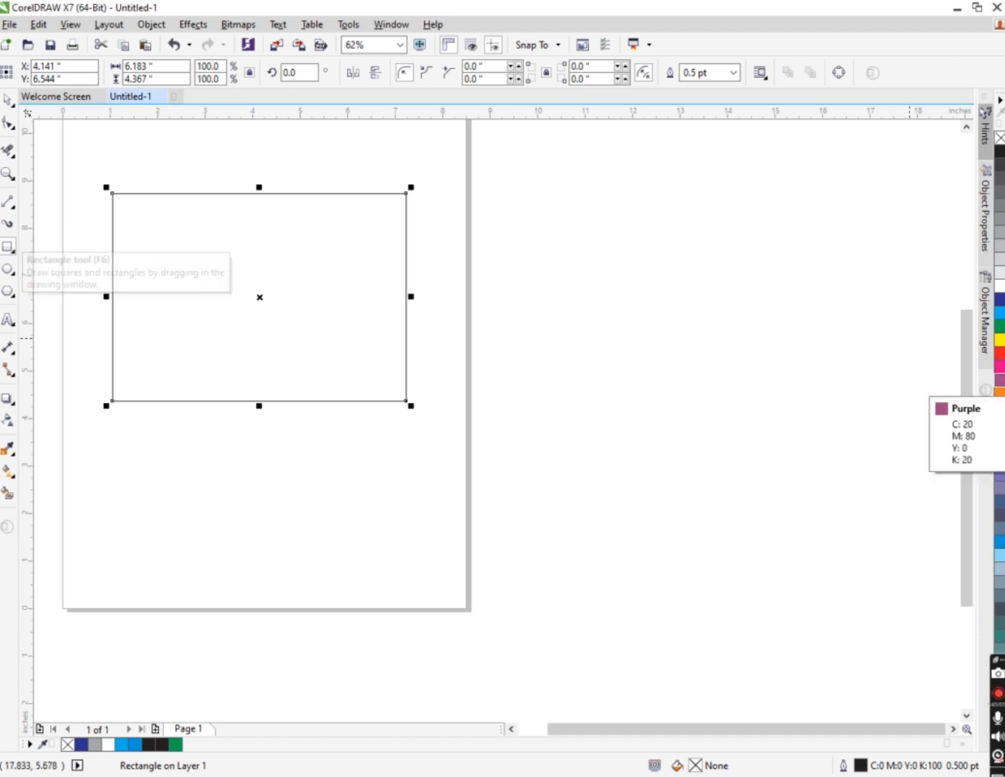
left_click(1000, 326)
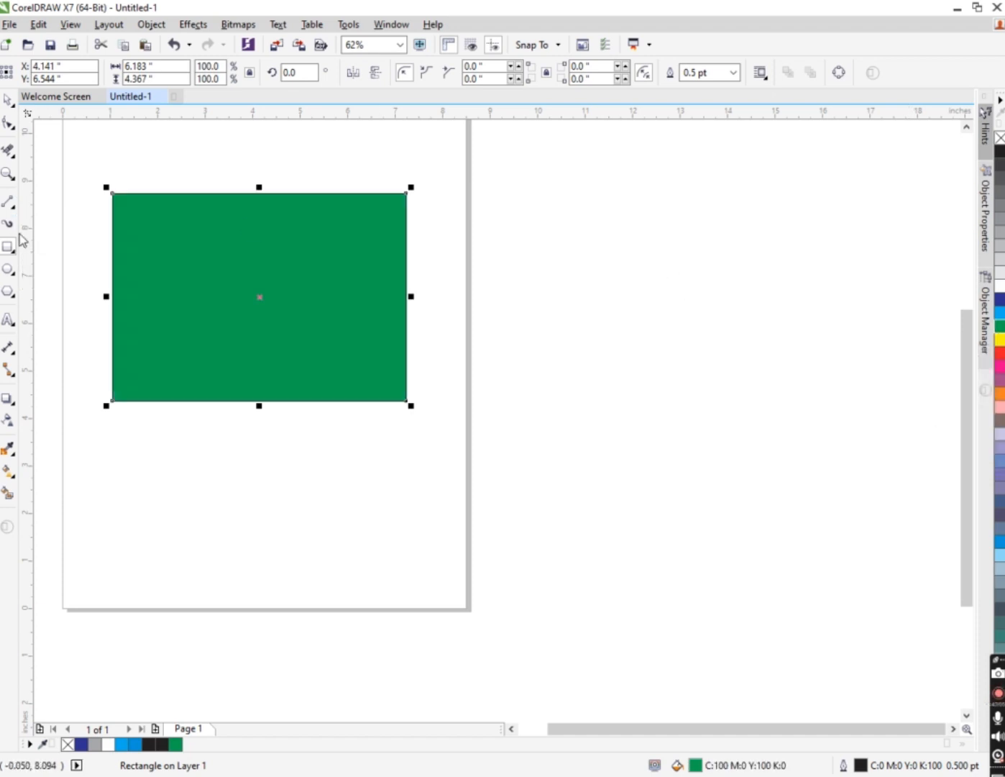
- Erase a large irregular area from the middle of the green rectangle with a round 0.275-inch Eraser, and deselect the rectangle
left_click(14, 159)
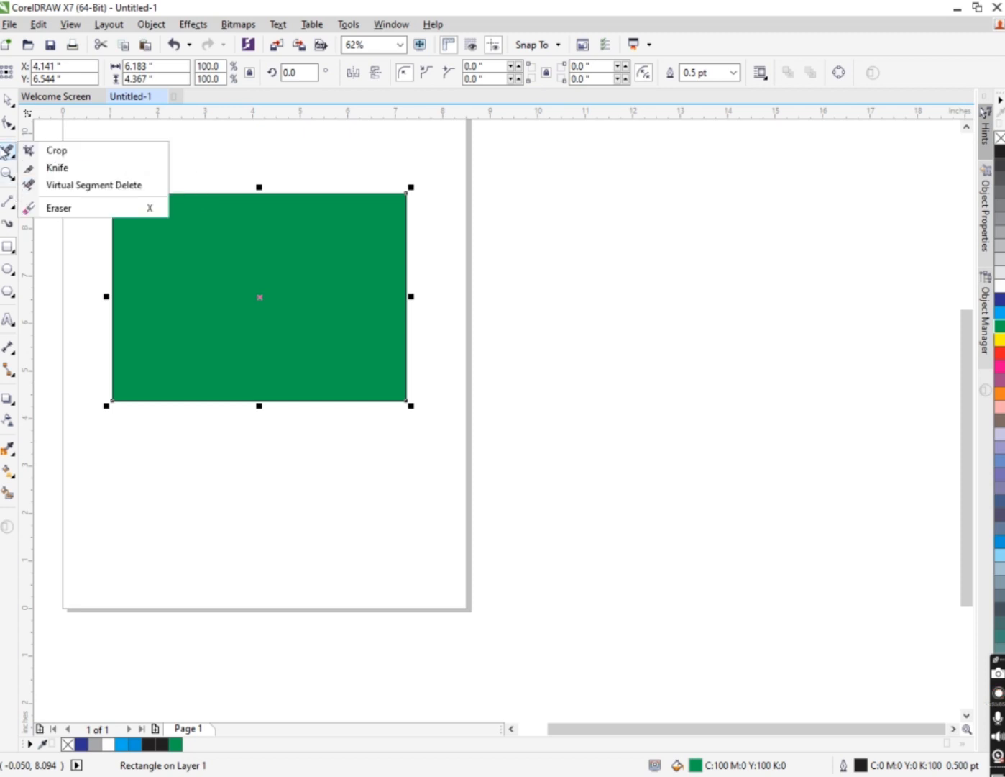
left_click(59, 208)
mouse_move(269, 285)
left_mouse_down()
mouse_move(229, 299)
mouse_move(209, 272)
mouse_move(282, 257)
mouse_move(285, 321)
mouse_move(195, 323)
mouse_move(245, 251)
mouse_move(266, 293)
mouse_move(208, 300)
mouse_move(259, 321)
mouse_move(251, 258)
left_mouse_up()
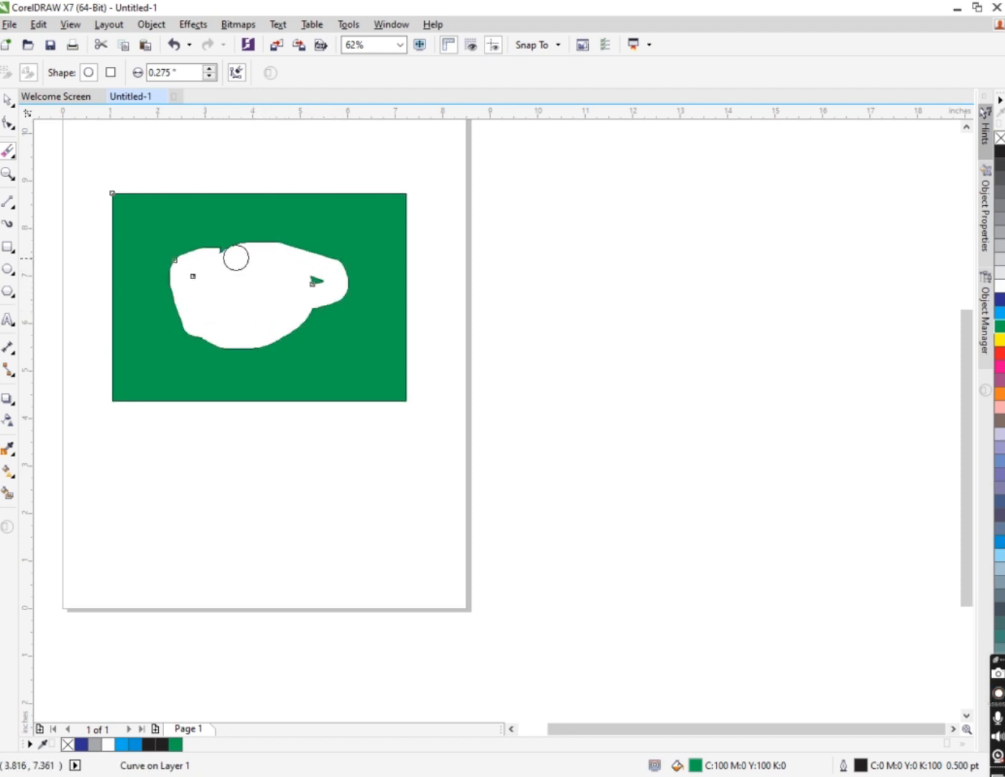
left_click(7, 100)
left_click(228, 342)
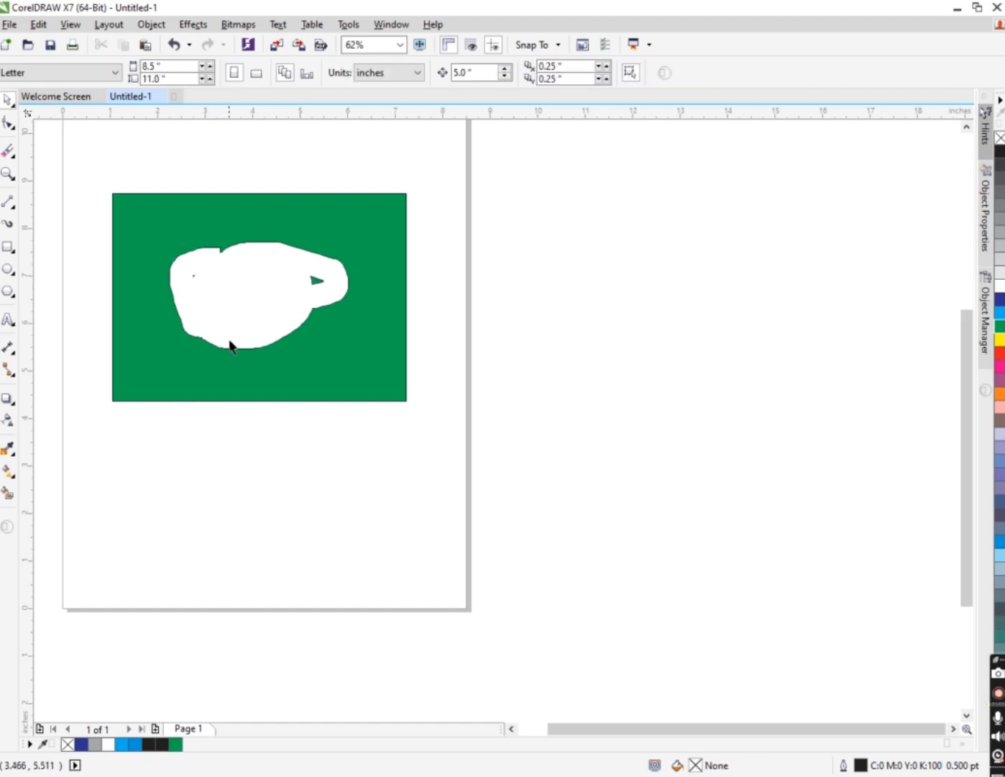